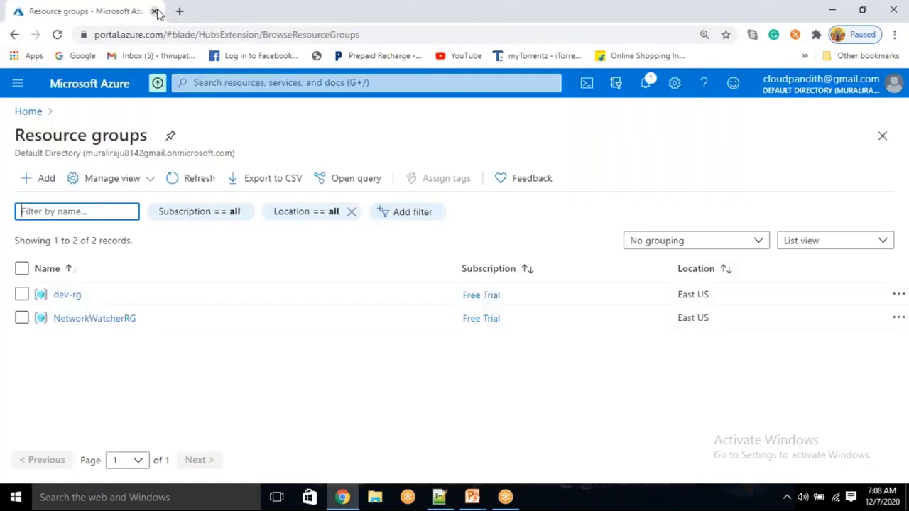
- In a new browser tab, go to the Salesforce Developers site and choose Sign Up
{"action": "left_click", "coordinate": [182, 12]}
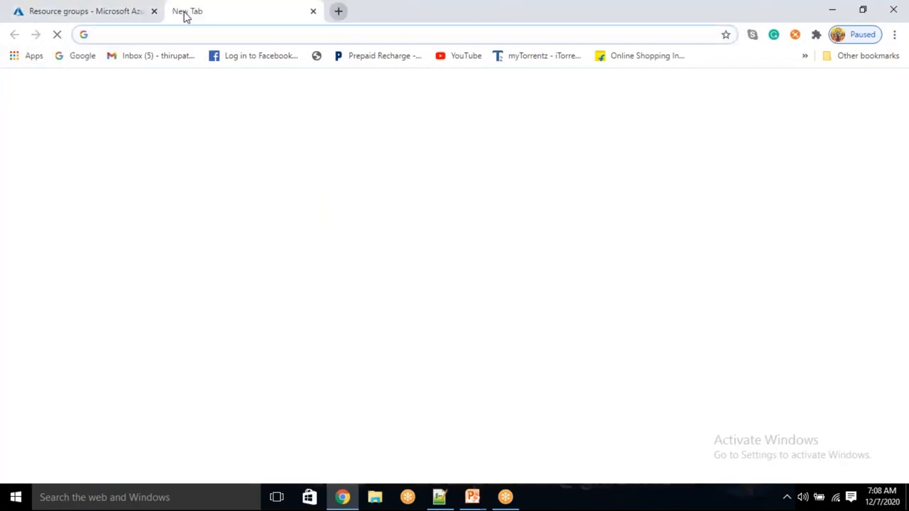
{"action": "type", "text": "developer.salesforce.com"}
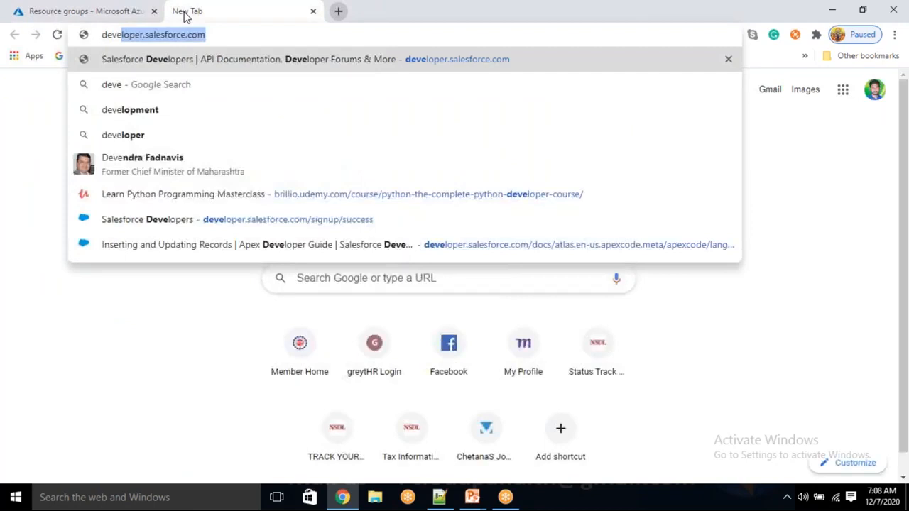
{"action": "key", "text": "Return"}
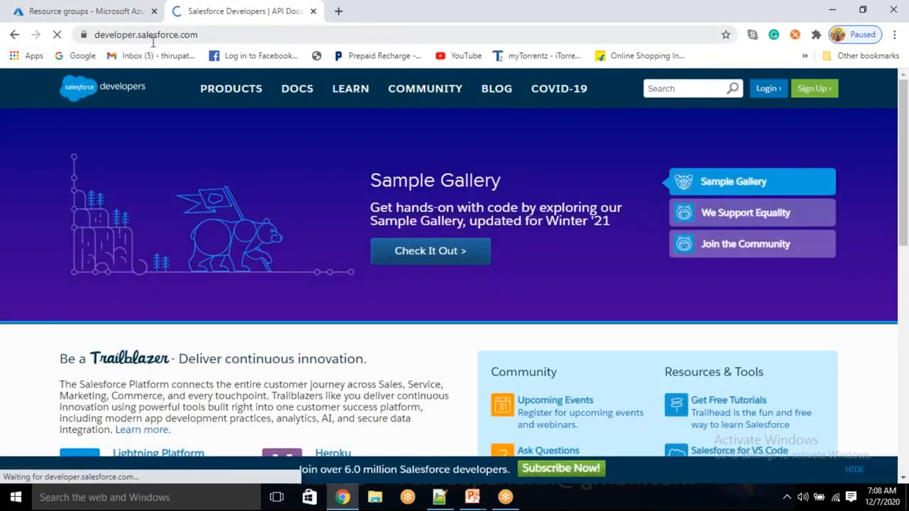
{"action": "left_click", "coordinate": [818, 94]}
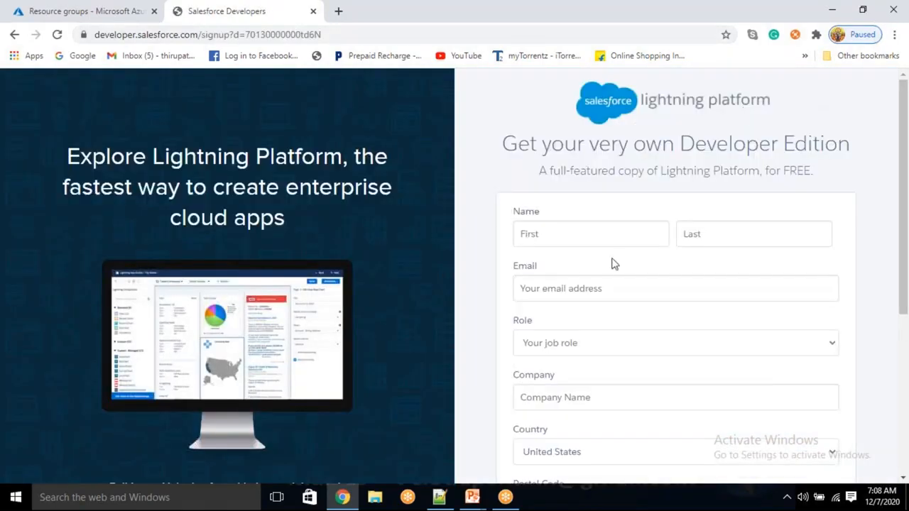
- Fill in the first name, last name and email address fields
{"action": "left_click", "coordinate": [591, 237]}
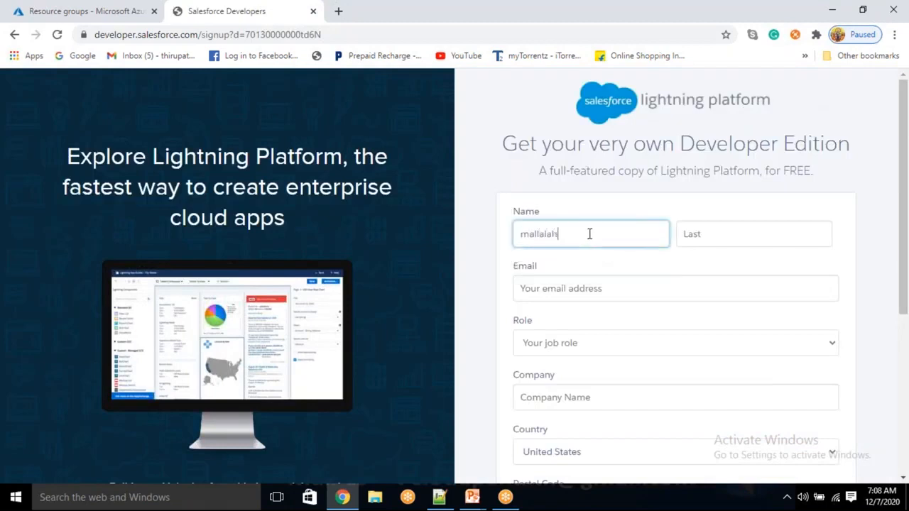
{"action": "key", "text": "Tab"}
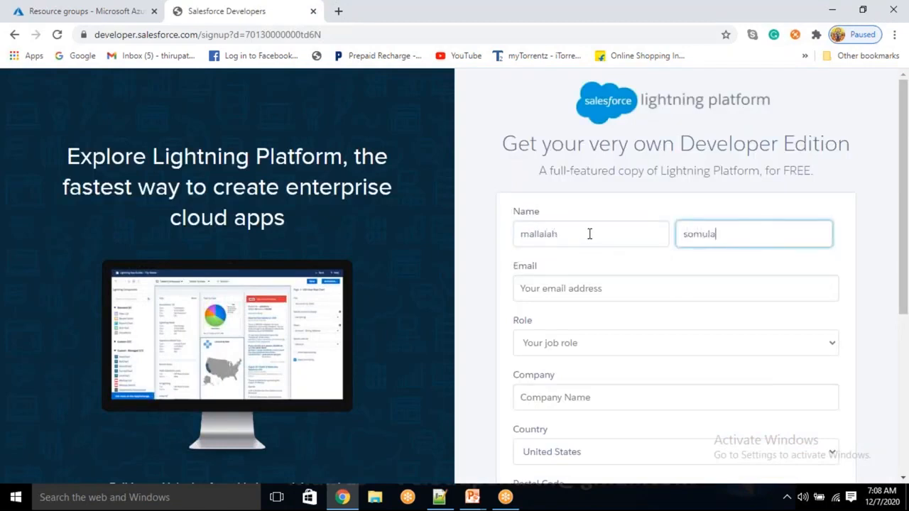
{"action": "key", "text": "Tab"}
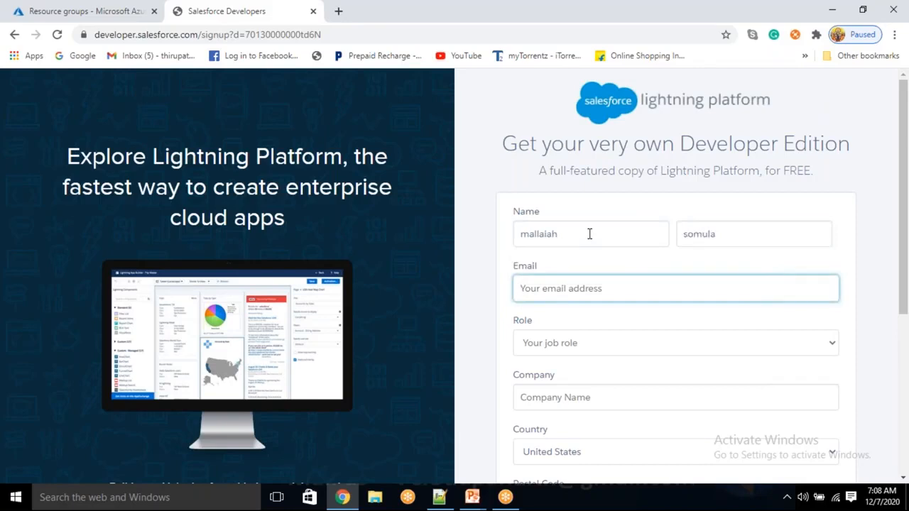
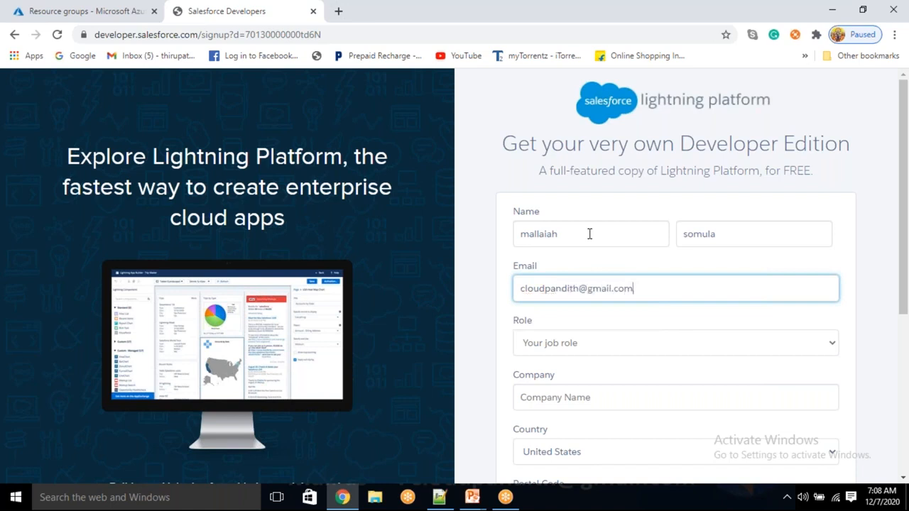
- Choose Developer as the role and enter the company name
{"action": "left_click", "coordinate": [544, 344]}
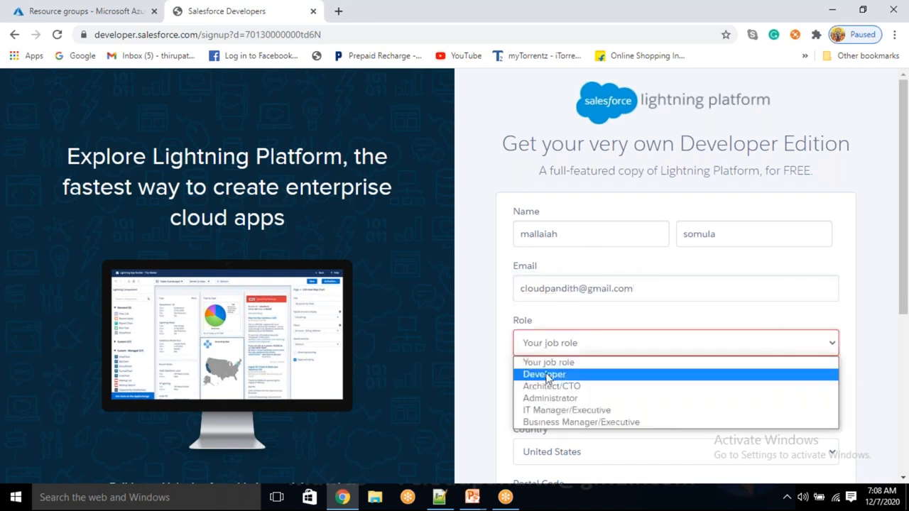
{"action": "left_click", "coordinate": [543, 374]}
{"action": "scroll", "coordinate": [532, 263], "scroll_direction": "down", "scroll_amount": 2}
{"action": "left_click", "coordinate": [536, 264]}
{"action": "type", "text": "cloudpandith"}
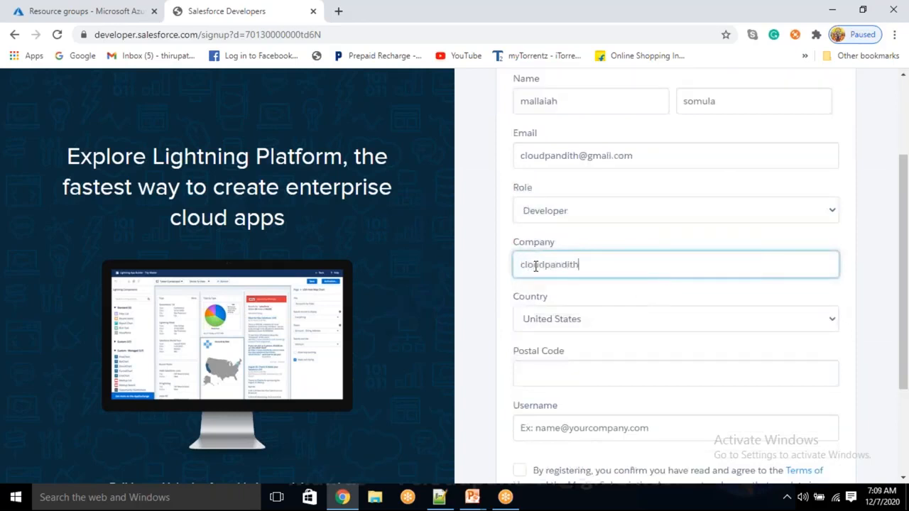
- Select India as the country, enter the postal code, and move to the Username field
{"action": "left_click", "coordinate": [573, 335]}
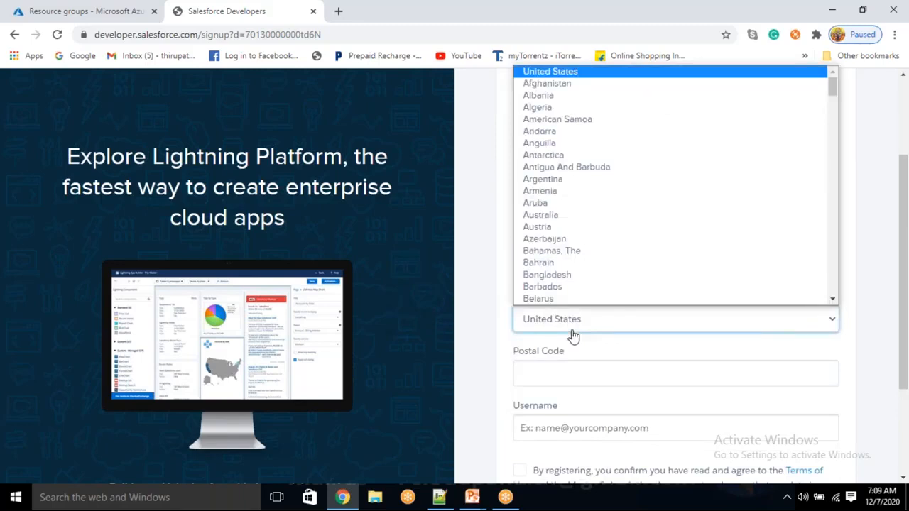
{"action": "type", "text": "india"}
{"action": "key", "text": "Return"}
{"action": "scroll", "coordinate": [641, 346], "scroll_direction": "down", "scroll_amount": 1}
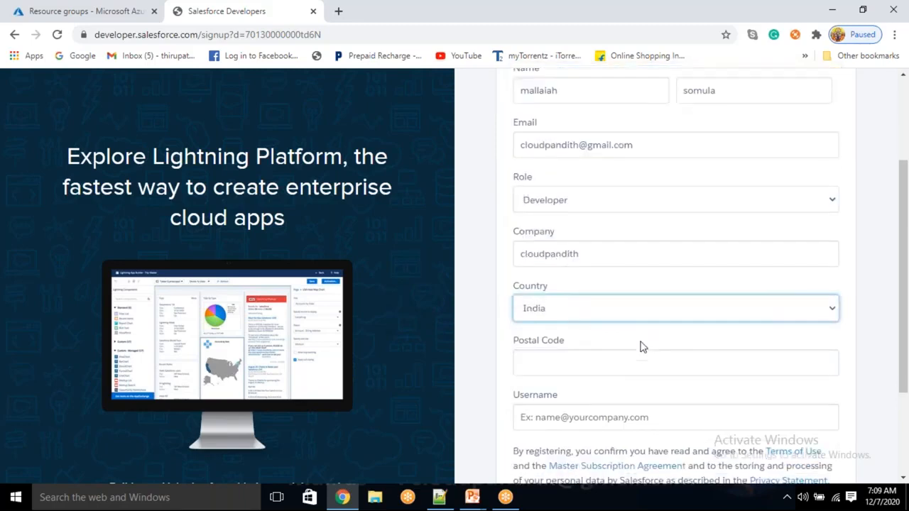
{"action": "scroll", "coordinate": [641, 346], "scroll_direction": "down", "scroll_amount": 1}
{"action": "left_click", "coordinate": [584, 316]}
{"action": "type", "text": "522613"}
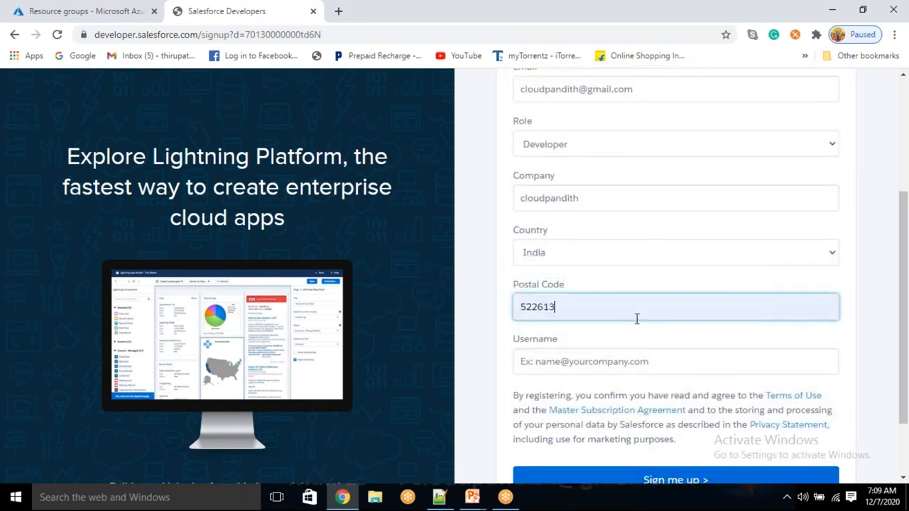
{"action": "scroll", "coordinate": [615, 345], "scroll_direction": "down", "scroll_amount": 1}
{"action": "left_click", "coordinate": [558, 287]}
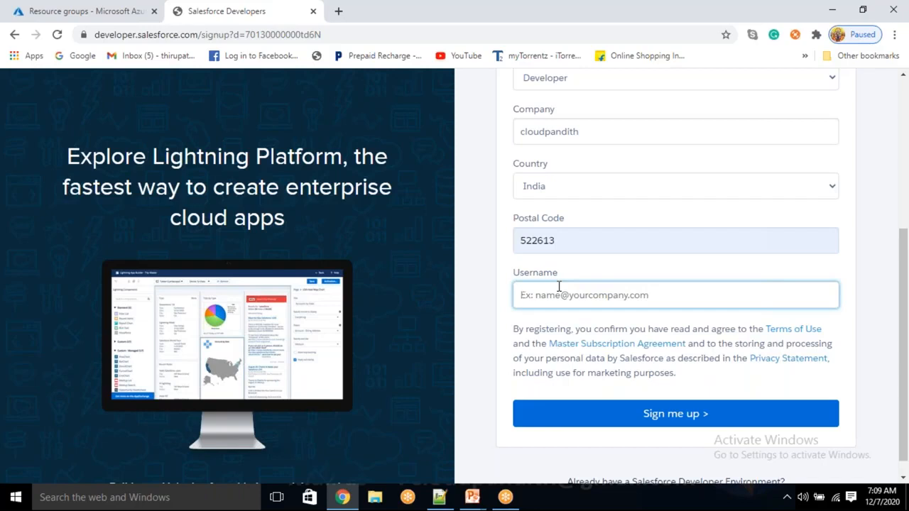
{"action": "left_click", "coordinate": [564, 249]}
{"action": "left_click", "coordinate": [558, 298]}
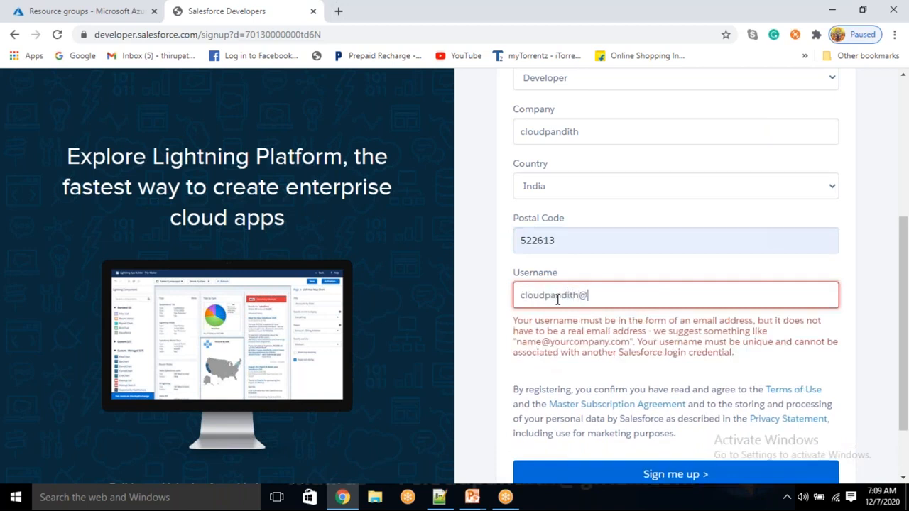
- Enter an email-format username, then replace the part before the @ with the user's first name
{"action": "left_click", "coordinate": [504, 271]}
{"action": "key", "text": "shift+Tab"}
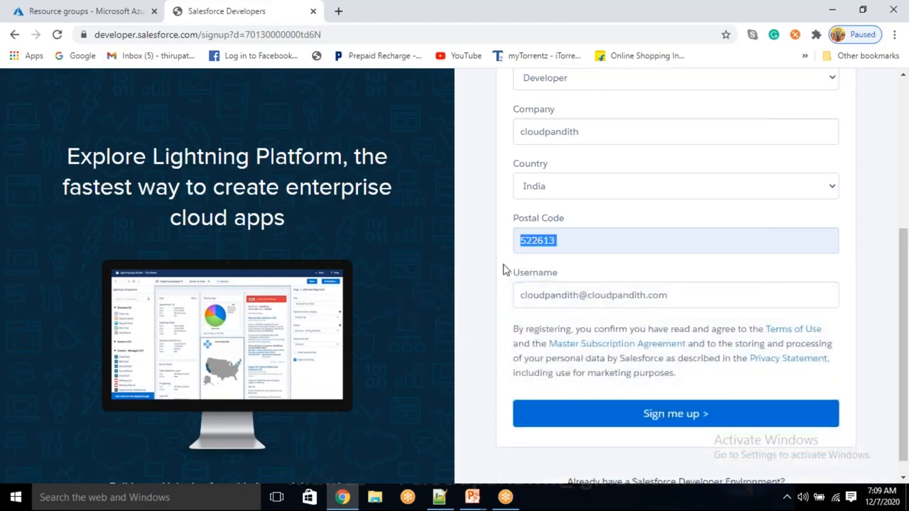
{"action": "double_click", "coordinate": [554, 295]}
{"action": "double_click", "coordinate": [608, 294]}
{"action": "double_click", "coordinate": [667, 298]}
{"action": "double_click", "coordinate": [635, 294]}
{"action": "left_click", "coordinate": [677, 298]}
{"action": "double_click", "coordinate": [615, 294]}
{"action": "left_click", "coordinate": [661, 298]}
{"action": "double_click", "coordinate": [660, 299]}
{"action": "left_click", "coordinate": [625, 295]}
{"action": "double_click", "coordinate": [625, 294]}
{"action": "double_click", "coordinate": [552, 297]}
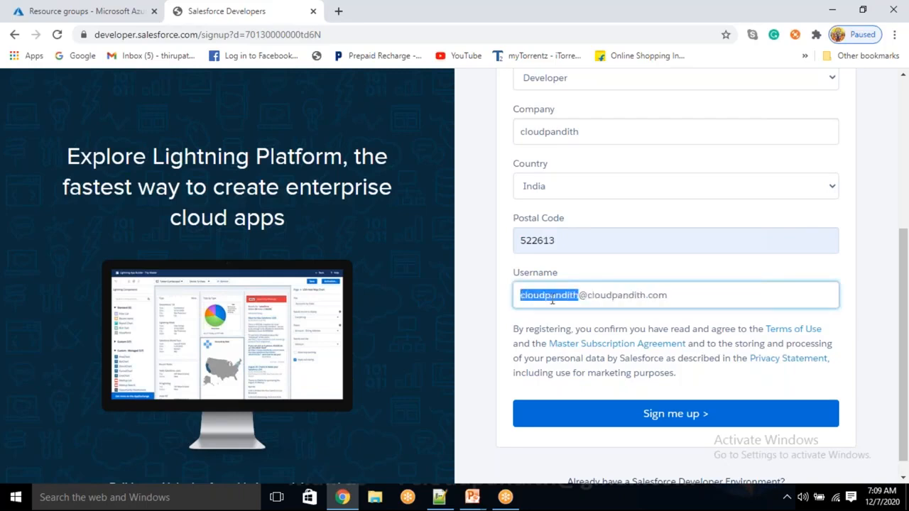
{"action": "key", "text": "BackSpace"}
{"action": "type", "text": "a"}
{"action": "key", "text": "BackSpace"}
{"action": "type", "text": "mailaiah"}
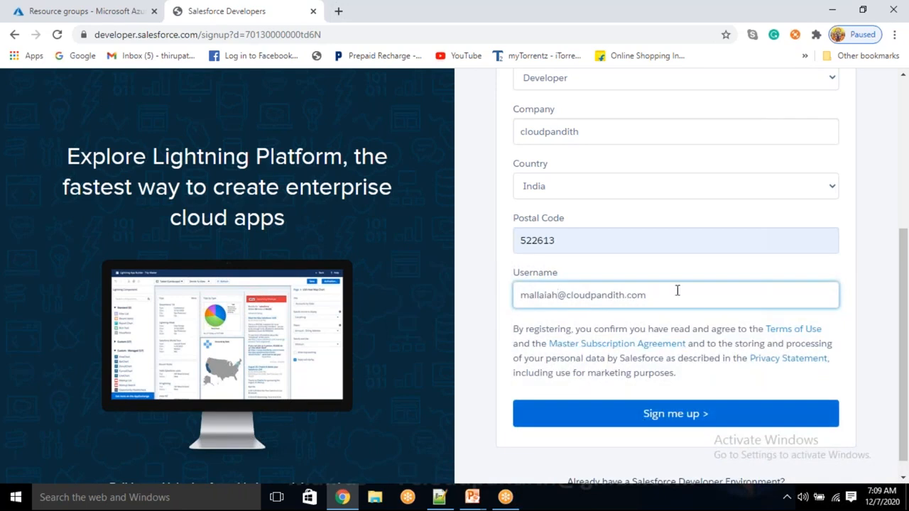
- Check the username and email fields, then submit with Sign me up
{"action": "left_click_drag", "start_coordinate": [646, 295], "coordinate": [519, 298]}
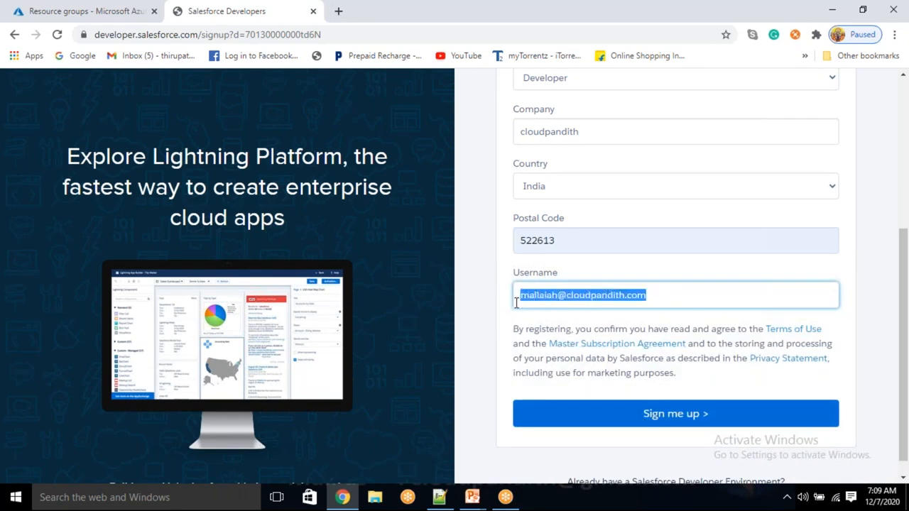
{"action": "left_click", "coordinate": [659, 305]}
{"action": "left_click_drag", "start_coordinate": [659, 305], "coordinate": [502, 309]}
{"action": "scroll", "coordinate": [499, 313], "scroll_direction": "up", "scroll_amount": 1}
{"action": "scroll", "coordinate": [499, 312], "scroll_direction": "up", "scroll_amount": 1}
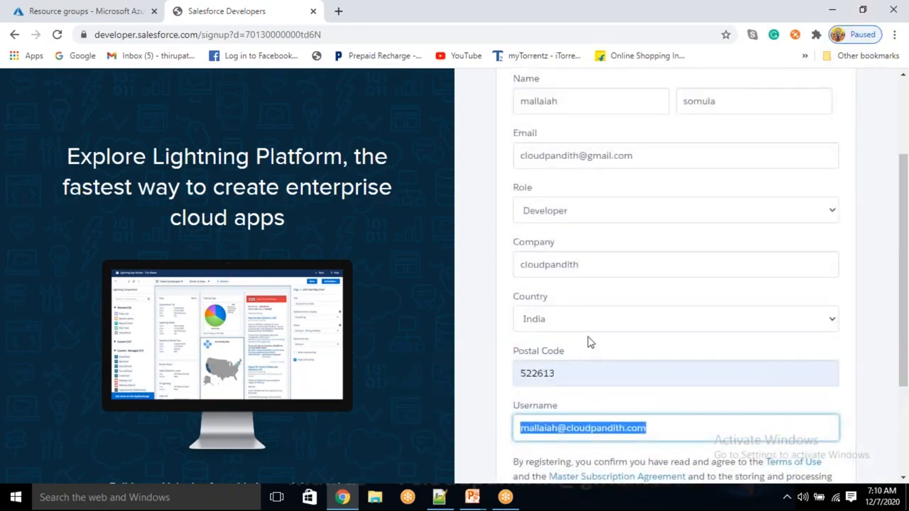
{"action": "left_click_drag", "start_coordinate": [658, 158], "coordinate": [508, 159]}
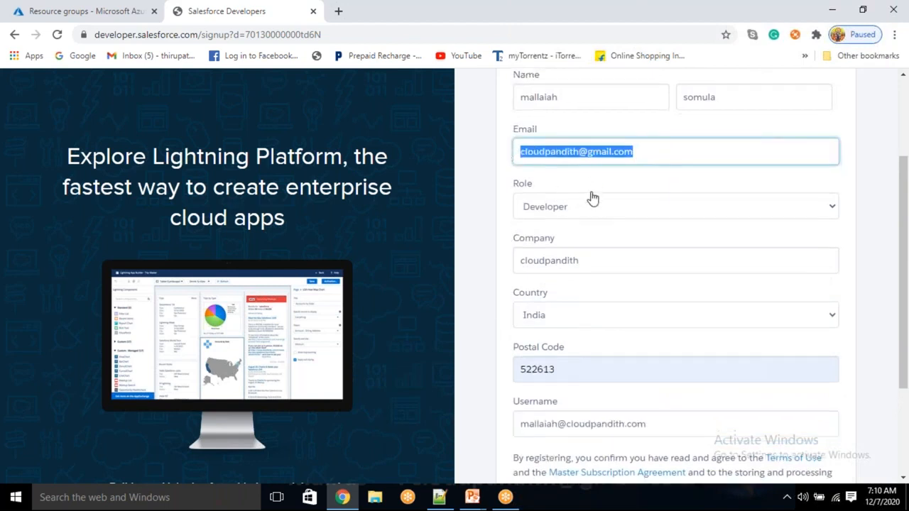
{"action": "scroll", "coordinate": [596, 213], "scroll_direction": "down", "scroll_amount": 2}
{"action": "left_click", "coordinate": [654, 419]}
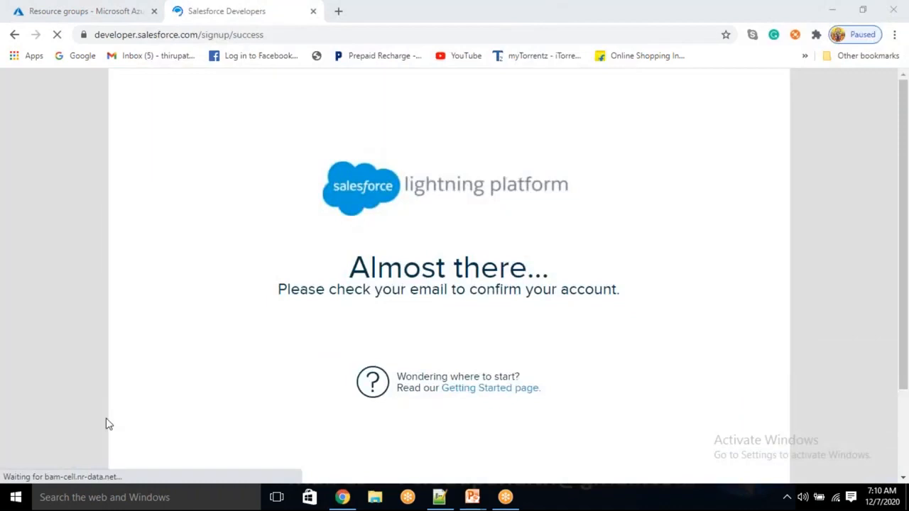
- Read the 'Almost there' check-your-email message, then switch over to Gmail
{"action": "left_click_drag", "start_coordinate": [391, 302], "coordinate": [603, 293]}
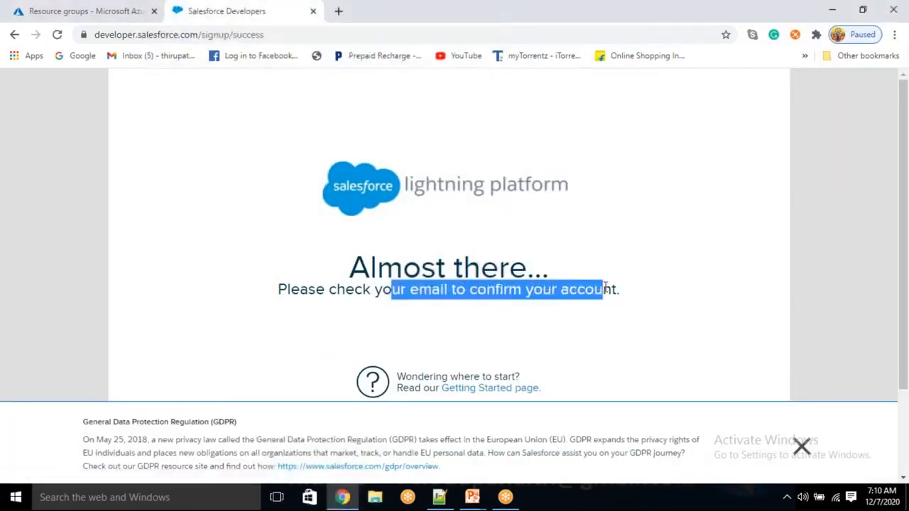
{"action": "left_click", "coordinate": [395, 357]}
{"action": "left_click", "coordinate": [134, 504]}
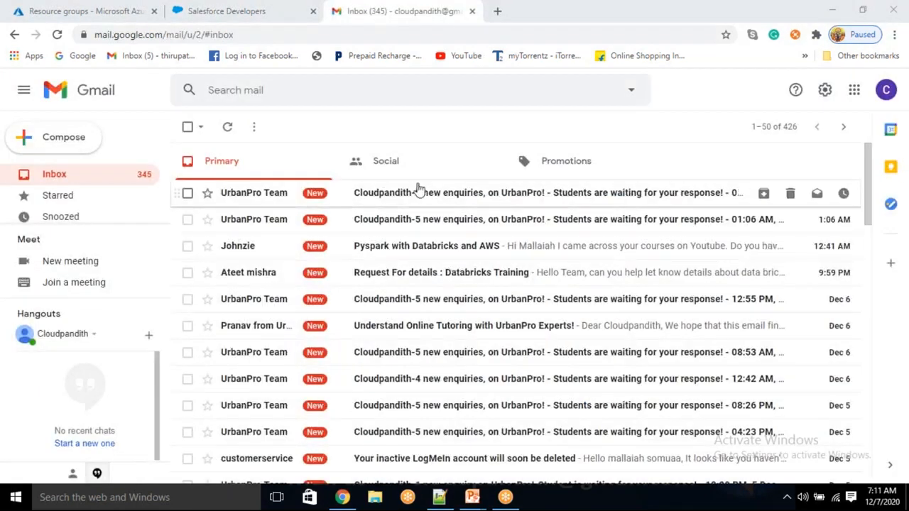
- Search the mailbox for 'salesforce' emails, then clear the search
{"action": "left_click", "coordinate": [302, 93]}
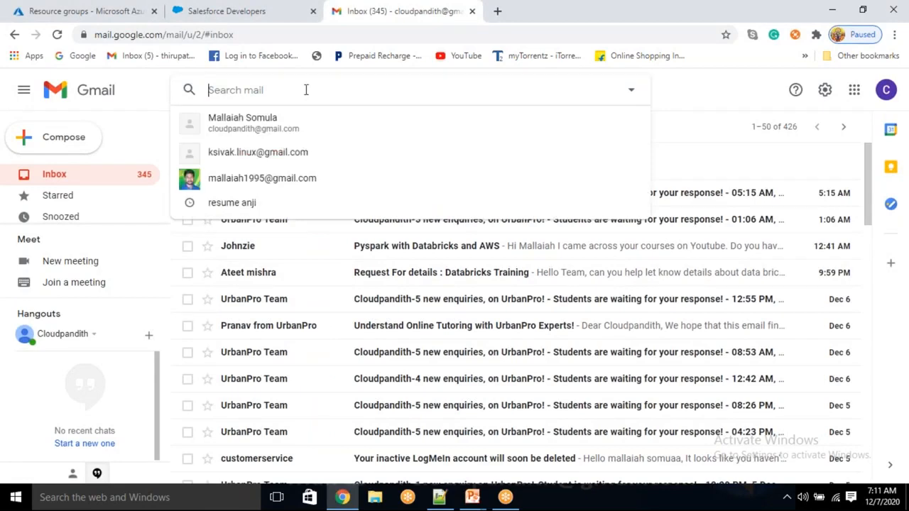
{"action": "left_click", "coordinate": [699, 96]}
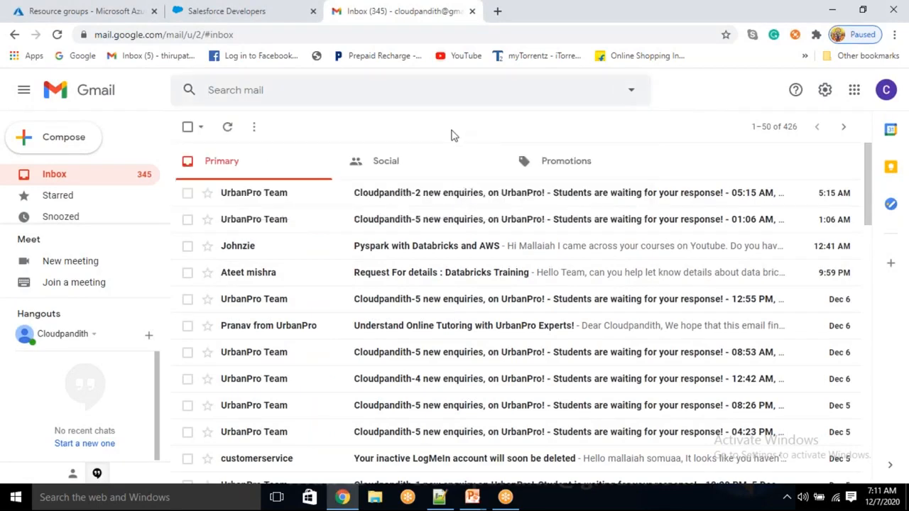
{"action": "left_click", "coordinate": [278, 92]}
{"action": "type", "text": "salesfo"}
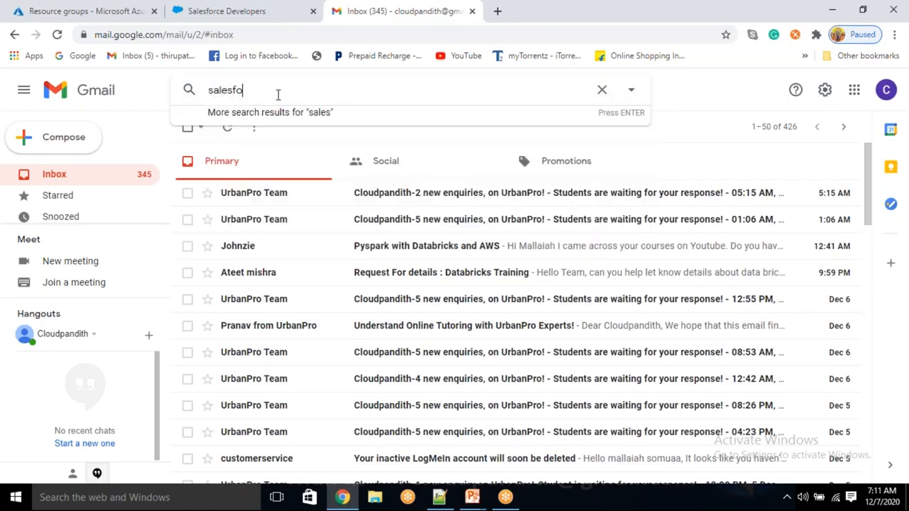
{"action": "type", "text": "rce"}
{"action": "key", "text": "Return"}
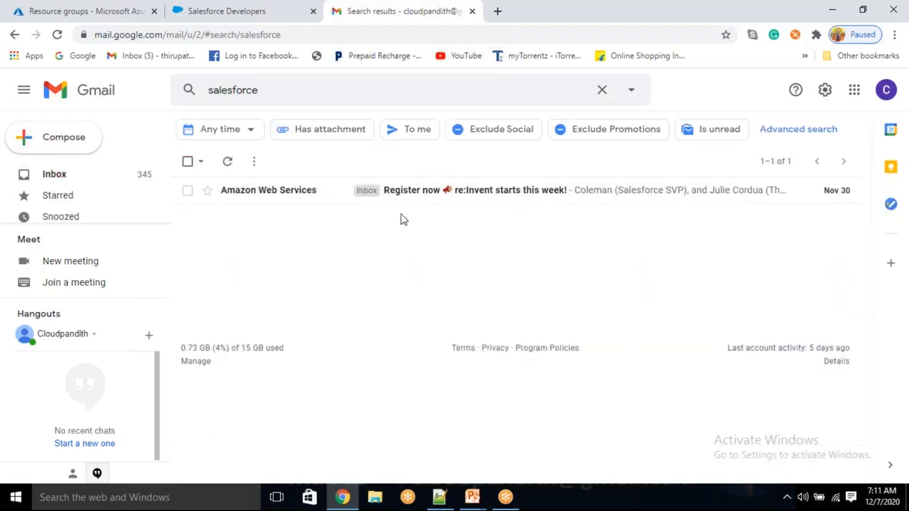
{"action": "left_click_drag", "start_coordinate": [282, 91], "coordinate": [179, 114]}
{"action": "key", "text": "BackSpace"}
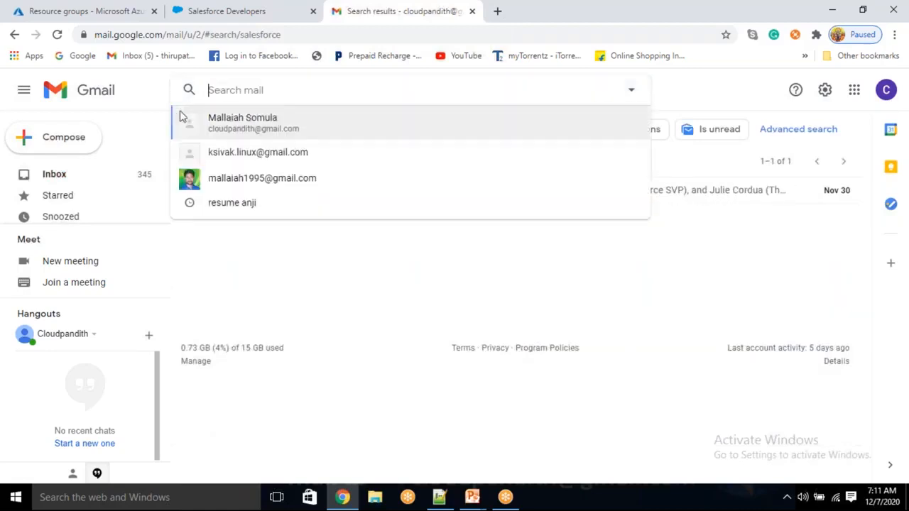
{"action": "left_click", "coordinate": [314, 258]}
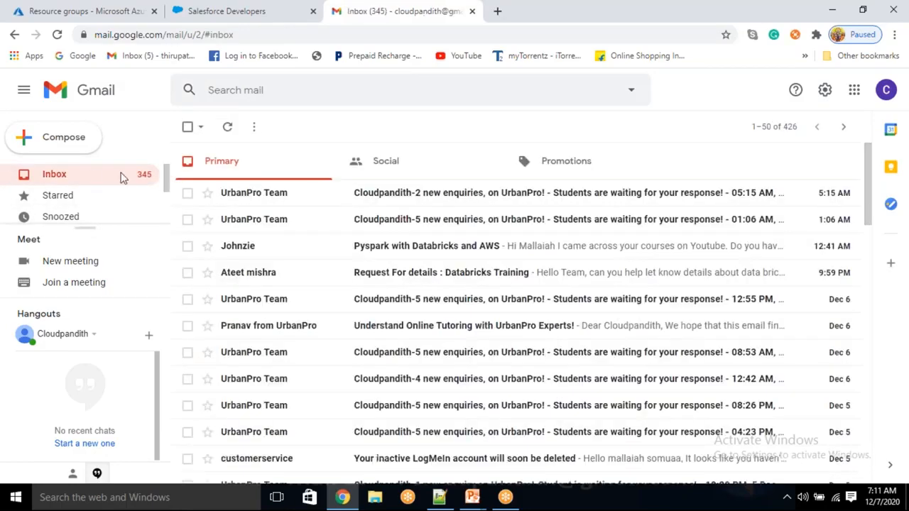
- Reload Gmail, check the Social, Promotions, Primary and Spam folders, then show All Mail
{"action": "left_click", "coordinate": [227, 128]}
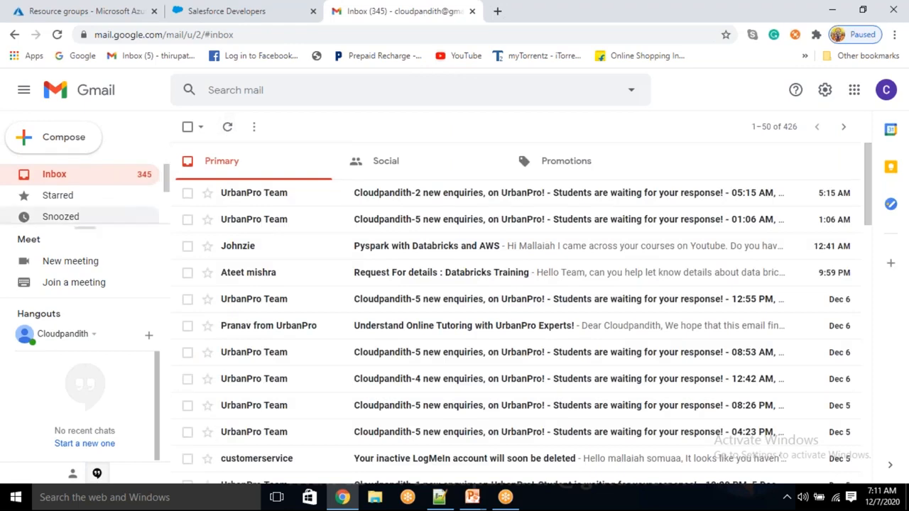
{"action": "left_click", "coordinate": [57, 38]}
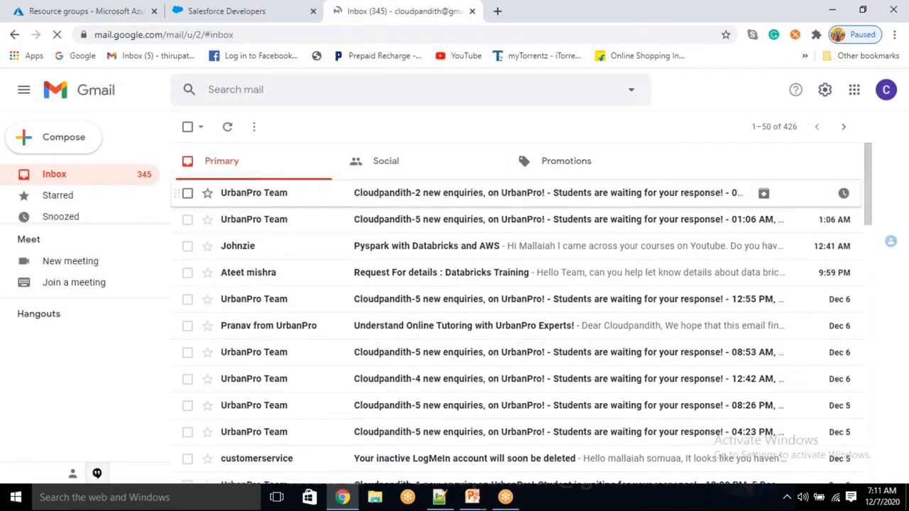
{"action": "left_click", "coordinate": [422, 166]}
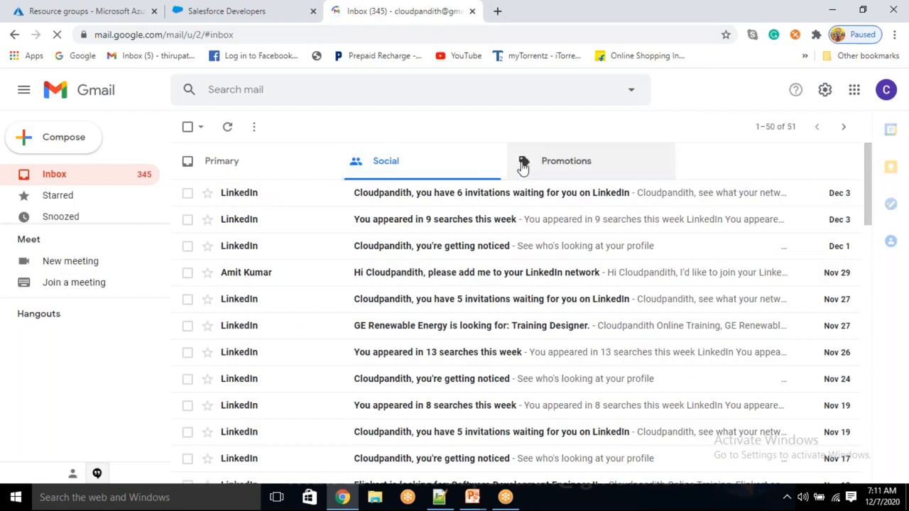
{"action": "left_click", "coordinate": [559, 161]}
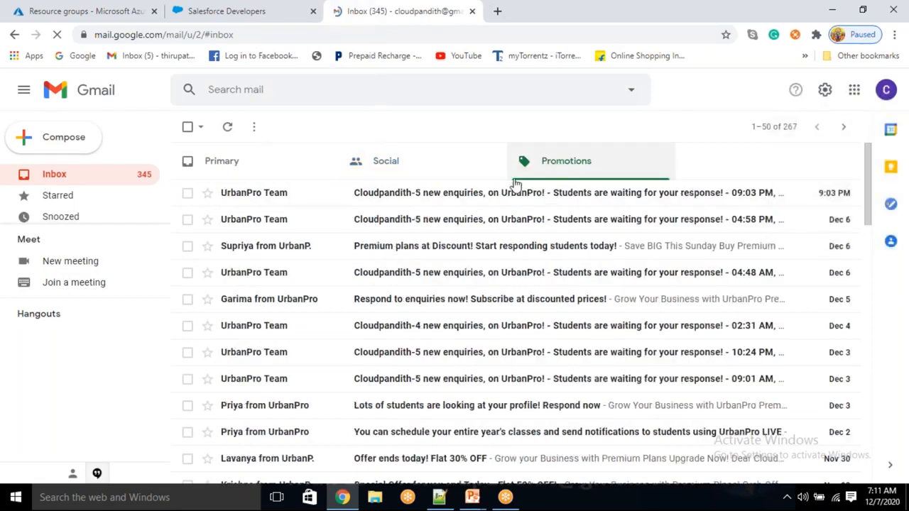
{"action": "left_click", "coordinate": [223, 165]}
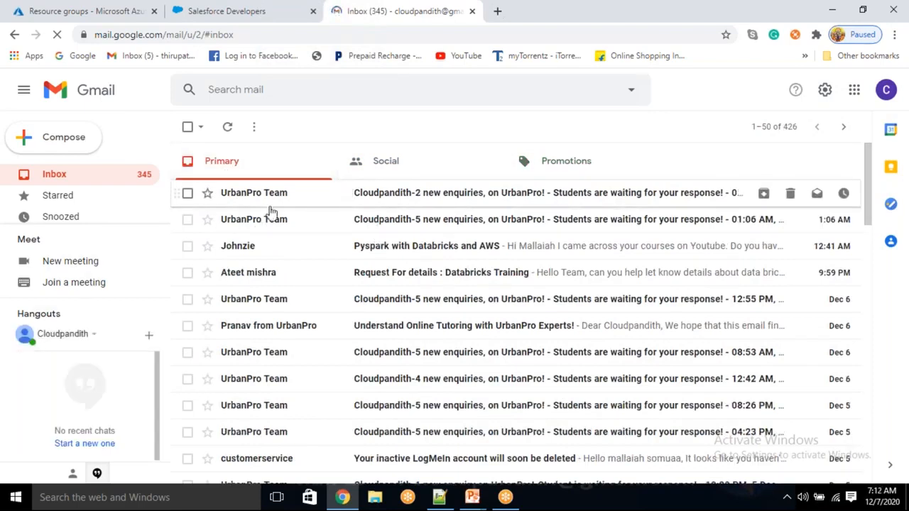
{"action": "scroll", "coordinate": [78, 204], "scroll_direction": "down", "scroll_amount": 2}
{"action": "left_click", "coordinate": [73, 212]}
{"action": "scroll", "coordinate": [74, 213], "scroll_direction": "down", "scroll_amount": 3}
{"action": "scroll", "coordinate": [73, 213], "scroll_direction": "up", "scroll_amount": 2}
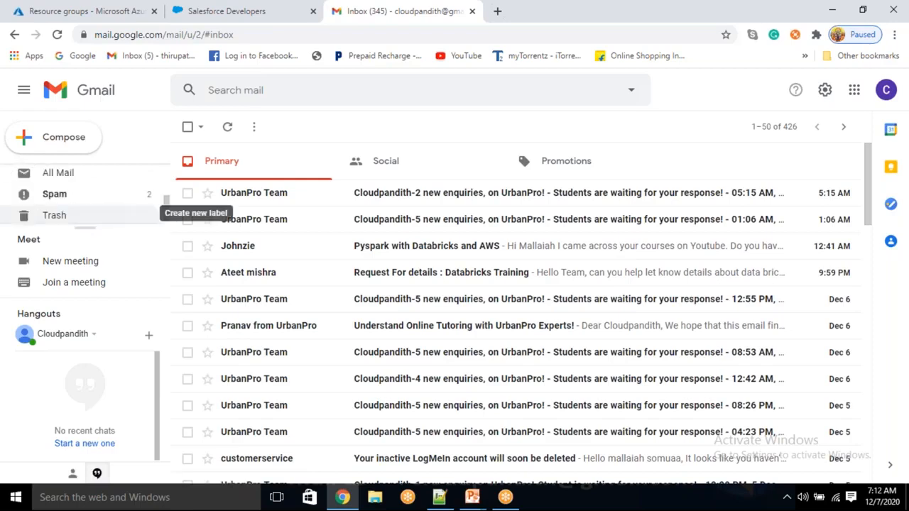
{"action": "left_click", "coordinate": [56, 195]}
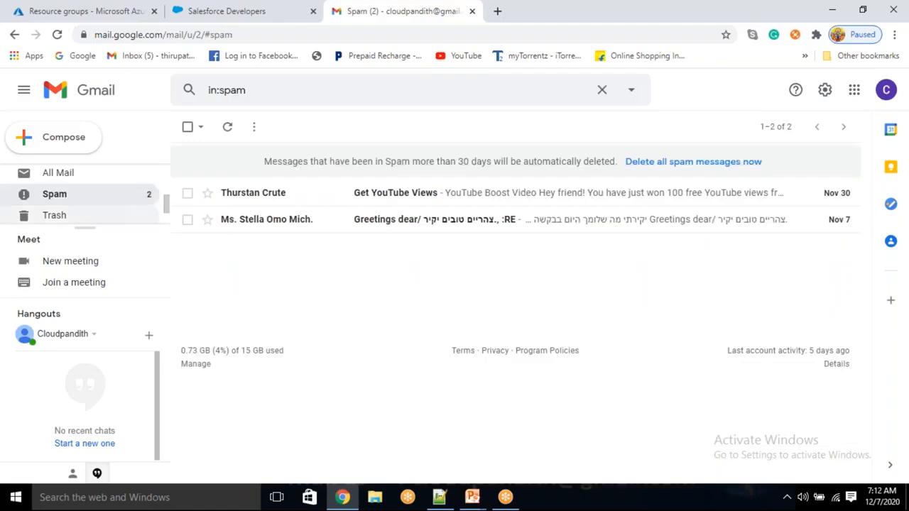
{"action": "left_click", "coordinate": [59, 172]}
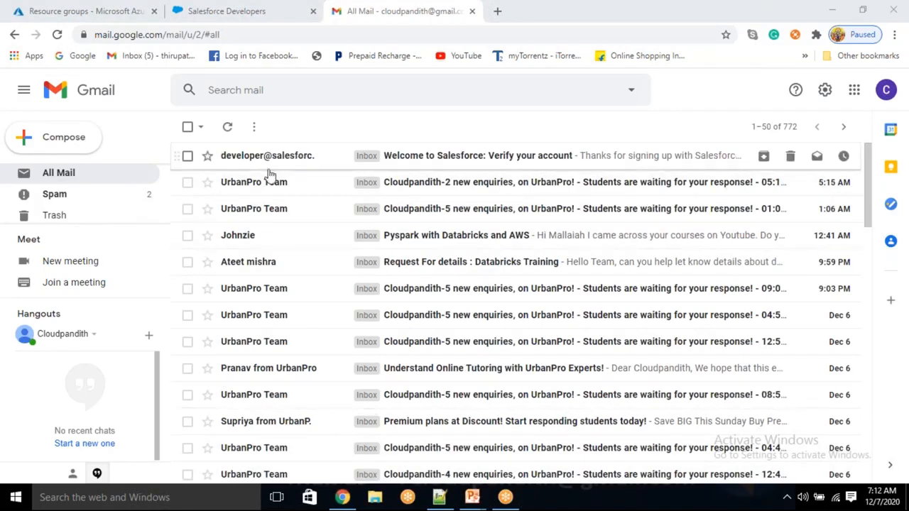
- Open the 'Welcome to Salesforce: Verify your account' email and use its Verify Account button
{"action": "left_click", "coordinate": [455, 166]}
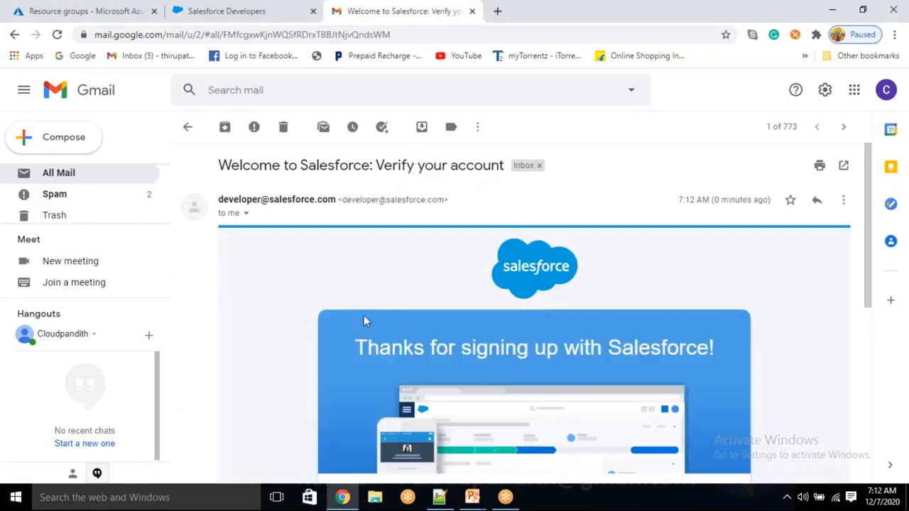
{"action": "scroll", "coordinate": [363, 316], "scroll_direction": "down", "scroll_amount": 3}
{"action": "scroll", "coordinate": [480, 245], "scroll_direction": "down", "scroll_amount": 1}
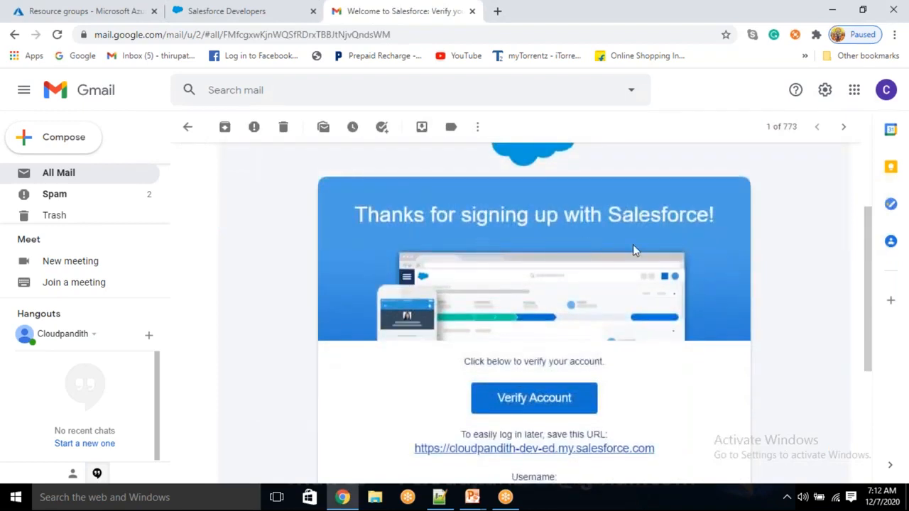
{"action": "scroll", "coordinate": [521, 290], "scroll_direction": "up", "scroll_amount": 1}
{"action": "scroll", "coordinate": [490, 305], "scroll_direction": "down", "scroll_amount": 3}
{"action": "scroll", "coordinate": [458, 319], "scroll_direction": "down", "scroll_amount": 2}
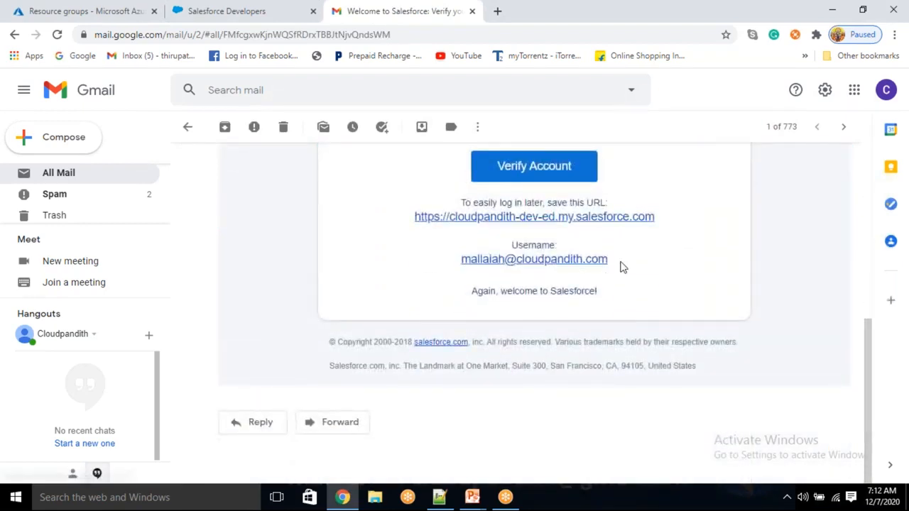
{"action": "left_click_drag", "start_coordinate": [461, 206], "coordinate": [546, 205]}
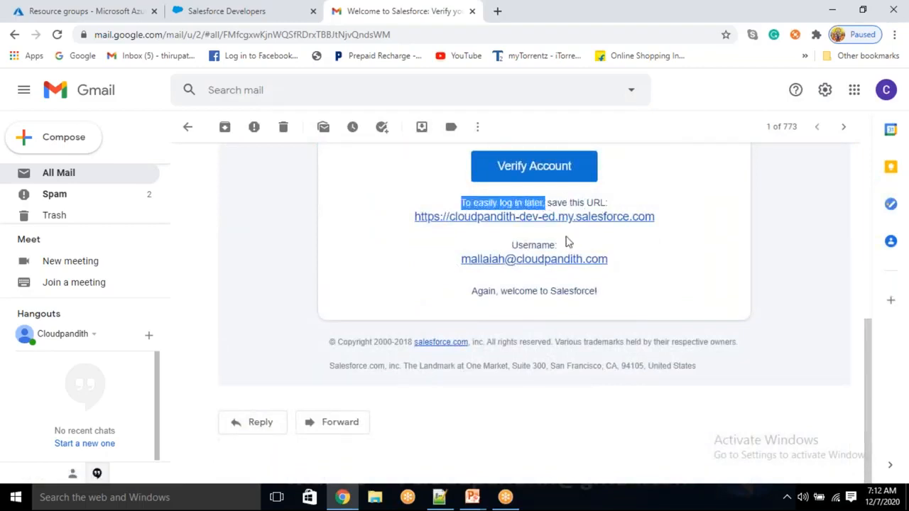
{"action": "scroll", "coordinate": [547, 216], "scroll_direction": "up", "scroll_amount": 1}
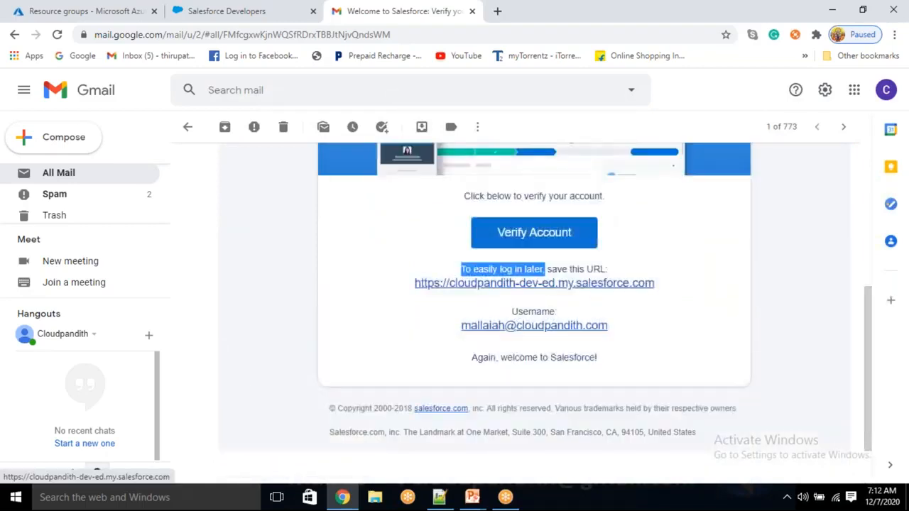
{"action": "left_click", "coordinate": [523, 237]}
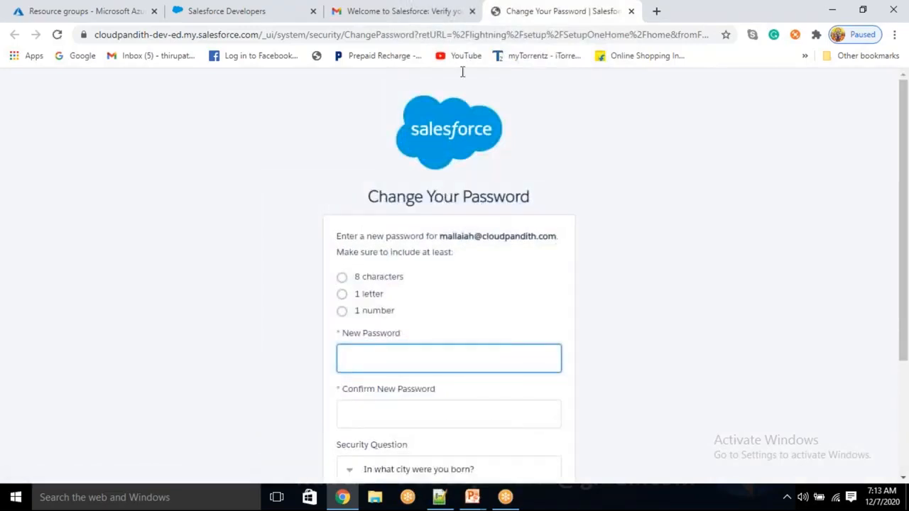
- Enter the new password and retype it correctly in the confirmation field
{"action": "scroll", "coordinate": [410, 275], "scroll_direction": "down", "scroll_amount": 1}
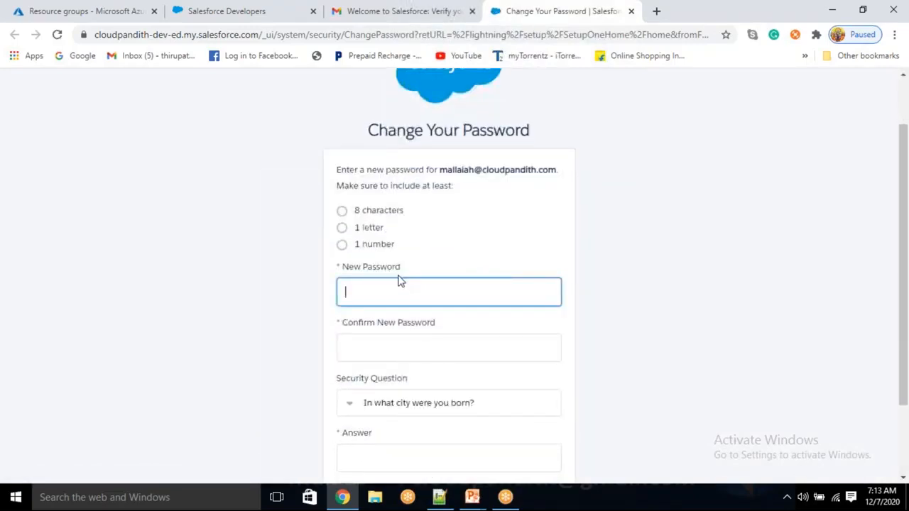
{"action": "type", "text": "*********"}
{"action": "key", "text": "Caps_Lock"}
{"action": "type", "text": "**"}
{"action": "key", "text": "Tab"}
{"action": "type", "text": "****"}
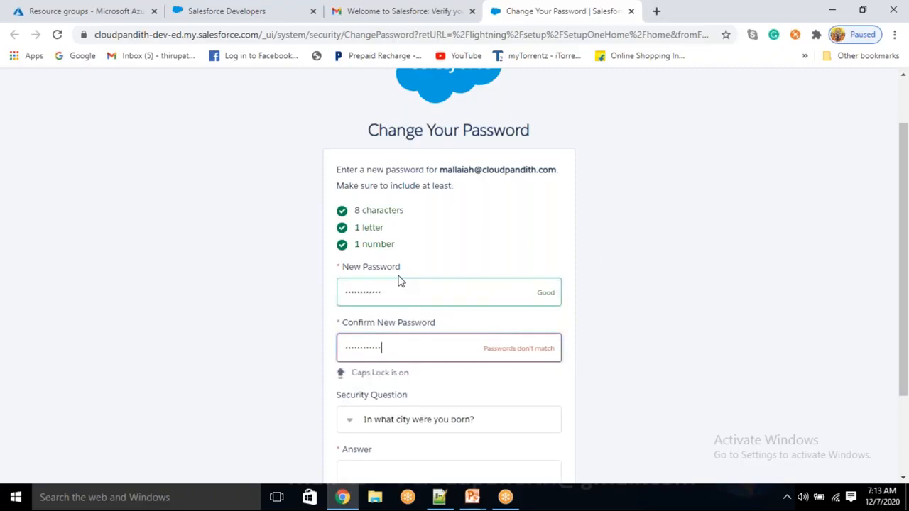
{"action": "left_click", "coordinate": [637, 317]}
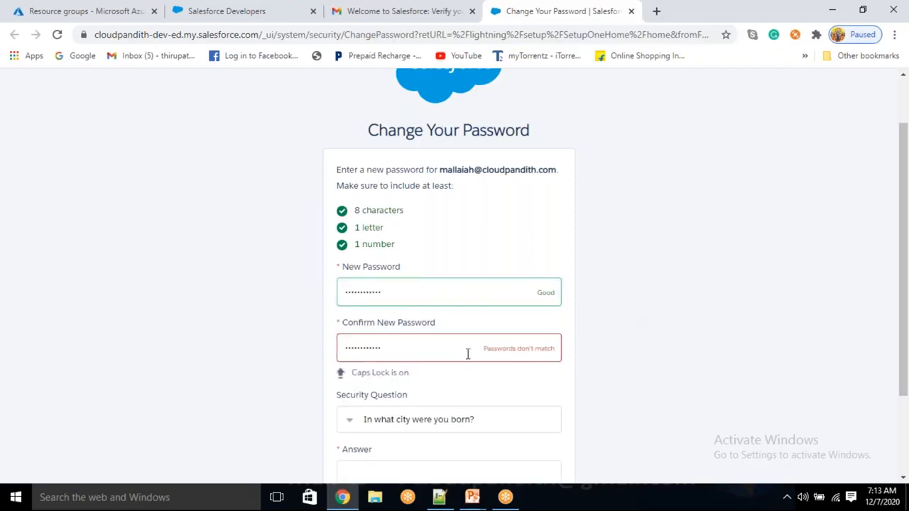
{"action": "left_click_drag", "start_coordinate": [435, 362], "coordinate": [269, 364]}
{"action": "key", "text": "BackSpace"}
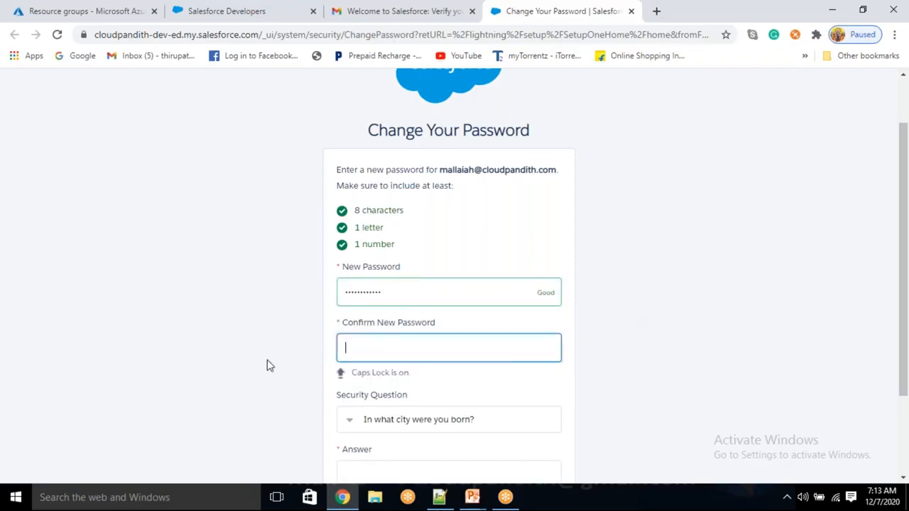
{"action": "key", "text": "Caps_Lock"}
{"action": "type", "text": "*"}
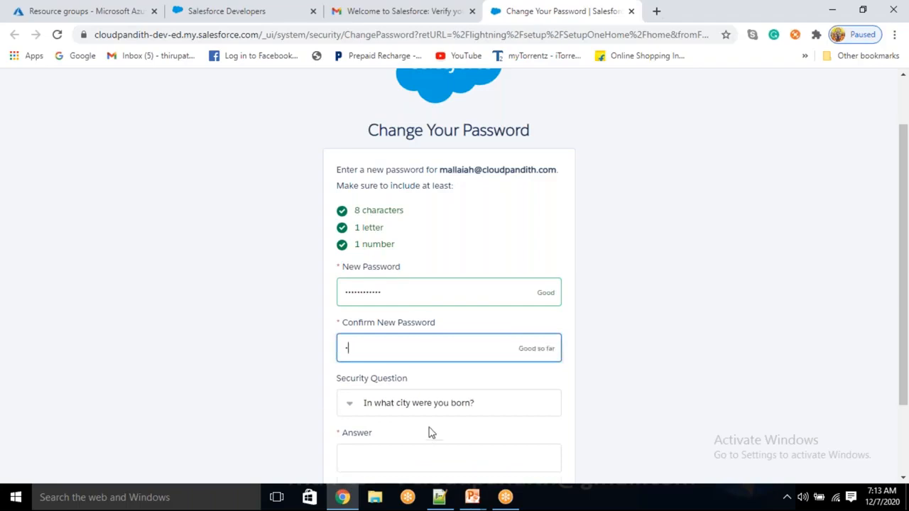
{"action": "left_click", "coordinate": [439, 497]}
{"action": "type", "text": "i"}
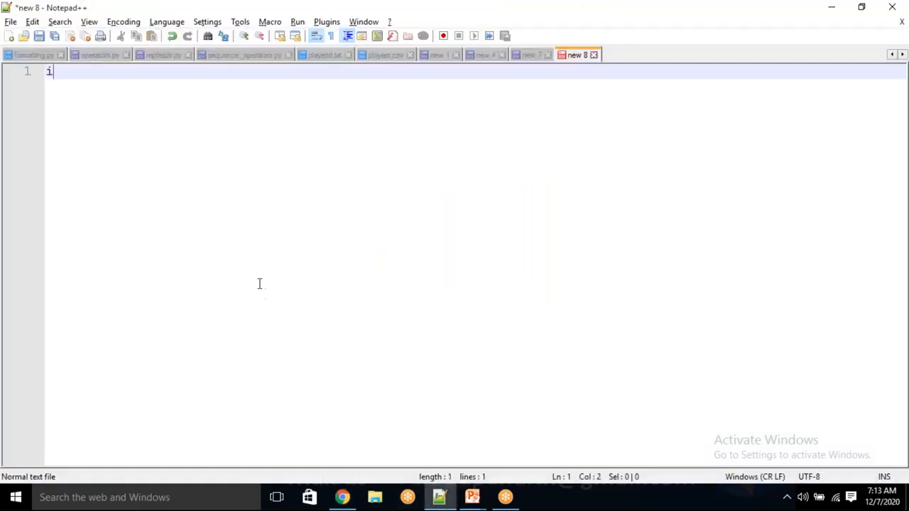
{"action": "key", "text": "alt+Tab"}
{"action": "type", "text": "**"}
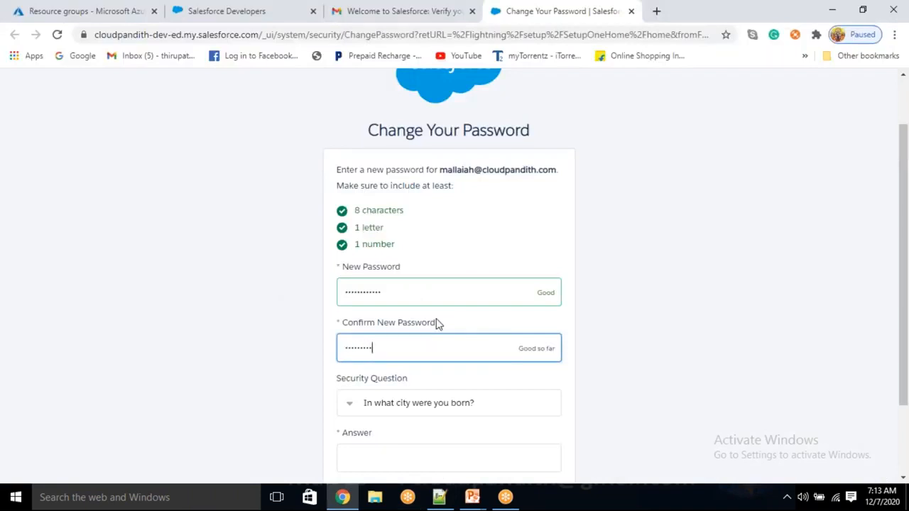
{"action": "type", "text": "**"}
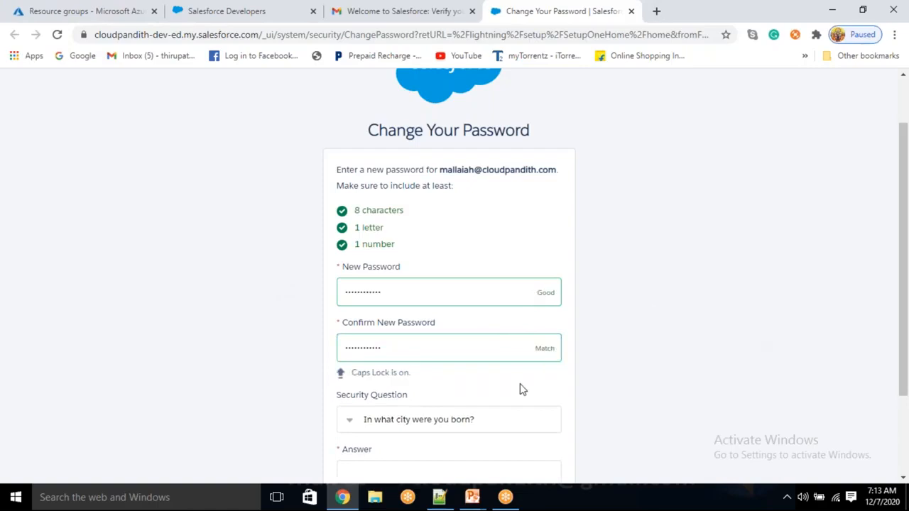
- Choose 'In what city was your first job?', enter the answer, and submit the password change
{"action": "scroll", "coordinate": [522, 389], "scroll_direction": "down", "scroll_amount": 1}
{"action": "left_click", "coordinate": [371, 355]}
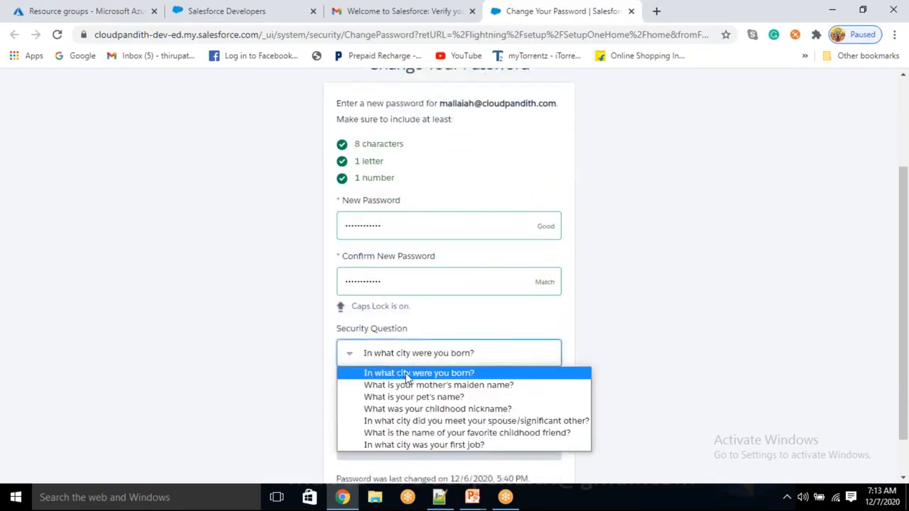
{"action": "left_click", "coordinate": [423, 444]}
{"action": "left_click", "coordinate": [372, 408]}
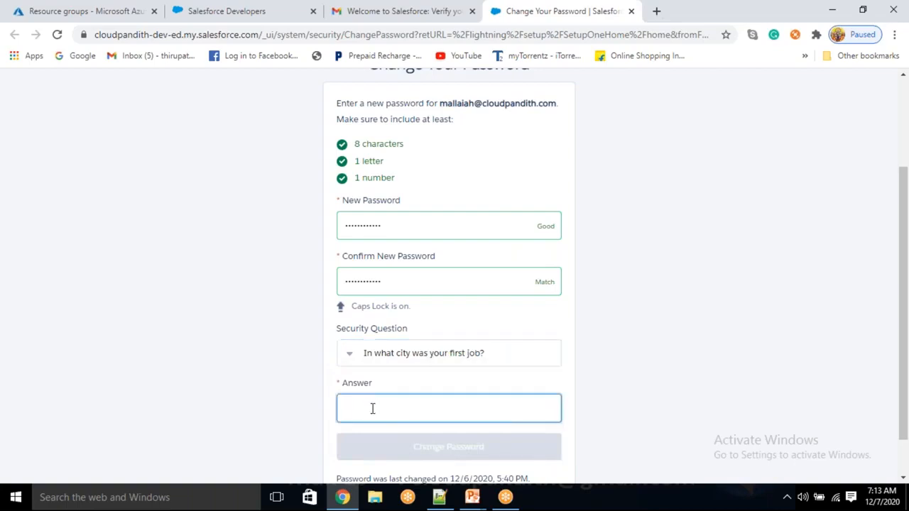
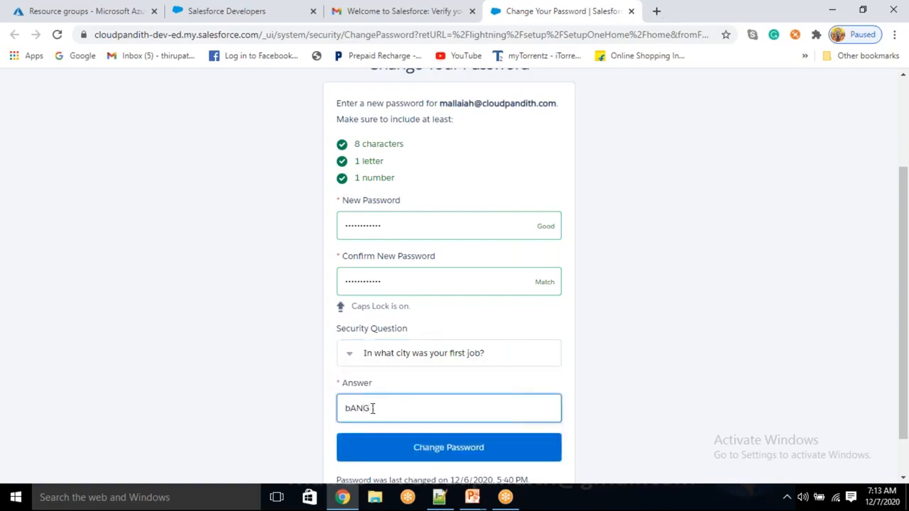
{"action": "key", "text": "BackSpace"}
{"action": "key", "text": "BackSpace"}
{"action": "key", "text": "BackSpace"}
{"action": "left_click", "coordinate": [454, 447]}
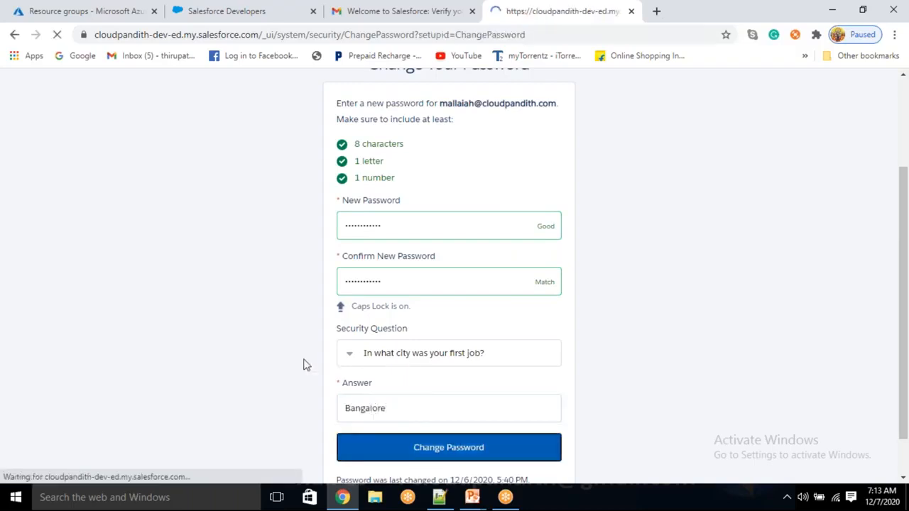
- Block the site's notification request and close the Welcome to Lightning Experience popup
{"action": "scroll", "coordinate": [304, 365], "scroll_direction": "down", "scroll_amount": 1}
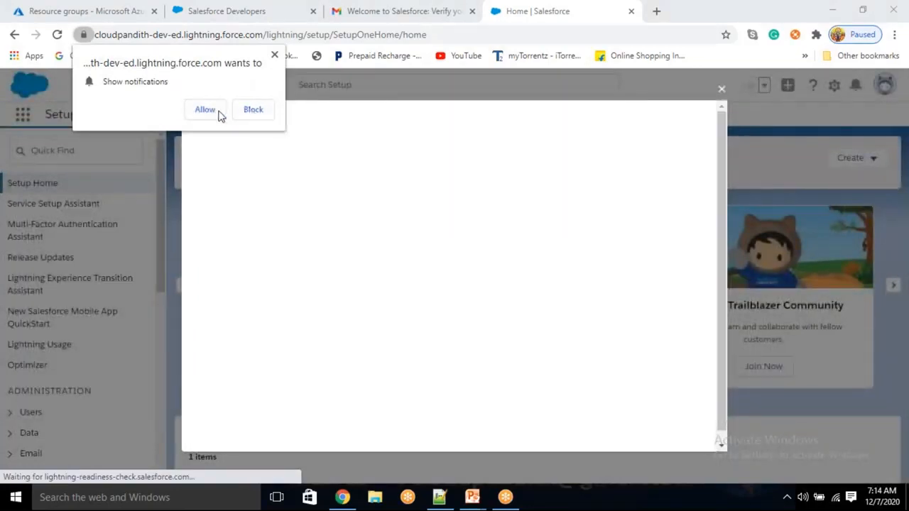
{"action": "left_click", "coordinate": [252, 109]}
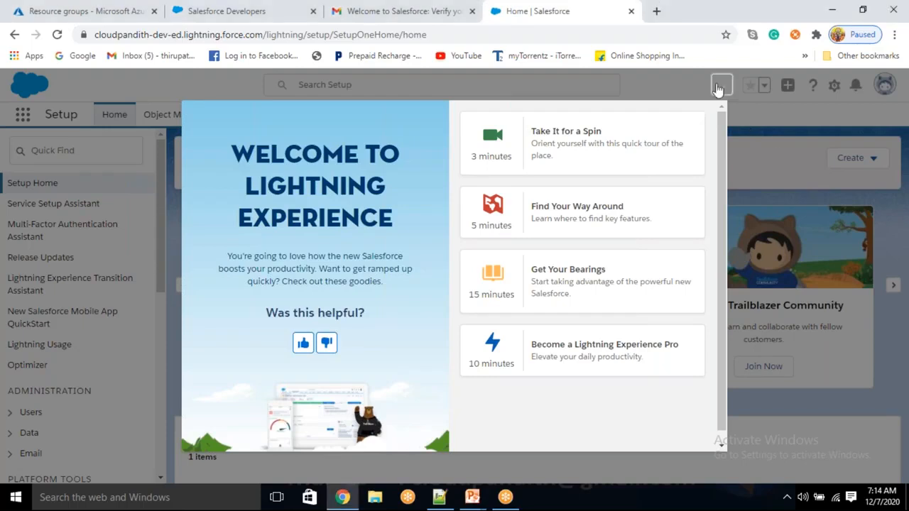
{"action": "left_click", "coordinate": [721, 86]}
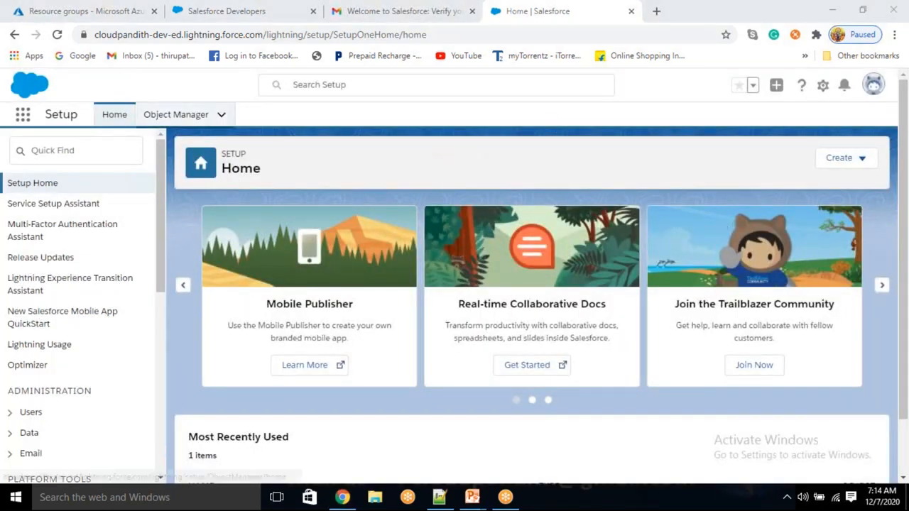
- In Object Manager, choose Create > Custom Object to start a new object definition
{"action": "left_click", "coordinate": [177, 117]}
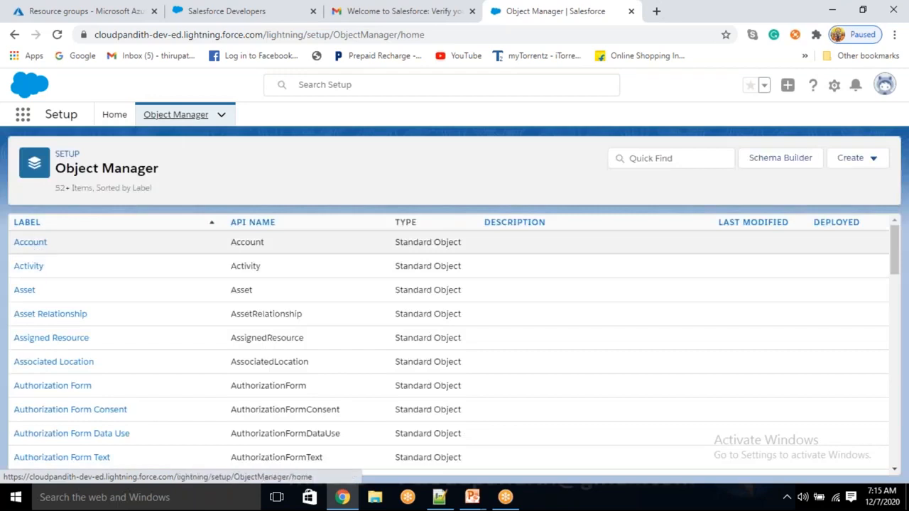
{"action": "scroll", "coordinate": [32, 270], "scroll_direction": "down", "scroll_amount": 4}
{"action": "scroll", "coordinate": [61, 394], "scroll_direction": "down", "scroll_amount": 4}
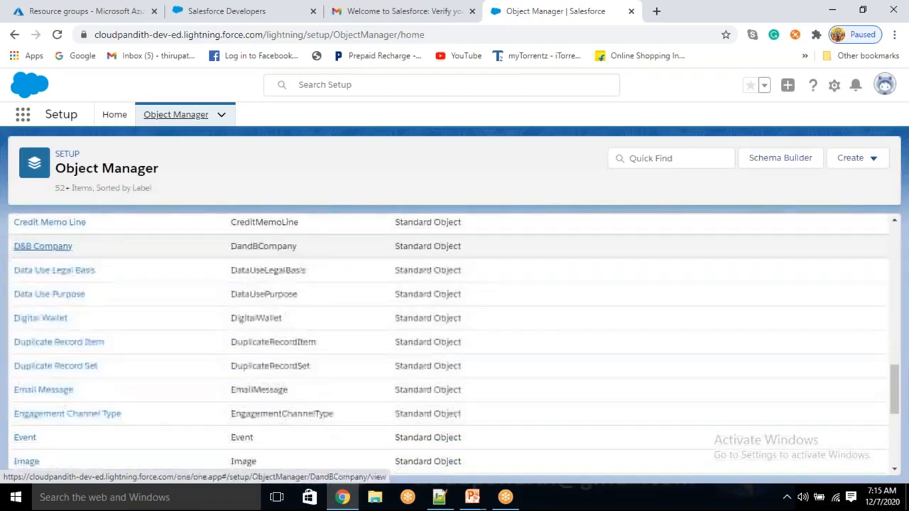
{"action": "scroll", "coordinate": [63, 392], "scroll_direction": "up", "scroll_amount": 3}
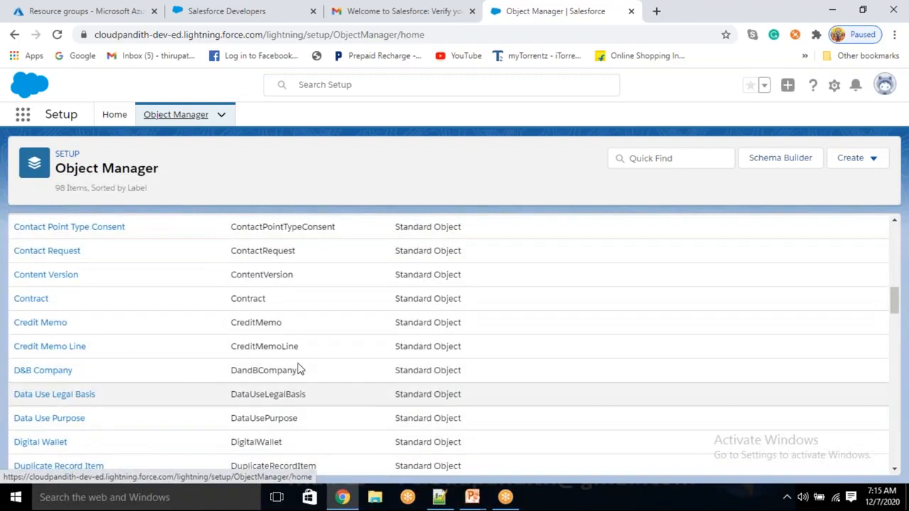
{"action": "left_click", "coordinate": [852, 168]}
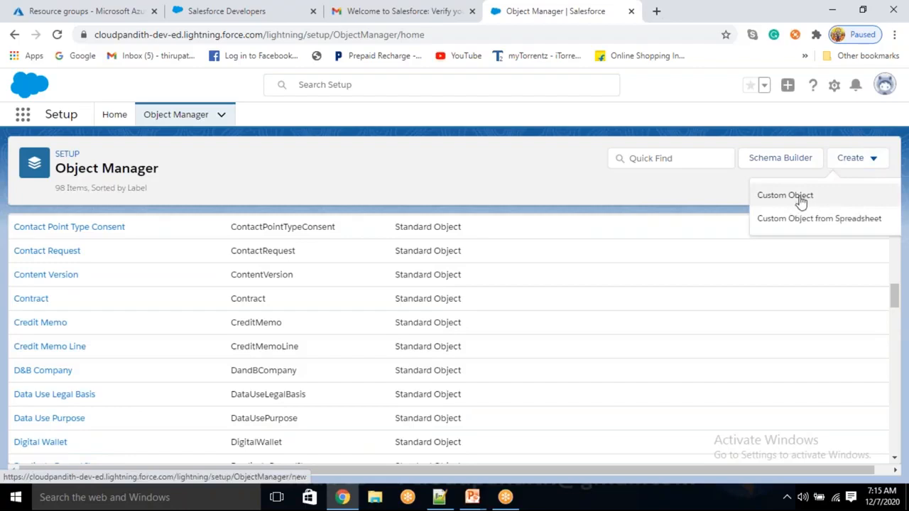
{"action": "left_click", "coordinate": [586, 193]}
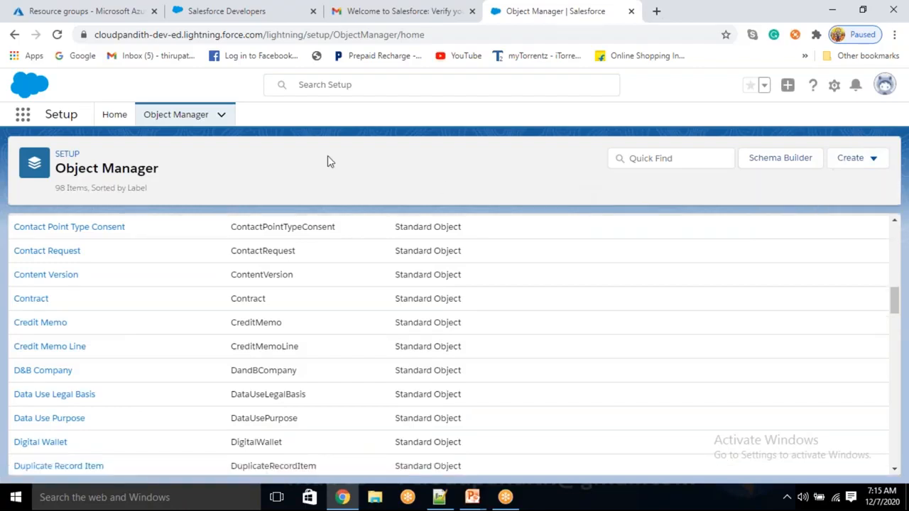
{"action": "left_click", "coordinate": [111, 119]}
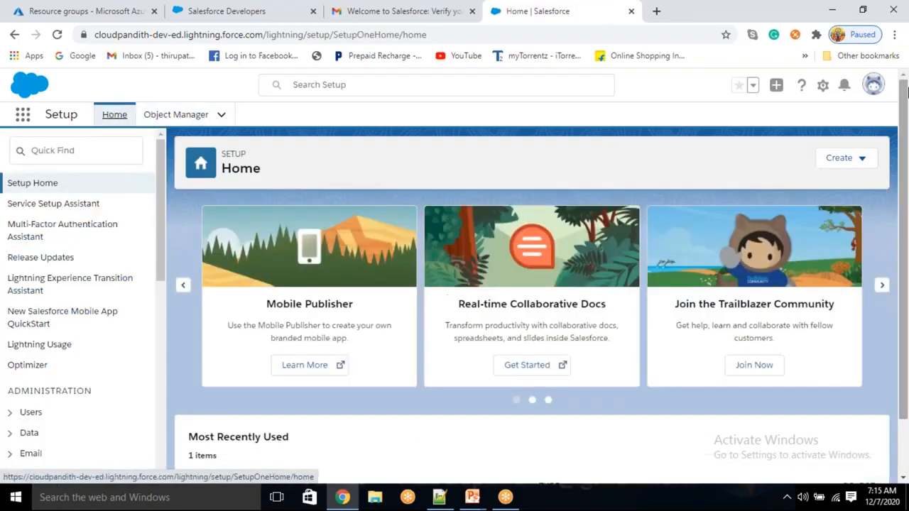
{"action": "left_click", "coordinate": [859, 162]}
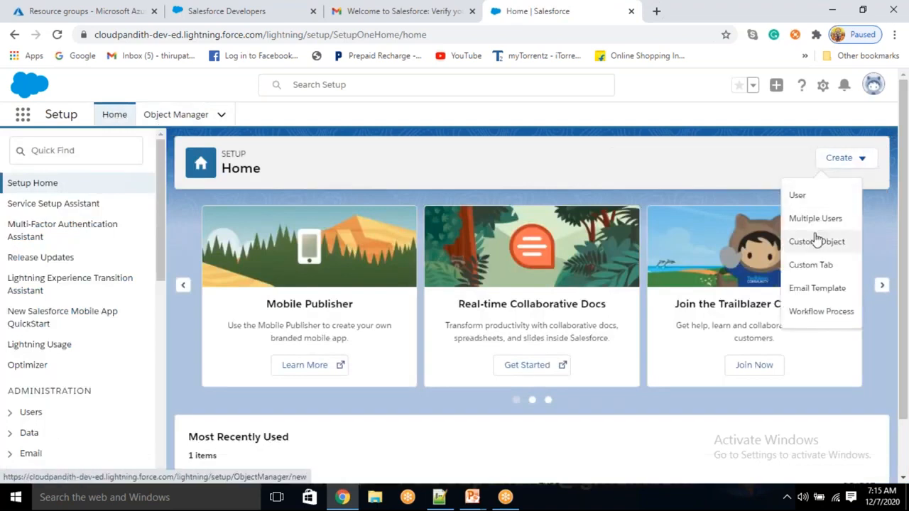
{"action": "left_click", "coordinate": [197, 120]}
{"action": "left_click", "coordinate": [874, 164]}
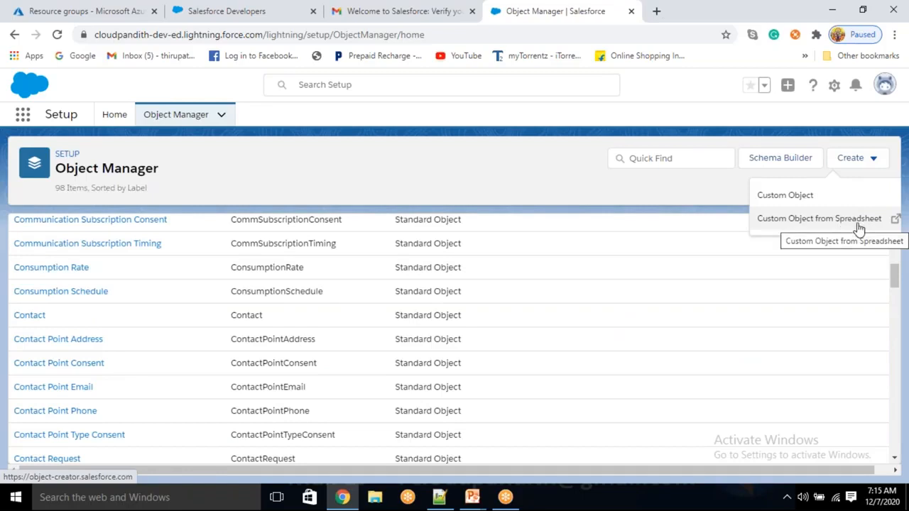
{"action": "left_click", "coordinate": [792, 201]}
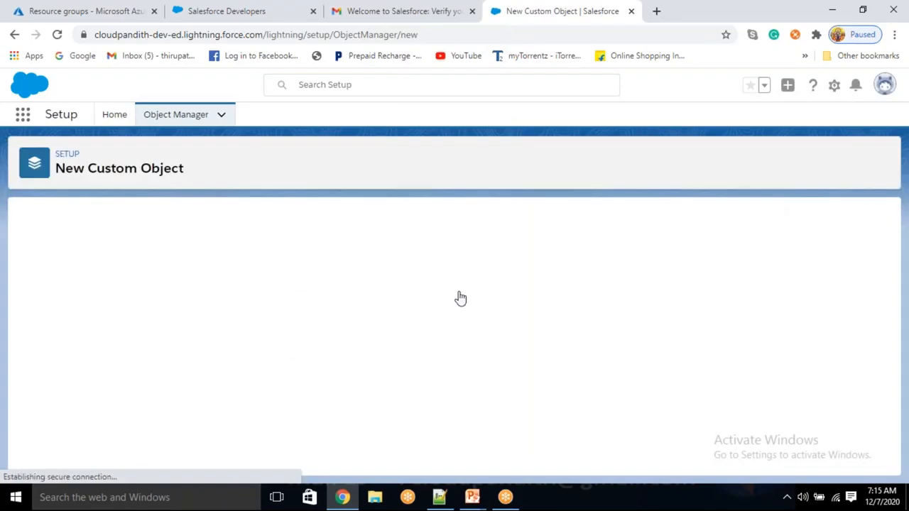
- Enter the label cust and the plural label custs
{"action": "left_click", "coordinate": [238, 328]}
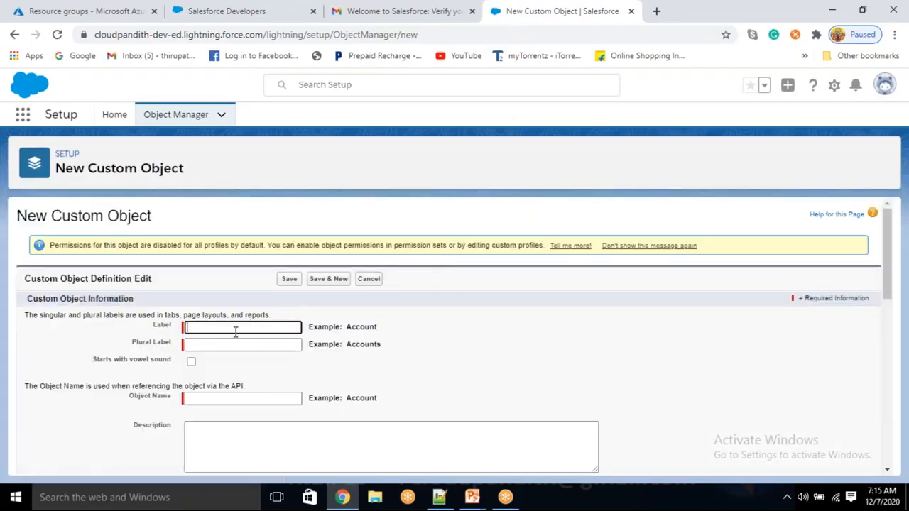
{"action": "left_click", "coordinate": [487, 308]}
{"action": "left_click", "coordinate": [240, 331]}
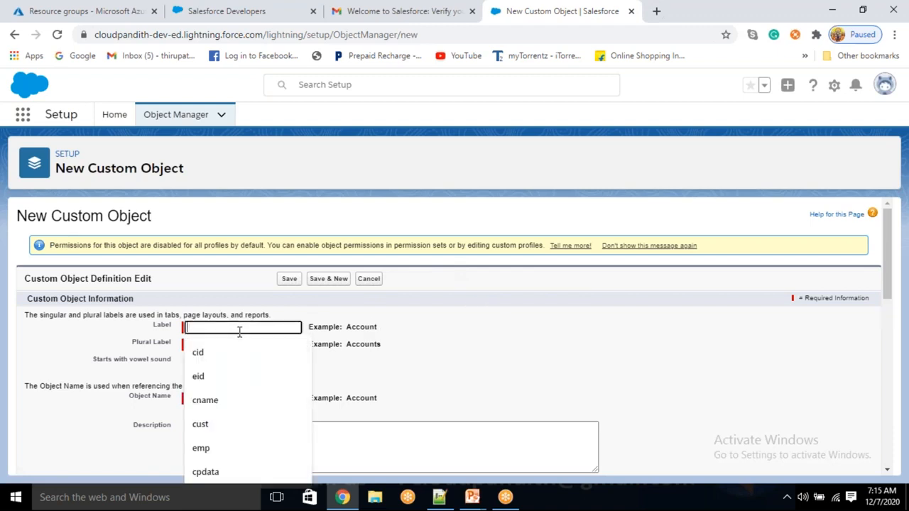
{"action": "type", "text": "cus"}
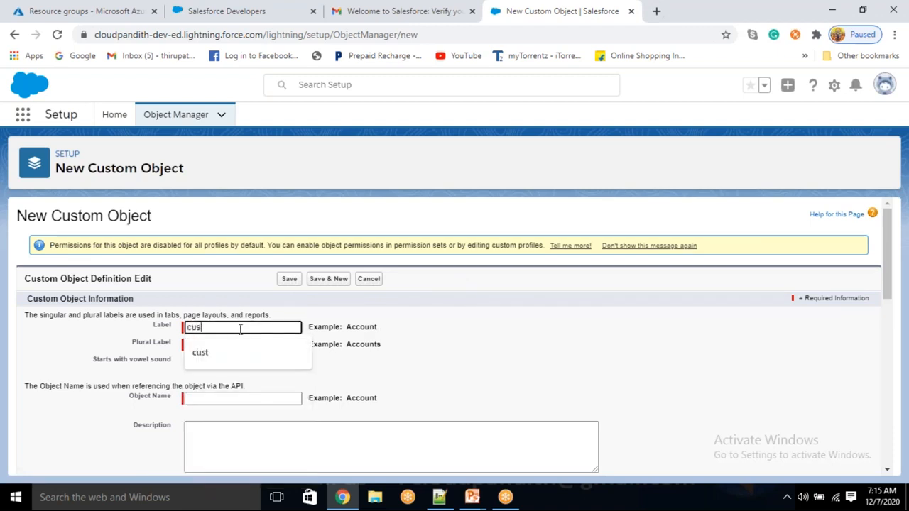
{"action": "left_click", "coordinate": [458, 331]}
{"action": "left_click", "coordinate": [241, 344]}
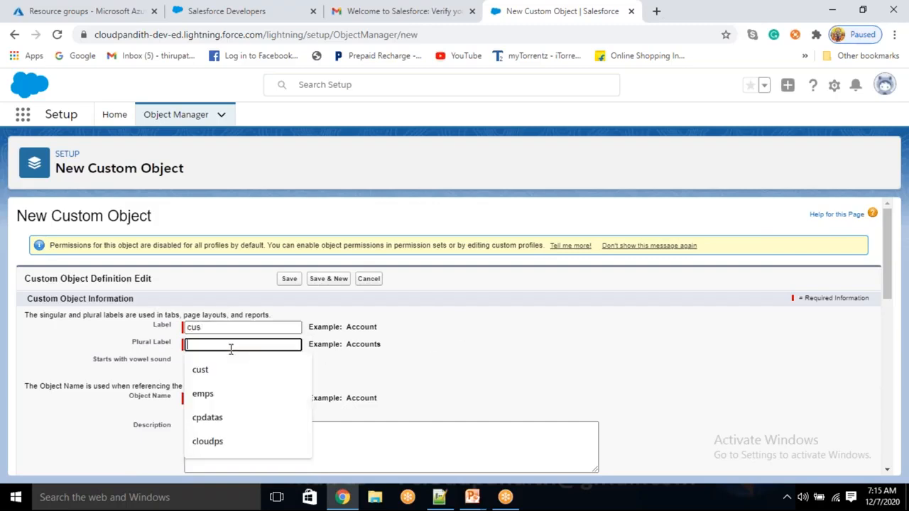
{"action": "type", "text": "cu"}
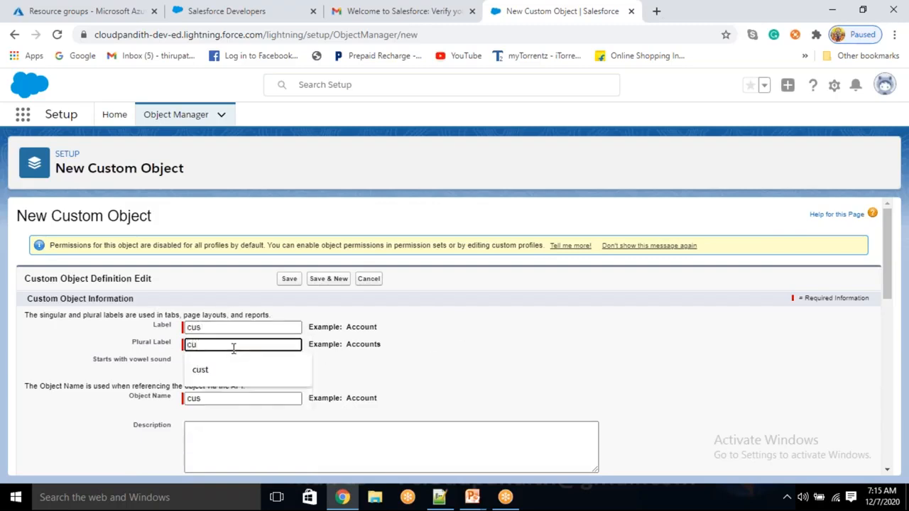
{"action": "type", "text": "sts"}
{"action": "left_click", "coordinate": [219, 326]}
{"action": "type", "text": "t"}
{"action": "left_click", "coordinate": [509, 359]}
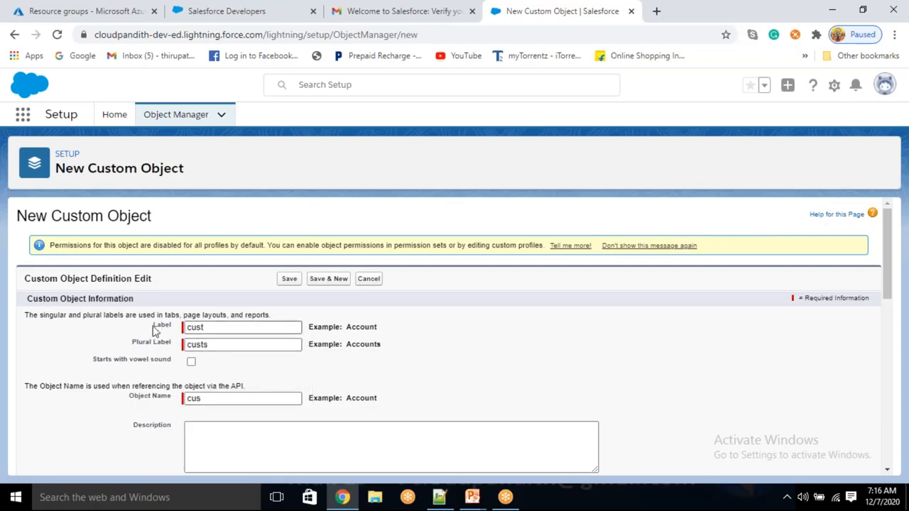
- Keep the plural label custs and set the object name to cust
{"action": "mouse_move", "coordinate": [206, 329]}
{"action": "left_mouse_down"}
{"action": "mouse_move", "coordinate": [191, 324]}
{"action": "mouse_move", "coordinate": [154, 343]}
{"action": "mouse_move", "coordinate": [205, 346]}
{"action": "left_mouse_up"}
{"action": "double_click", "coordinate": [204, 346]}
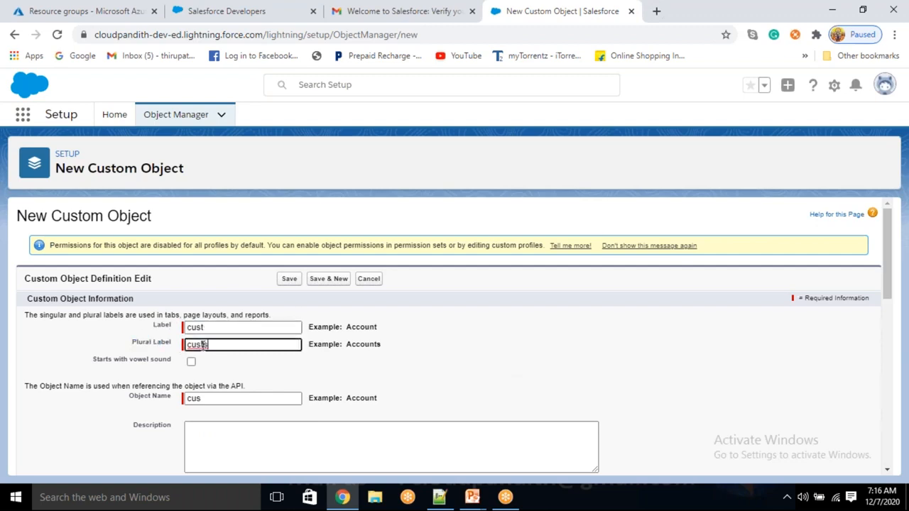
{"action": "left_click", "coordinate": [457, 371]}
{"action": "left_click_drag", "start_coordinate": [361, 326], "coordinate": [366, 345]}
{"action": "left_click", "coordinate": [355, 343]}
{"action": "left_click", "coordinate": [398, 360]}
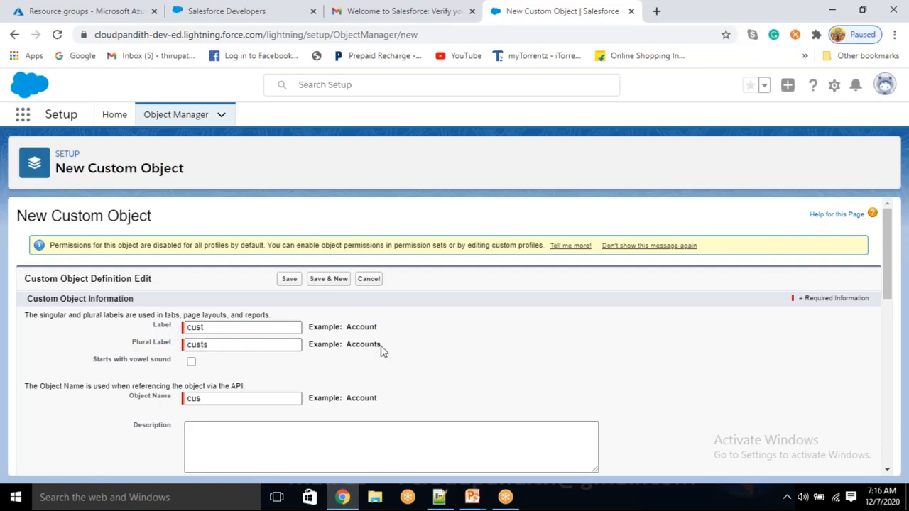
{"action": "left_click_drag", "start_coordinate": [211, 326], "coordinate": [198, 328]}
{"action": "key", "text": "Tab"}
{"action": "left_click", "coordinate": [438, 373]}
{"action": "left_click", "coordinate": [237, 400]}
{"action": "type", "text": "t"}
{"action": "left_click", "coordinate": [254, 417]}
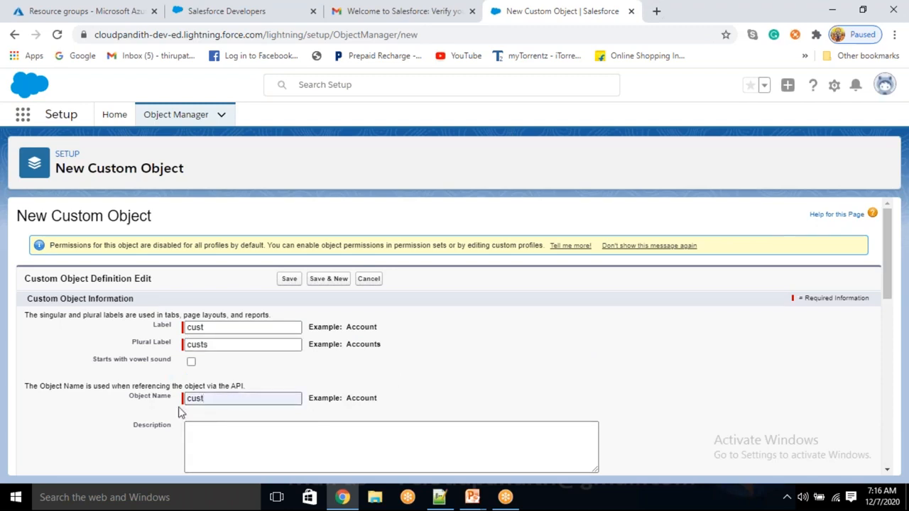
- Clear the default record name 'cus Name'
{"action": "scroll", "coordinate": [263, 390], "scroll_direction": "down", "scroll_amount": 5}
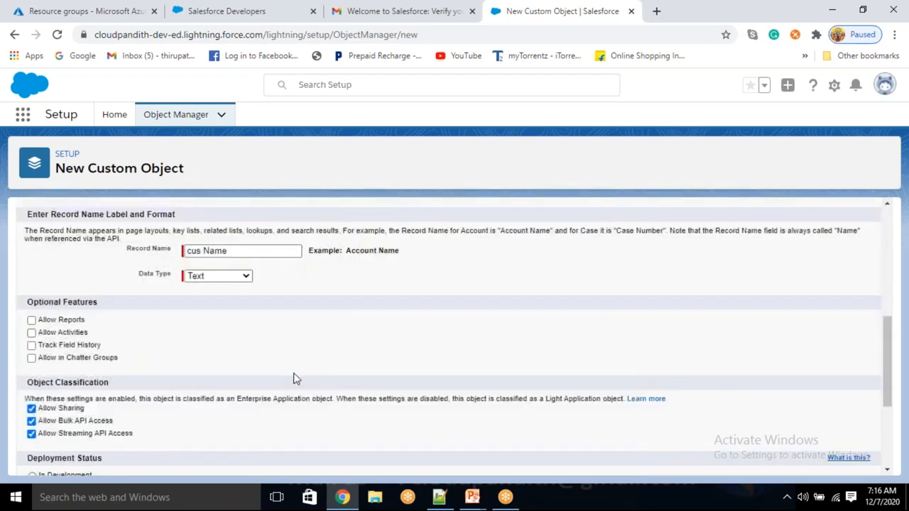
{"action": "scroll", "coordinate": [296, 379], "scroll_direction": "up", "scroll_amount": 1}
{"action": "scroll", "coordinate": [296, 378], "scroll_direction": "down", "scroll_amount": 1}
{"action": "scroll", "coordinate": [296, 378], "scroll_direction": "up", "scroll_amount": 3}
{"action": "scroll", "coordinate": [296, 379], "scroll_direction": "down", "scroll_amount": 2}
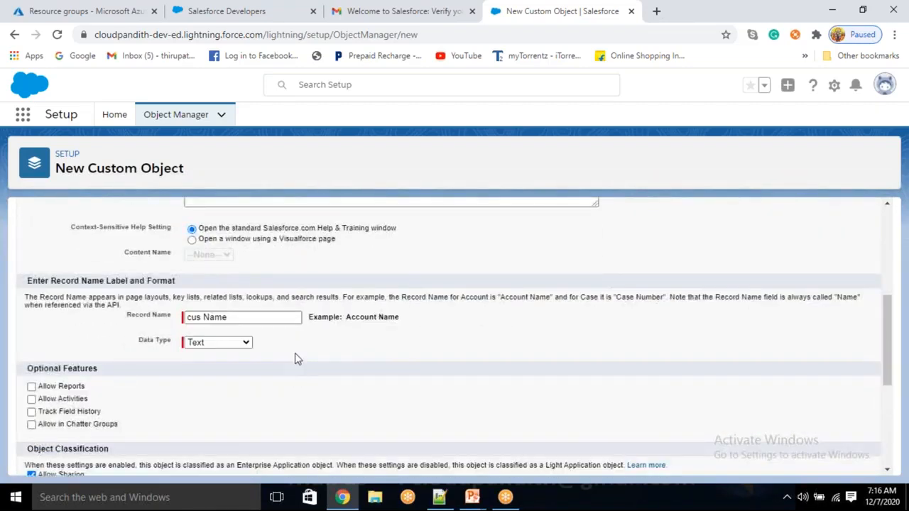
{"action": "left_click", "coordinate": [243, 343]}
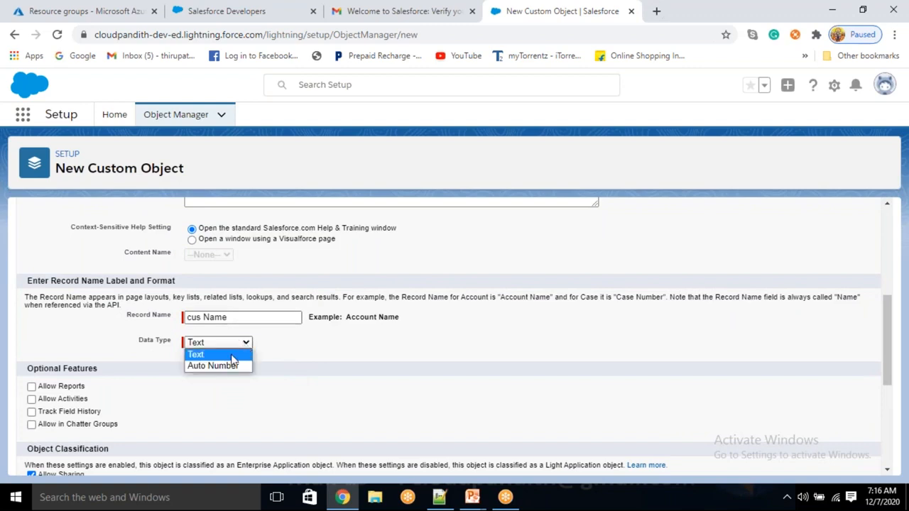
{"action": "left_click", "coordinate": [324, 359]}
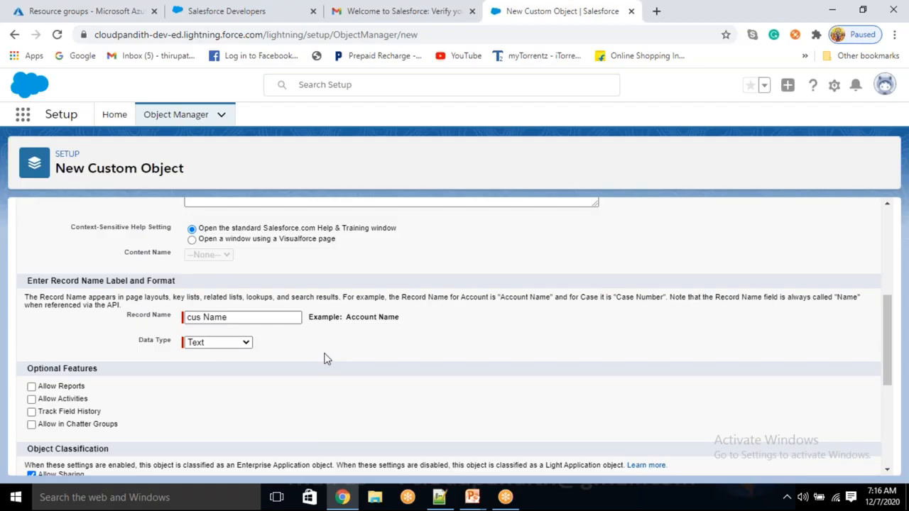
{"action": "left_click", "coordinate": [262, 324]}
{"action": "key", "text": "ctrl+a"}
{"action": "key", "text": "BackSpace"}
{"action": "left_click", "coordinate": [382, 346]}
- Make the record name cid an Auto Number
{"action": "left_click", "coordinate": [247, 344]}
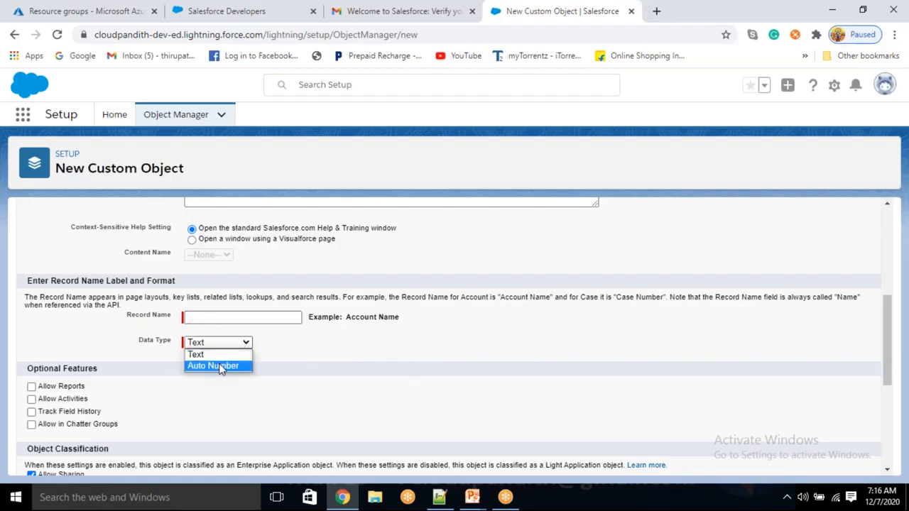
{"action": "left_click", "coordinate": [219, 365]}
{"action": "left_click", "coordinate": [198, 318]}
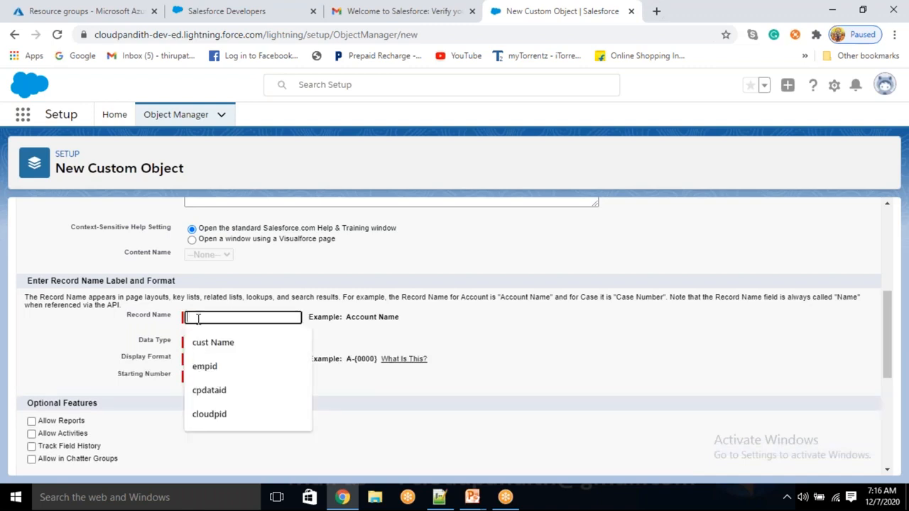
{"action": "type", "text": "i"}
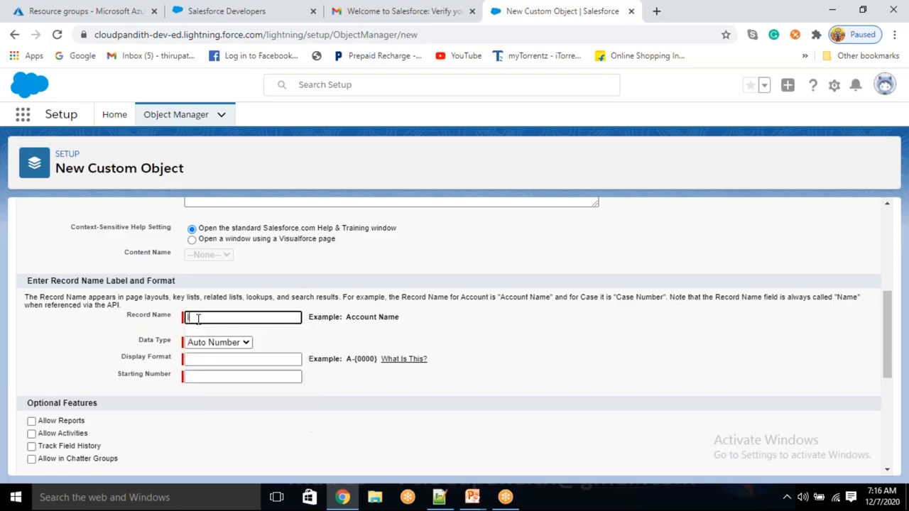
{"action": "type", "text": "cid"}
{"action": "left_click", "coordinate": [468, 360]}
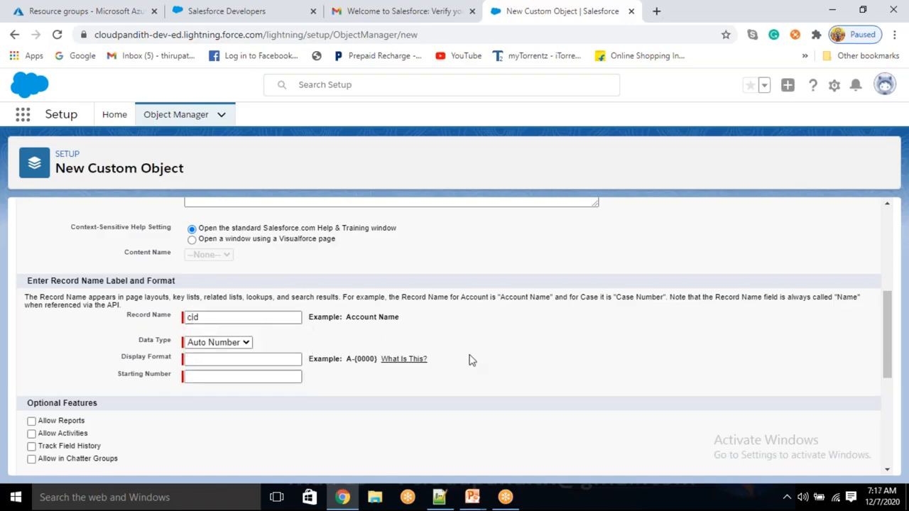
- Set the display format to CP-{00} with starting number 1
{"action": "left_click", "coordinate": [206, 361]}
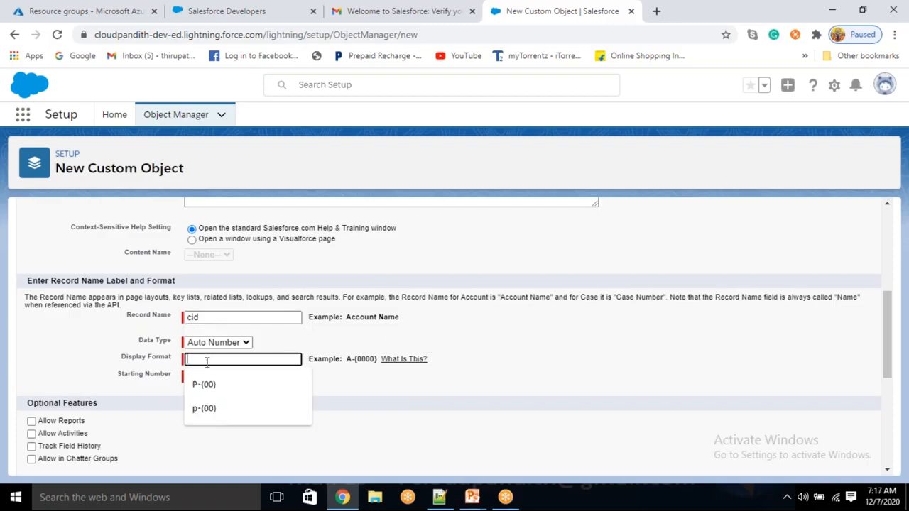
{"action": "left_click", "coordinate": [560, 358]}
{"action": "left_click", "coordinate": [233, 360]}
{"action": "type", "text": "C"}
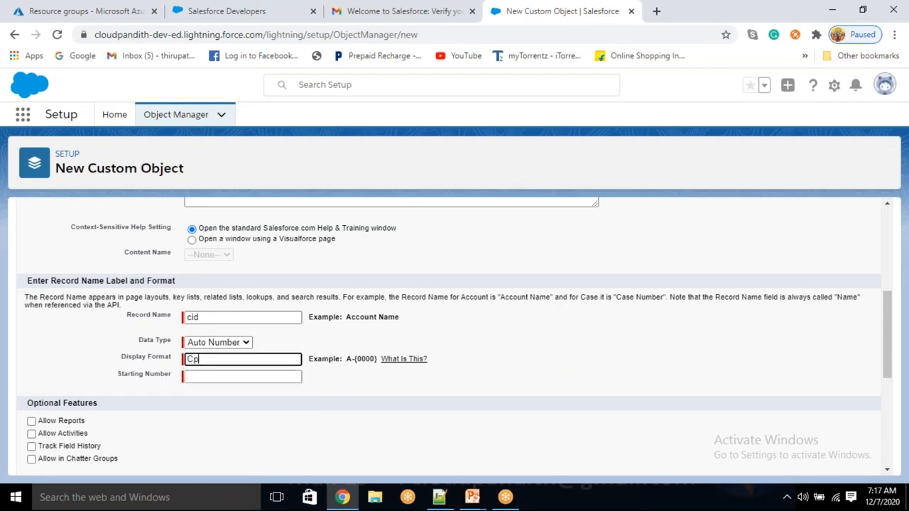
{"action": "type", "text": "P-{00}"}
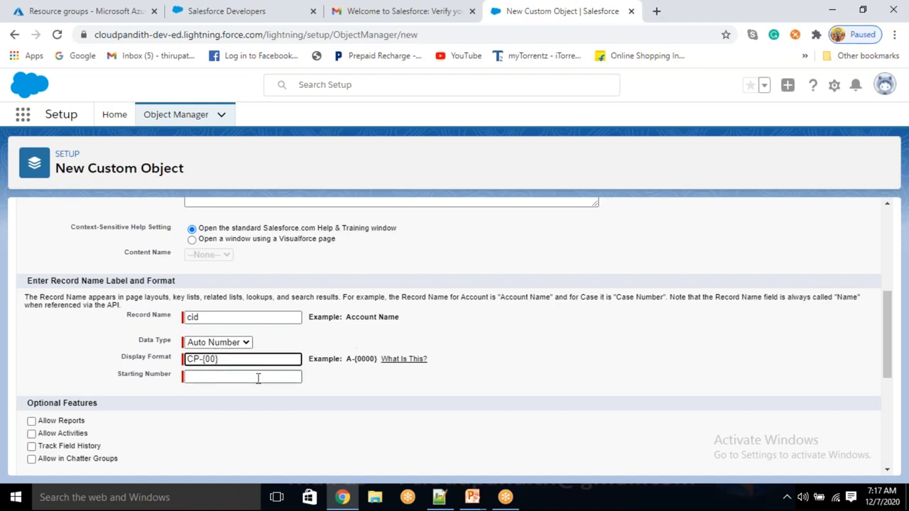
{"action": "left_click", "coordinate": [204, 377]}
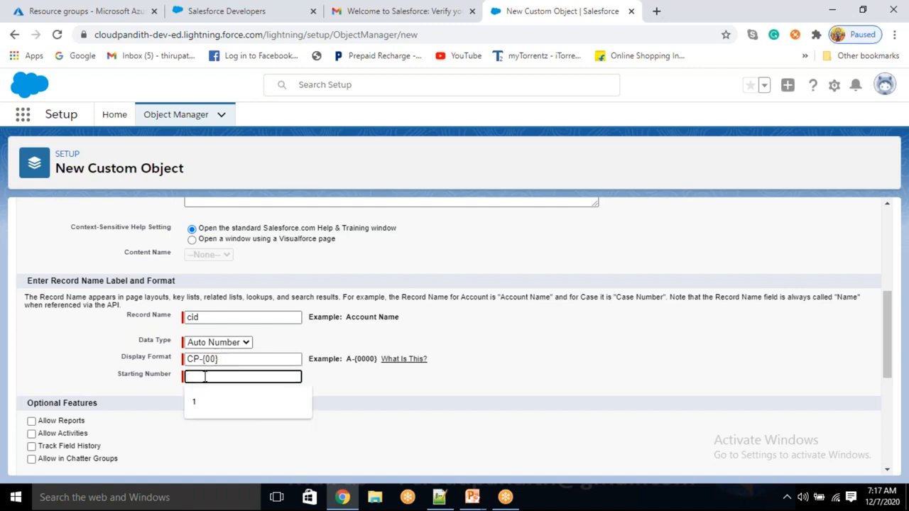
{"action": "type", "text": "1"}
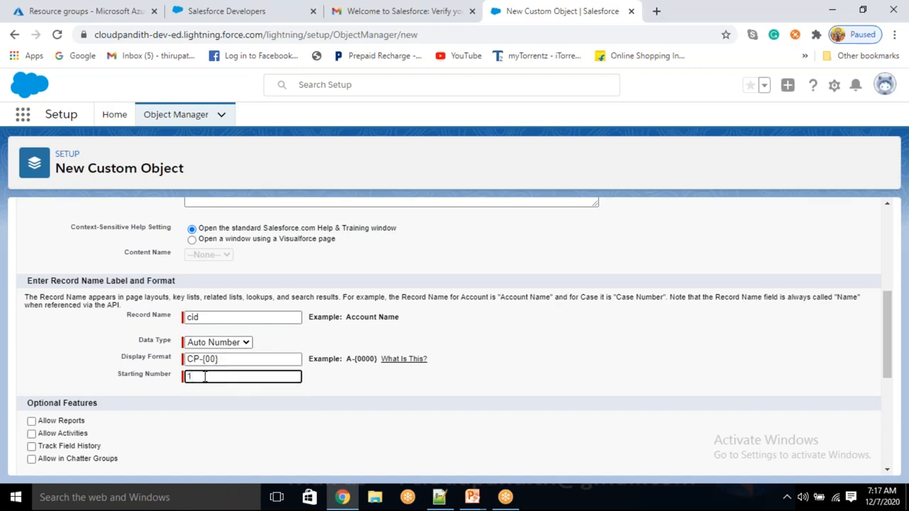
{"action": "left_click", "coordinate": [533, 367]}
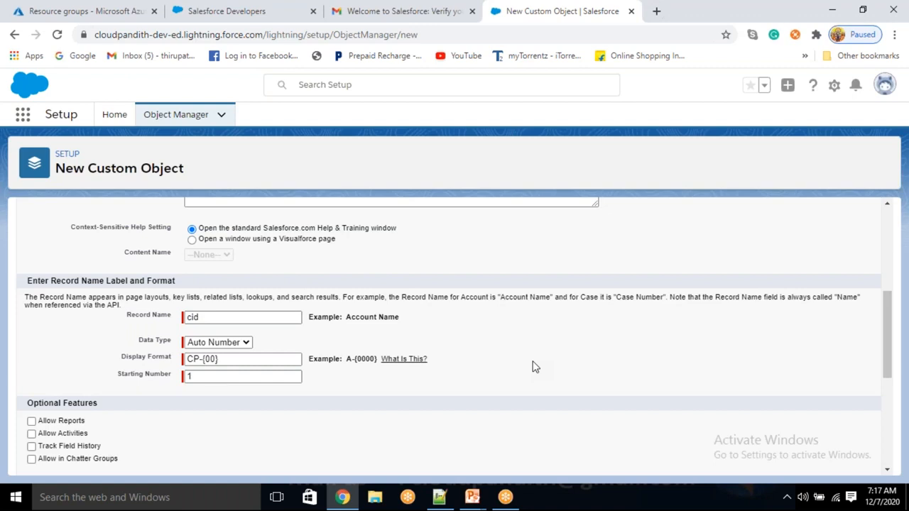
- Correct the zeros in the display format so it reads CP-{00}
{"action": "left_click", "coordinate": [205, 358]}
{"action": "double_click", "coordinate": [207, 359]}
{"action": "left_click_drag", "start_coordinate": [212, 353], "coordinate": [307, 362]}
{"action": "left_click", "coordinate": [529, 381]}
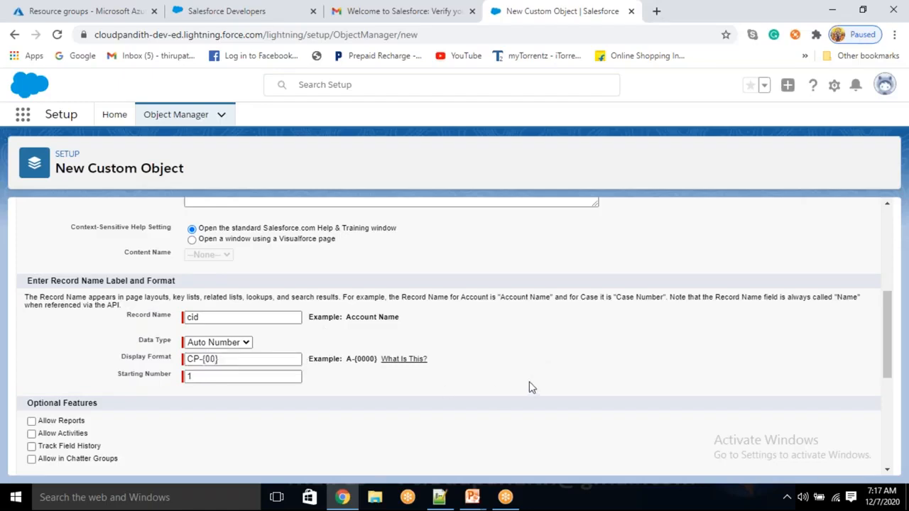
{"action": "left_click", "coordinate": [216, 359]}
{"action": "type", "text": "0"}
{"action": "left_click", "coordinate": [488, 383]}
{"action": "left_click", "coordinate": [222, 360]}
{"action": "type", "text": "0"}
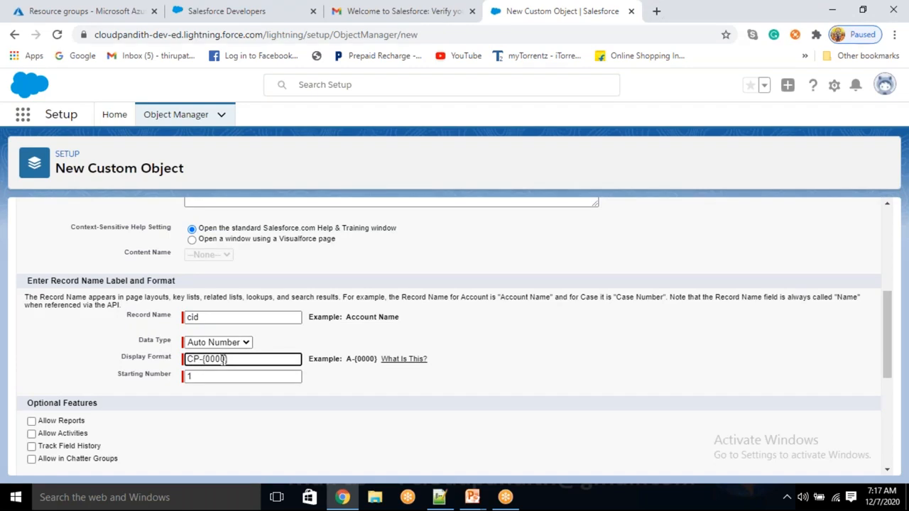
{"action": "type", "text": "00"}
{"action": "key", "text": "BackSpace"}
{"action": "key", "text": "BackSpace"}
{"action": "key", "text": "BackSpace"}
{"action": "key", "text": "BackSpace"}
{"action": "key", "text": "BackSpace"}
{"action": "type", "text": "0"}
{"action": "left_click", "coordinate": [561, 343]}
{"action": "scroll", "coordinate": [334, 437], "scroll_direction": "up", "scroll_amount": 1}
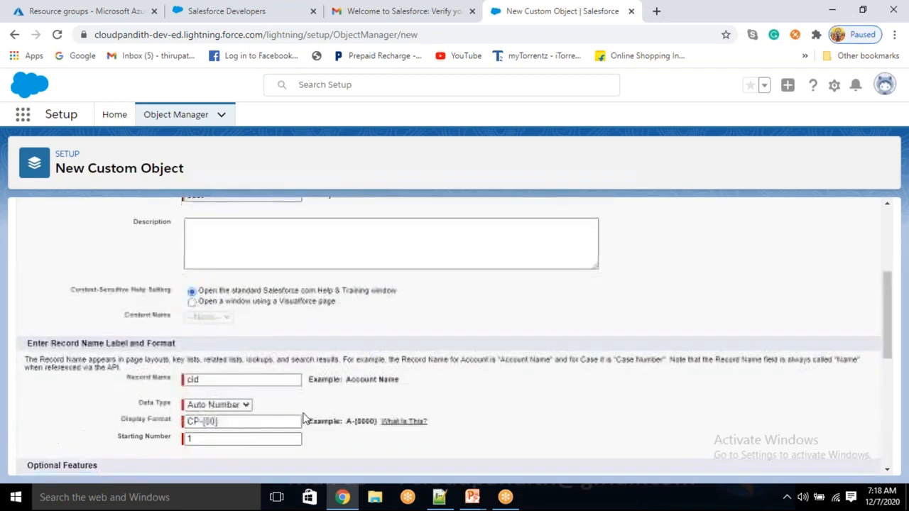
{"action": "scroll", "coordinate": [304, 419], "scroll_direction": "down", "scroll_amount": 5}
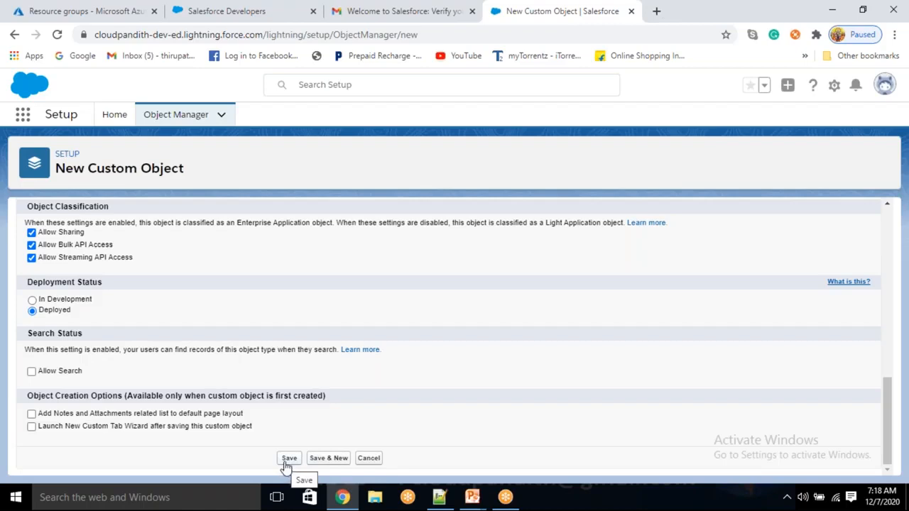
- Save the cust object and begin a new emp object with plural label emps
{"action": "left_click", "coordinate": [334, 459]}
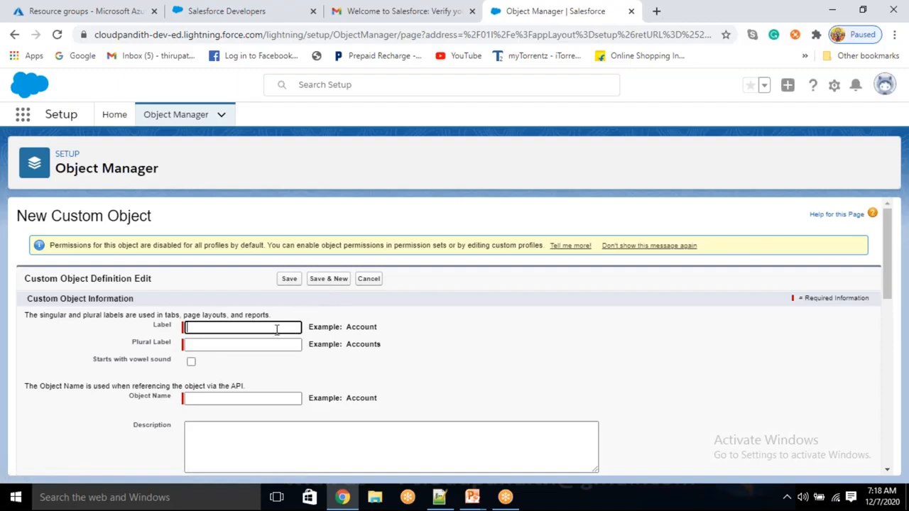
{"action": "type", "text": "emp"}
{"action": "key", "text": "Tab"}
{"action": "type", "text": "emps"}
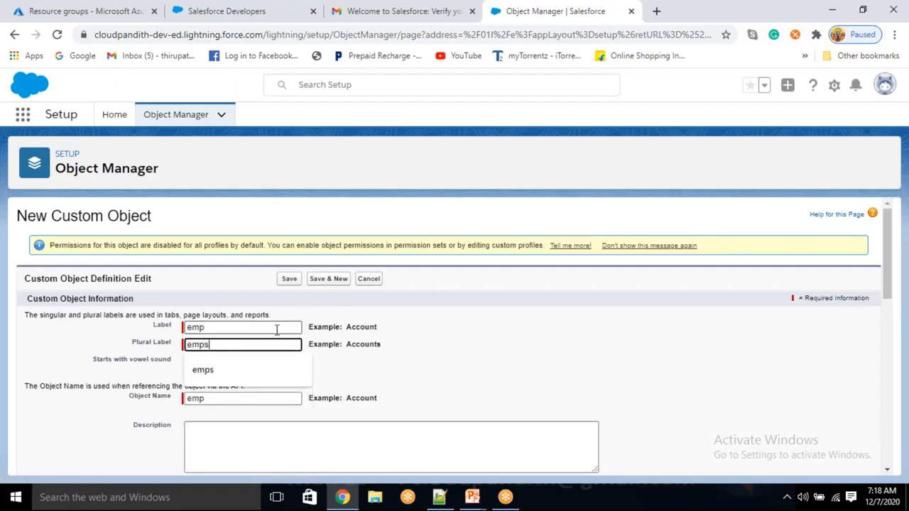
{"action": "left_click", "coordinate": [477, 384]}
{"action": "scroll", "coordinate": [455, 376], "scroll_direction": "down", "scroll_amount": 8}
{"action": "scroll", "coordinate": [440, 371], "scroll_direction": "up", "scroll_amount": 8}
{"action": "scroll", "coordinate": [310, 400], "scroll_direction": "down", "scroll_amount": 3}
- Make the record name eid an Auto Number
{"action": "left_click", "coordinate": [245, 412]}
{"action": "left_click", "coordinate": [219, 433]}
{"action": "left_click_drag", "start_coordinate": [242, 384], "coordinate": [108, 395]}
{"action": "key", "text": "BackSpace"}
{"action": "type", "text": "eid"}
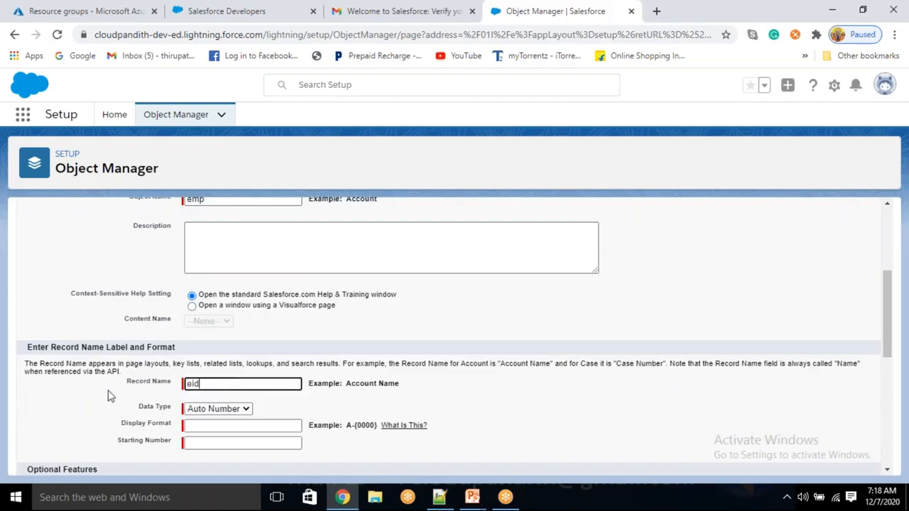
- Set the display format to E-{00} with starting number 1
{"action": "left_click", "coordinate": [215, 424]}
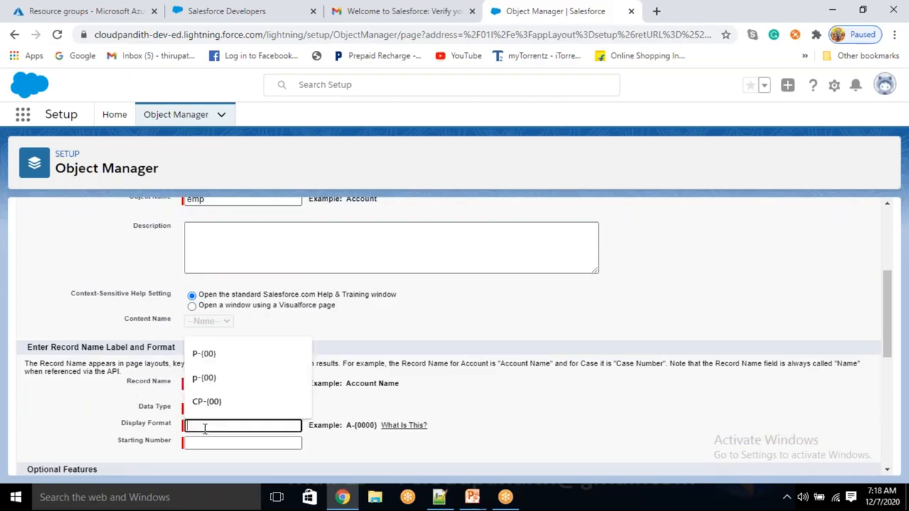
{"action": "type", "text": "e-"}
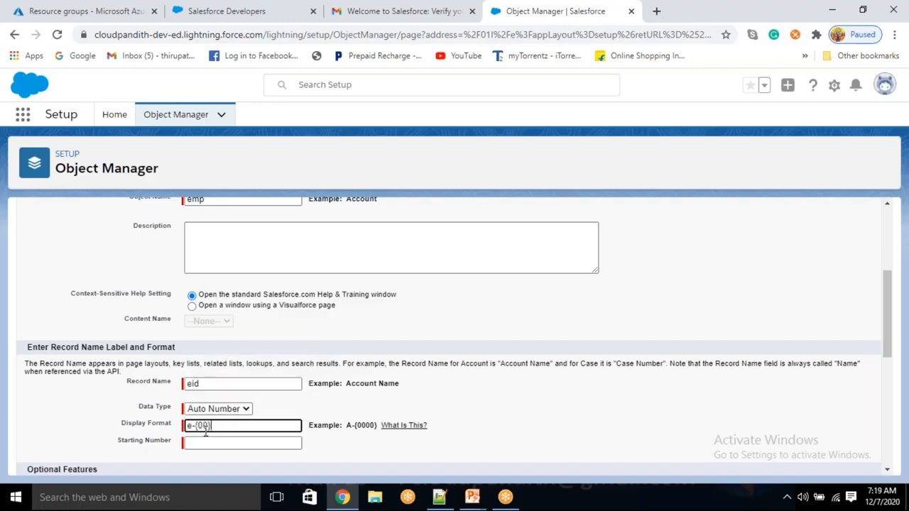
{"action": "key", "text": "BackSpace"}
{"action": "type", "text": "E"}
{"action": "left_click", "coordinate": [209, 442]}
{"action": "left_click", "coordinate": [201, 445]}
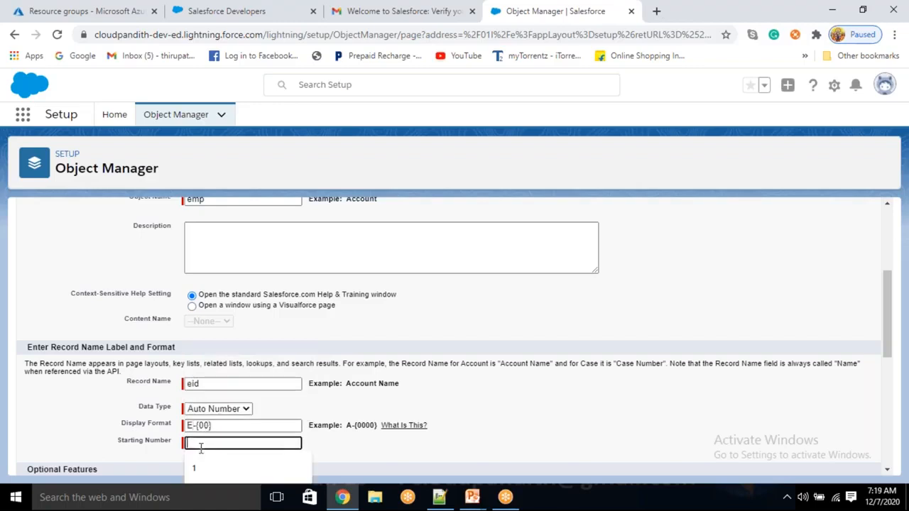
{"action": "type", "text": "1"}
{"action": "left_click", "coordinate": [499, 396]}
{"action": "scroll", "coordinate": [489, 394], "scroll_direction": "down", "scroll_amount": 3}
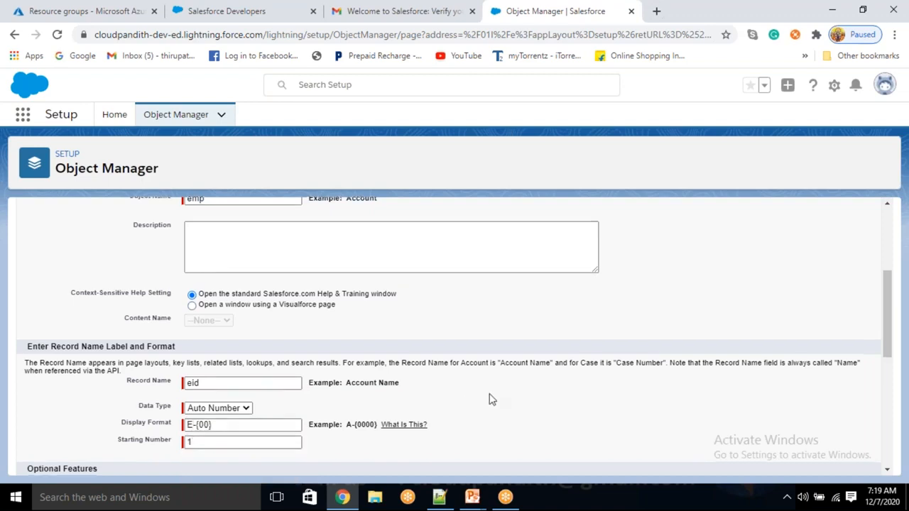
{"action": "scroll", "coordinate": [487, 388], "scroll_direction": "down", "scroll_amount": 2}
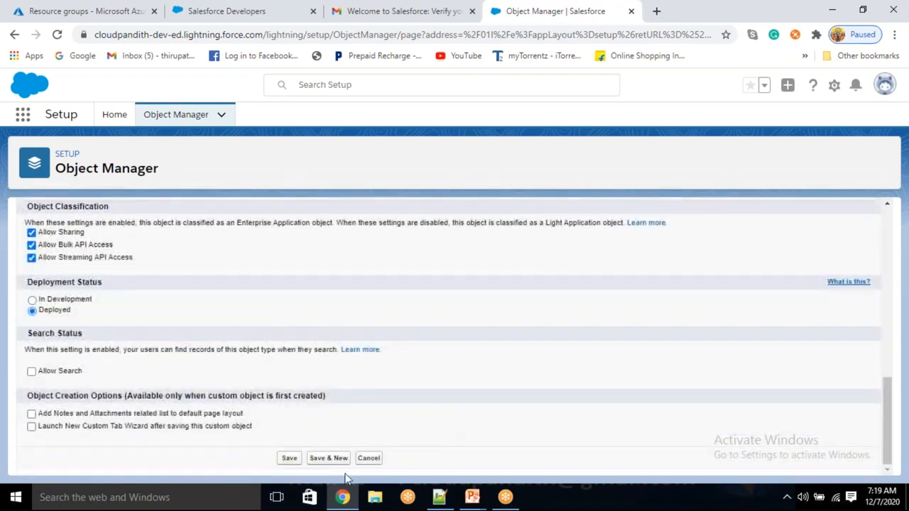
- Save the emp object and begin a new product object labelled product
{"action": "left_click", "coordinate": [327, 459]}
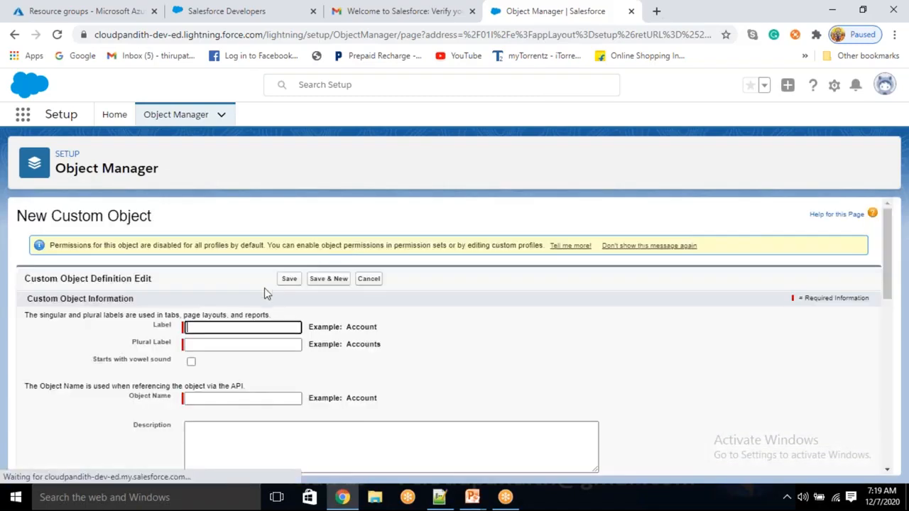
{"action": "type", "text": "product"}
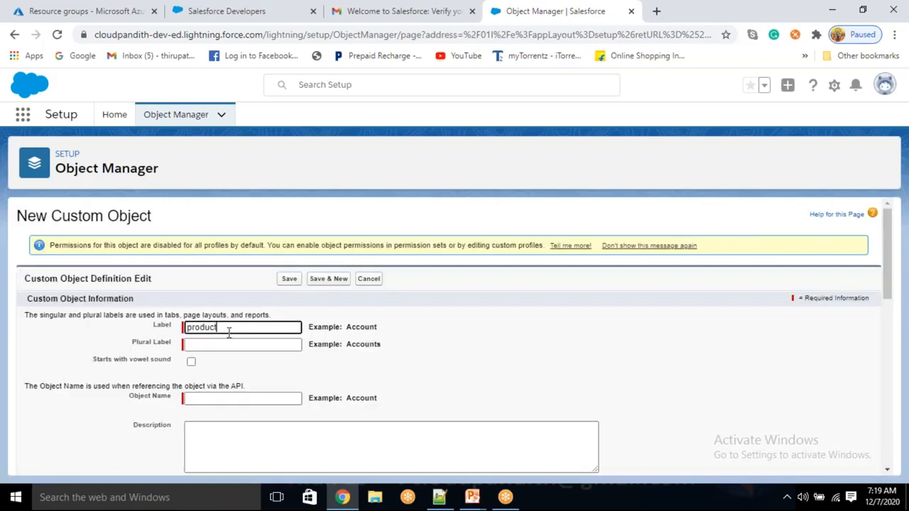
{"action": "key", "text": "Tab"}
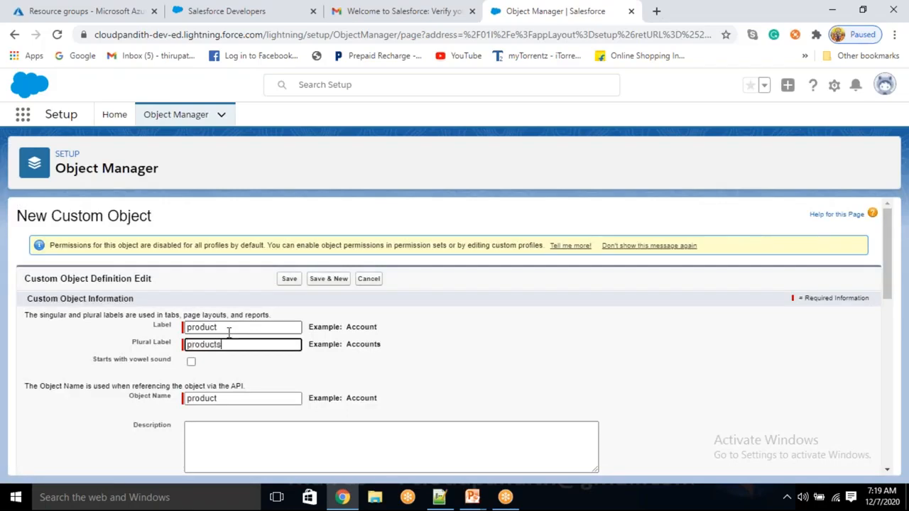
{"action": "scroll", "coordinate": [223, 333], "scroll_direction": "down", "scroll_amount": 3}
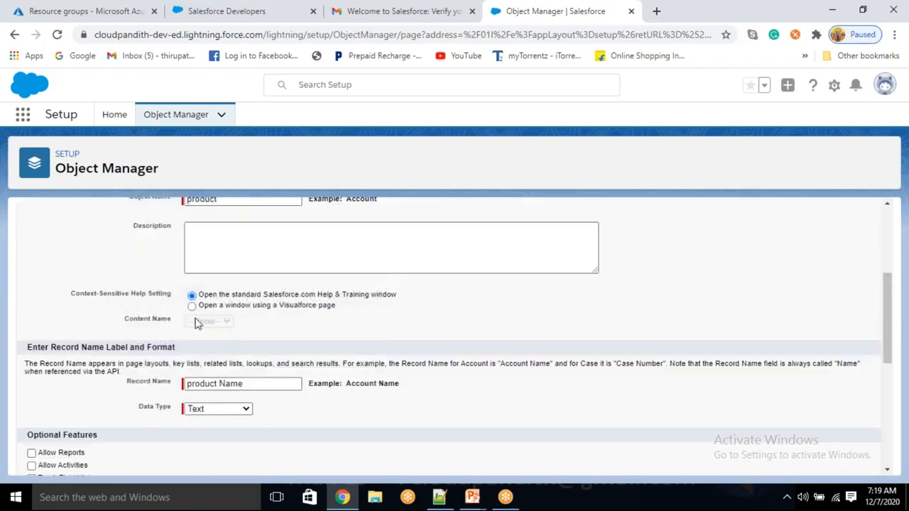
- Make the record name pid an Auto Number
{"action": "left_click", "coordinate": [202, 410]}
{"action": "left_click", "coordinate": [217, 433]}
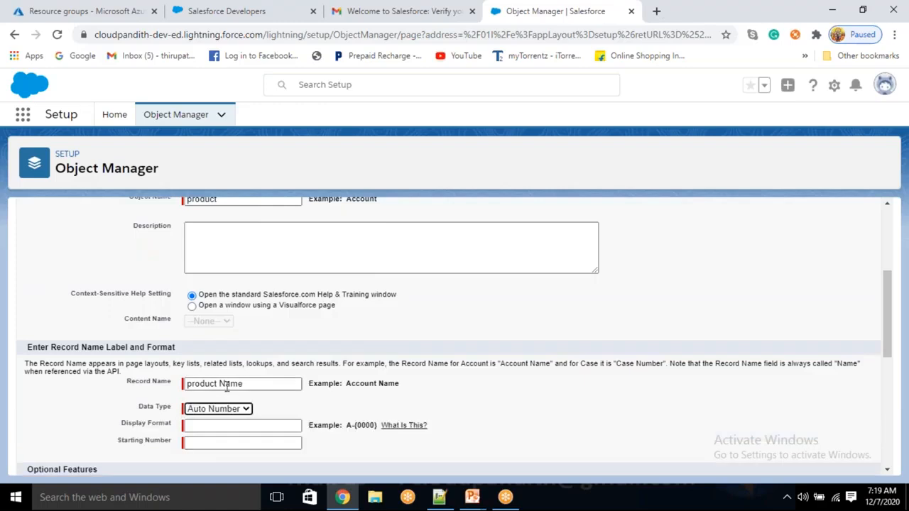
{"action": "left_click_drag", "start_coordinate": [245, 384], "coordinate": [111, 369]}
{"action": "key", "text": "BackSpace"}
{"action": "type", "text": "p"}
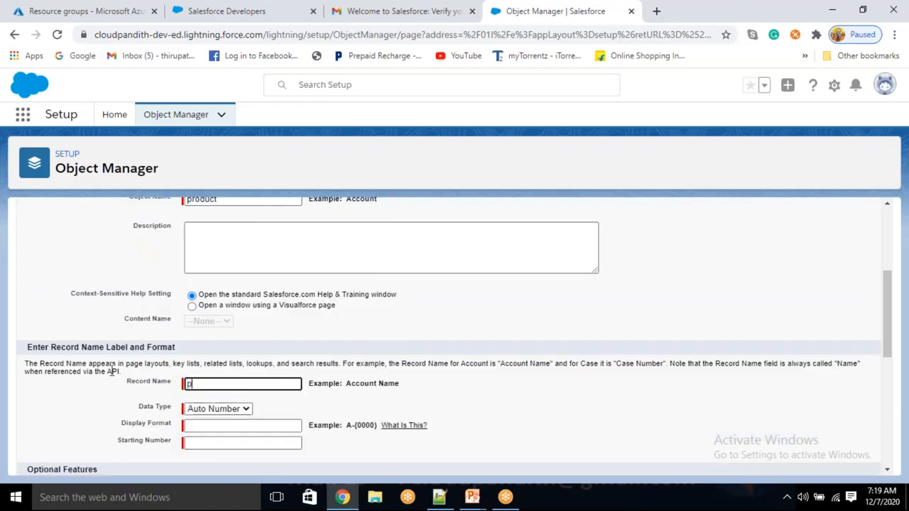
{"action": "type", "text": "id"}
- Set display format p-{00} with starting number 1 and save the product object
{"action": "left_click", "coordinate": [219, 426]}
{"action": "type", "text": "p-"}
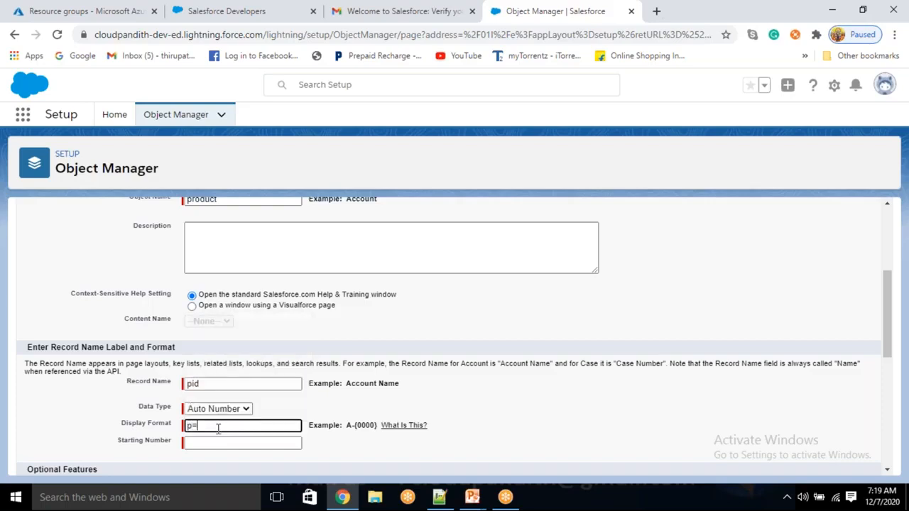
{"action": "type", "text": "{"}
{"action": "key", "text": "BackSpace"}
{"action": "key", "text": "BackSpace"}
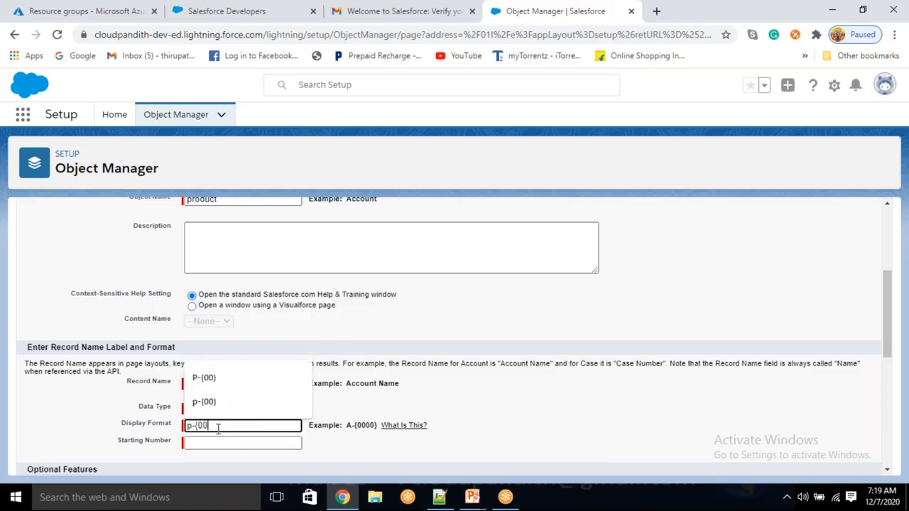
{"action": "left_click", "coordinate": [204, 443]}
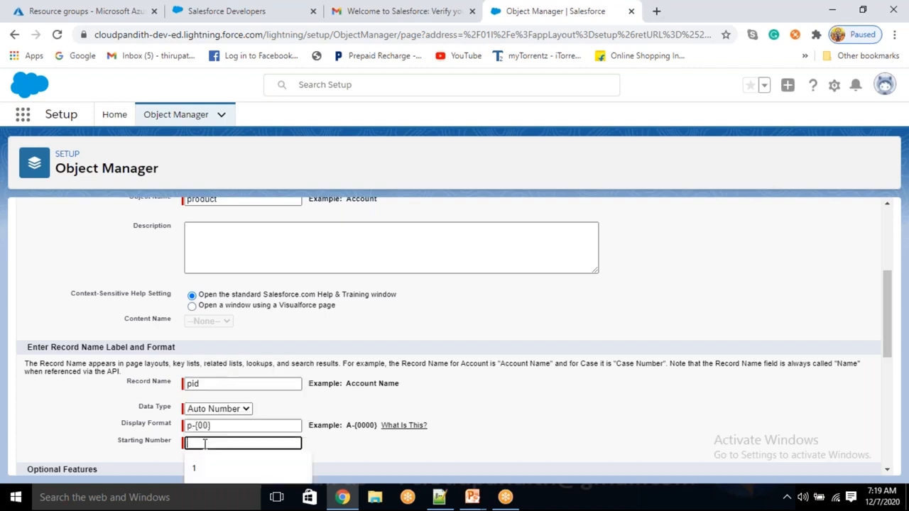
{"action": "type", "text": "1"}
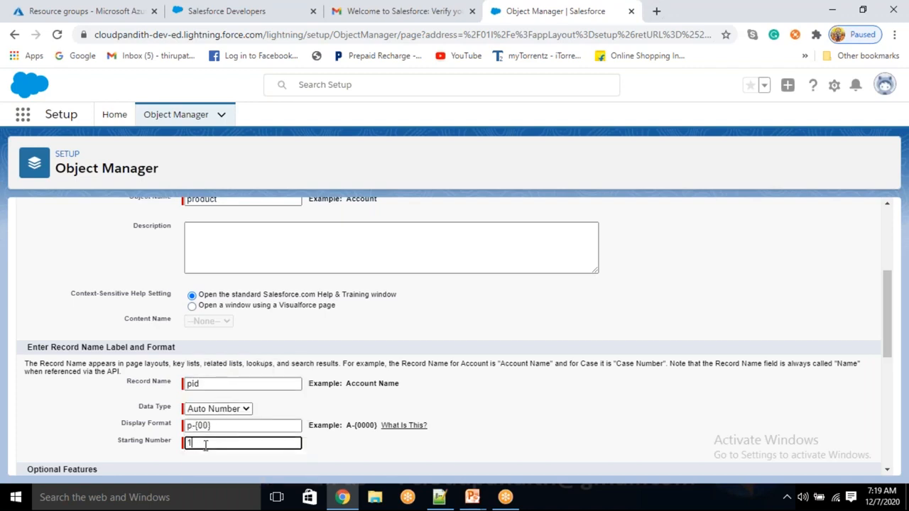
{"action": "scroll", "coordinate": [468, 384], "scroll_direction": "down", "scroll_amount": 5}
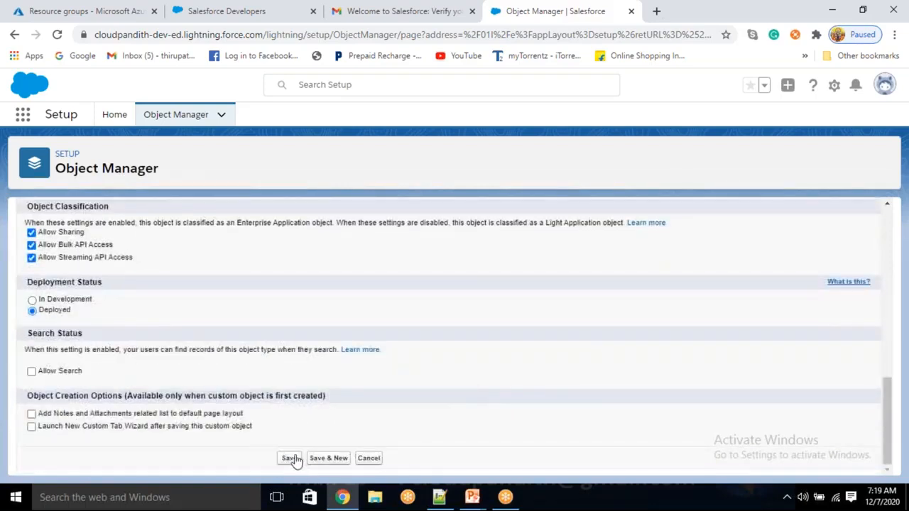
{"action": "left_click", "coordinate": [292, 459]}
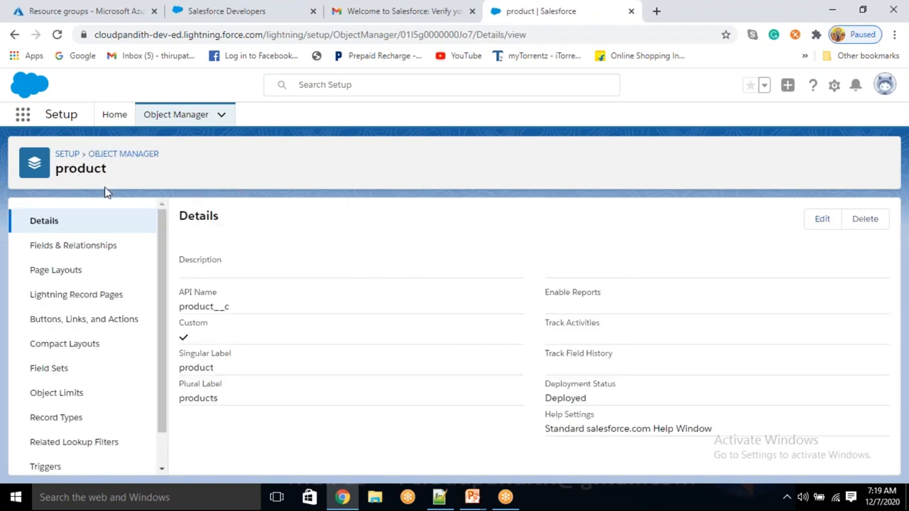
- Go to the product object's Fields & Relationships and start a new custom field
{"action": "left_click", "coordinate": [66, 247]}
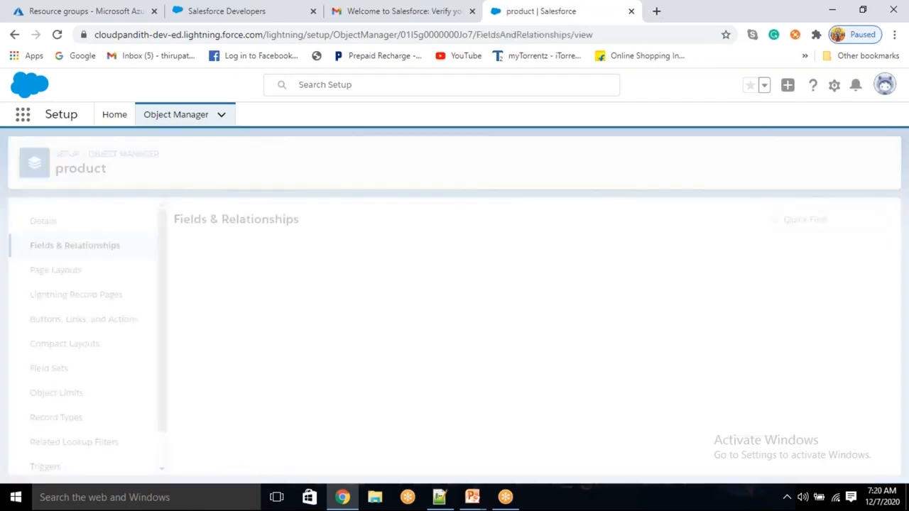
{"action": "left_click", "coordinate": [242, 420]}
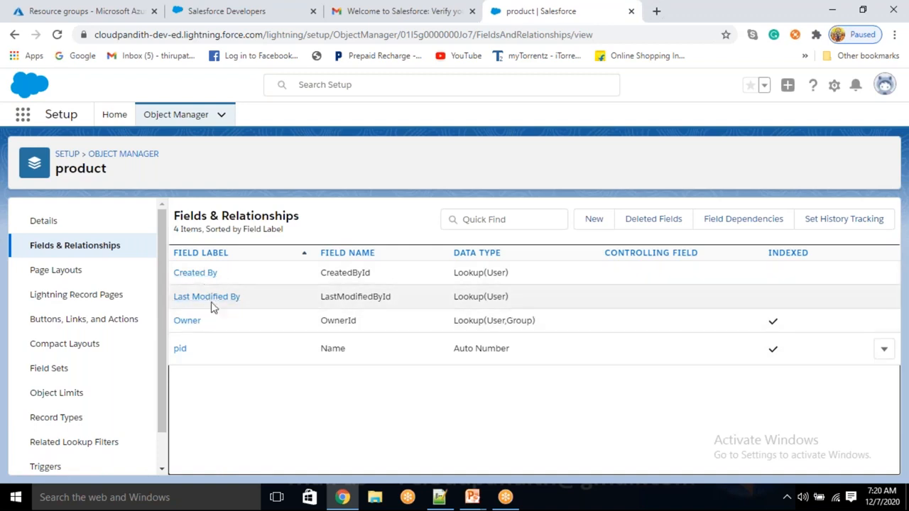
{"action": "left_click", "coordinate": [592, 219]}
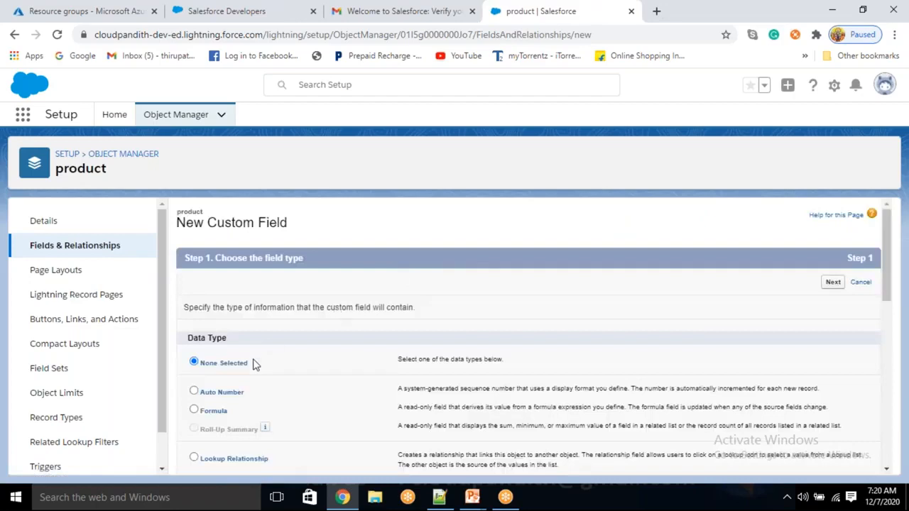
- Choose Text as the new field's data type
{"action": "scroll", "coordinate": [256, 363], "scroll_direction": "down", "scroll_amount": 5}
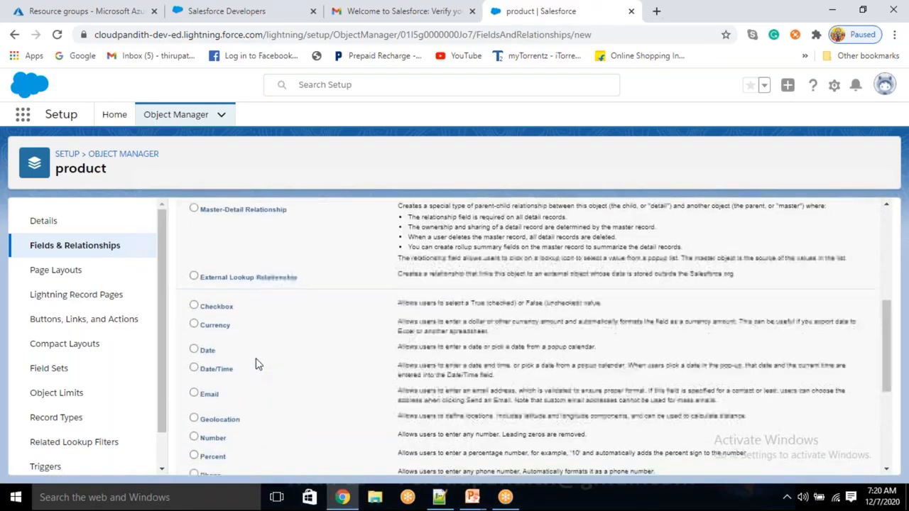
{"action": "scroll", "coordinate": [258, 364], "scroll_direction": "down", "scroll_amount": 3}
{"action": "left_click", "coordinate": [207, 319]}
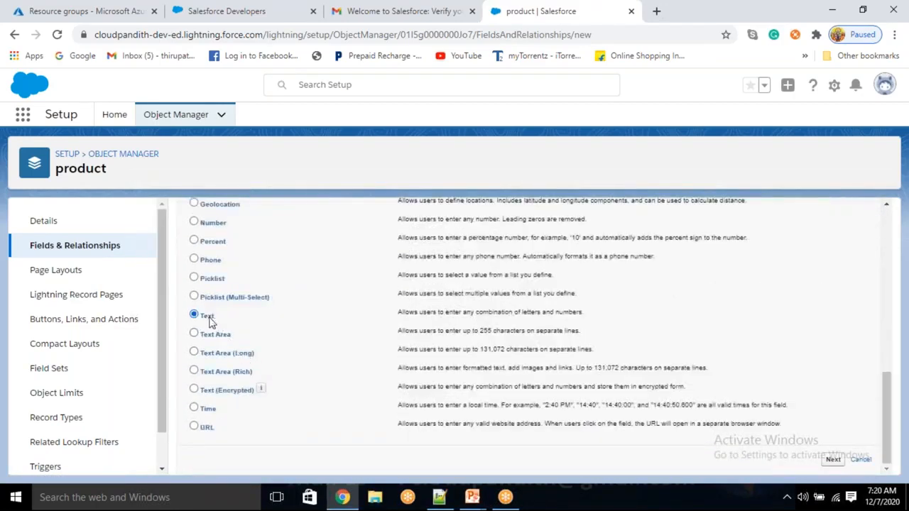
{"action": "left_click", "coordinate": [833, 460]}
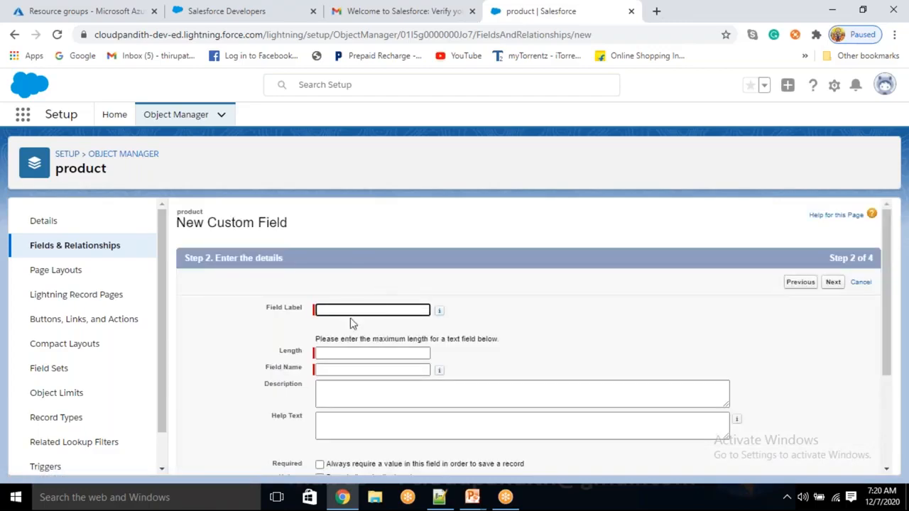
- Label the field pname with length 50 and continue to field-level security
{"action": "type", "text": "produ"}
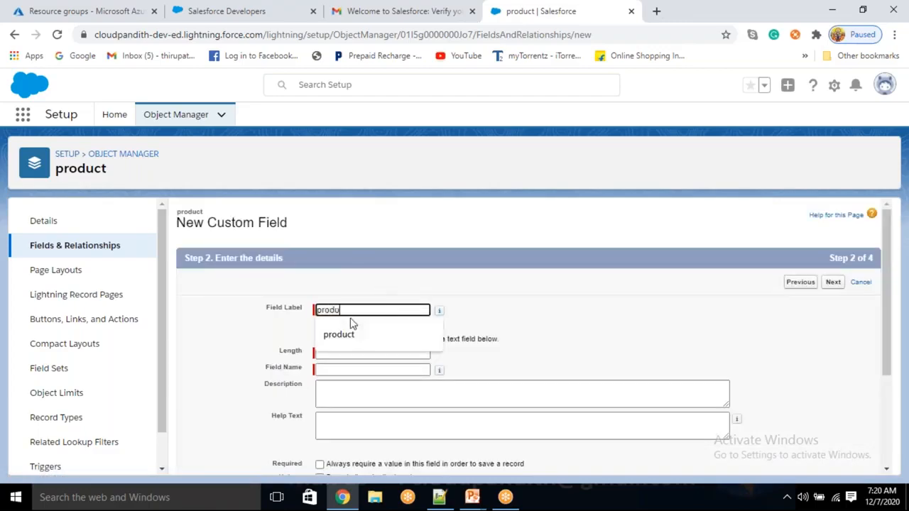
{"action": "type", "text": "ctname"}
{"action": "key", "text": "ctrl+a"}
{"action": "key", "text": "BackSpace"}
{"action": "type", "text": "pname"}
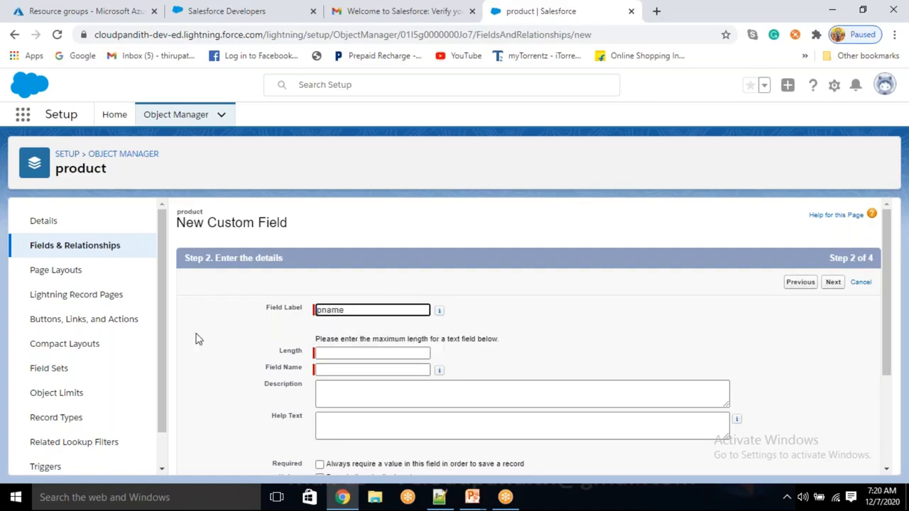
{"action": "key", "text": "Tab"}
{"action": "left_click", "coordinate": [327, 352]}
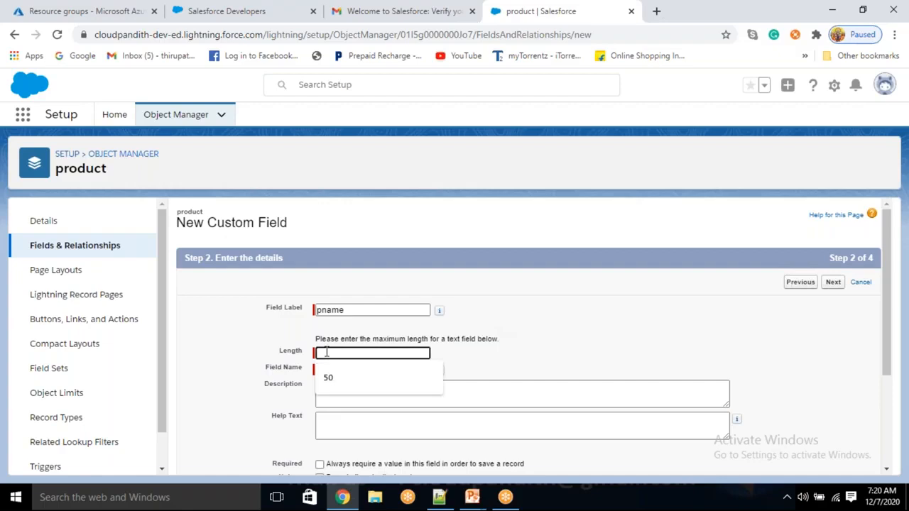
{"action": "type", "text": "50"}
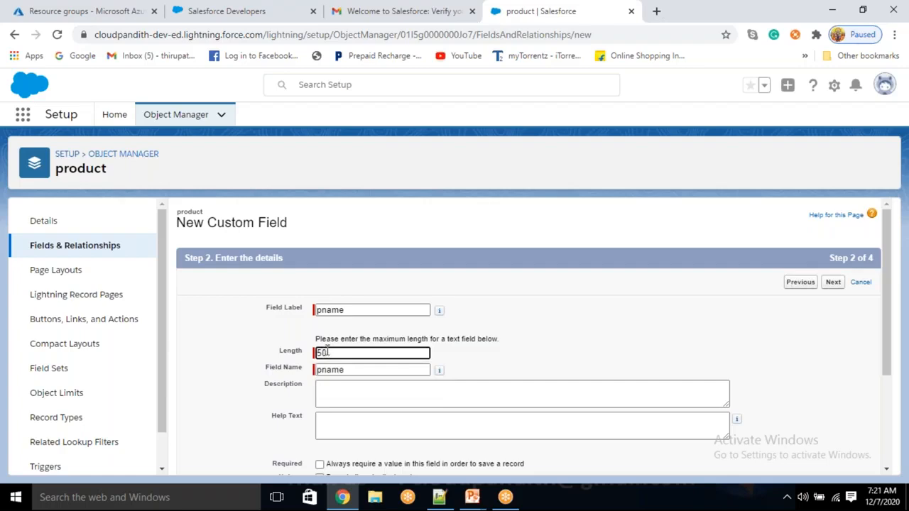
{"action": "scroll", "coordinate": [369, 355], "scroll_direction": "down", "scroll_amount": 2}
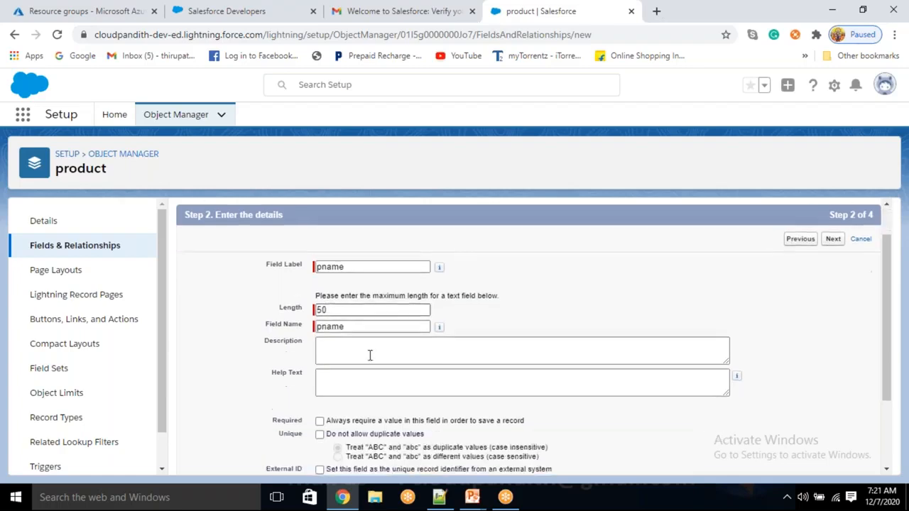
{"action": "scroll", "coordinate": [369, 352], "scroll_direction": "down", "scroll_amount": 2}
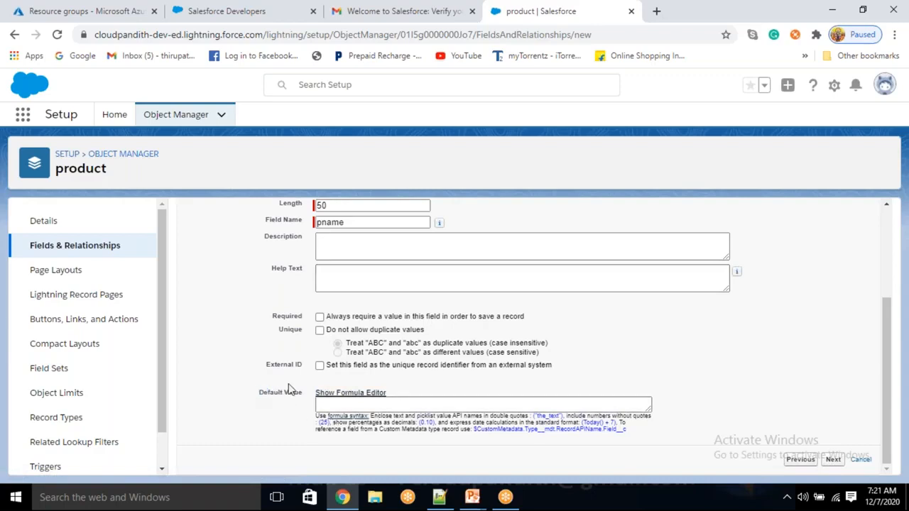
{"action": "left_click", "coordinate": [333, 405]}
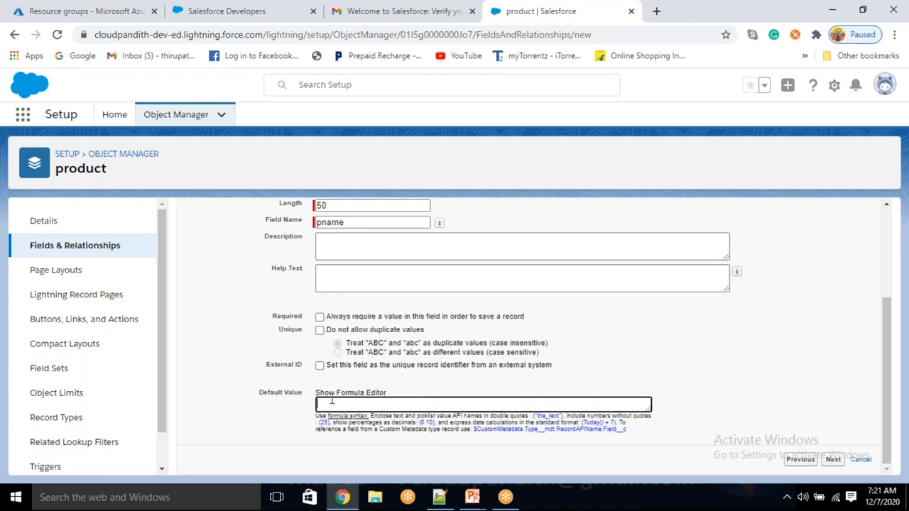
{"action": "left_click", "coordinate": [832, 459]}
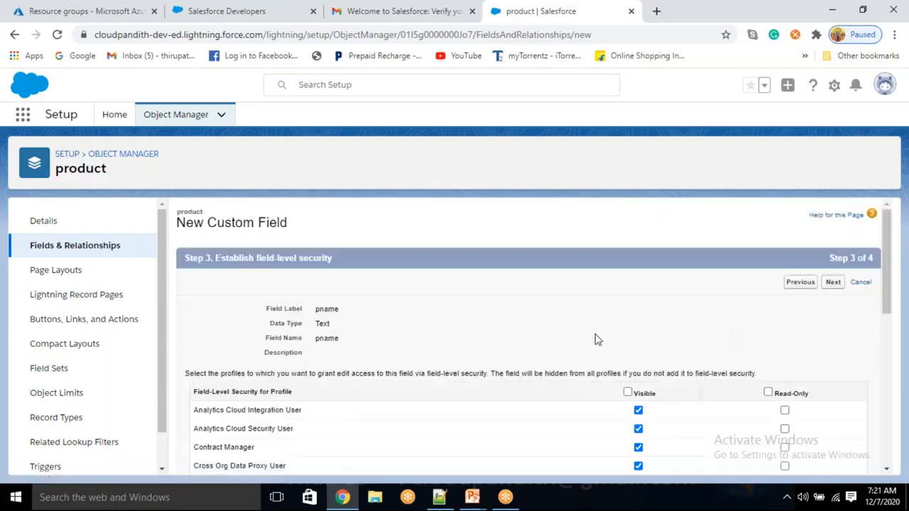
- Accept the default field-level security and product Layout, then save pname__c as Text(50)
{"action": "scroll", "coordinate": [384, 395], "scroll_direction": "down", "scroll_amount": 5}
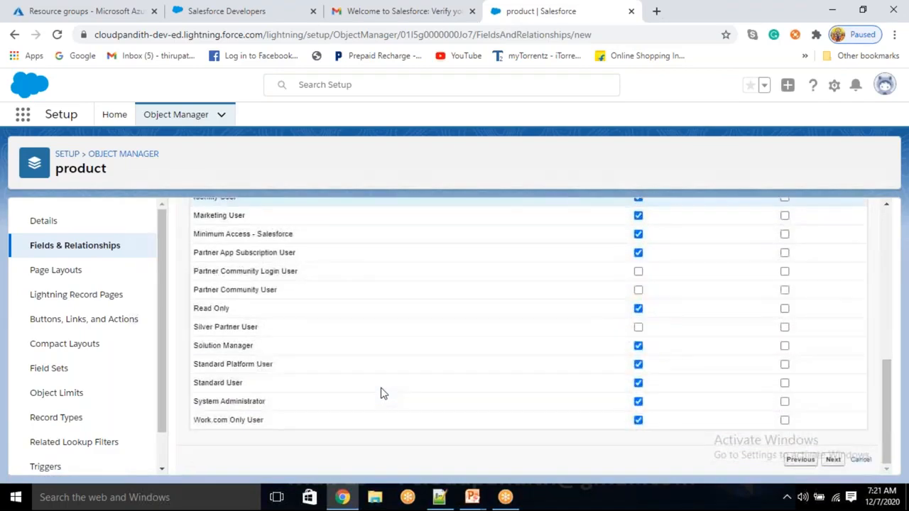
{"action": "left_click_drag", "start_coordinate": [205, 402], "coordinate": [282, 408]}
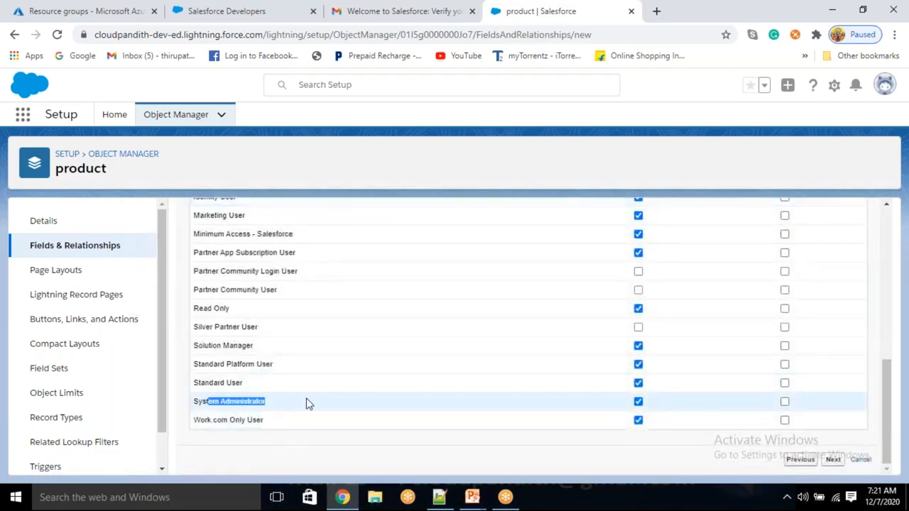
{"action": "scroll", "coordinate": [595, 369], "scroll_direction": "up", "scroll_amount": 5}
{"action": "scroll", "coordinate": [594, 369], "scroll_direction": "up", "scroll_amount": 3}
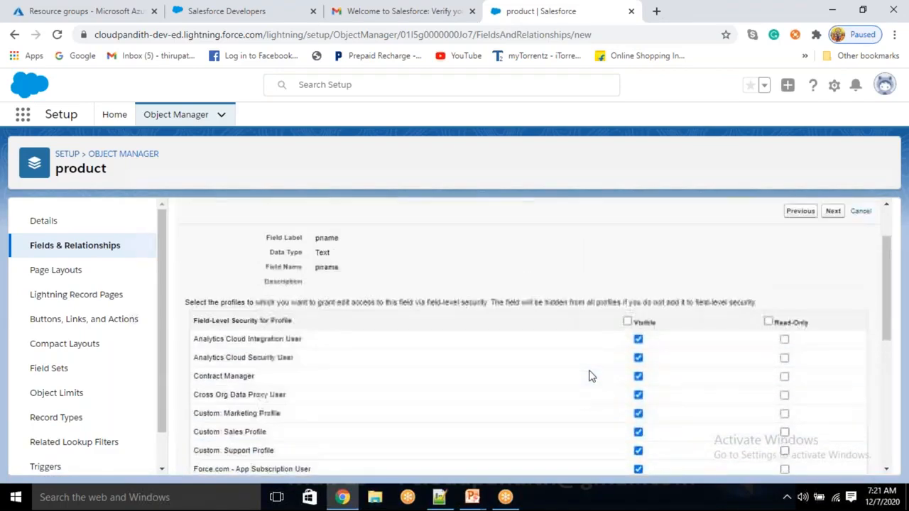
{"action": "double_click", "coordinate": [648, 327]}
{"action": "scroll", "coordinate": [584, 426], "scroll_direction": "down", "scroll_amount": 5}
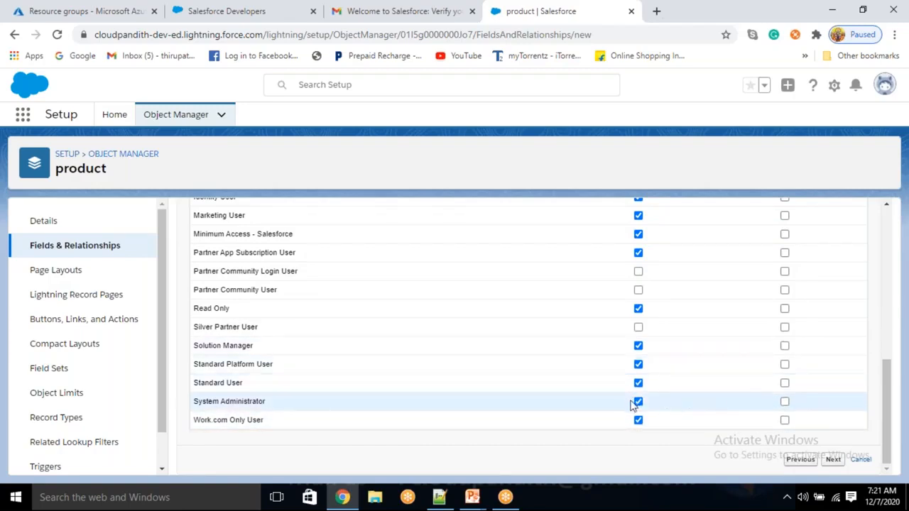
{"action": "left_click", "coordinate": [833, 460]}
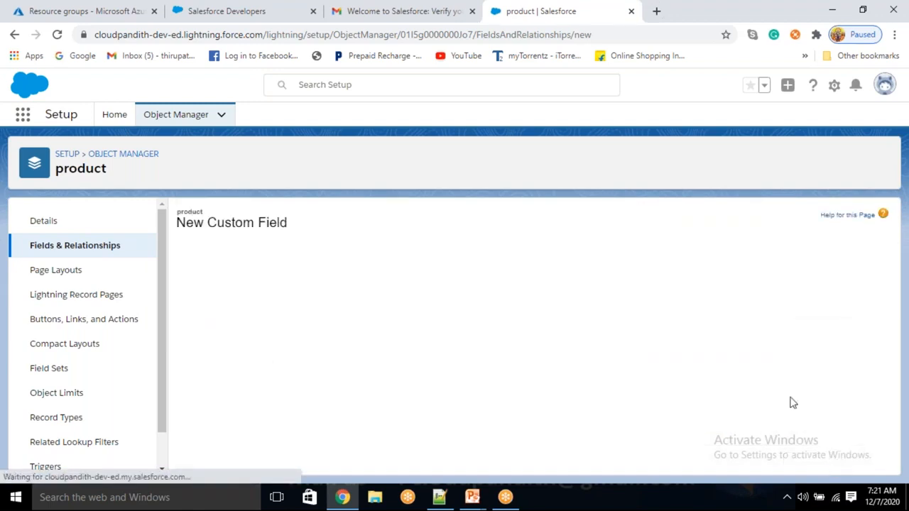
{"action": "scroll", "coordinate": [625, 353], "scroll_direction": "down", "scroll_amount": 1}
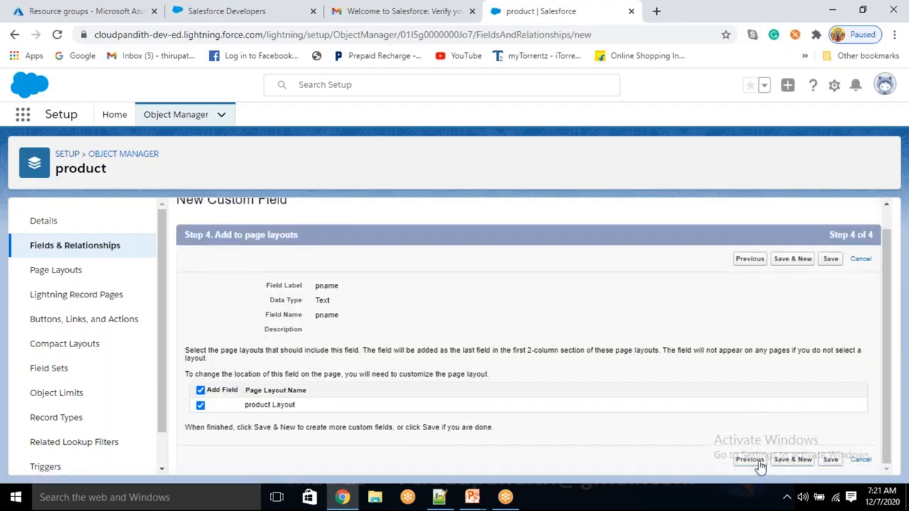
{"action": "left_click", "coordinate": [830, 459]}
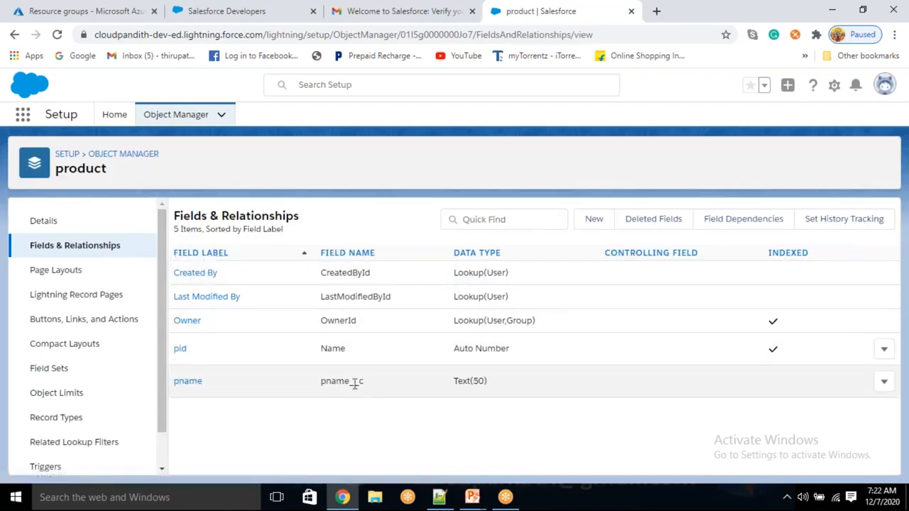
{"action": "left_click_drag", "start_coordinate": [323, 382], "coordinate": [358, 381]}
- Open the pname field's edit page and review its Text type and length 50
{"action": "left_click", "coordinate": [355, 415]}
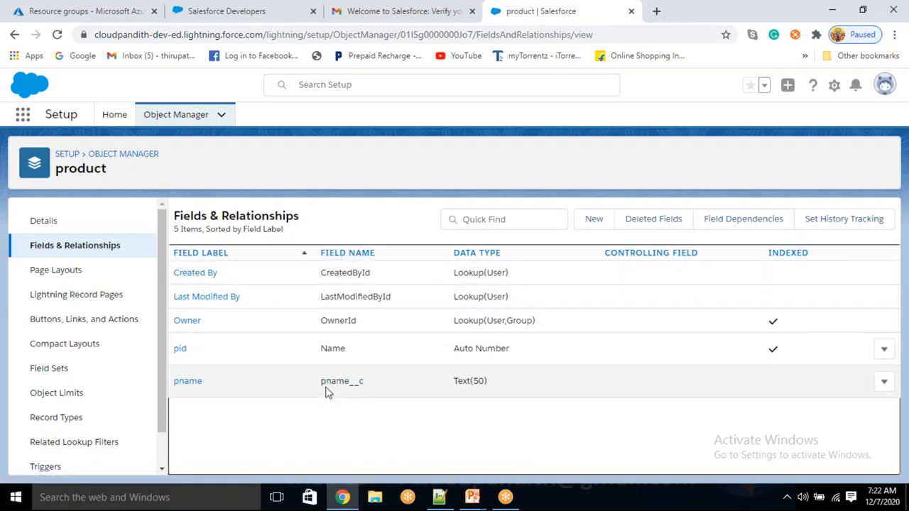
{"action": "left_click_drag", "start_coordinate": [323, 382], "coordinate": [364, 379]}
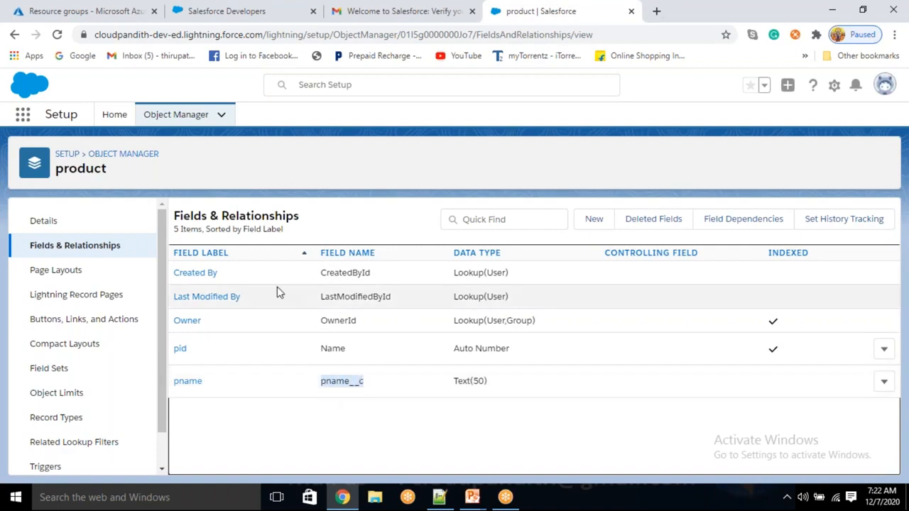
{"action": "left_click_drag", "start_coordinate": [206, 381], "coordinate": [181, 381]}
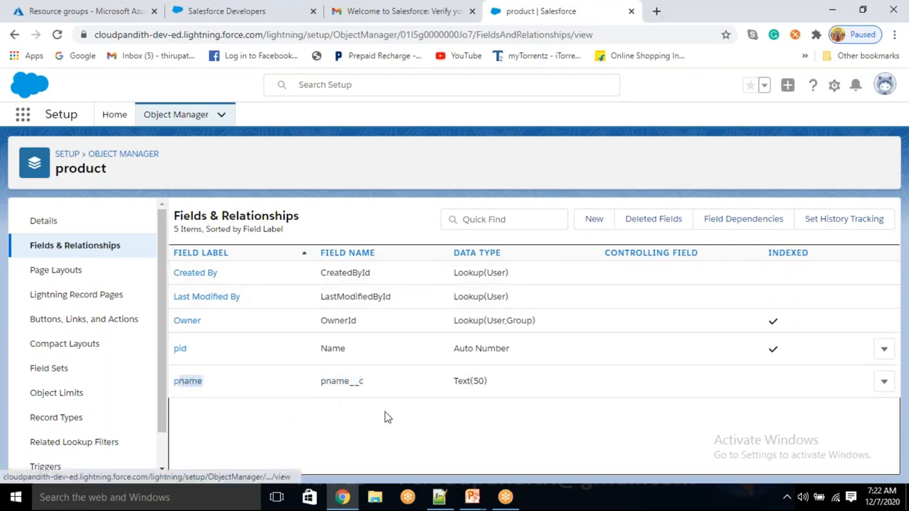
{"action": "left_click", "coordinate": [887, 384]}
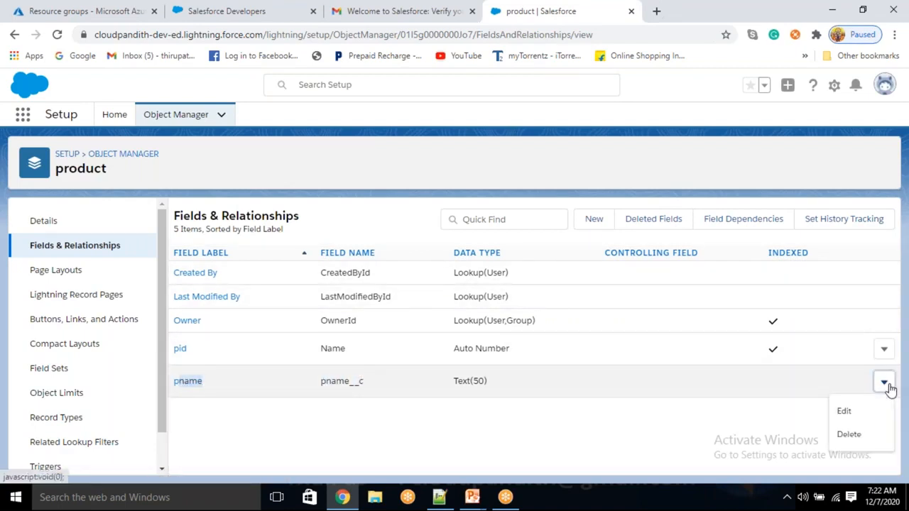
{"action": "left_click", "coordinate": [845, 412]}
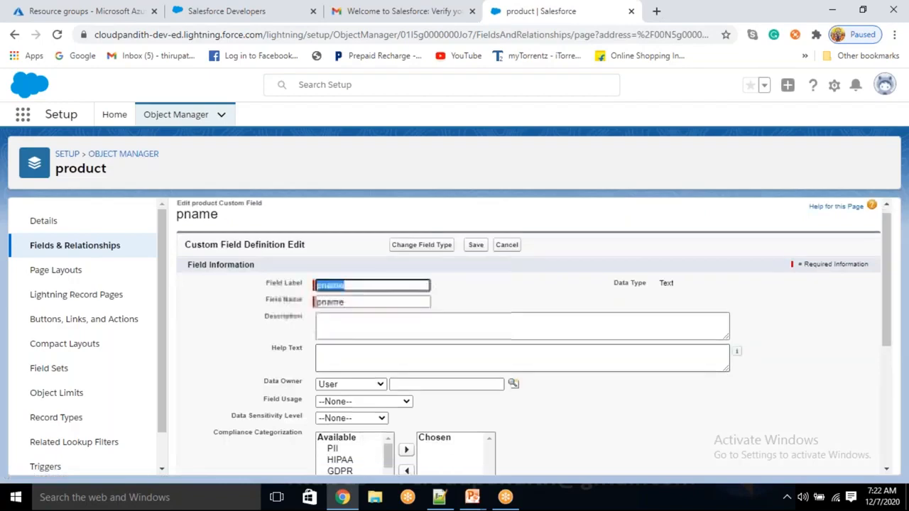
{"action": "scroll", "coordinate": [529, 337], "scroll_direction": "down", "scroll_amount": 2}
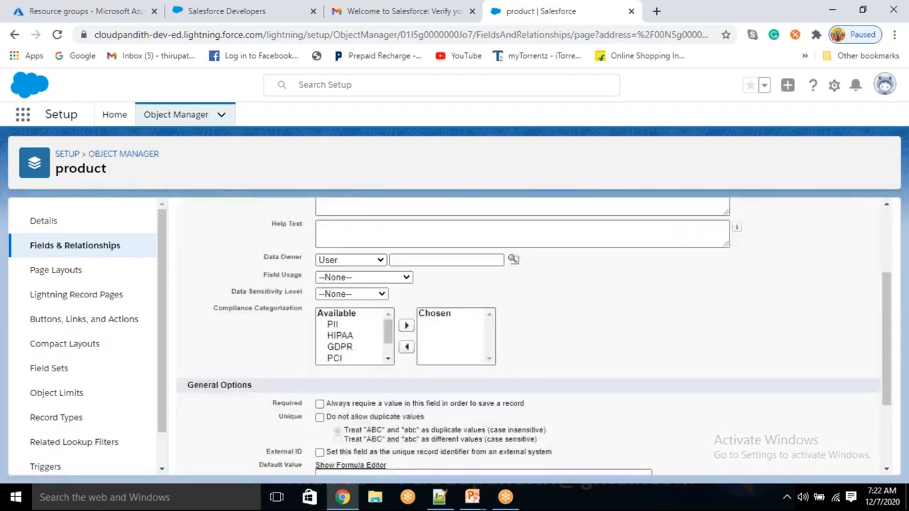
{"action": "scroll", "coordinate": [529, 337], "scroll_direction": "down", "scroll_amount": 2}
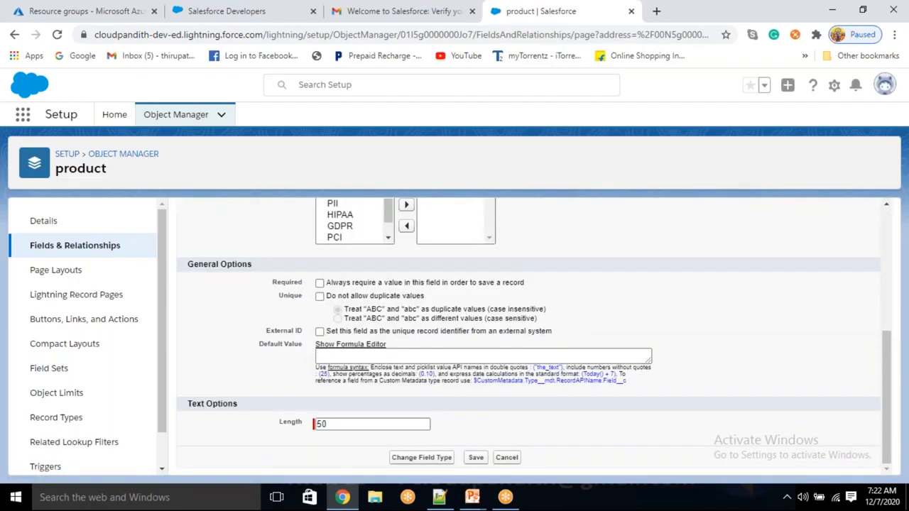
{"action": "scroll", "coordinate": [529, 337], "scroll_direction": "up", "scroll_amount": 4}
{"action": "scroll", "coordinate": [529, 338], "scroll_direction": "down", "scroll_amount": 1}
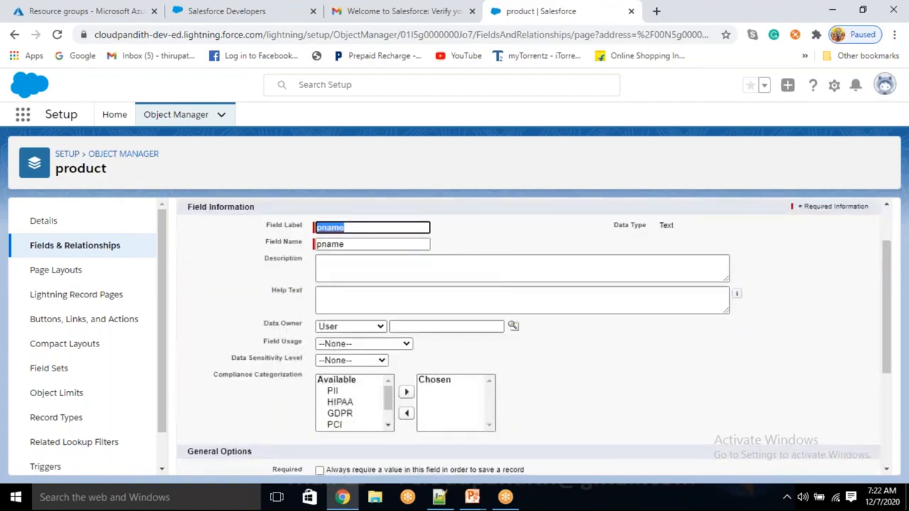
{"action": "scroll", "coordinate": [218, 251], "scroll_direction": "down", "scroll_amount": 2}
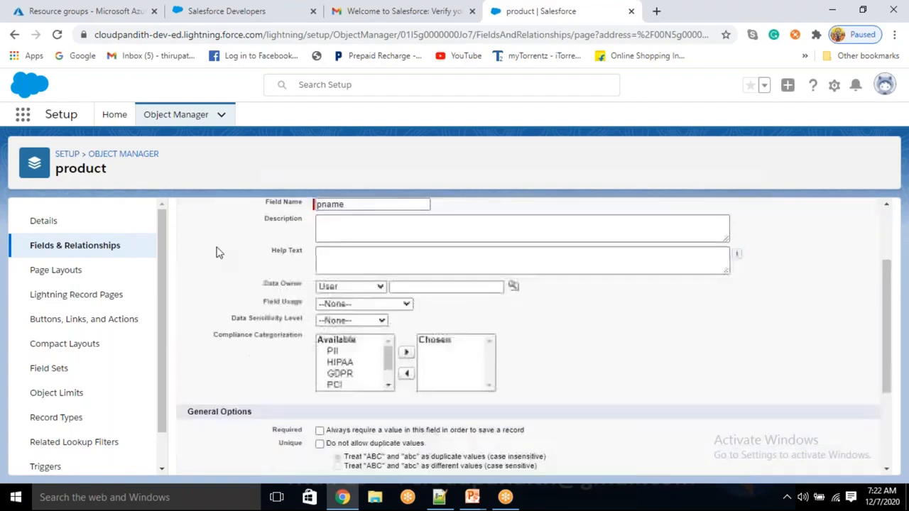
{"action": "scroll", "coordinate": [213, 234], "scroll_direction": "up", "scroll_amount": 3}
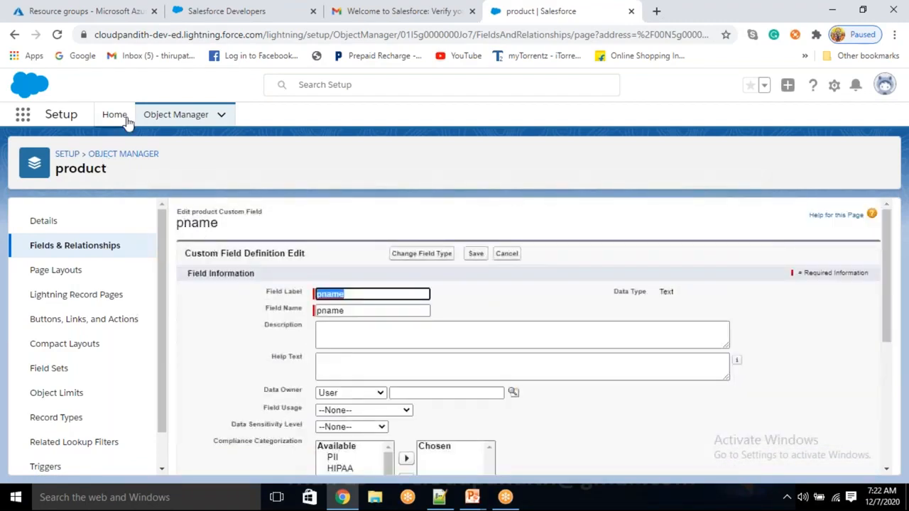
{"action": "left_click", "coordinate": [201, 122]}
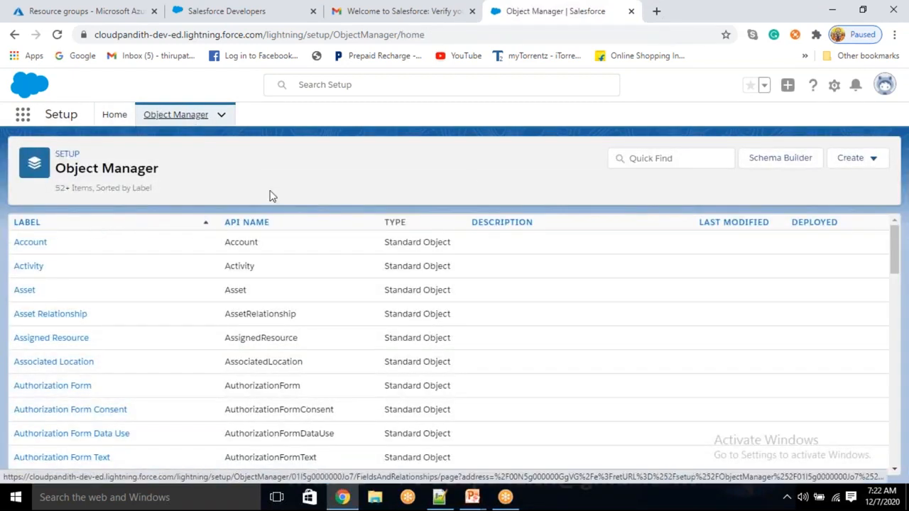
{"action": "left_click", "coordinate": [673, 162]}
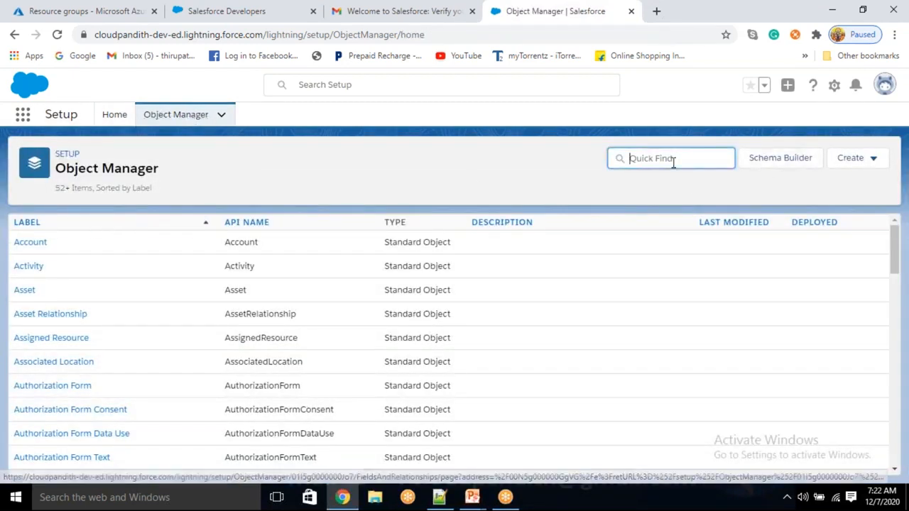
{"action": "type", "text": "product"}
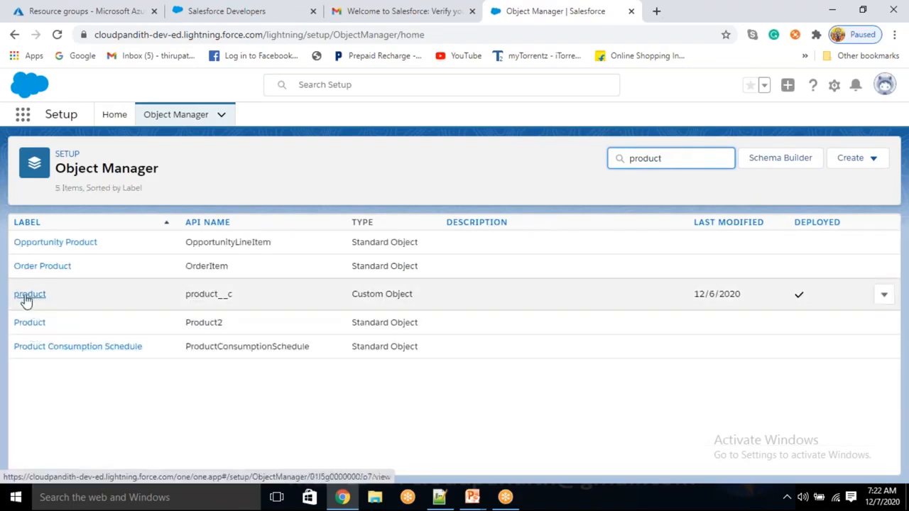
{"action": "left_click_drag", "start_coordinate": [419, 300], "coordinate": [365, 298]}
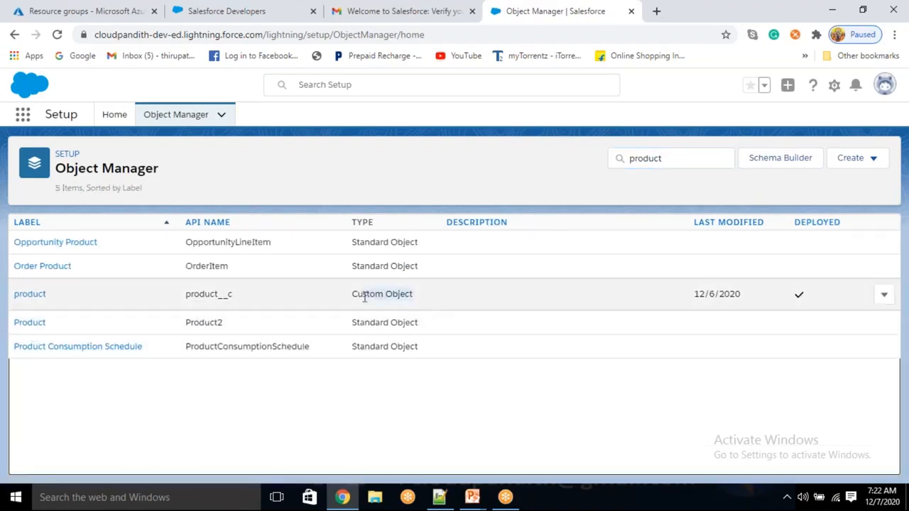
{"action": "left_click_drag", "start_coordinate": [422, 329], "coordinate": [352, 324]}
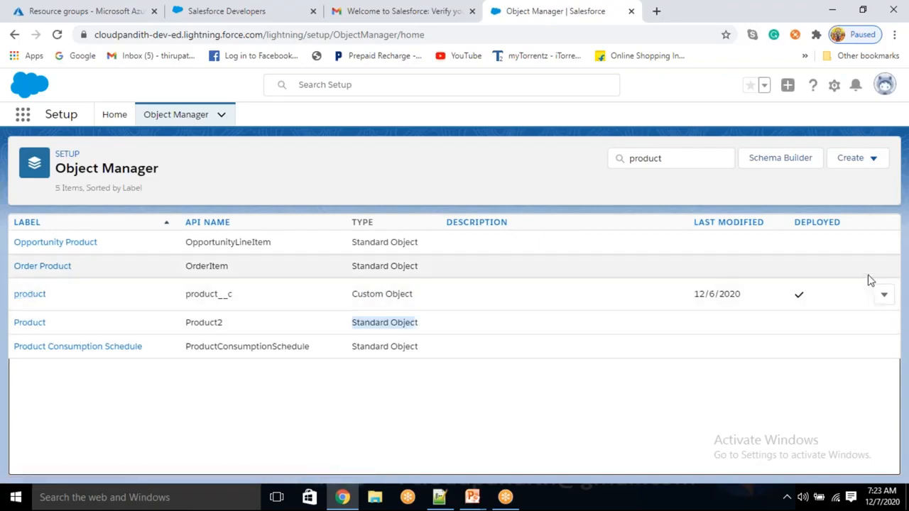
{"action": "left_click", "coordinate": [30, 294]}
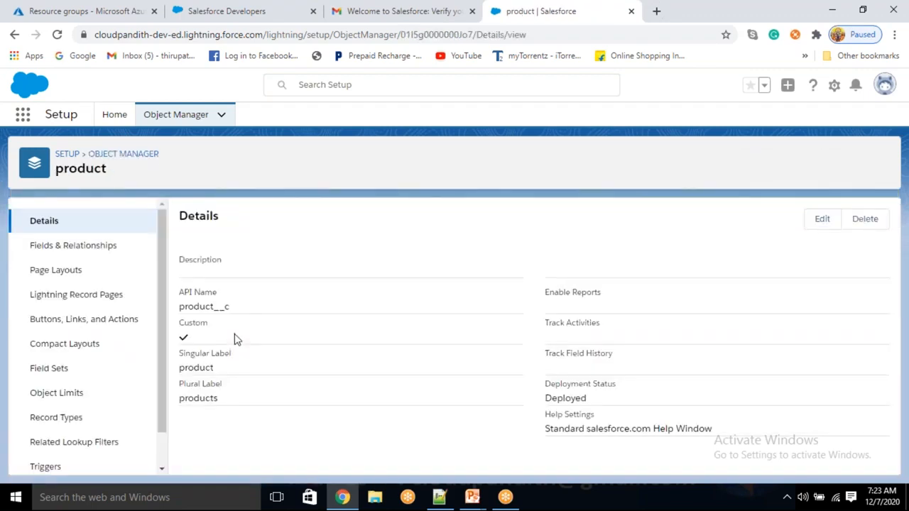
{"action": "left_click_drag", "start_coordinate": [218, 370], "coordinate": [185, 373]}
{"action": "left_click", "coordinate": [61, 245]}
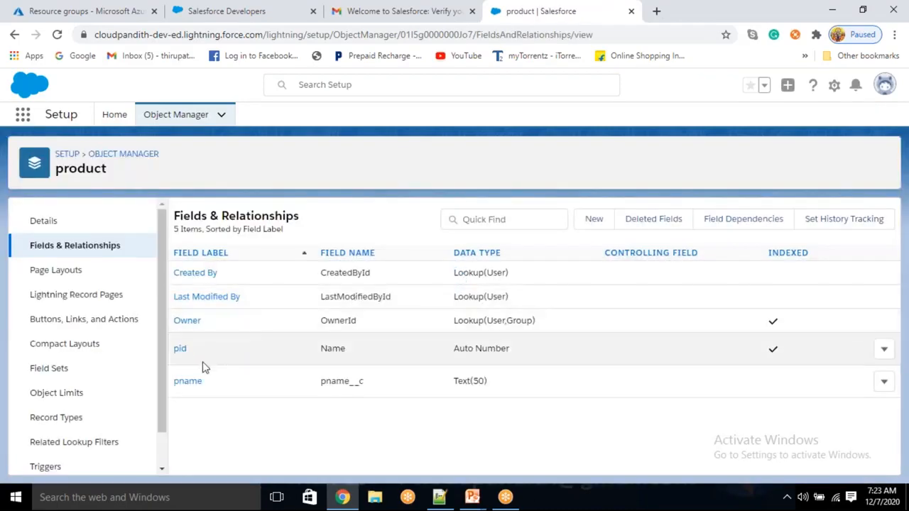
{"action": "left_click_drag", "start_coordinate": [191, 351], "coordinate": [235, 414]}
{"action": "left_click", "coordinate": [213, 368]}
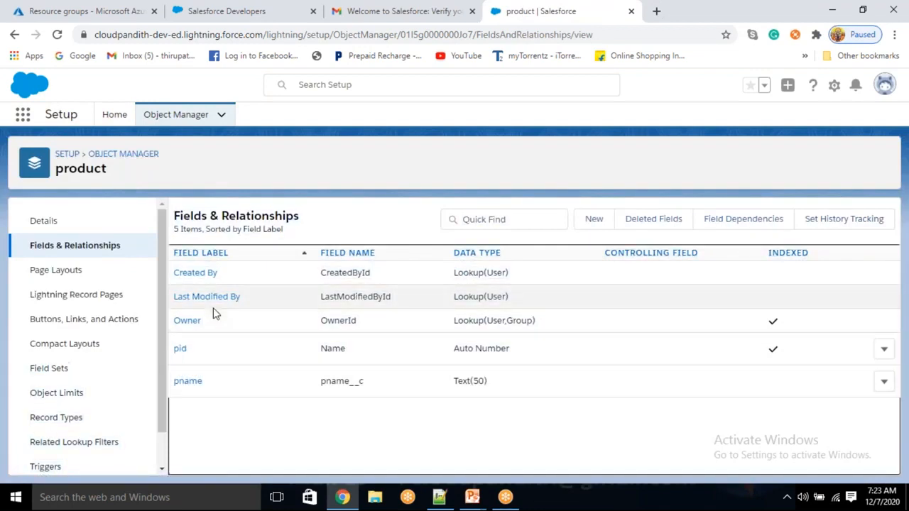
{"action": "left_click_drag", "start_coordinate": [207, 328], "coordinate": [176, 274]}
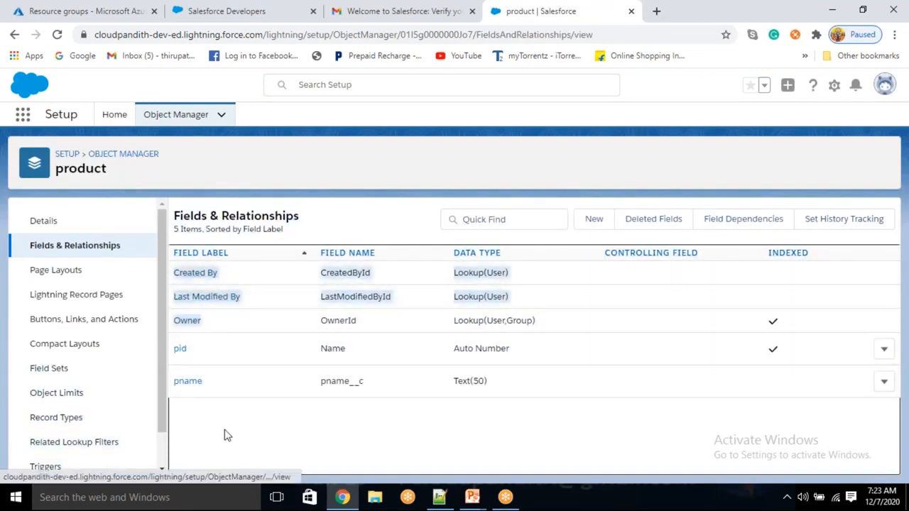
{"action": "left_click", "coordinate": [225, 431]}
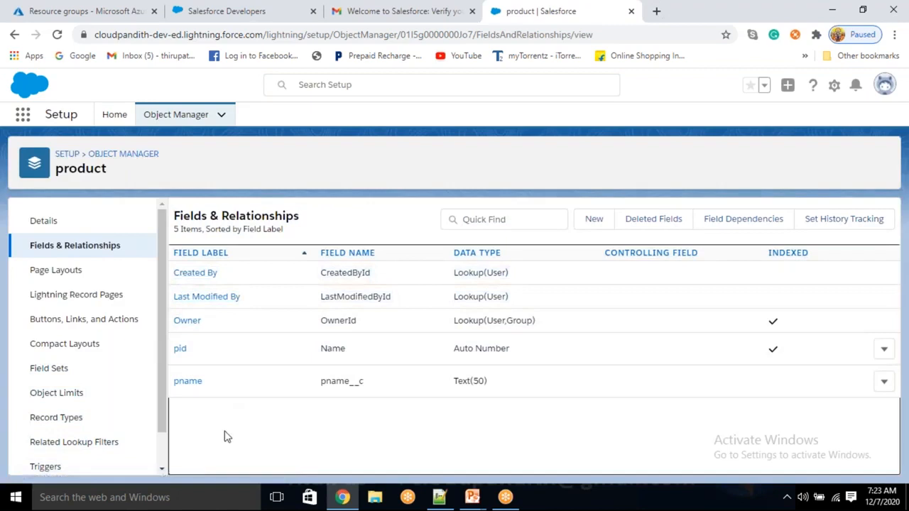
- Open the emp object's Fields & Relationships list and check that its eid field is Auto Number
{"action": "left_click", "coordinate": [215, 116]}
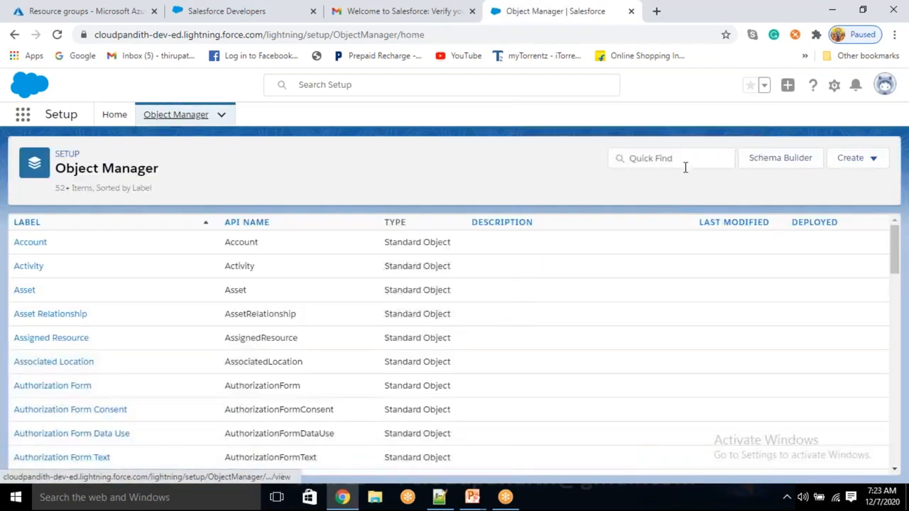
{"action": "left_click", "coordinate": [678, 159]}
{"action": "type", "text": "emp"}
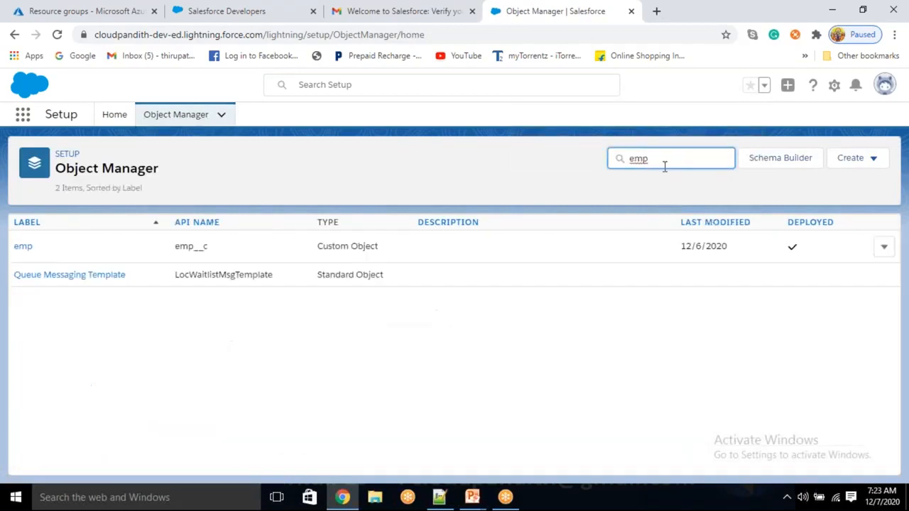
{"action": "left_click", "coordinate": [22, 248]}
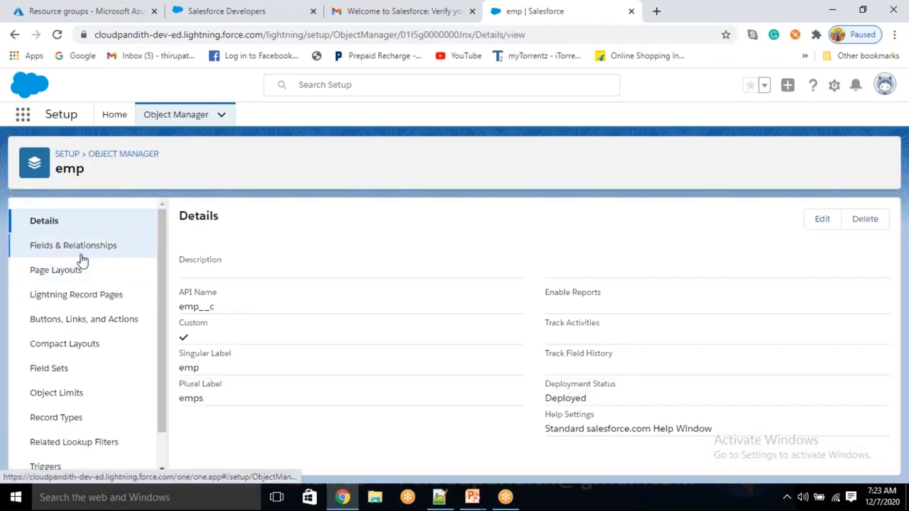
{"action": "left_click", "coordinate": [80, 249]}
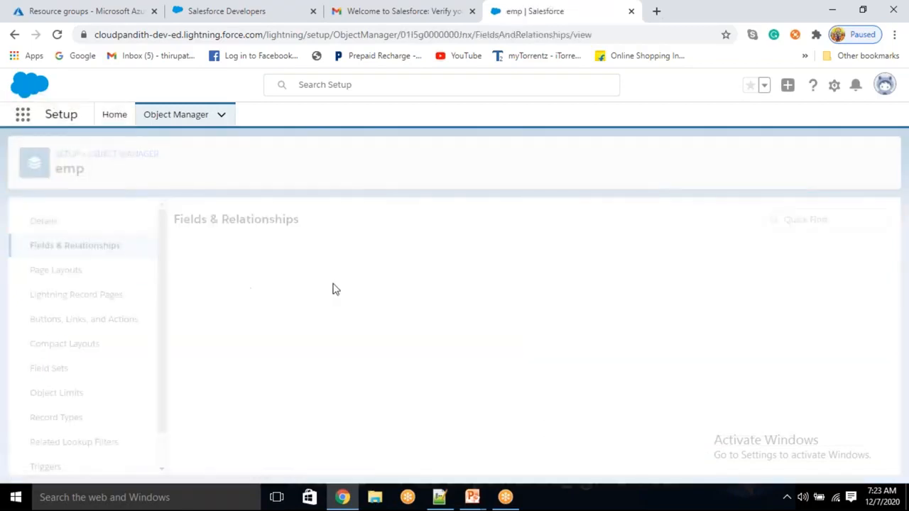
{"action": "left_click_drag", "start_coordinate": [197, 304], "coordinate": [176, 306]}
{"action": "left_click_drag", "start_coordinate": [511, 301], "coordinate": [454, 298]}
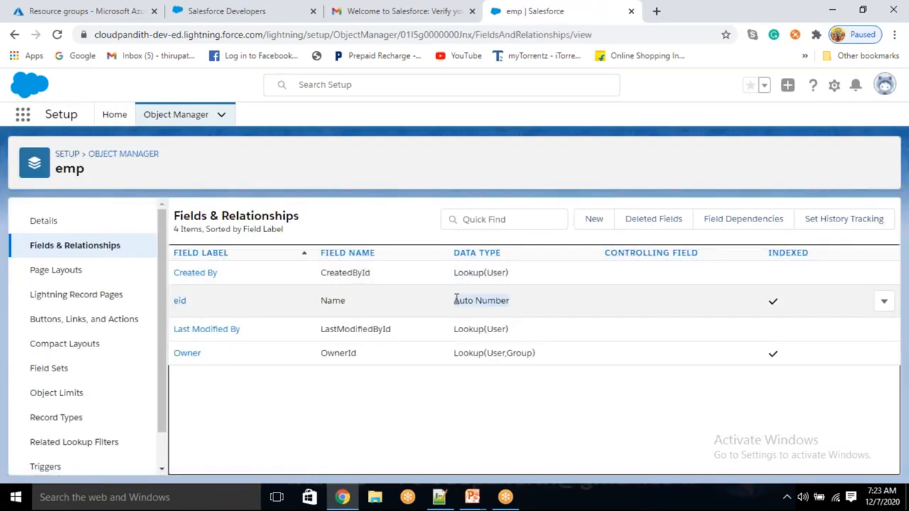
- Start a new custom field on emp with the Text data type
{"action": "left_click", "coordinate": [595, 221]}
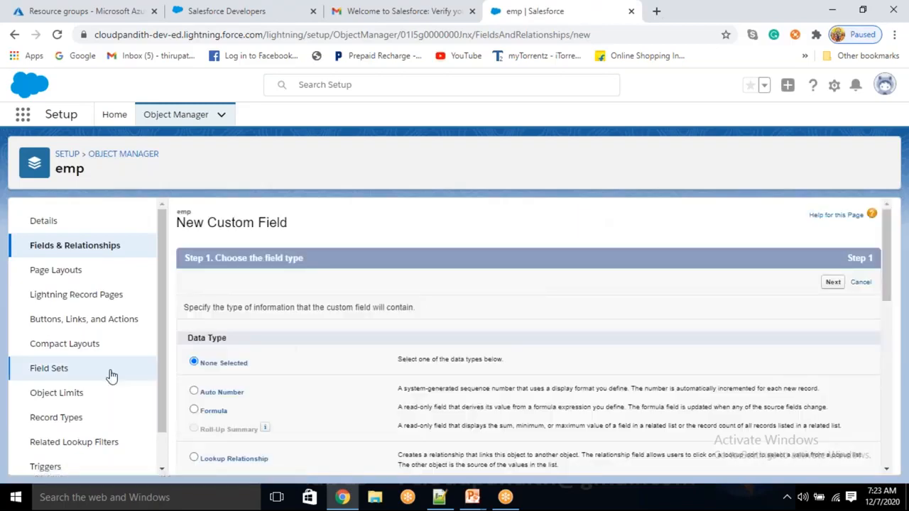
{"action": "scroll", "coordinate": [210, 372], "scroll_direction": "down", "scroll_amount": 5}
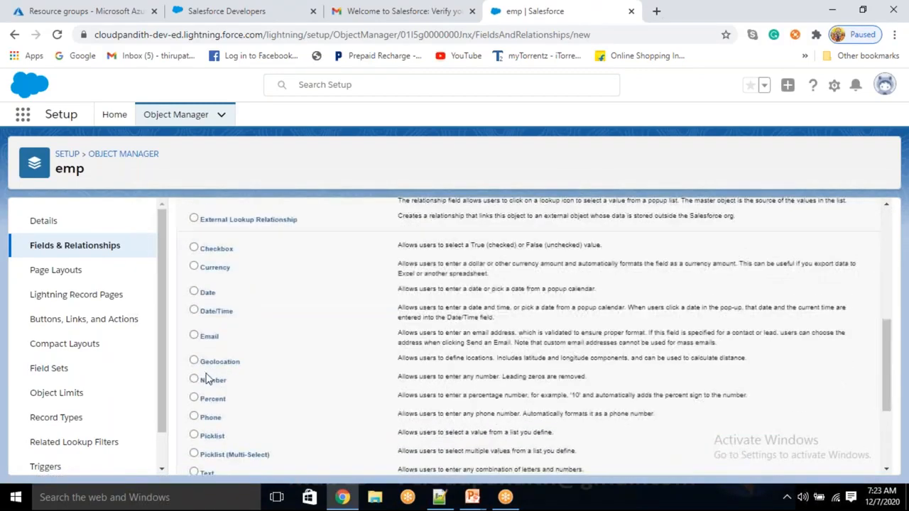
{"action": "scroll", "coordinate": [222, 410], "scroll_direction": "down", "scroll_amount": 2}
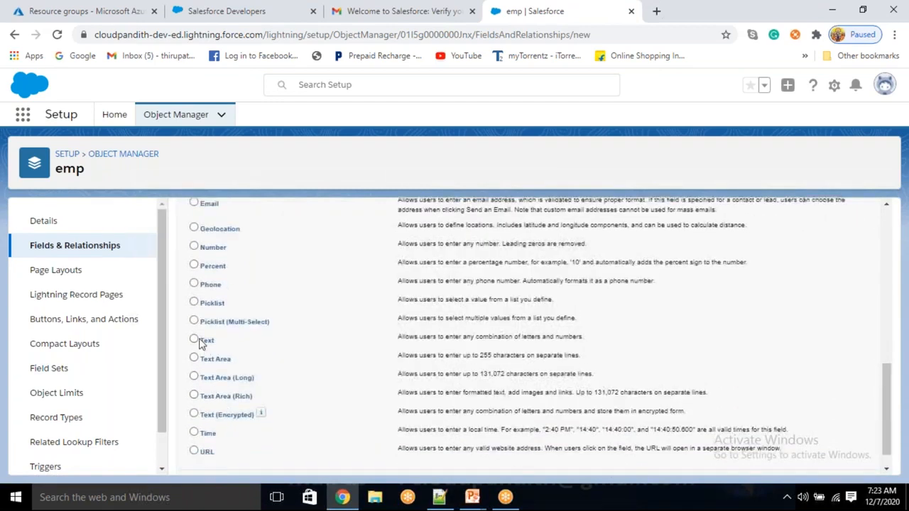
{"action": "scroll", "coordinate": [827, 367], "scroll_direction": "down", "scroll_amount": 1}
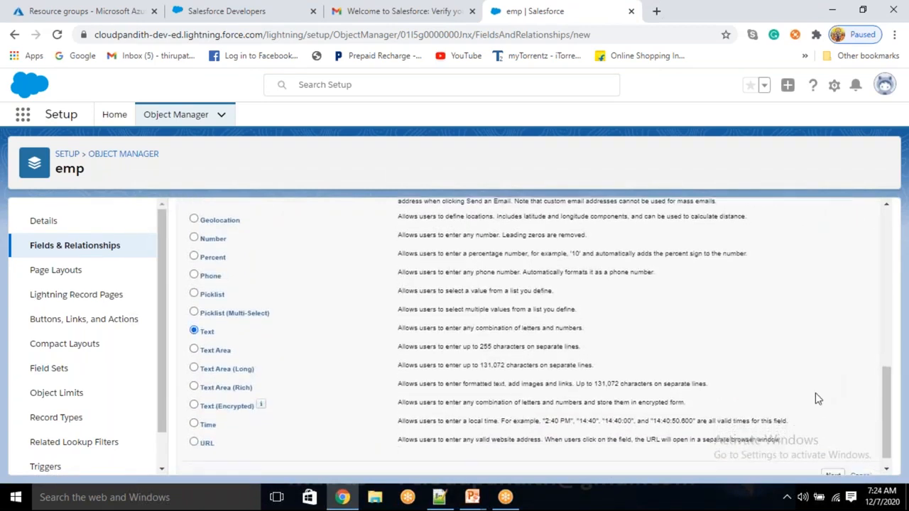
{"action": "left_click", "coordinate": [833, 460]}
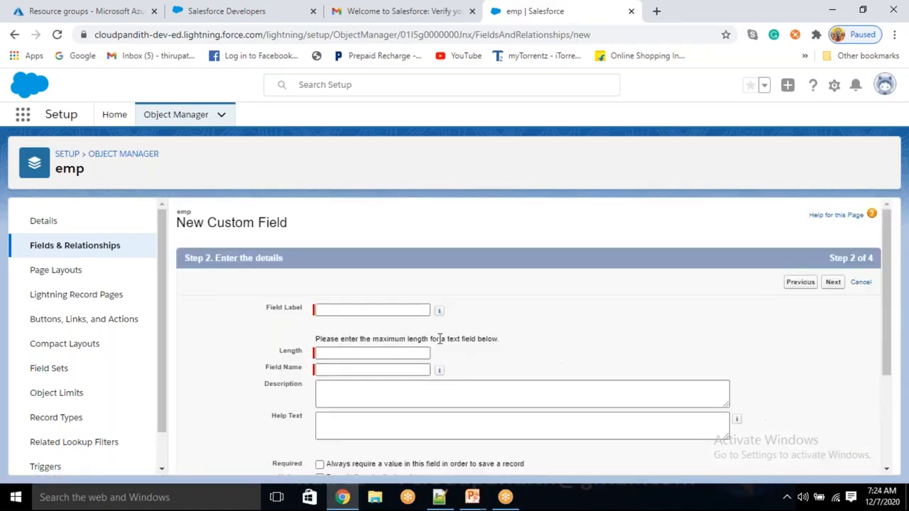
- Label the field ename with length 50, accept the defaults, and Save & New
{"action": "left_click", "coordinate": [367, 308]}
{"action": "type", "text": "ename"}
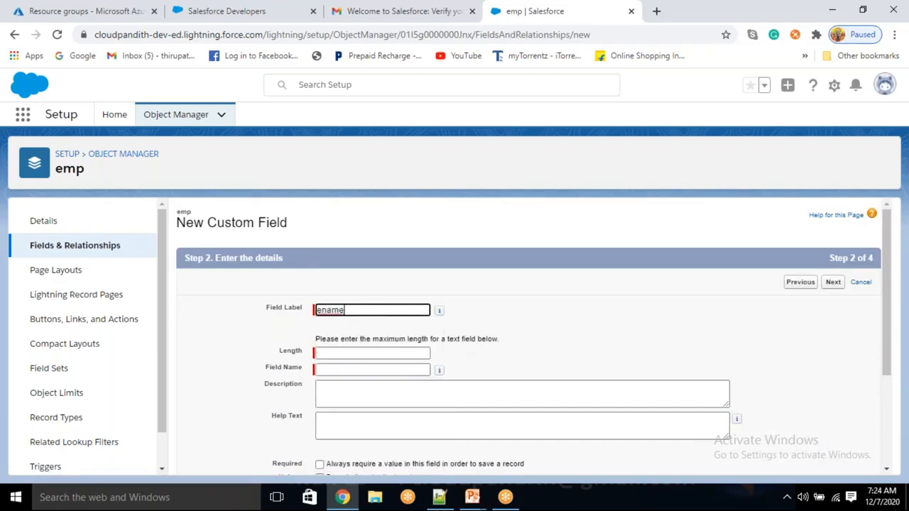
{"action": "left_click", "coordinate": [340, 353]}
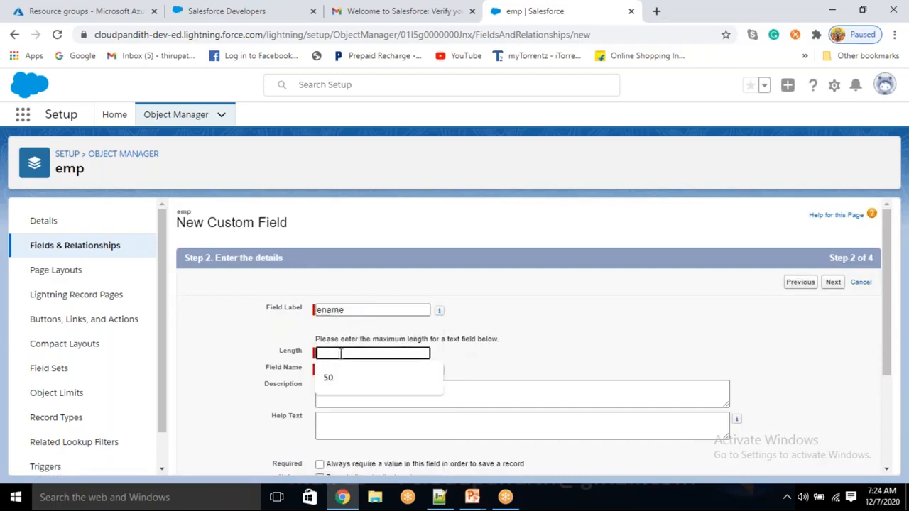
{"action": "type", "text": "50"}
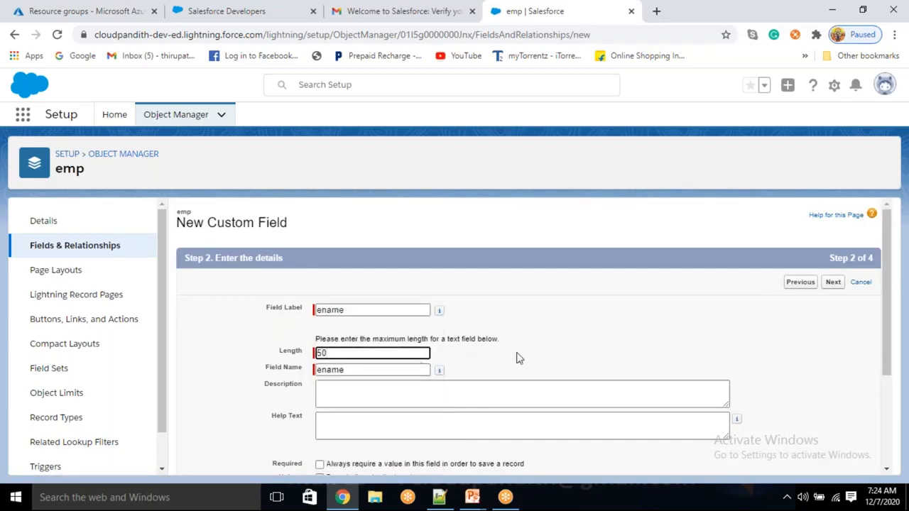
{"action": "scroll", "coordinate": [507, 355], "scroll_direction": "down", "scroll_amount": 3}
{"action": "scroll", "coordinate": [814, 445], "scroll_direction": "down", "scroll_amount": 1}
{"action": "left_click", "coordinate": [834, 460]}
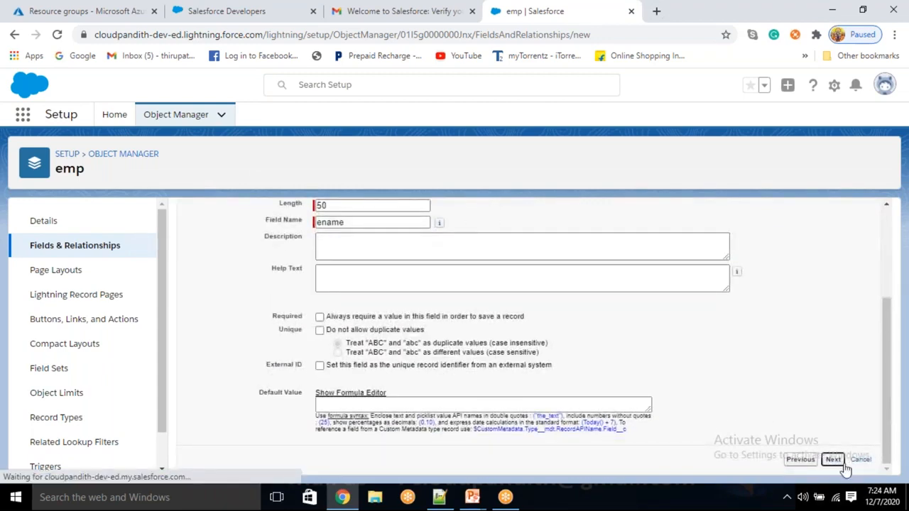
{"action": "scroll", "coordinate": [726, 387], "scroll_direction": "down", "scroll_amount": 3}
{"action": "scroll", "coordinate": [722, 389], "scroll_direction": "down", "scroll_amount": 3}
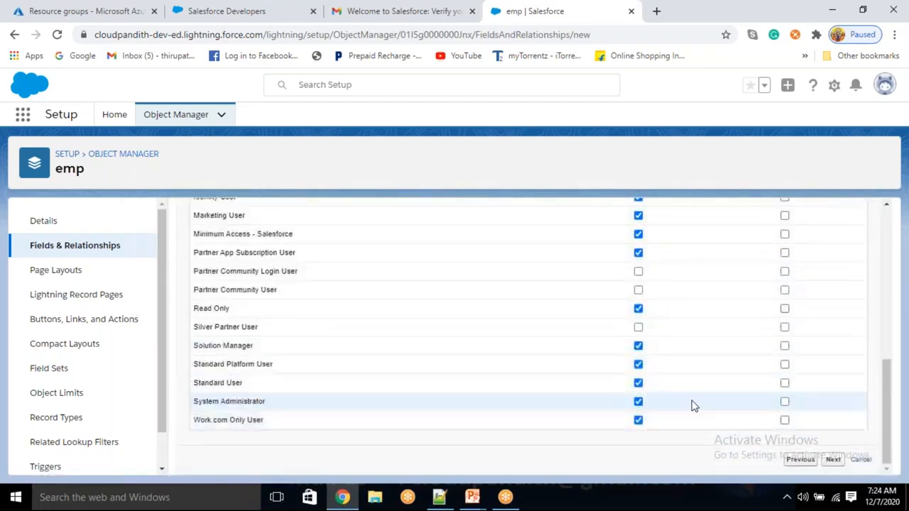
{"action": "left_click", "coordinate": [833, 460]}
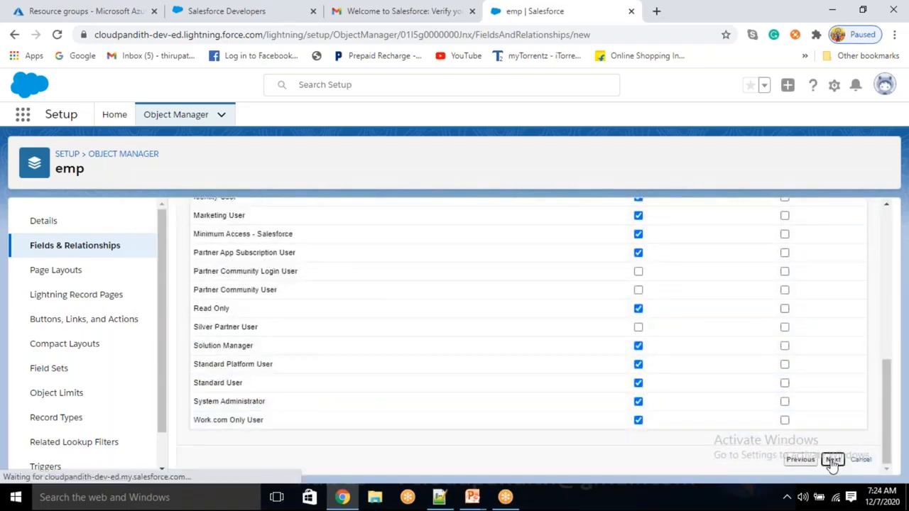
{"action": "scroll", "coordinate": [454, 338], "scroll_direction": "down", "scroll_amount": 1}
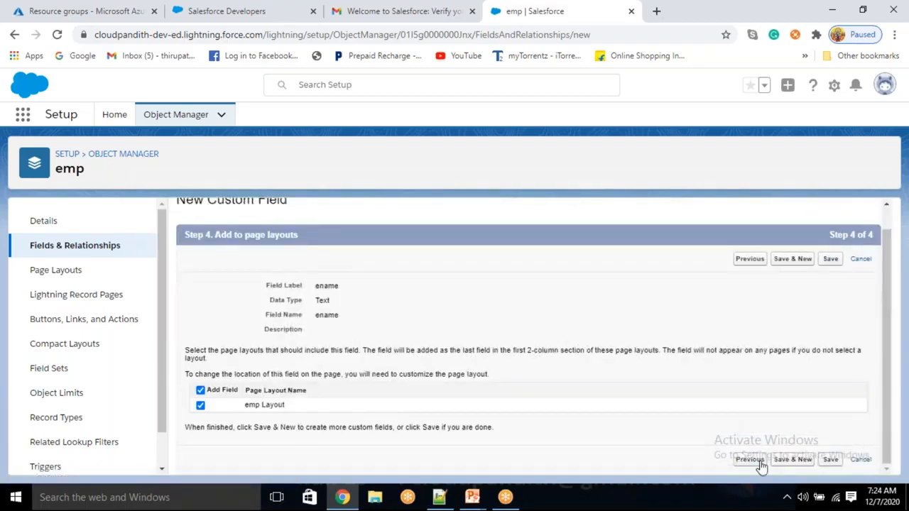
{"action": "left_click", "coordinate": [794, 460]}
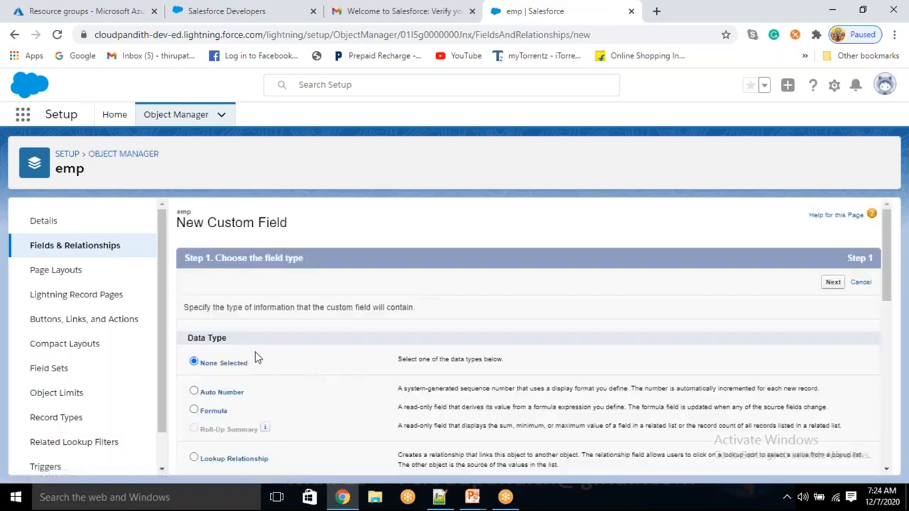
- Make the new field a Phone field labelled ephno
{"action": "scroll", "coordinate": [255, 351], "scroll_direction": "down", "scroll_amount": 1}
{"action": "scroll", "coordinate": [255, 361], "scroll_direction": "down", "scroll_amount": 6}
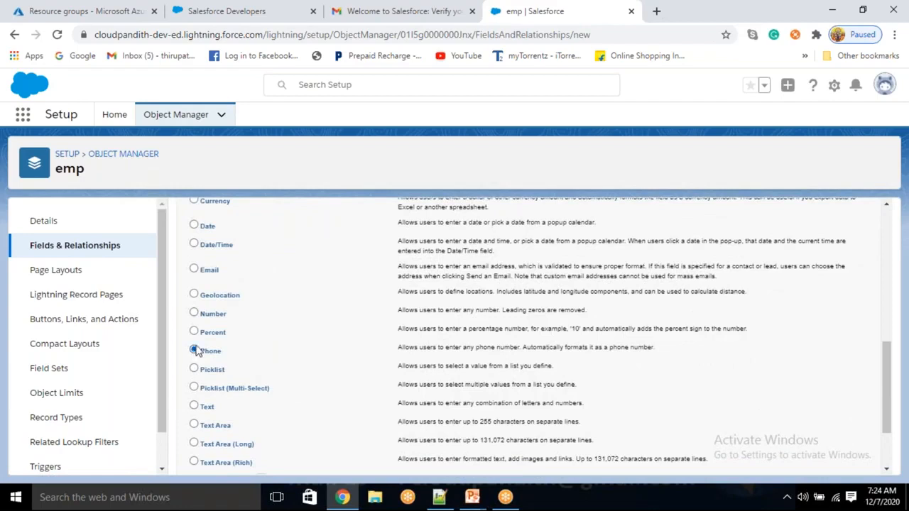
{"action": "scroll", "coordinate": [526, 347], "scroll_direction": "down", "scroll_amount": 3}
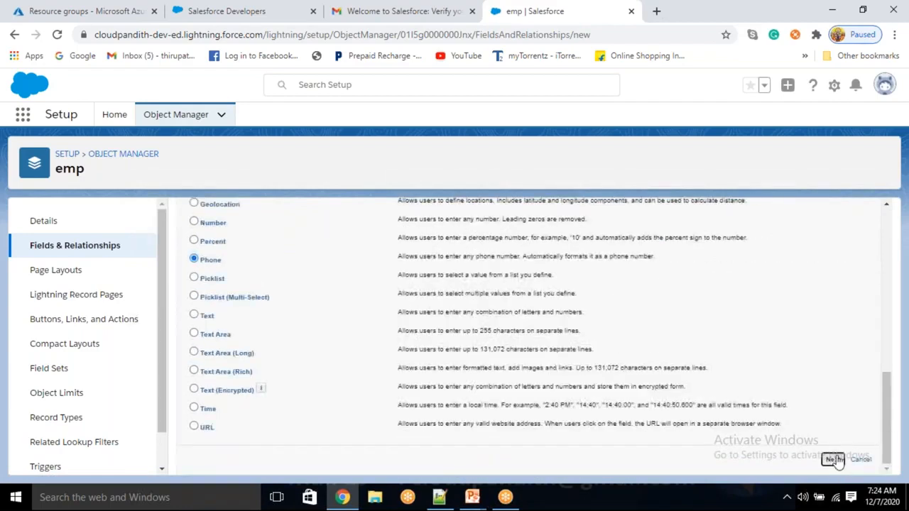
{"action": "left_click", "coordinate": [832, 460]}
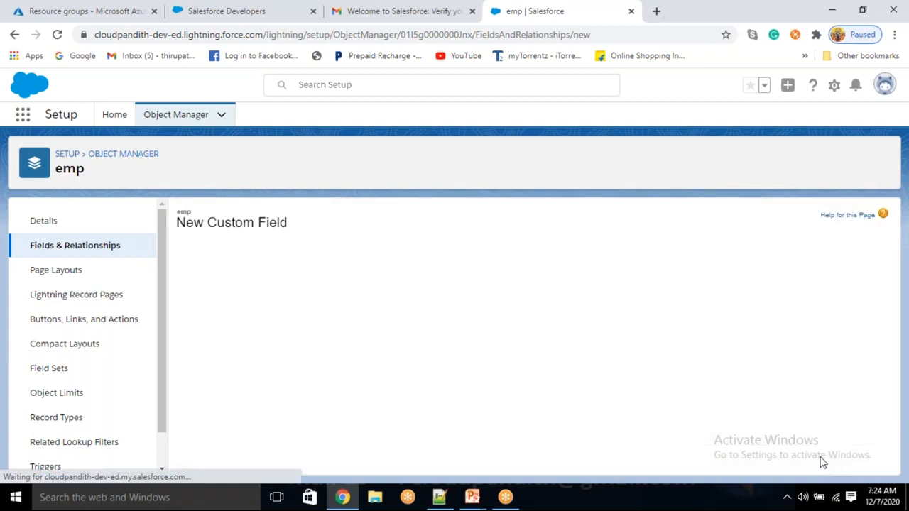
{"action": "left_click", "coordinate": [335, 309]}
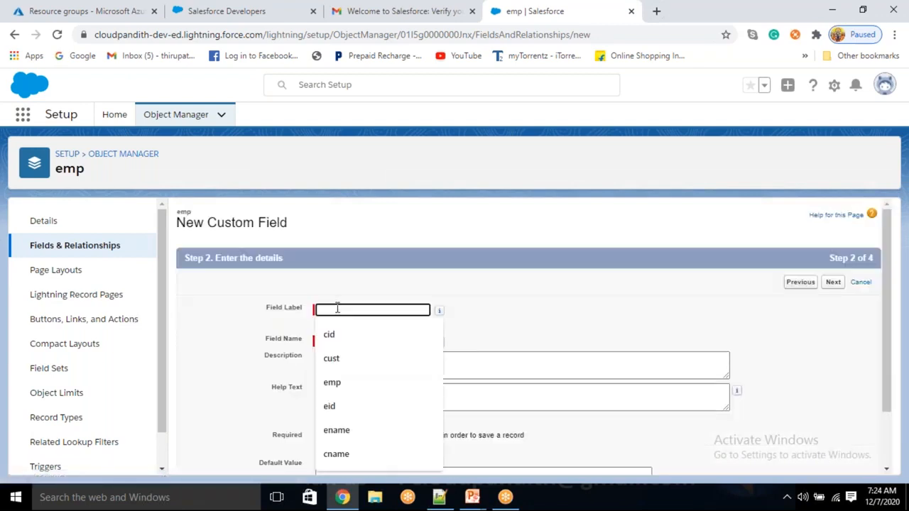
{"action": "type", "text": "ephno"}
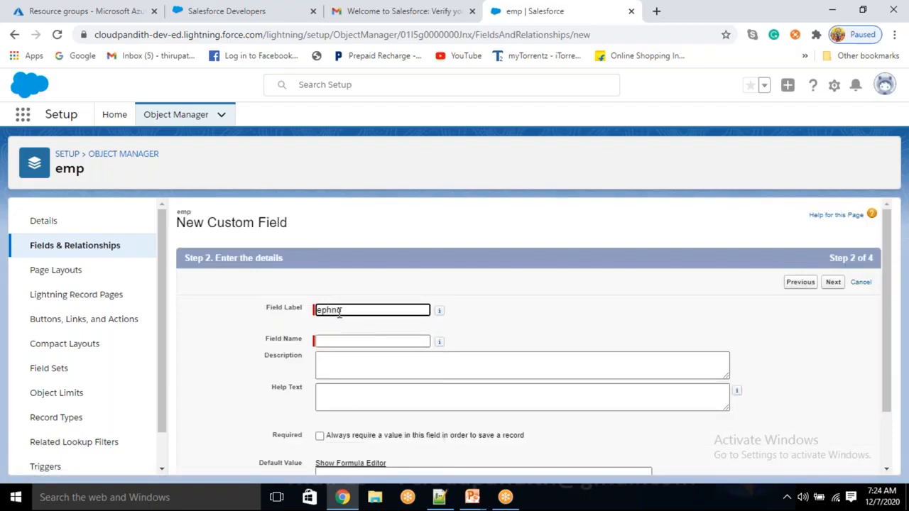
{"action": "left_click", "coordinate": [342, 340]}
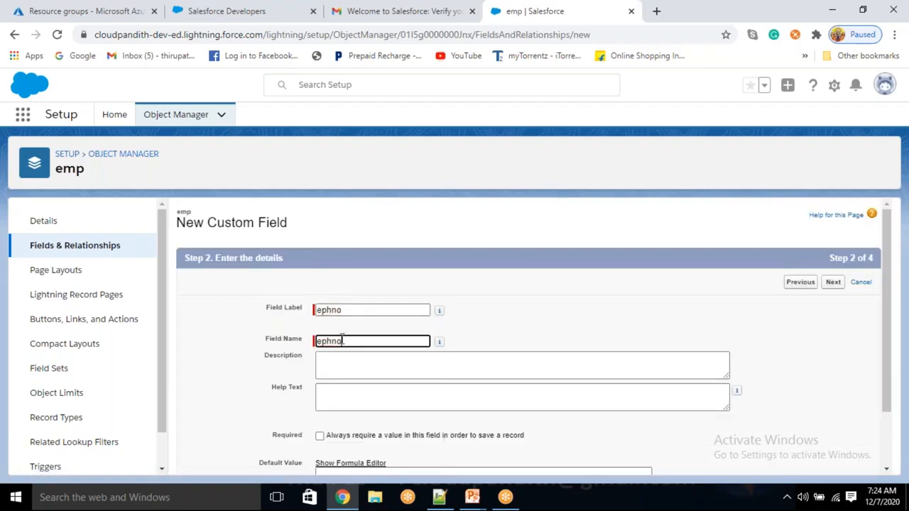
{"action": "left_click", "coordinate": [264, 370]}
{"action": "scroll", "coordinate": [578, 424], "scroll_direction": "down", "scroll_amount": 1}
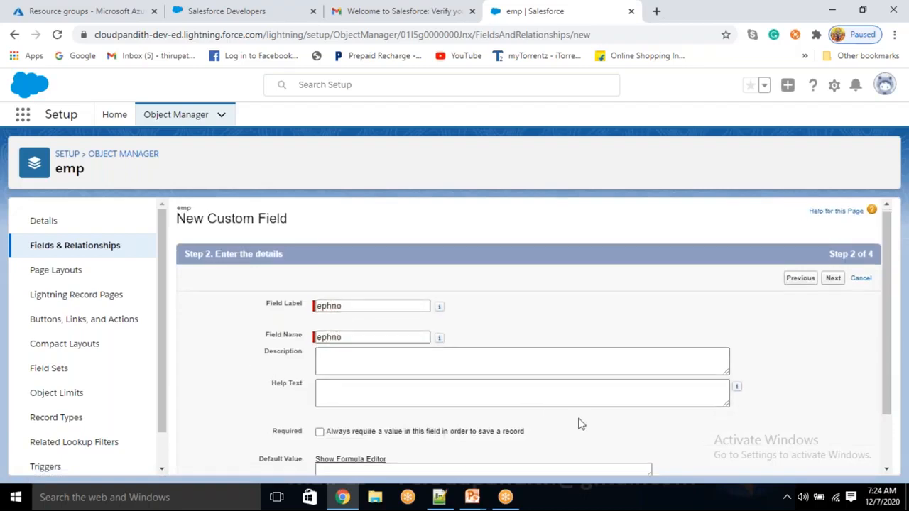
- Add help text asking for the Cloudpandith phone number and save ephno with default security and layouts
{"action": "left_click", "coordinate": [336, 330]}
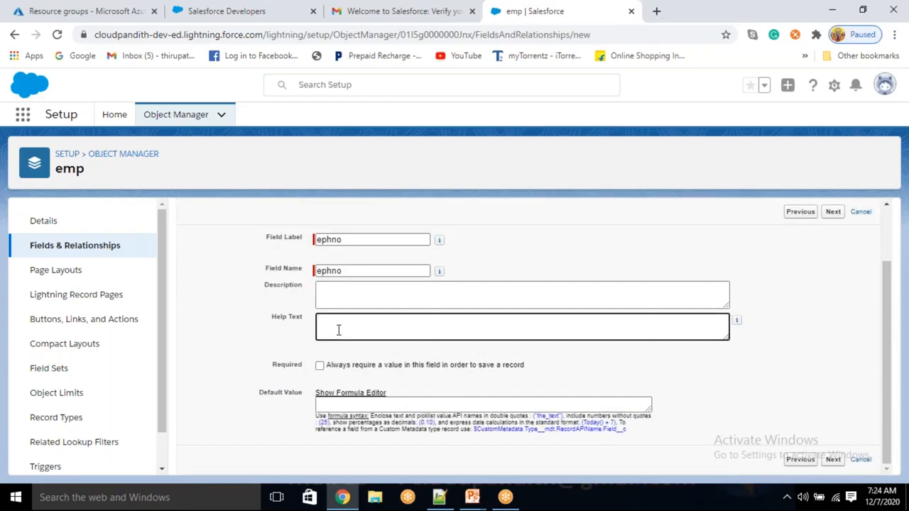
{"action": "mouse_move", "coordinate": [439, 242]}
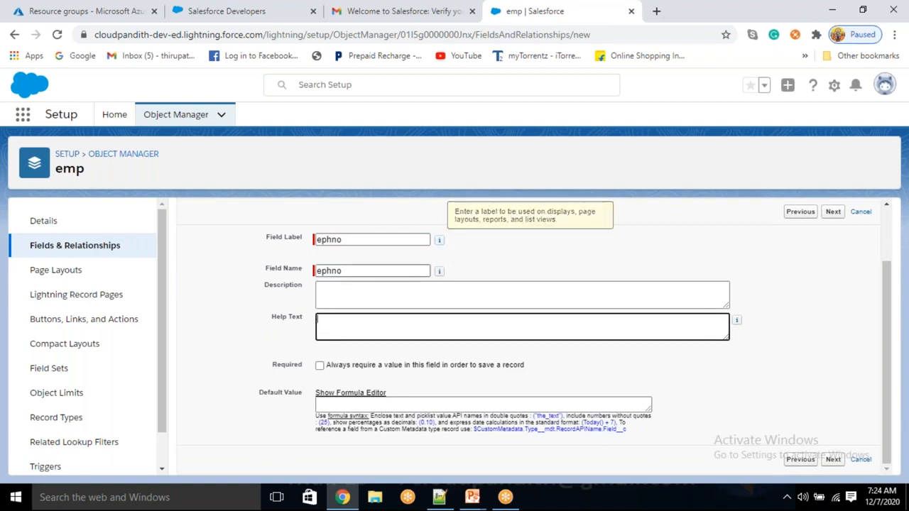
{"action": "left_click_drag", "start_coordinate": [349, 240], "coordinate": [313, 243]}
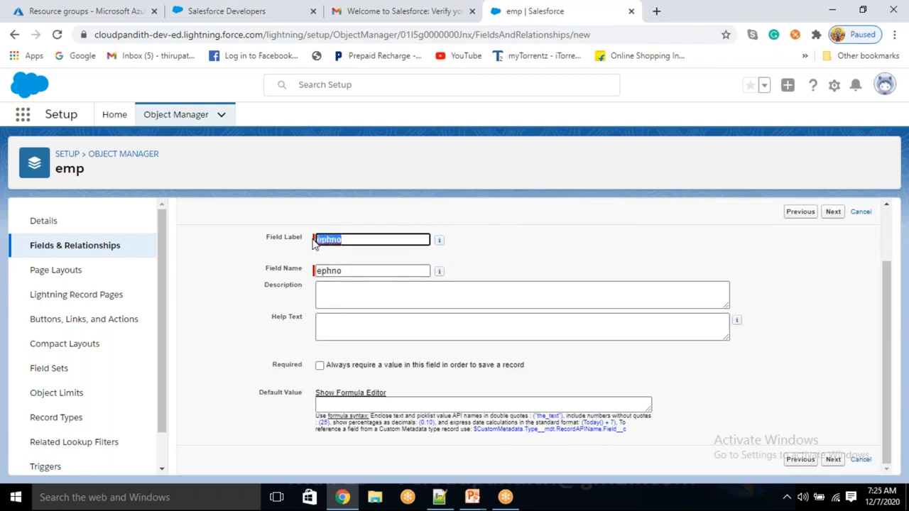
{"action": "left_click", "coordinate": [333, 322]}
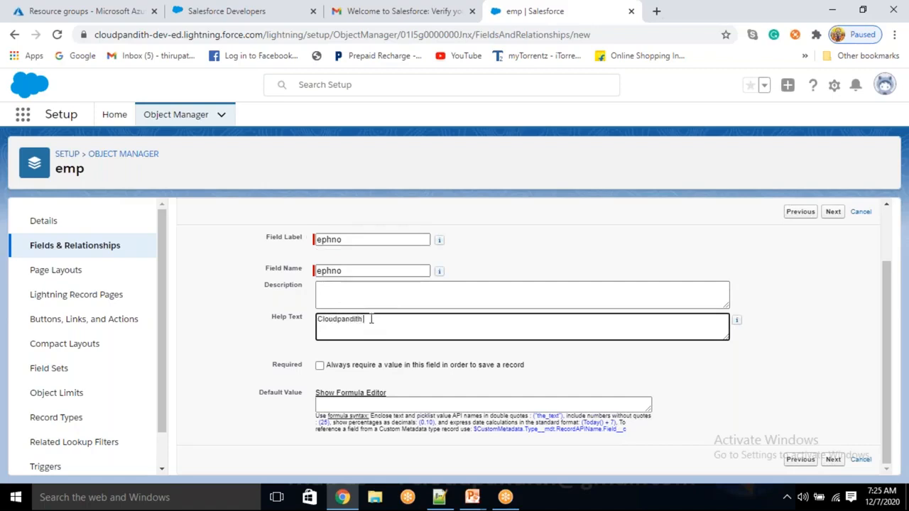
{"action": "type", "text": "Please ent"}
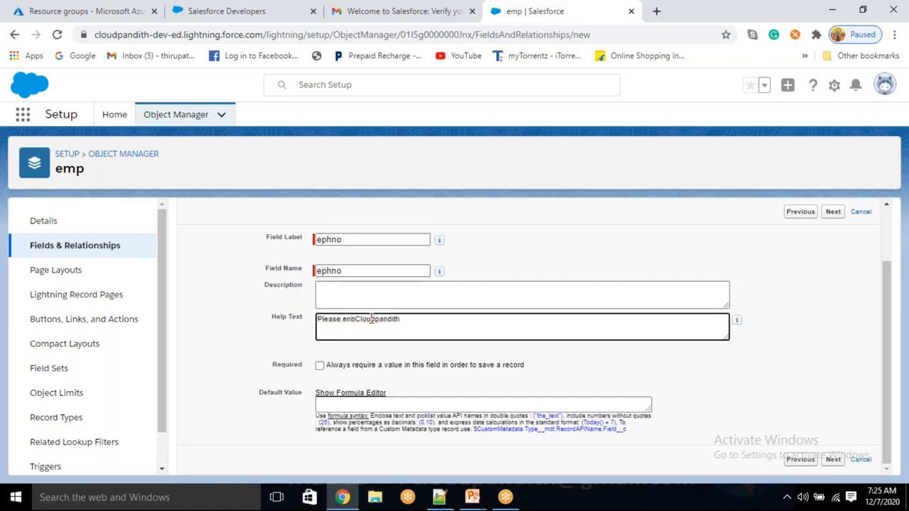
{"action": "type", "text": "er"}
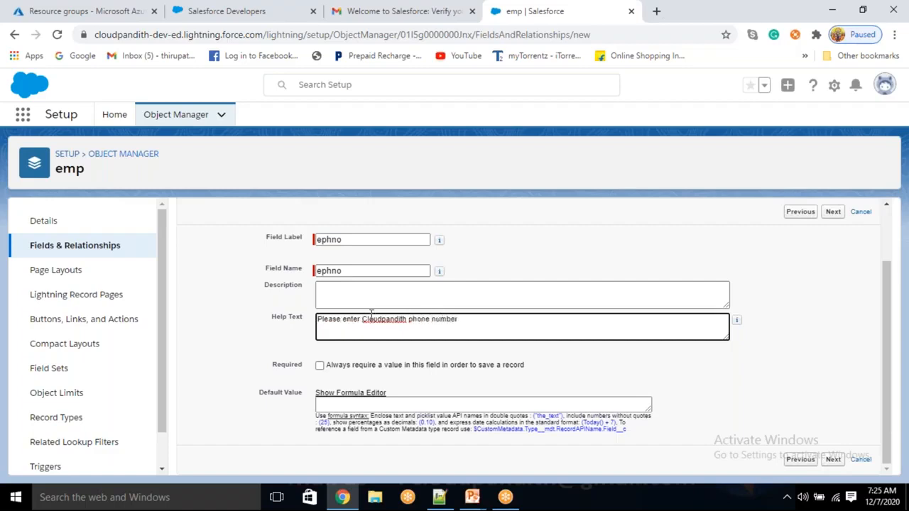
{"action": "left_click", "coordinate": [833, 460]}
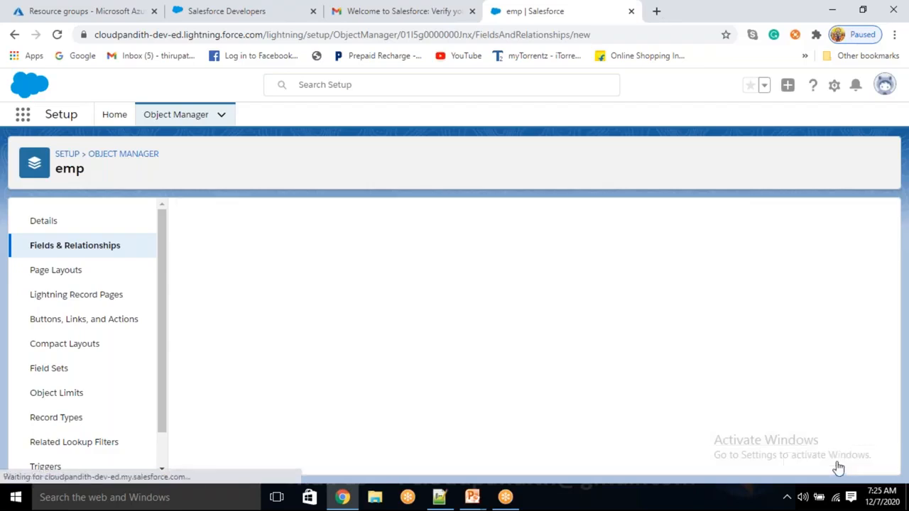
{"action": "scroll", "coordinate": [739, 341], "scroll_direction": "down", "scroll_amount": 1}
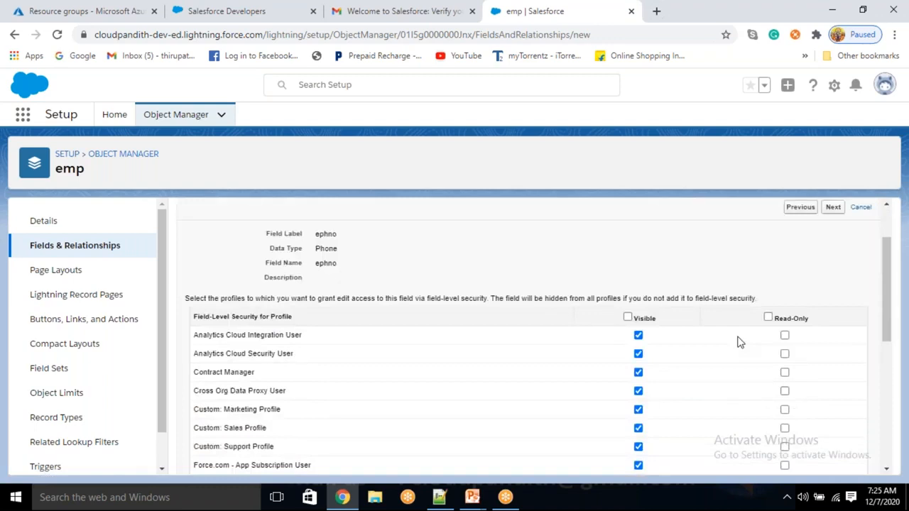
{"action": "scroll", "coordinate": [740, 342], "scroll_direction": "down", "scroll_amount": 5}
{"action": "left_click", "coordinate": [832, 460]}
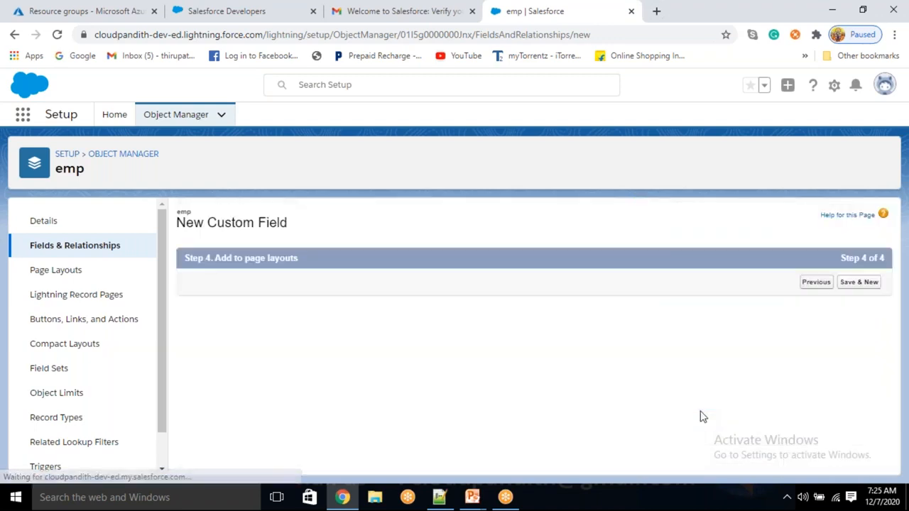
{"action": "scroll", "coordinate": [708, 415], "scroll_direction": "down", "scroll_amount": 1}
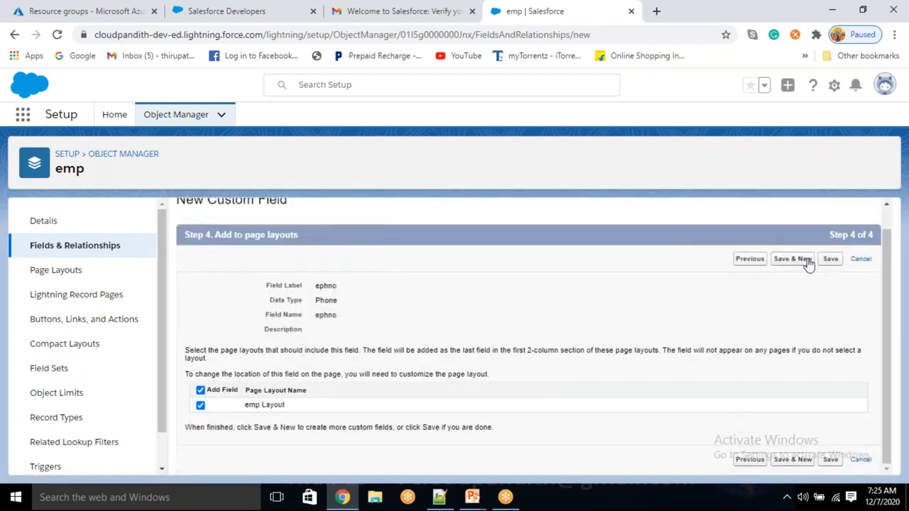
{"action": "left_click", "coordinate": [830, 460]}
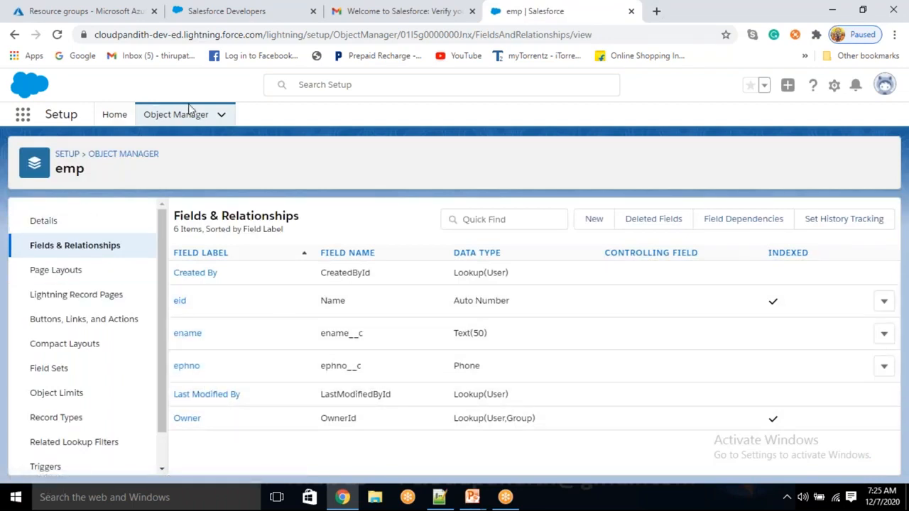
- Find the cust object in Object Manager and start a new field from its Fields & Relationships
{"action": "left_click", "coordinate": [215, 122]}
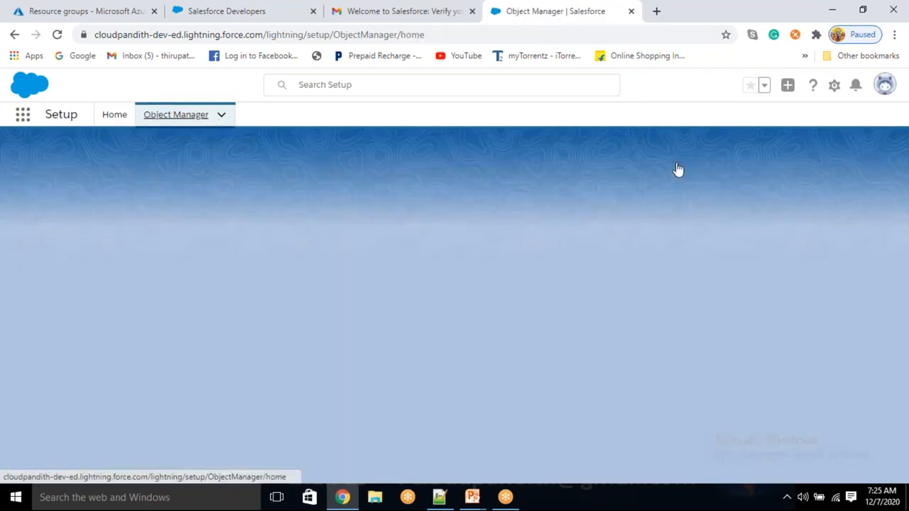
{"action": "left_click", "coordinate": [661, 157]}
{"action": "type", "text": "cust"}
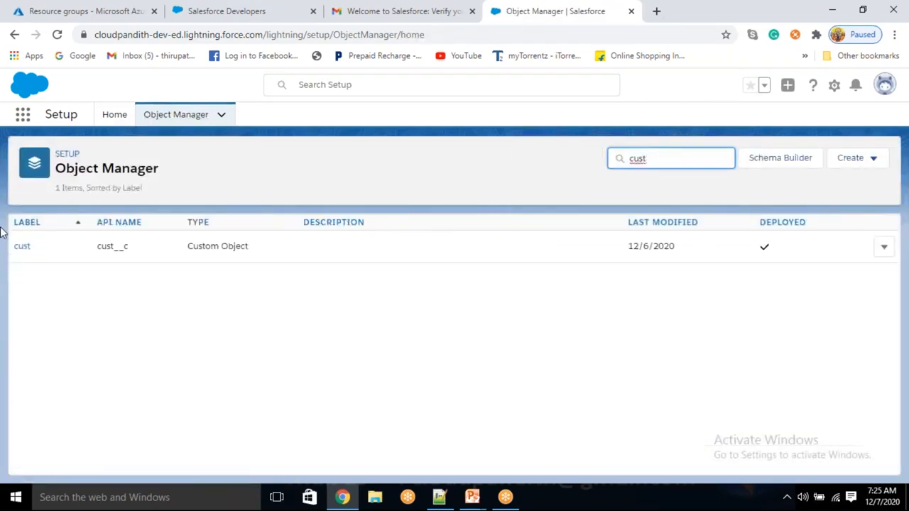
{"action": "left_click", "coordinate": [22, 248]}
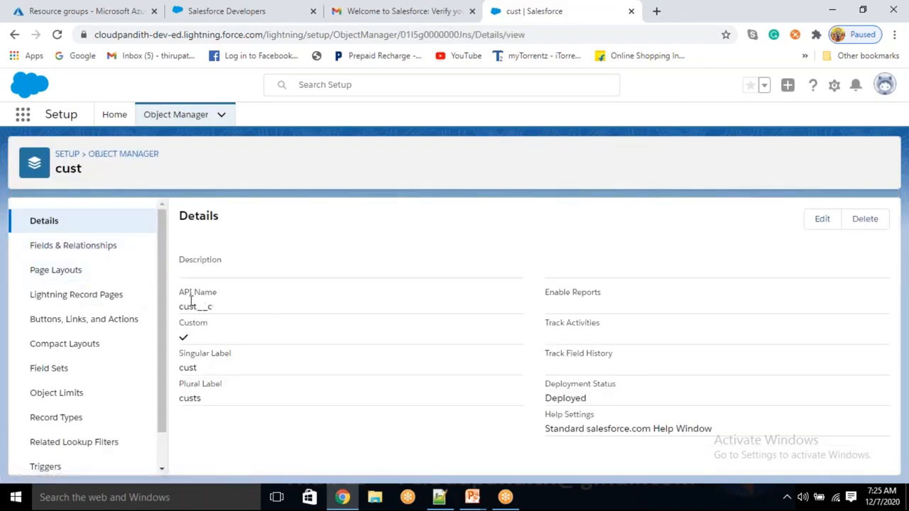
{"action": "left_click", "coordinate": [92, 249]}
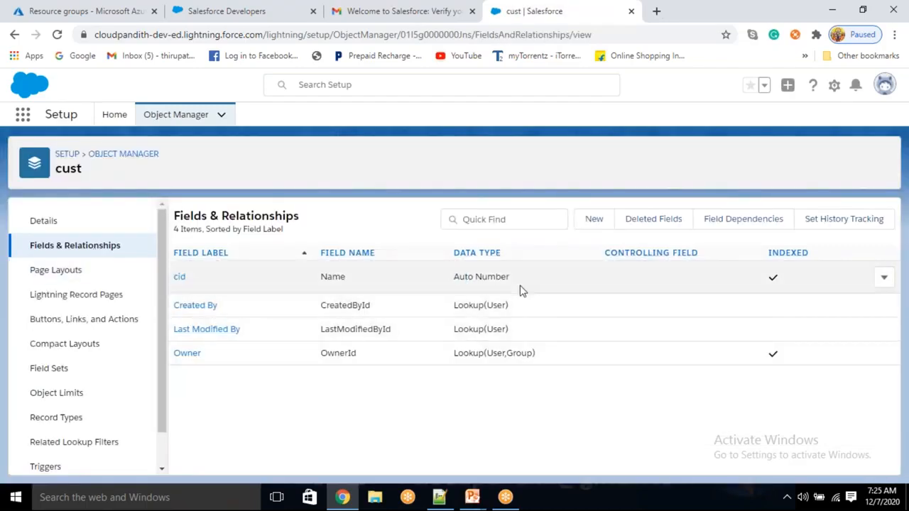
{"action": "left_click", "coordinate": [592, 221]}
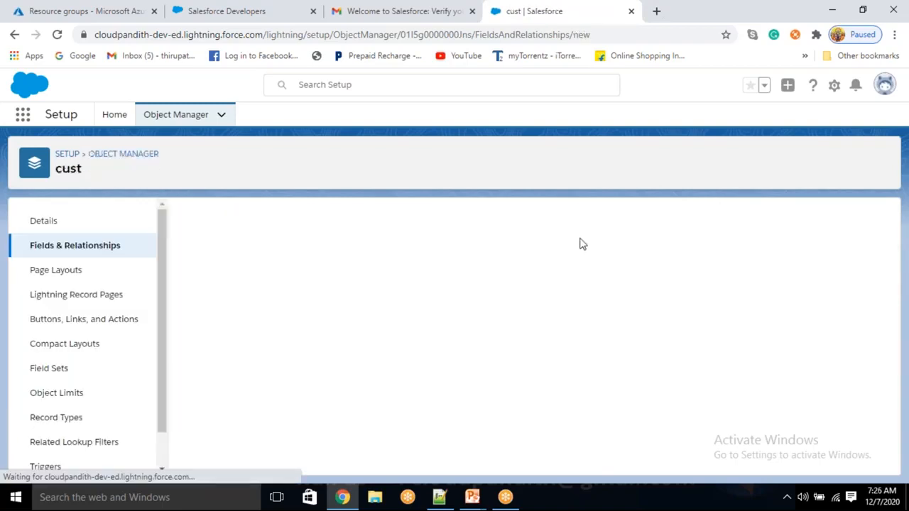
- Make the new cust field an Email field labelled cemail
{"action": "scroll", "coordinate": [263, 363], "scroll_direction": "down", "scroll_amount": 5}
{"action": "left_click", "coordinate": [195, 380]}
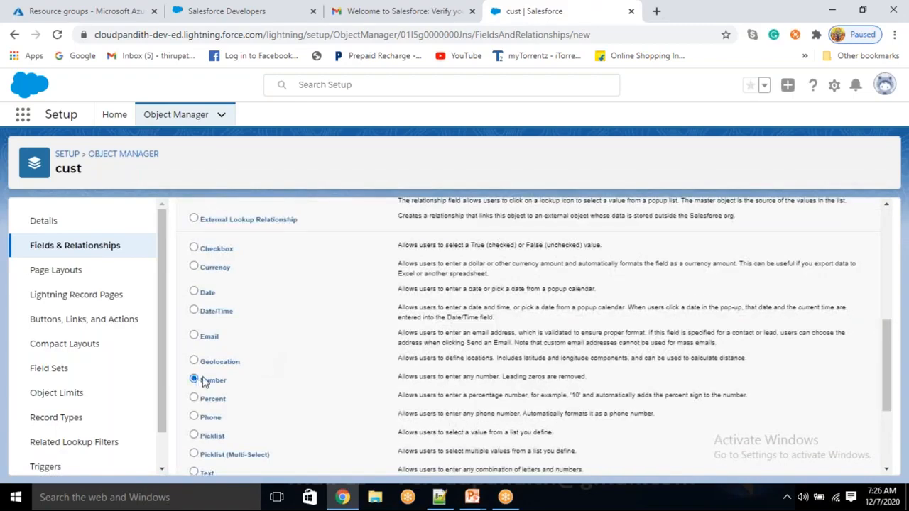
{"action": "left_click", "coordinate": [195, 337]}
{"action": "scroll", "coordinate": [497, 390], "scroll_direction": "down", "scroll_amount": 3}
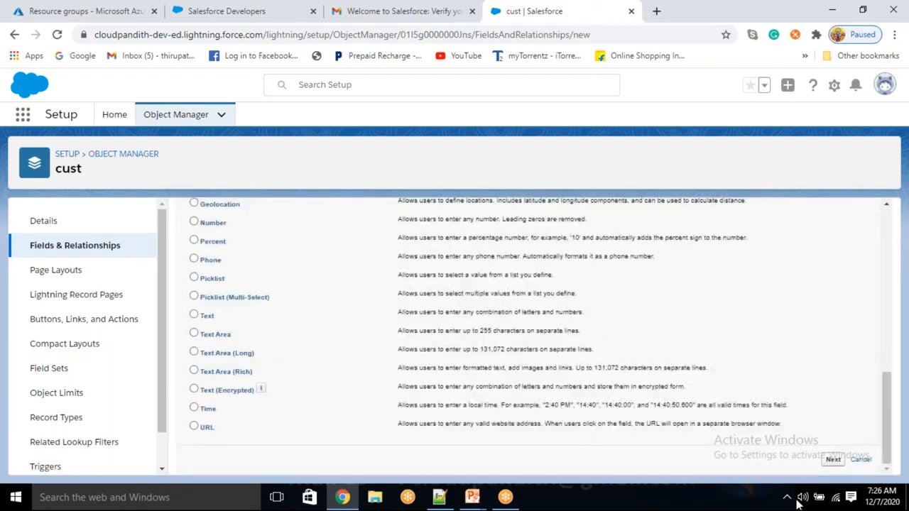
{"action": "left_click", "coordinate": [833, 460]}
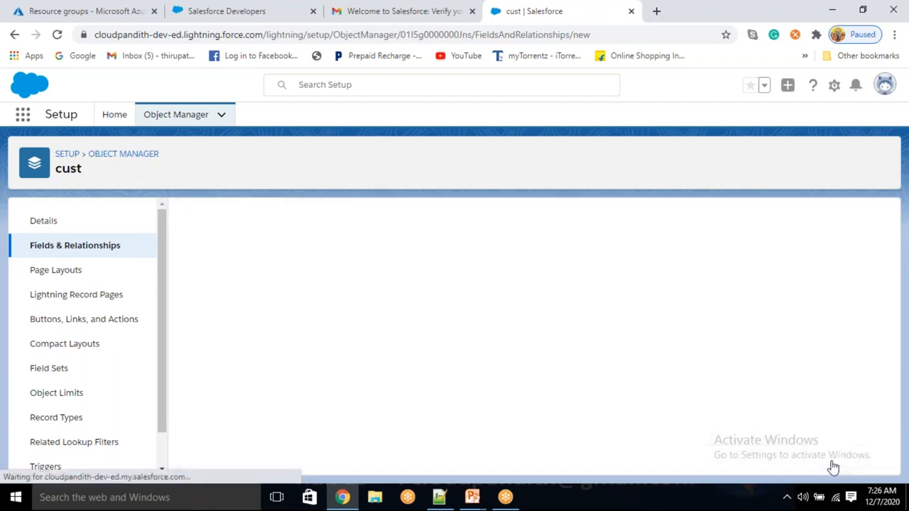
{"action": "left_click", "coordinate": [329, 309]}
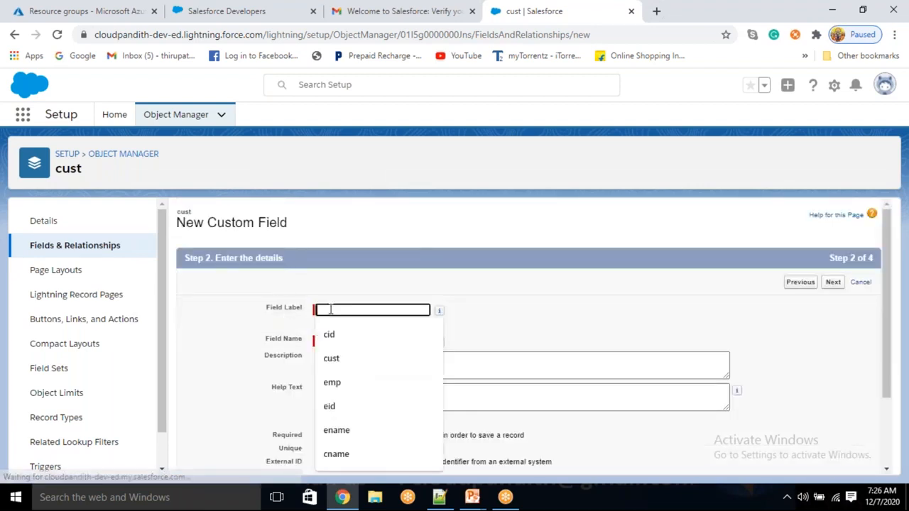
{"action": "type", "text": "cid"}
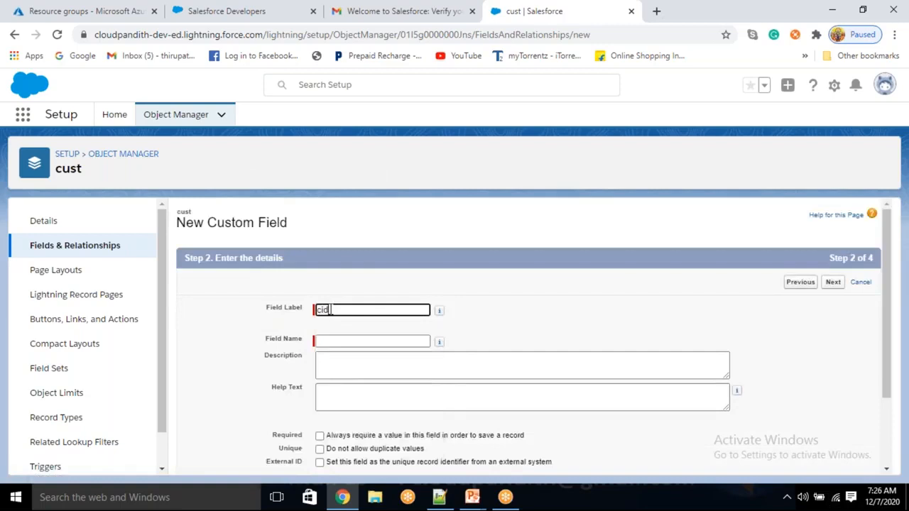
{"action": "key", "text": "BackSpace"}
{"action": "type", "text": "c"}
{"action": "type", "text": "us"}
{"action": "key", "text": "BackSpace"}
{"action": "key", "text": "BackSpace"}
{"action": "type", "text": "e"}
{"action": "double_click", "coordinate": [583, 323]}
- Add help text 'Enter Cloudpandith mail ID' and save cemail with default security and layouts
{"action": "scroll", "coordinate": [320, 419], "scroll_direction": "down", "scroll_amount": 2}
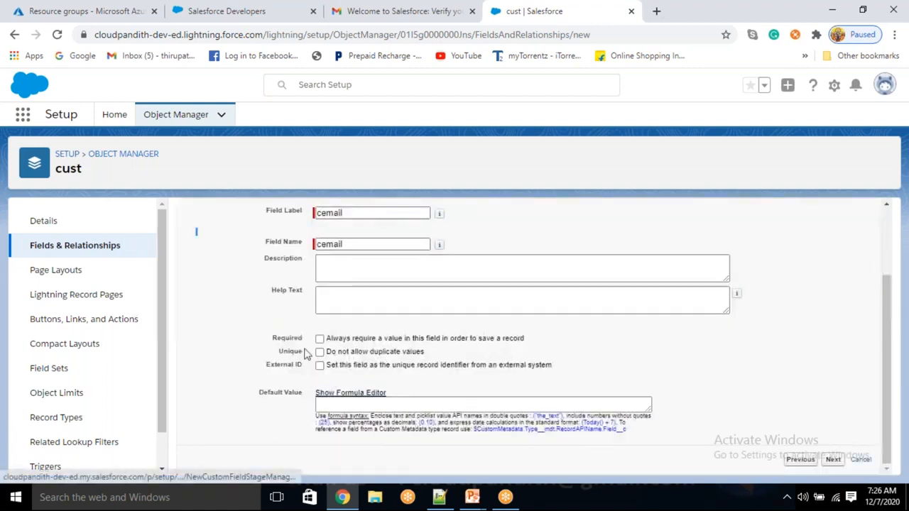
{"action": "left_click", "coordinate": [356, 299]}
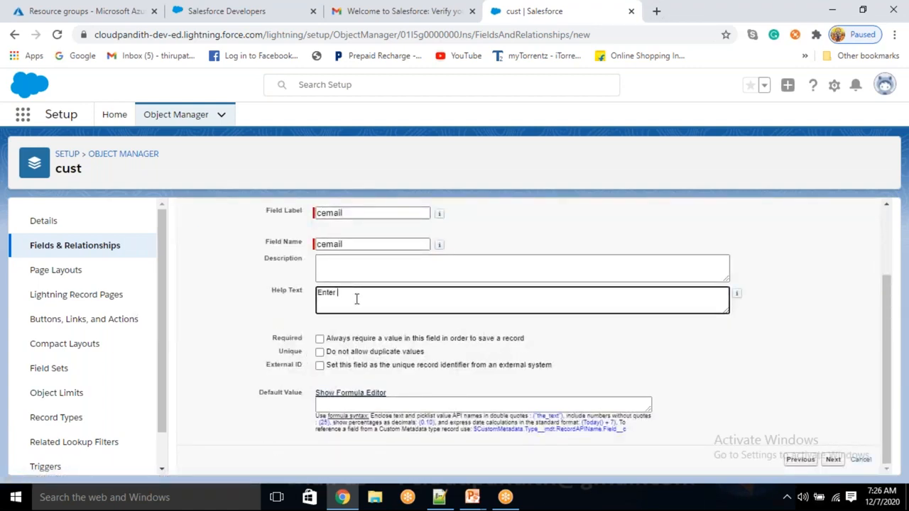
{"action": "type", "text": "Enter Cloudpandith mail ID"}
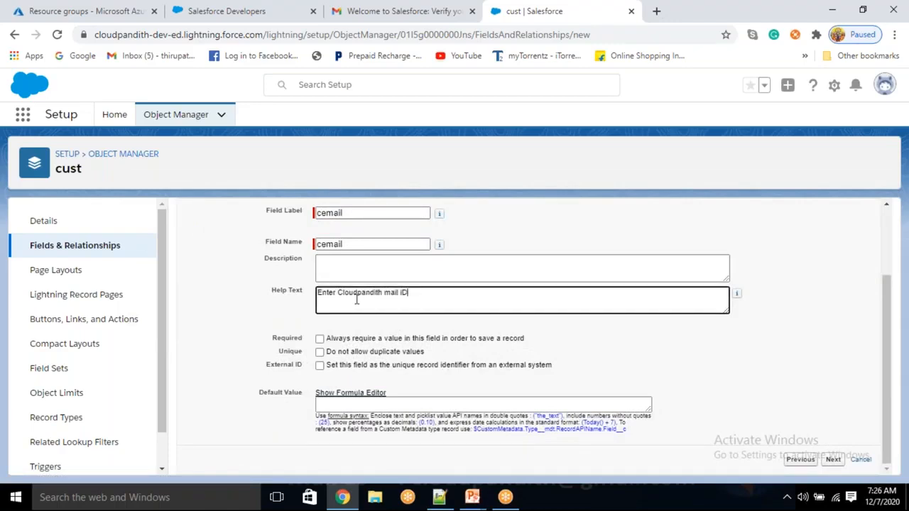
{"action": "type", "text": "D"}
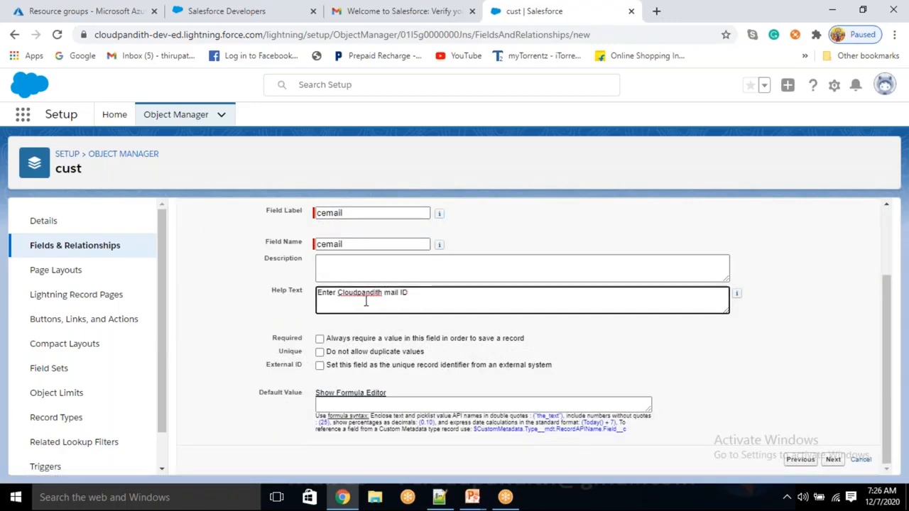
{"action": "left_click", "coordinate": [833, 460]}
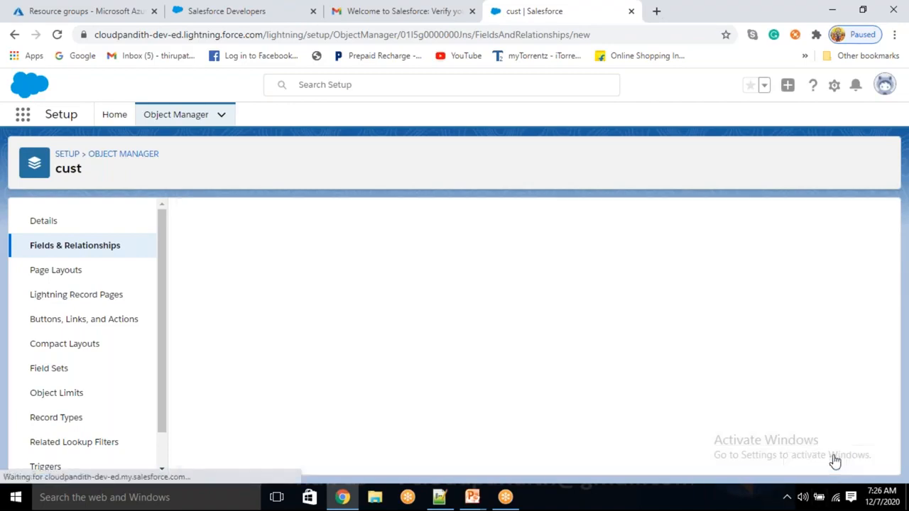
{"action": "scroll", "coordinate": [621, 384], "scroll_direction": "down", "scroll_amount": 6}
{"action": "scroll", "coordinate": [621, 385], "scroll_direction": "down", "scroll_amount": 2}
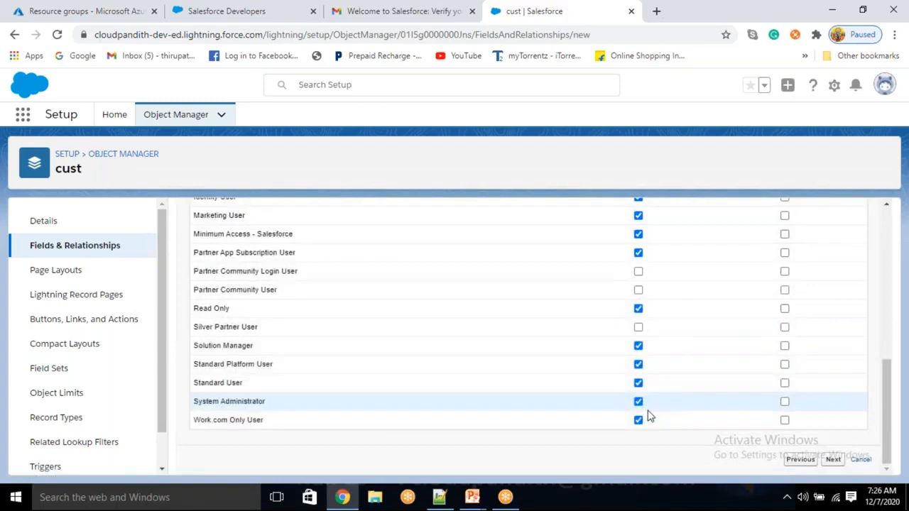
{"action": "left_click", "coordinate": [832, 460]}
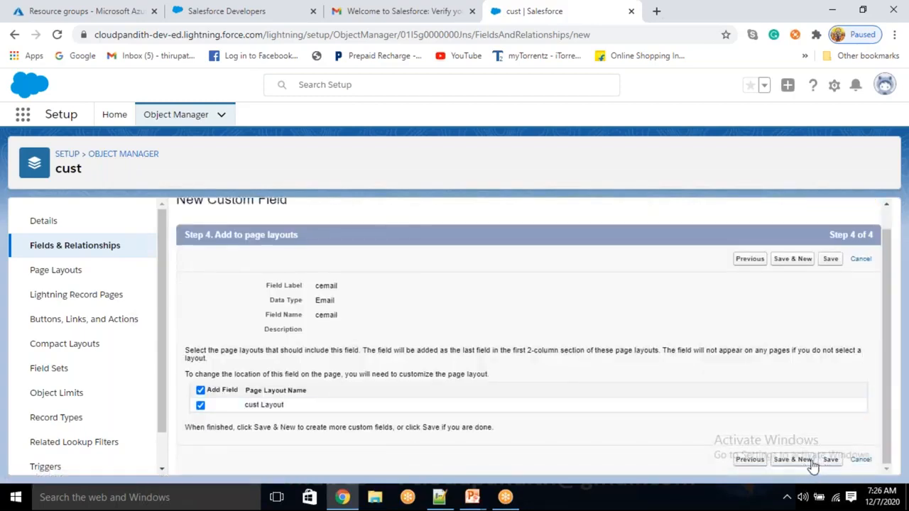
{"action": "left_click", "coordinate": [830, 460]}
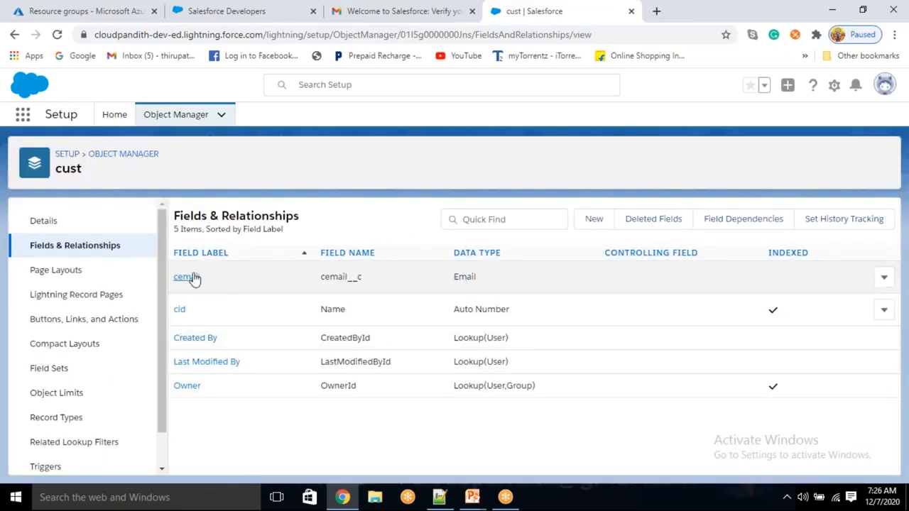
- From Setup Home, search Quick Find for tabs and open User Interface > Tabs
{"action": "left_click", "coordinate": [103, 118]}
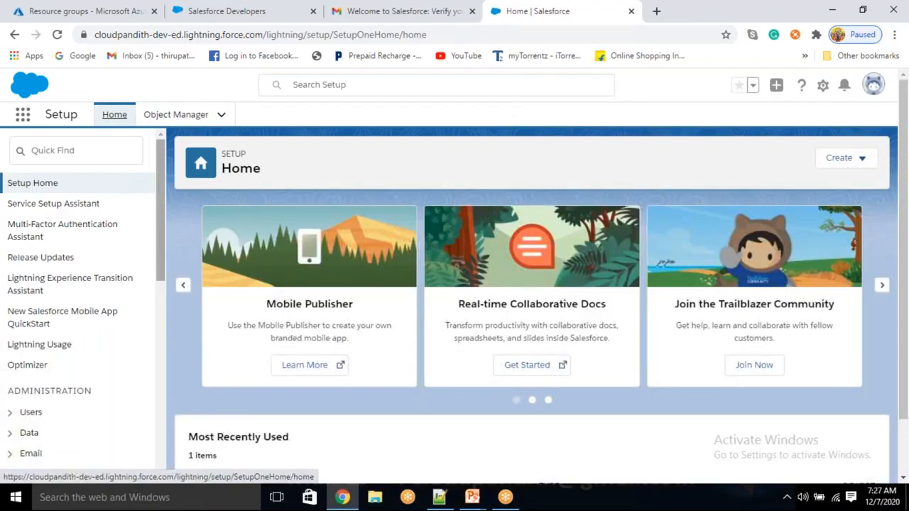
{"action": "left_click", "coordinate": [82, 152]}
{"action": "type", "text": "tab"}
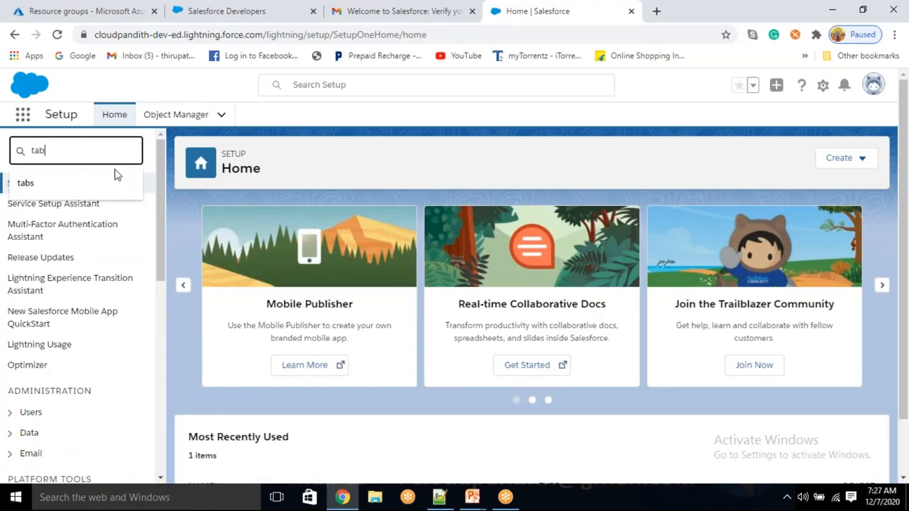
{"action": "left_click", "coordinate": [63, 183]}
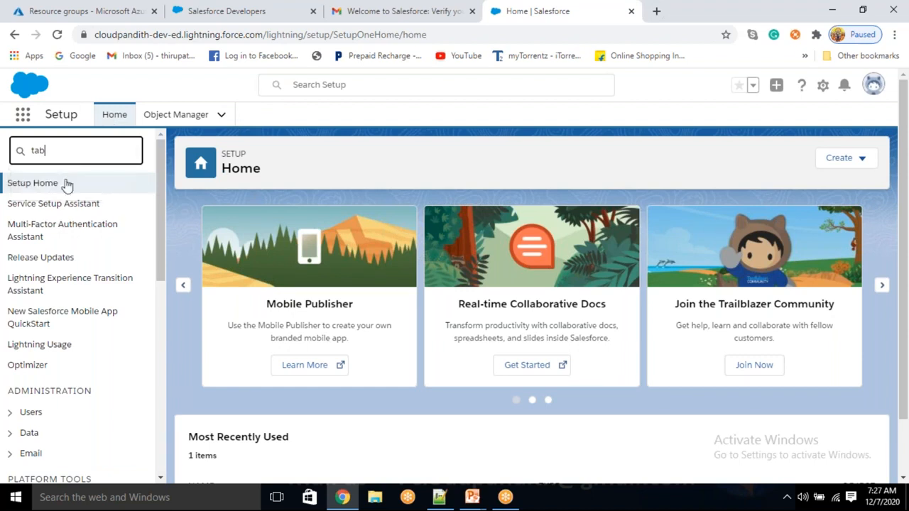
{"action": "scroll", "coordinate": [66, 183], "scroll_direction": "down", "scroll_amount": 1}
{"action": "scroll", "coordinate": [39, 226], "scroll_direction": "up", "scroll_amount": 1}
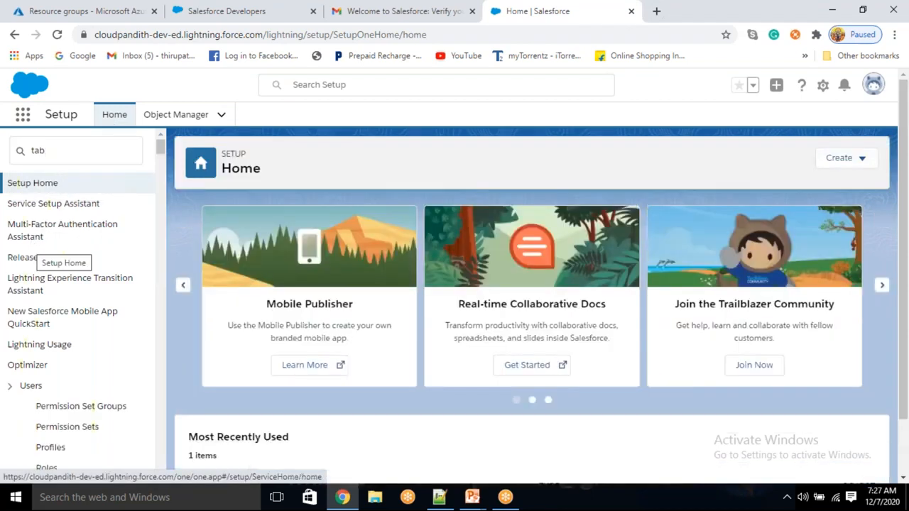
{"action": "left_click", "coordinate": [62, 157]}
{"action": "left_click", "coordinate": [45, 226]}
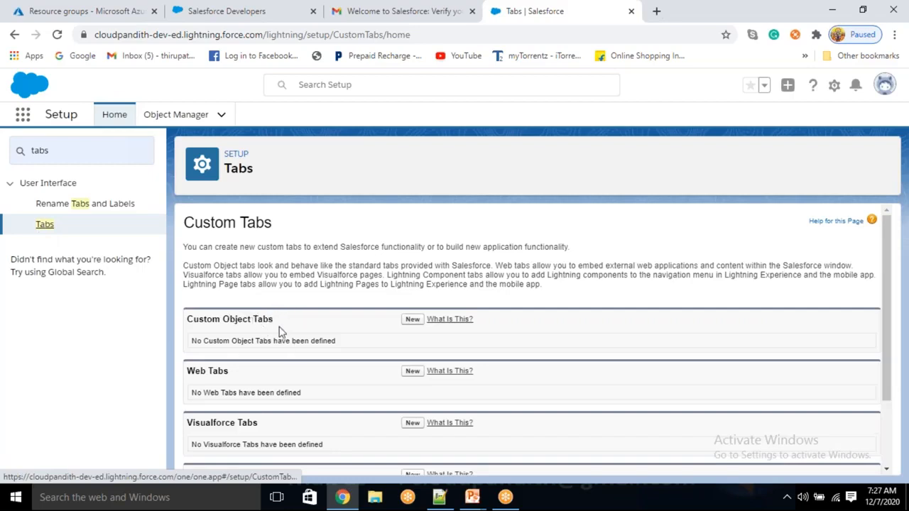
- Create a Bank-style custom object tab for cust with default visibility and apps
{"action": "left_click", "coordinate": [413, 320]}
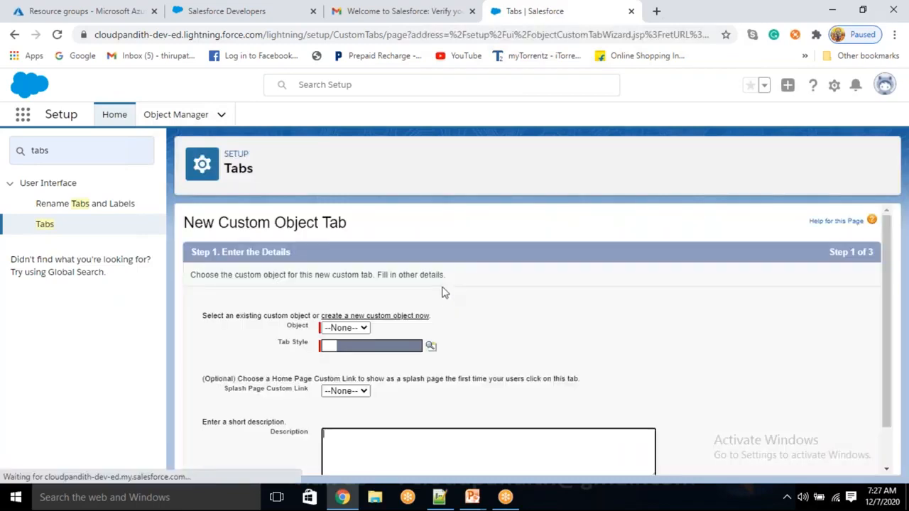
{"action": "left_click", "coordinate": [364, 328]}
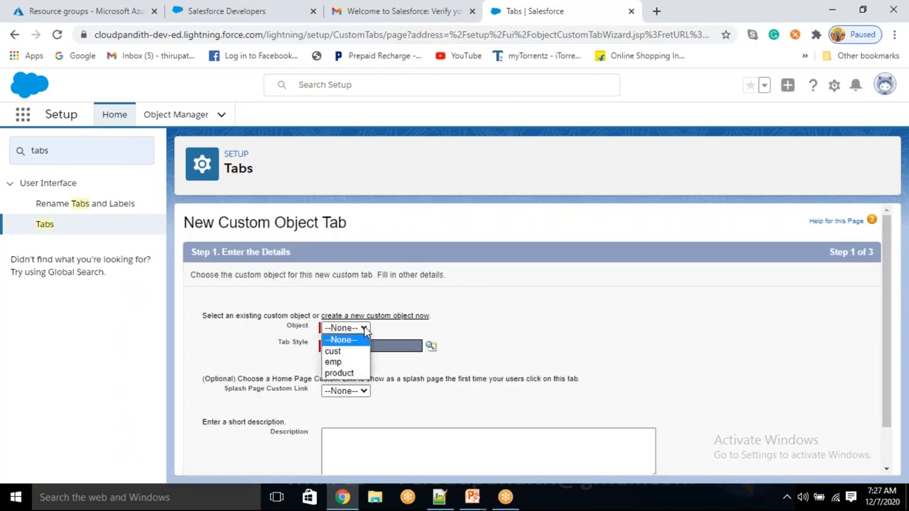
{"action": "left_click", "coordinate": [332, 352]}
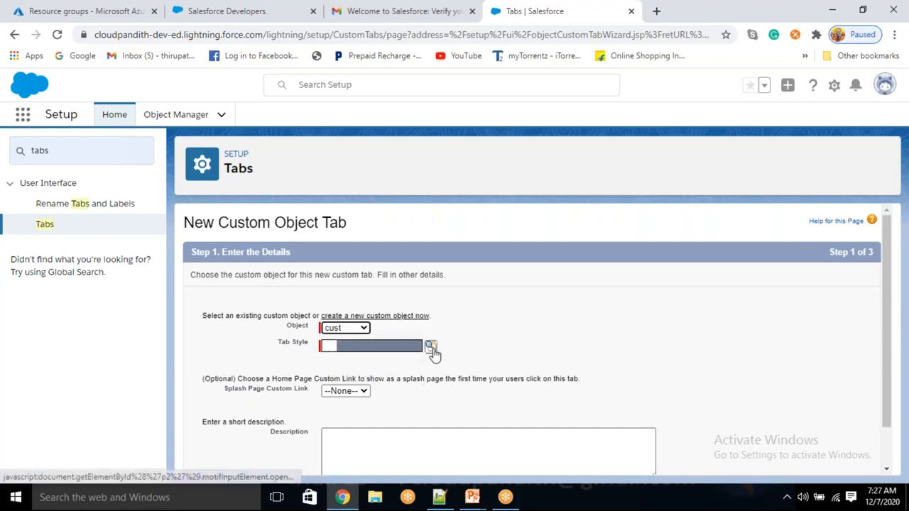
{"action": "left_click", "coordinate": [430, 346]}
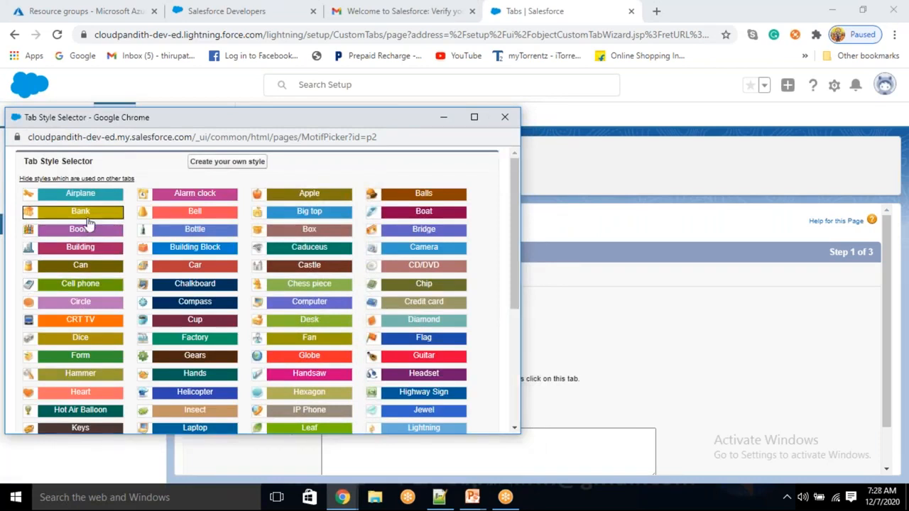
{"action": "left_click", "coordinate": [88, 219]}
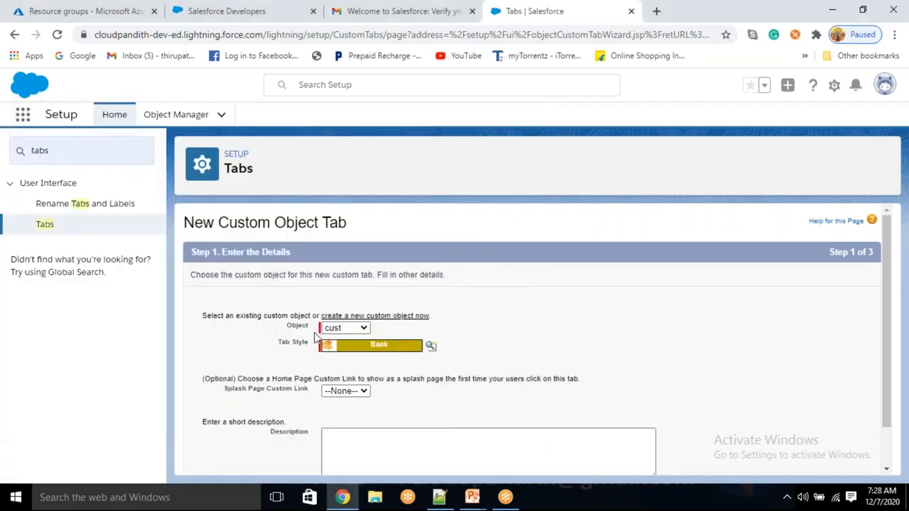
{"action": "scroll", "coordinate": [316, 340], "scroll_direction": "down", "scroll_amount": 2}
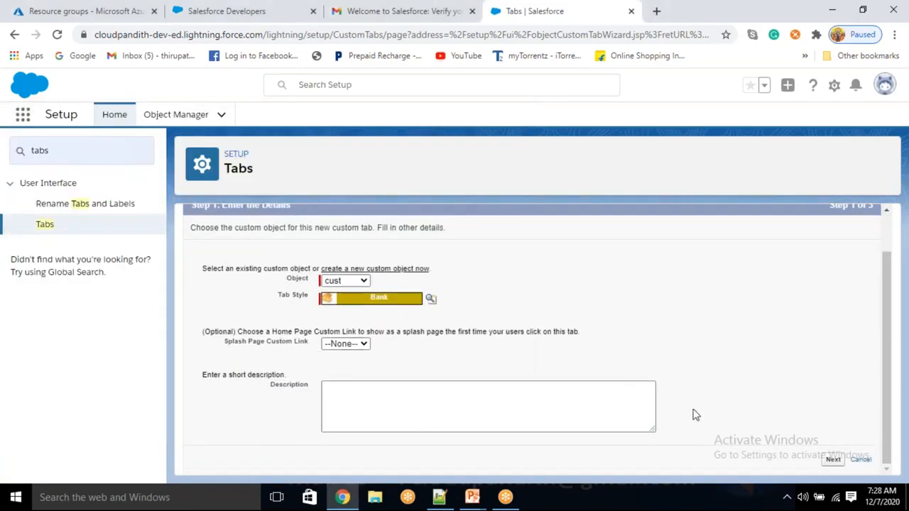
{"action": "left_click", "coordinate": [833, 460]}
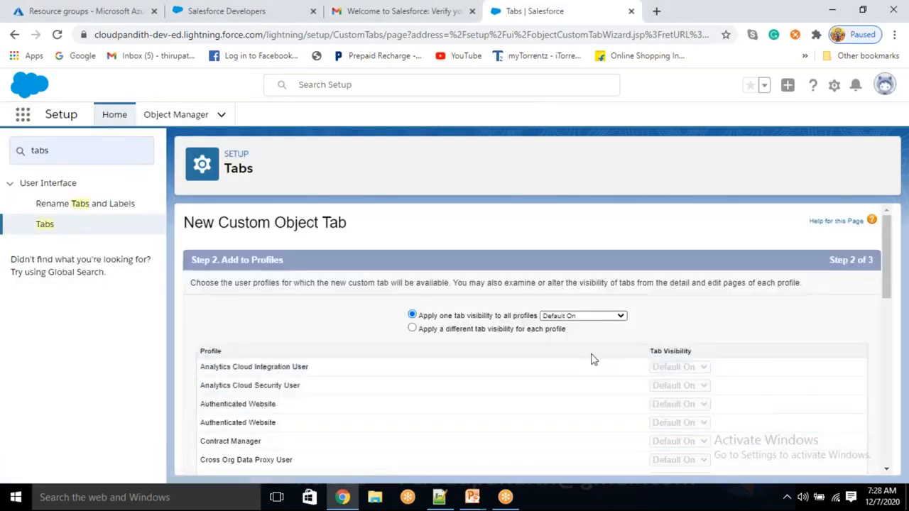
{"action": "scroll", "coordinate": [584, 359], "scroll_direction": "down", "scroll_amount": 10}
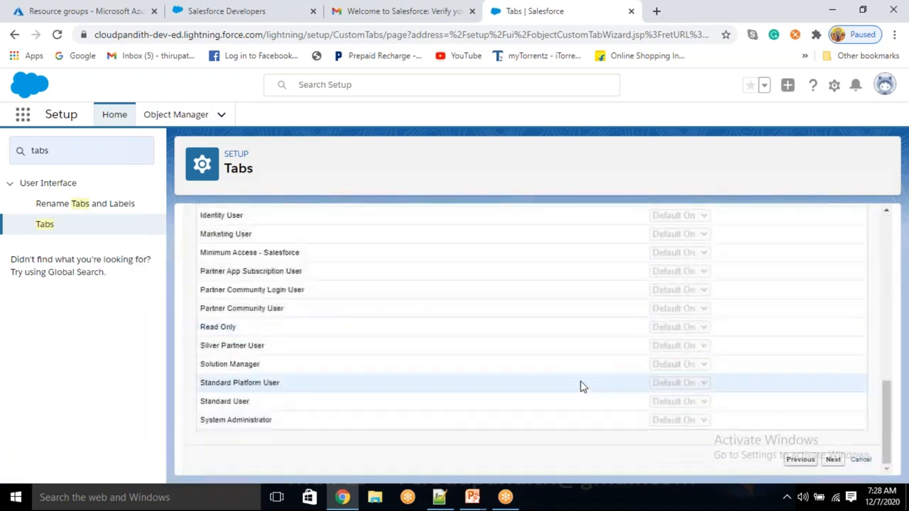
{"action": "left_click_drag", "start_coordinate": [341, 442], "coordinate": [455, 441]}
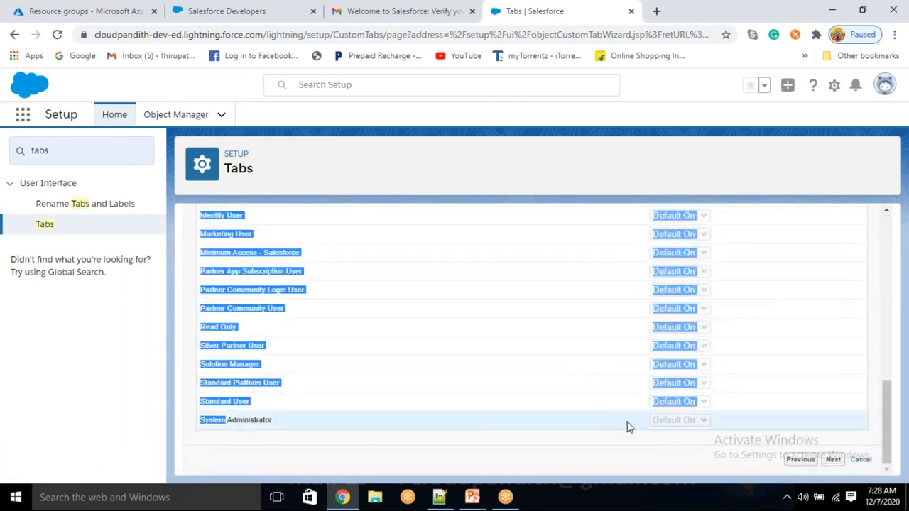
{"action": "left_click", "coordinate": [833, 460]}
{"action": "scroll", "coordinate": [581, 355], "scroll_direction": "down", "scroll_amount": 5}
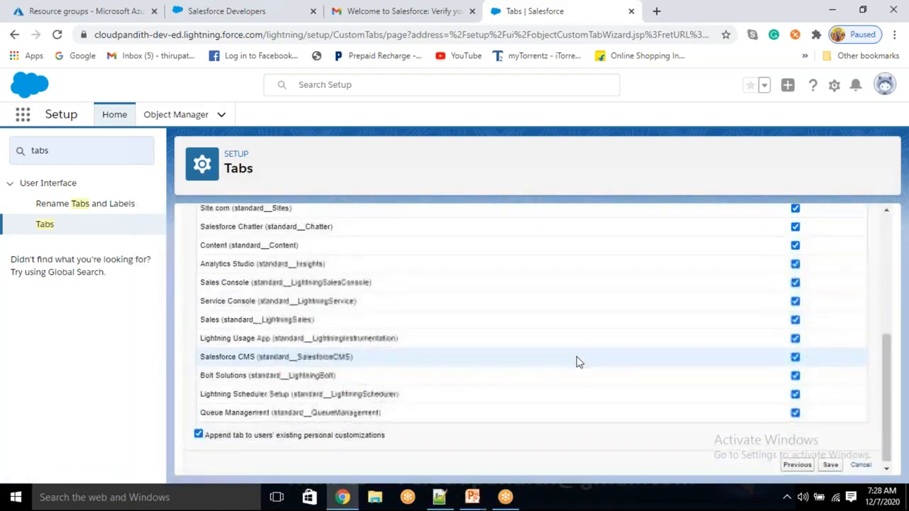
{"action": "left_click", "coordinate": [829, 459]}
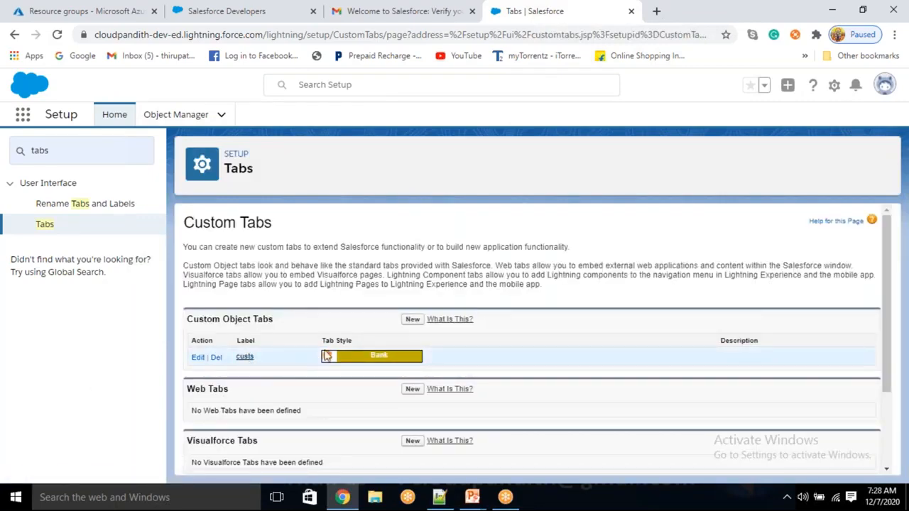
- Create a Bank-style custom object tab for emp the same way
{"action": "left_click", "coordinate": [412, 320]}
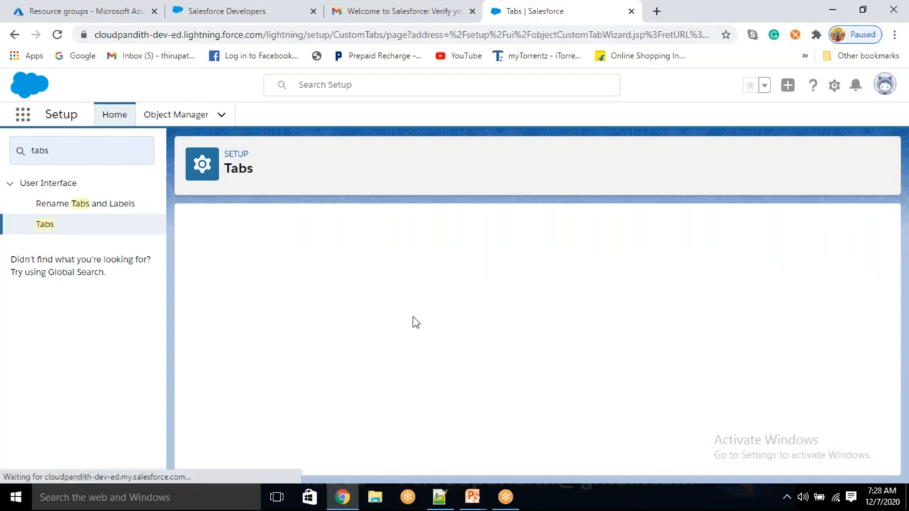
{"action": "left_click", "coordinate": [363, 329]}
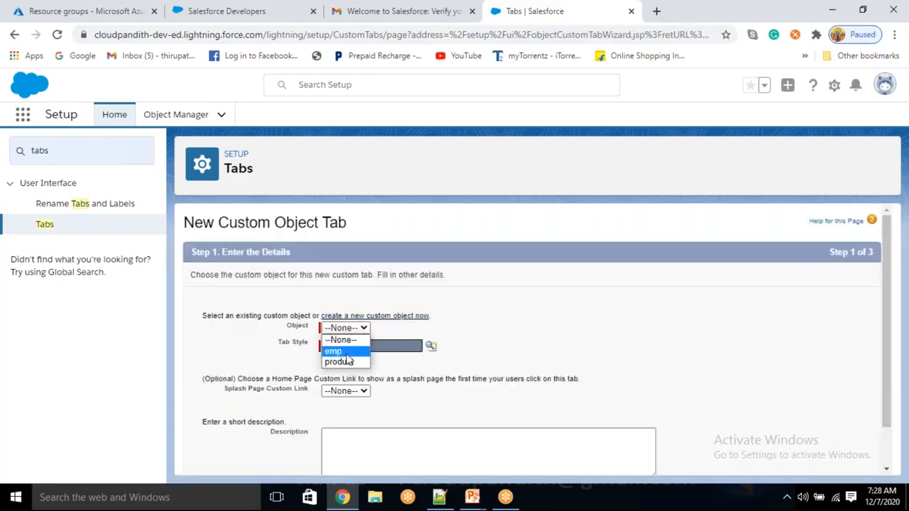
{"action": "left_click", "coordinate": [346, 355]}
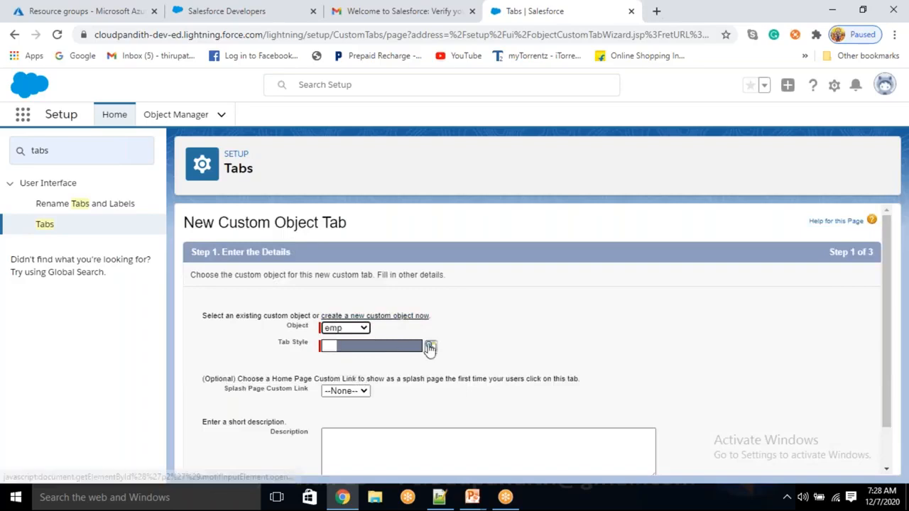
{"action": "left_click", "coordinate": [431, 345]}
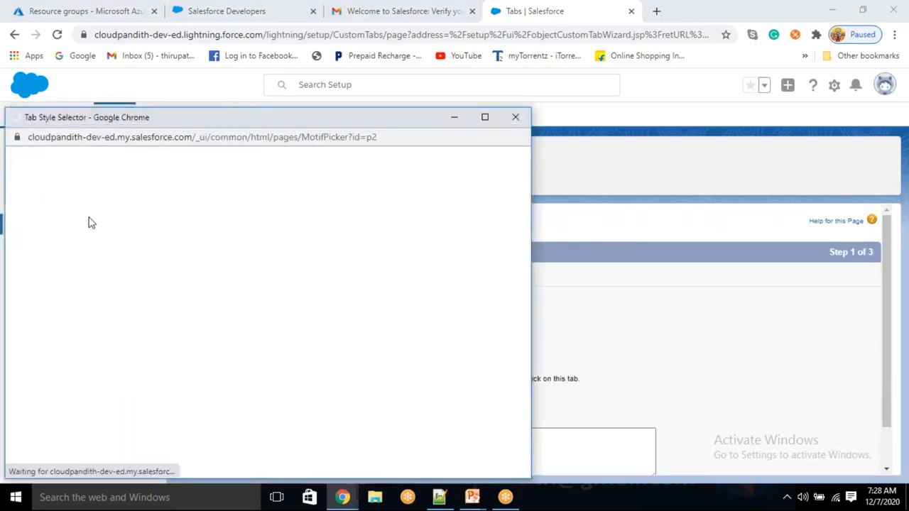
{"action": "left_click", "coordinate": [80, 210]}
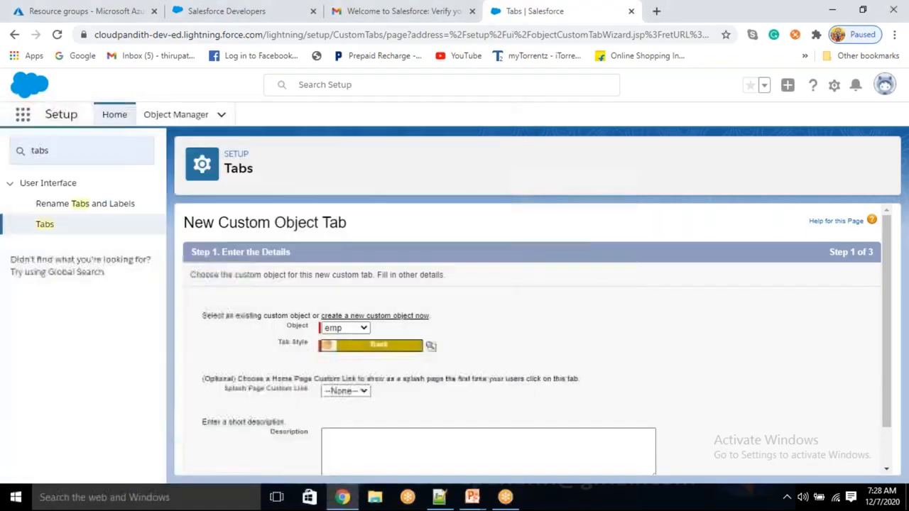
{"action": "scroll", "coordinate": [844, 437], "scroll_direction": "down", "scroll_amount": 1}
{"action": "left_click", "coordinate": [832, 460]}
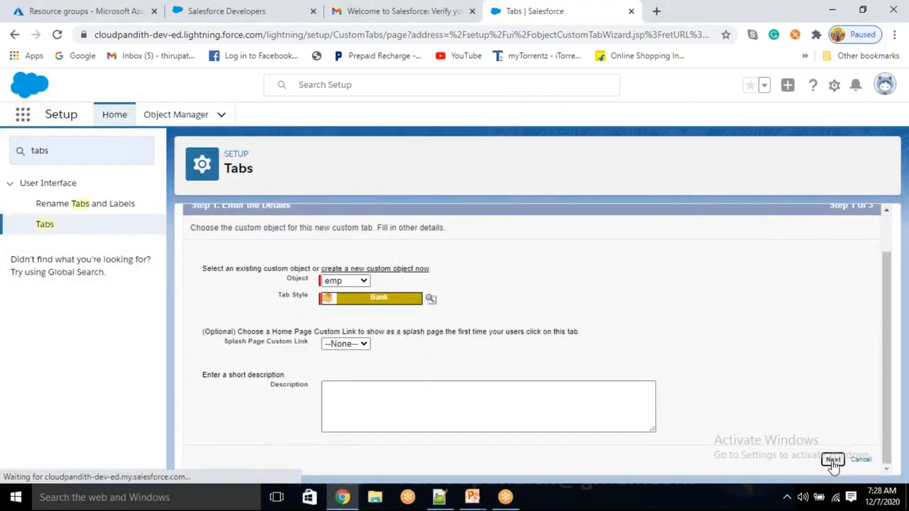
{"action": "scroll", "coordinate": [835, 448], "scroll_direction": "down", "scroll_amount": 8}
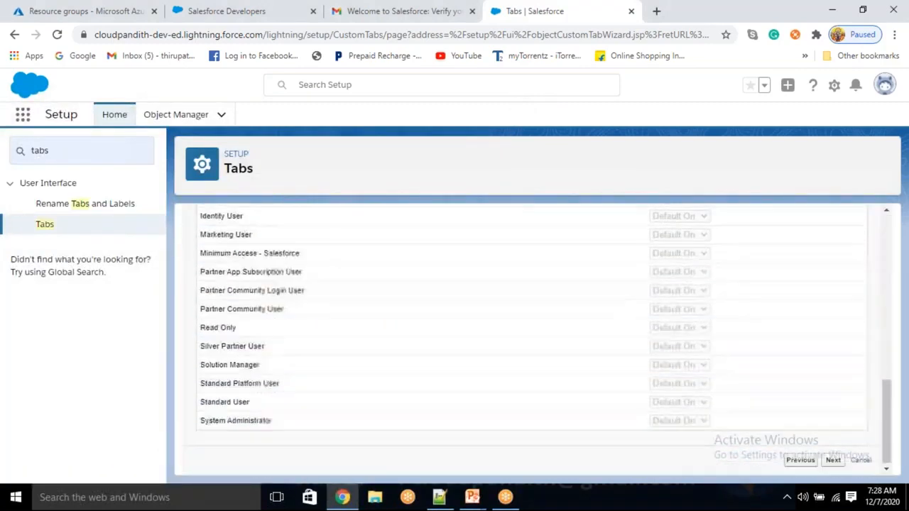
{"action": "left_click", "coordinate": [832, 460]}
{"action": "scroll", "coordinate": [818, 432], "scroll_direction": "down", "scroll_amount": 5}
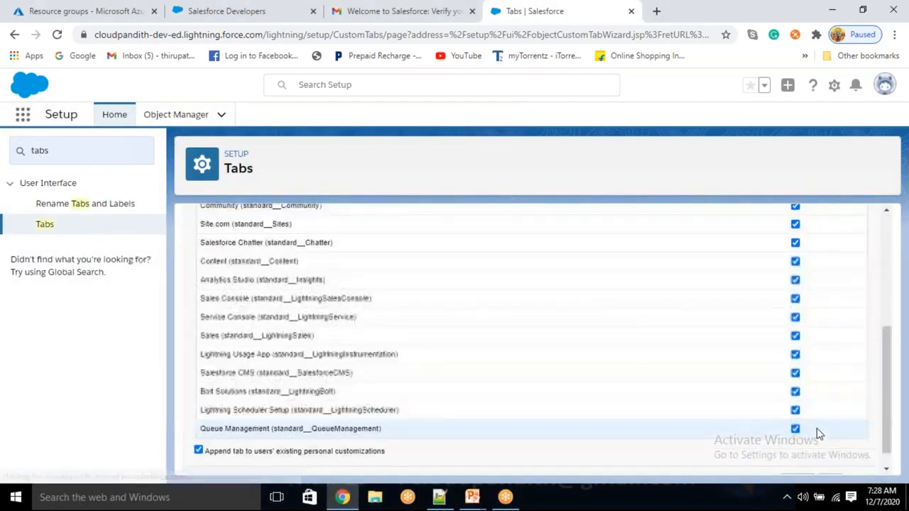
{"action": "left_click", "coordinate": [832, 461]}
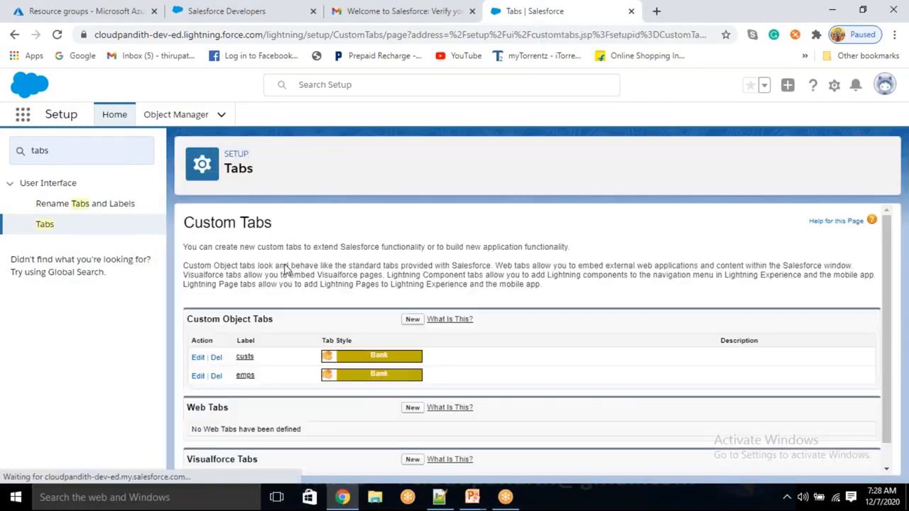
{"action": "left_click", "coordinate": [413, 318]}
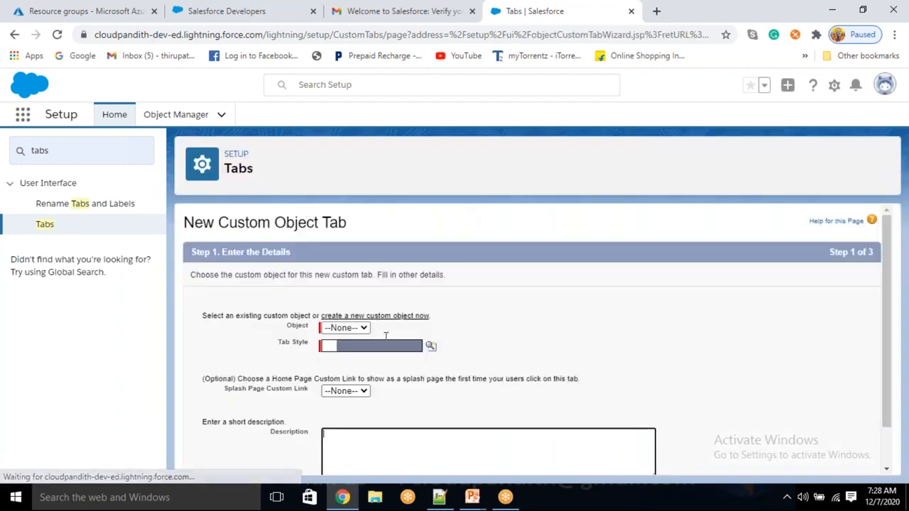
- Create a Bank-style custom object tab for product with default visibility and apps
{"action": "left_click", "coordinate": [363, 327]}
{"action": "left_click", "coordinate": [345, 353]}
{"action": "left_click", "coordinate": [431, 346]}
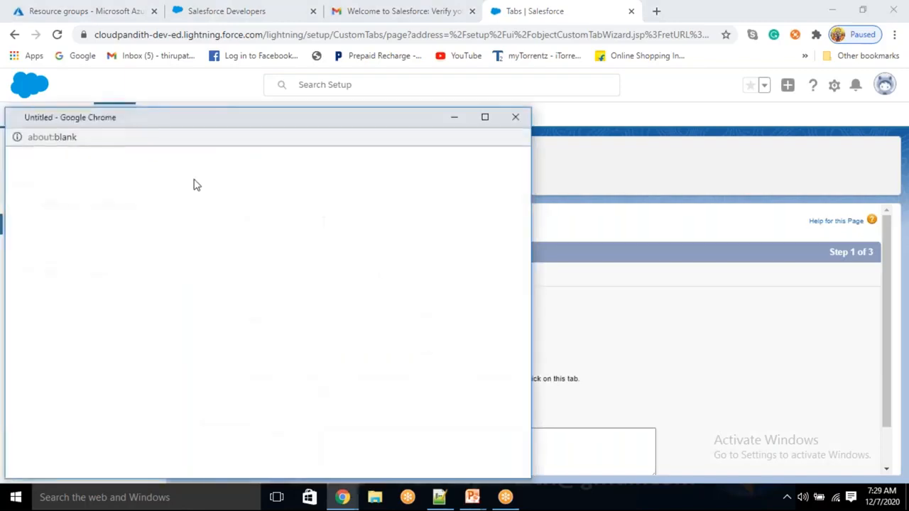
{"action": "left_click", "coordinate": [87, 204]}
{"action": "scroll", "coordinate": [710, 412], "scroll_direction": "down", "scroll_amount": 2}
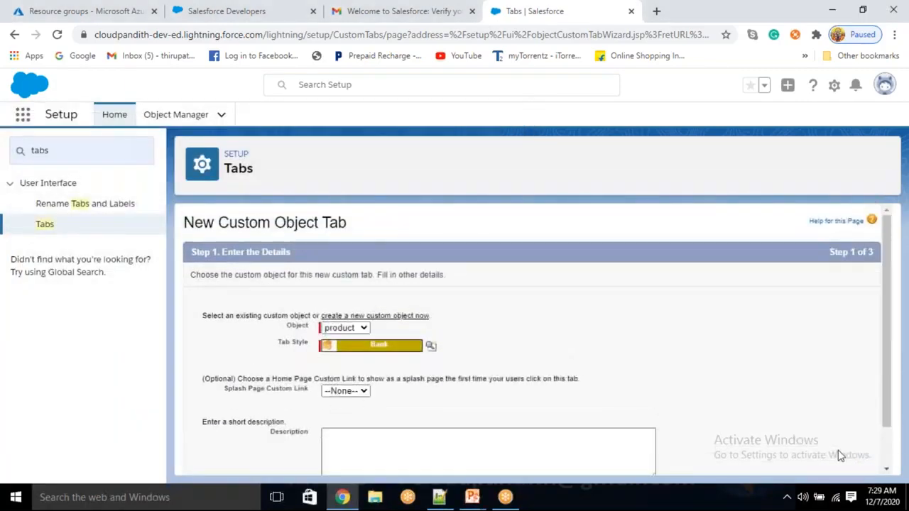
{"action": "left_click", "coordinate": [833, 460]}
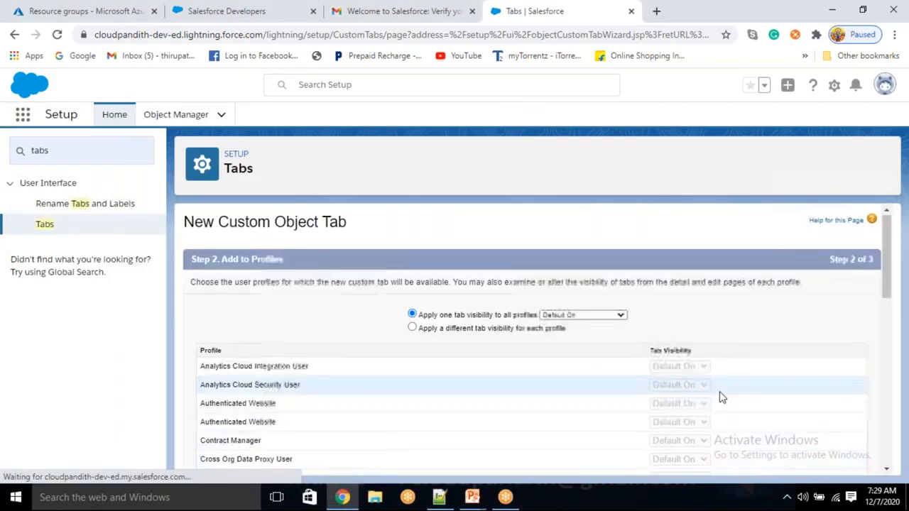
{"action": "scroll", "coordinate": [714, 404], "scroll_direction": "down", "scroll_amount": 10}
{"action": "left_click", "coordinate": [833, 460]}
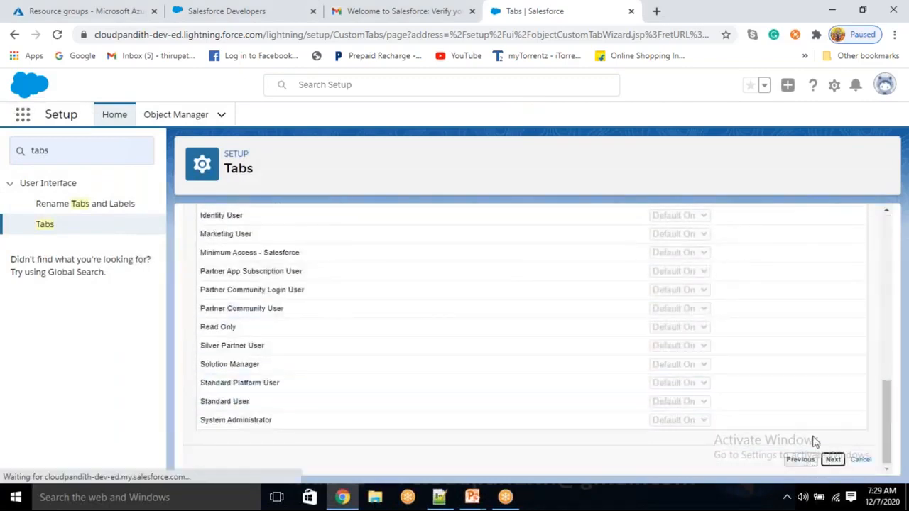
{"action": "scroll", "coordinate": [756, 426], "scroll_direction": "down", "scroll_amount": 5}
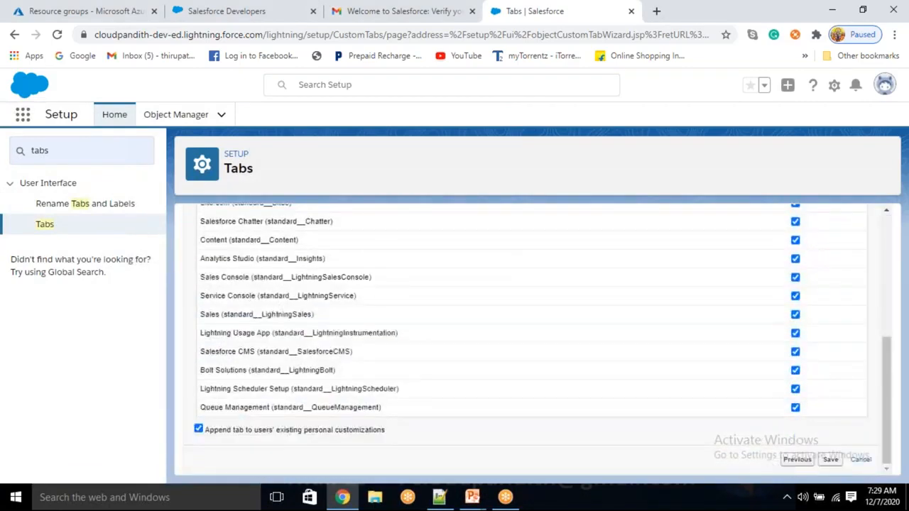
{"action": "left_click", "coordinate": [830, 459]}
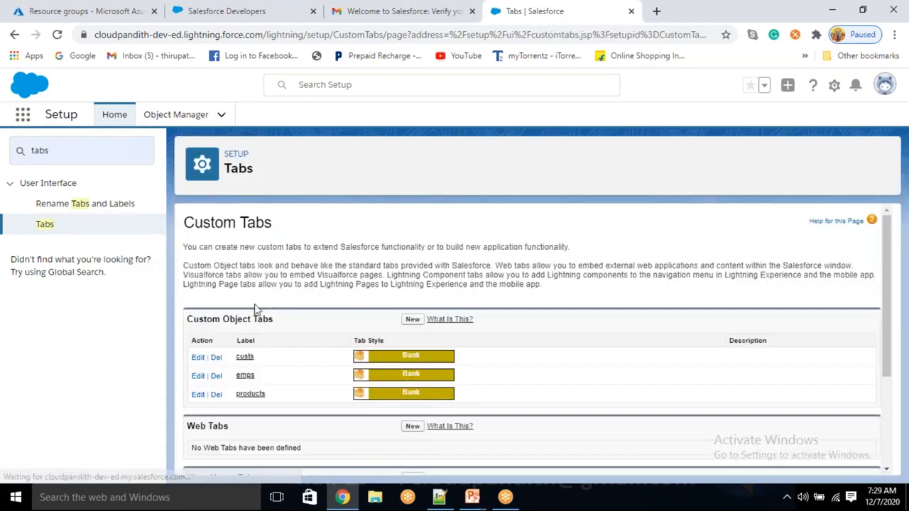
- Search the App Launcher for 'product' and open the products item
{"action": "left_click", "coordinate": [23, 118]}
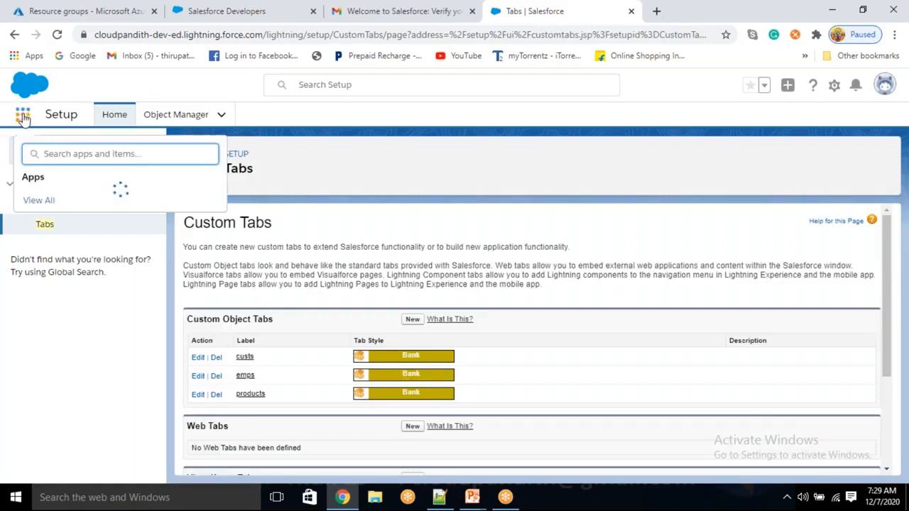
{"action": "type", "text": "cust"}
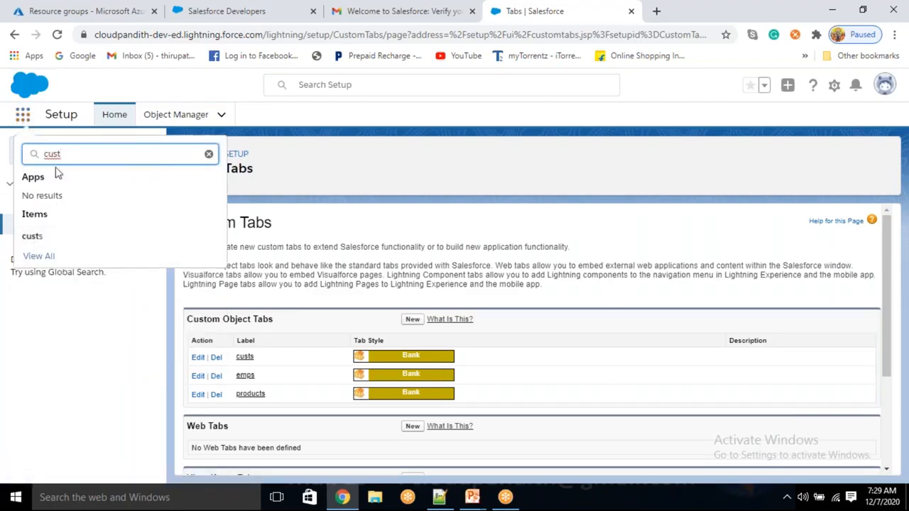
{"action": "key", "text": "ctrl+a"}
{"action": "type", "text": "em,p"}
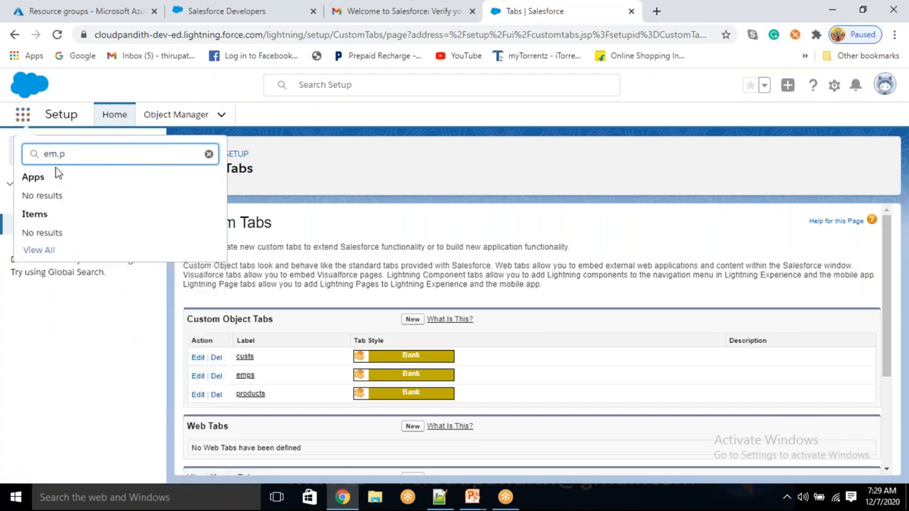
{"action": "key", "text": "BackSpace"}
{"action": "key", "text": "BackSpace"}
{"action": "type", "text": "p"}
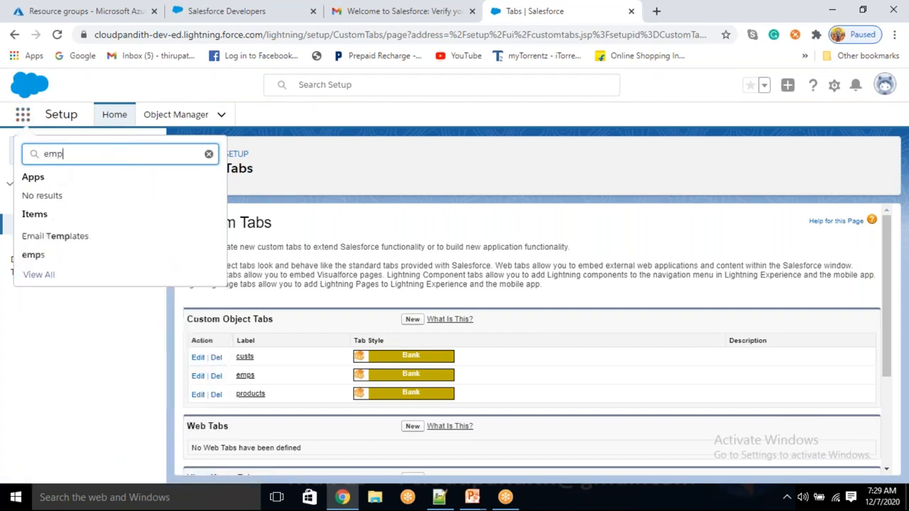
{"action": "double_click", "coordinate": [55, 156]}
{"action": "type", "text": "product"}
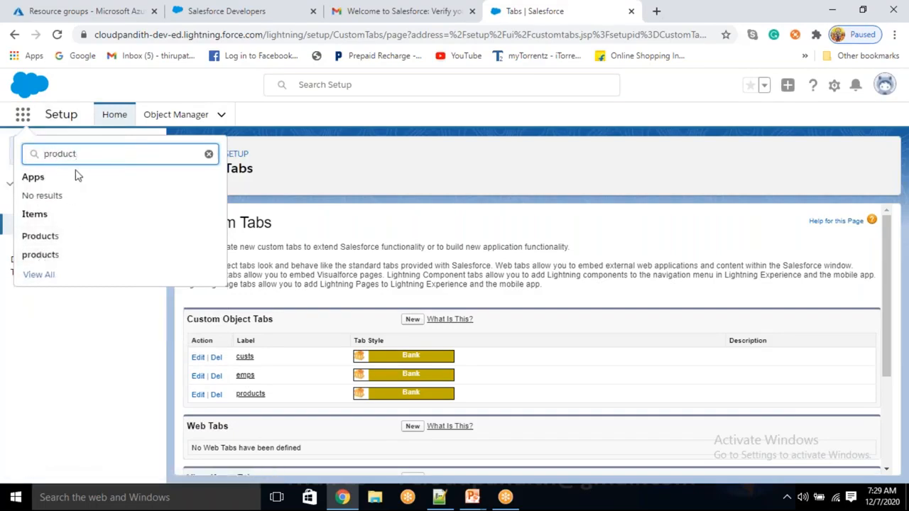
{"action": "left_click", "coordinate": [32, 263]}
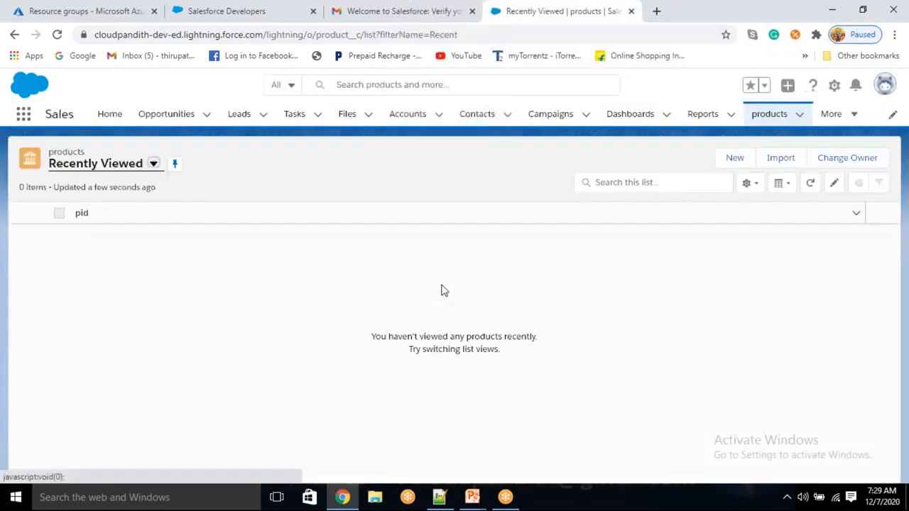
- Create product records with pname Laptop, mobile and keyboard (p-01 to p-03)
{"action": "left_click", "coordinate": [735, 159]}
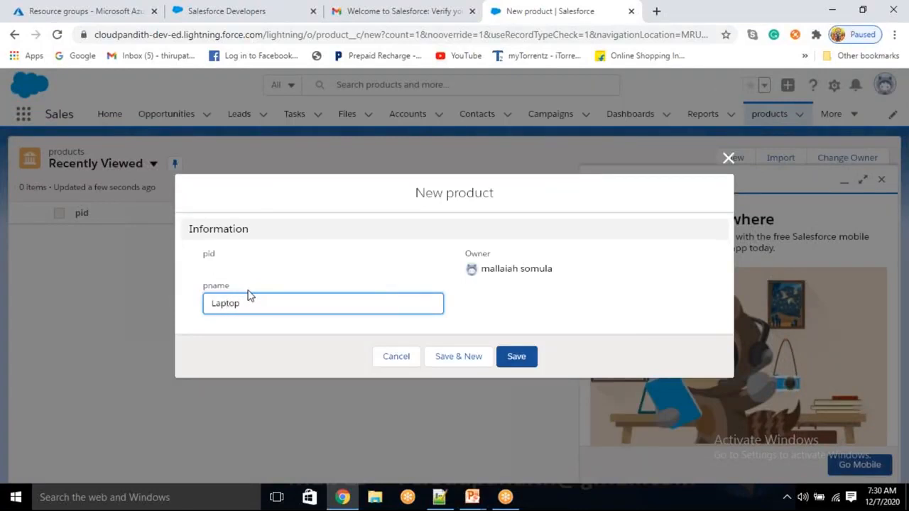
{"action": "left_click", "coordinate": [459, 357]}
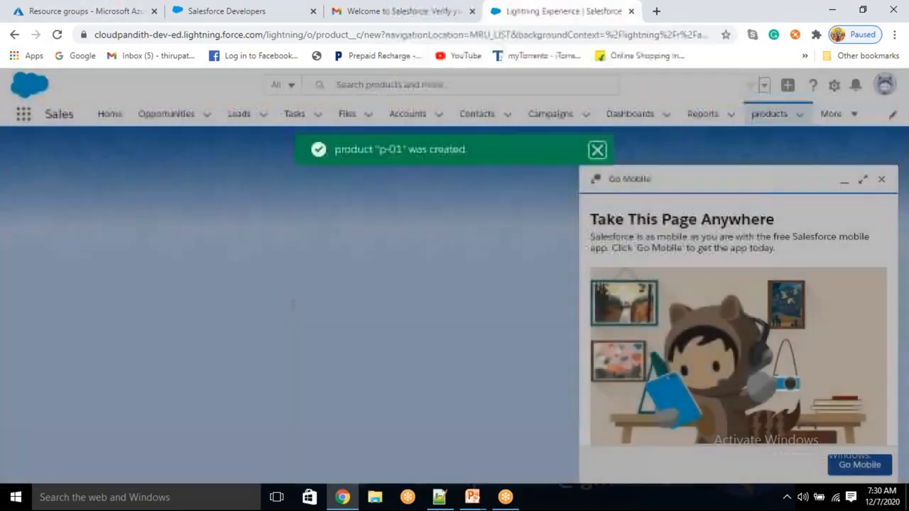
{"action": "type", "text": "mobile"}
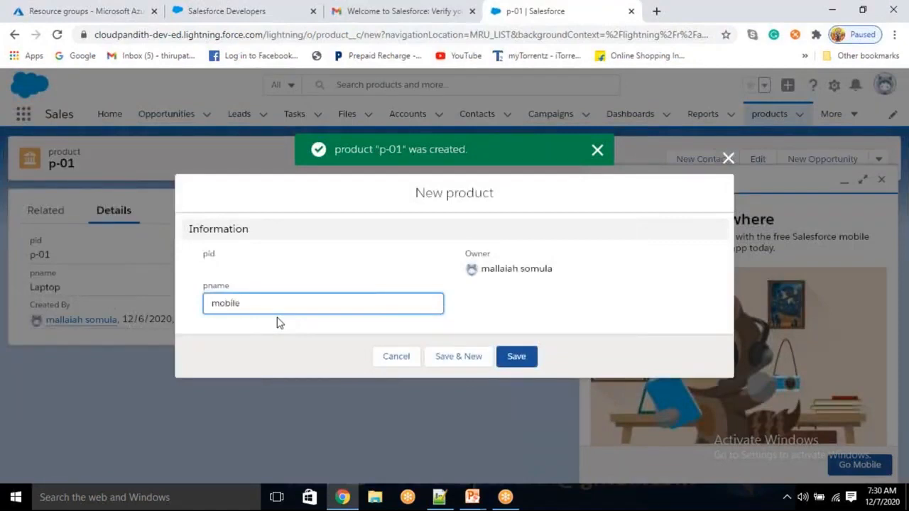
{"action": "left_click", "coordinate": [458, 356]}
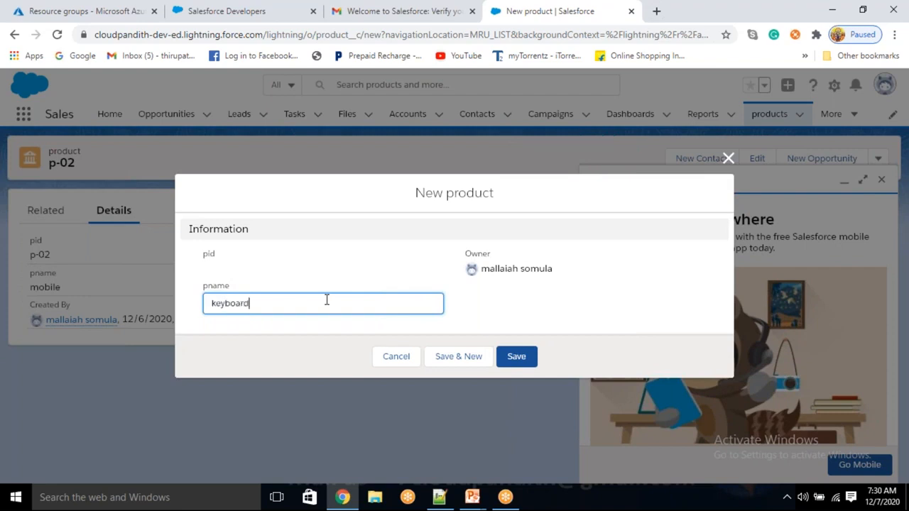
{"action": "left_click", "coordinate": [517, 356]}
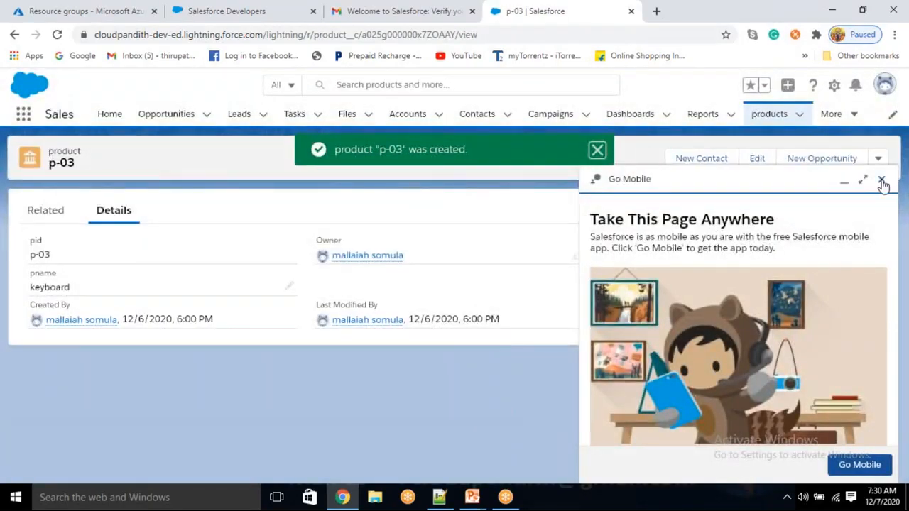
- Review the p-03 record's details, then return to the products list
{"action": "left_click", "coordinate": [882, 180]}
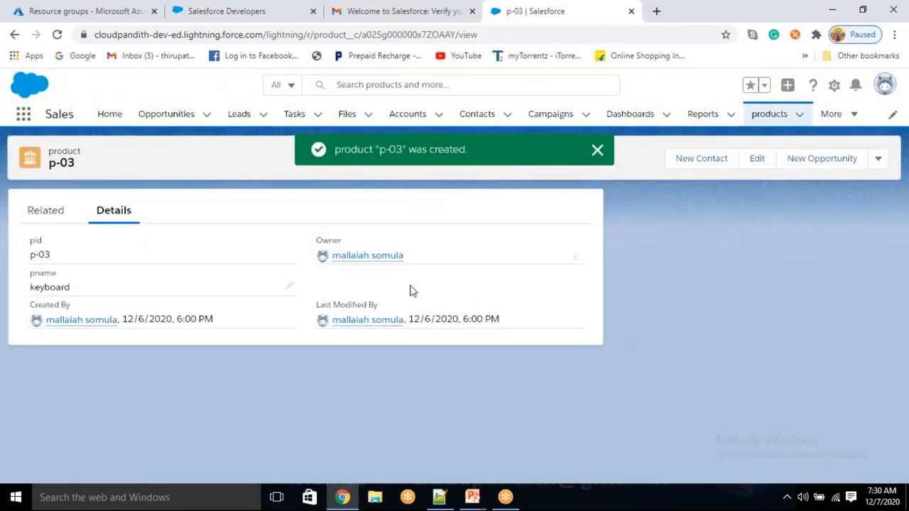
{"action": "left_click", "coordinate": [42, 213]}
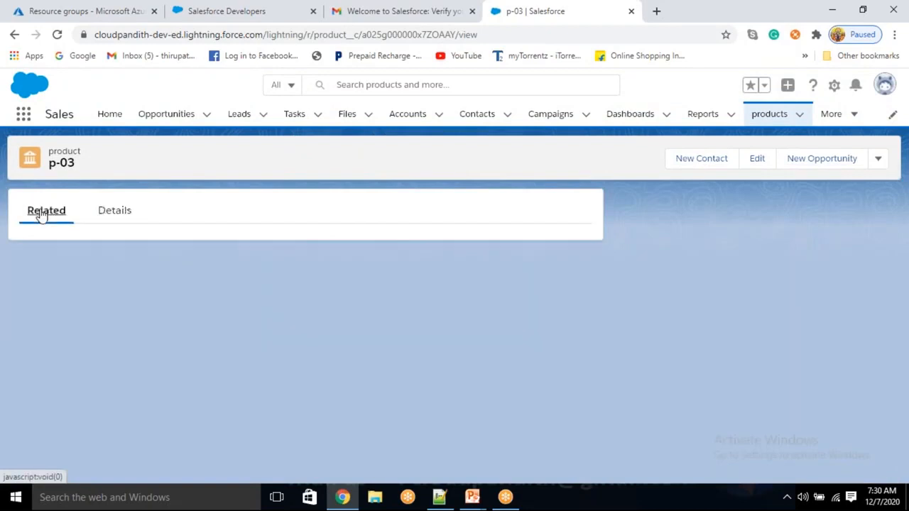
{"action": "left_click", "coordinate": [107, 211]}
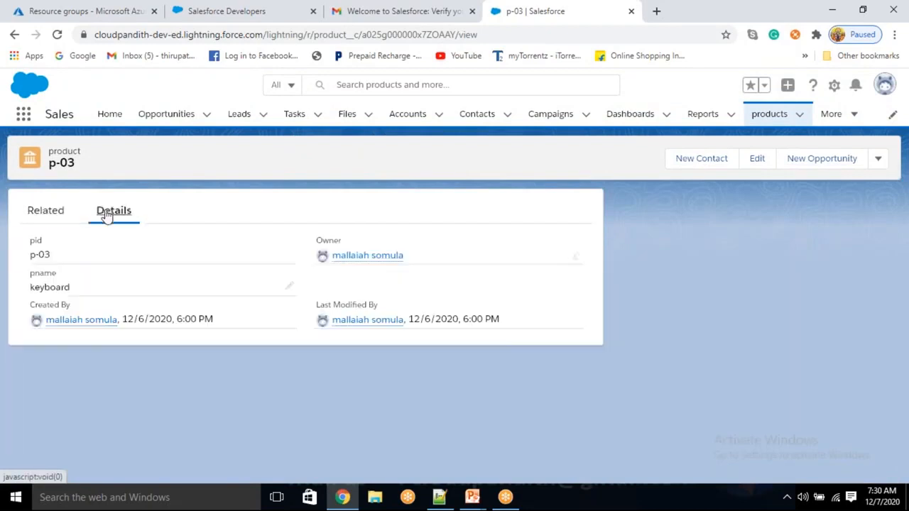
{"action": "left_click_drag", "start_coordinate": [61, 261], "coordinate": [39, 257]}
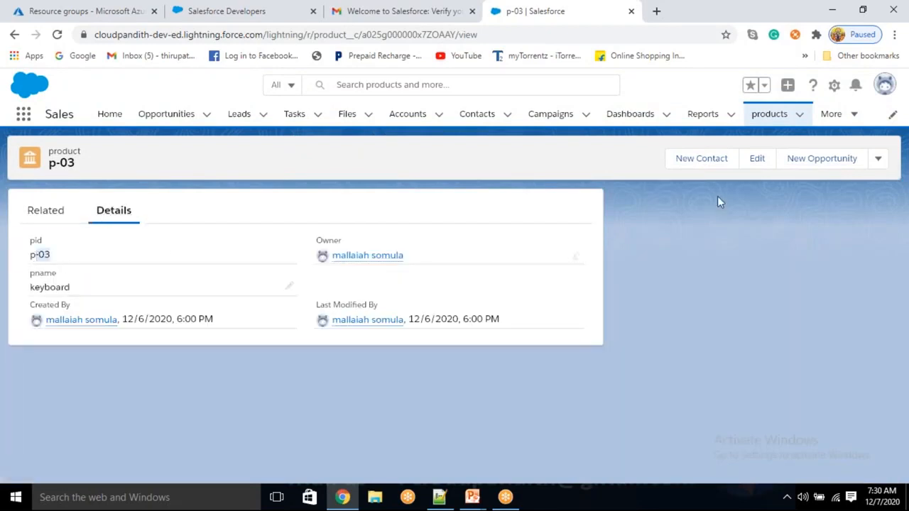
{"action": "left_click", "coordinate": [772, 115]}
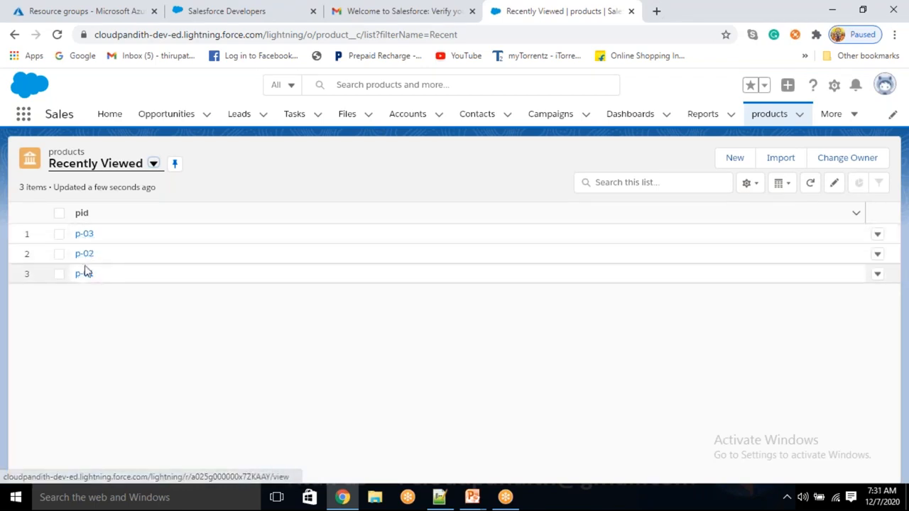
- Search the App Launcher for 'custs' and open the custs item
{"action": "left_click", "coordinate": [85, 214]}
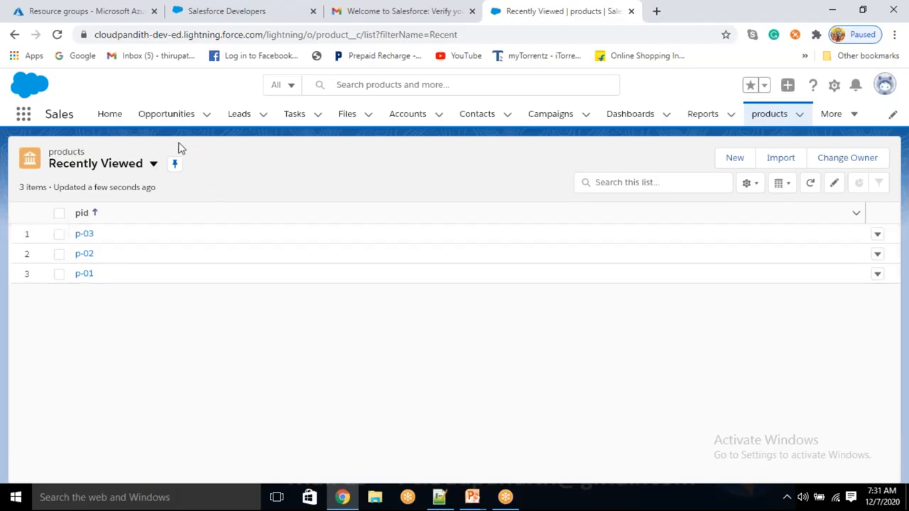
{"action": "left_click", "coordinate": [23, 116]}
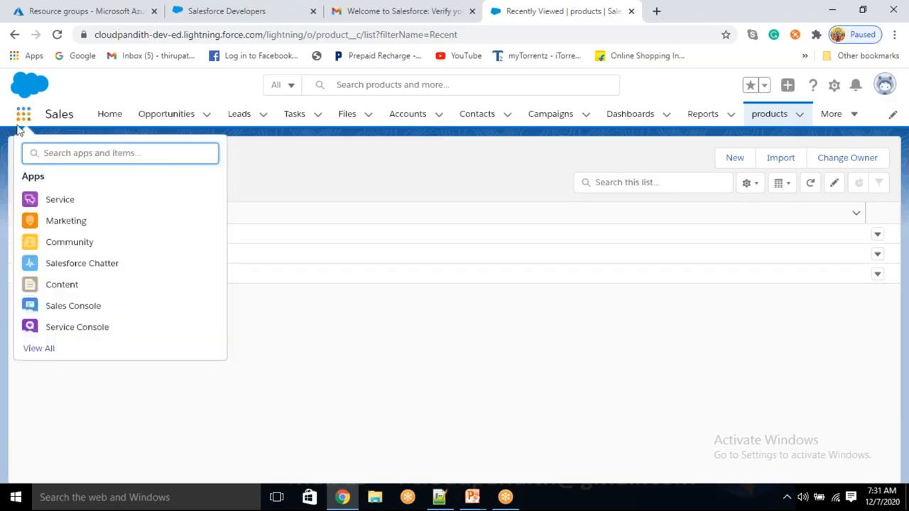
{"action": "type", "text": "custs"}
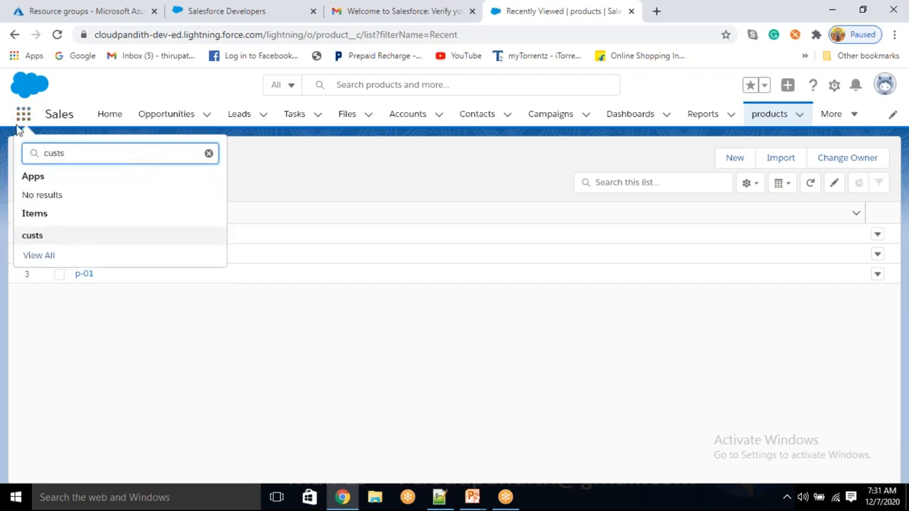
{"action": "left_click", "coordinate": [32, 240]}
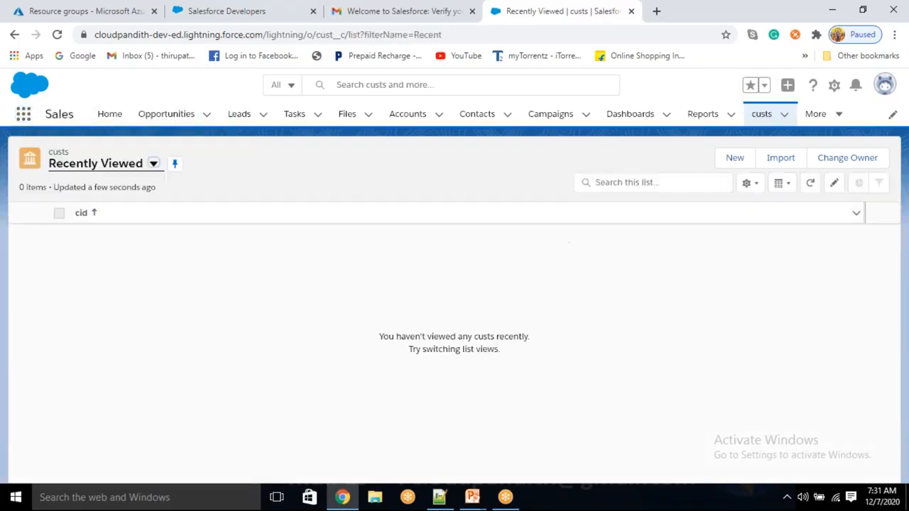
- Create cust record CP-01 with the contact's e-mail address filled in
{"action": "left_click", "coordinate": [742, 165]}
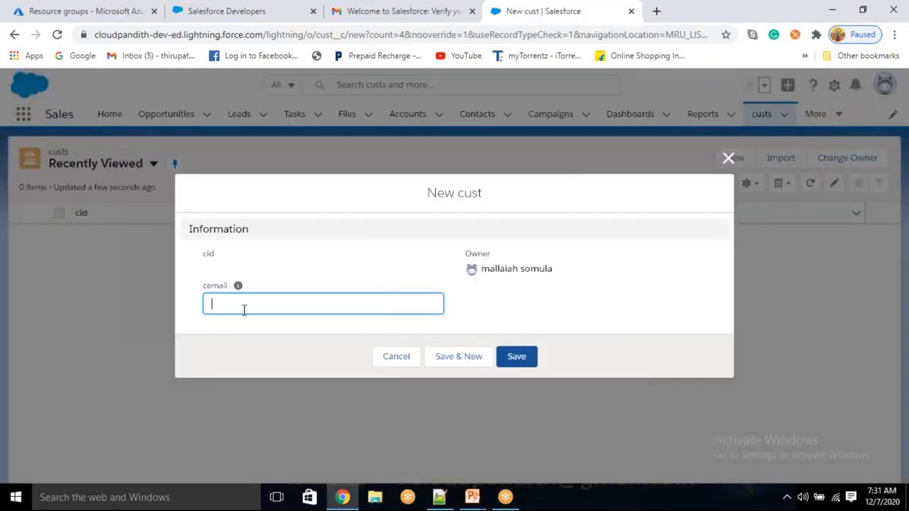
{"action": "mouse_move", "coordinate": [239, 286]}
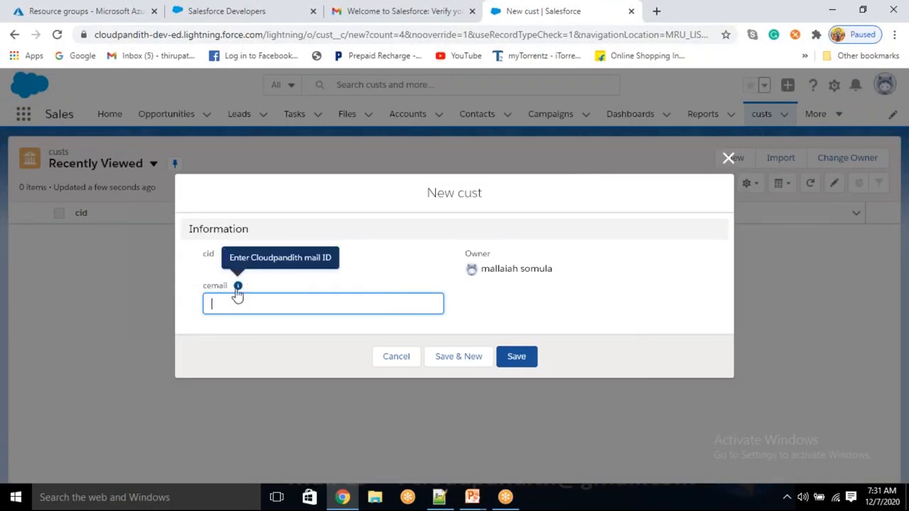
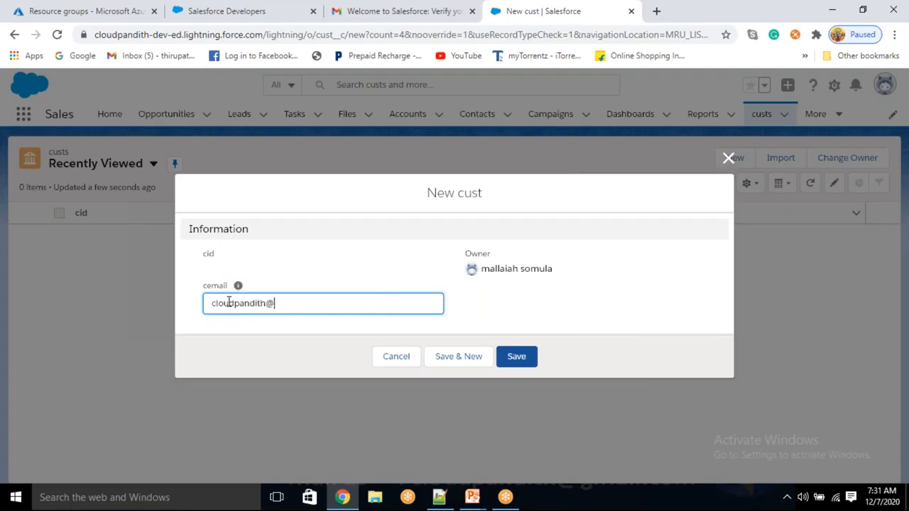
{"action": "left_click", "coordinate": [470, 357]}
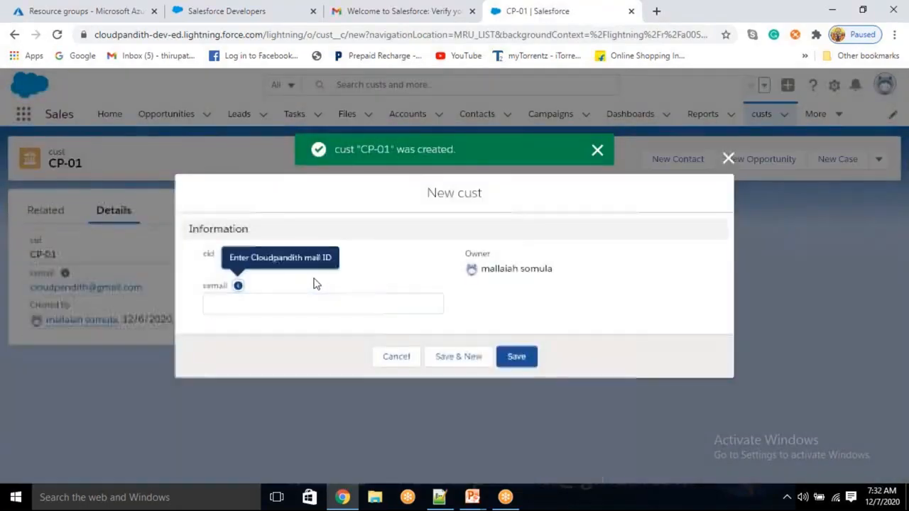
- Create cust records CP-02 and CP-03, reusing the same e-mail address for each
{"action": "left_click", "coordinate": [251, 311]}
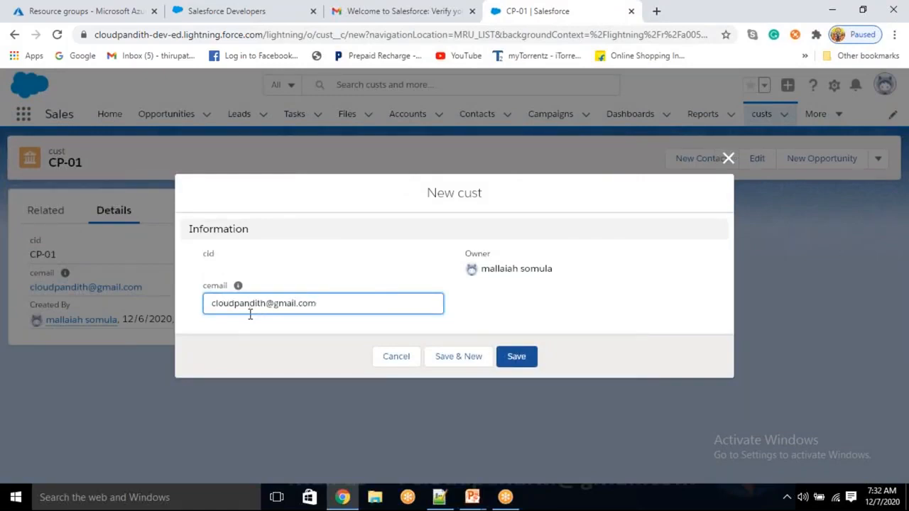
{"action": "key", "text": "ctrl+a"}
{"action": "key", "text": "ctrl+c"}
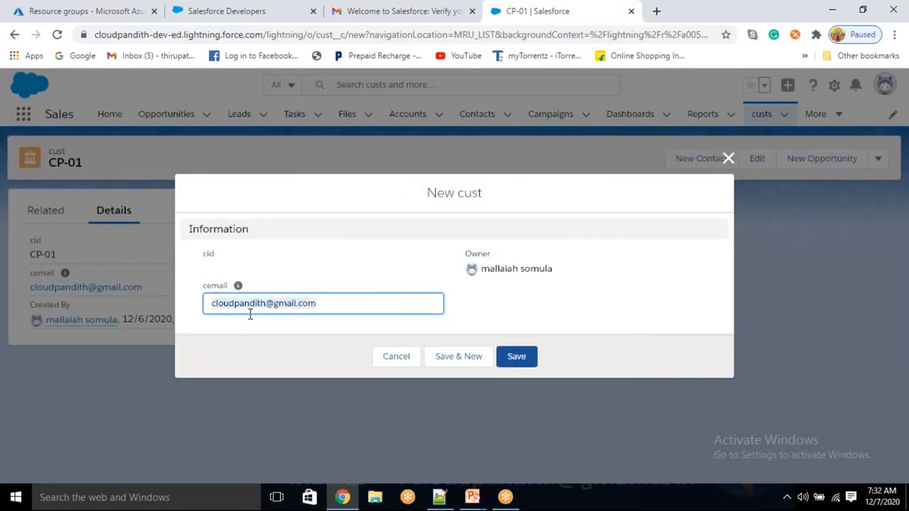
{"action": "left_click", "coordinate": [447, 356]}
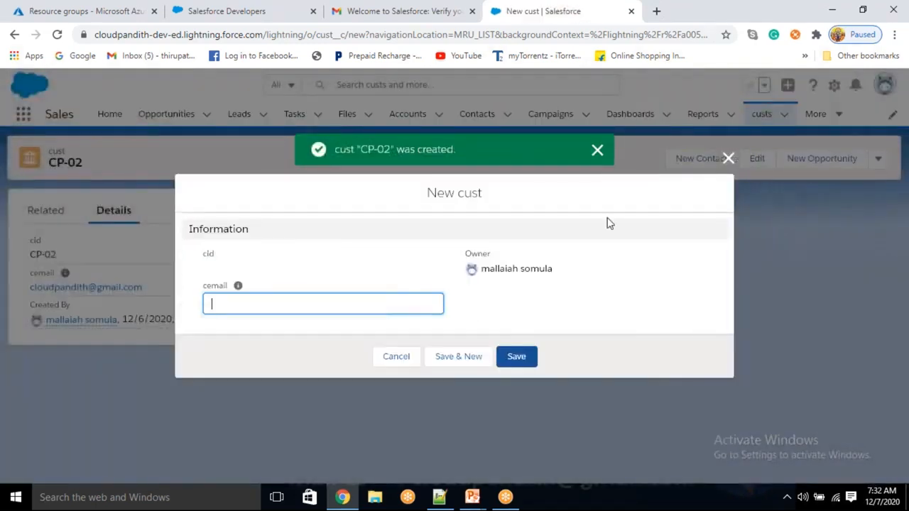
{"action": "key", "text": "ctrl+v"}
{"action": "left_click", "coordinate": [515, 356]}
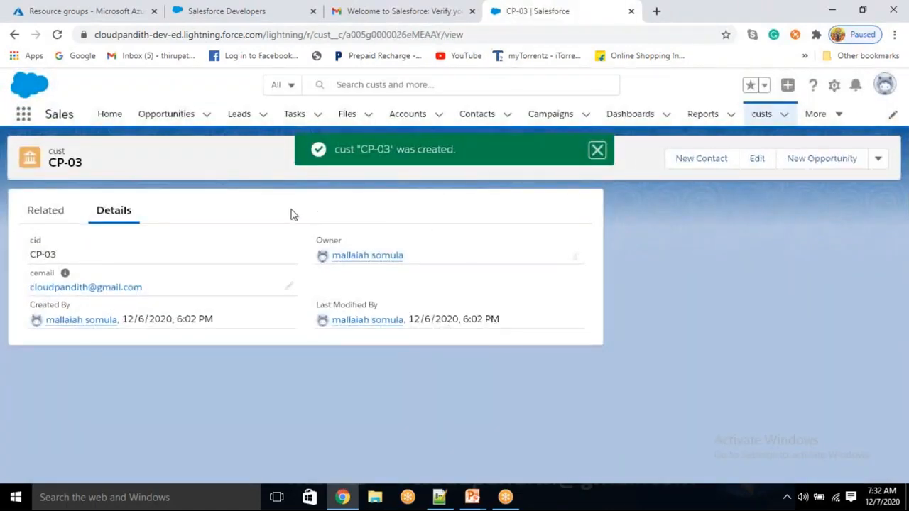
- Dismiss the CP-03 confirmation and display the custs list
{"action": "left_click", "coordinate": [599, 151]}
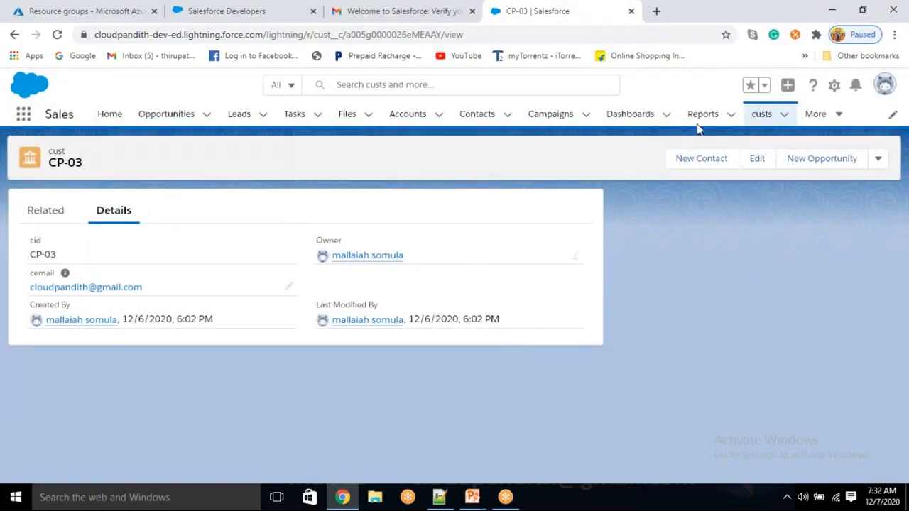
{"action": "left_click", "coordinate": [762, 115]}
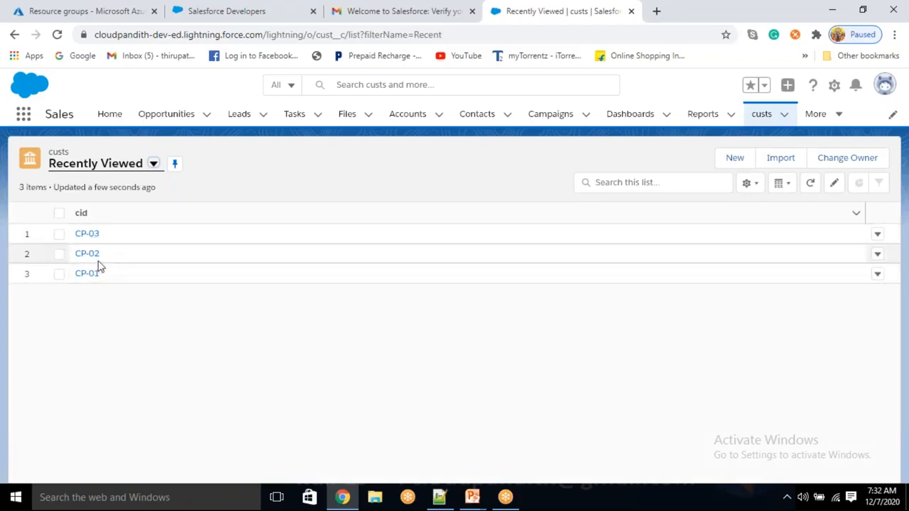
{"action": "key", "text": "alt+Tab"}
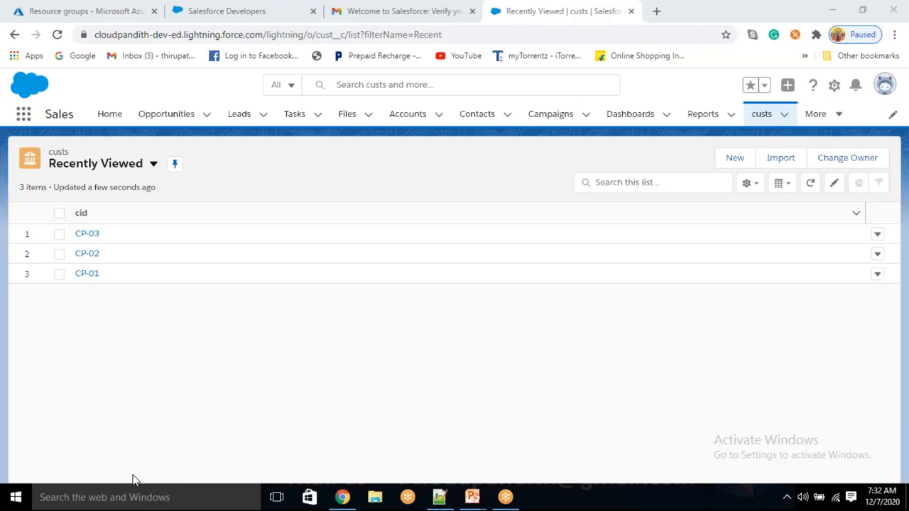
- Bring the browser forward and open the emps list through an App Launcher search for 'emp'
{"action": "left_click", "coordinate": [346, 303]}
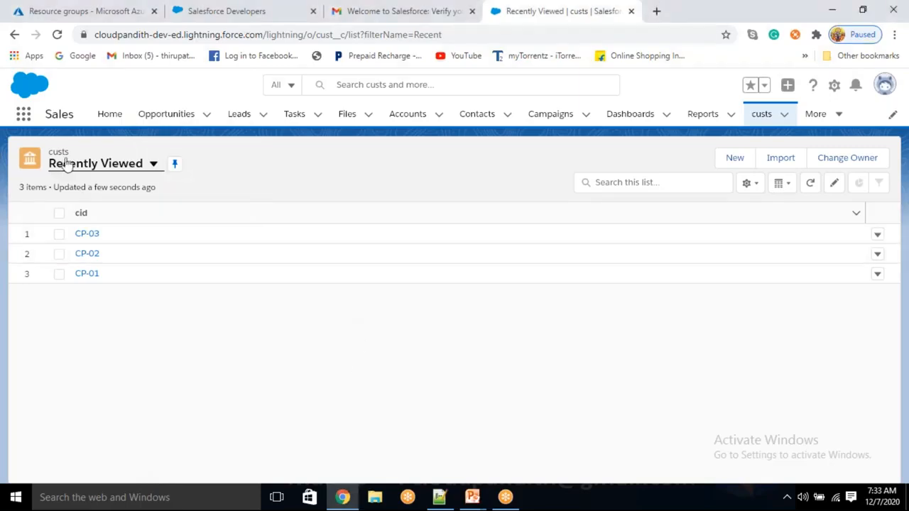
{"action": "left_click", "coordinate": [24, 113]}
{"action": "type", "text": "emp"}
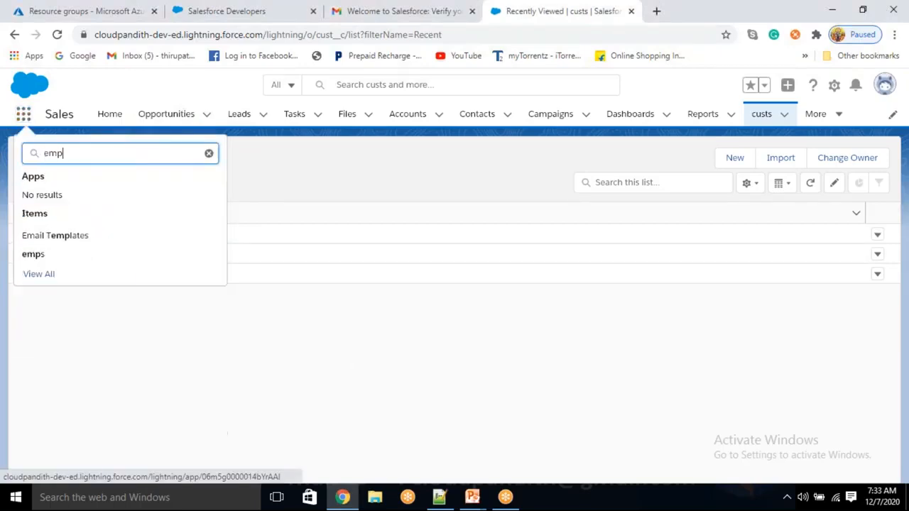
{"action": "left_click", "coordinate": [33, 255]}
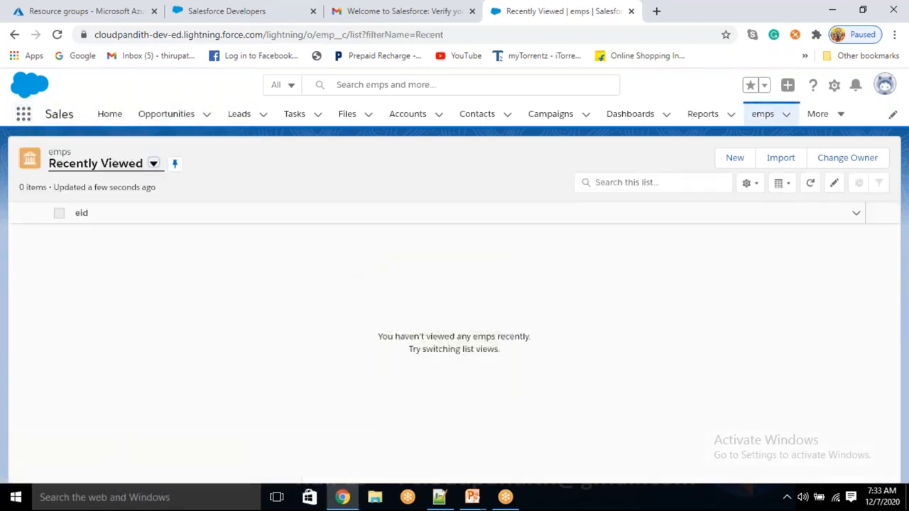
- Create emp record E-01 with an employee name and phone number
{"action": "left_click", "coordinate": [738, 157]}
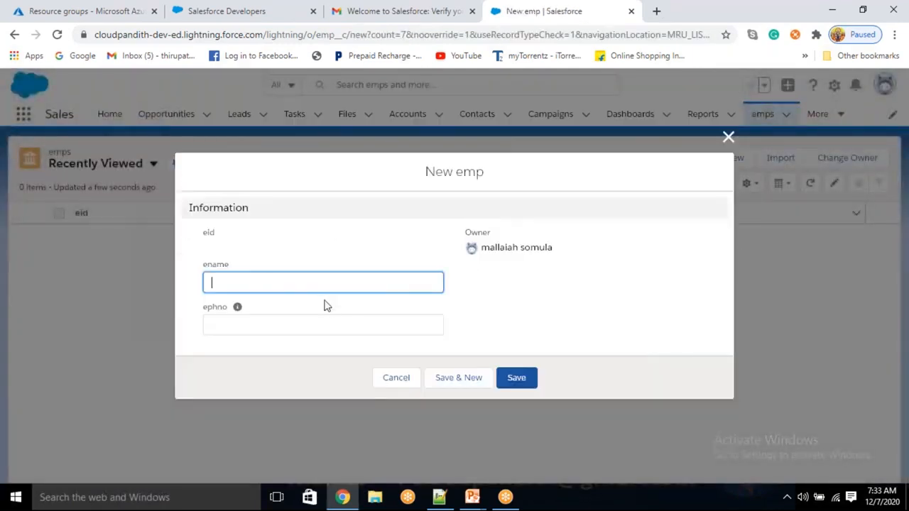
{"action": "left_click", "coordinate": [219, 327]}
{"action": "left_click", "coordinate": [212, 284]}
{"action": "type", "text": "ramu"}
{"action": "key", "text": "Tab"}
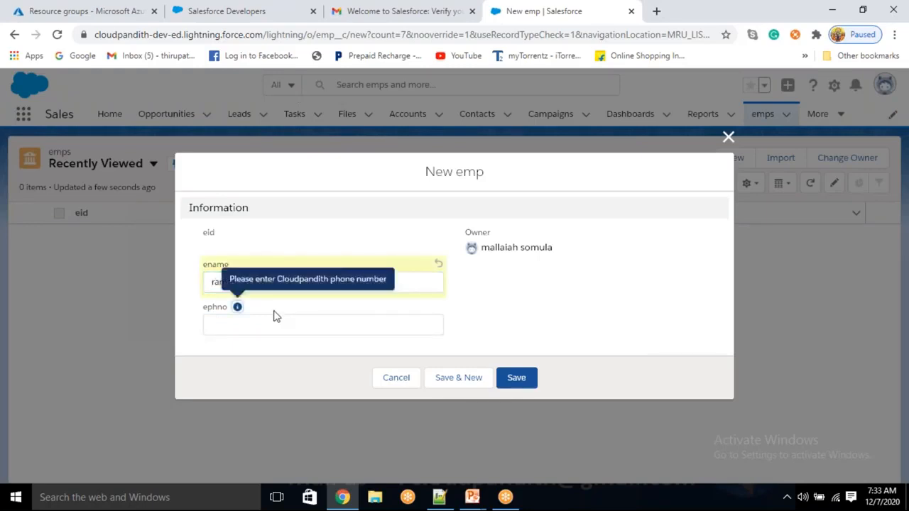
{"action": "left_click", "coordinate": [238, 327]}
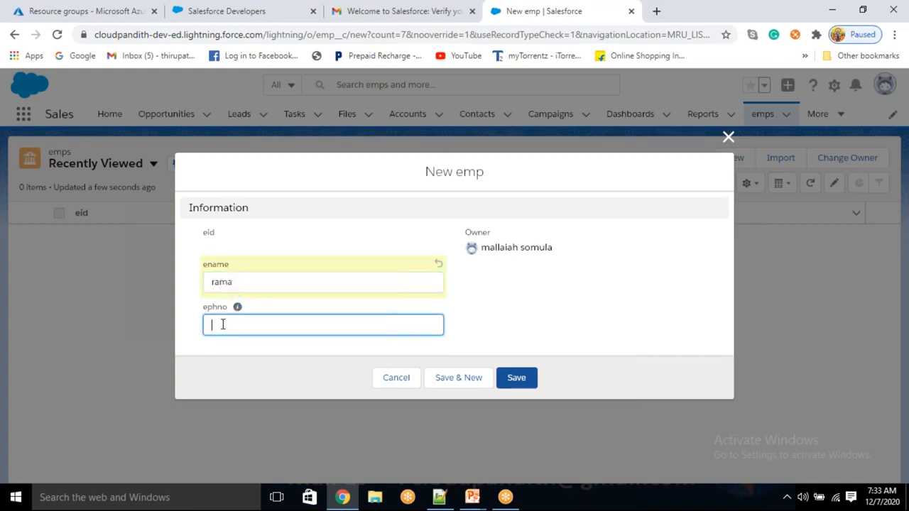
{"action": "left_click_drag", "start_coordinate": [284, 324], "coordinate": [187, 355]}
{"action": "key", "text": "ctrl+c"}
{"action": "left_click", "coordinate": [445, 379]}
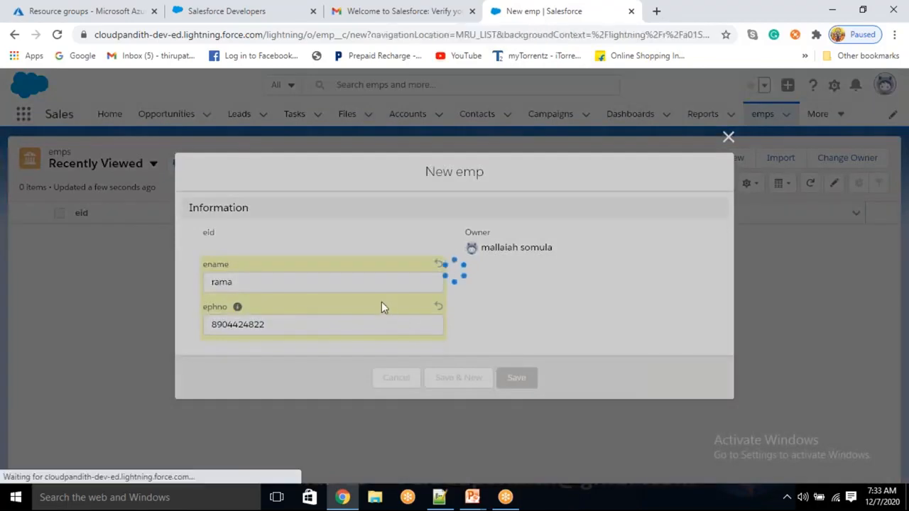
- Add emp records E-02 and E-03, each with a name and the same phone number
{"action": "type", "text": "krishna"}
{"action": "key", "text": "Tab"}
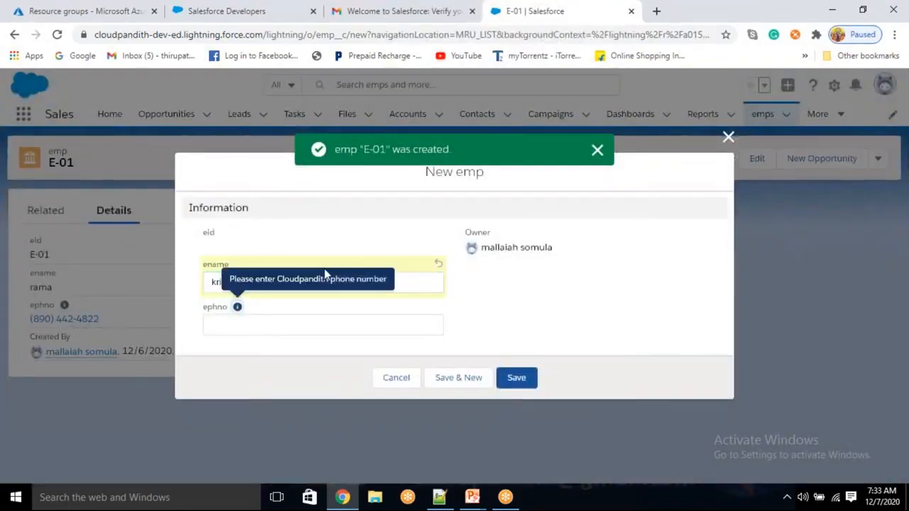
{"action": "left_click", "coordinate": [278, 320]}
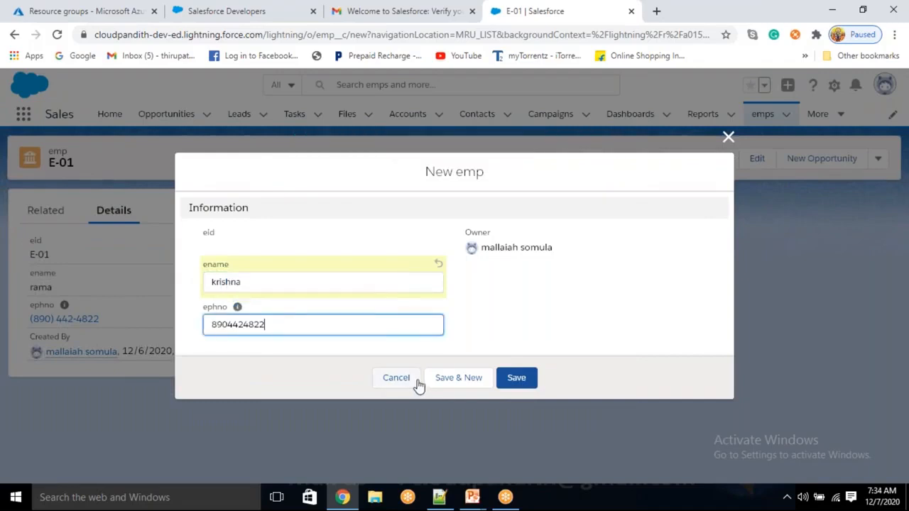
{"action": "left_click", "coordinate": [451, 379]}
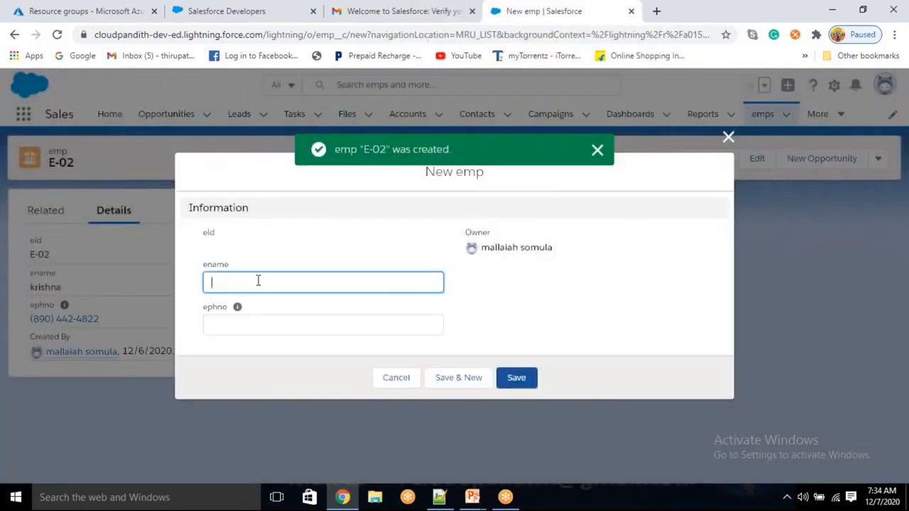
{"action": "type", "text": "sai"}
{"action": "key", "text": "Tab"}
{"action": "left_click", "coordinate": [233, 331]}
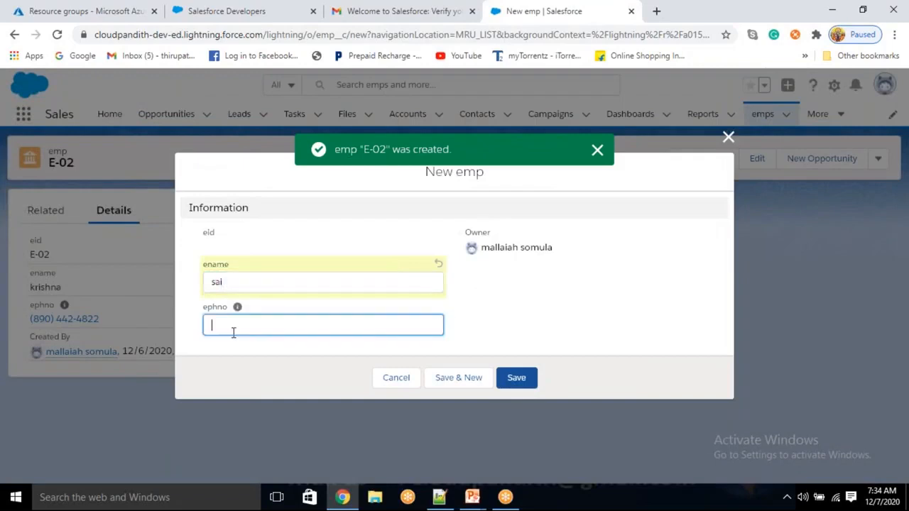
{"action": "key", "text": "ctrl+v"}
{"action": "left_click", "coordinate": [480, 381]}
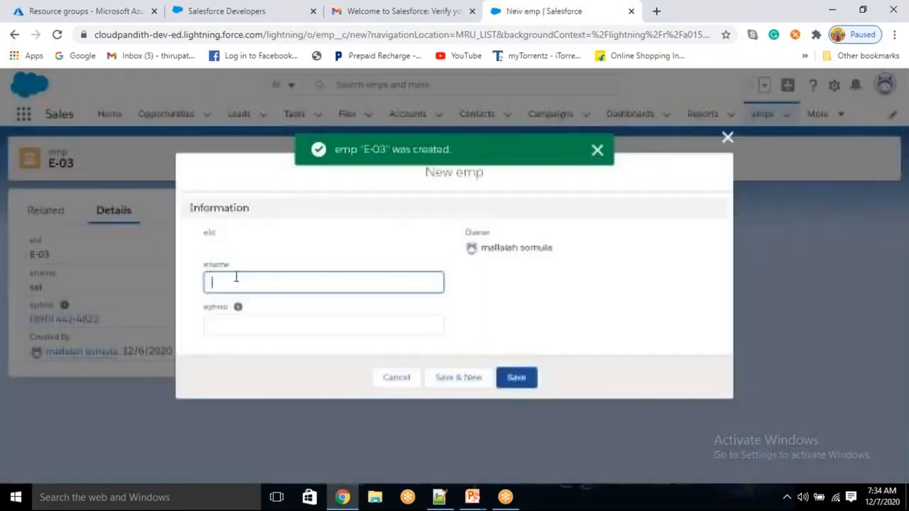
- Save the fourth emp record, E-04, with a name and phone, then return to Azure
{"action": "type", "text": "srinu"}
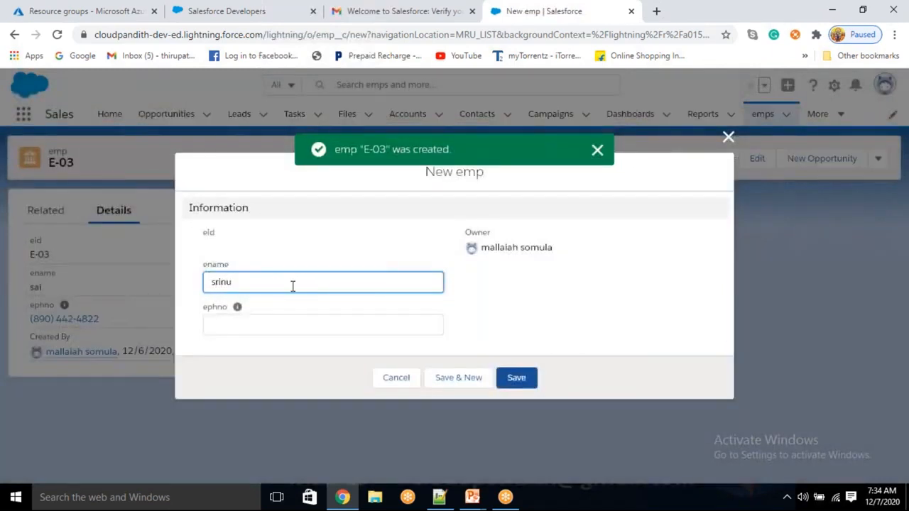
{"action": "left_click", "coordinate": [272, 321]}
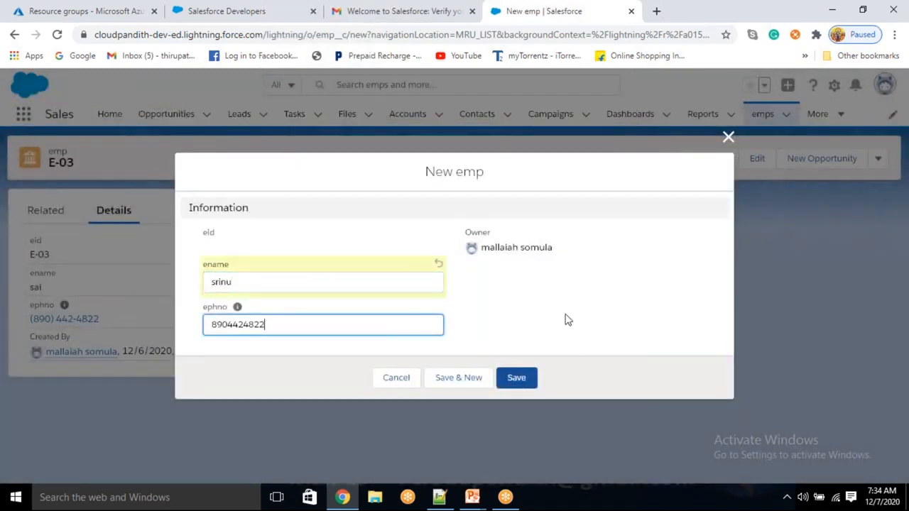
{"action": "left_click", "coordinate": [512, 376]}
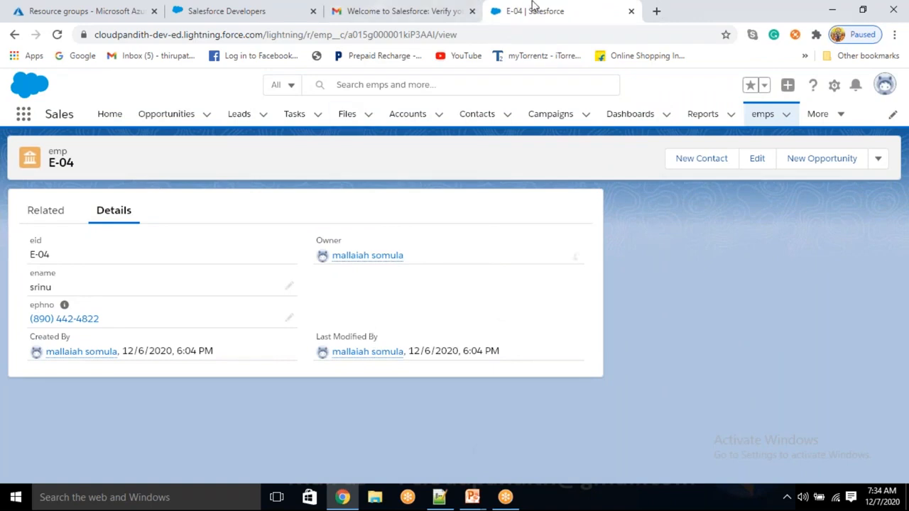
{"action": "left_click", "coordinate": [91, 6]}
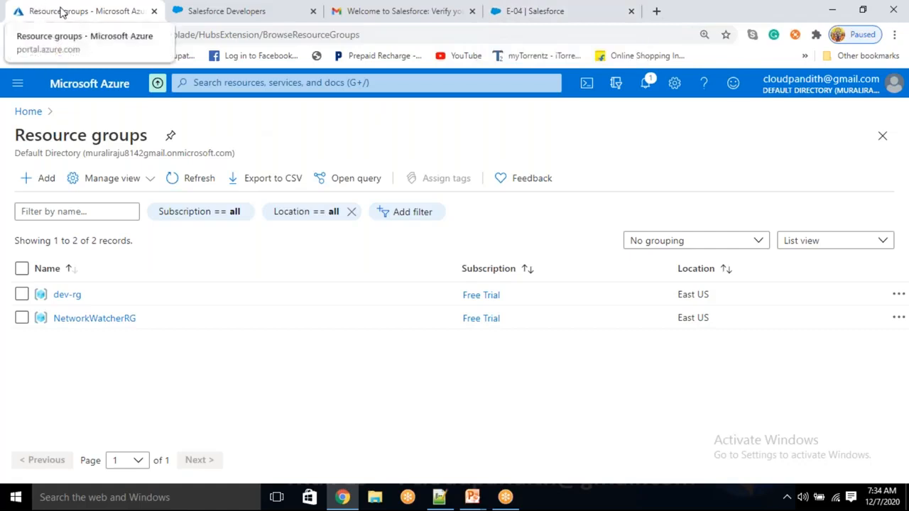
- Open the Storage accounts list from Azure home and tidy up the browser tabs
{"action": "left_click_drag", "start_coordinate": [37, 128], "coordinate": [33, 118]}
{"action": "left_click", "coordinate": [33, 119]}
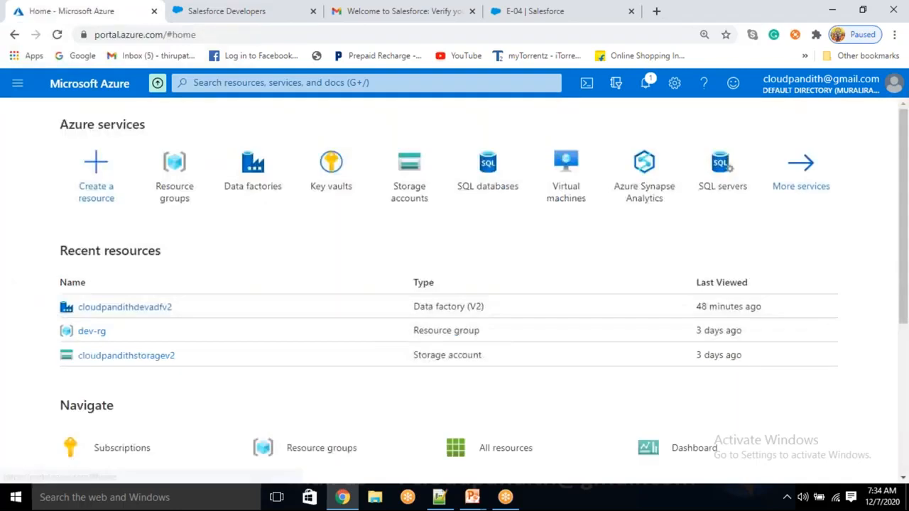
{"action": "left_click", "coordinate": [407, 166]}
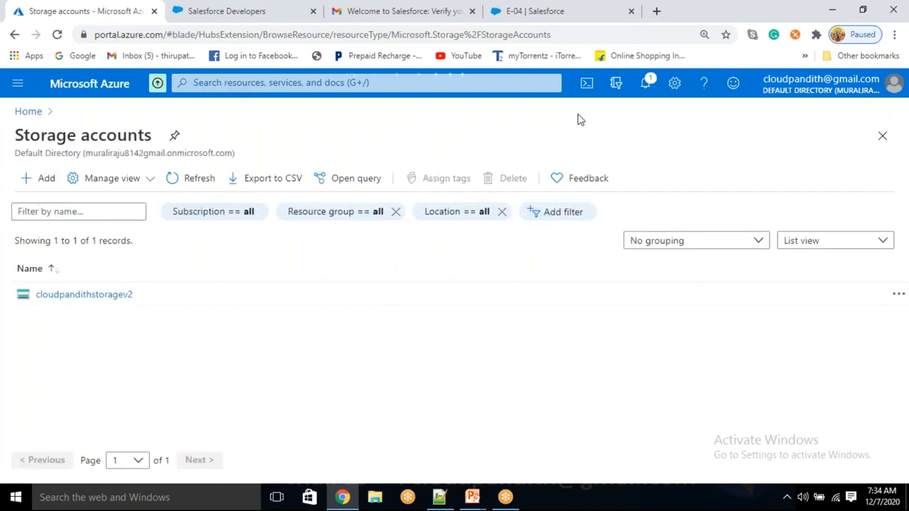
{"action": "left_click", "coordinate": [313, 11]}
{"action": "left_click", "coordinate": [313, 11]}
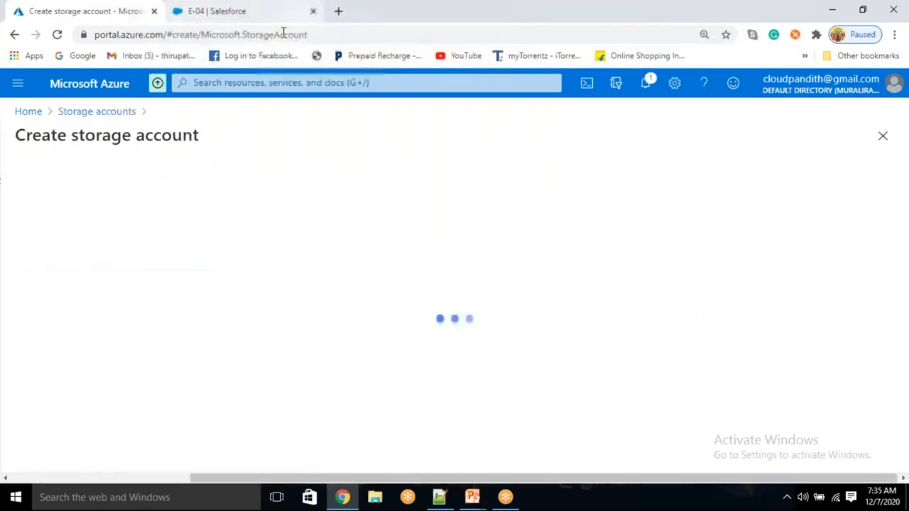
{"action": "left_click_drag", "start_coordinate": [142, 10], "coordinate": [313, 6]}
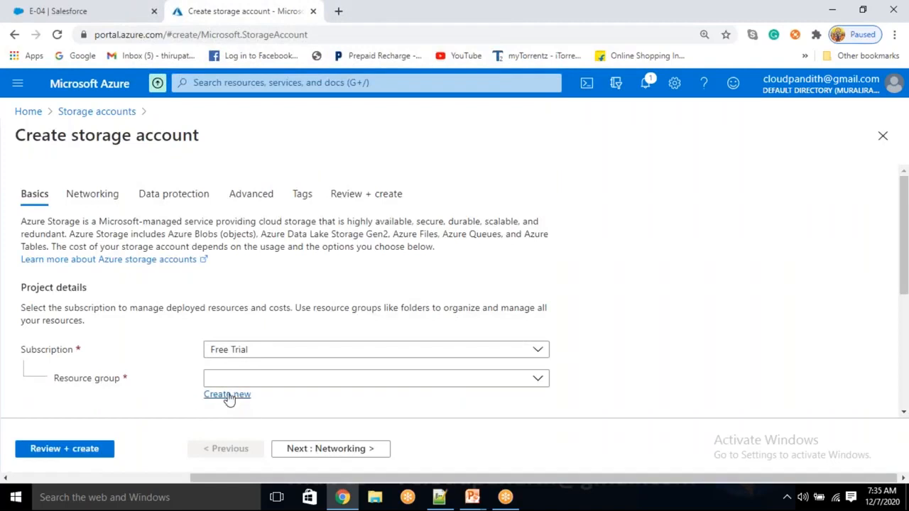
- Create resource group cloudpandith-BI-Master-Program and begin naming the storage account cloudpandithadlsv2store
{"action": "left_click", "coordinate": [227, 396]}
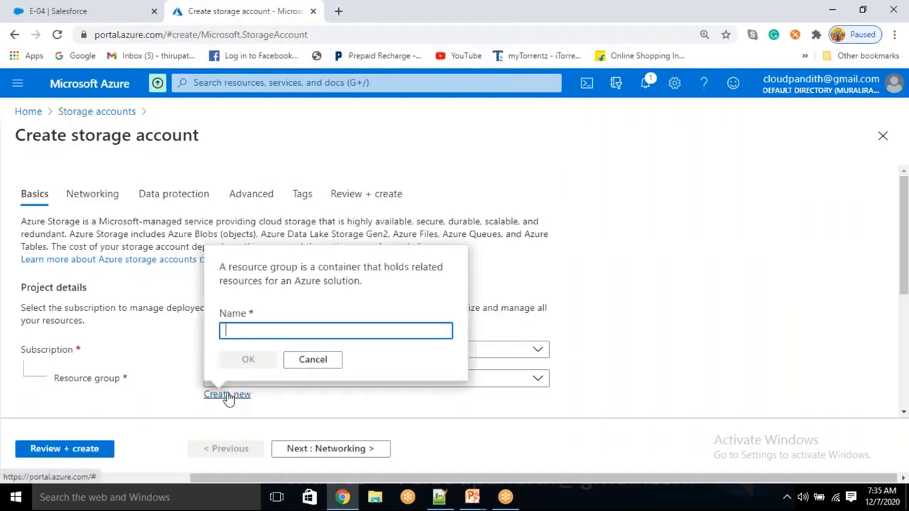
{"action": "type", "text": "cloudpandith"}
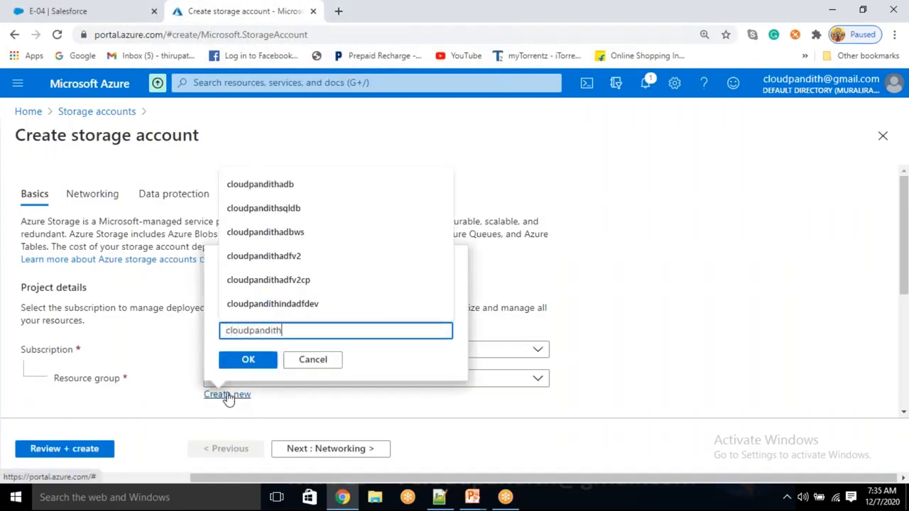
{"action": "type", "text": "-Bl"}
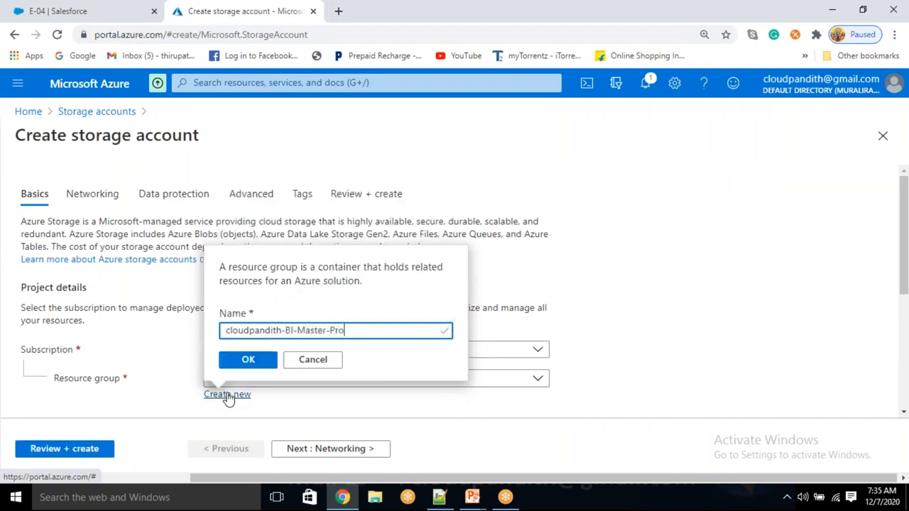
{"action": "left_click", "coordinate": [246, 361]}
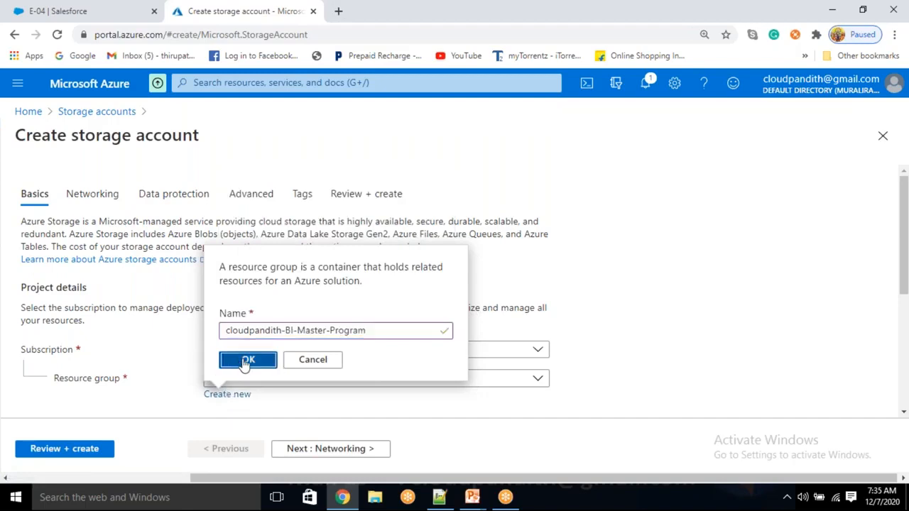
{"action": "scroll", "coordinate": [245, 360], "scroll_direction": "down", "scroll_amount": 5}
{"action": "left_click", "coordinate": [243, 300]}
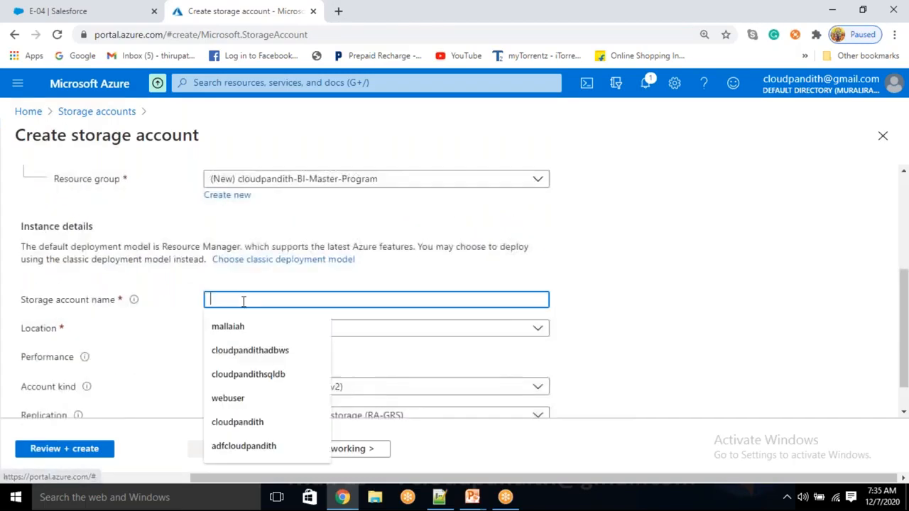
{"action": "type", "text": "cloudpandit"}
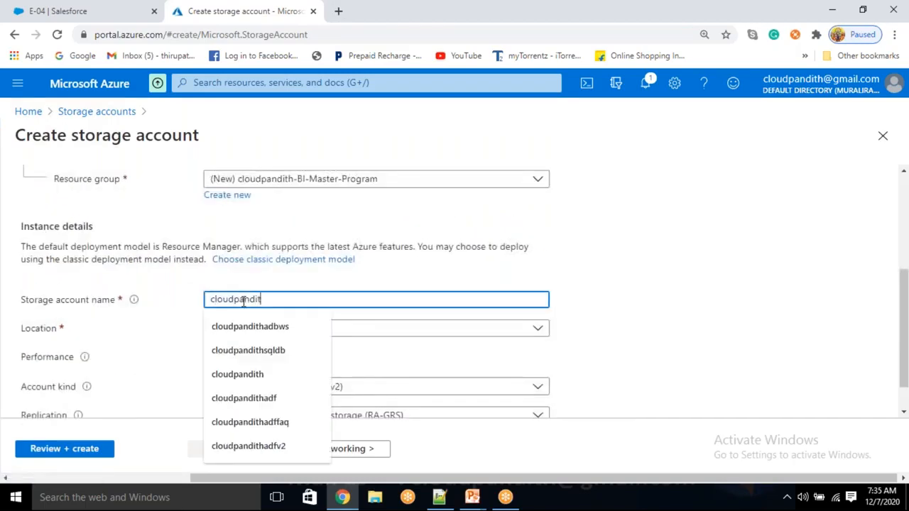
{"action": "type", "text": "hstore"}
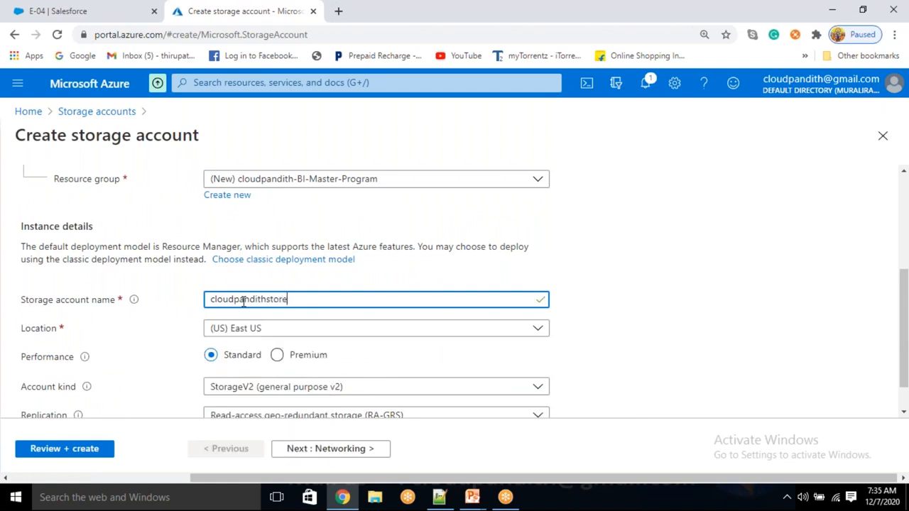
{"action": "key", "text": "BackSpace"}
{"action": "key", "text": "BackSpace"}
{"action": "key", "text": "BackSpace"}
{"action": "key", "text": "BackSpace"}
{"action": "key", "text": "BackSpace"}
{"action": "type", "text": "adls"}
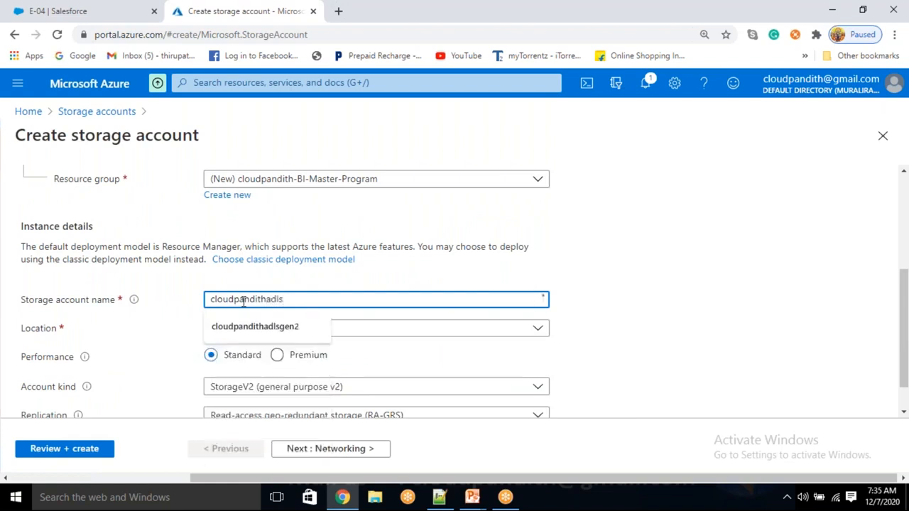
{"action": "type", "text": "ve"}
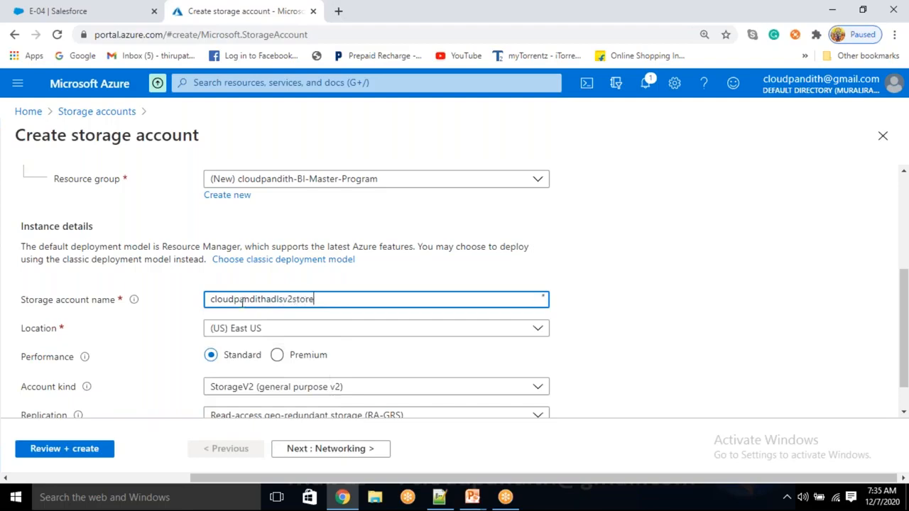
- Advance past networking, data protection and advanced settings, review, and create the storage account
{"action": "left_click", "coordinate": [616, 354]}
{"action": "scroll", "coordinate": [601, 345], "scroll_direction": "down", "scroll_amount": 2}
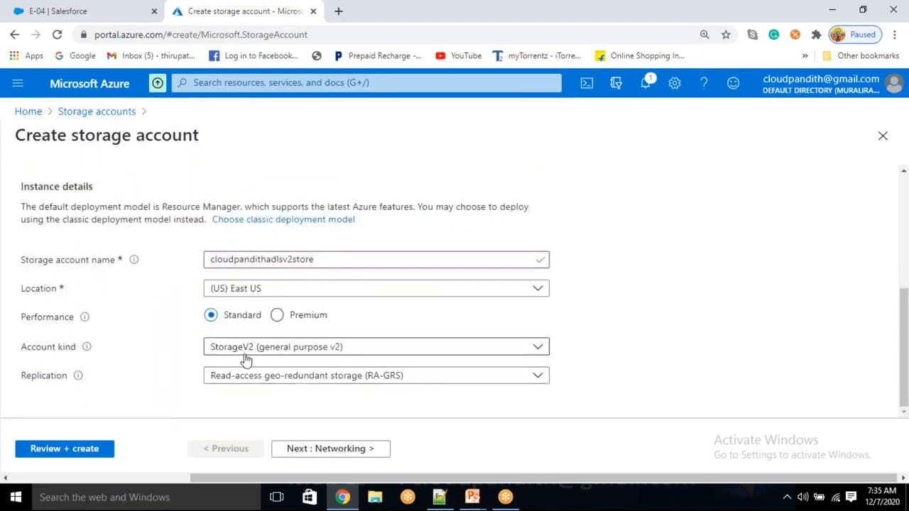
{"action": "left_click", "coordinate": [353, 450]}
{"action": "left_click", "coordinate": [353, 450]}
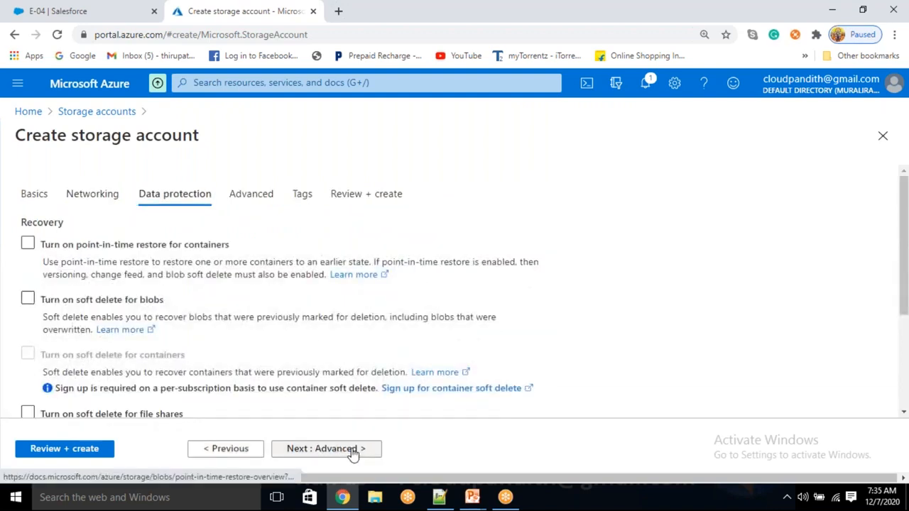
{"action": "left_click", "coordinate": [353, 450]}
{"action": "scroll", "coordinate": [301, 330], "scroll_direction": "down", "scroll_amount": 5}
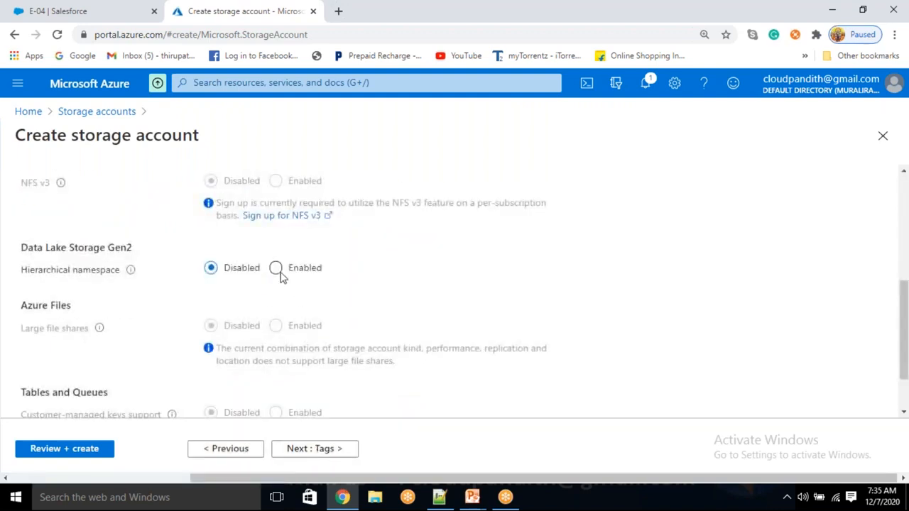
{"action": "left_click", "coordinate": [97, 448]}
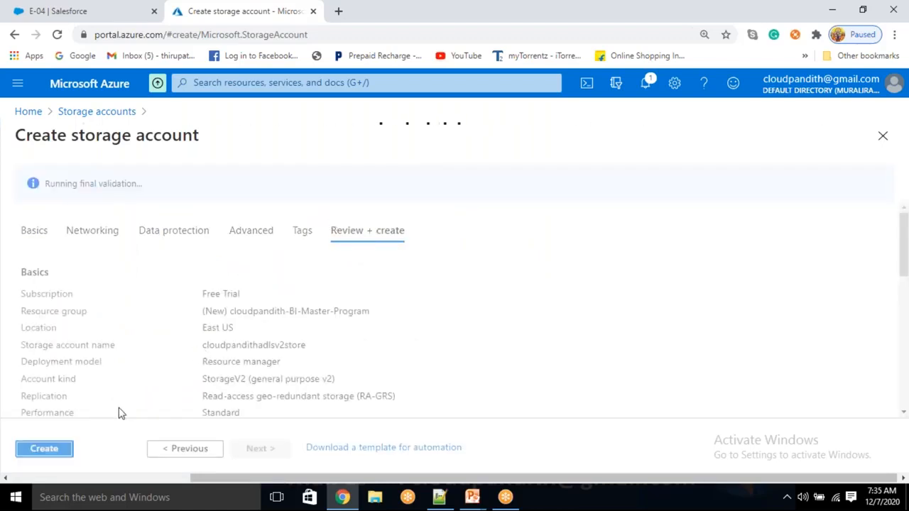
{"action": "left_click", "coordinate": [43, 462]}
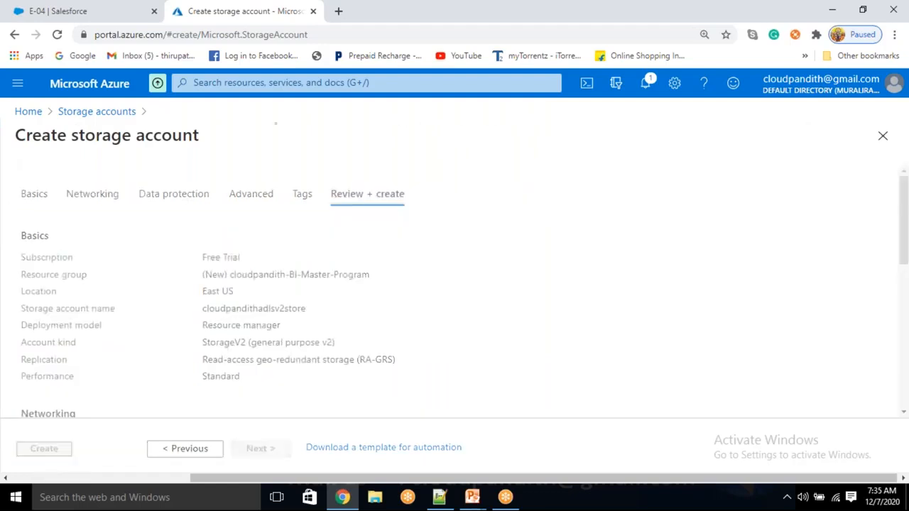
- In a new tab, open Data factories in the Azure portal and start a new factory
{"action": "left_click", "coordinate": [338, 13]}
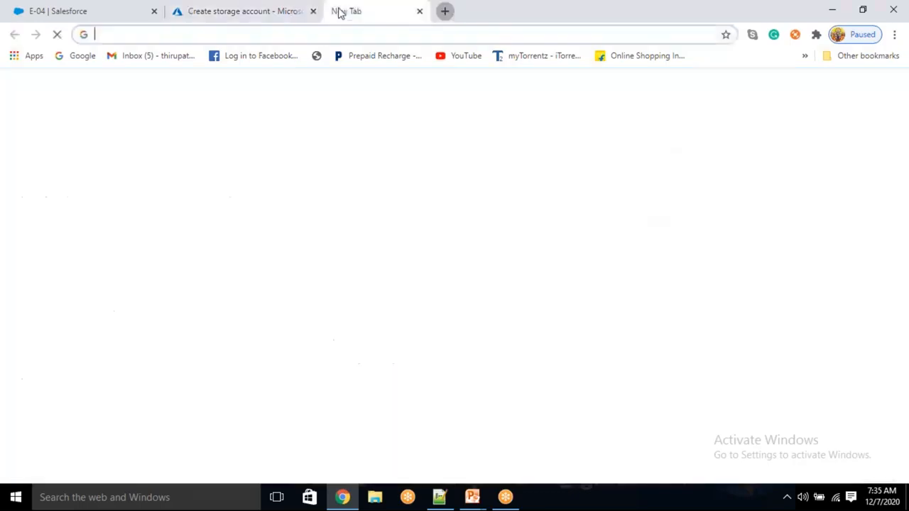
{"action": "type", "text": "portal.azure.com"}
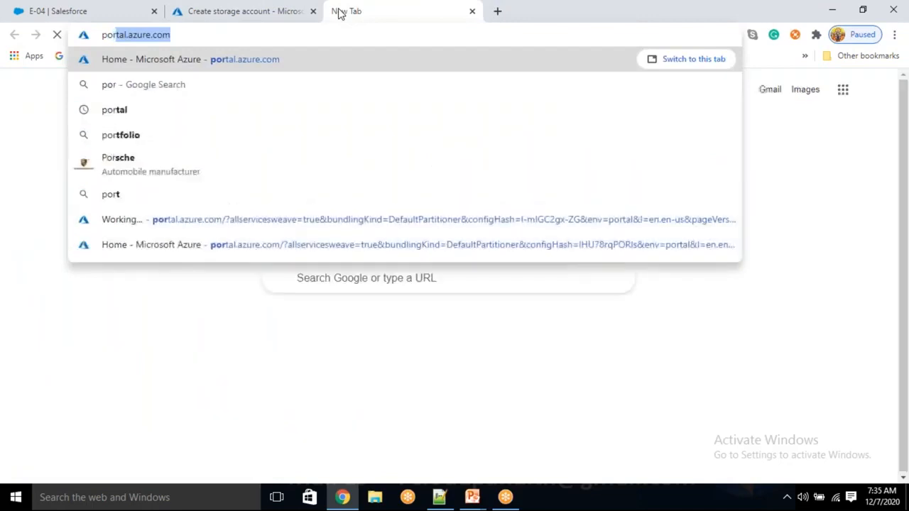
{"action": "key", "text": "Return"}
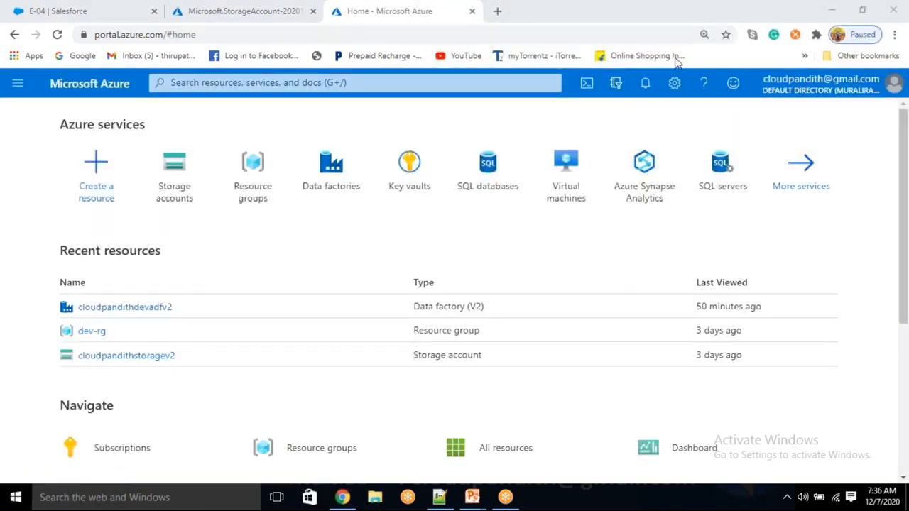
{"action": "left_click", "coordinate": [353, 183]}
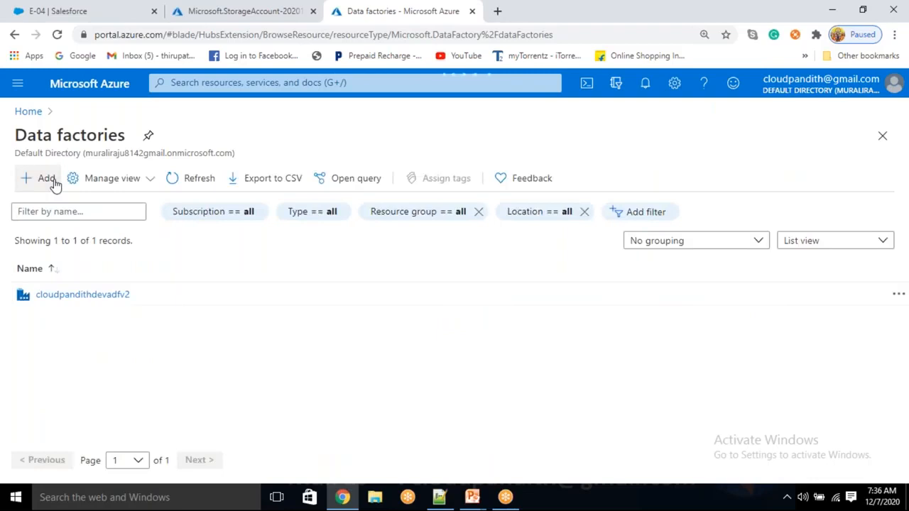
{"action": "left_click", "coordinate": [44, 178]}
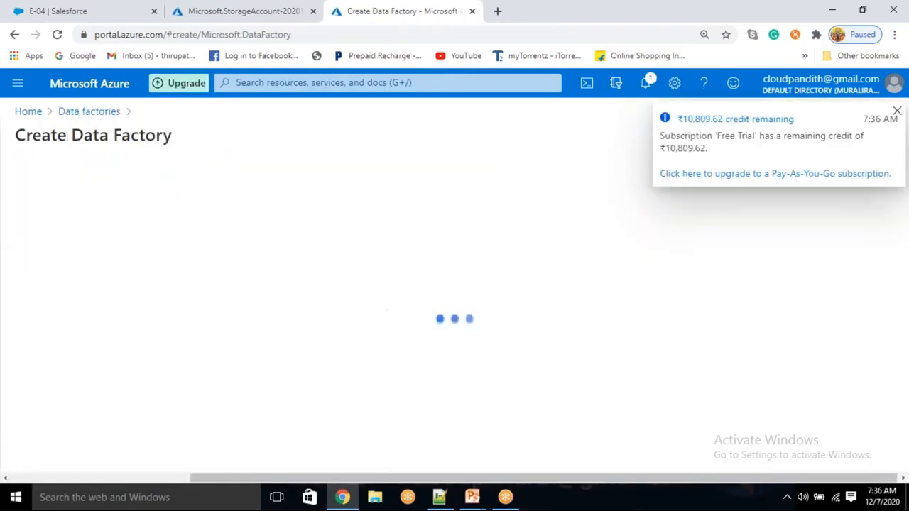
- Place the factory in cloudpandith-BI-Master-Program and name it cloudpandithbiadfv21207
{"action": "left_click", "coordinate": [263, 317]}
{"action": "left_click", "coordinate": [260, 362]}
{"action": "scroll", "coordinate": [261, 363], "scroll_direction": "down", "scroll_amount": 2}
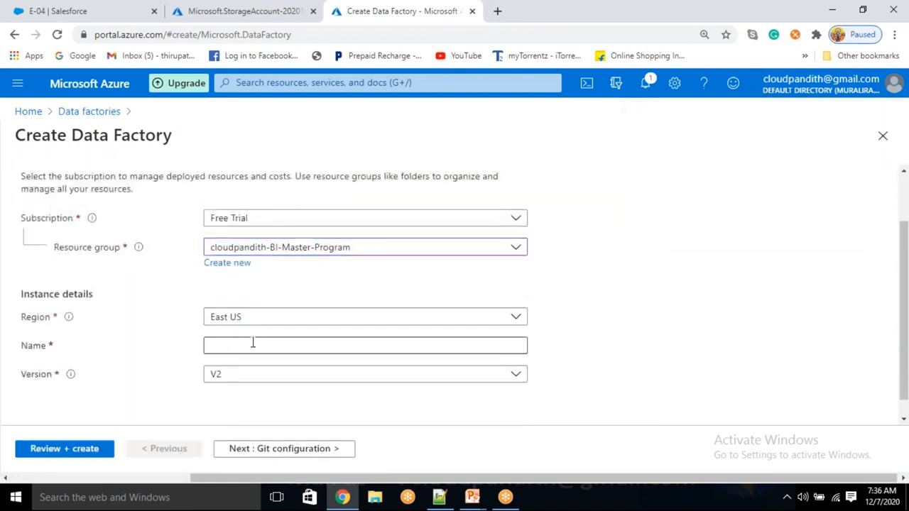
{"action": "left_click", "coordinate": [229, 346]}
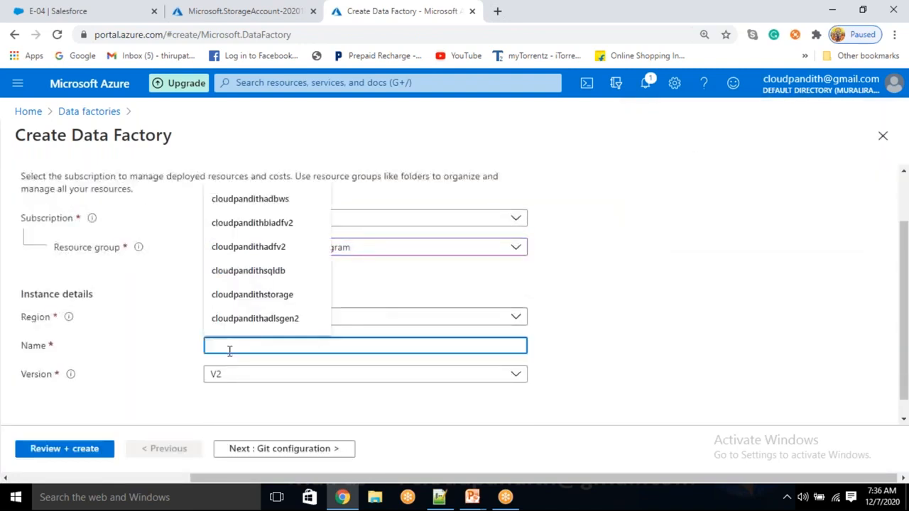
{"action": "type", "text": "cloudpandithbiadfv2"}
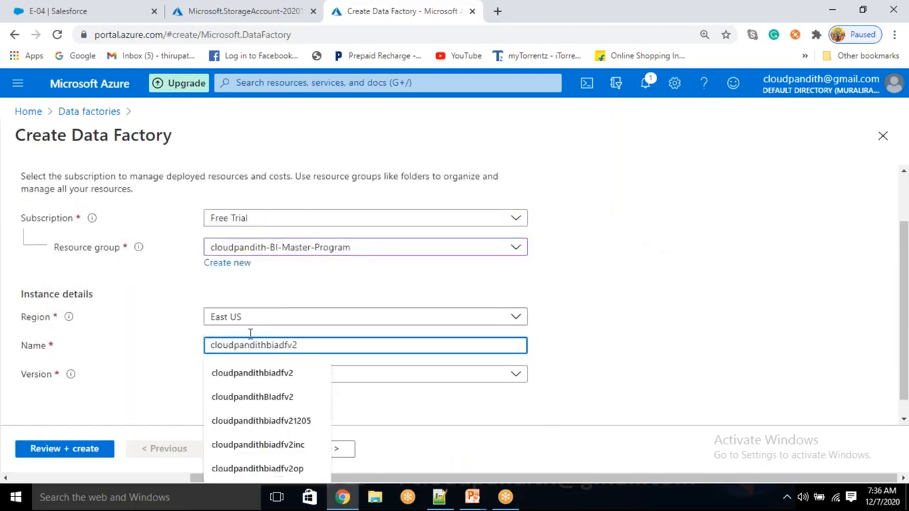
{"action": "left_click", "coordinate": [687, 282]}
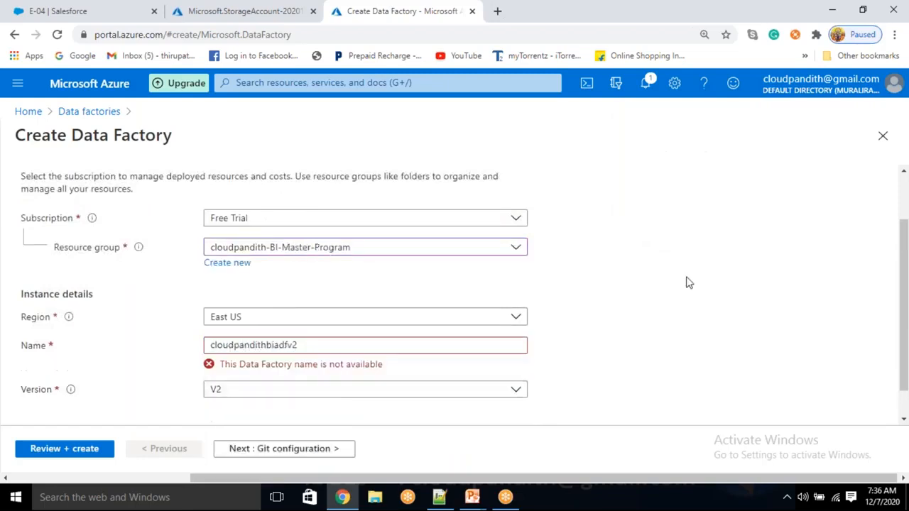
{"action": "double_click", "coordinate": [595, 316]}
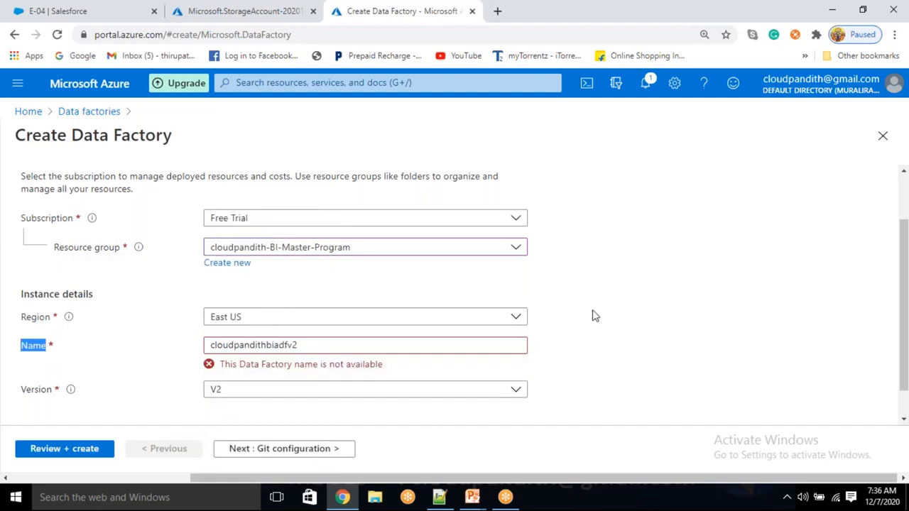
{"action": "left_click", "coordinate": [347, 344]}
{"action": "type", "text": "1207"}
{"action": "left_click", "coordinate": [692, 337]}
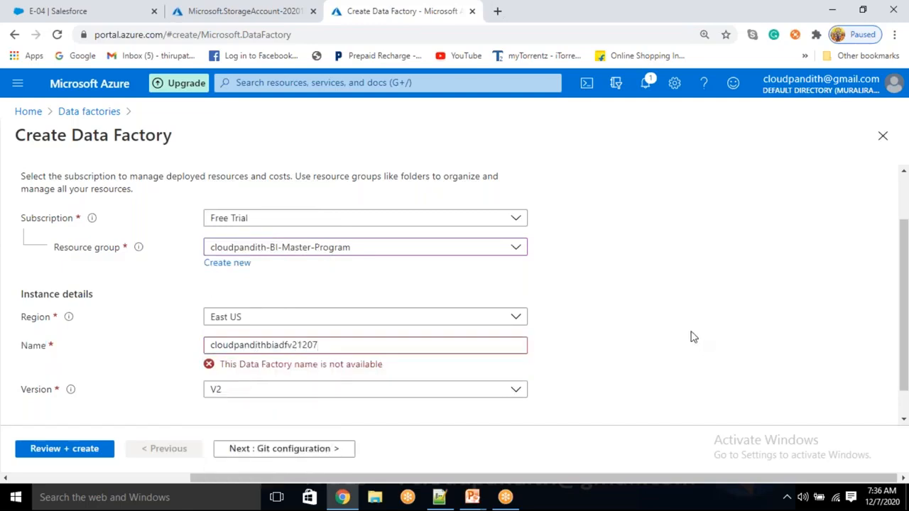
- Choose Configure Git later, then review and create the data factory
{"action": "left_click", "coordinate": [337, 450]}
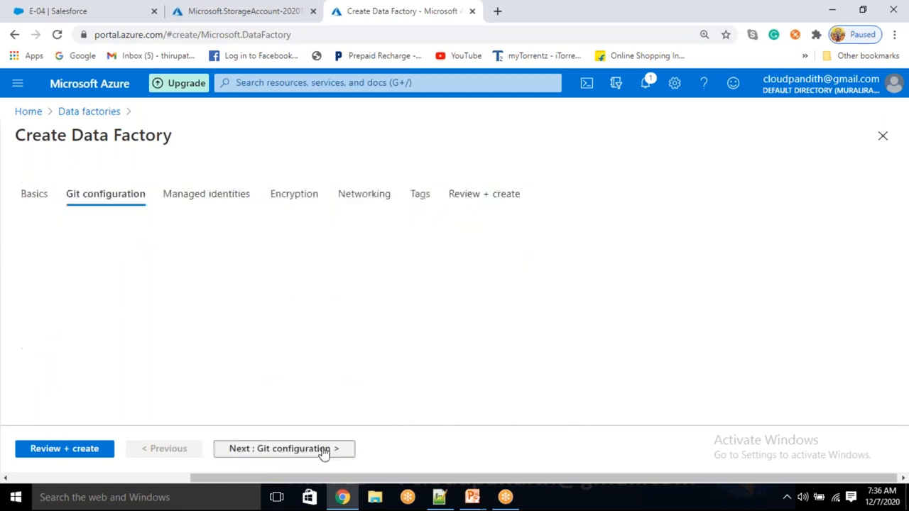
{"action": "left_click", "coordinate": [211, 271]}
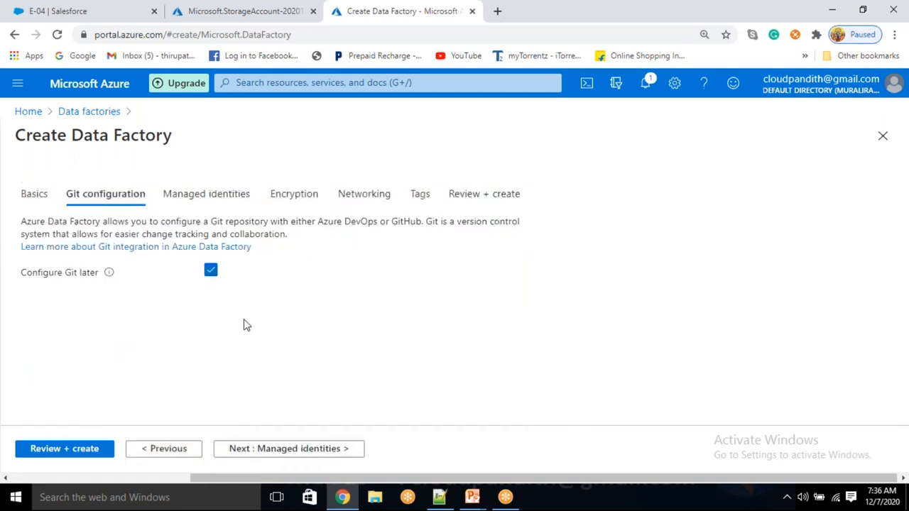
{"action": "left_click", "coordinate": [57, 450]}
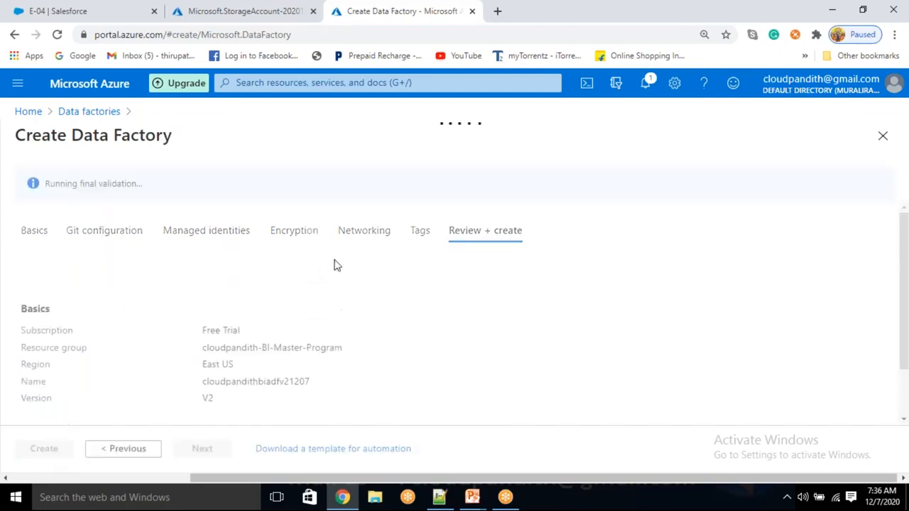
{"action": "left_click_drag", "start_coordinate": [198, 186], "coordinate": [36, 187]}
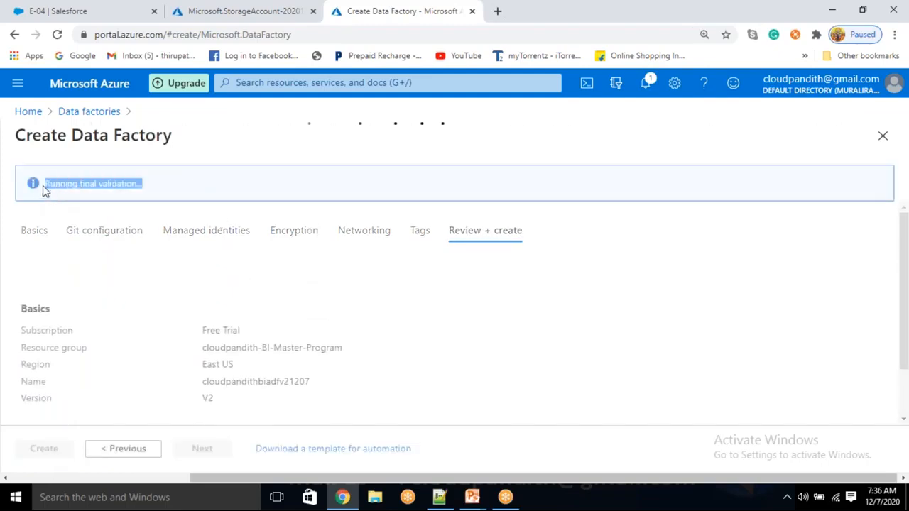
{"action": "left_click", "coordinate": [49, 449]}
- In a new tab, open Key vaults in the Azure portal and start a new key vault
{"action": "left_click", "coordinate": [496, 12]}
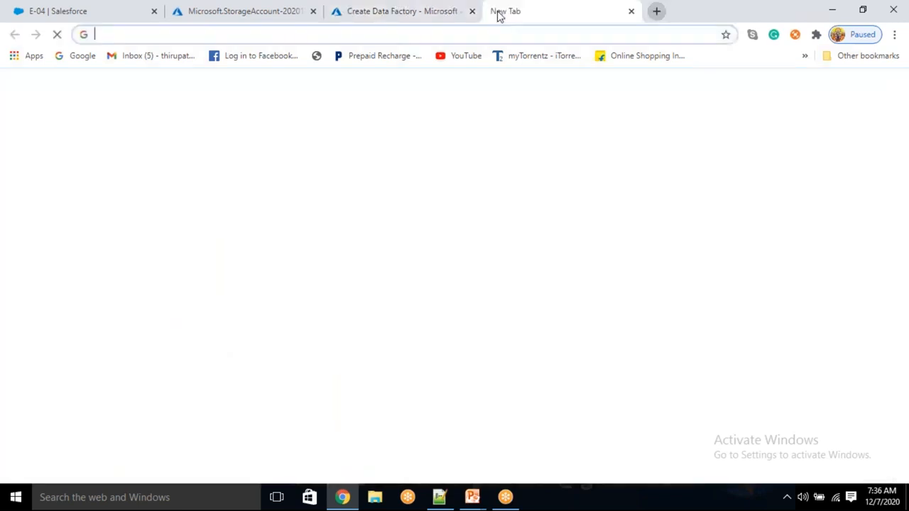
{"action": "type", "text": "port"}
{"action": "key", "text": "Return"}
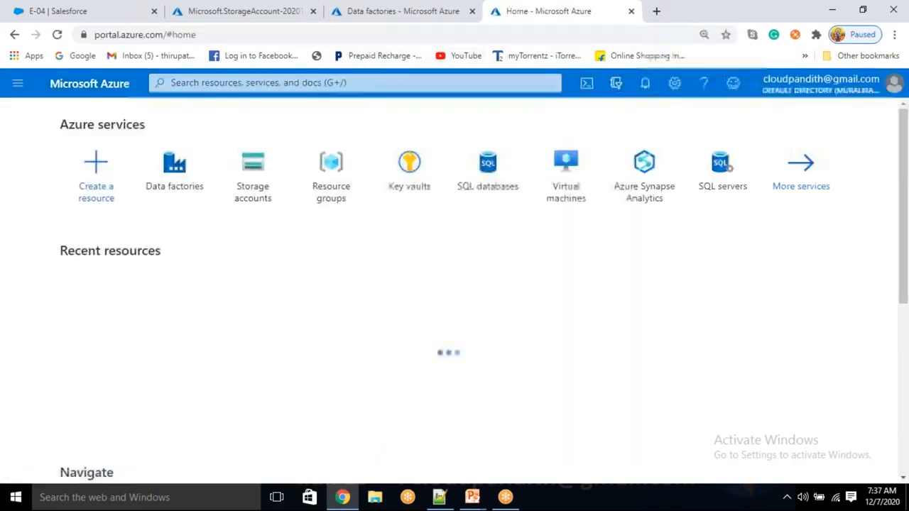
{"action": "left_click", "coordinate": [424, 184]}
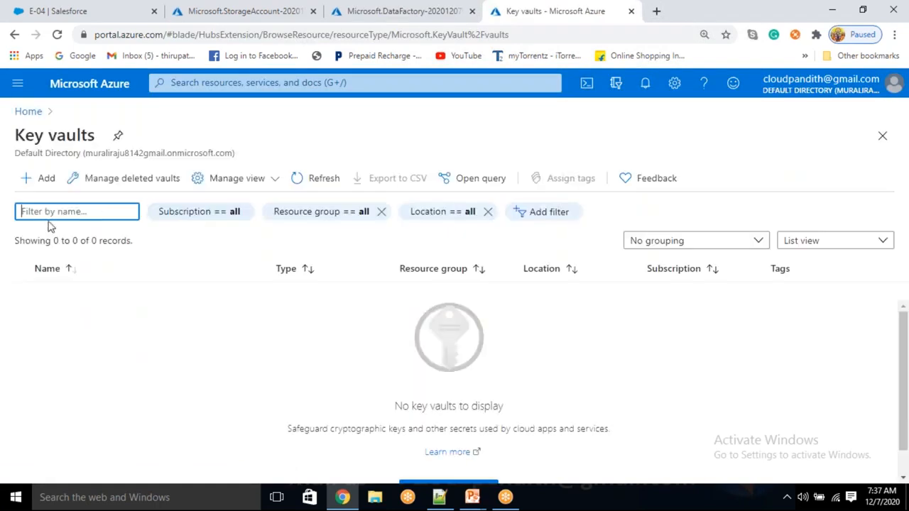
{"action": "left_click", "coordinate": [44, 184]}
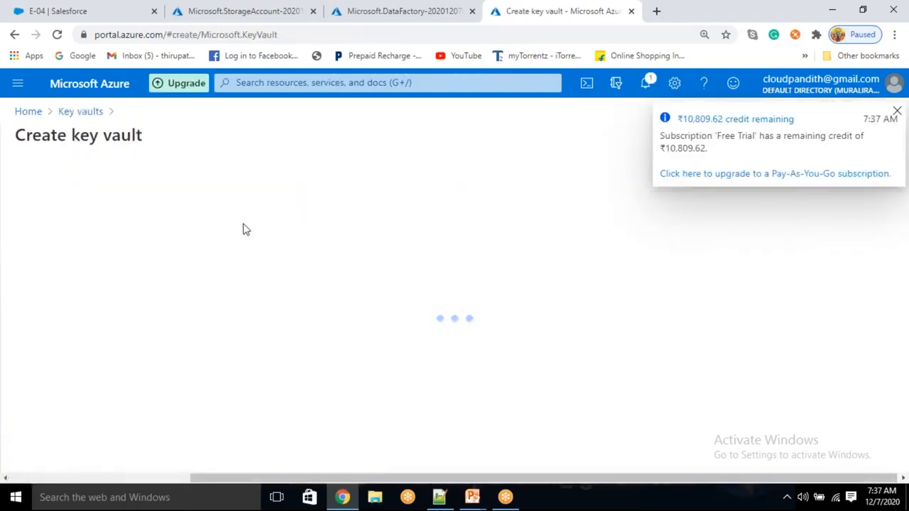
- Put the key vault in cloudpandith-BI-Master-Program and name it cloudpandithakv1207
{"action": "scroll", "coordinate": [248, 338], "scroll_direction": "down", "scroll_amount": 5}
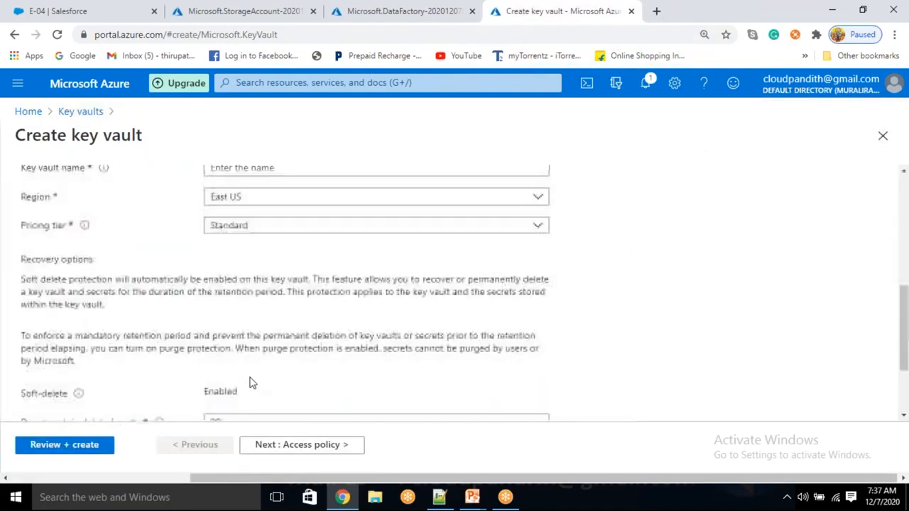
{"action": "scroll", "coordinate": [272, 238], "scroll_direction": "up", "scroll_amount": 2}
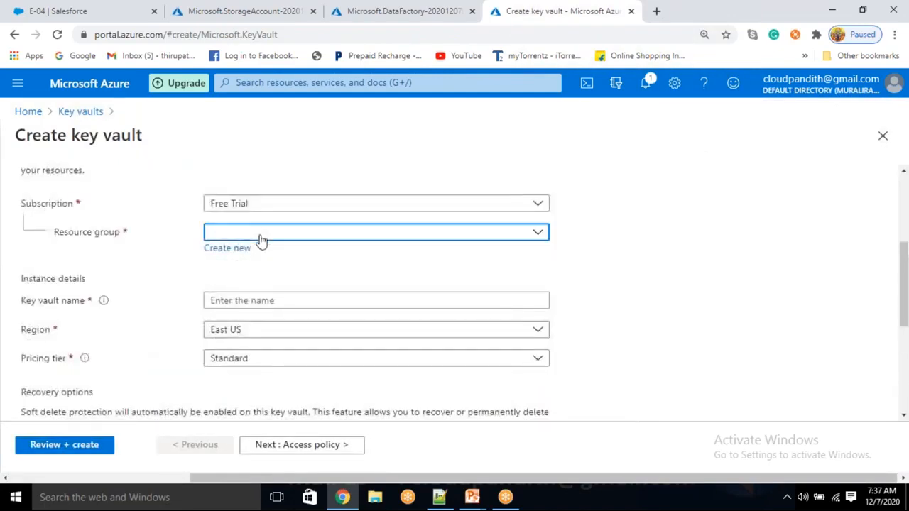
{"action": "left_click", "coordinate": [260, 236]}
{"action": "left_click", "coordinate": [260, 281]}
{"action": "left_click", "coordinate": [241, 301]}
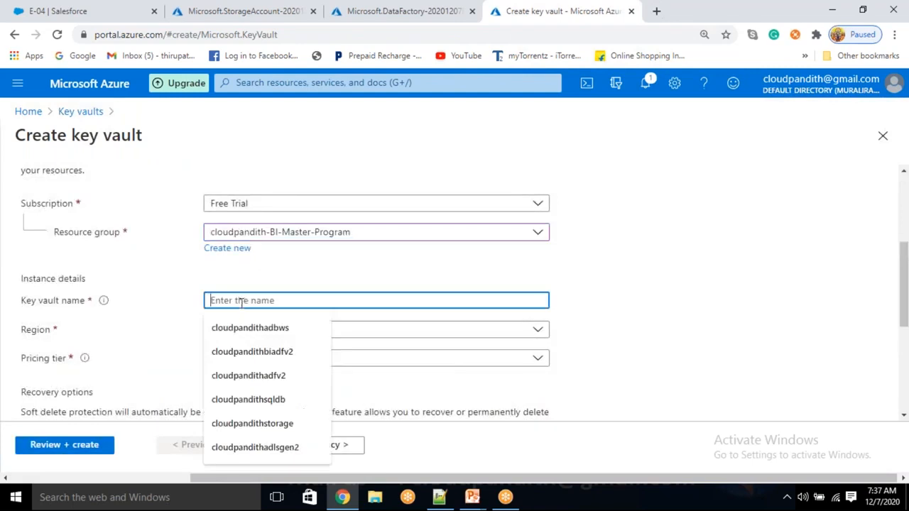
{"action": "type", "text": "cloudpandithakv"}
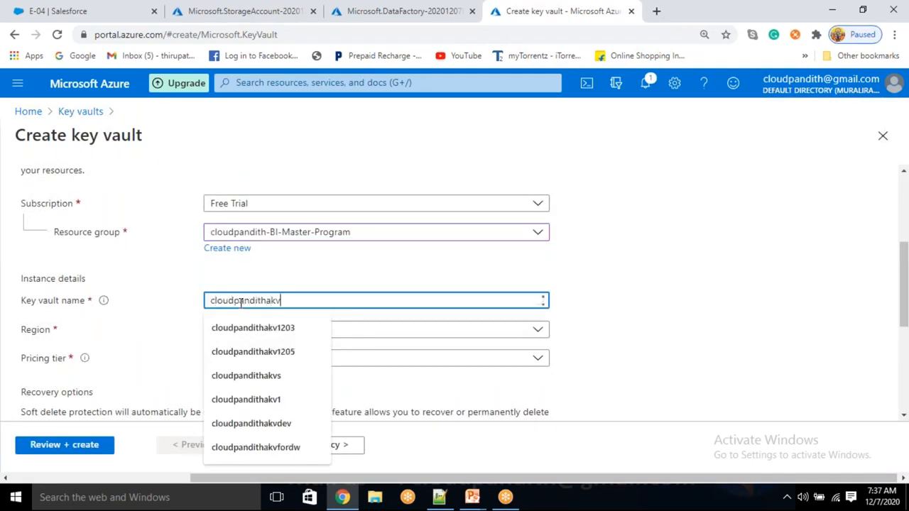
{"action": "type", "text": "120"}
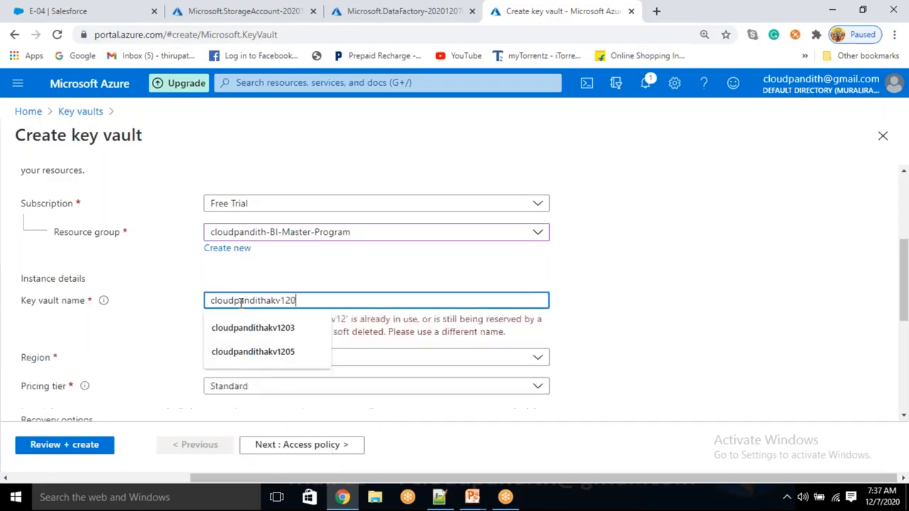
{"action": "type", "text": "7"}
{"action": "left_click", "coordinate": [574, 317]}
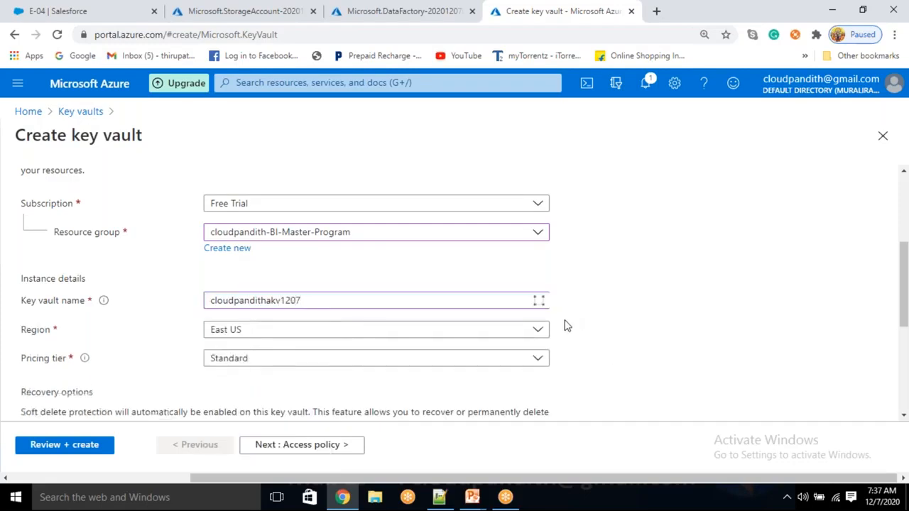
{"action": "scroll", "coordinate": [286, 357], "scroll_direction": "down", "scroll_amount": 5}
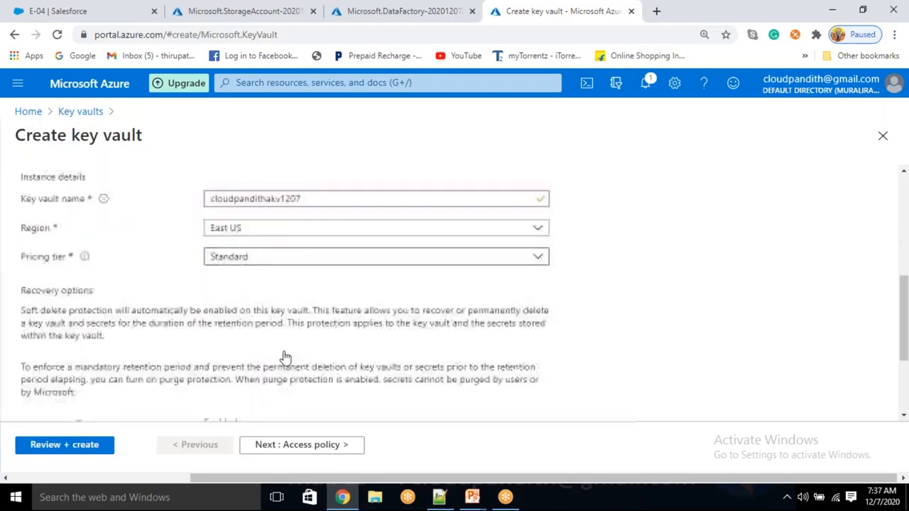
- Add an access policy using the Key, Secret, & Certificate Management template
{"action": "left_click", "coordinate": [293, 445]}
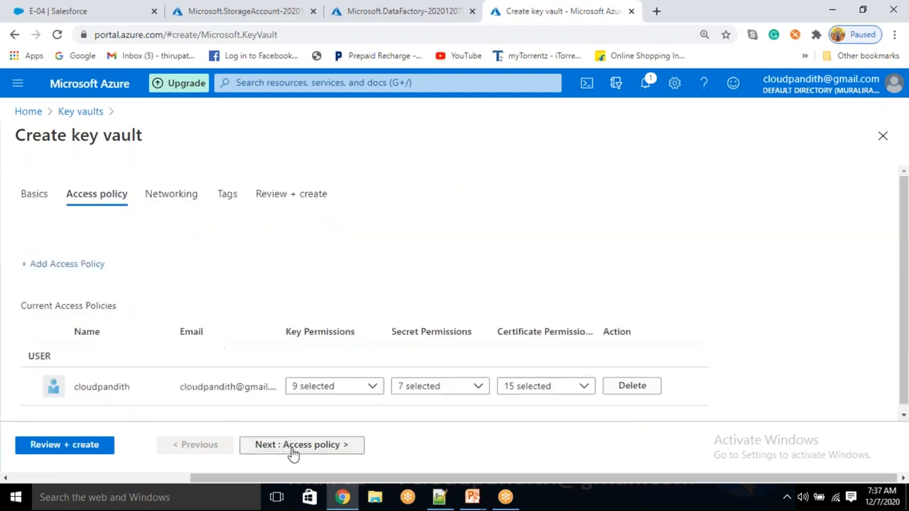
{"action": "left_click", "coordinate": [77, 398]}
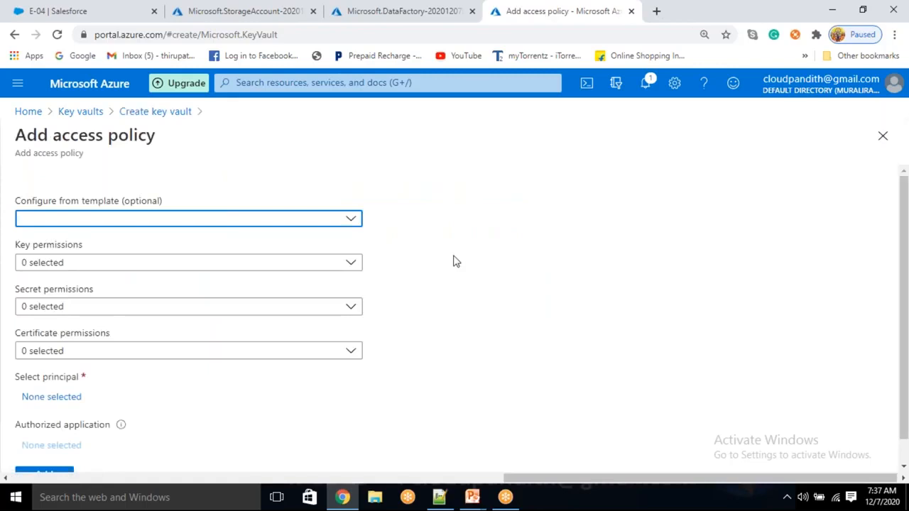
{"action": "left_click", "coordinate": [348, 220]}
{"action": "left_click", "coordinate": [146, 239]}
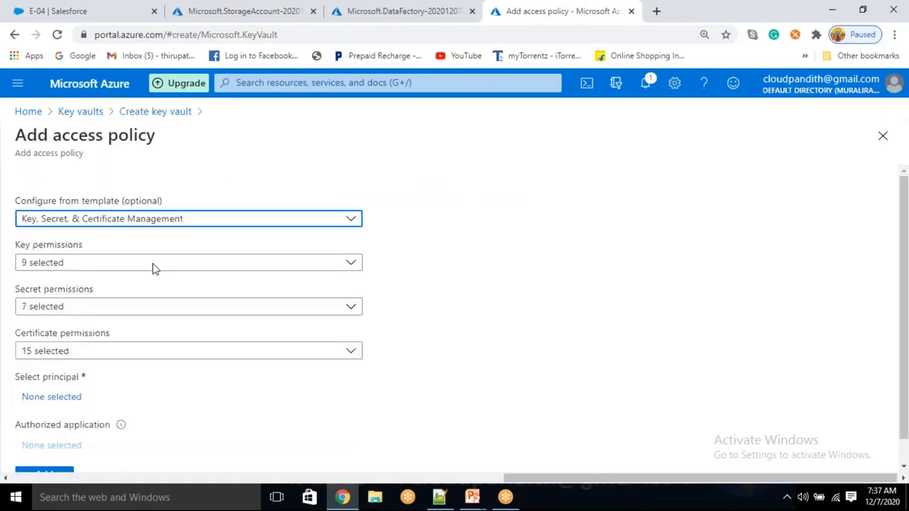
- Select cloudpandithbiadfv21207 as the policy's principal and add the policy to the vault
{"action": "left_click", "coordinate": [66, 398]}
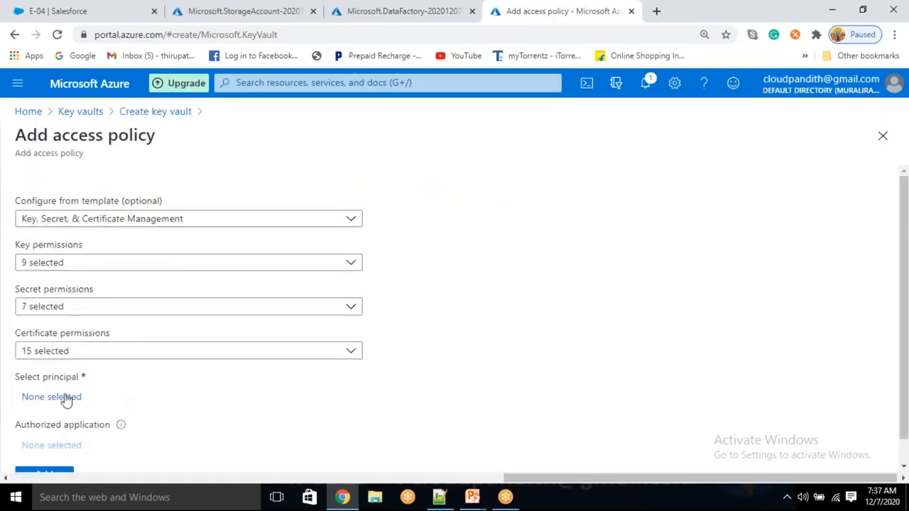
{"action": "left_click", "coordinate": [537, 168]}
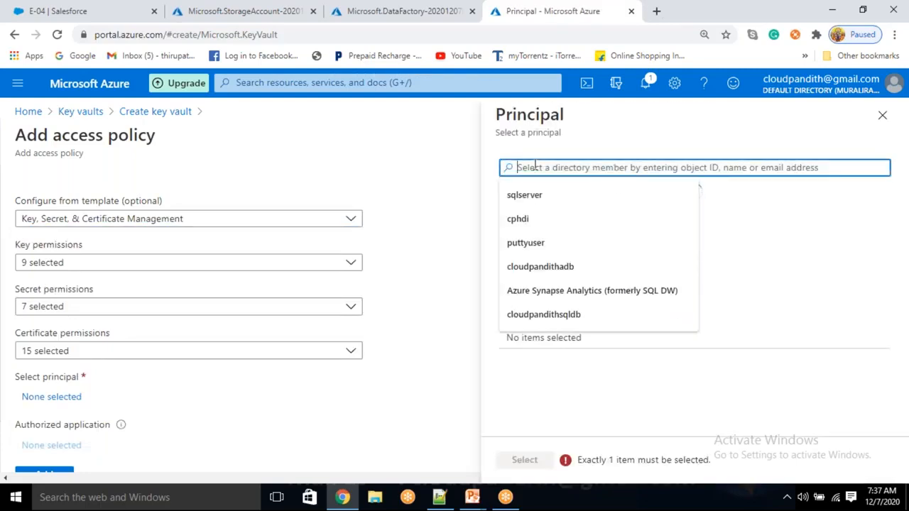
{"action": "type", "text": "cloudpandi"}
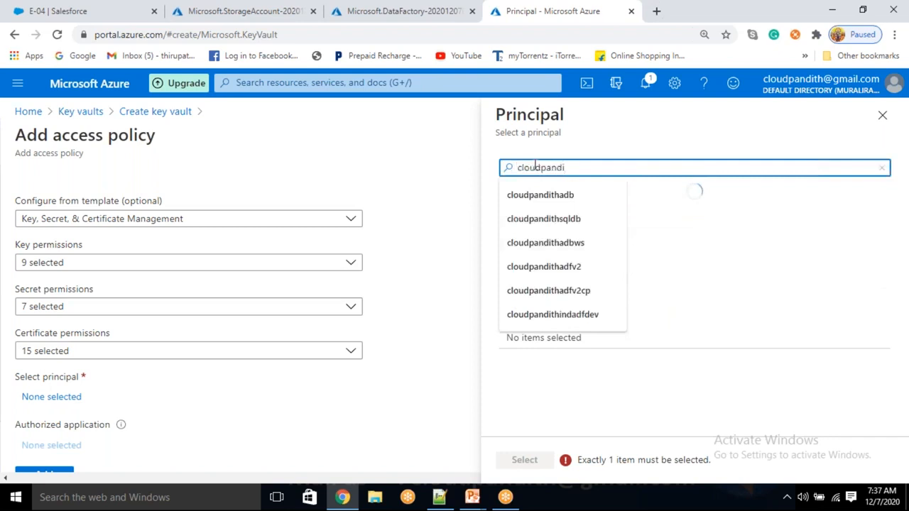
{"action": "type", "text": "thbiadfv21207"}
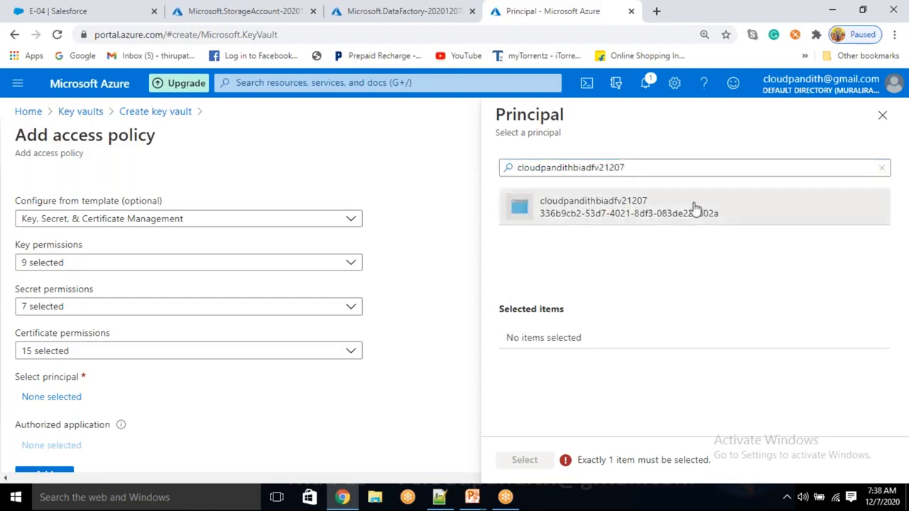
{"action": "left_click", "coordinate": [700, 208]}
{"action": "left_click", "coordinate": [525, 460]}
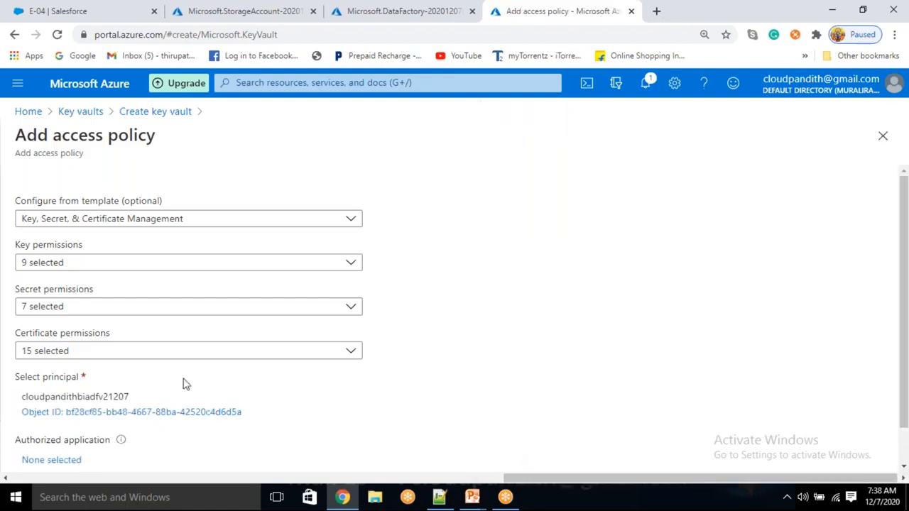
{"action": "scroll", "coordinate": [142, 413], "scroll_direction": "down", "scroll_amount": 1}
{"action": "left_click", "coordinate": [67, 447]}
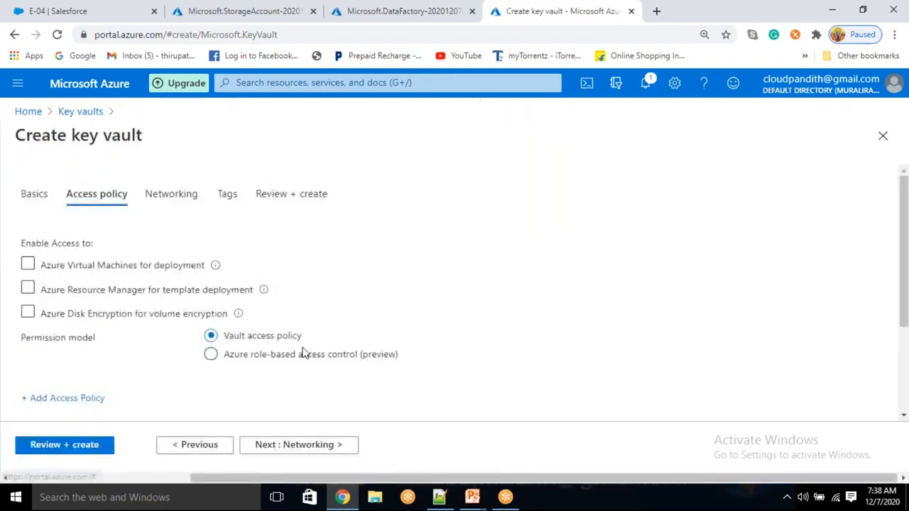
- Validate and create key vault cloudpandithakv1207, check the other deployment tabs, then start a new tab
{"action": "left_click", "coordinate": [55, 450]}
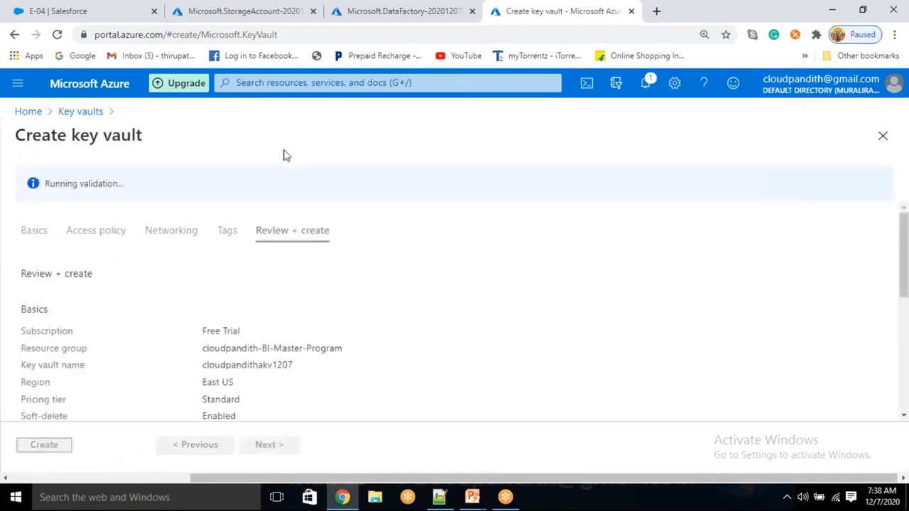
{"action": "left_click", "coordinate": [55, 450]}
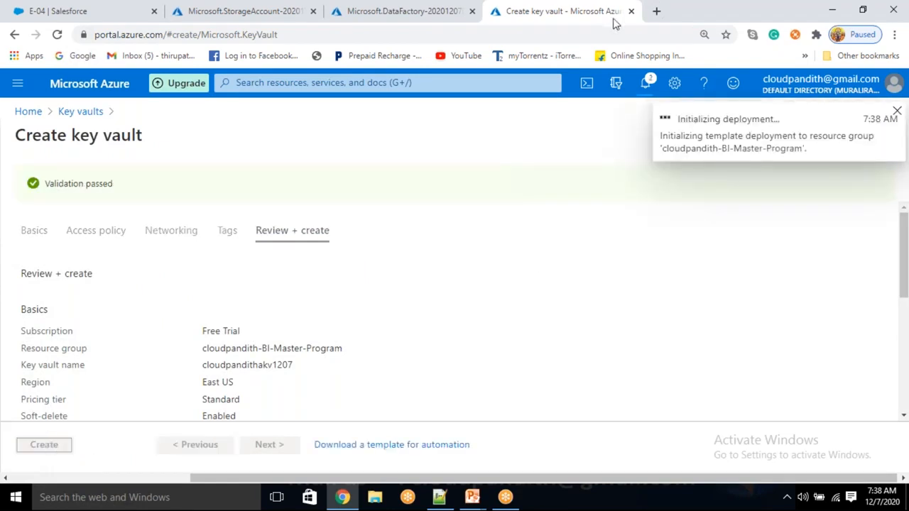
{"action": "left_click", "coordinate": [43, 10]}
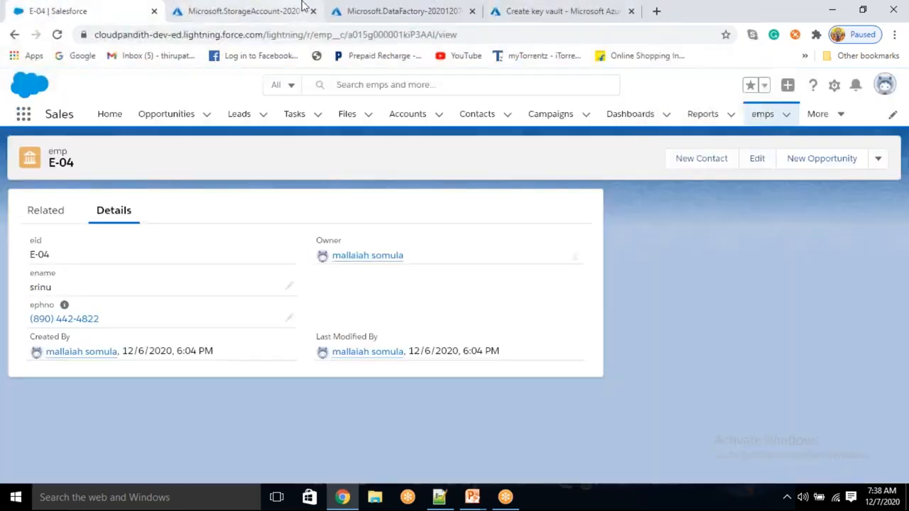
{"action": "left_click", "coordinate": [279, 9]}
{"action": "left_click", "coordinate": [411, 9]}
{"action": "left_click", "coordinate": [547, 8]}
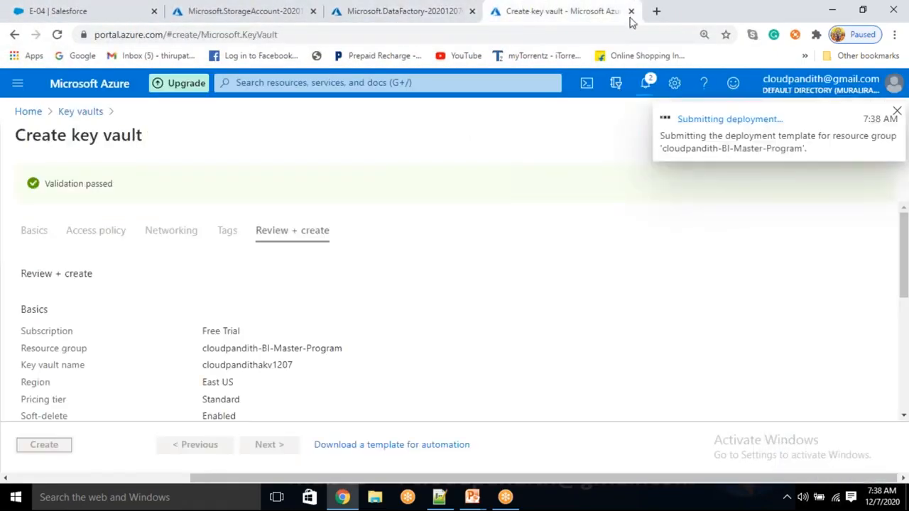
{"action": "left_click", "coordinate": [656, 11]}
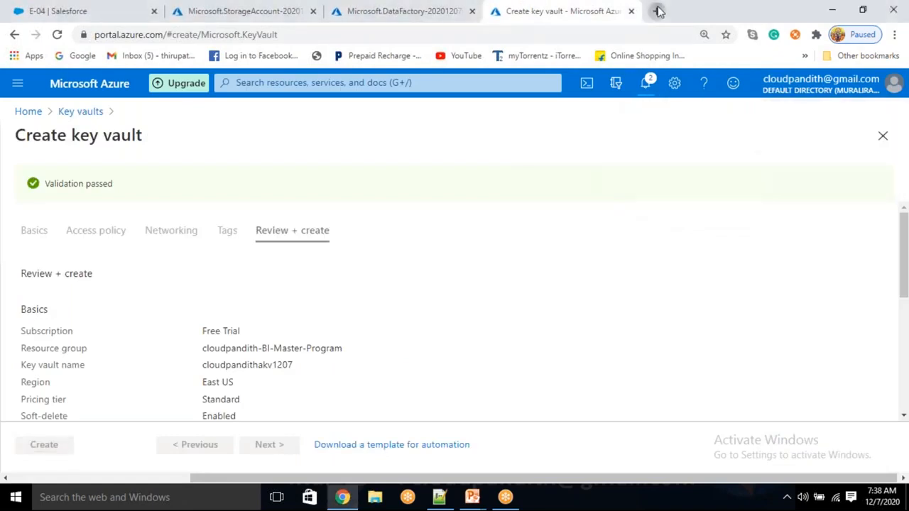
- Load the Azure portal in the new tab and start a new database from SQL databases
{"action": "type", "text": "sq"}
{"action": "key", "text": "BackSpace"}
{"action": "key", "text": "BackSpace"}
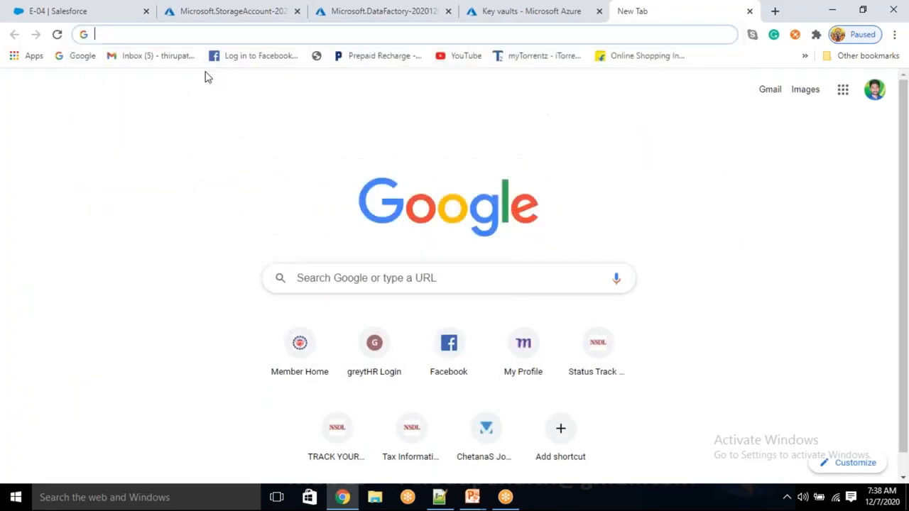
{"action": "type", "text": "p"}
{"action": "key", "text": "Return"}
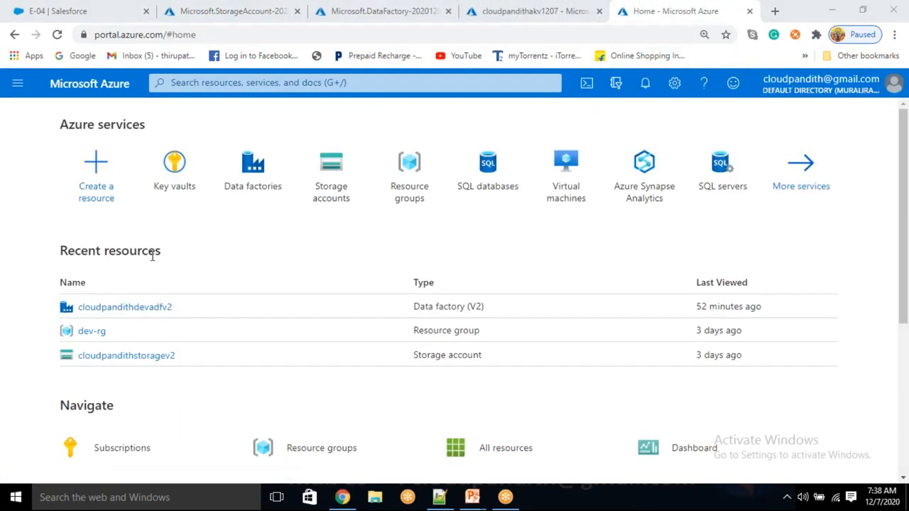
{"action": "left_click", "coordinate": [507, 176]}
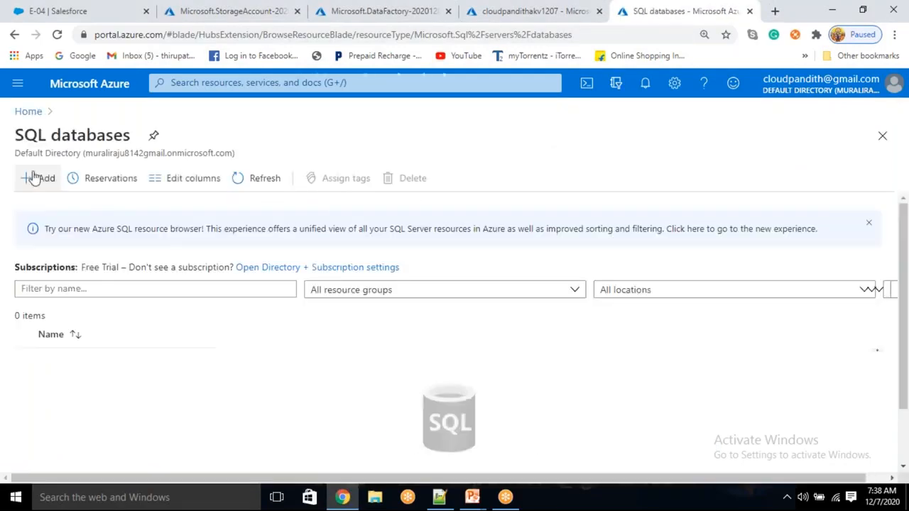
{"action": "left_click", "coordinate": [34, 177]}
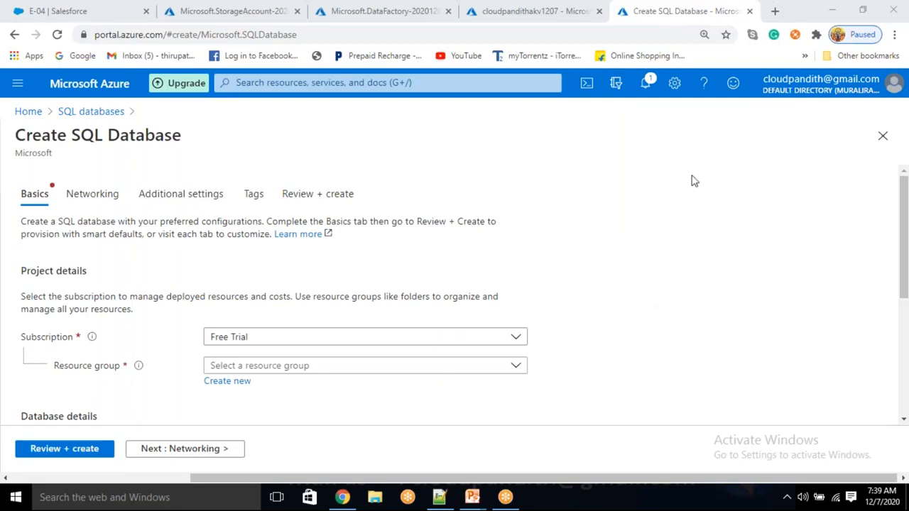
- Put the database in cloudpandith-BI-Master-Program and name it cloudpandithsqldb
{"action": "left_click", "coordinate": [272, 369]}
{"action": "left_click", "coordinate": [274, 416]}
{"action": "scroll", "coordinate": [275, 412], "scroll_direction": "down", "scroll_amount": 2}
{"action": "left_click", "coordinate": [257, 353]}
{"action": "type", "text": "clou"}
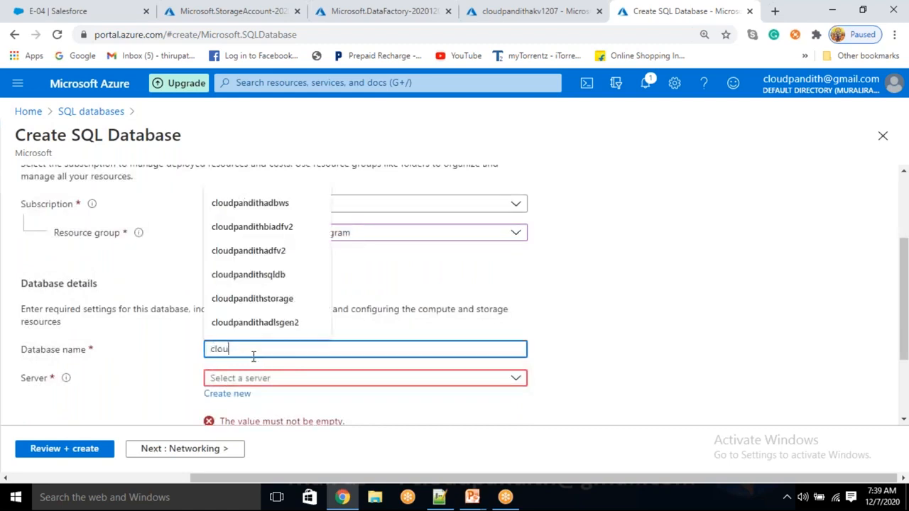
{"action": "type", "text": "dpandithsqldb"}
{"action": "key", "text": "Tab"}
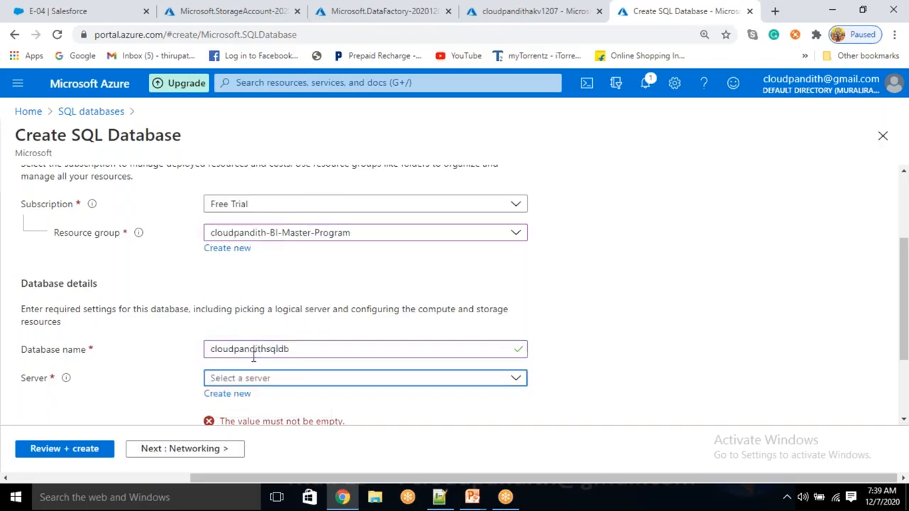
- Create new server cloudpandithsqlserver with an admin login and confirmed password
{"action": "left_click", "coordinate": [235, 394]}
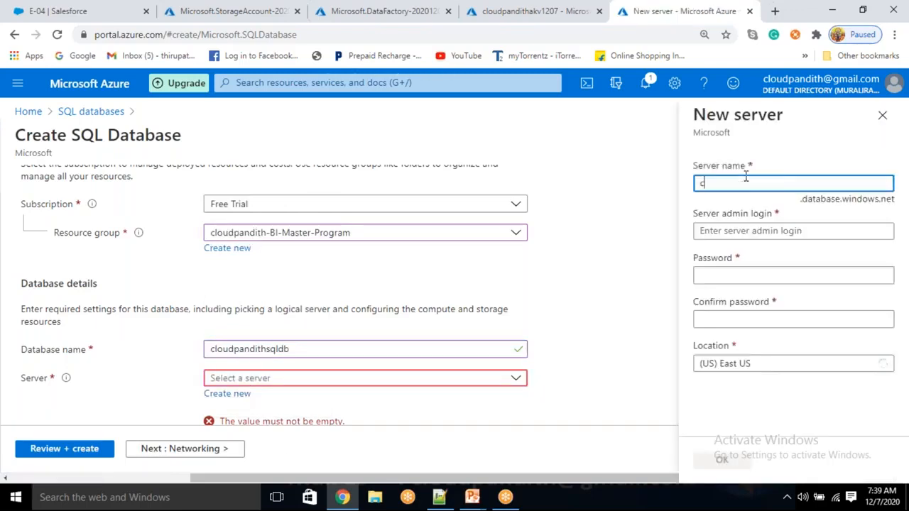
{"action": "type", "text": "cloudpandithsqlserver"}
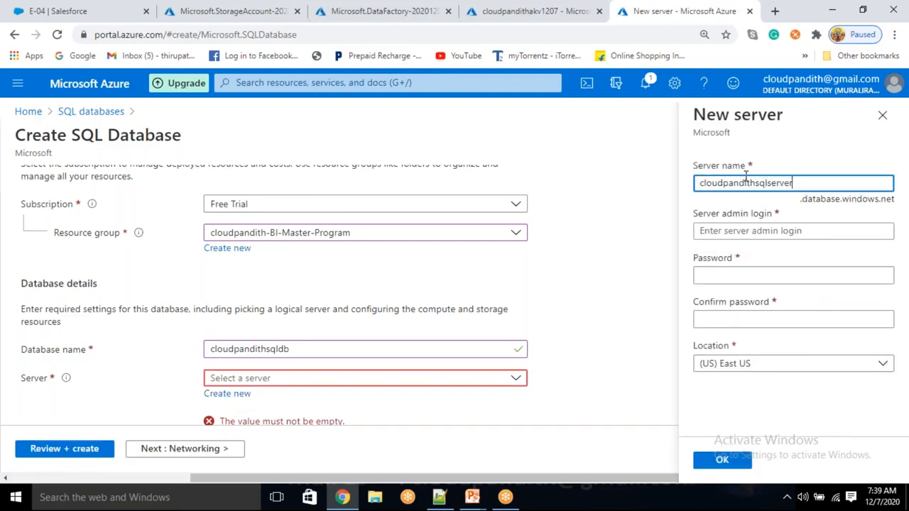
{"action": "key", "text": "Tab"}
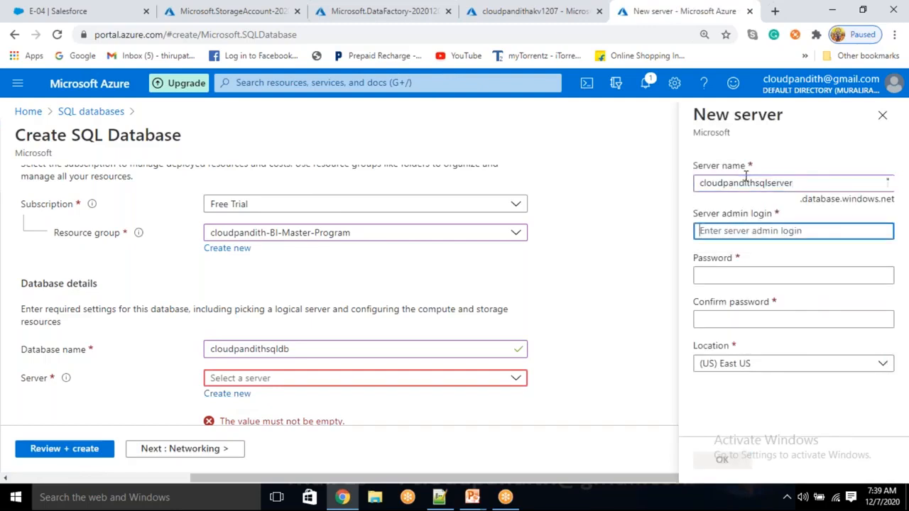
{"action": "type", "text": "mallaiah"}
{"action": "key", "text": "Tab"}
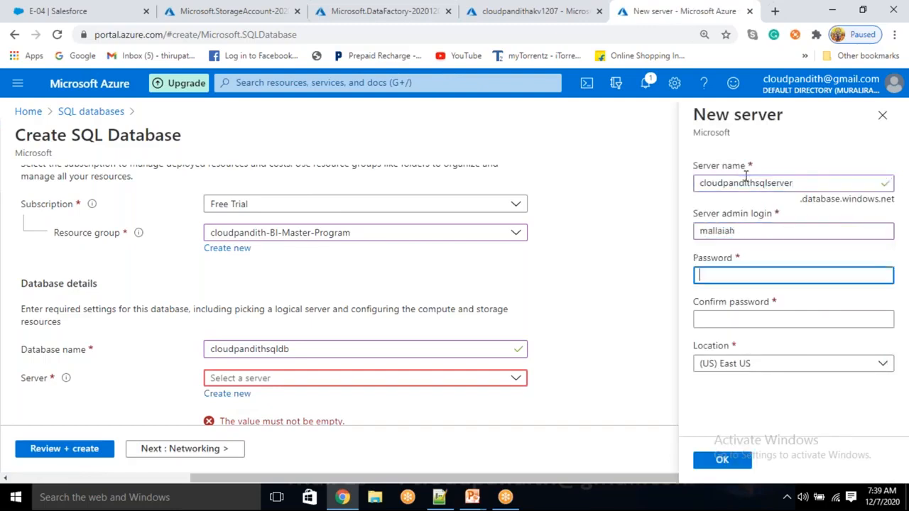
{"action": "type", "text": "***"}
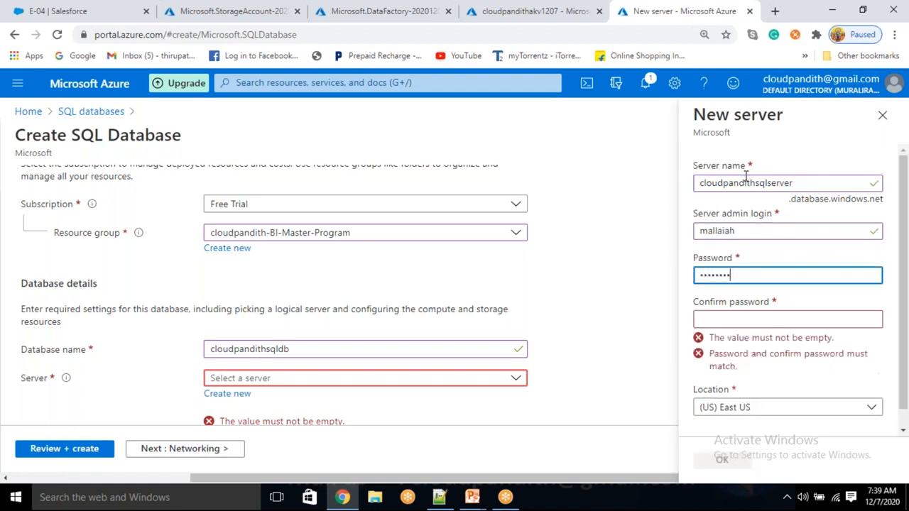
{"action": "type", "text": "*********"}
{"action": "key", "text": "Tab"}
{"action": "type", "text": "*"}
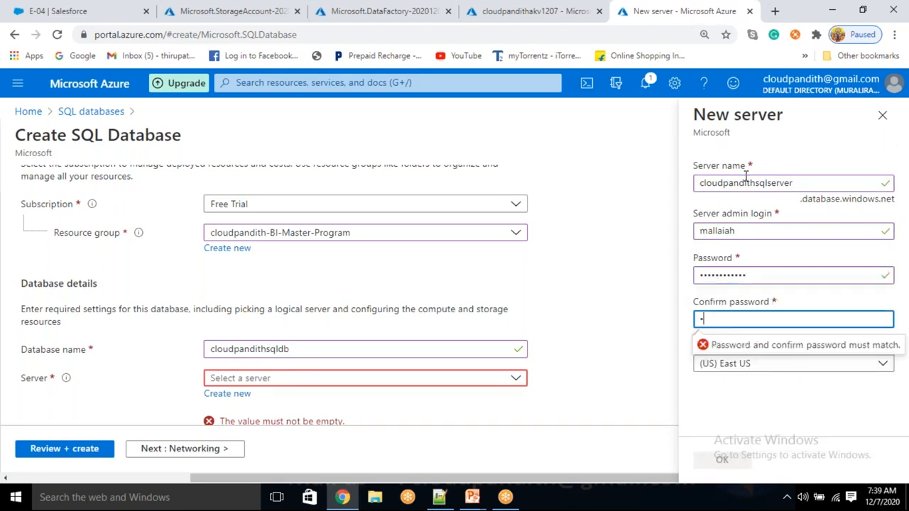
{"action": "type", "text": "***********"}
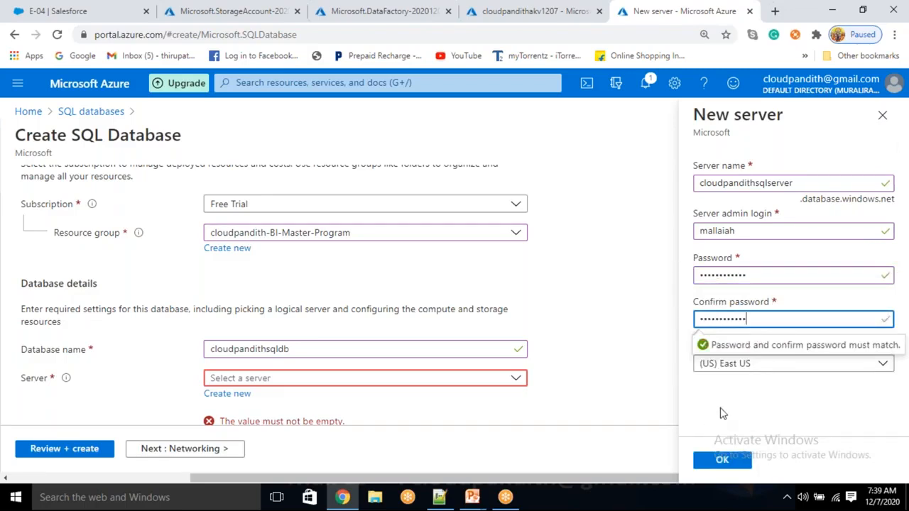
{"action": "left_click", "coordinate": [729, 457]}
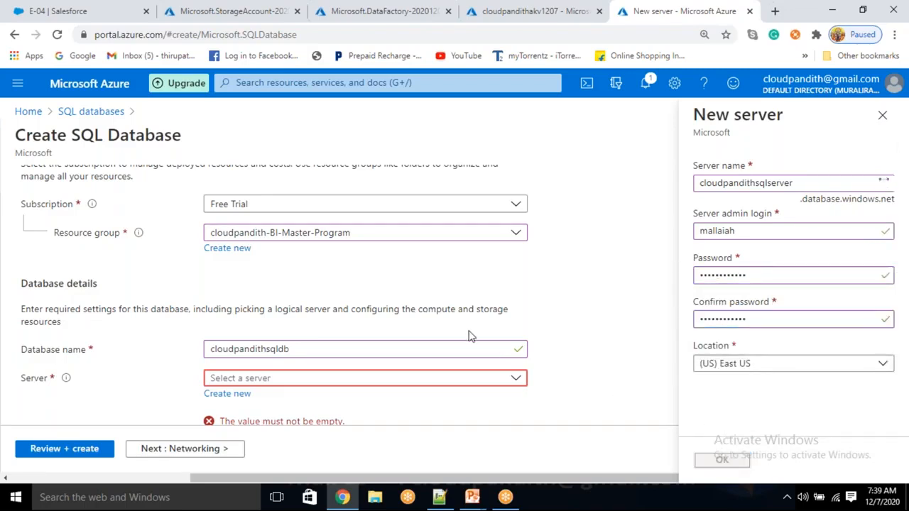
- Review and create the SQL database, then switch back to the Salesforce emp record
{"action": "scroll", "coordinate": [467, 326], "scroll_direction": "down", "scroll_amount": 3}
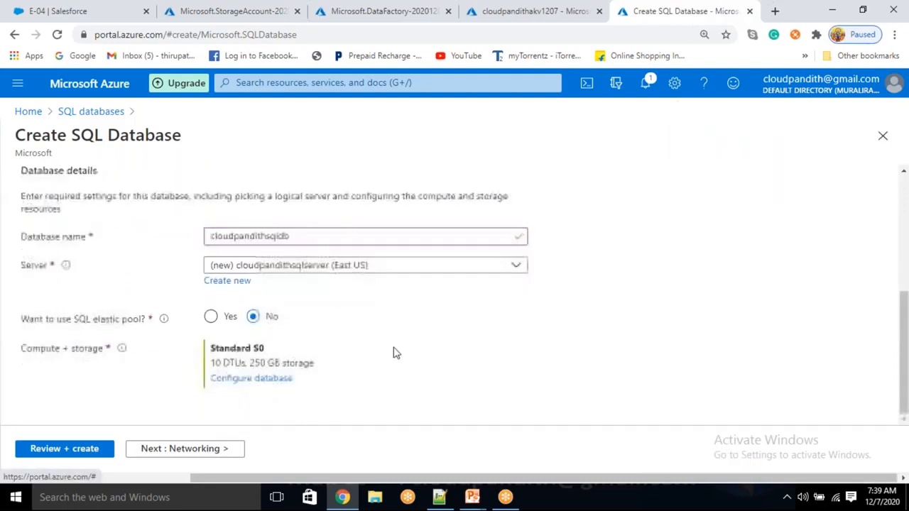
{"action": "left_click", "coordinate": [61, 454]}
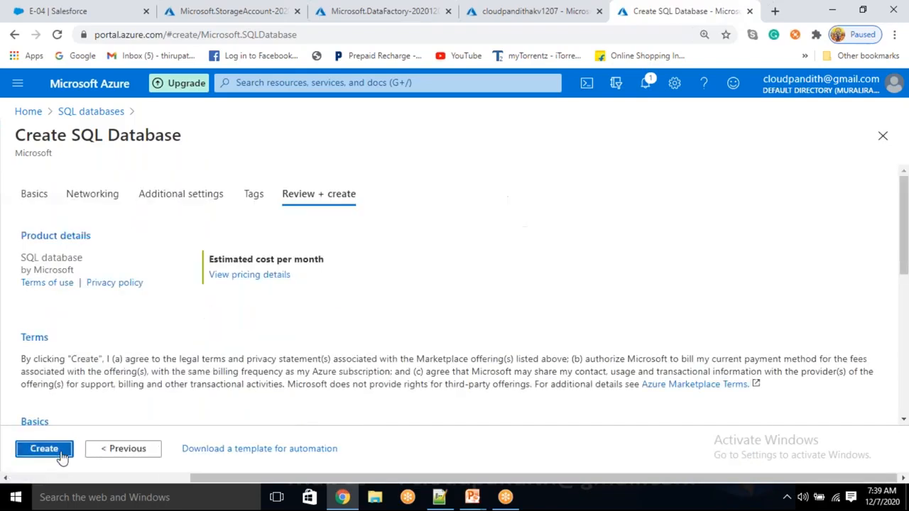
{"action": "left_click", "coordinate": [60, 454]}
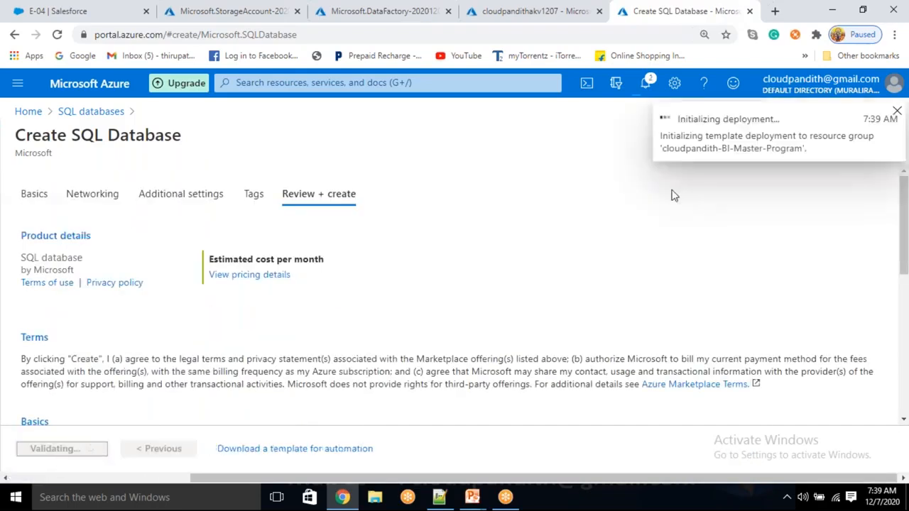
{"action": "left_click", "coordinate": [73, 6]}
- Copy the key1 access key from the newly deployed storage account's Access keys
{"action": "left_click", "coordinate": [219, 9]}
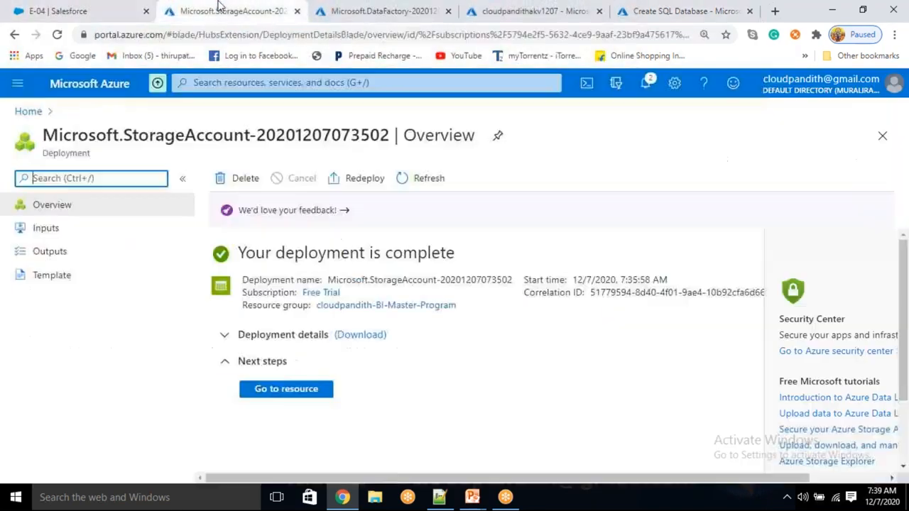
{"action": "left_click", "coordinate": [294, 390]}
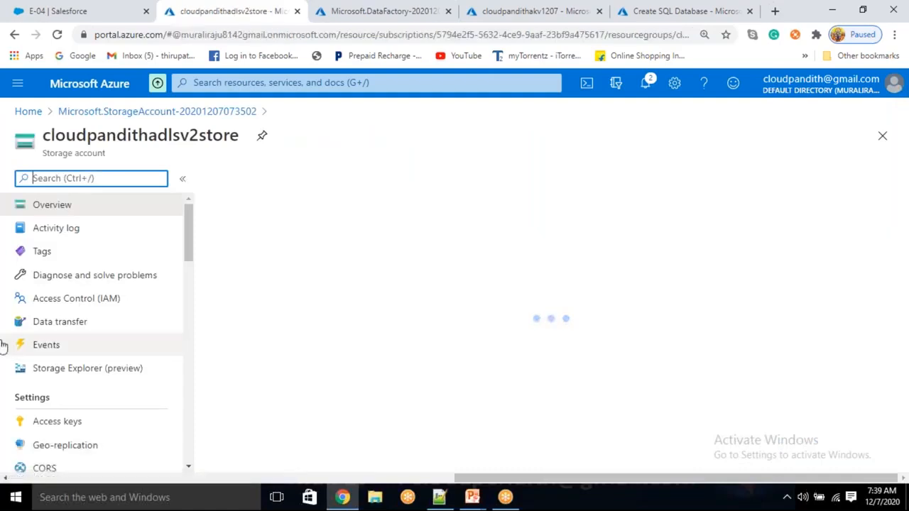
{"action": "left_click", "coordinate": [63, 362]}
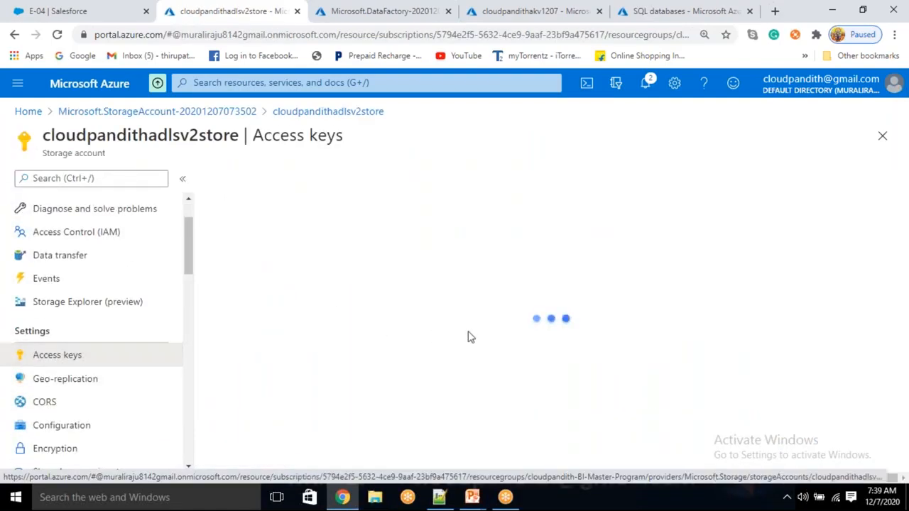
{"action": "left_click", "coordinate": [873, 382]}
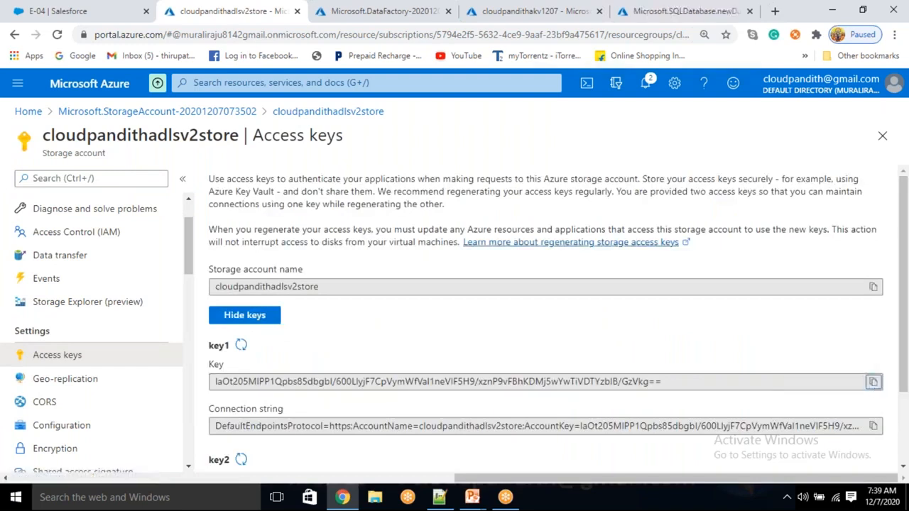
- Create secret adlskey in key vault cloudpandithakv1207 with the copied key1 value
{"action": "left_click", "coordinate": [526, 10]}
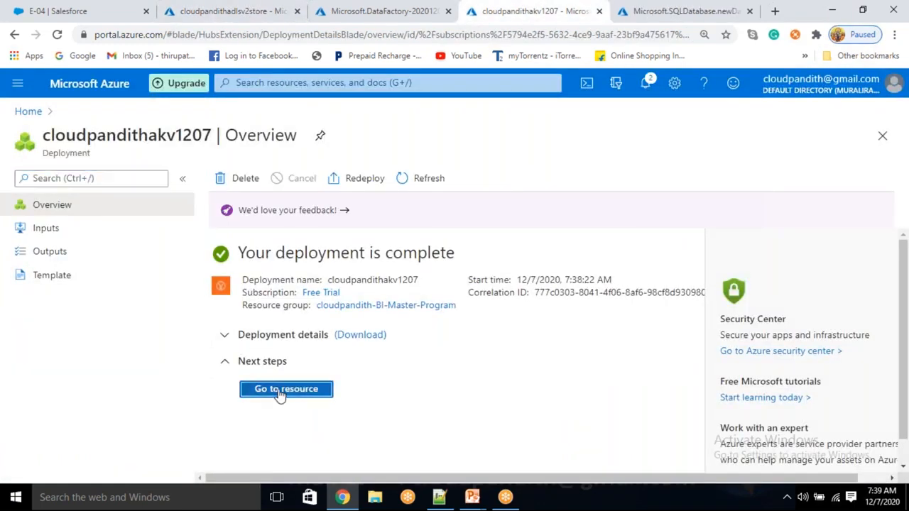
{"action": "left_click", "coordinate": [279, 392]}
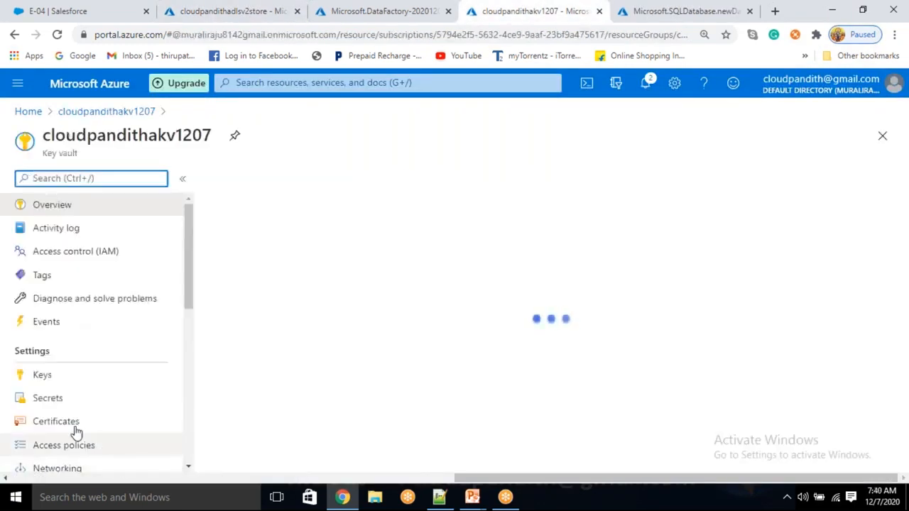
{"action": "left_click", "coordinate": [63, 405]}
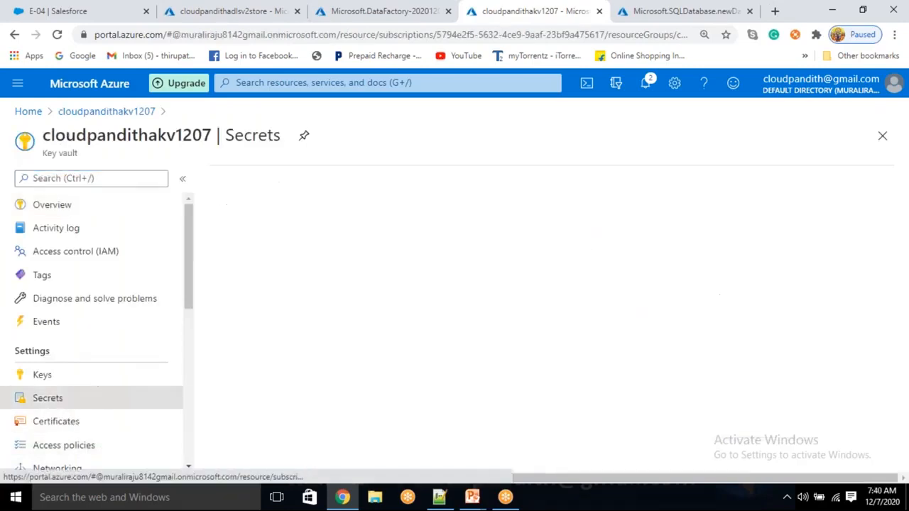
{"action": "left_click", "coordinate": [260, 180]}
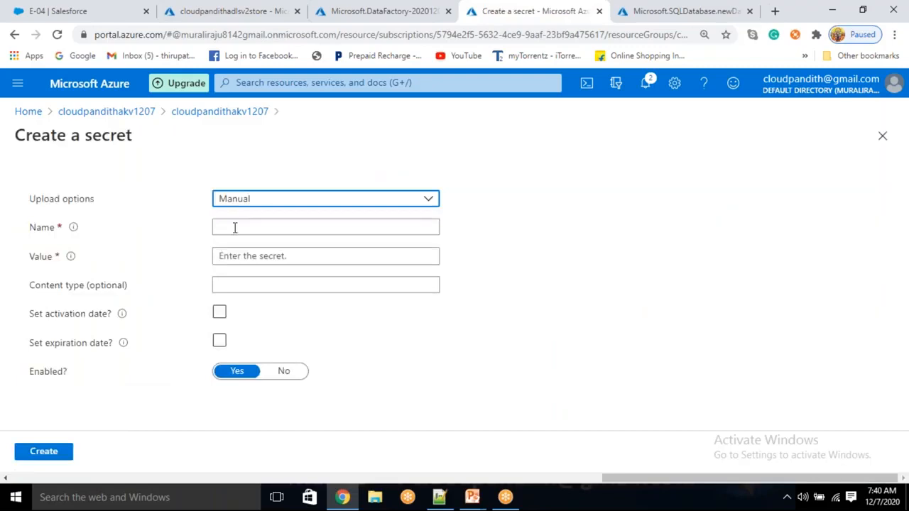
{"action": "left_click", "coordinate": [235, 227]}
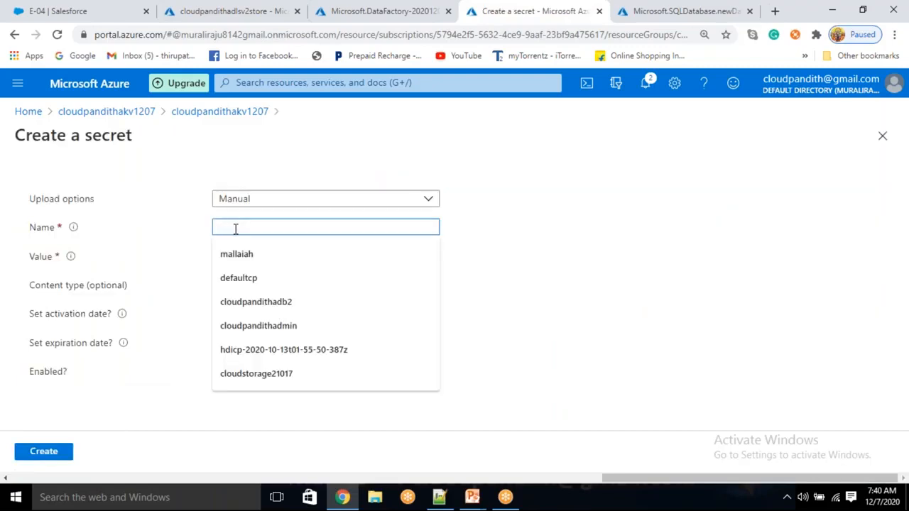
{"action": "type", "text": "ADD"}
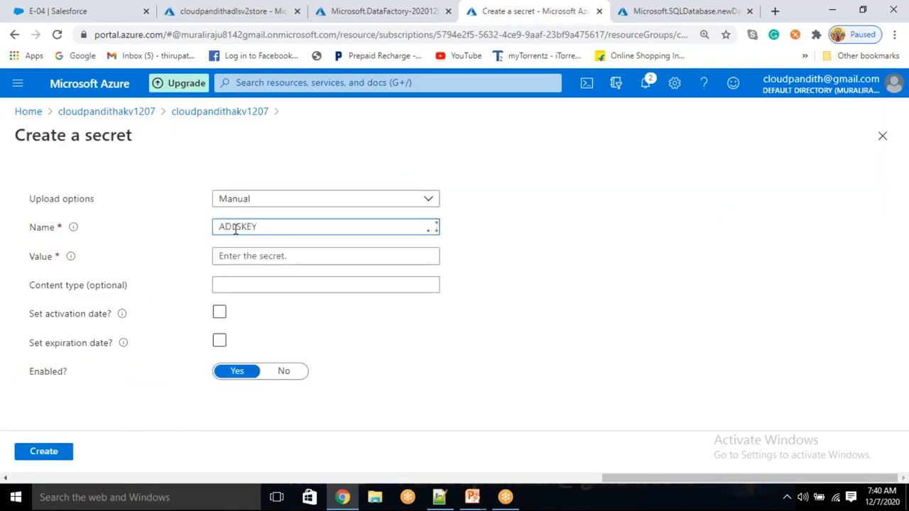
{"action": "key", "text": "ctrl+a"}
{"action": "key", "text": "BackSpace"}
{"action": "type", "text": "adlskey"}
{"action": "key", "text": "Tab"}
{"action": "key", "text": "ctrl+v"}
{"action": "left_click", "coordinate": [41, 452]}
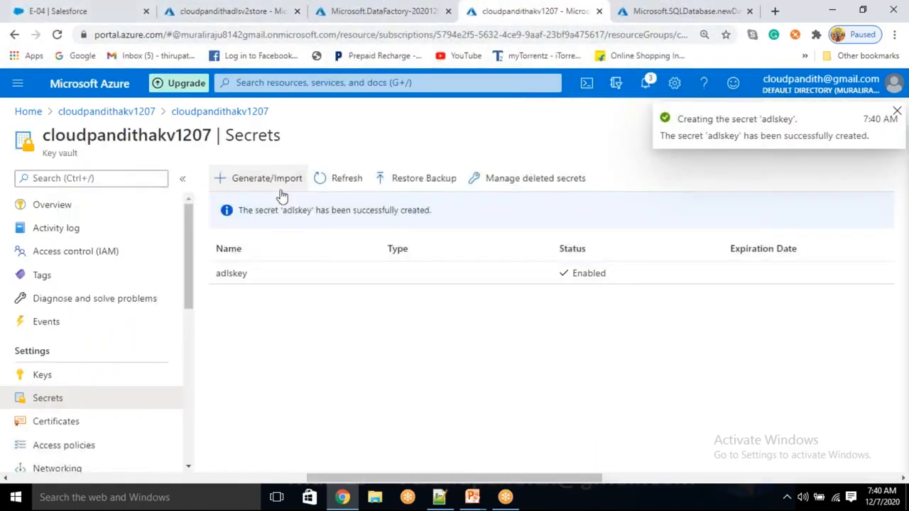
- Create a salesforcepwd secret holding the Salesforce password in the key vault
{"action": "left_click", "coordinate": [240, 182]}
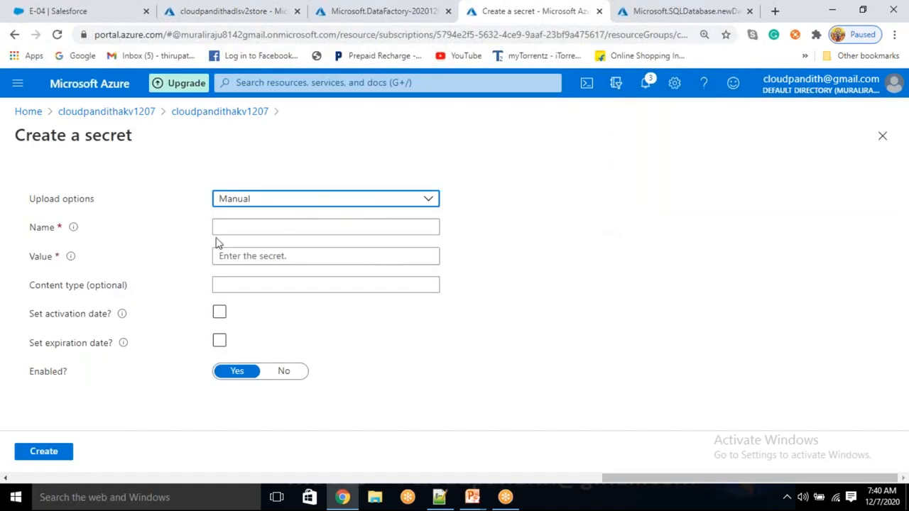
{"action": "left_click", "coordinate": [239, 226]}
{"action": "type", "text": "salesforcepwd"}
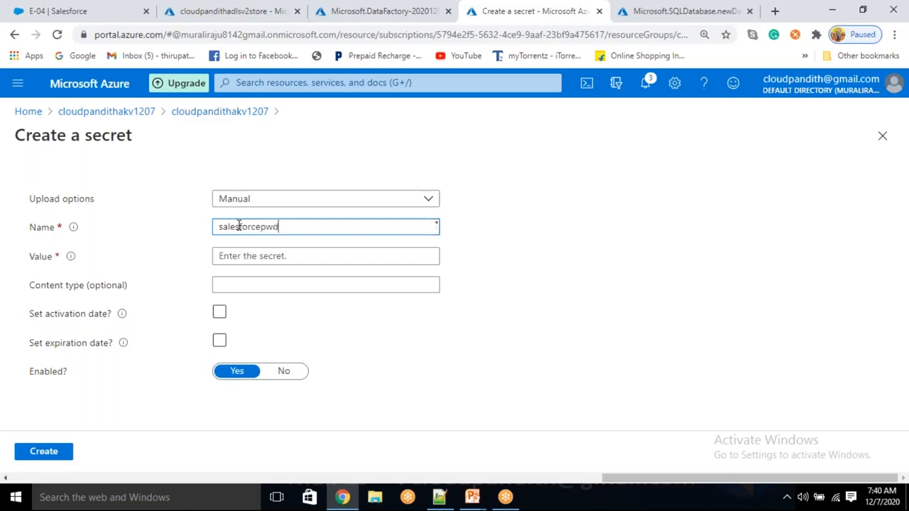
{"action": "key", "text": "Tab"}
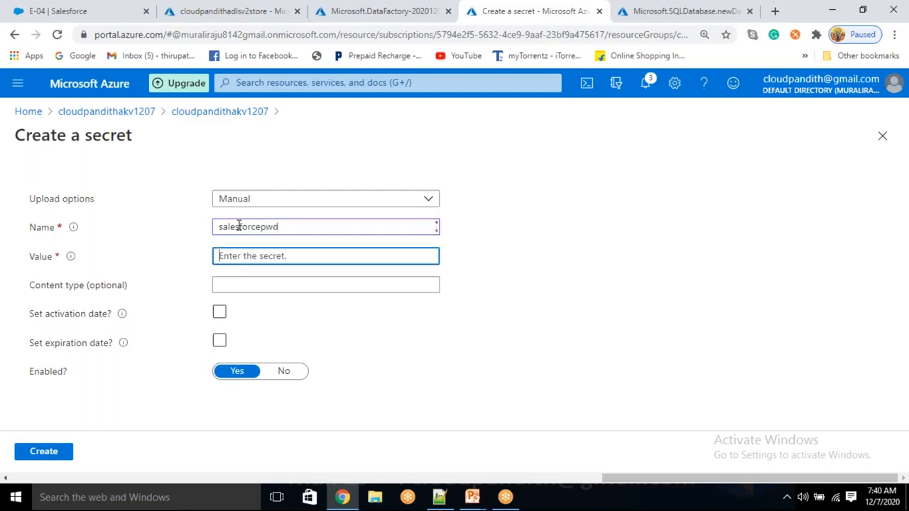
{"action": "type", "text": "••"}
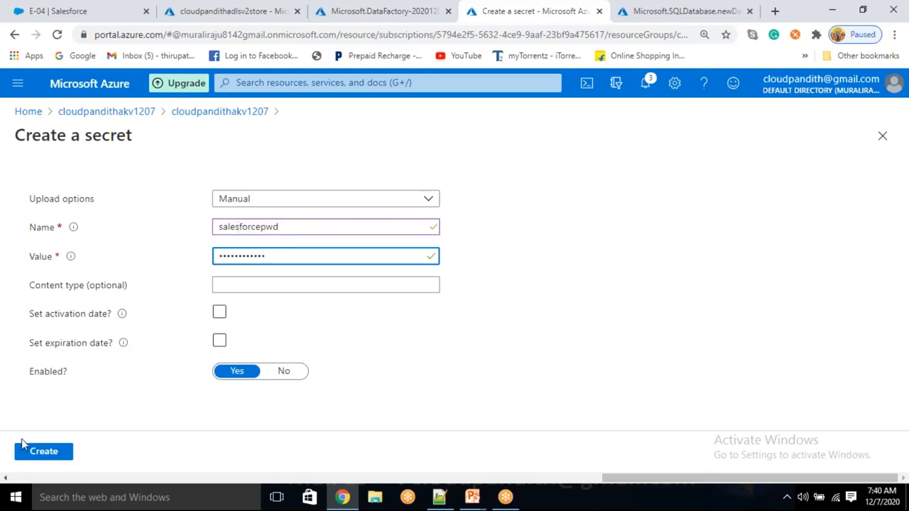
{"action": "left_click", "coordinate": [50, 451]}
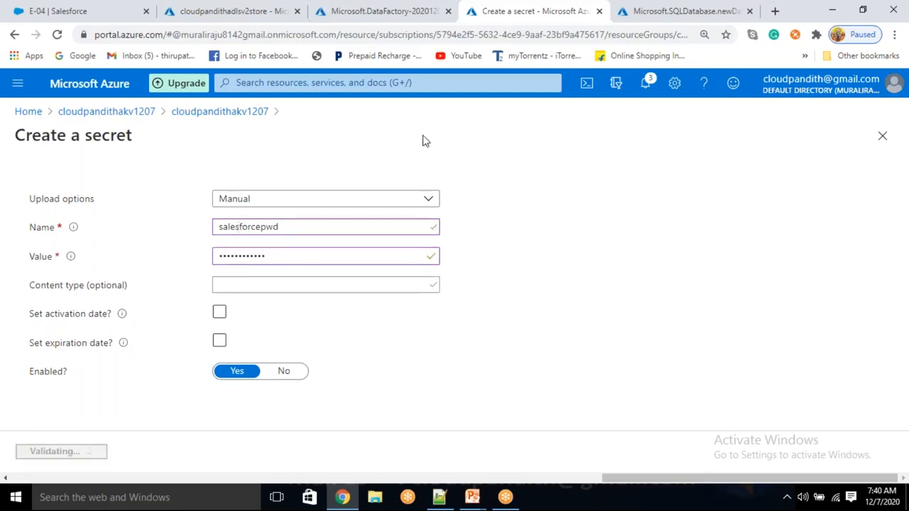
- Go to the deployed cloudpandithbiadfv21207 data factory resource
{"action": "left_click", "coordinate": [83, 8]}
{"action": "left_click", "coordinate": [260, 6]}
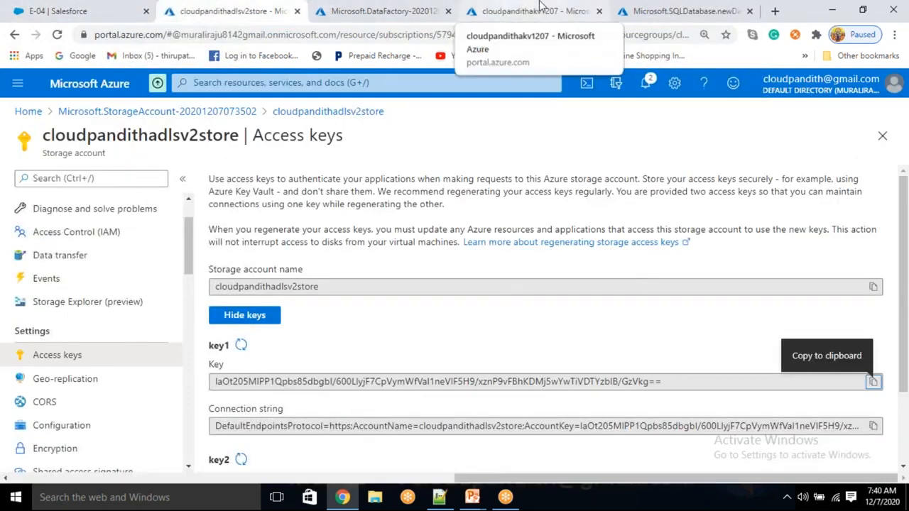
{"action": "left_click", "coordinate": [343, 6]}
{"action": "left_click", "coordinate": [323, 392]}
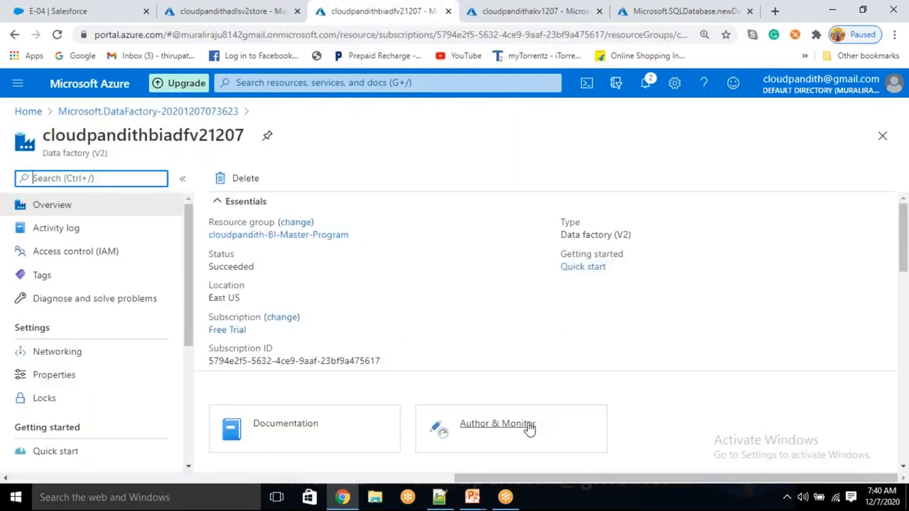
- Launch Data Factory Studio, go to Manage > Linked services and choose + New
{"action": "left_click", "coordinate": [527, 426]}
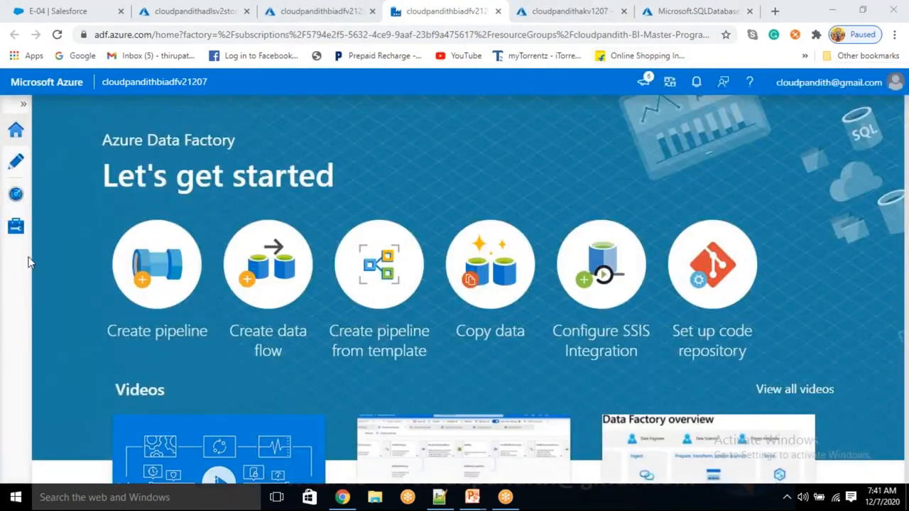
{"action": "left_click", "coordinate": [20, 237]}
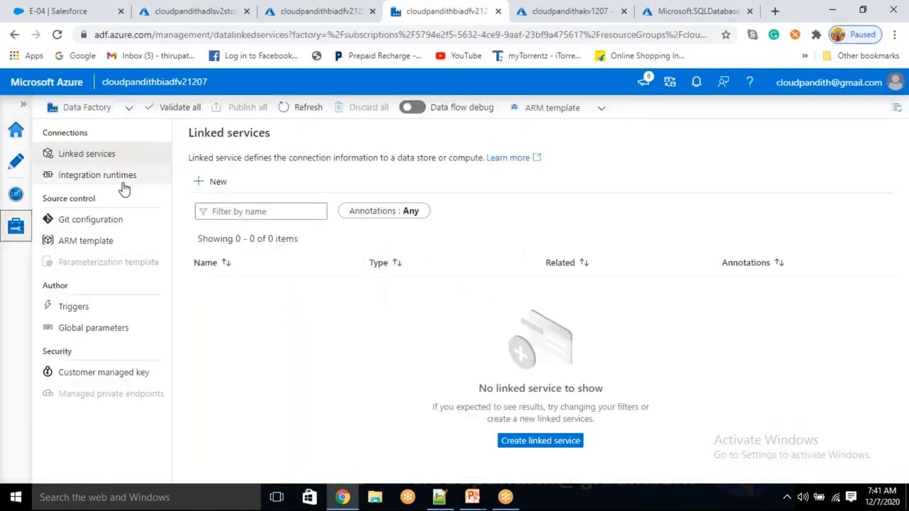
{"action": "left_click", "coordinate": [210, 188]}
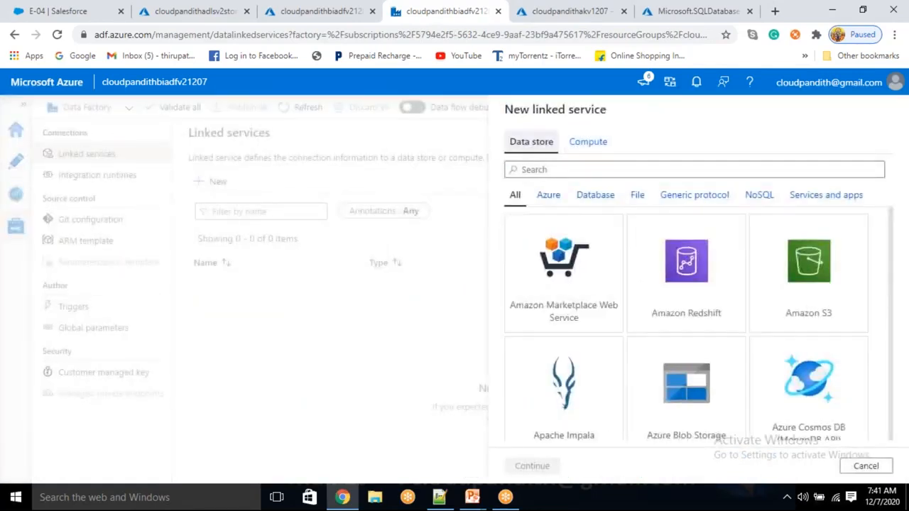
- Search the data stores for 'SALE' and pick the Salesforce connector
{"action": "left_click", "coordinate": [584, 170]}
{"action": "type", "text": "SA"}
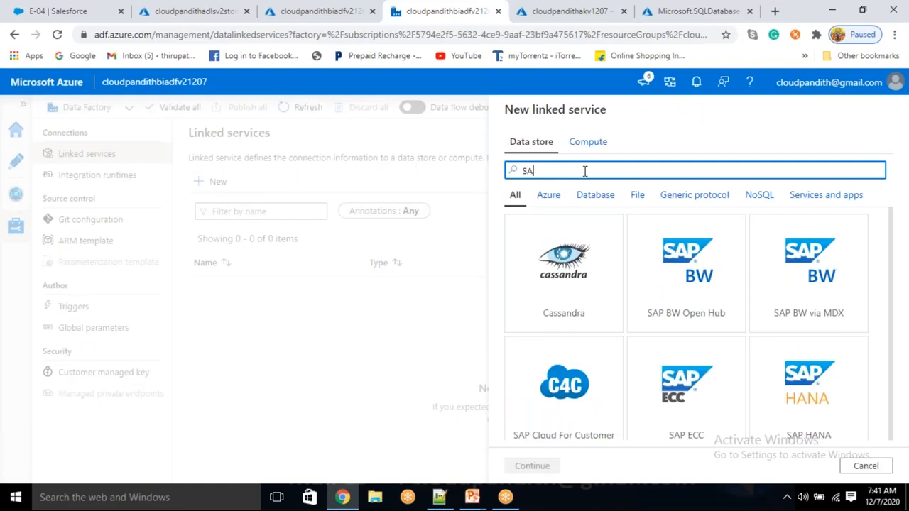
{"action": "key", "text": "BackSpace"}
{"action": "type", "text": "ALES"}
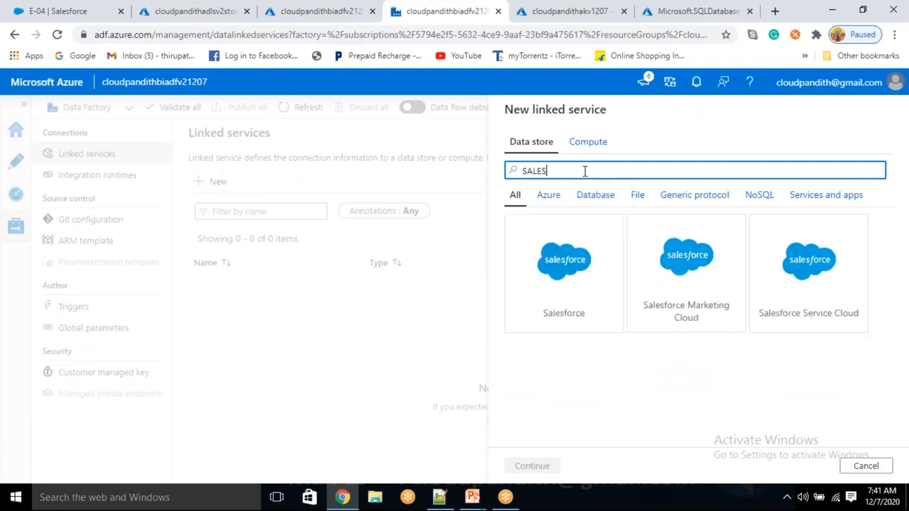
{"action": "left_click", "coordinate": [575, 279]}
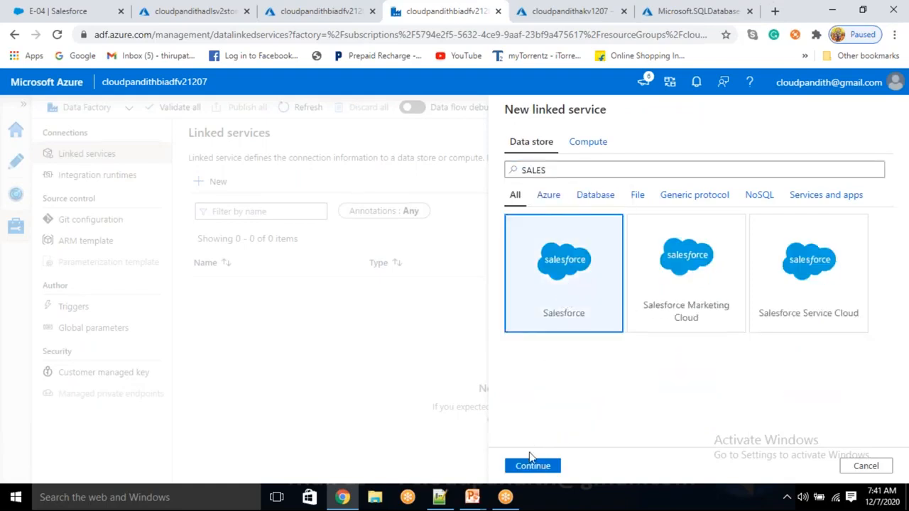
{"action": "left_click", "coordinate": [532, 466]}
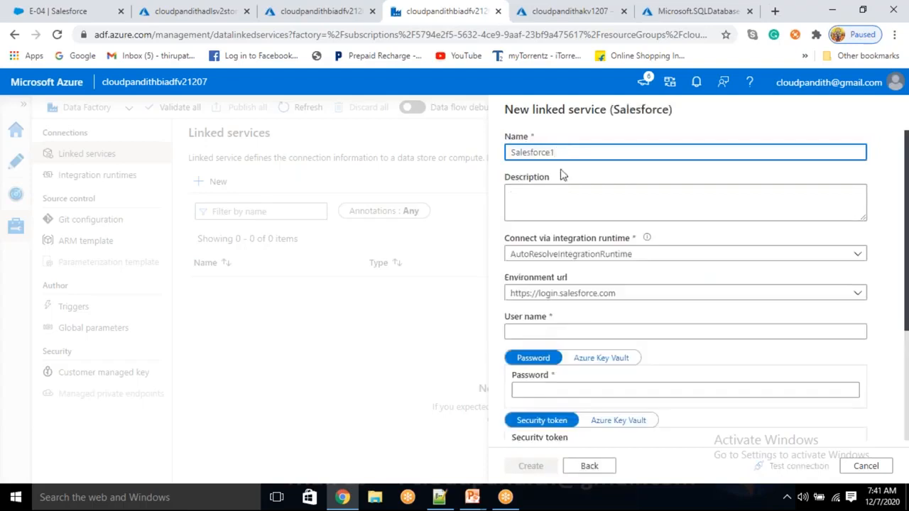
- Name the linked service LS_Salesforce and enter the Salesforce user name
{"action": "left_click_drag", "start_coordinate": [561, 154], "coordinate": [438, 167]}
{"action": "key", "text": "BackSpace"}
{"action": "type", "text": "ls"}
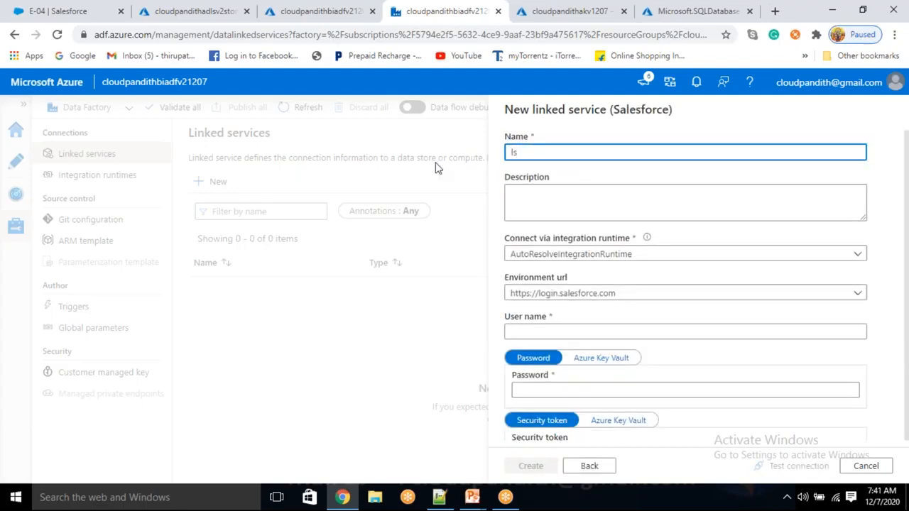
{"action": "type", "text": "_sls_Salesforce"}
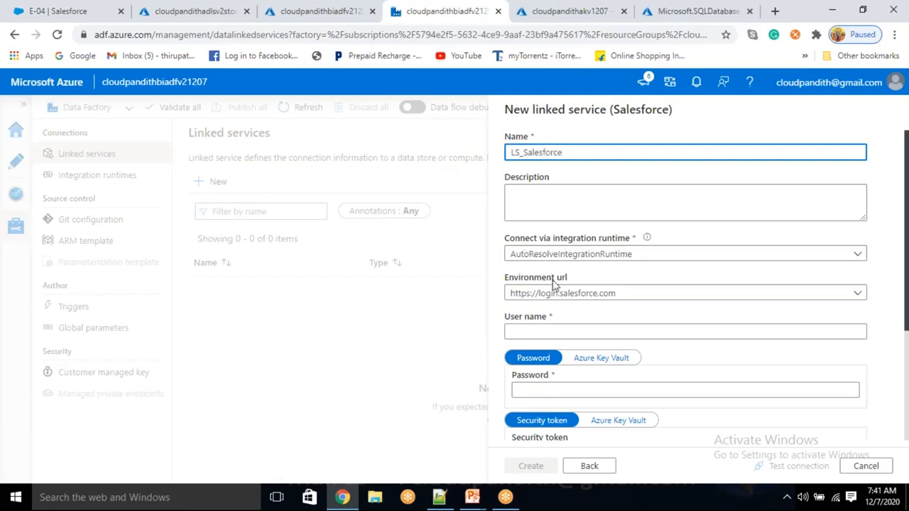
{"action": "left_click", "coordinate": [630, 292]}
{"action": "left_click", "coordinate": [526, 327]}
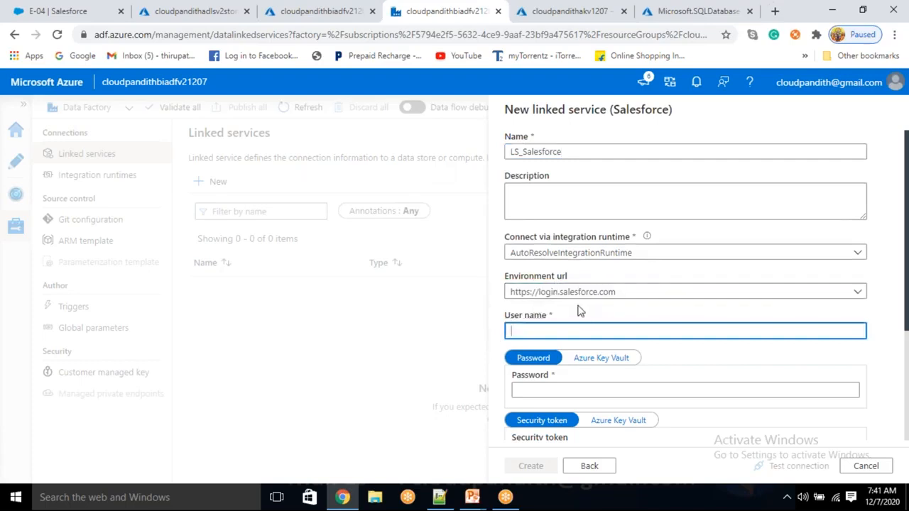
{"action": "left_click", "coordinate": [622, 286]}
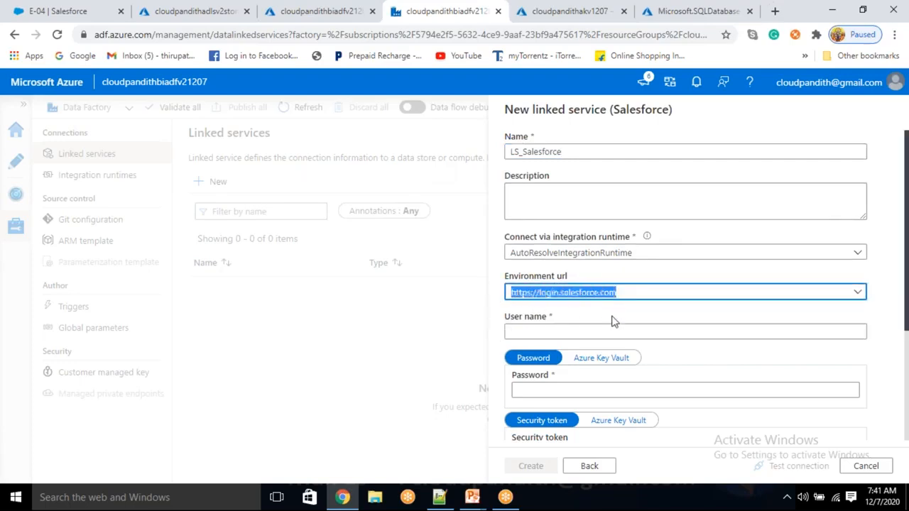
{"action": "left_click", "coordinate": [536, 328]}
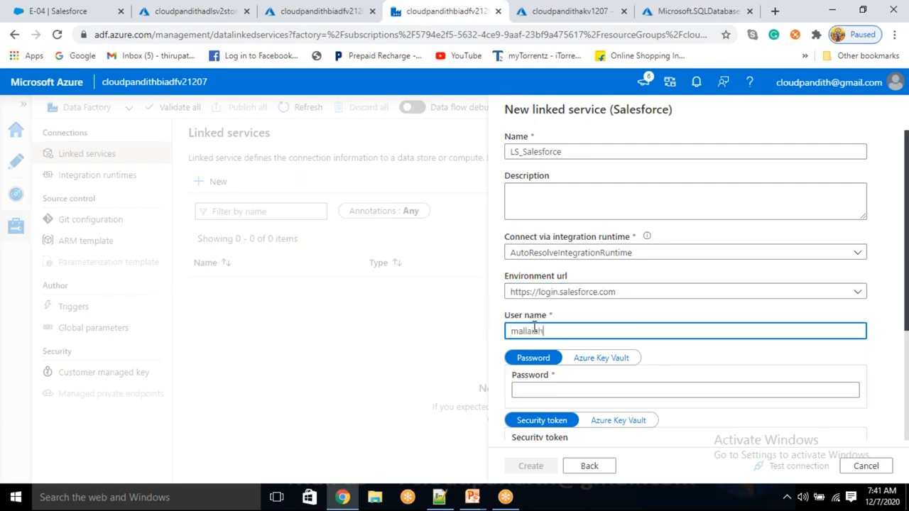
- Source the password from Azure Key Vault and start a new Key Vault linked service
{"action": "left_click", "coordinate": [615, 359]}
{"action": "scroll", "coordinate": [614, 359], "scroll_direction": "down", "scroll_amount": 1}
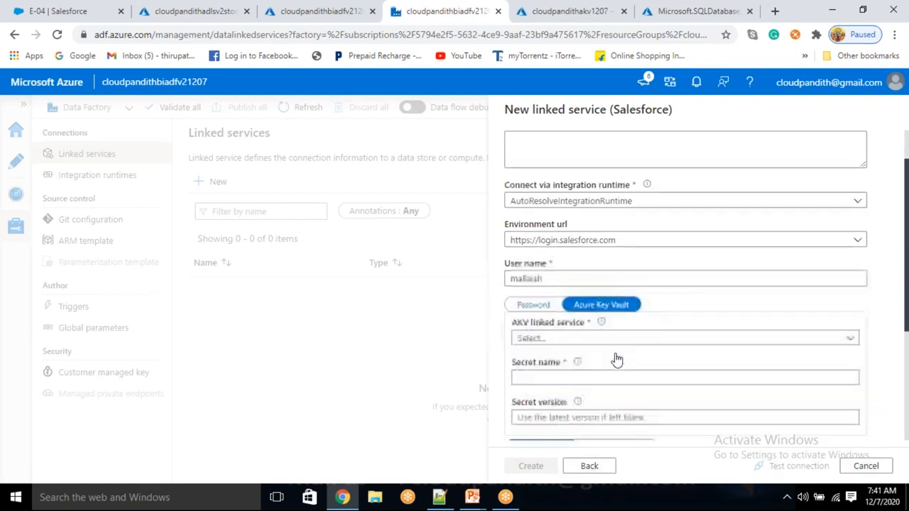
{"action": "left_click", "coordinate": [600, 325]}
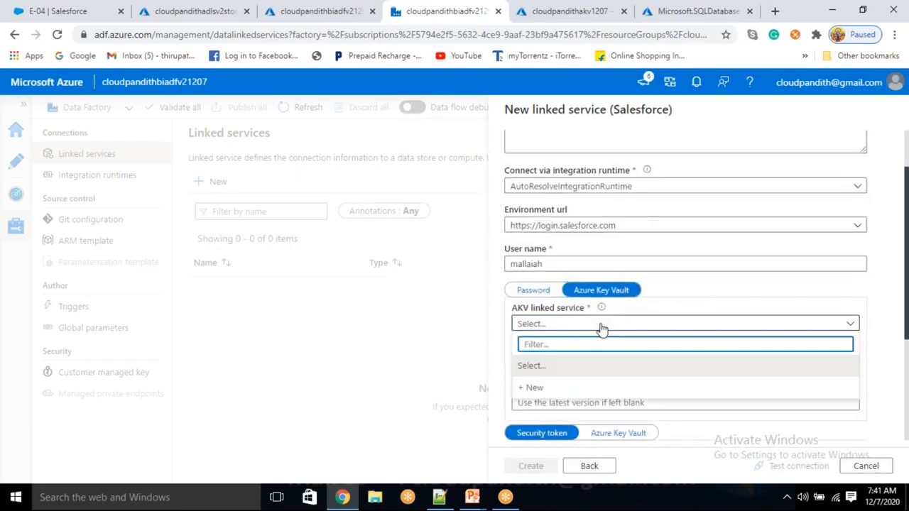
{"action": "left_click", "coordinate": [542, 388]}
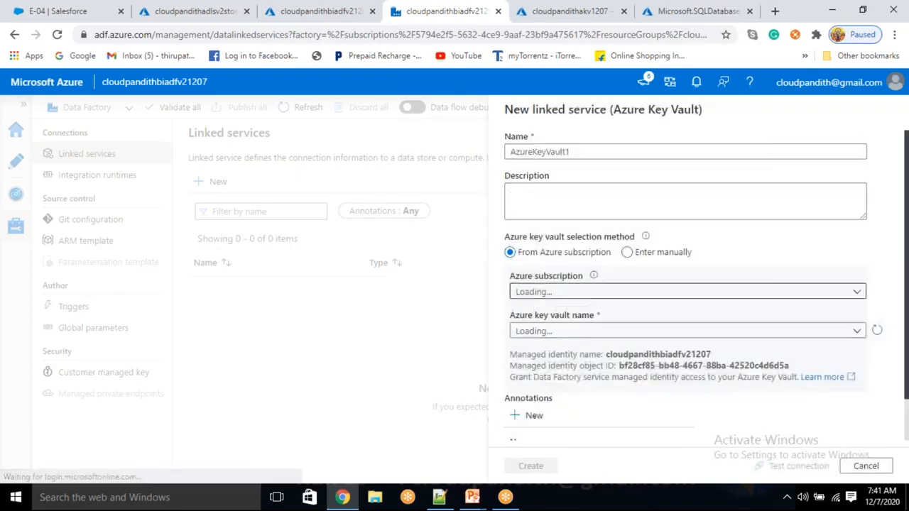
- Create Key Vault linked service LS_AKV on Free Trial with vault cloudpandithakv1207, after testing it
{"action": "double_click", "coordinate": [584, 147]}
{"action": "type", "text": "LS_A"}
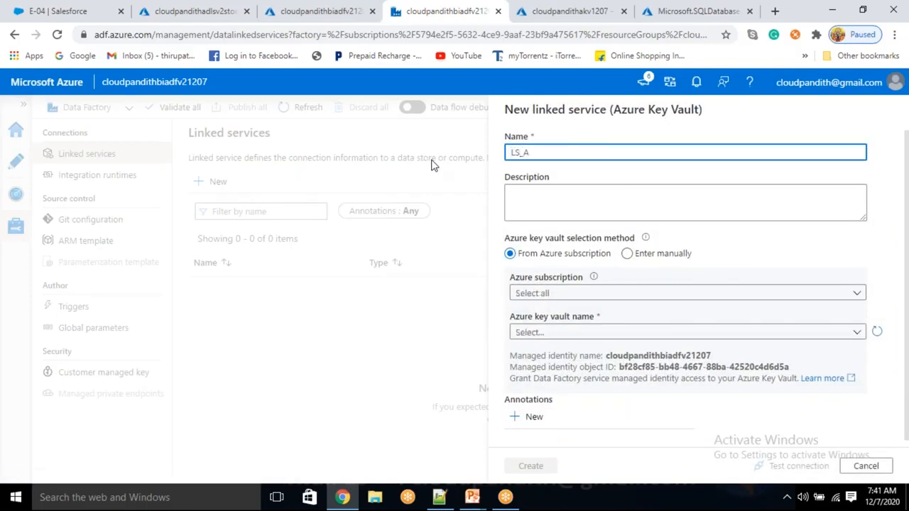
{"action": "type", "text": "KV"}
{"action": "left_click", "coordinate": [544, 292]}
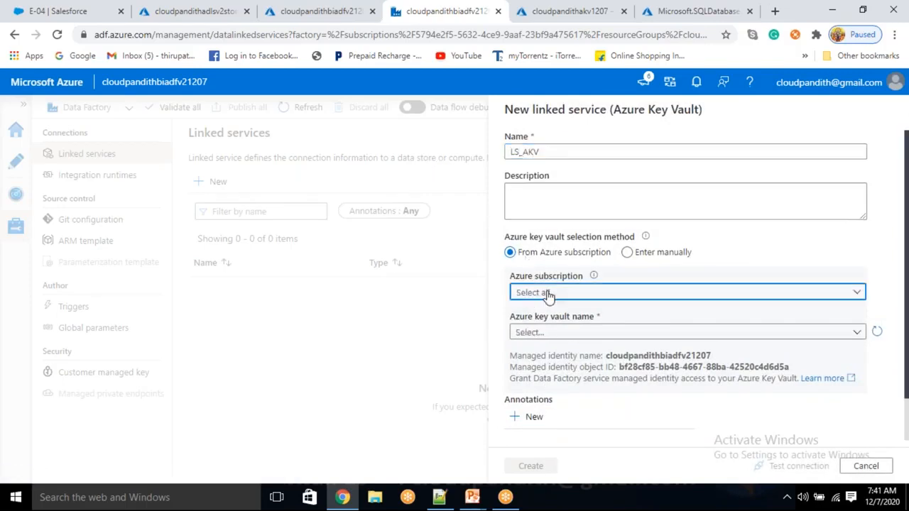
{"action": "left_click", "coordinate": [550, 333]}
{"action": "left_click", "coordinate": [549, 331]}
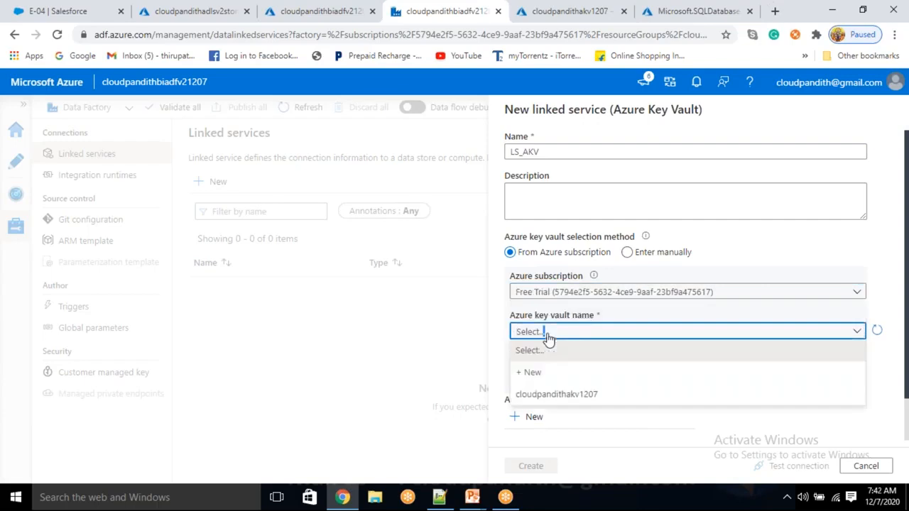
{"action": "left_click", "coordinate": [548, 392]}
{"action": "left_click", "coordinate": [793, 466]}
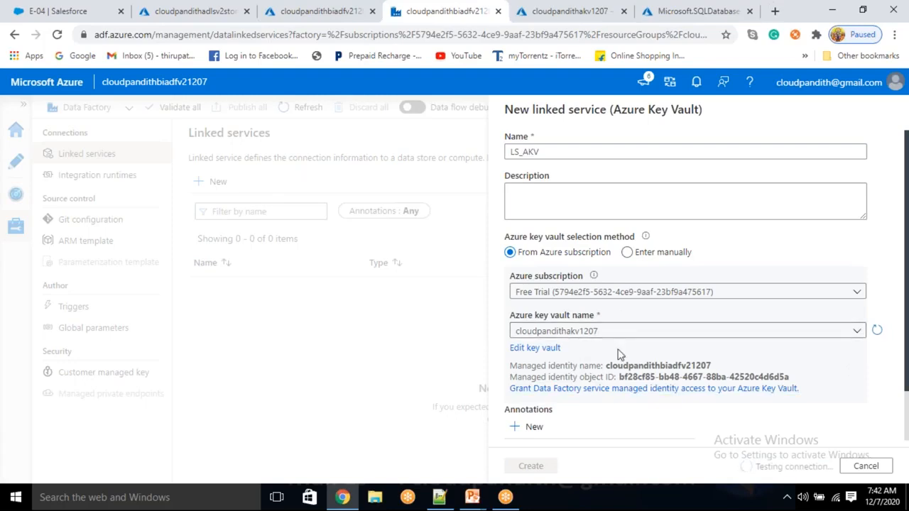
{"action": "left_click", "coordinate": [546, 465]}
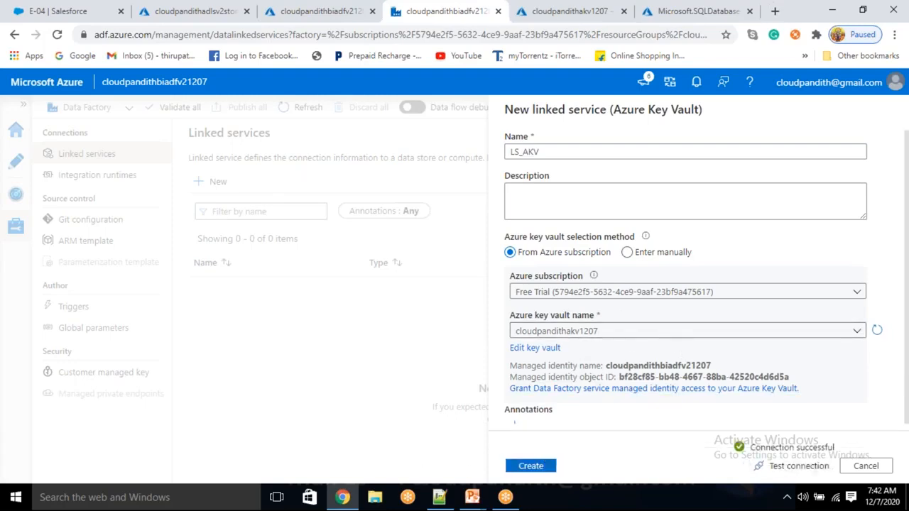
- Point the Salesforce password at secret salesforcepwd and test the connection, which fails
{"action": "left_click", "coordinate": [539, 364]}
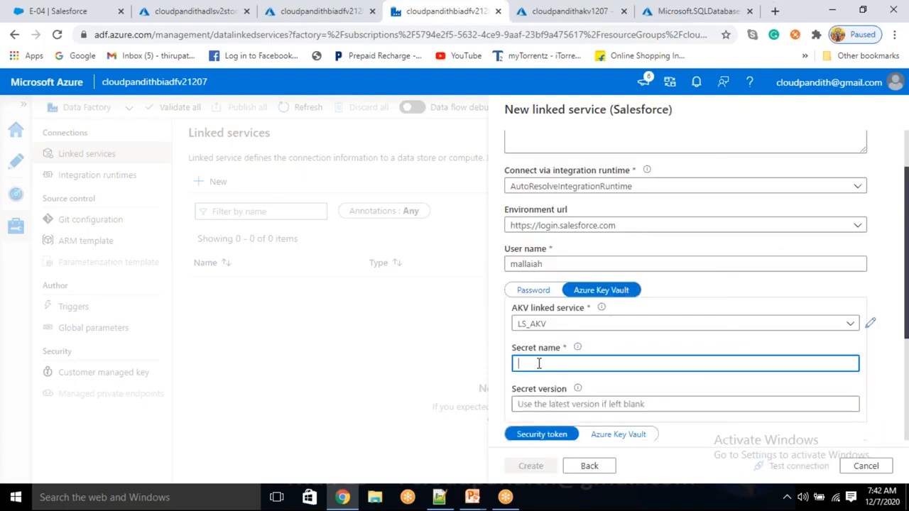
{"action": "type", "text": "SALESFO"}
{"action": "key", "text": "ctrl+a"}
{"action": "key", "text": "BackSpace"}
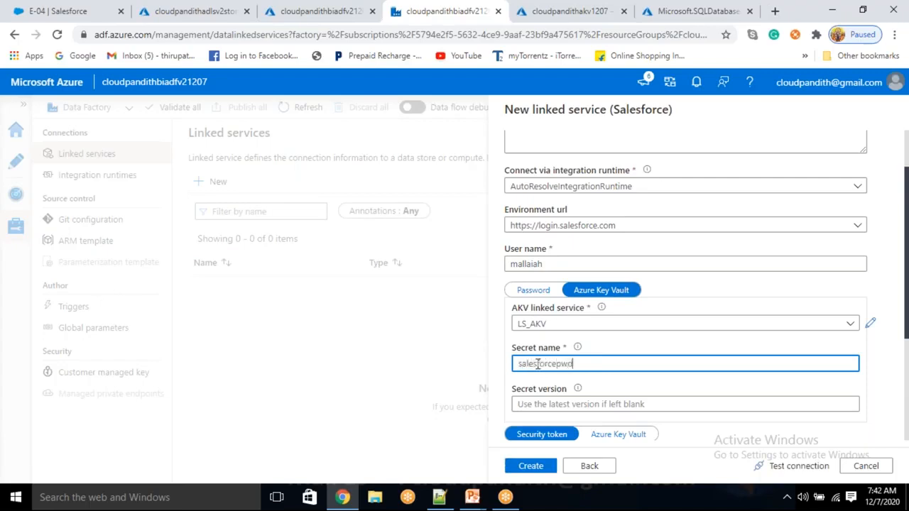
{"action": "left_click", "coordinate": [809, 465]}
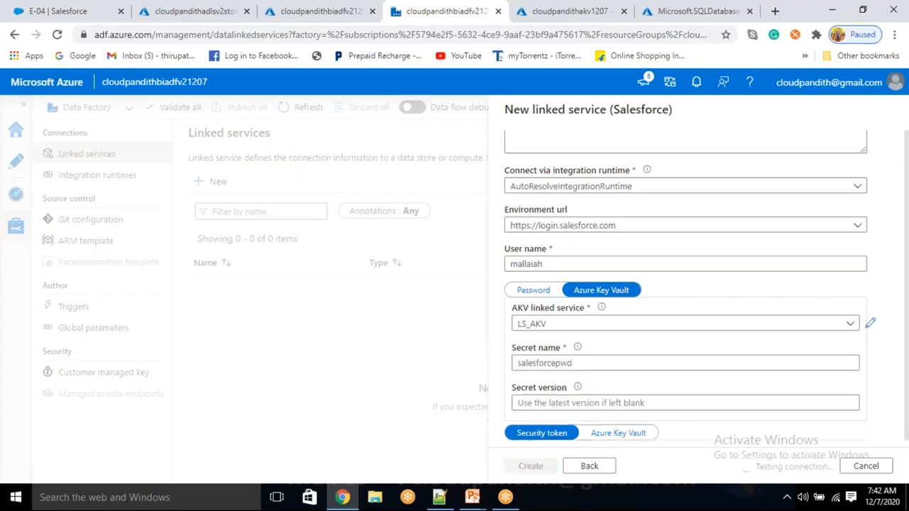
{"action": "scroll", "coordinate": [742, 397], "scroll_direction": "down", "scroll_amount": 2}
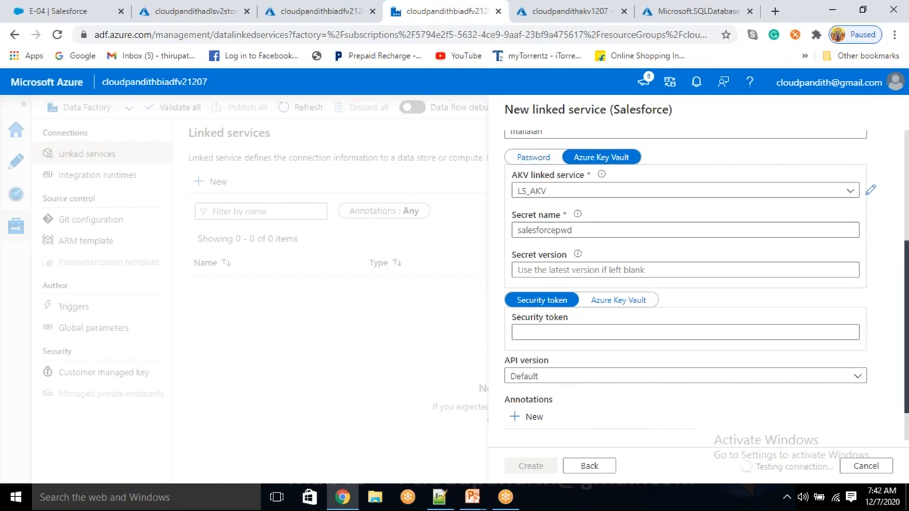
{"action": "left_click", "coordinate": [537, 330]}
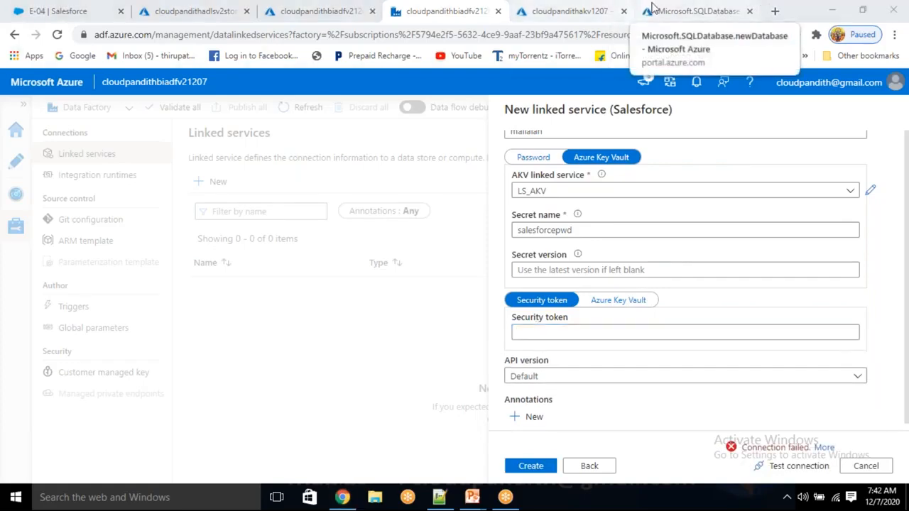
{"action": "left_click", "coordinate": [37, 9]}
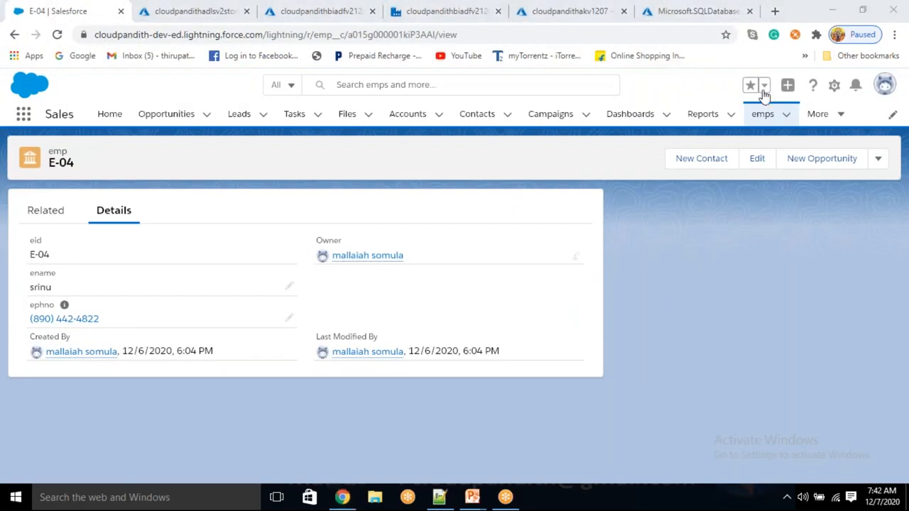
- Open the Reset My Security Token page under the profile's Settings
{"action": "left_click", "coordinate": [885, 93]}
{"action": "left_click", "coordinate": [885, 90]}
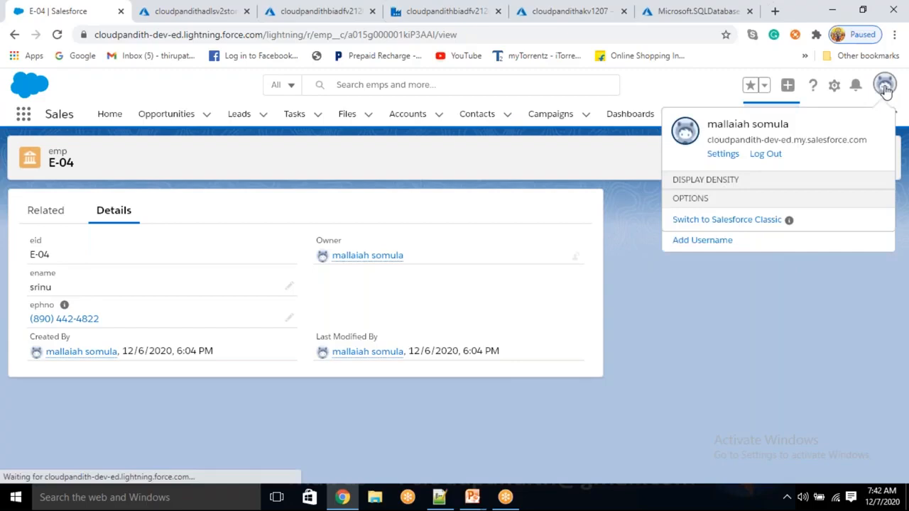
{"action": "left_click", "coordinate": [723, 156]}
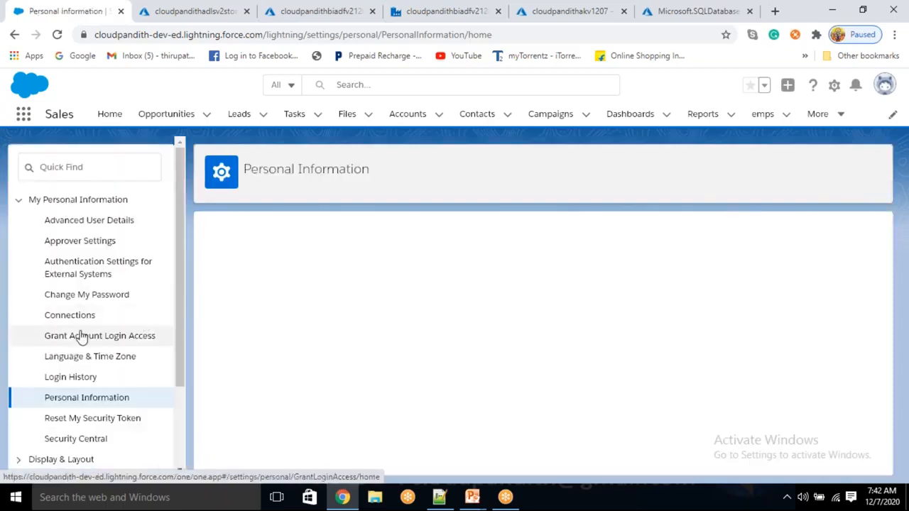
{"action": "scroll", "coordinate": [81, 337], "scroll_direction": "down", "scroll_amount": 1}
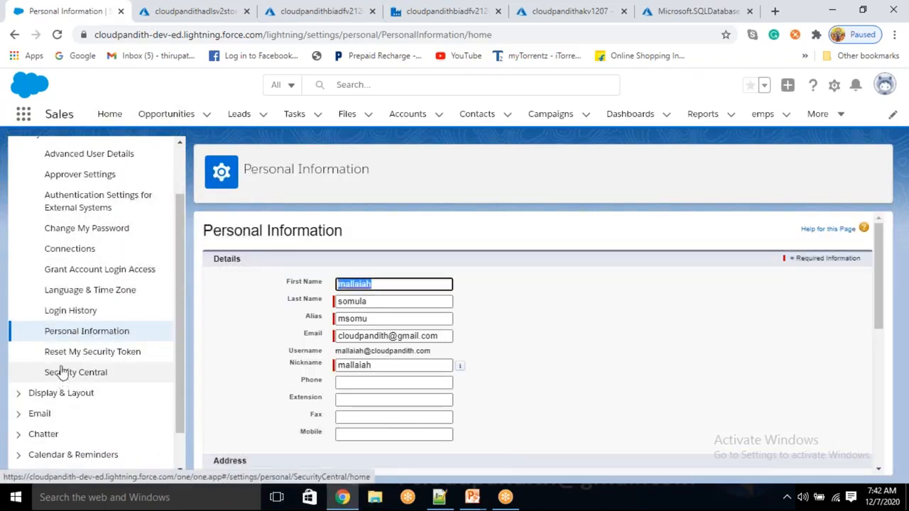
{"action": "left_click", "coordinate": [64, 357]}
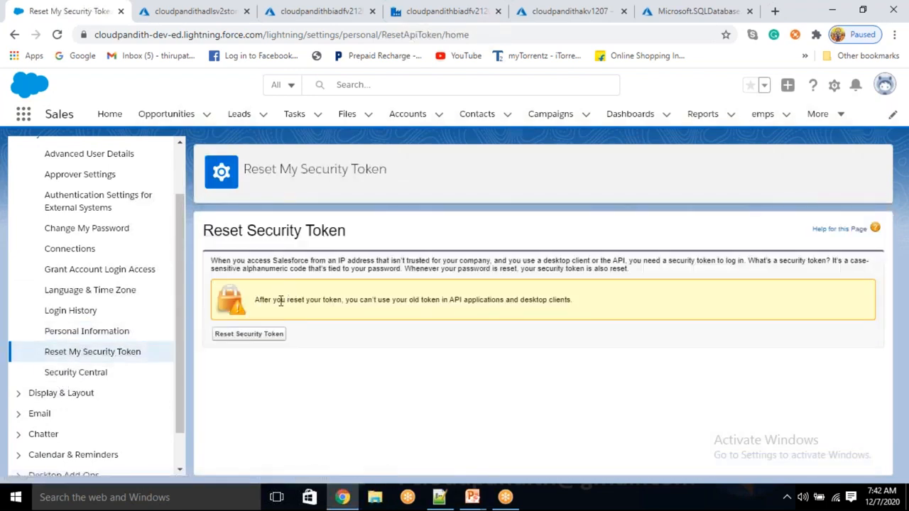
- Reset the security token and check the confirmation that it was e-mailed
{"action": "left_click_drag", "start_coordinate": [259, 299], "coordinate": [579, 299]}
{"action": "left_click", "coordinate": [389, 342]}
{"action": "left_click", "coordinate": [254, 337]}
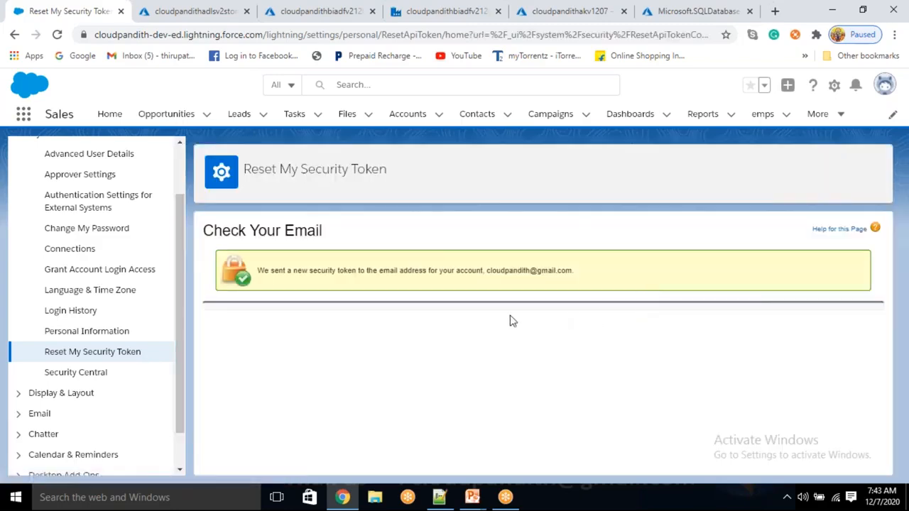
{"action": "left_click_drag", "start_coordinate": [308, 270], "coordinate": [509, 271]}
{"action": "left_click_drag", "start_coordinate": [586, 274], "coordinate": [494, 266]}
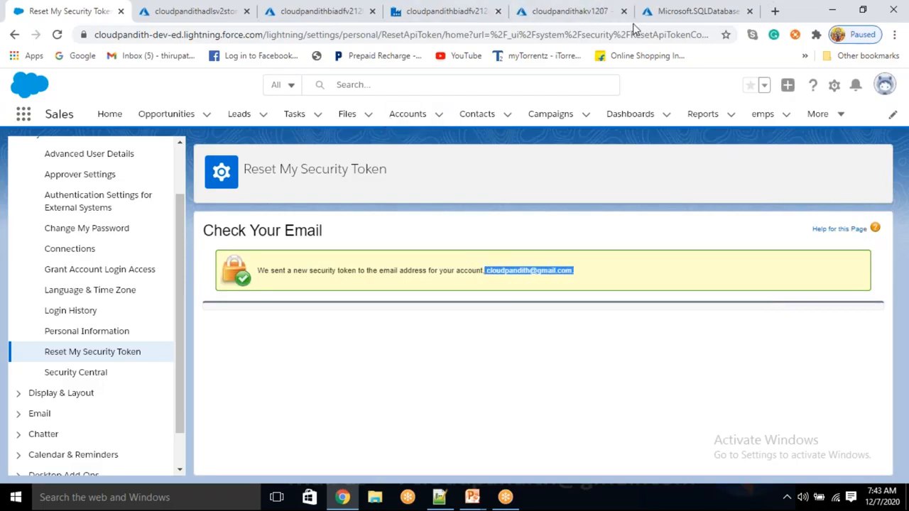
{"action": "key", "text": "alt+Tab"}
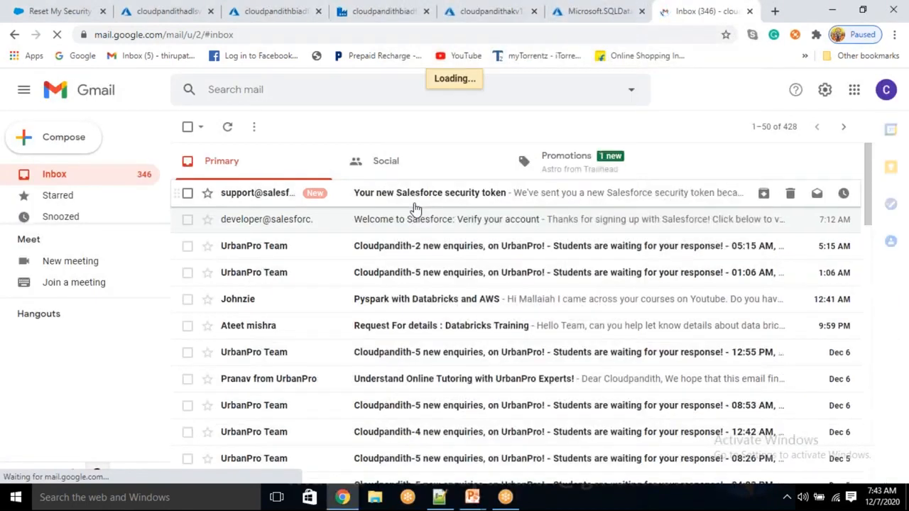
- Copy the token from the 'Your new Salesforce security token' e-mail and begin a Key Vault secret
{"action": "left_click", "coordinate": [474, 200]}
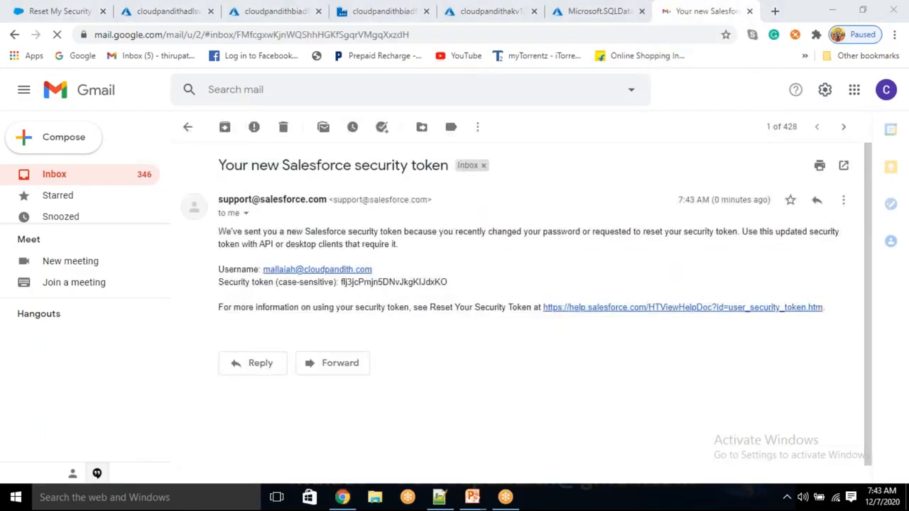
{"action": "left_click_drag", "start_coordinate": [448, 282], "coordinate": [340, 282]}
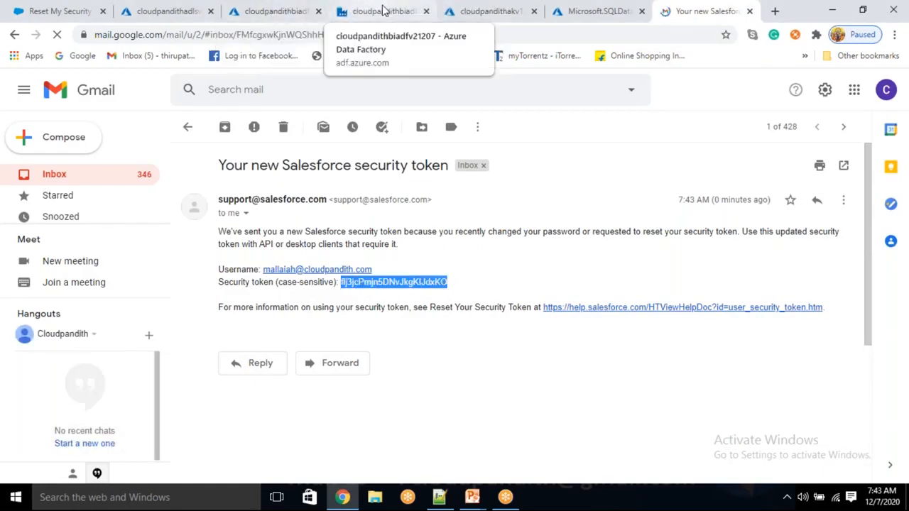
{"action": "left_click", "coordinate": [494, 12]}
{"action": "left_click", "coordinate": [282, 183]}
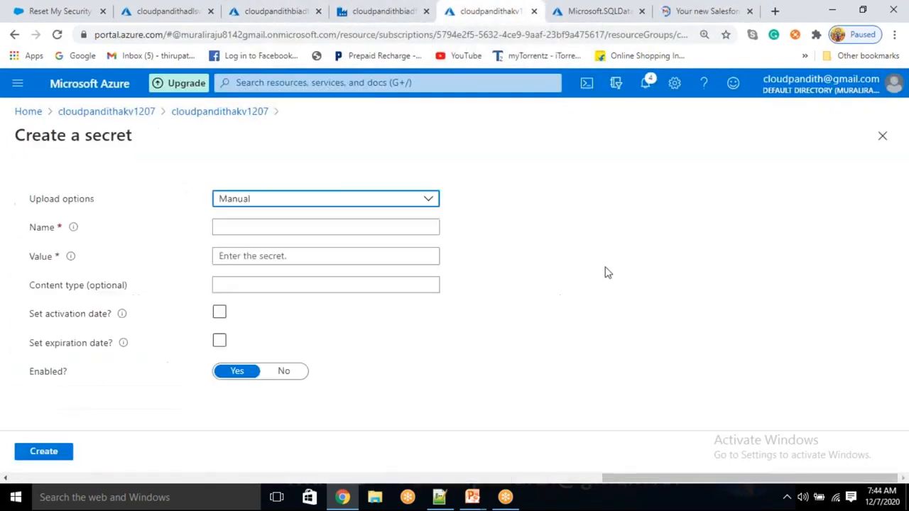
- Save the pasted token as secret sftoken, then return to the Salesforce linked service form
{"action": "left_click", "coordinate": [291, 226]}
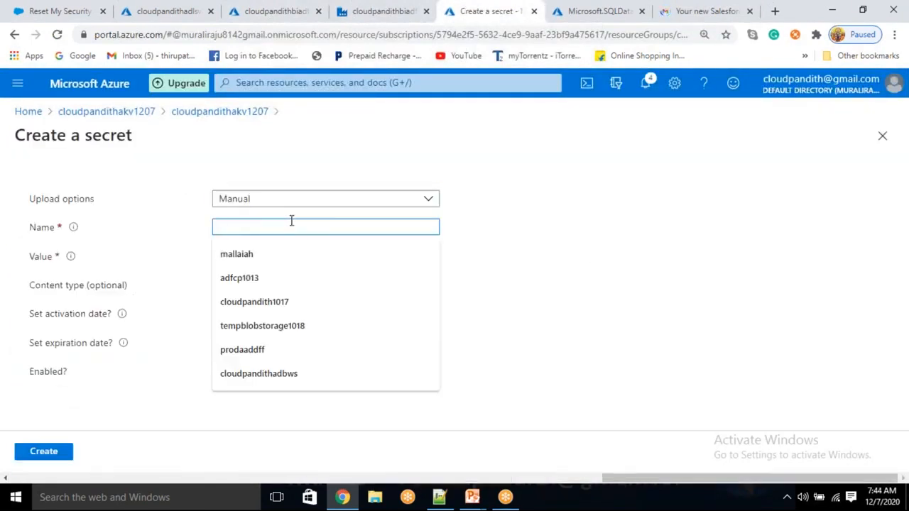
{"action": "type", "text": "sftoken"}
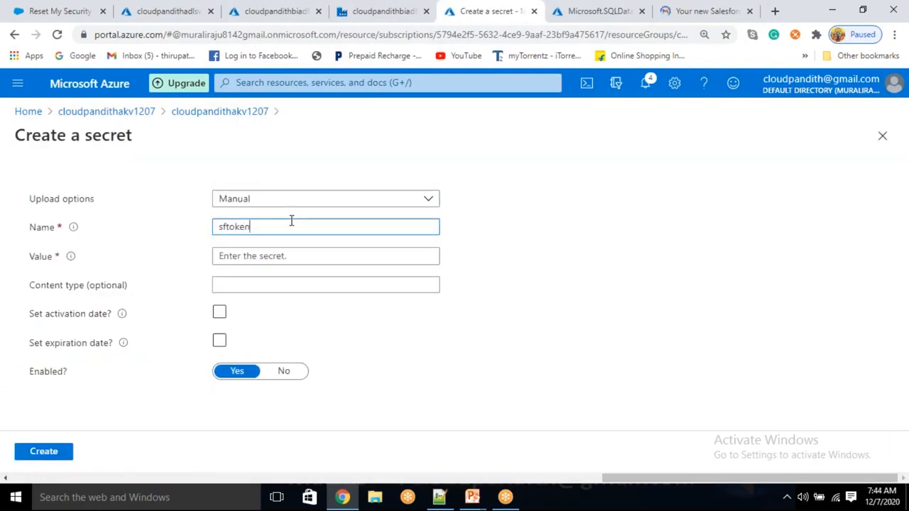
{"action": "left_click", "coordinate": [279, 258]}
{"action": "key", "text": "ctrl+v"}
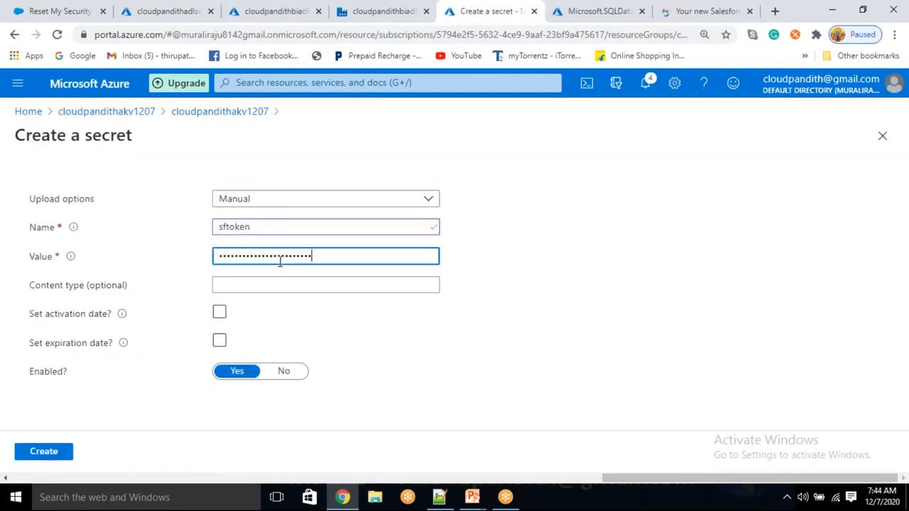
{"action": "left_click", "coordinate": [66, 451]}
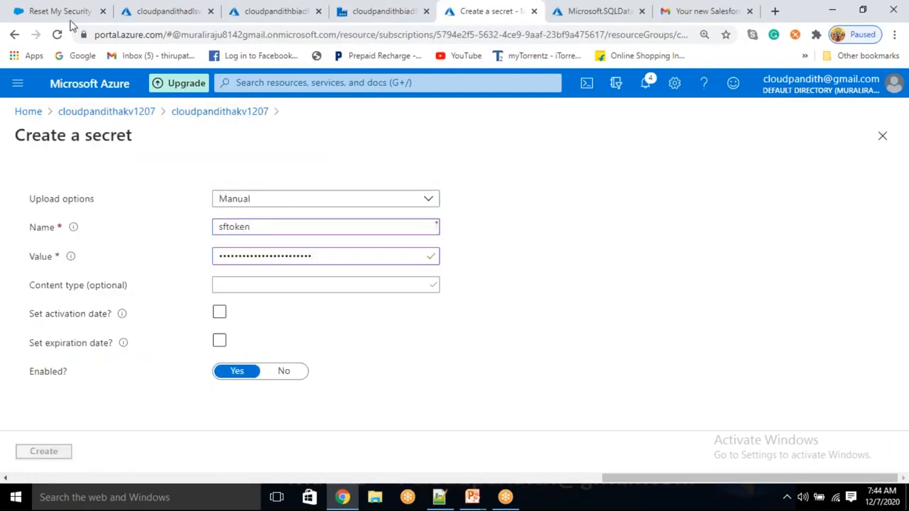
{"action": "left_click", "coordinate": [280, 11]}
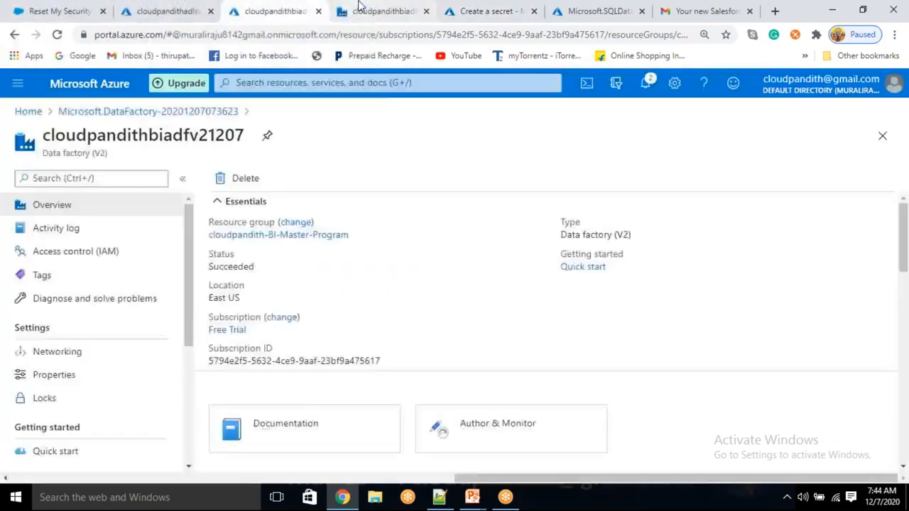
{"action": "left_click", "coordinate": [373, 11]}
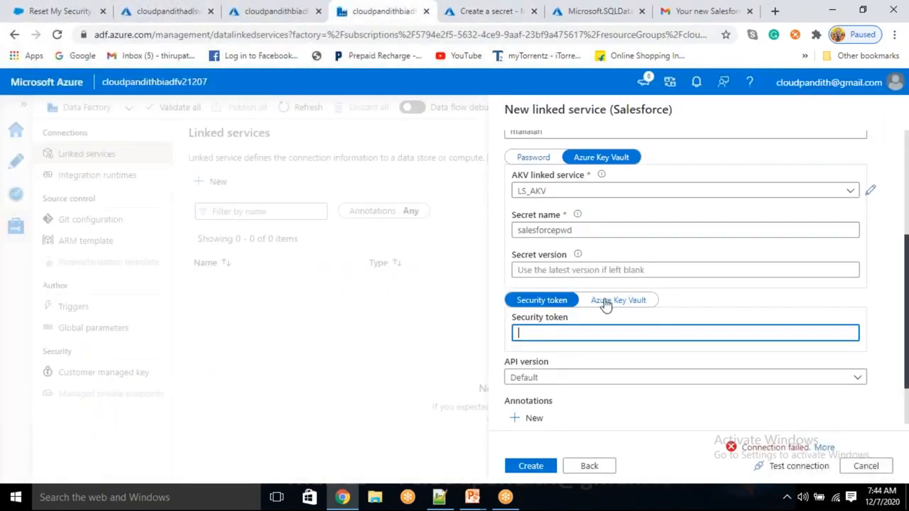
- Read the security token from LS_AKV secret sftoken and inspect the failed connection test
{"action": "left_click", "coordinate": [607, 301]}
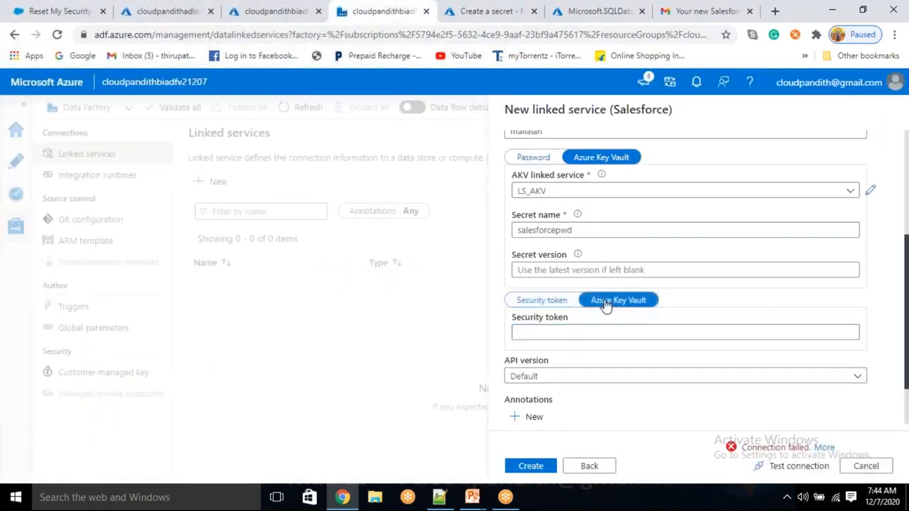
{"action": "left_click", "coordinate": [554, 334]}
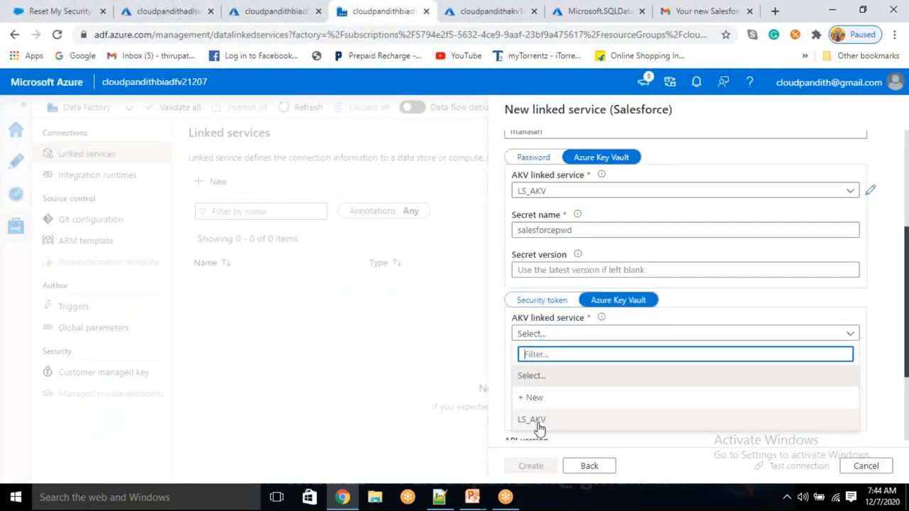
{"action": "left_click", "coordinate": [534, 420]}
{"action": "left_click", "coordinate": [542, 373]}
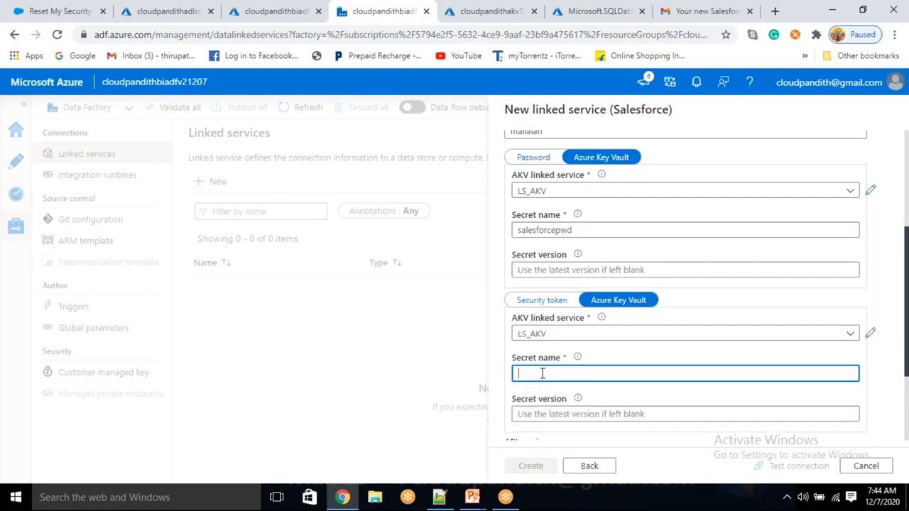
{"action": "type", "text": "sftoken"}
{"action": "left_click", "coordinate": [781, 466]}
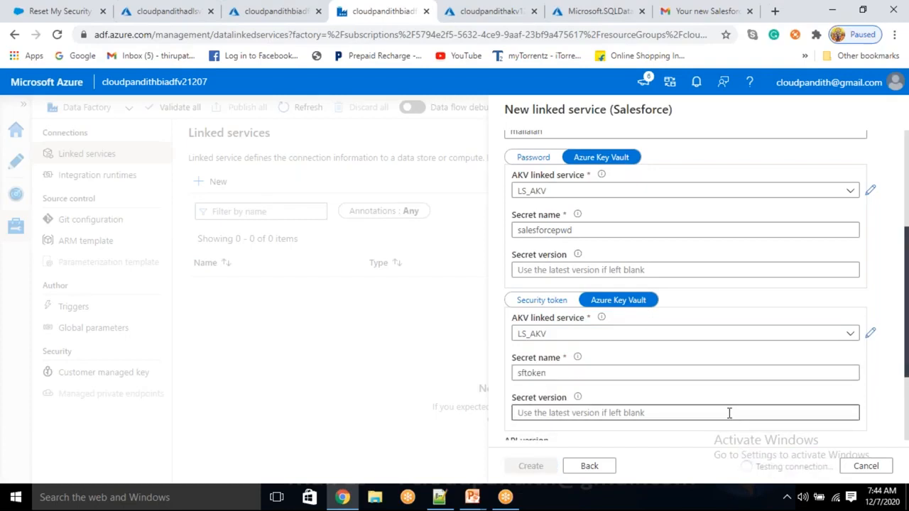
{"action": "scroll", "coordinate": [729, 412], "scroll_direction": "down", "scroll_amount": 2}
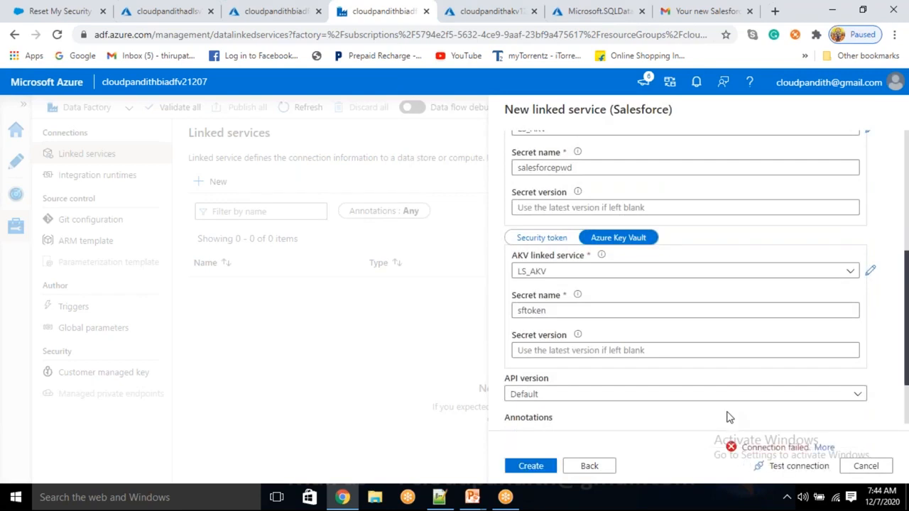
{"action": "left_click", "coordinate": [812, 446]}
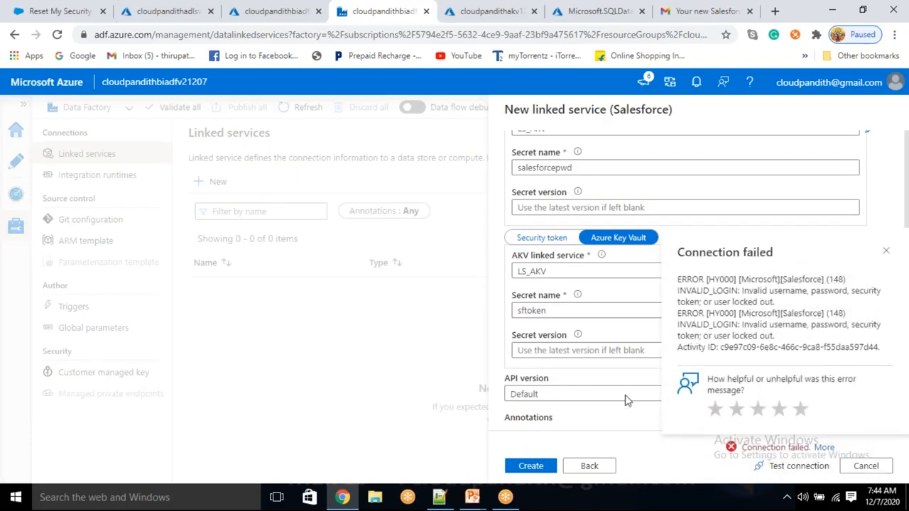
{"action": "scroll", "coordinate": [636, 391], "scroll_direction": "up", "scroll_amount": 2}
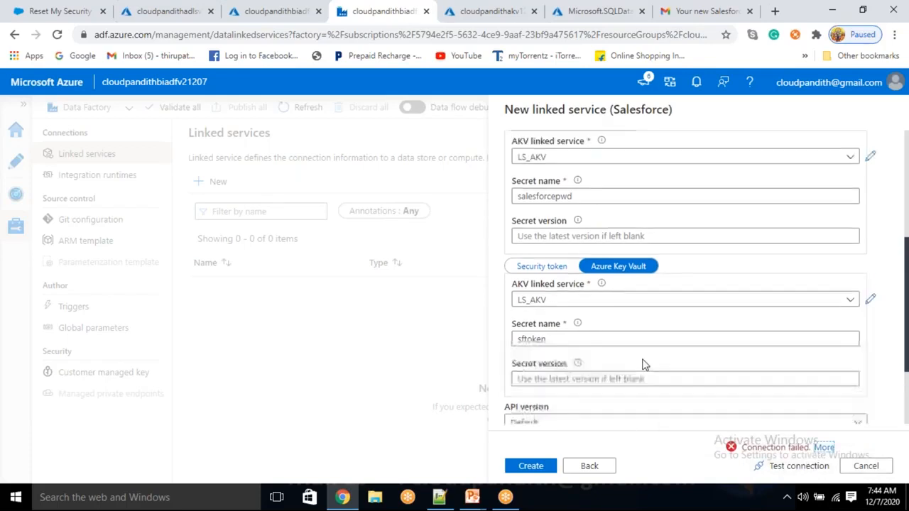
{"action": "scroll", "coordinate": [570, 286], "scroll_direction": "up", "scroll_amount": 6}
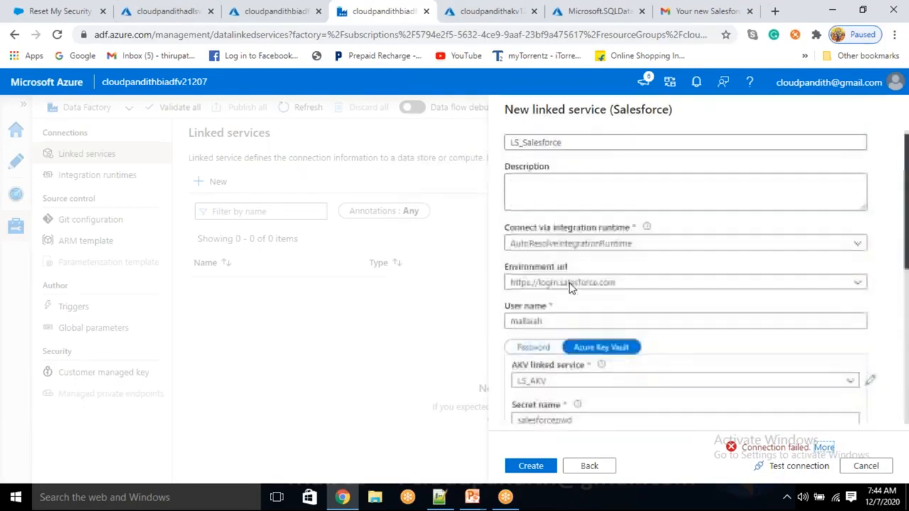
- Replace the user name with the full login, retest successfully, and create LS_Salesforce
{"action": "double_click", "coordinate": [547, 330]}
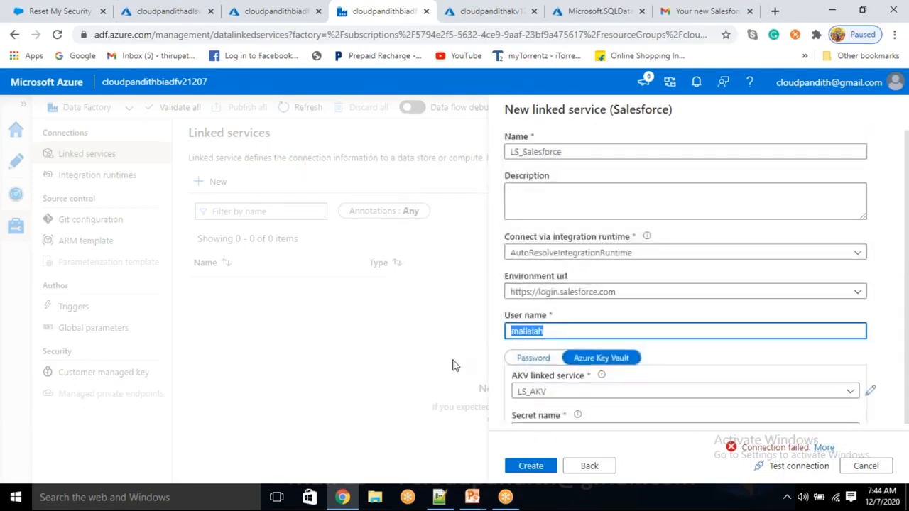
{"action": "key", "text": "BackSpace"}
{"action": "type", "text": "mallai"}
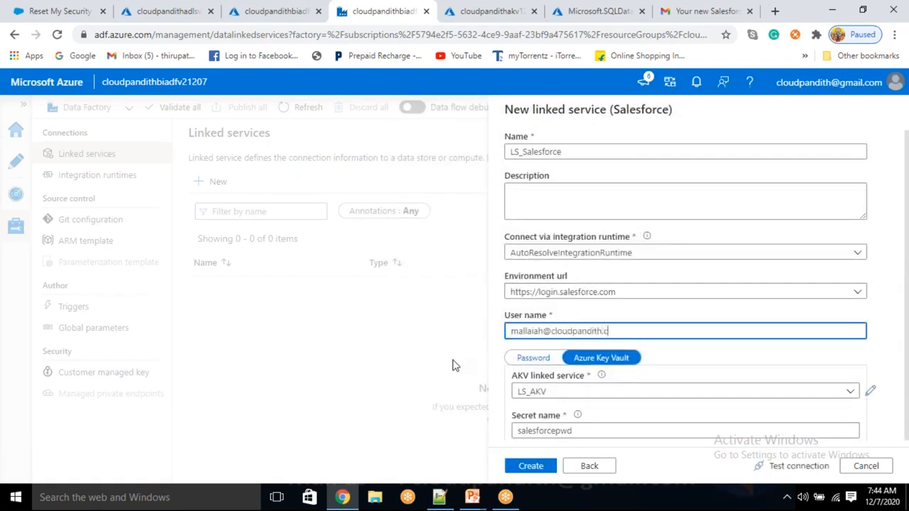
{"action": "left_click", "coordinate": [813, 467]}
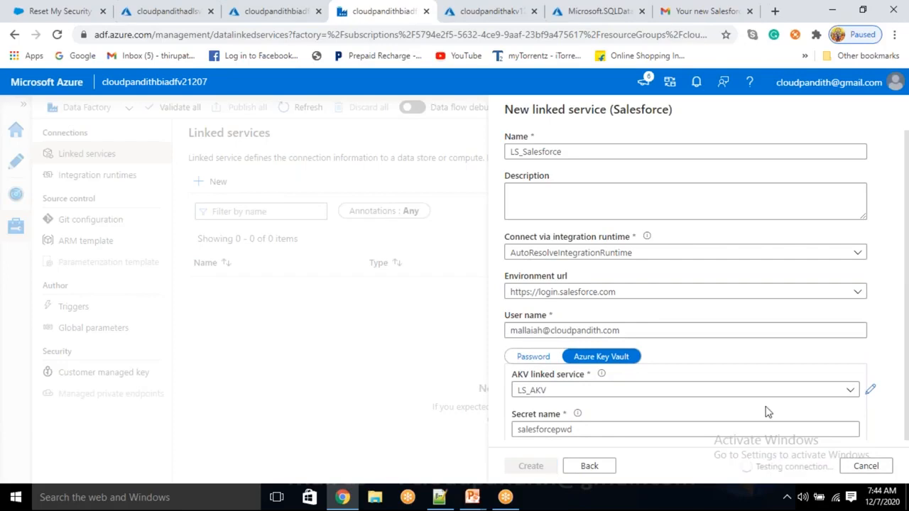
{"action": "scroll", "coordinate": [752, 391], "scroll_direction": "down", "scroll_amount": 3}
{"action": "scroll", "coordinate": [753, 391], "scroll_direction": "up", "scroll_amount": 1}
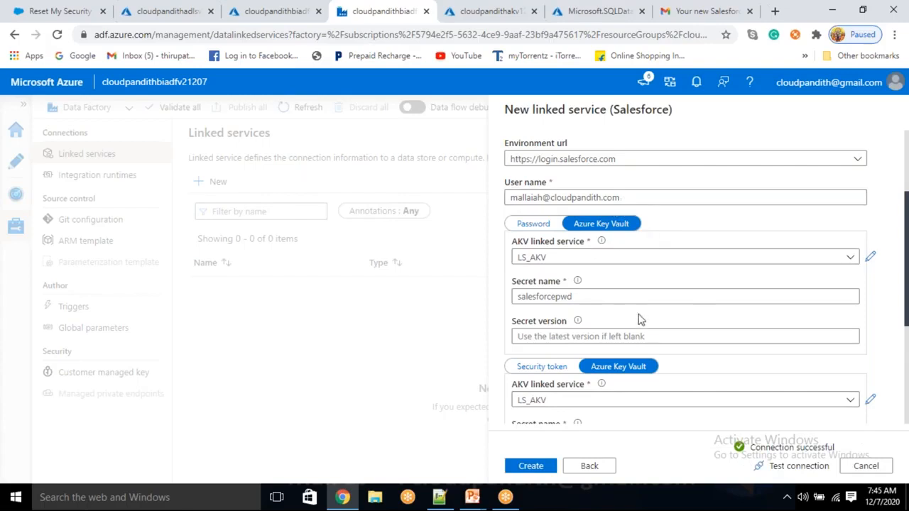
{"action": "scroll", "coordinate": [639, 319], "scroll_direction": "down", "scroll_amount": 1}
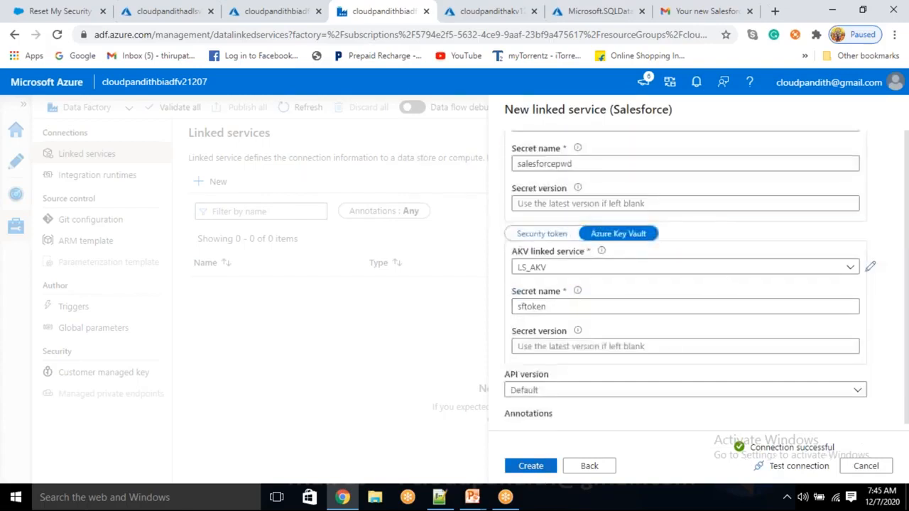
{"action": "left_click", "coordinate": [529, 467]}
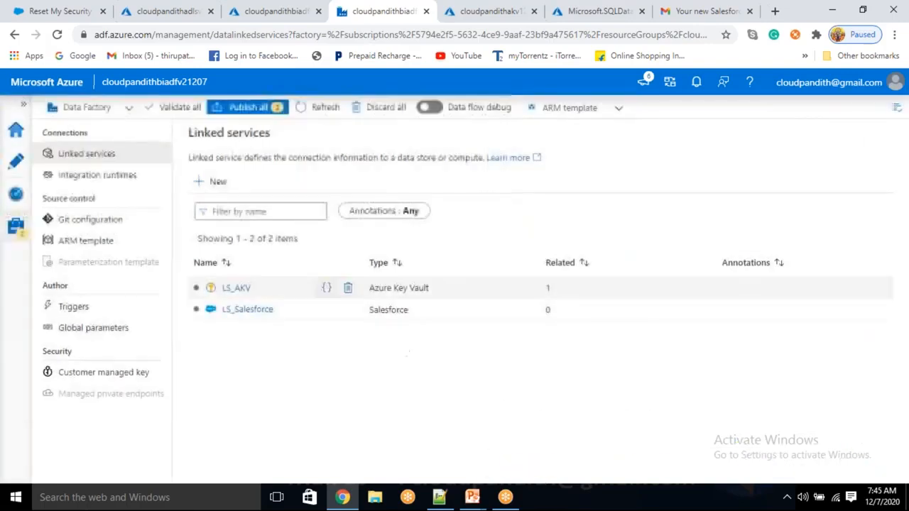
- Publish all to push the 2 pending changes, LS_AKV and LS_Salesforce
{"action": "left_click", "coordinate": [250, 119]}
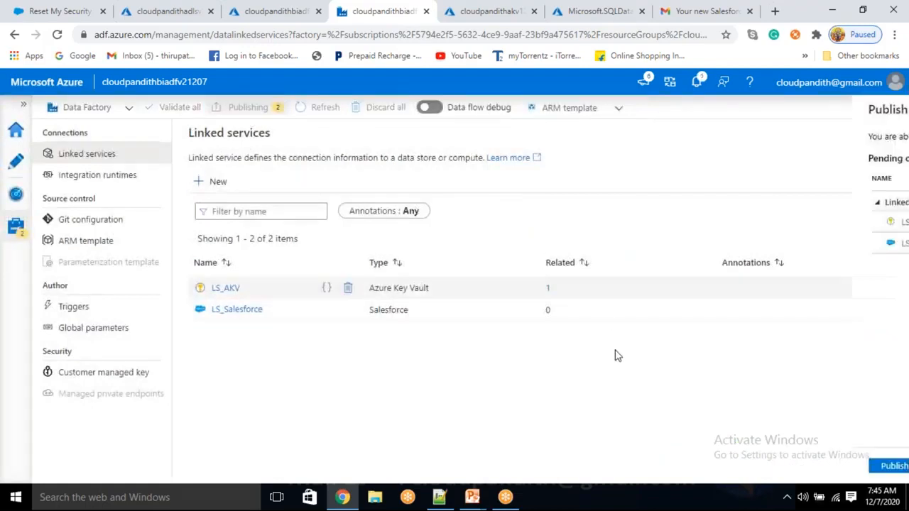
{"action": "left_click", "coordinate": [535, 469]}
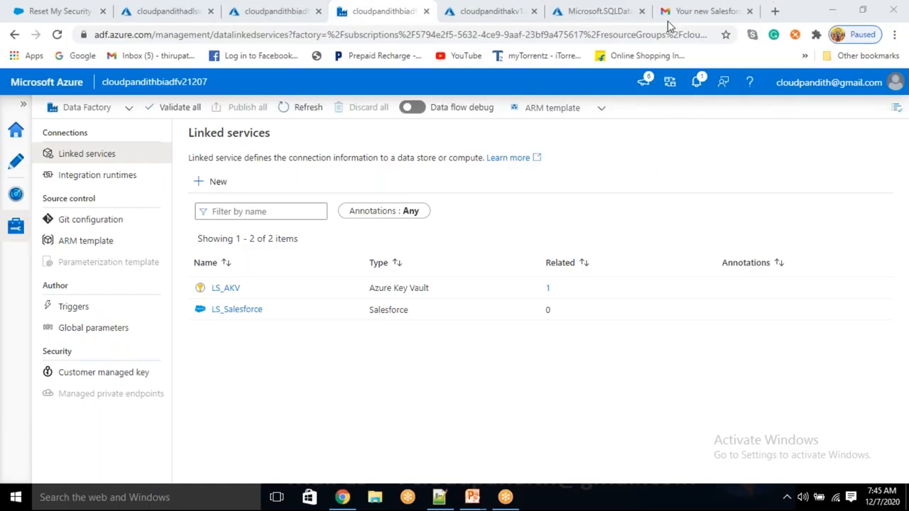
- Start a new Azure Data Lake Storage Gen2 linked service named LS_ADLSGen2
{"action": "left_click", "coordinate": [252, 384]}
{"action": "left_click", "coordinate": [213, 181]}
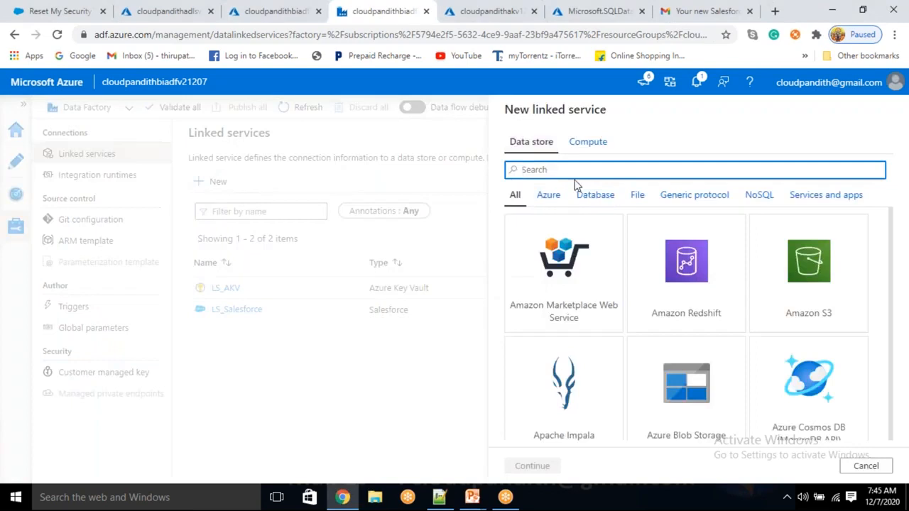
{"action": "type", "text": "gen2"}
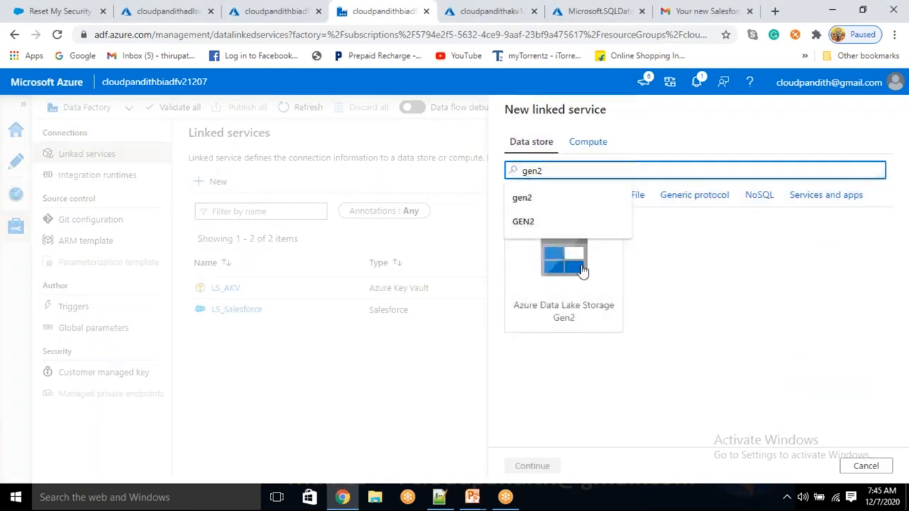
{"action": "left_click", "coordinate": [555, 302]}
{"action": "left_click", "coordinate": [532, 466]}
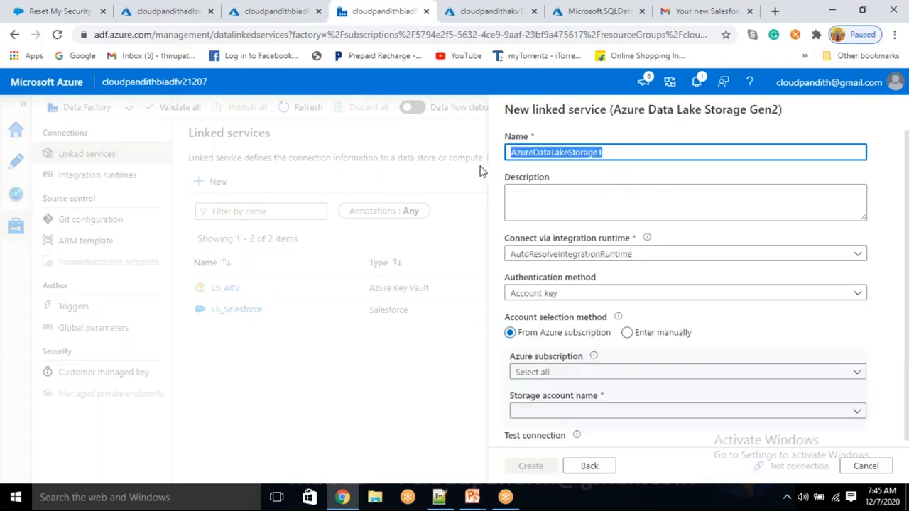
{"action": "type", "text": "LS"}
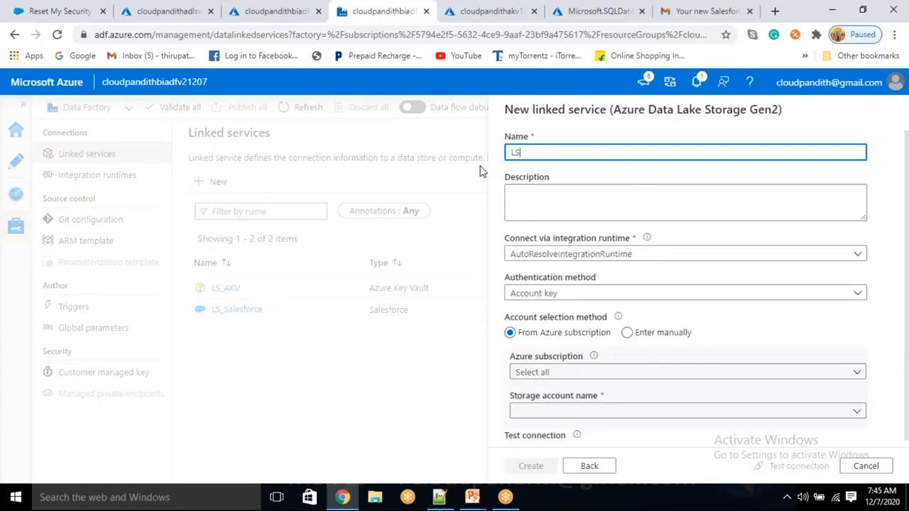
{"action": "type", "text": "_ADLSGen2"}
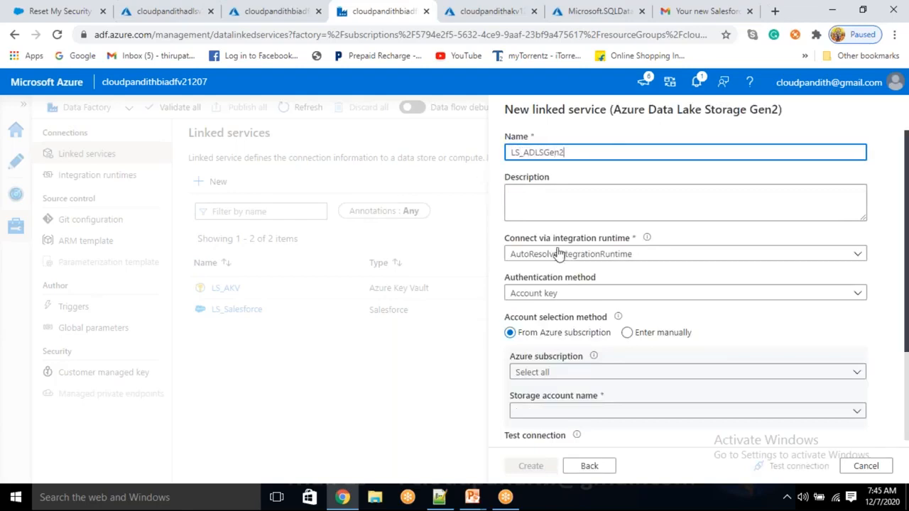
{"action": "scroll", "coordinate": [568, 292], "scroll_direction": "down", "scroll_amount": 2}
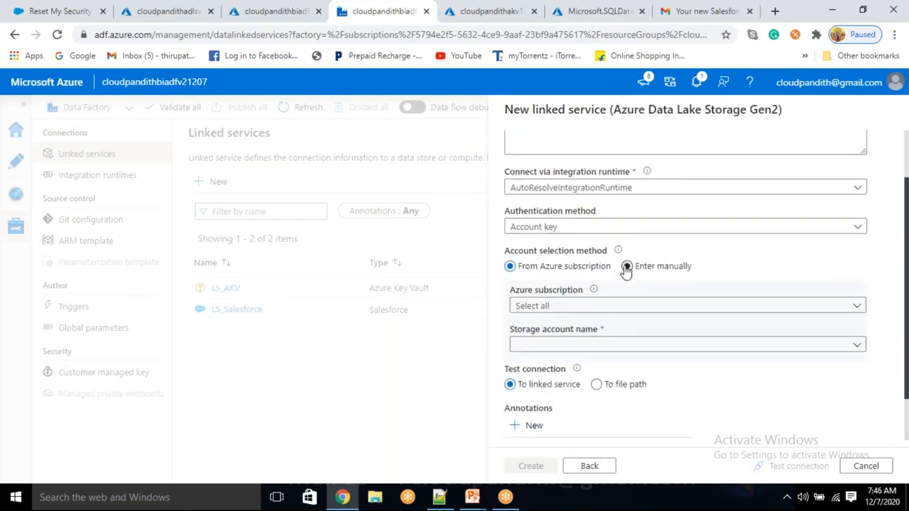
- Enter the account manually and take its key from Key Vault LS_AKV, secret adlskey
{"action": "left_click", "coordinate": [627, 265]}
{"action": "left_click", "coordinate": [631, 339]}
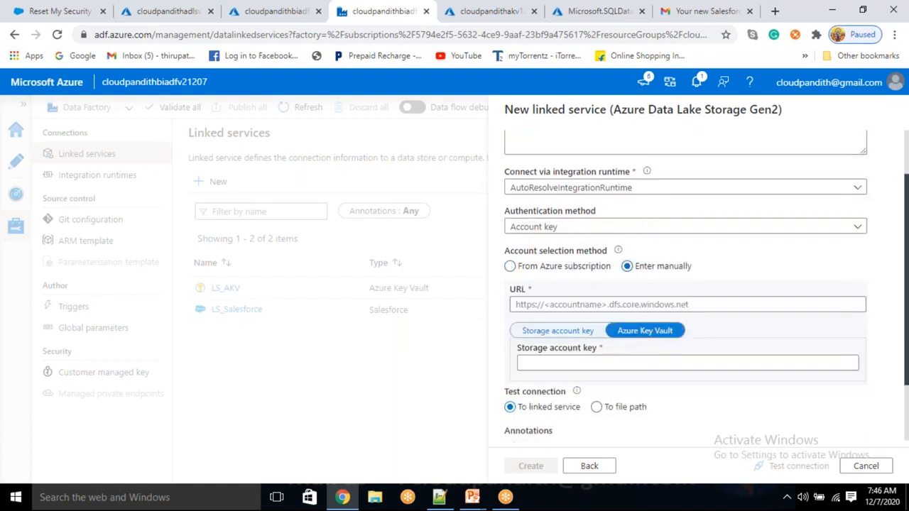
{"action": "left_click", "coordinate": [601, 365]}
{"action": "scroll", "coordinate": [568, 412], "scroll_direction": "down", "scroll_amount": 1}
{"action": "left_click", "coordinate": [582, 385]}
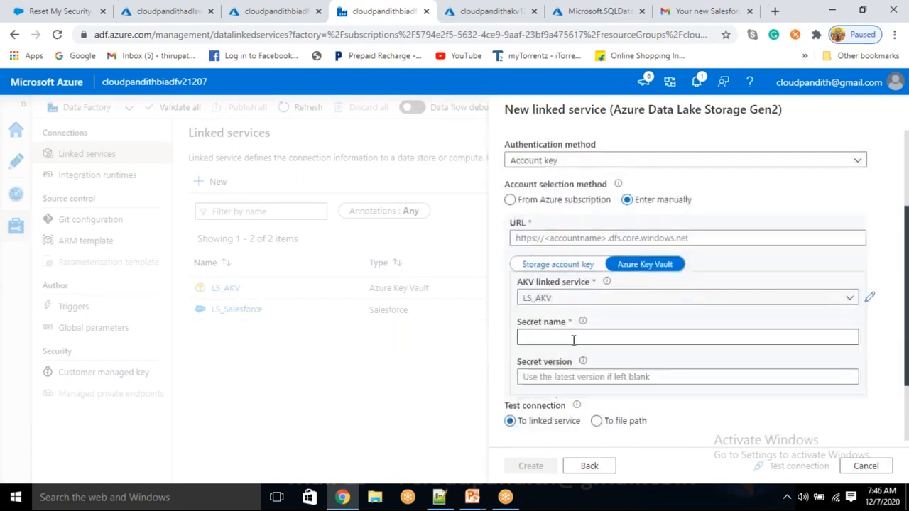
{"action": "left_click", "coordinate": [490, 10]}
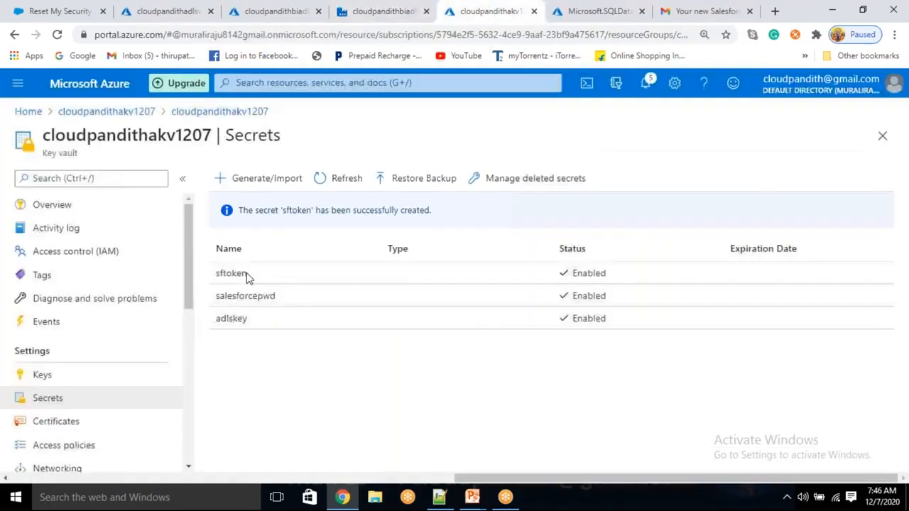
{"action": "left_click", "coordinate": [245, 327]}
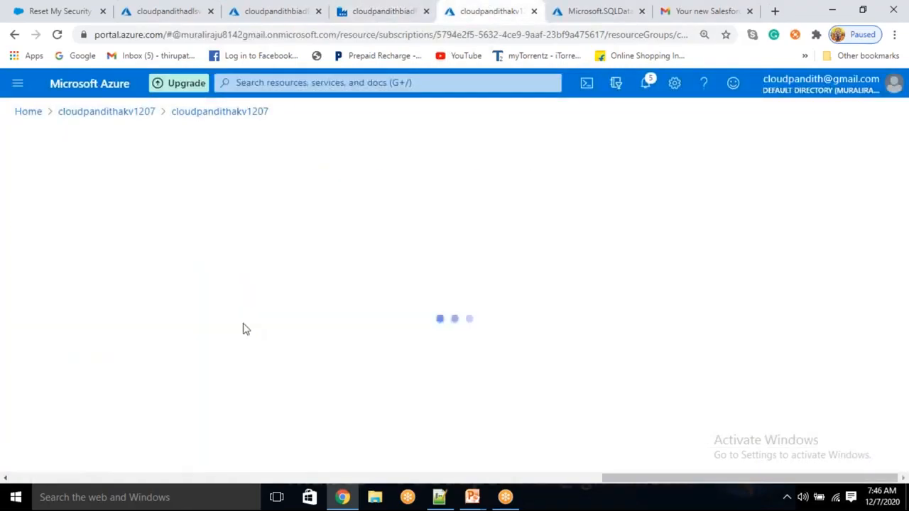
{"action": "left_click", "coordinate": [224, 114]}
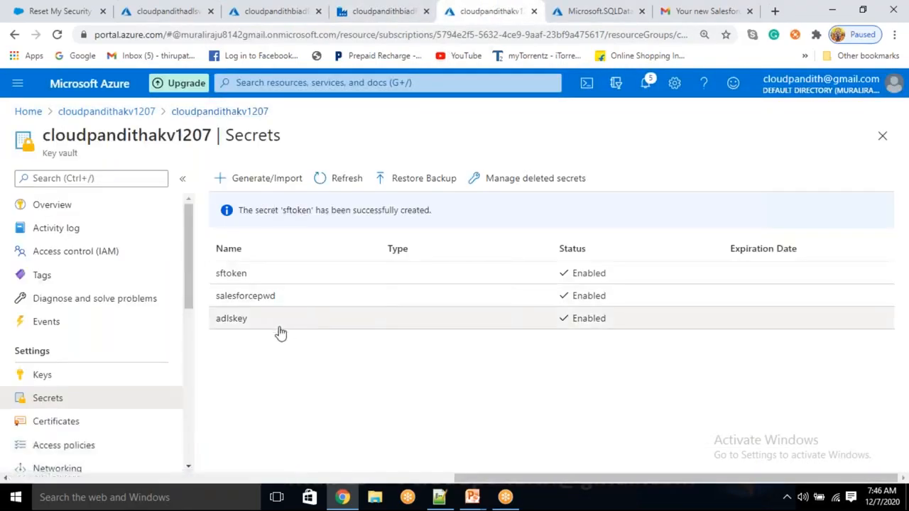
{"action": "left_click_drag", "start_coordinate": [280, 333], "coordinate": [211, 331]}
{"action": "key", "text": "ctrl+c"}
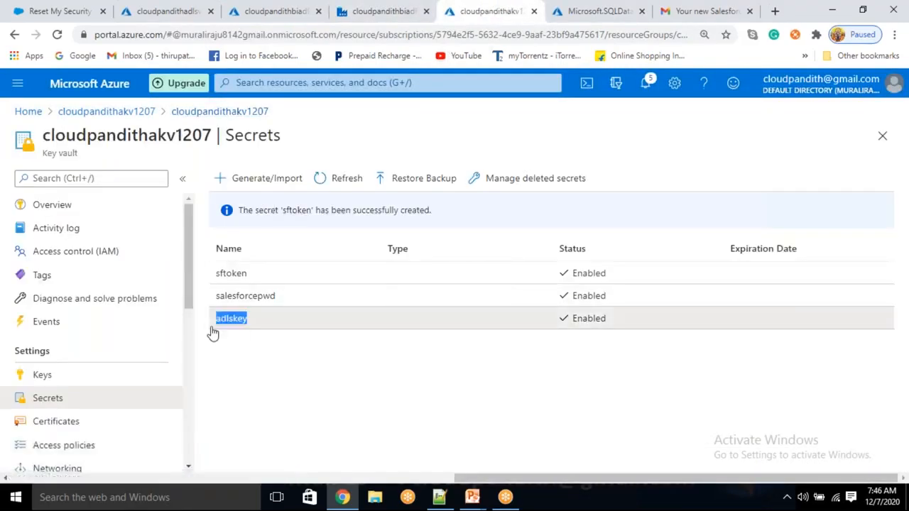
{"action": "left_click", "coordinate": [370, 5]}
{"action": "left_click", "coordinate": [540, 336]}
{"action": "key", "text": "ctrl+v"}
{"action": "left_click", "coordinate": [689, 372]}
{"action": "scroll", "coordinate": [689, 372], "scroll_direction": "down", "scroll_amount": 1}
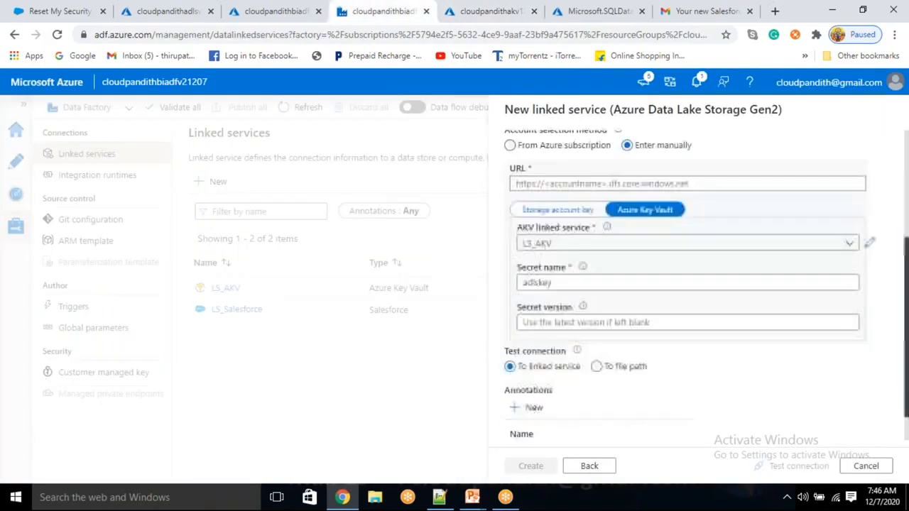
{"action": "scroll", "coordinate": [571, 319], "scroll_direction": "up", "scroll_amount": 3}
{"action": "left_click", "coordinate": [571, 369]}
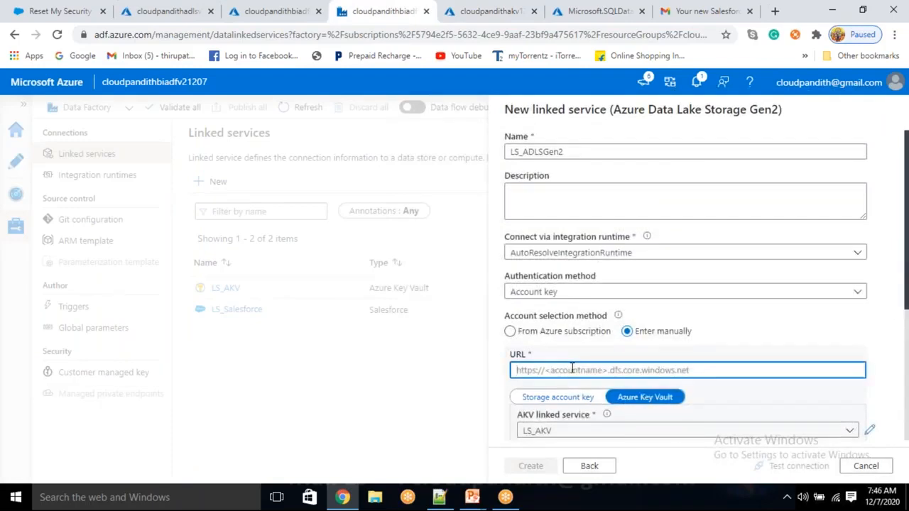
{"action": "type", "text": "https://"}
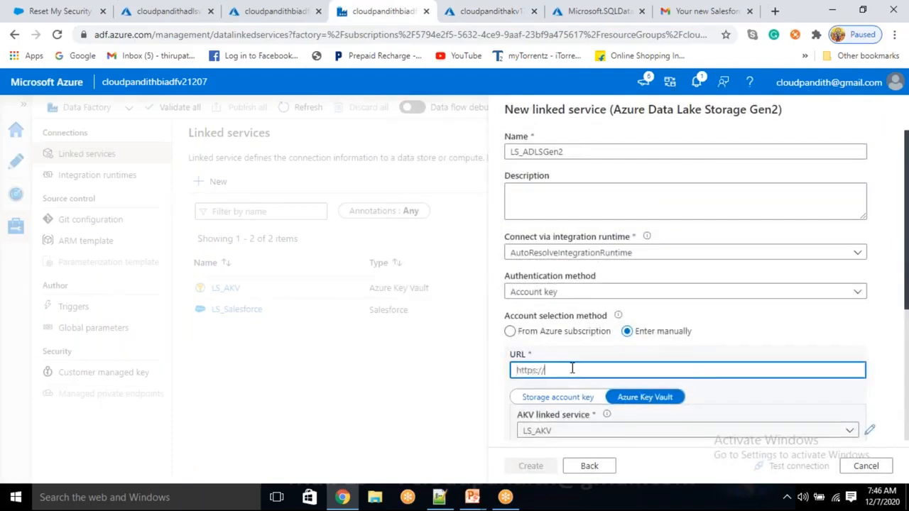
{"action": "left_click", "coordinate": [165, 6]}
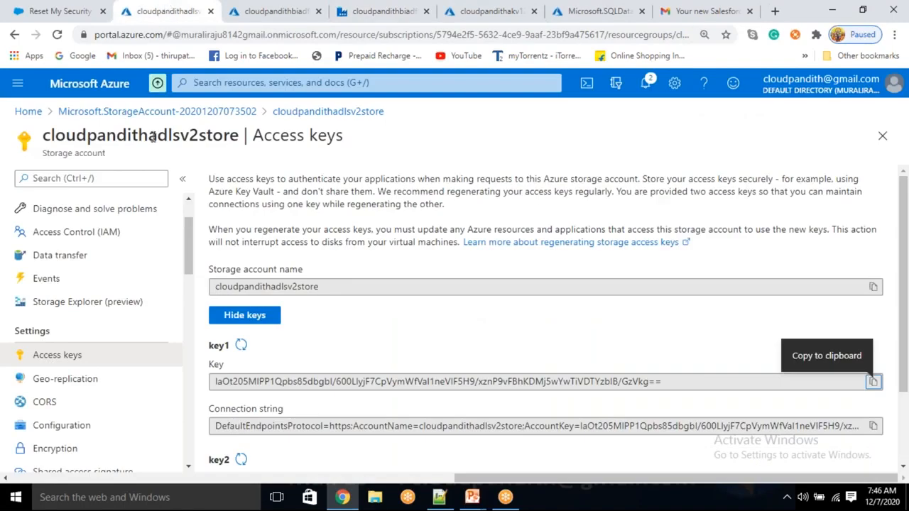
{"action": "double_click", "coordinate": [152, 137]}
{"action": "key", "text": "ctrl+c"}
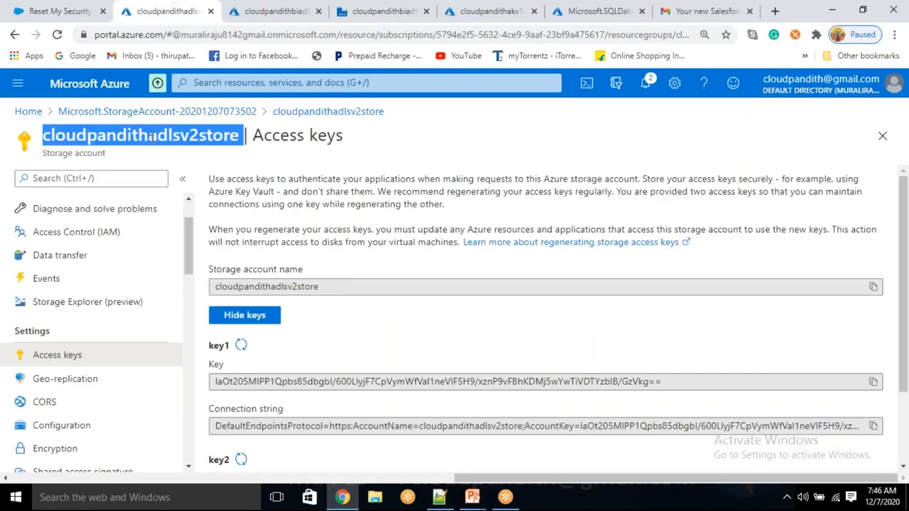
{"action": "left_click", "coordinate": [487, 11]}
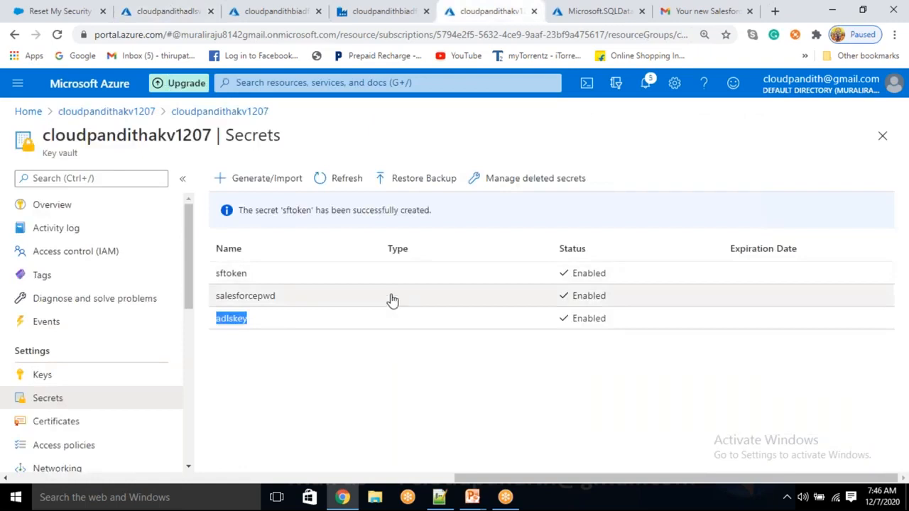
{"action": "left_click", "coordinate": [399, 7]}
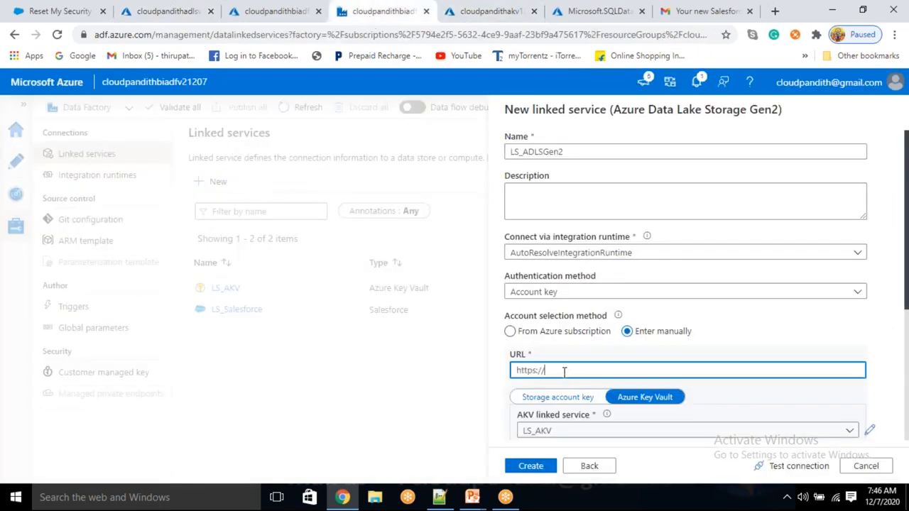
{"action": "key", "text": "ctrl+v"}
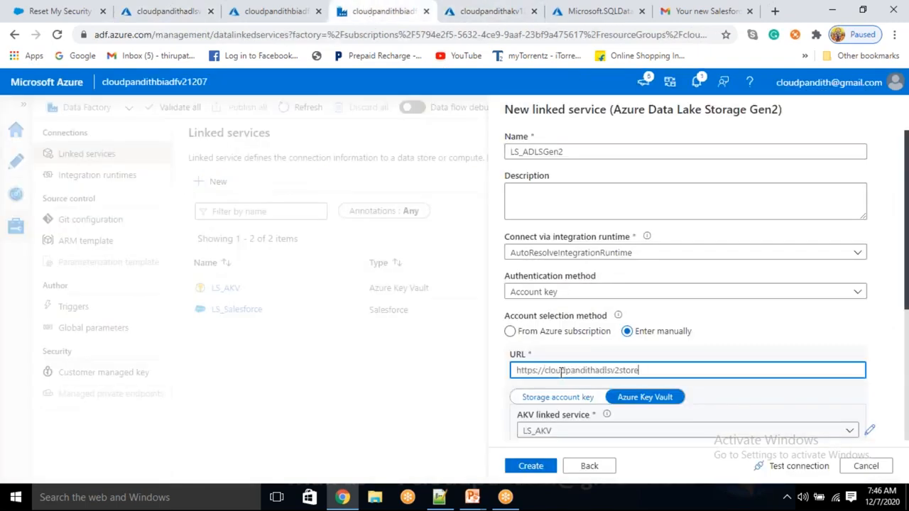
{"action": "type", "text": ".dfs.core.windows.net"}
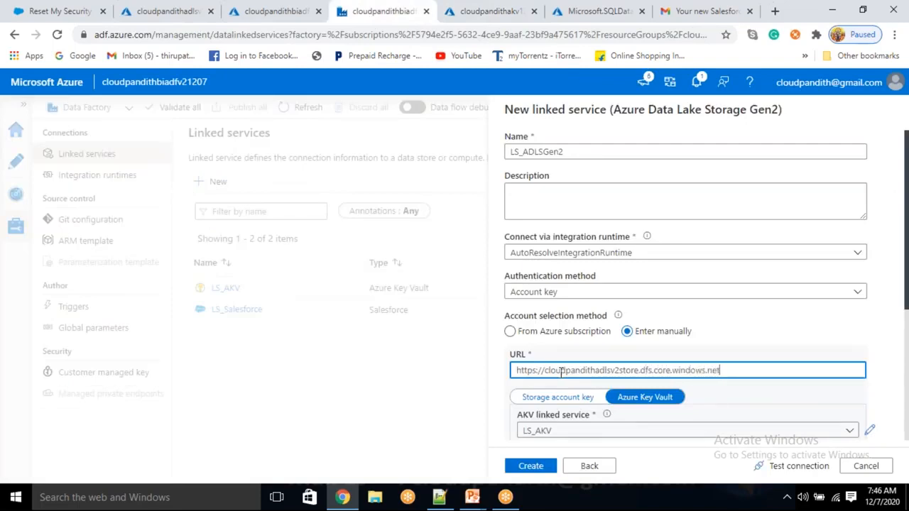
{"action": "type", "text": "/"}
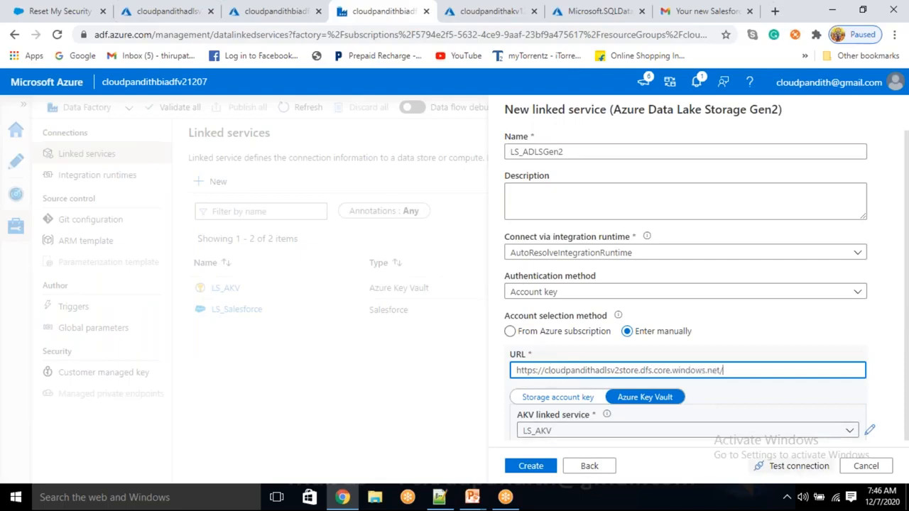
{"action": "left_click", "coordinate": [816, 474]}
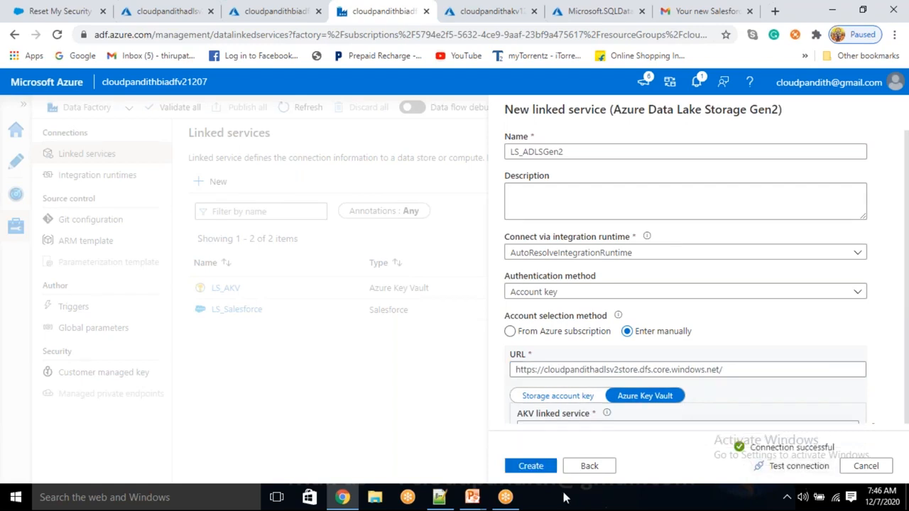
- Save the Gen2 linked service and create a new pipeline named PL_DATA_Salesforce_ADLSGen2
{"action": "left_click", "coordinate": [550, 469]}
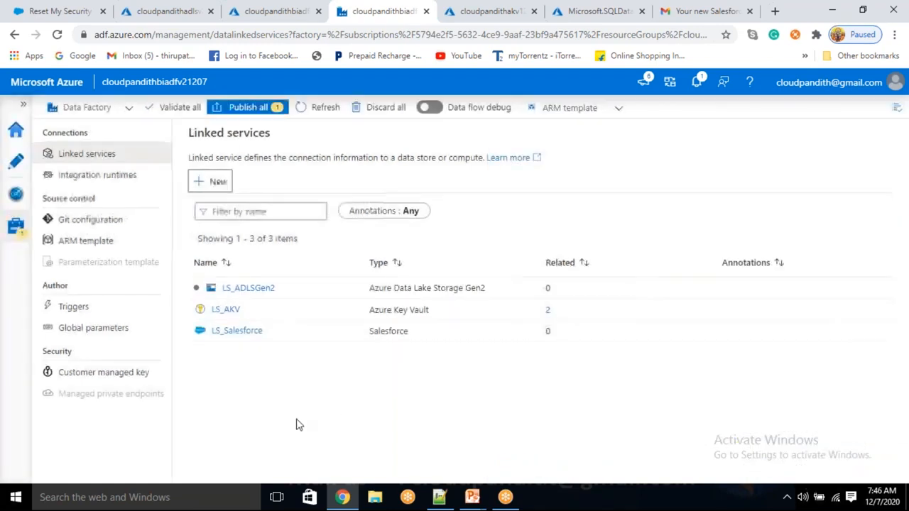
{"action": "left_click", "coordinate": [21, 171]}
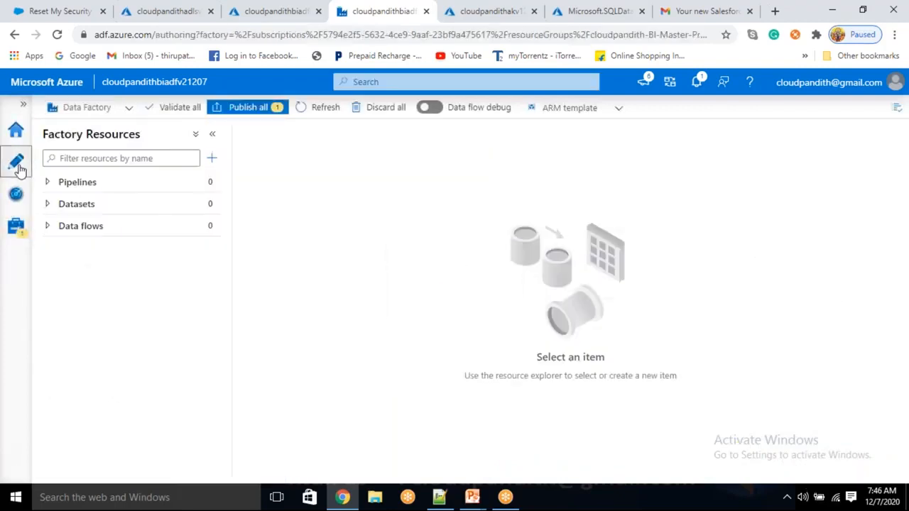
{"action": "left_click", "coordinate": [211, 157]}
{"action": "left_click", "coordinate": [240, 177]}
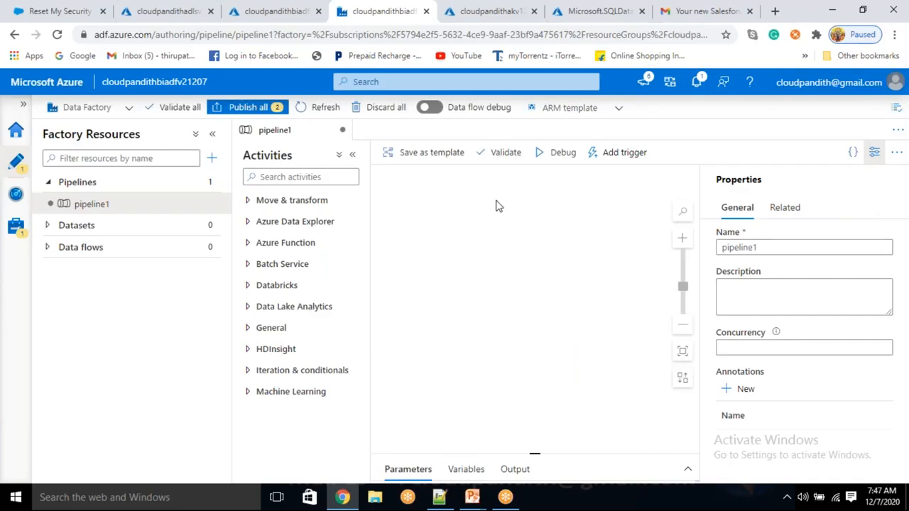
{"action": "left_click", "coordinate": [604, 253]}
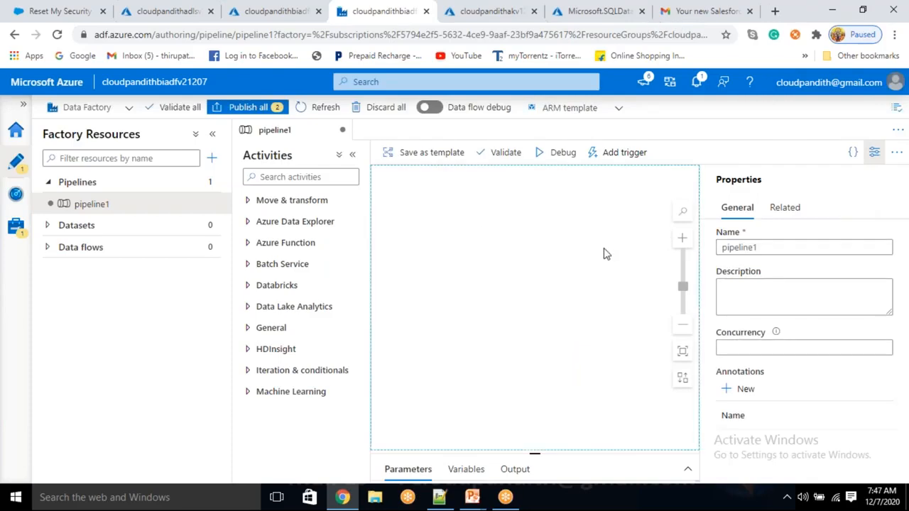
{"action": "double_click", "coordinate": [739, 247]}
{"action": "key", "text": "BackSpace"}
{"action": "type", "text": "PL_DATA_"}
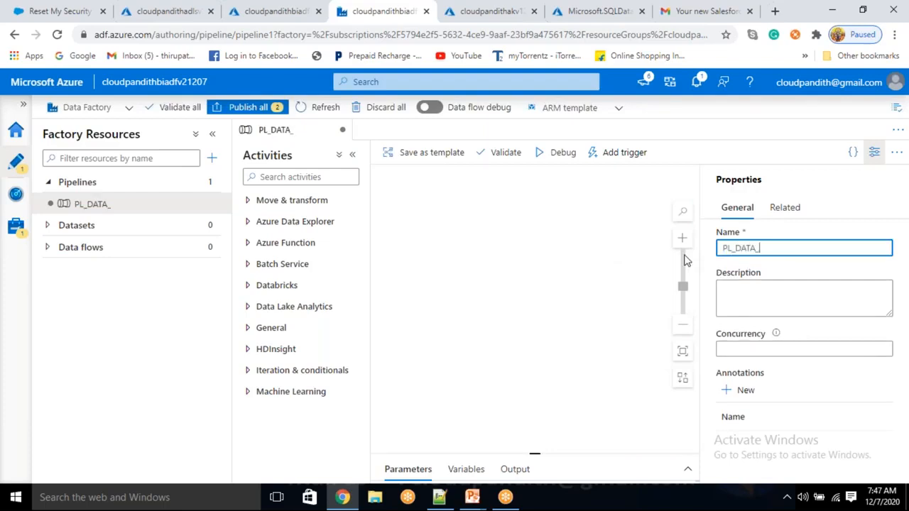
{"action": "type", "text": "Salesforce_"}
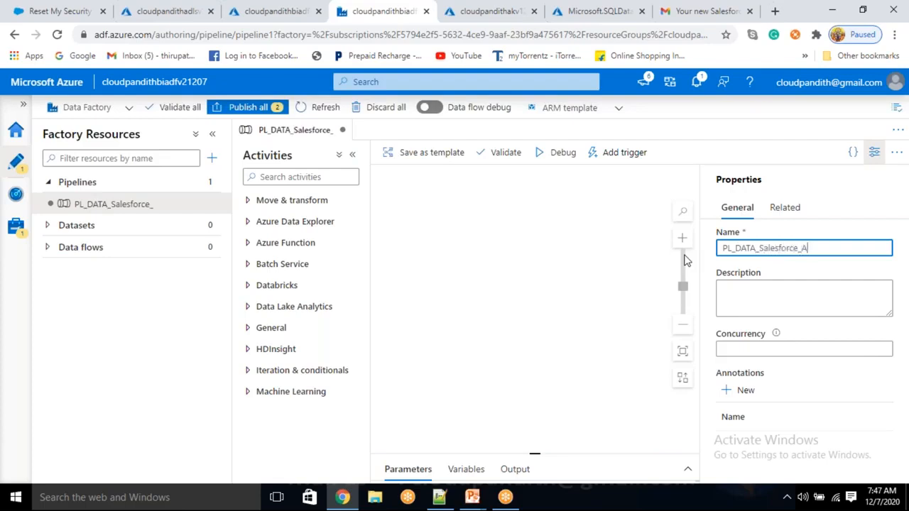
{"action": "type", "text": "ADLSGen2"}
- Add a Copy data activity to the pipeline and rename it Copydata_Salesforce_ADLSGen2
{"action": "left_click", "coordinate": [874, 152]}
{"action": "left_click", "coordinate": [291, 200]}
{"action": "left_click_drag", "start_coordinate": [282, 224], "coordinate": [678, 249]}
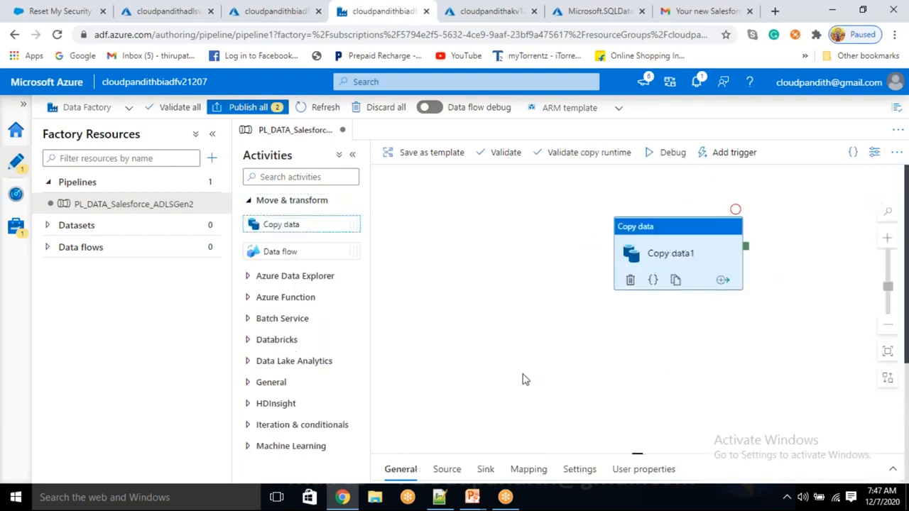
{"action": "left_click", "coordinate": [560, 335]}
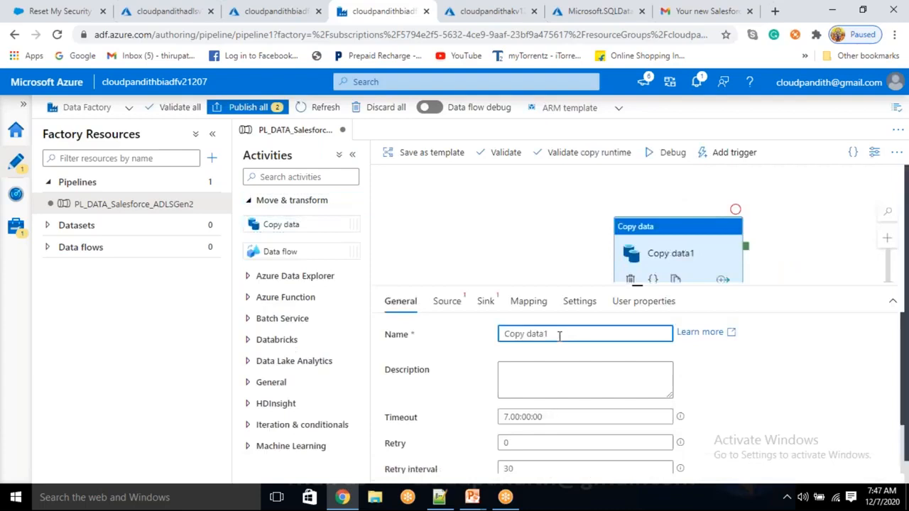
{"action": "key", "text": "BackSpace"}
{"action": "type", "text": "_Sales"}
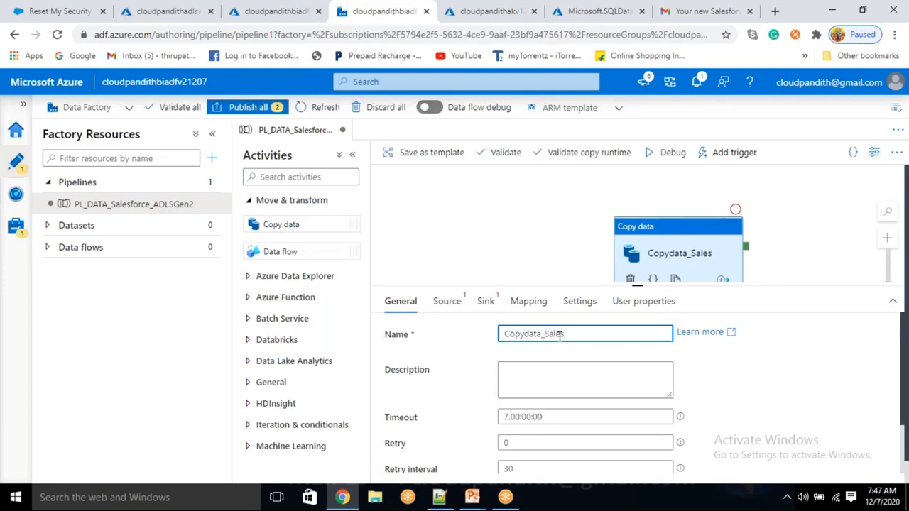
{"action": "type", "text": "force_ADLSGen2"}
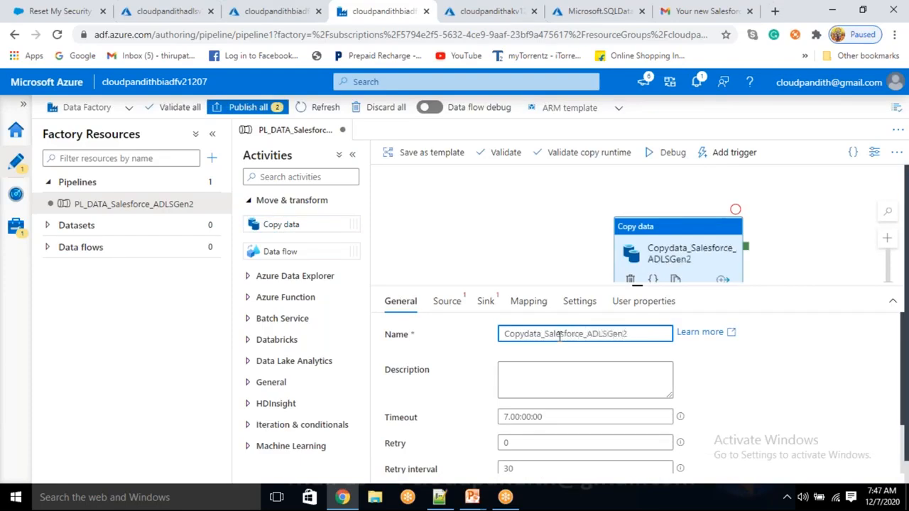
{"action": "left_click", "coordinate": [446, 301]}
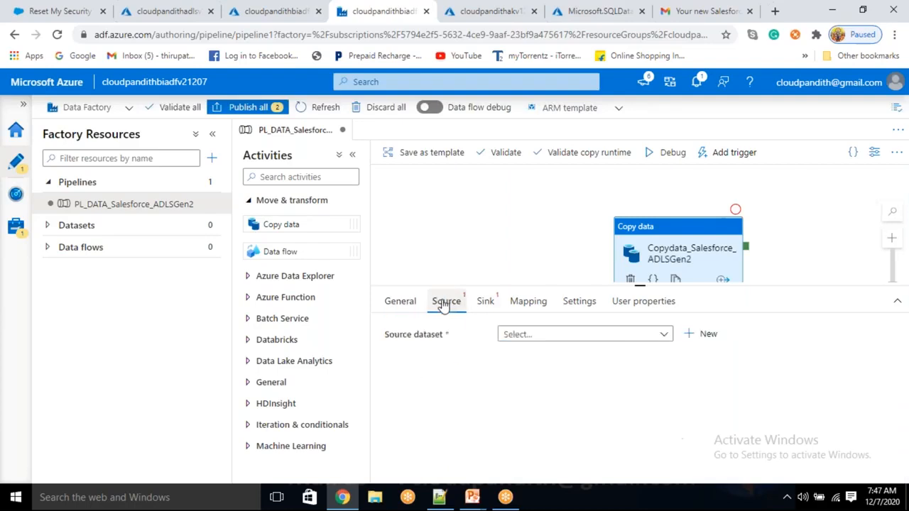
- Create a new Salesforce source dataset connected to the LS_Salesforce linked service
{"action": "left_click", "coordinate": [704, 336]}
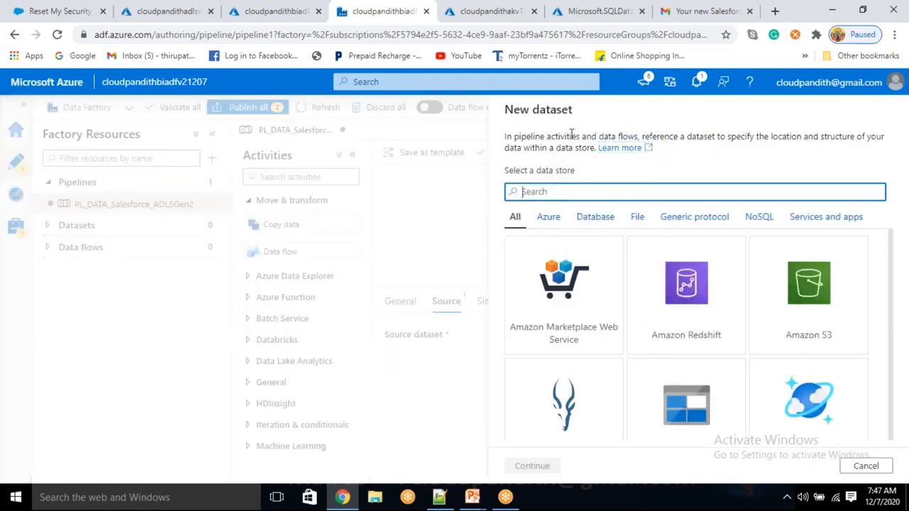
{"action": "type", "text": "sales"}
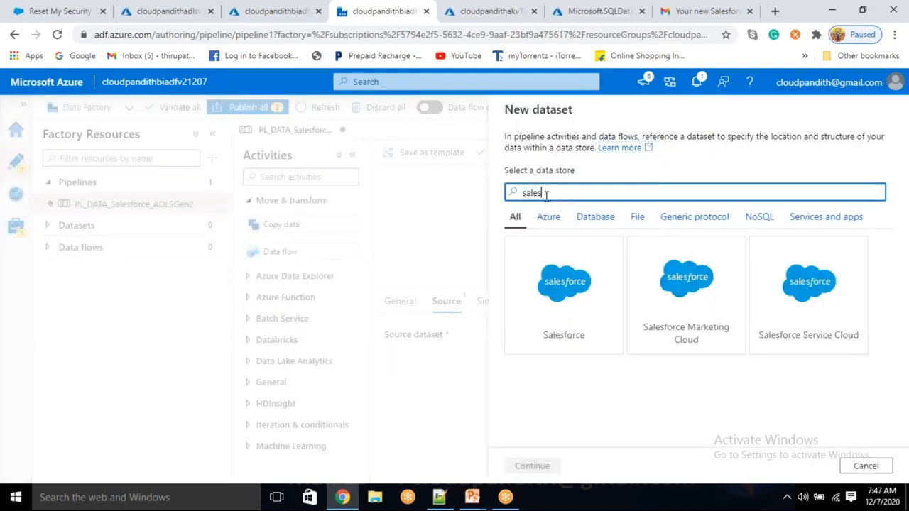
{"action": "left_click", "coordinate": [566, 316]}
{"action": "left_click", "coordinate": [549, 458]}
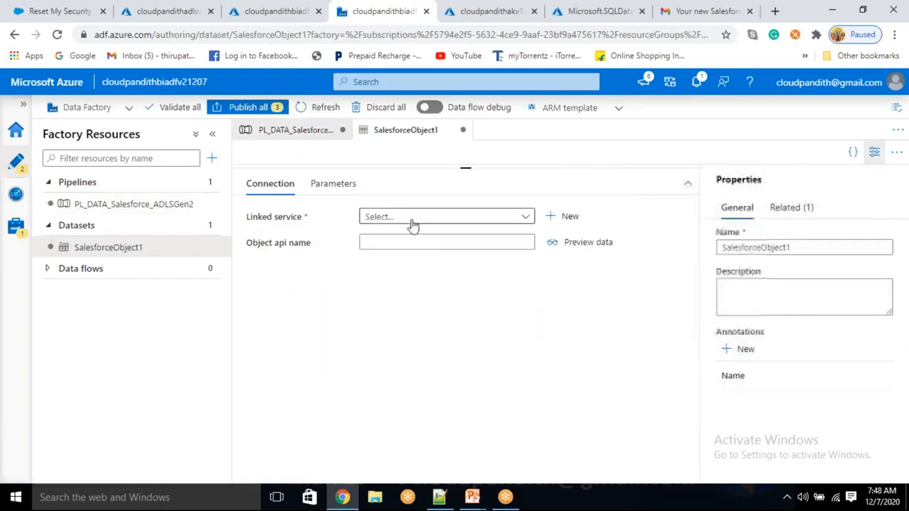
{"action": "left_click", "coordinate": [412, 218]}
{"action": "left_click", "coordinate": [405, 280]}
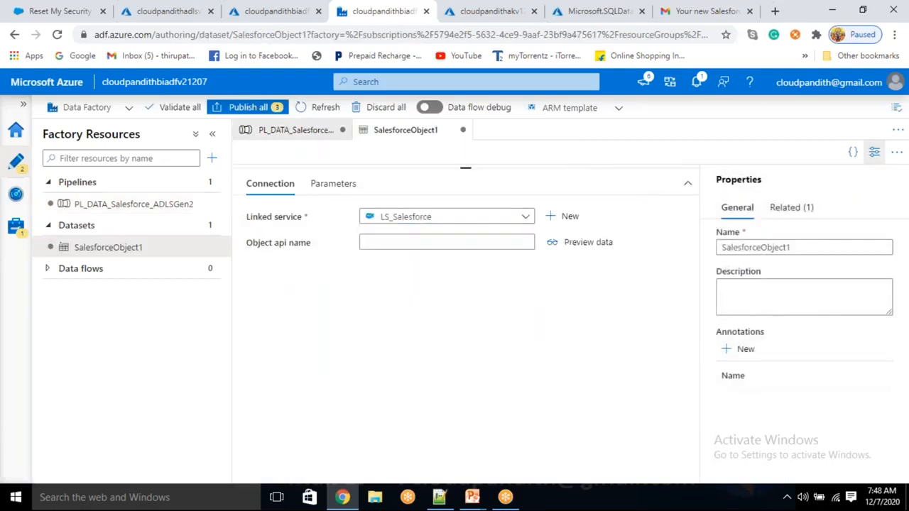
- Set the dataset's object API name to emp
{"action": "left_click", "coordinate": [420, 261]}
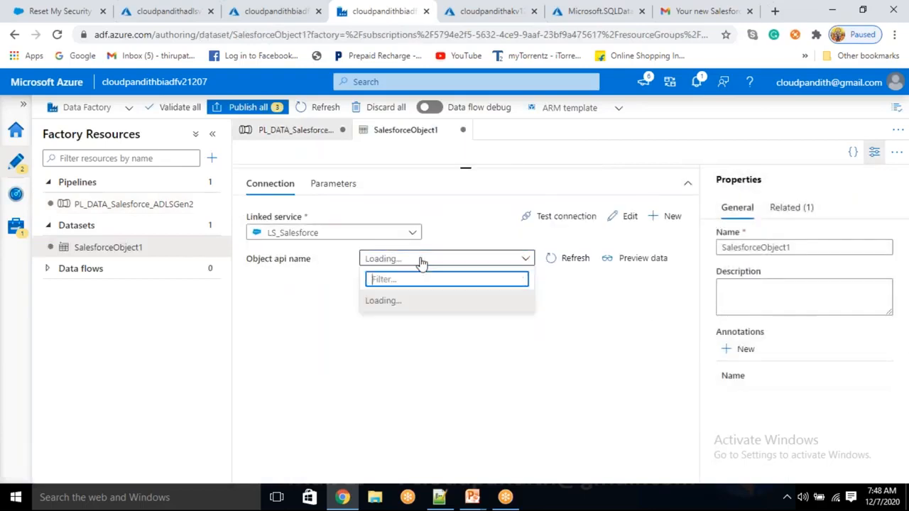
{"action": "left_click", "coordinate": [420, 262]}
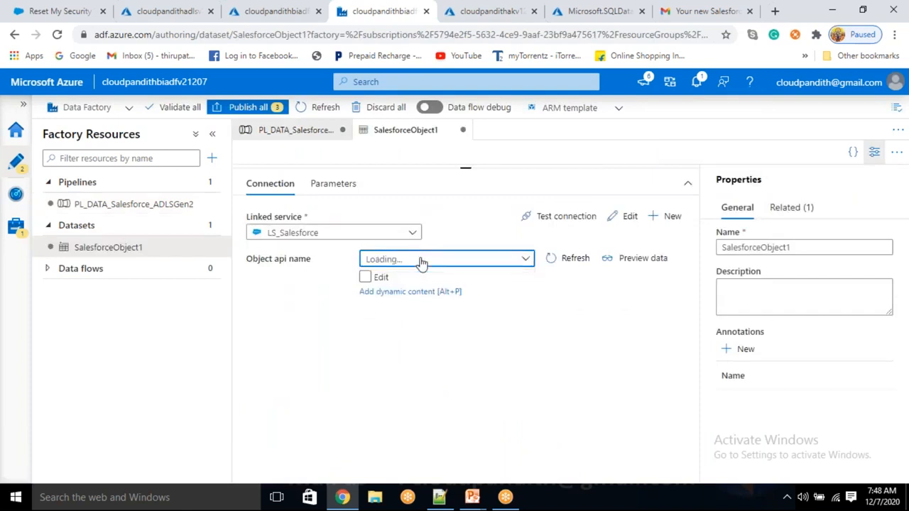
{"action": "left_click", "coordinate": [420, 261]}
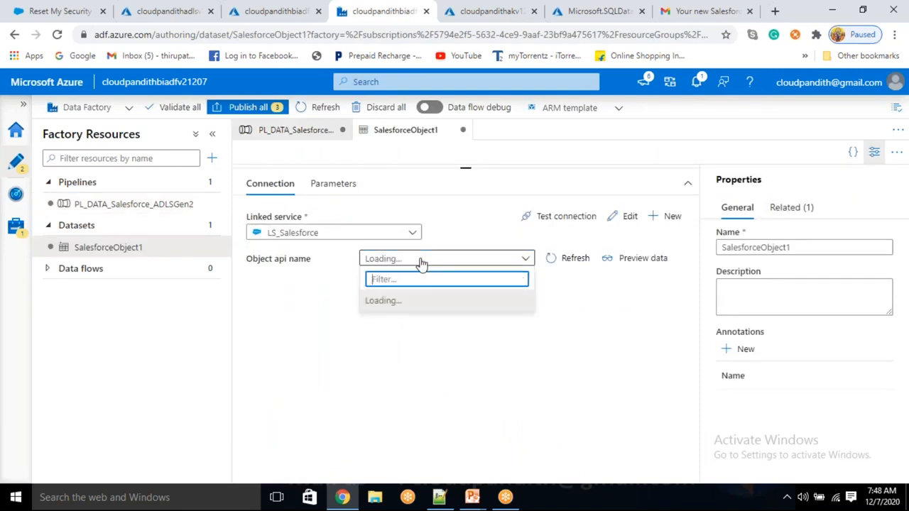
{"action": "type", "text": "prod"}
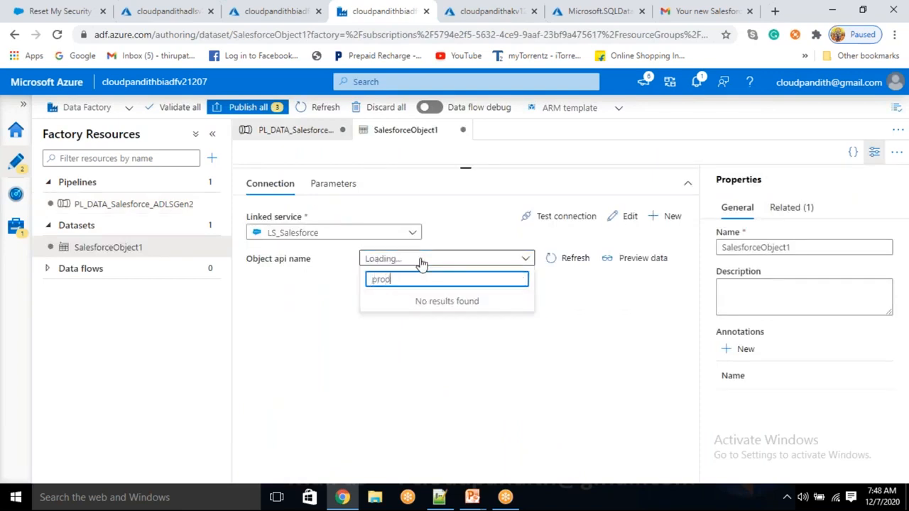
{"action": "type", "text": "uct"}
{"action": "key", "text": "BackSpace"}
{"action": "key", "text": "BackSpace"}
{"action": "key", "text": "BackSpace"}
{"action": "key", "text": "BackSpace"}
{"action": "key", "text": "BackSpace"}
{"action": "key", "text": "BackSpace"}
{"action": "key", "text": "BackSpace"}
{"action": "type", "text": "emp"}
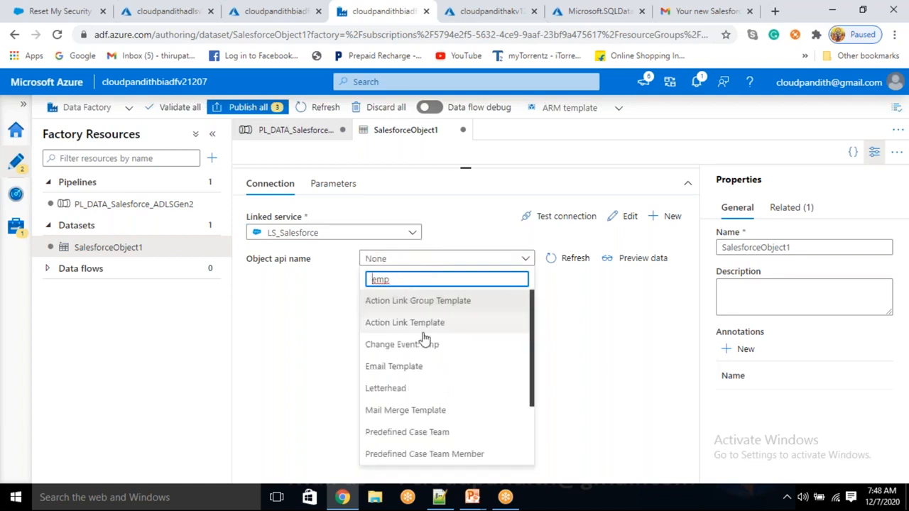
{"action": "scroll", "coordinate": [424, 381], "scroll_direction": "down", "scroll_amount": 2}
{"action": "scroll", "coordinate": [412, 426], "scroll_direction": "up", "scroll_amount": 1}
{"action": "scroll", "coordinate": [409, 451], "scroll_direction": "down", "scroll_amount": 3}
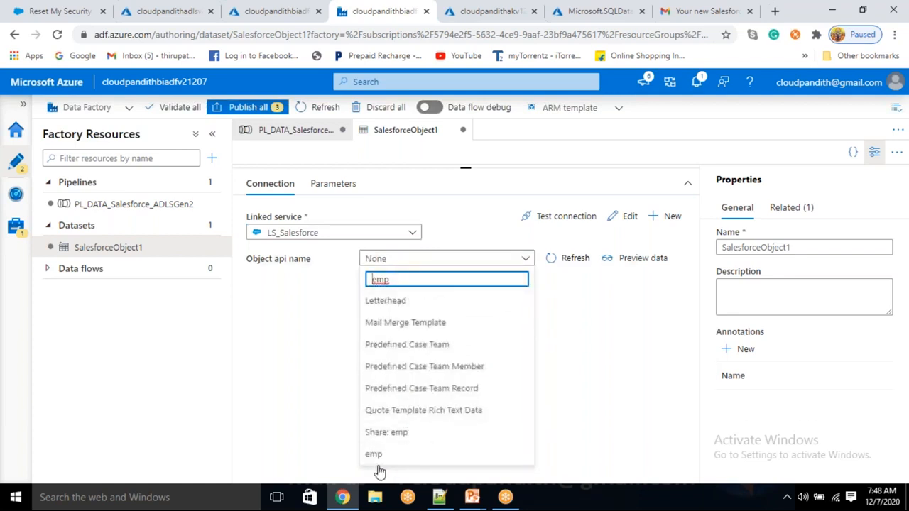
{"action": "left_click", "coordinate": [373, 458]}
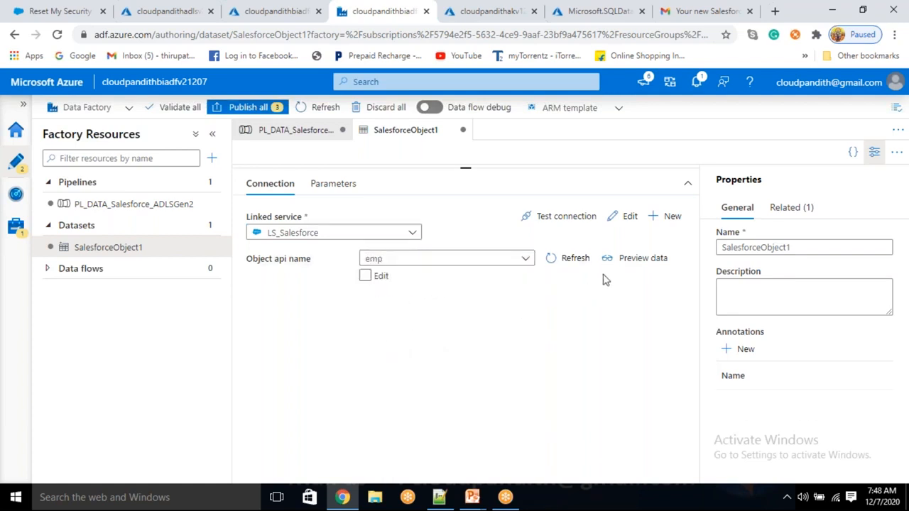
- Preview the emp data and scroll right to view records E-01 to E-04 with name and phone columns
{"action": "left_click", "coordinate": [632, 259]}
{"action": "left_click", "coordinate": [611, 260]}
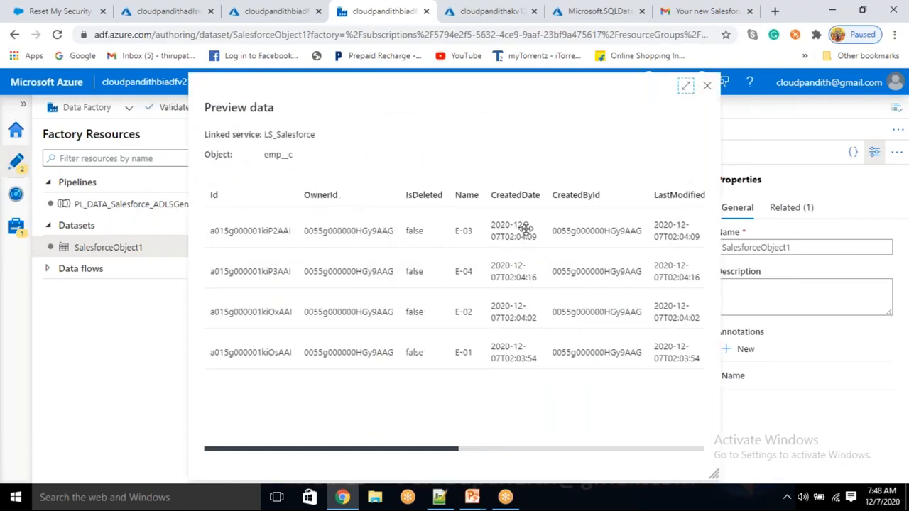
{"action": "left_click_drag", "start_coordinate": [419, 448], "coordinate": [518, 460]}
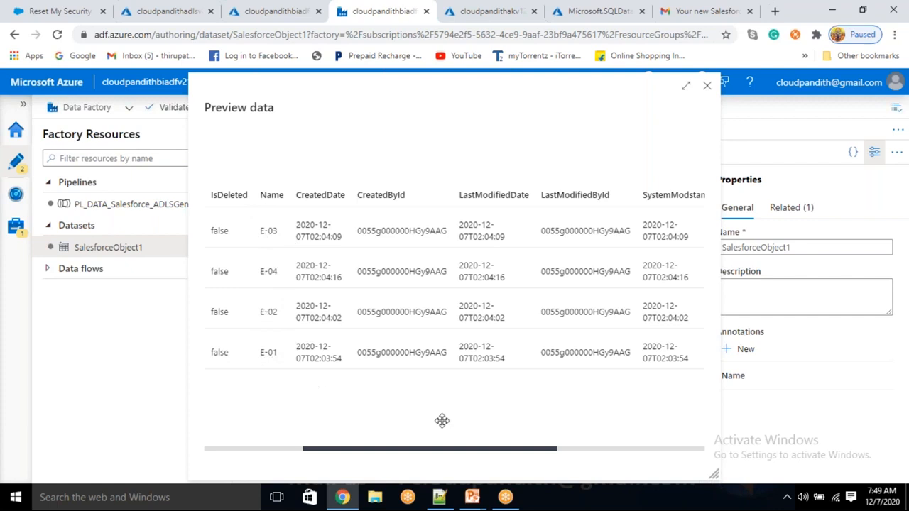
{"action": "left_click", "coordinate": [477, 449]}
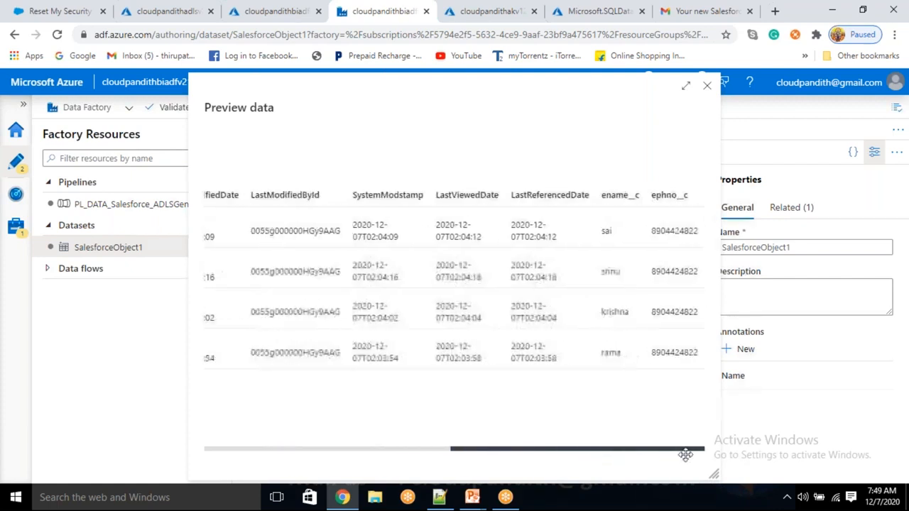
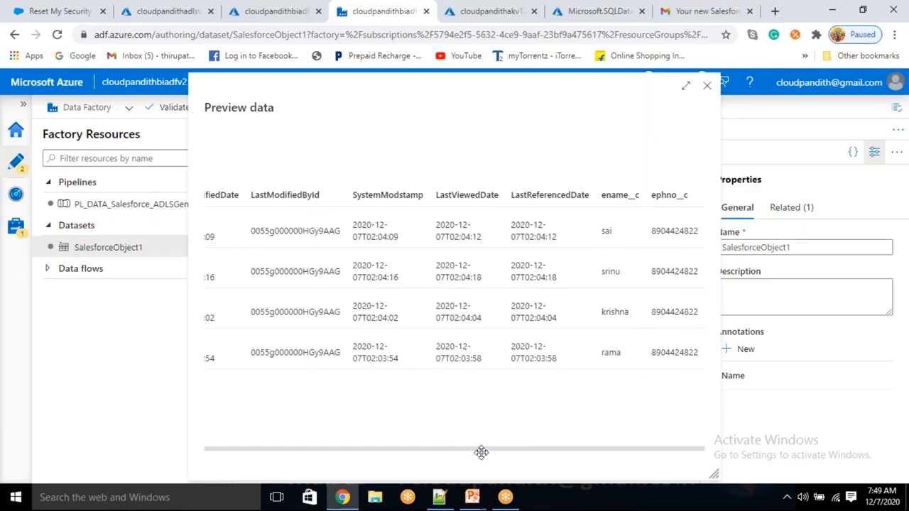
- Close the emp data preview and return to the PL_DATA_Salesforce_ADLSGen2 pipeline's Copy data activity
{"action": "left_click_drag", "start_coordinate": [480, 448], "coordinate": [159, 467]}
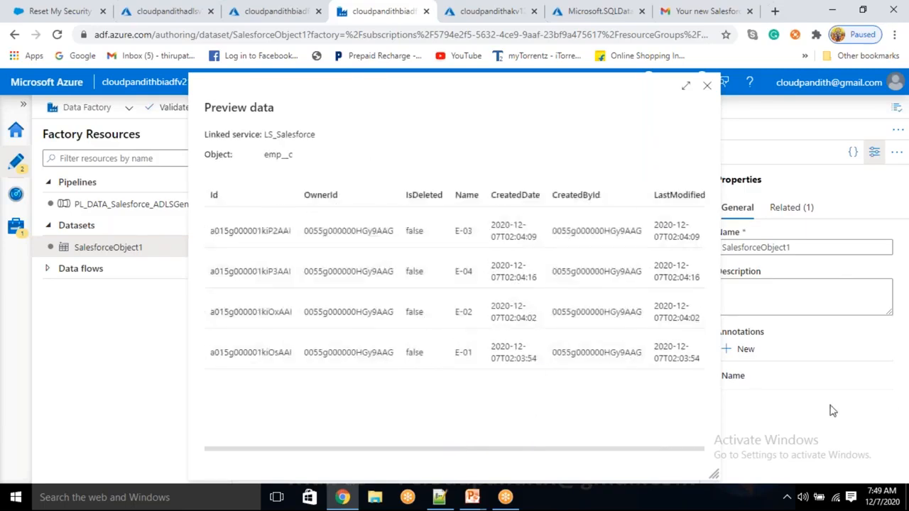
{"action": "left_click", "coordinate": [707, 88]}
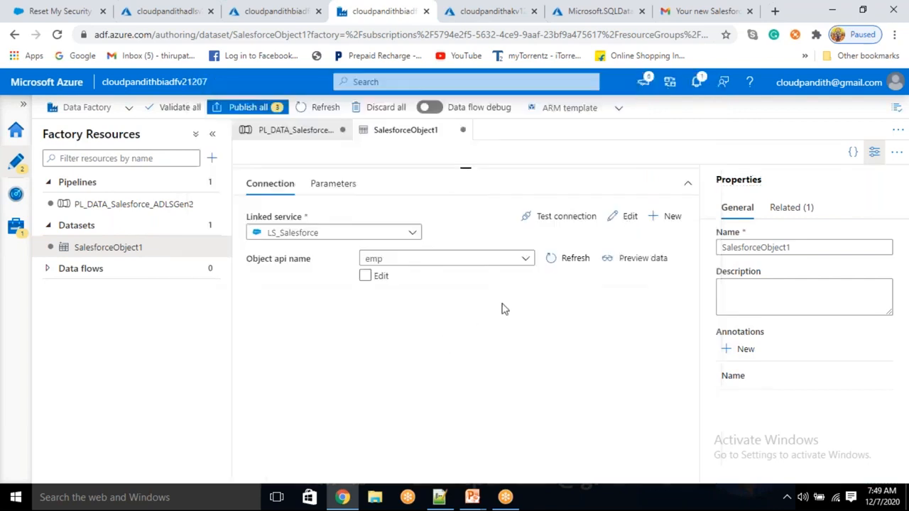
{"action": "left_click", "coordinate": [874, 152]}
{"action": "left_click_drag", "start_coordinate": [572, 170], "coordinate": [592, 355]}
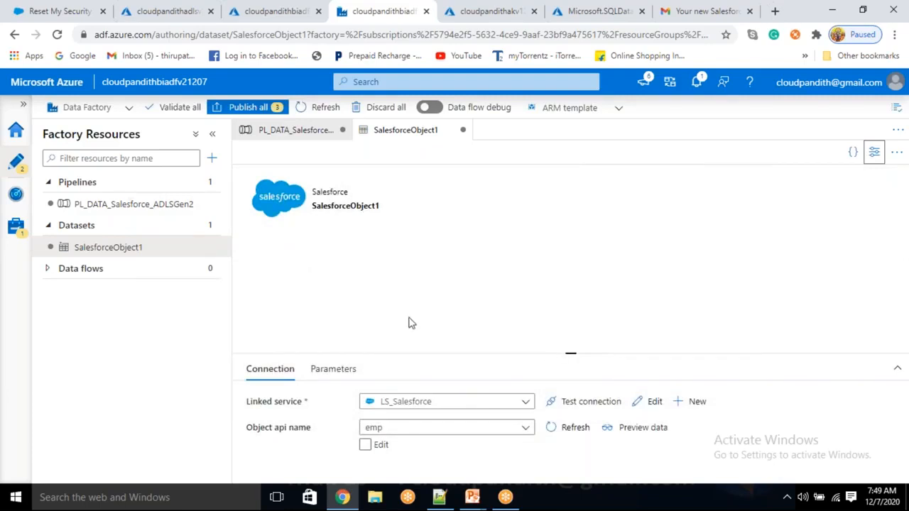
{"action": "left_click", "coordinate": [288, 134]}
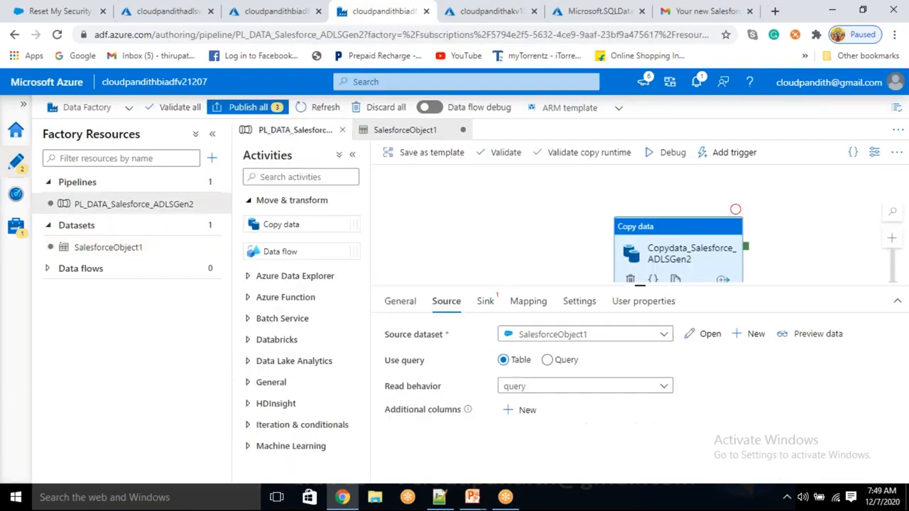
{"action": "left_click_drag", "start_coordinate": [703, 247], "coordinate": [648, 211]}
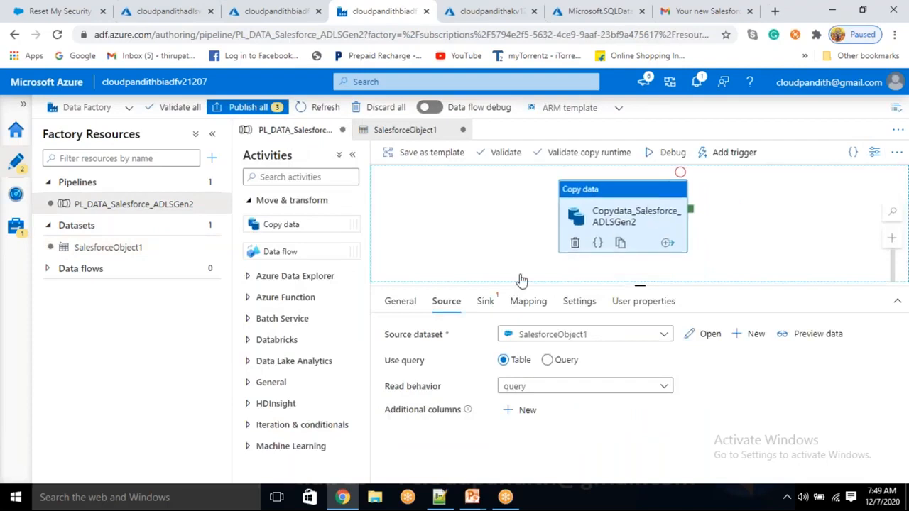
- Start a new sink dataset using Azure Data Lake Storage Gen2 with DelimitedText format
{"action": "left_click", "coordinate": [487, 303]}
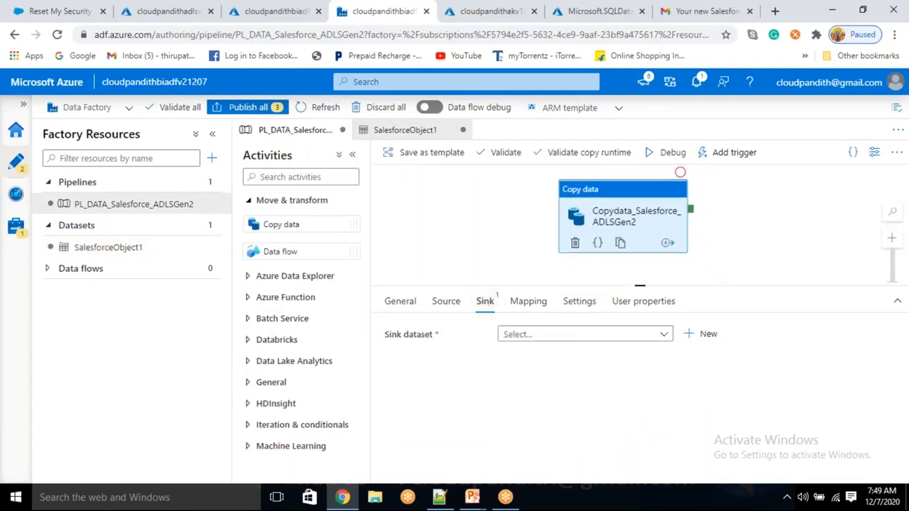
{"action": "left_click", "coordinate": [705, 341]}
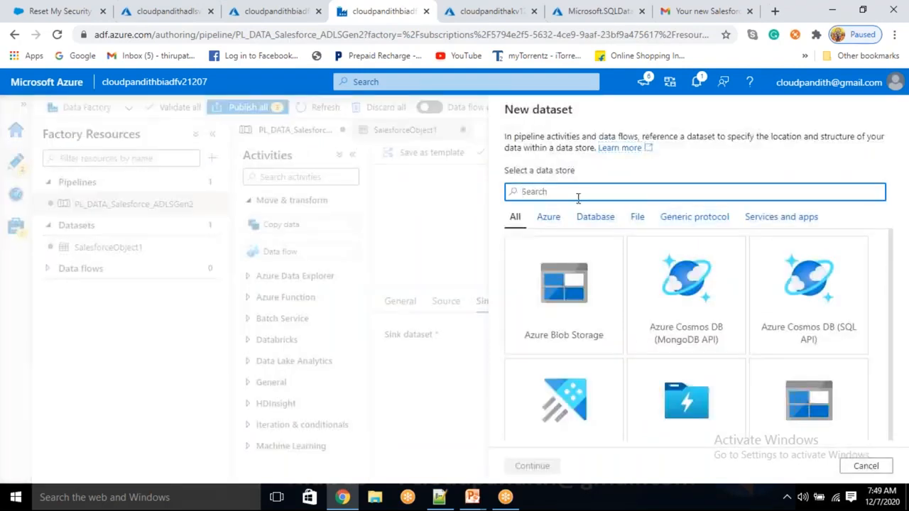
{"action": "type", "text": "gen2"}
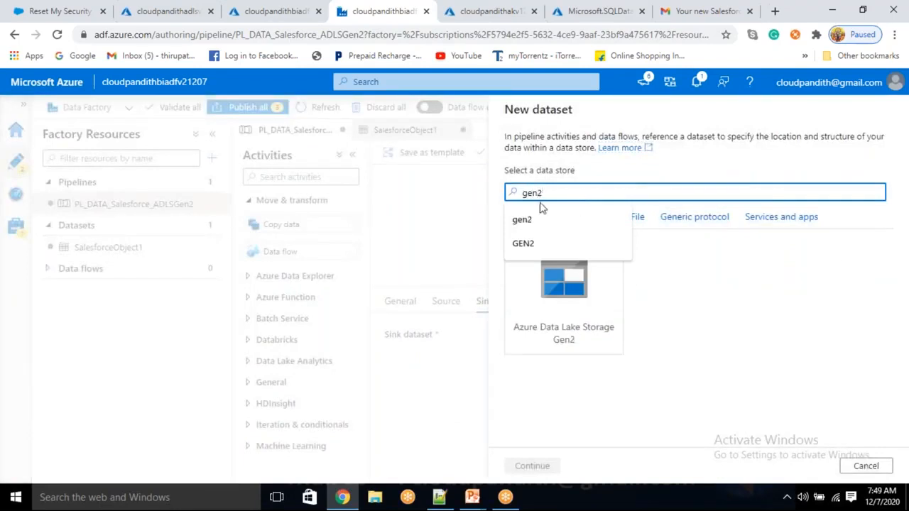
{"action": "left_click", "coordinate": [571, 325]}
{"action": "left_click", "coordinate": [534, 466]}
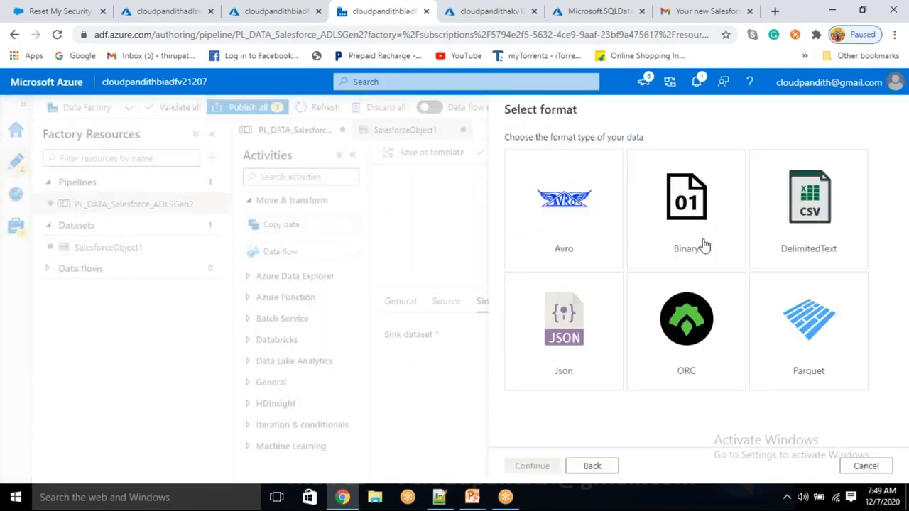
{"action": "left_click", "coordinate": [781, 214]}
{"action": "left_click", "coordinate": [541, 470]}
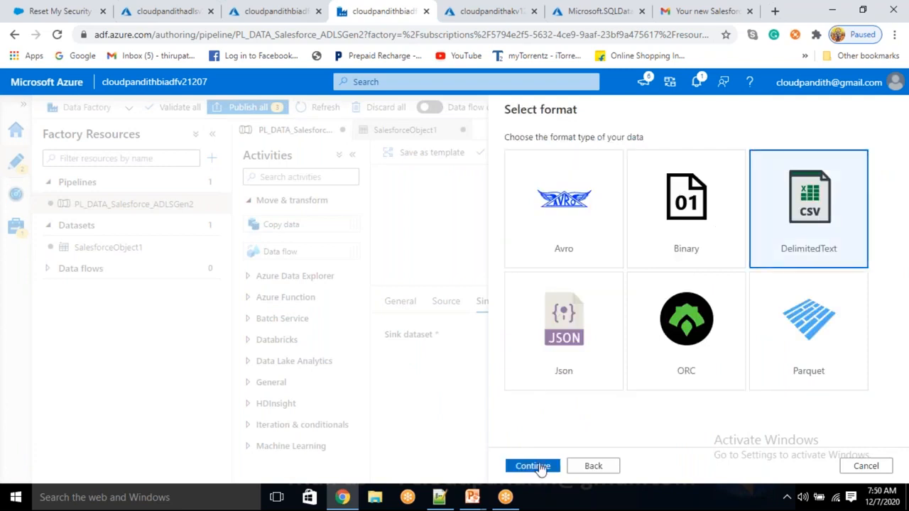
- Name the sink dataset DS_ADLSGen2_Sink1 and link it to LS_ADLSGen2
{"action": "left_click", "coordinate": [578, 152]}
{"action": "left_click_drag", "start_coordinate": [578, 152], "coordinate": [480, 164]}
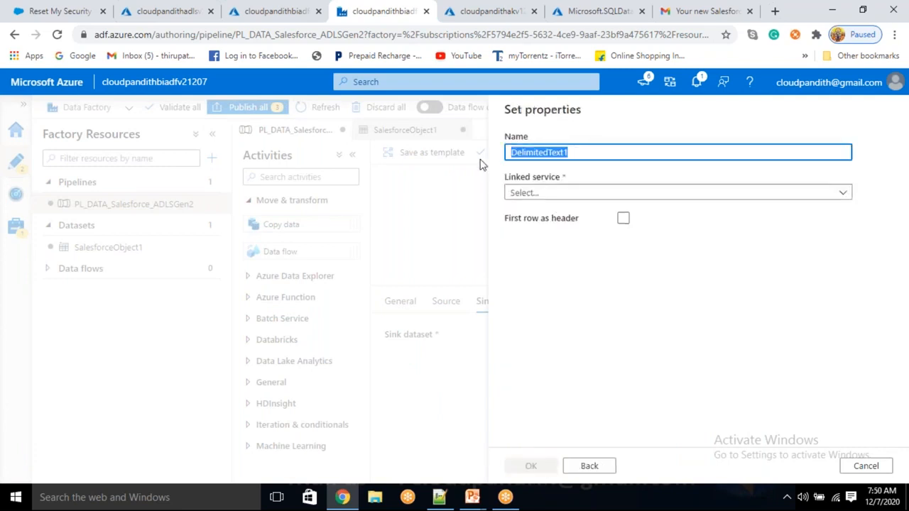
{"action": "key", "text": "BackSpace"}
{"action": "type", "text": "DS_ADLS"}
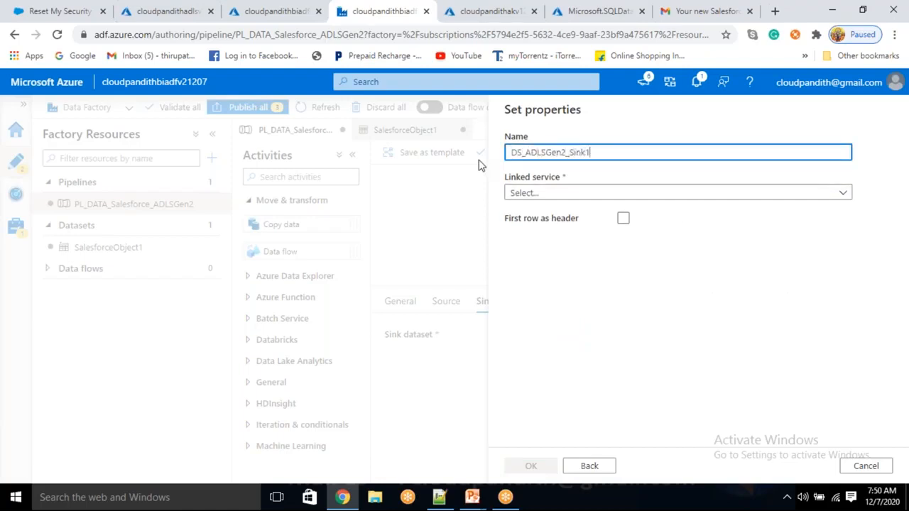
{"action": "type", "text": "Gen2_Sink1"}
{"action": "left_click", "coordinate": [544, 193]}
{"action": "left_click", "coordinate": [561, 277]}
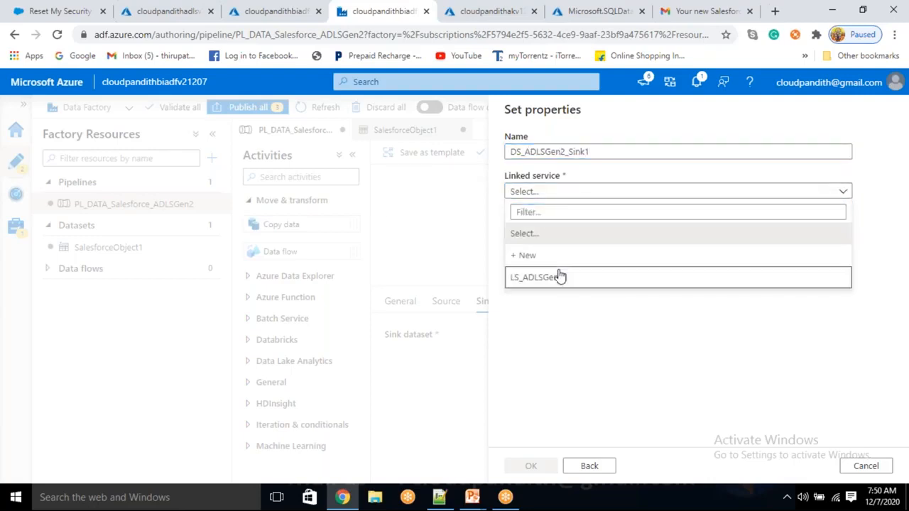
- Set file system firstrun, first row as header, schema import None, and create the dataset
{"action": "left_click", "coordinate": [623, 254]}
{"action": "left_click", "coordinate": [551, 230]}
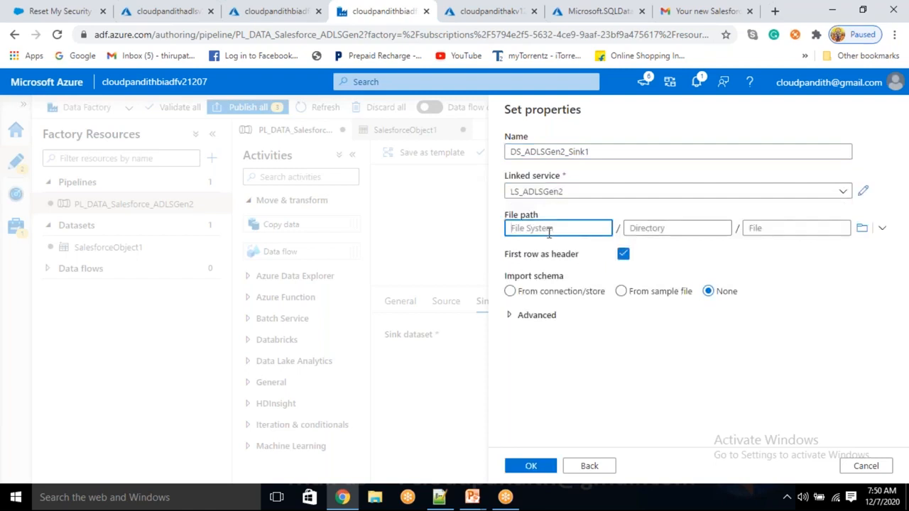
{"action": "type", "text": "firstrun"}
{"action": "left_click_drag", "start_coordinate": [553, 228], "coordinate": [488, 241]}
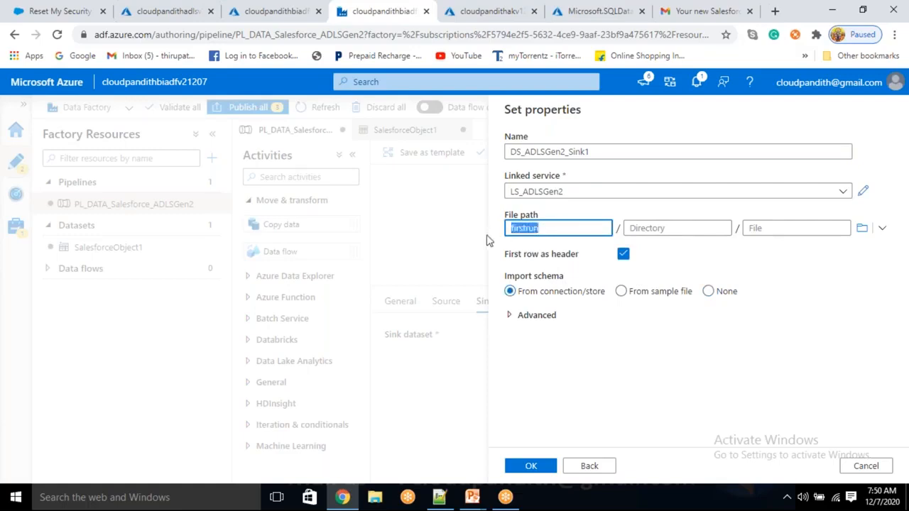
{"action": "left_click", "coordinate": [556, 227]}
{"action": "double_click", "coordinate": [552, 227]}
{"action": "left_click", "coordinate": [767, 229]}
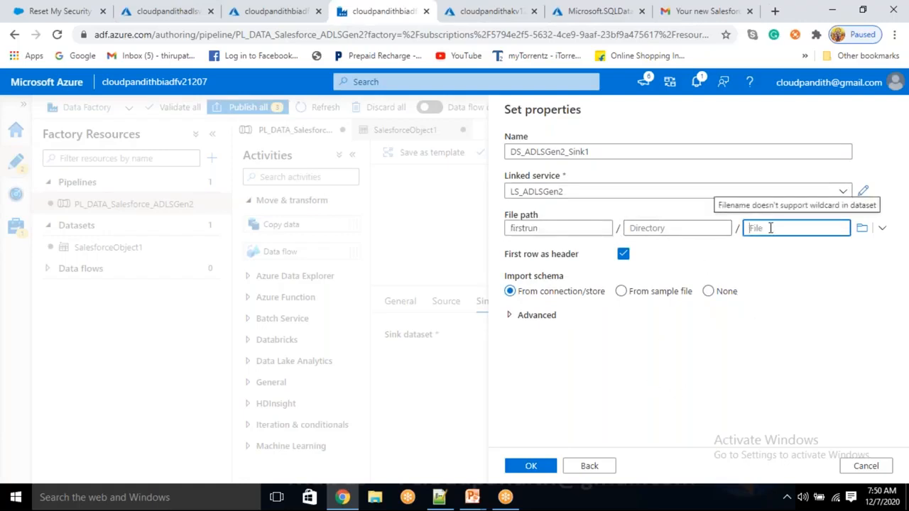
{"action": "left_click", "coordinate": [829, 304]}
{"action": "left_click", "coordinate": [710, 292]}
{"action": "left_click", "coordinate": [709, 290]}
{"action": "left_click", "coordinate": [708, 292]}
{"action": "left_click", "coordinate": [532, 472]}
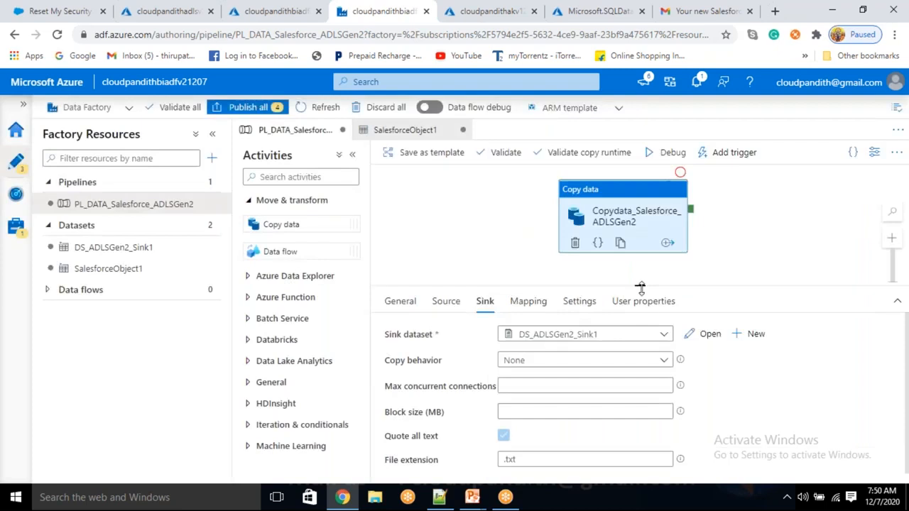
{"action": "left_click_drag", "start_coordinate": [640, 287], "coordinate": [639, 306]}
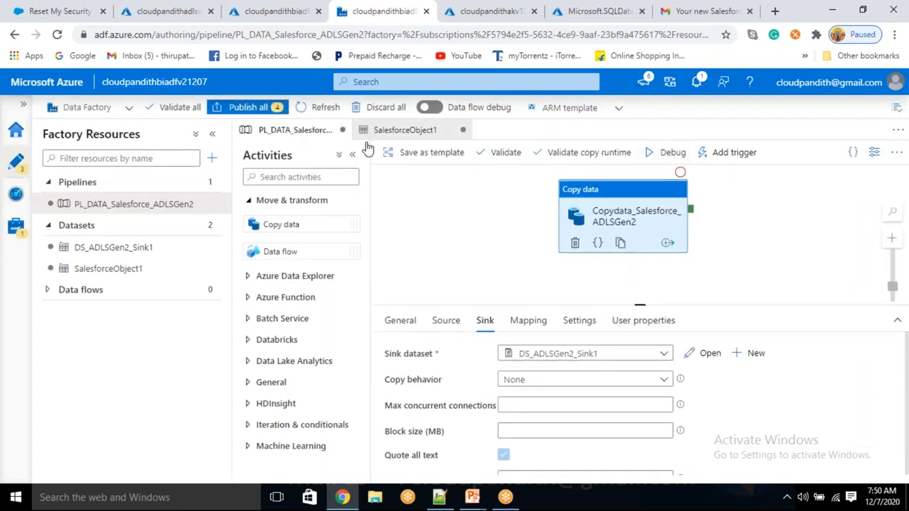
- Debug the pipeline and confirm 4 rows copied (890 bytes read, 1.159 KB written)
{"action": "left_click", "coordinate": [667, 154]}
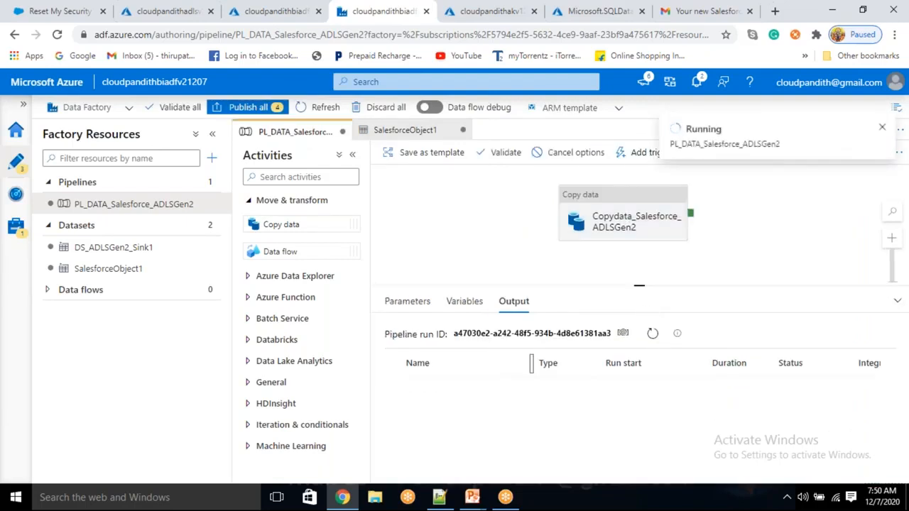
{"action": "left_click", "coordinate": [653, 334]}
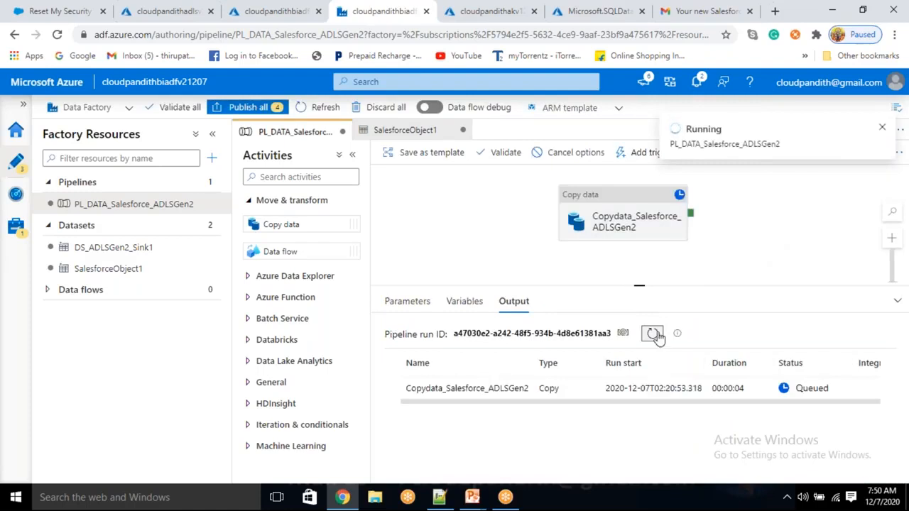
{"action": "left_click", "coordinate": [653, 335]}
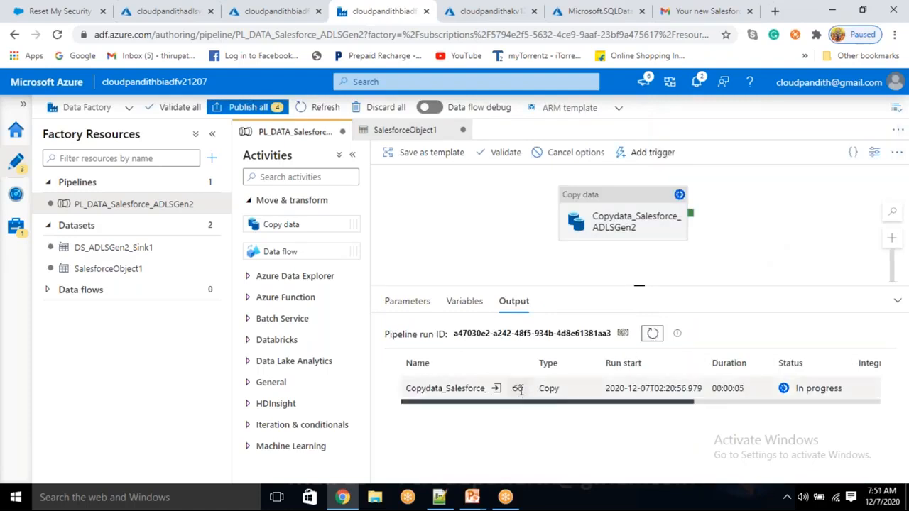
{"action": "left_click", "coordinate": [517, 389]}
{"action": "left_click", "coordinate": [229, 163]}
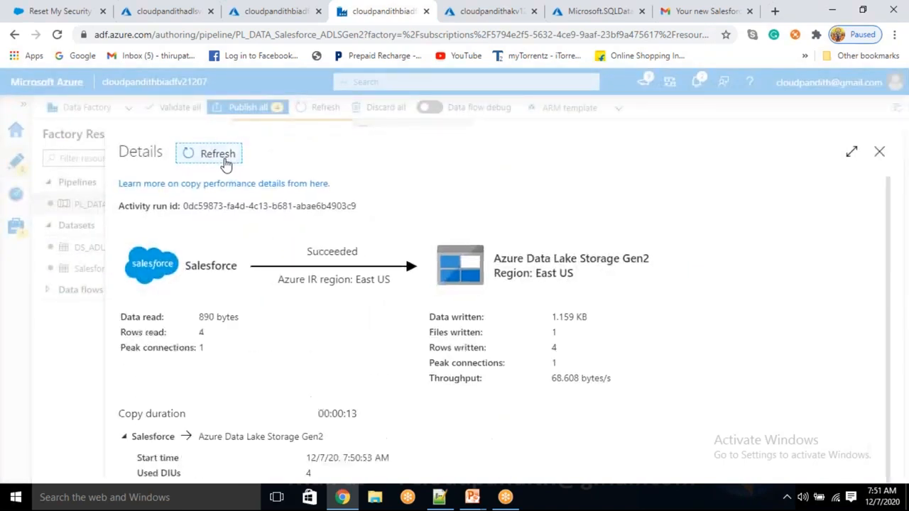
{"action": "left_click", "coordinate": [212, 340]}
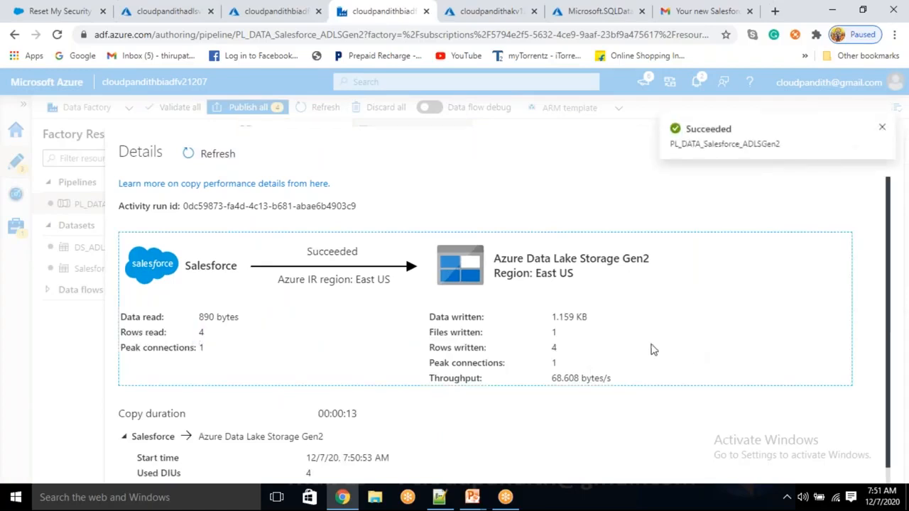
{"action": "left_click_drag", "start_coordinate": [568, 353], "coordinate": [544, 355]}
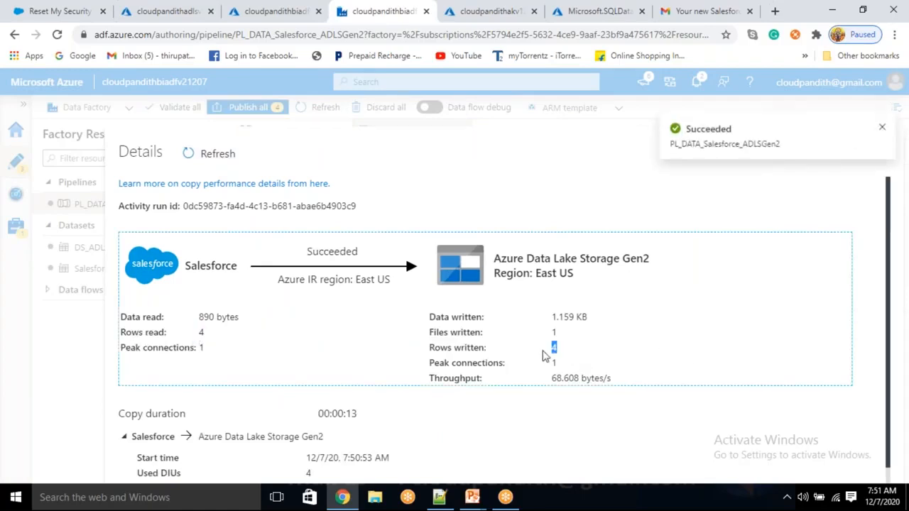
- Open the emp__c.txt blob in the storage account's firstrun container
{"action": "left_click", "coordinate": [176, 11]}
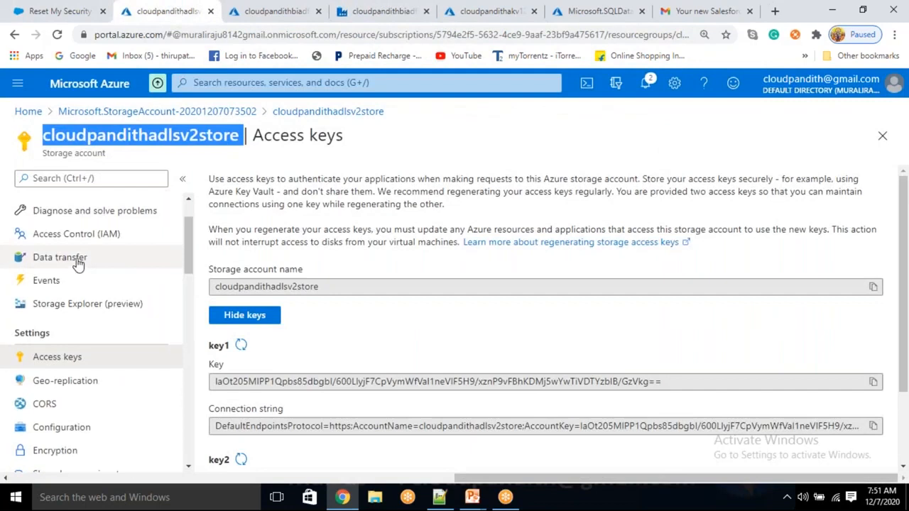
{"action": "scroll", "coordinate": [75, 255], "scroll_direction": "up", "scroll_amount": 2}
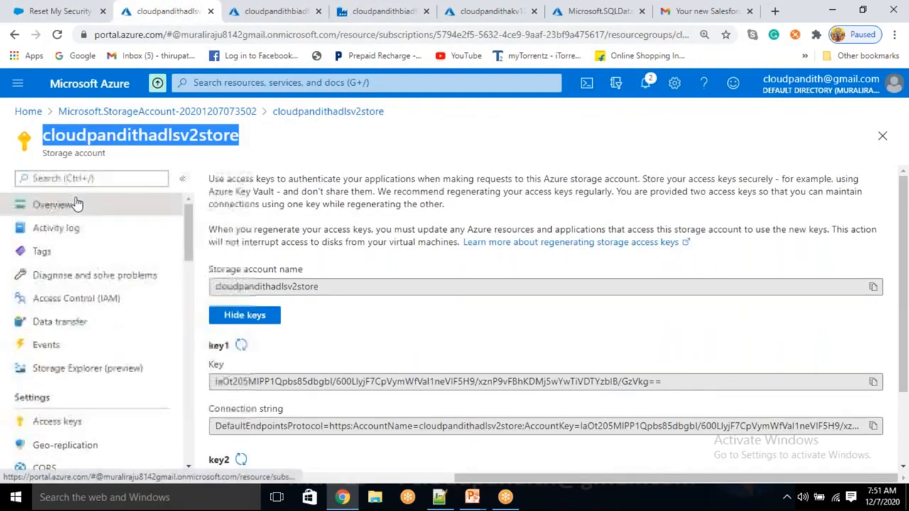
{"action": "left_click", "coordinate": [76, 204]}
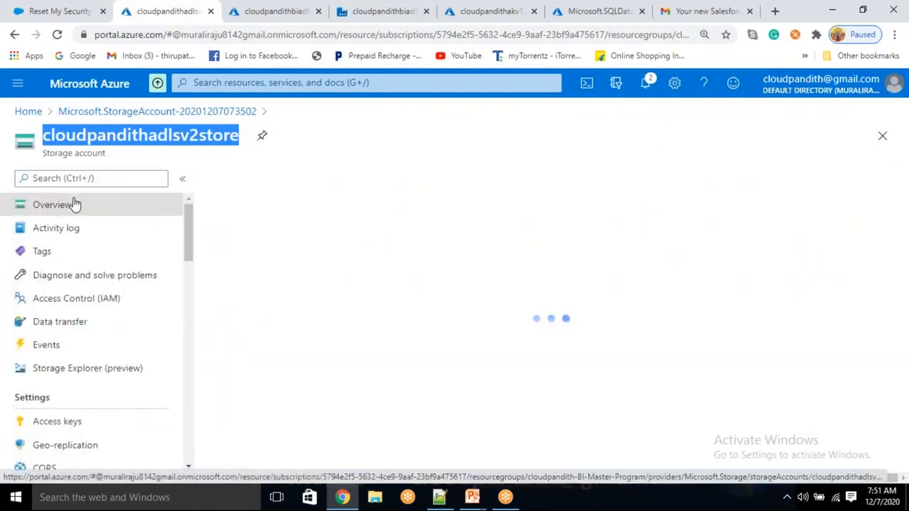
{"action": "scroll", "coordinate": [290, 265], "scroll_direction": "down", "scroll_amount": 5}
{"action": "left_click", "coordinate": [290, 249]}
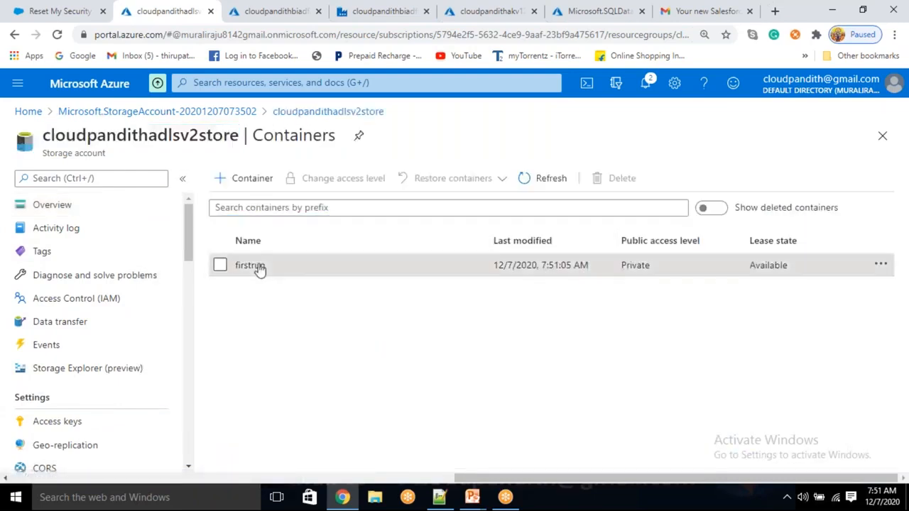
{"action": "left_click", "coordinate": [250, 265]}
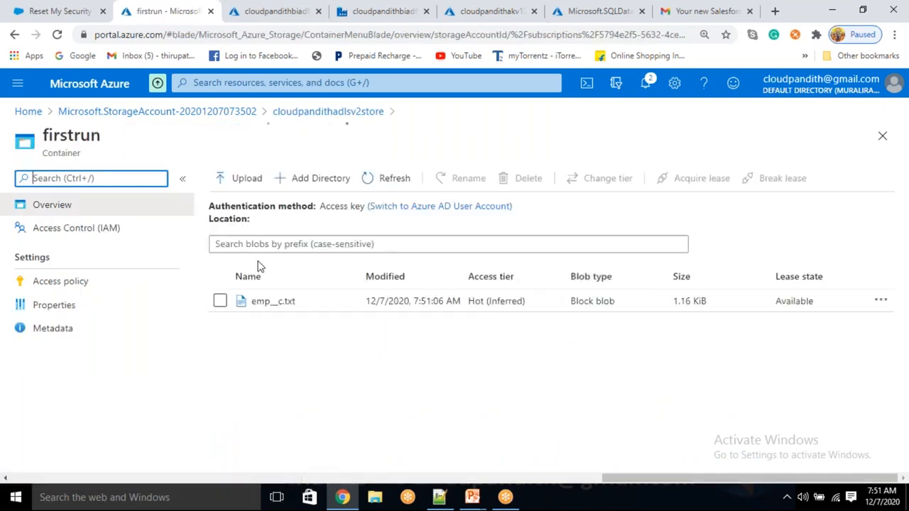
{"action": "left_click", "coordinate": [296, 304]}
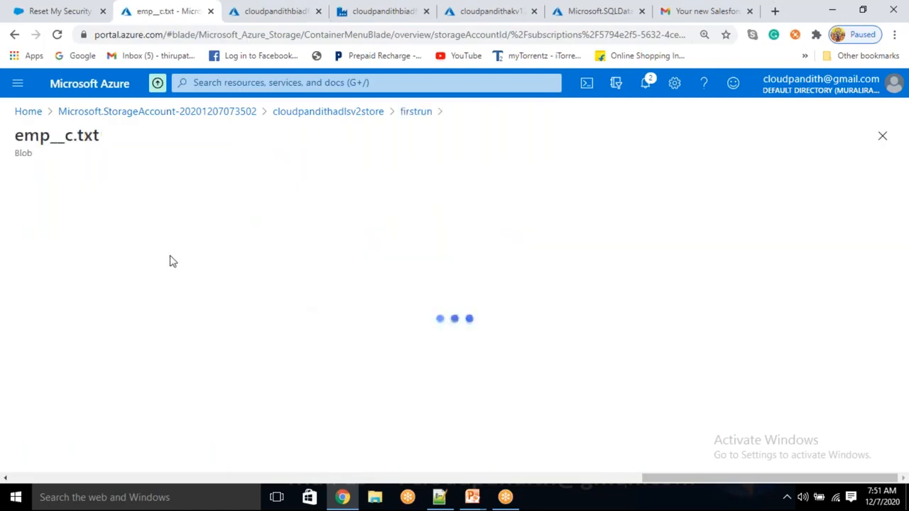
- Inspect emp__c.txt's header row and the 4 exported employee records
{"action": "left_click", "coordinate": [146, 213]}
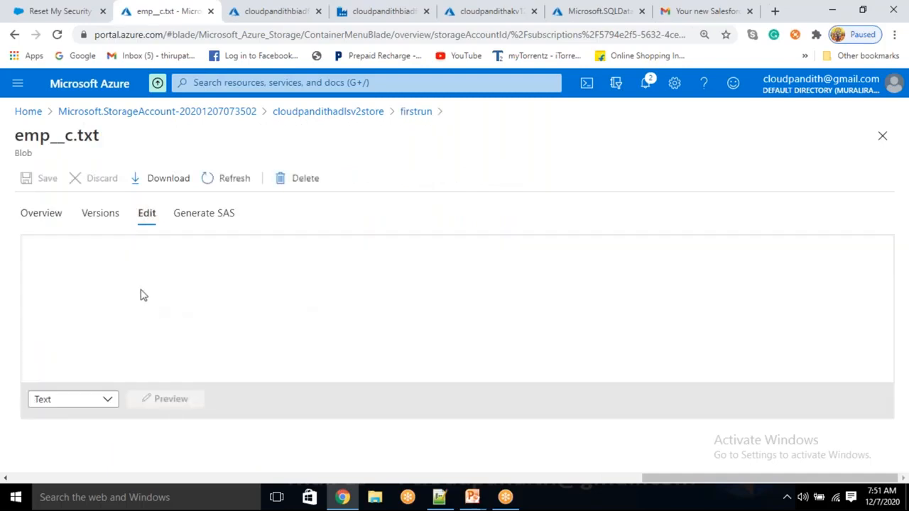
{"action": "triple_click", "coordinate": [141, 289]}
{"action": "left_click", "coordinate": [142, 290]}
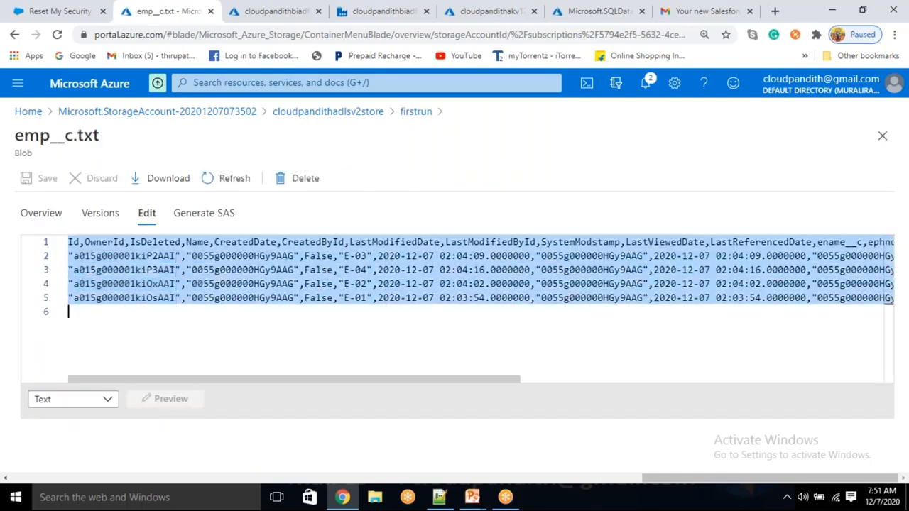
{"action": "left_click", "coordinate": [141, 272]}
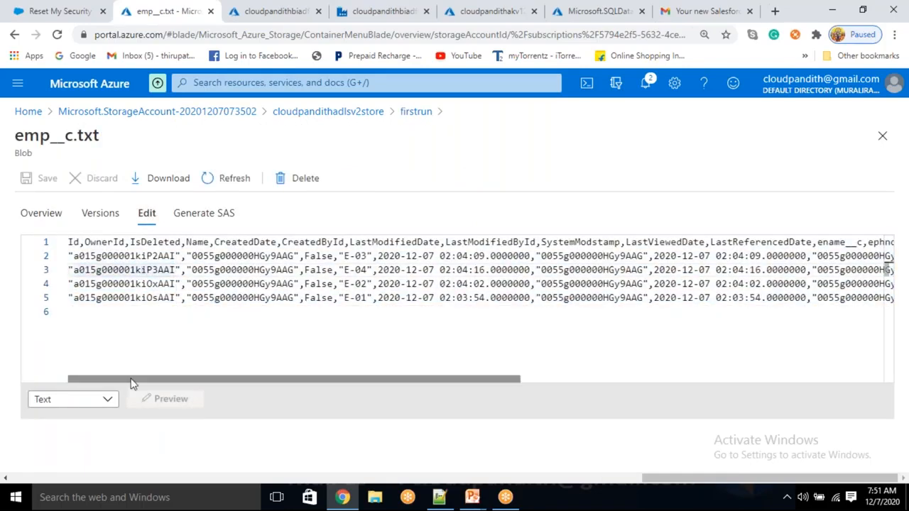
{"action": "left_click", "coordinate": [125, 269]}
{"action": "left_click_drag", "start_coordinate": [102, 256], "coordinate": [869, 303]}
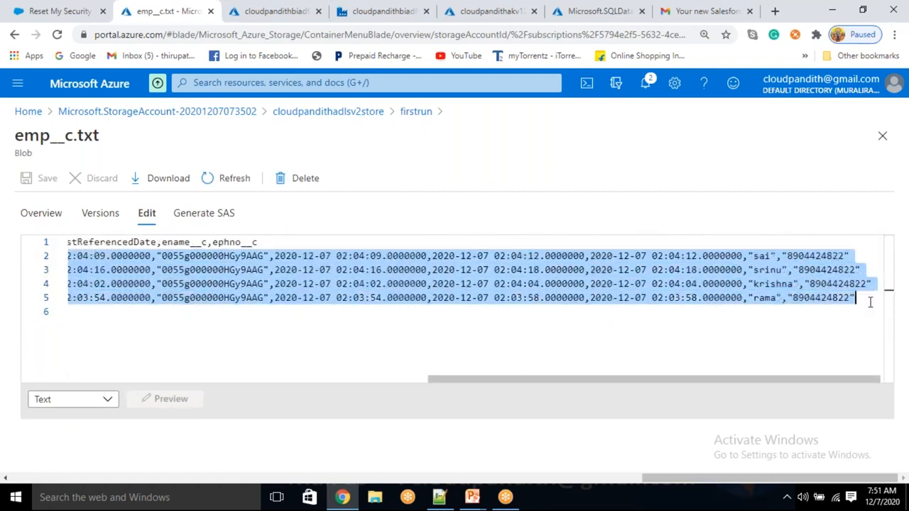
{"action": "left_click", "coordinate": [799, 323]}
- Back in Data Factory, change the copy activity's sink file extension from .txt to .csv
{"action": "left_click", "coordinate": [458, 10]}
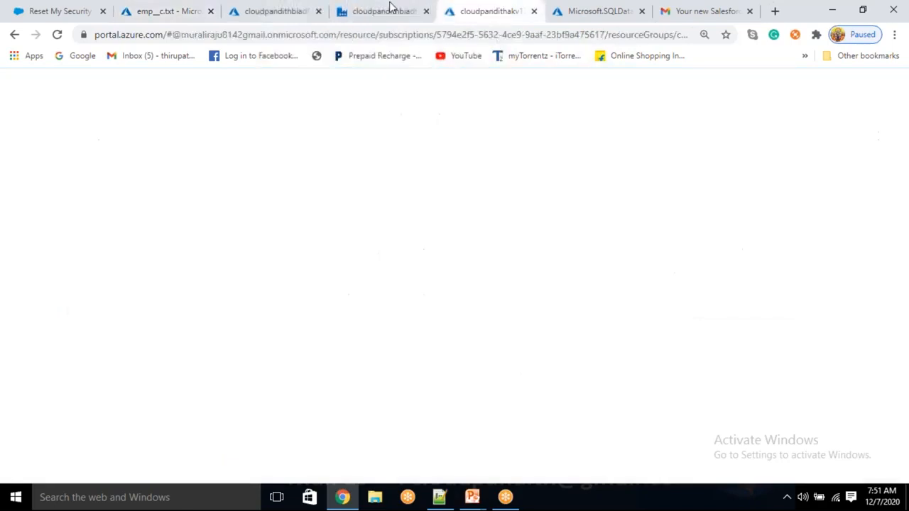
{"action": "left_click", "coordinate": [385, 8]}
{"action": "left_click", "coordinate": [879, 153]}
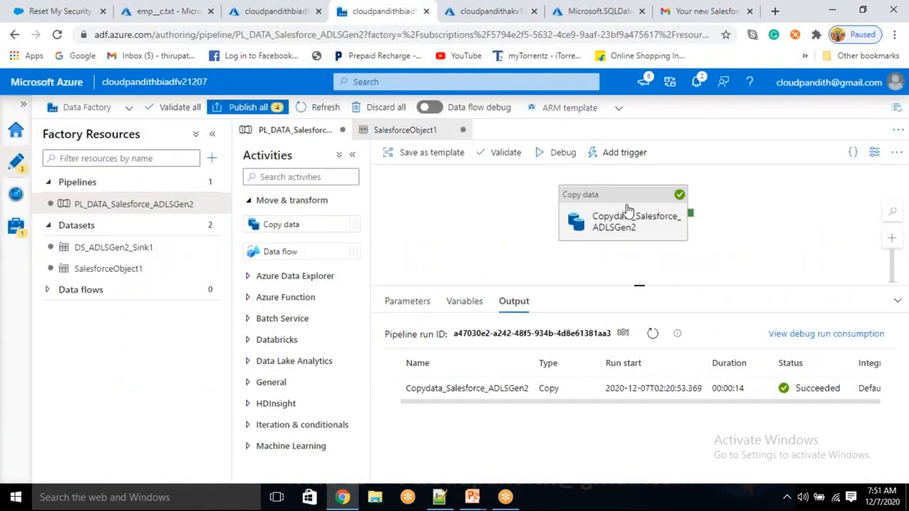
{"action": "left_click", "coordinate": [627, 213]}
{"action": "scroll", "coordinate": [487, 345], "scroll_direction": "down", "scroll_amount": 1}
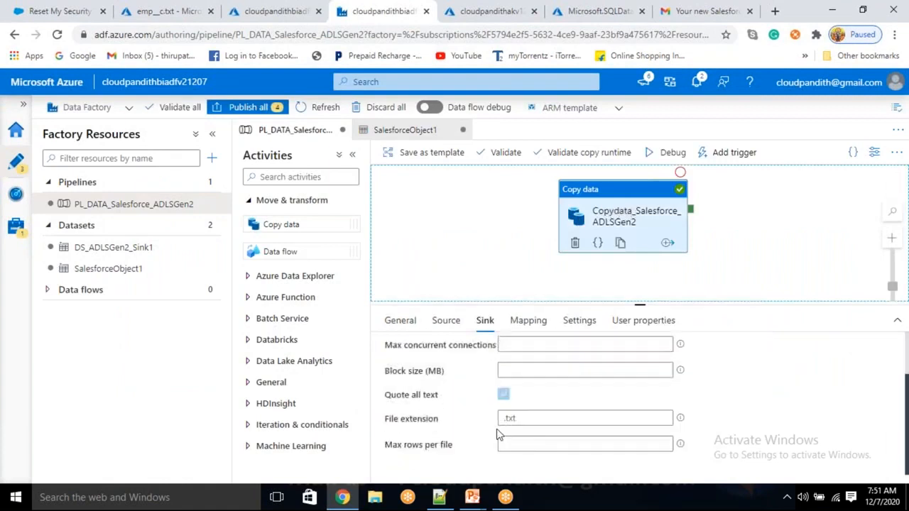
{"action": "left_click", "coordinate": [526, 420]}
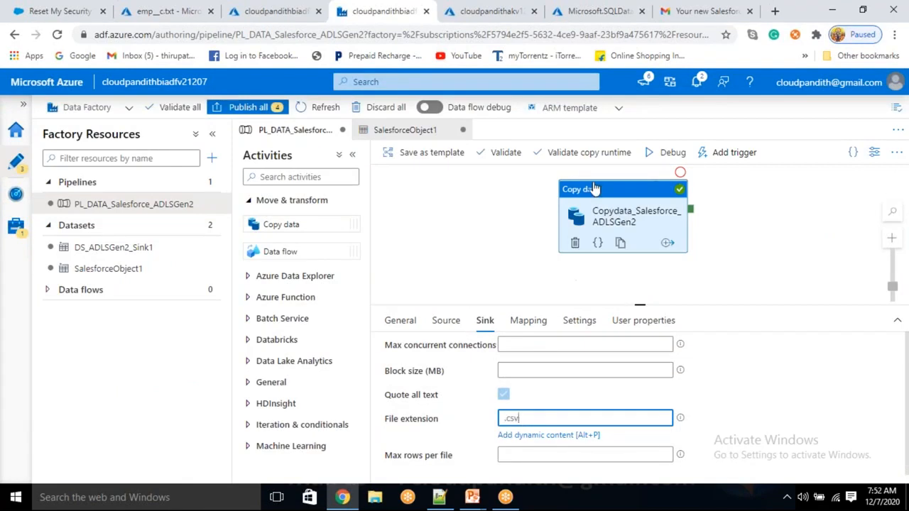
- Rerun the pipeline in debug and wait until it succeeds in 00:00:14
{"action": "left_click", "coordinate": [657, 156]}
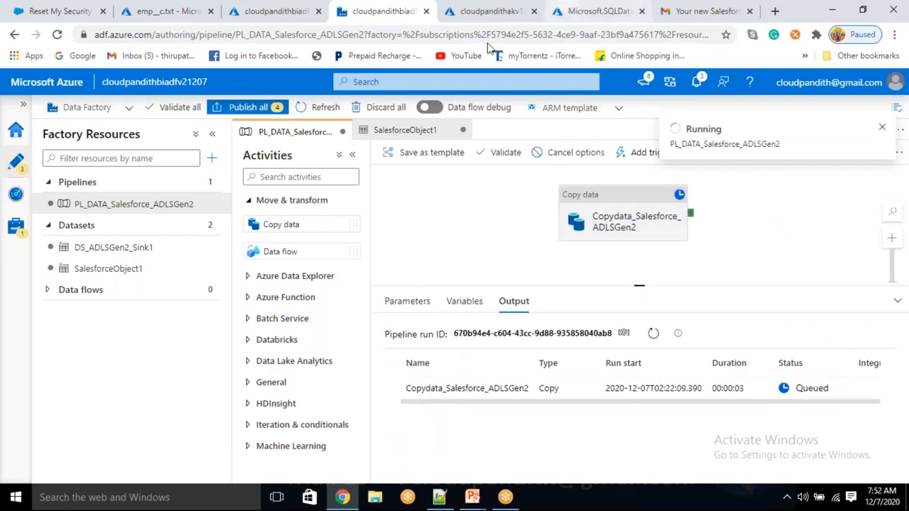
{"action": "left_click", "coordinate": [653, 337]}
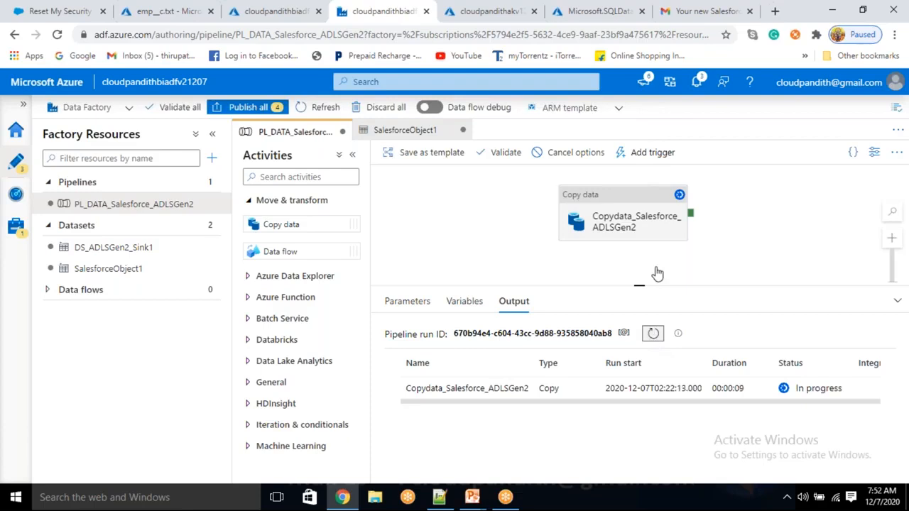
{"action": "left_click", "coordinate": [627, 224]}
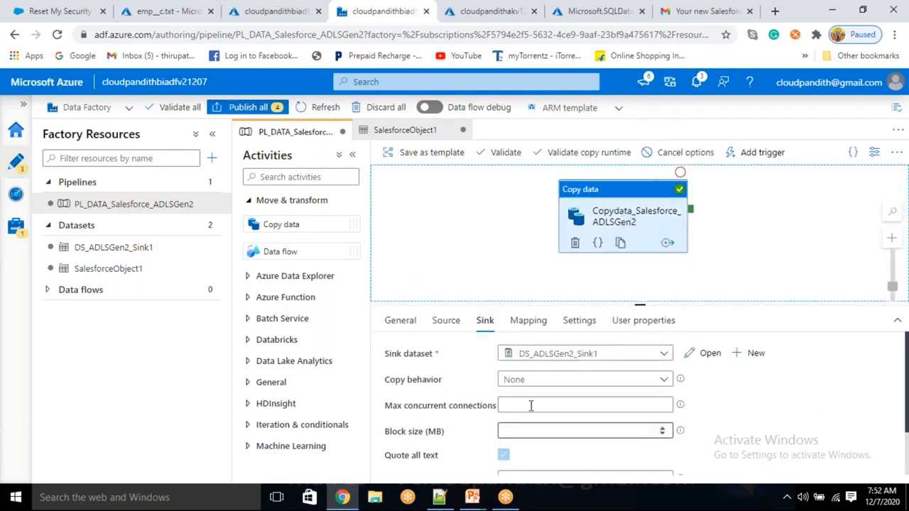
{"action": "scroll", "coordinate": [531, 406], "scroll_direction": "down", "scroll_amount": 2}
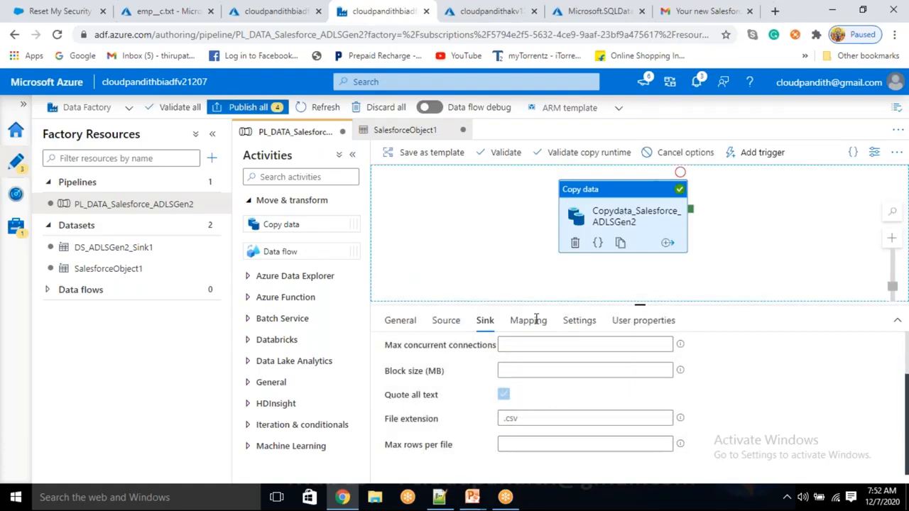
{"action": "left_click", "coordinate": [759, 237]}
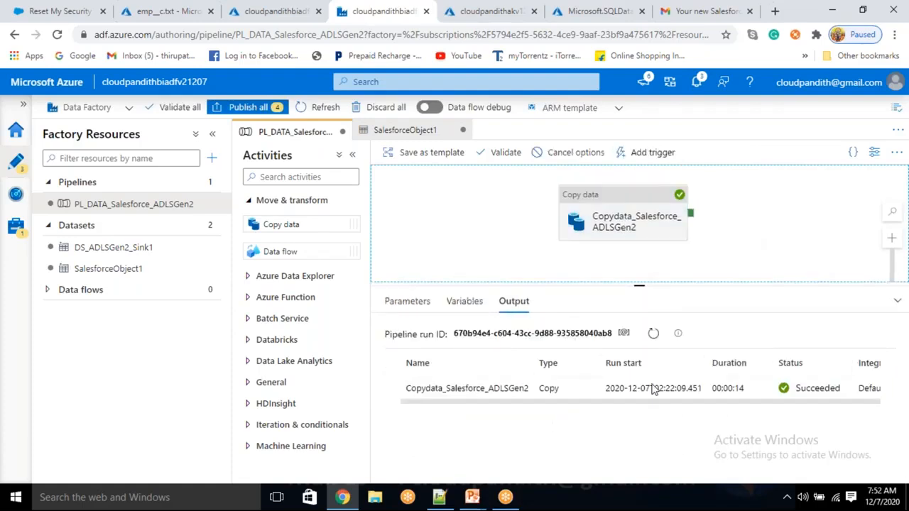
- Refresh the firstrun container and view emp__c.txt's contents again
{"action": "left_click", "coordinate": [176, 10]}
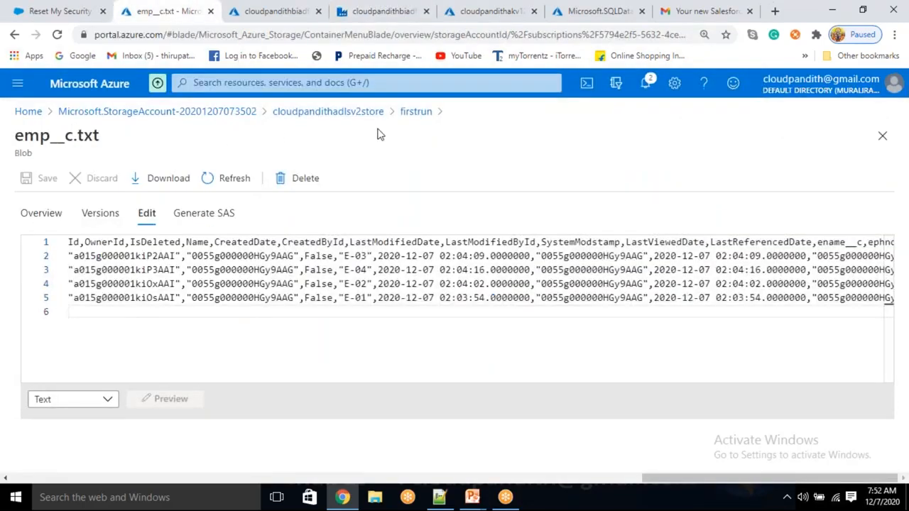
{"action": "left_click", "coordinate": [412, 114]}
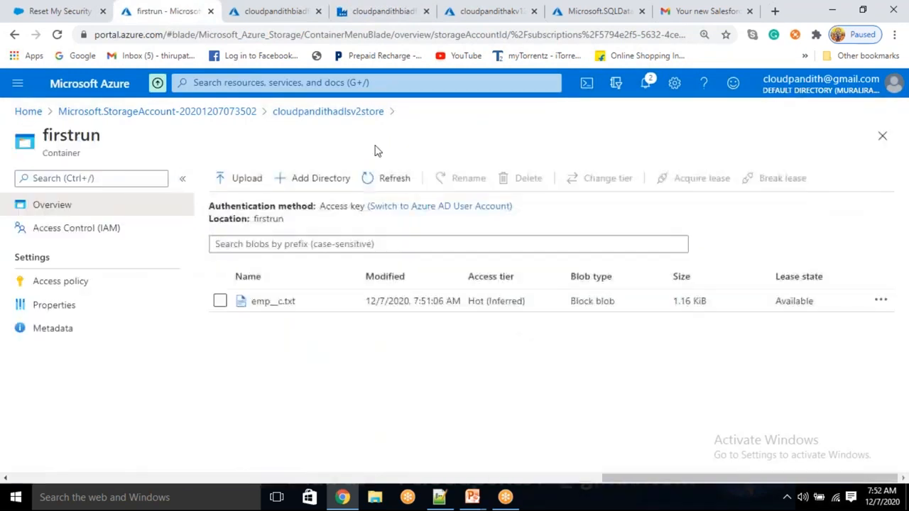
{"action": "left_click", "coordinate": [398, 178]}
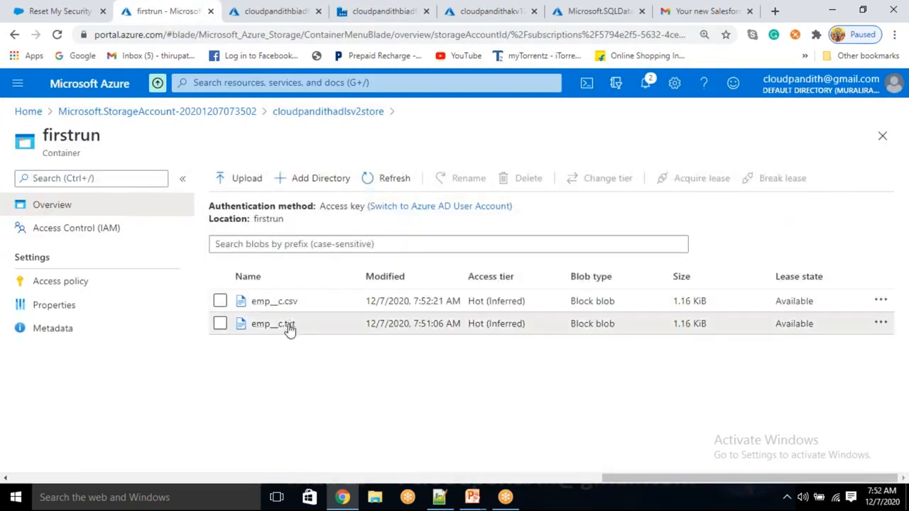
{"action": "left_click", "coordinate": [288, 327]}
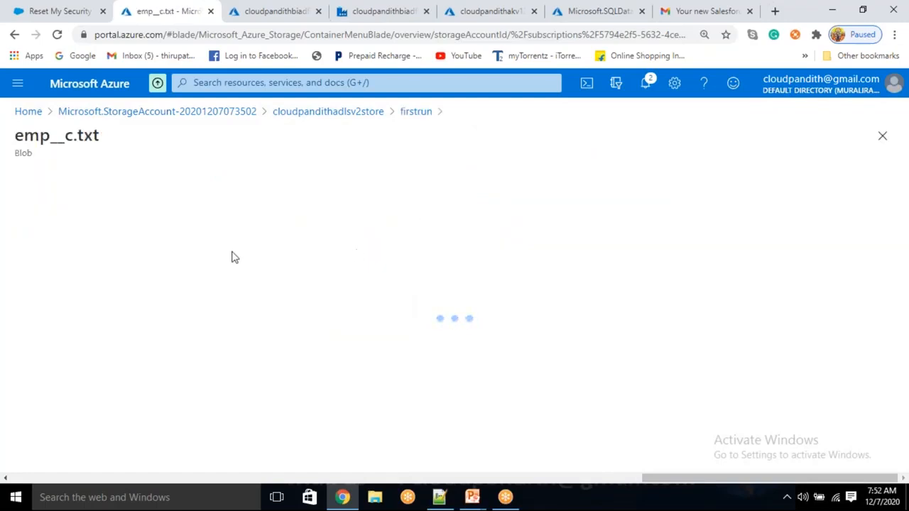
{"action": "left_click", "coordinate": [148, 214]}
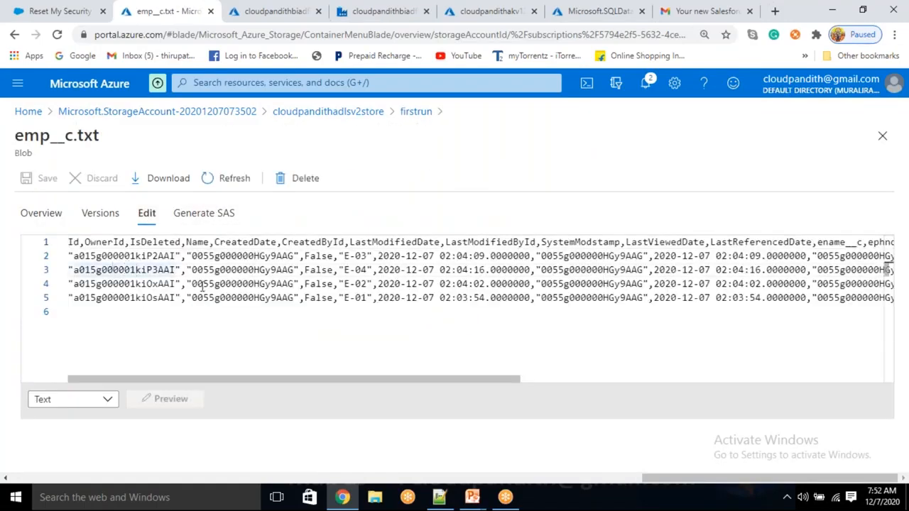
- Review the ename__c and ephno__c values in emp__c.txt, then open emp__c.csv
{"action": "left_click", "coordinate": [181, 257]}
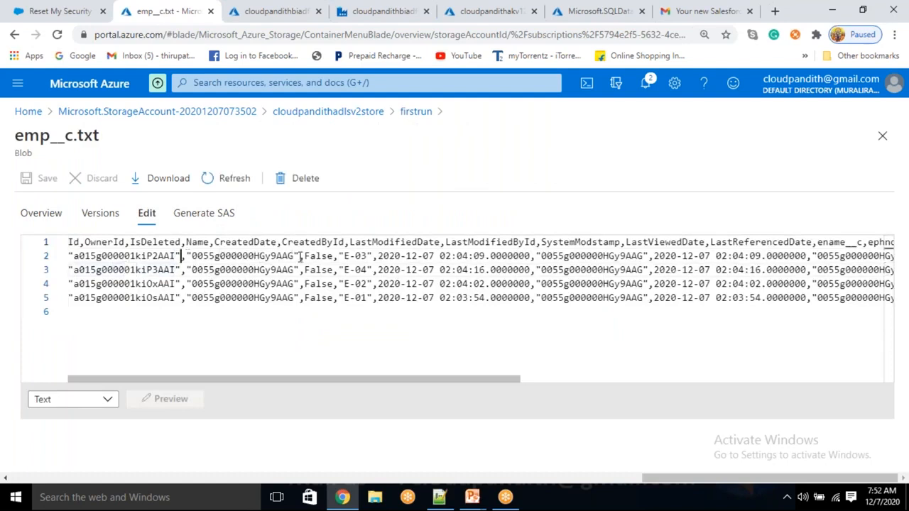
{"action": "left_click_drag", "start_coordinate": [284, 382], "coordinate": [704, 361]}
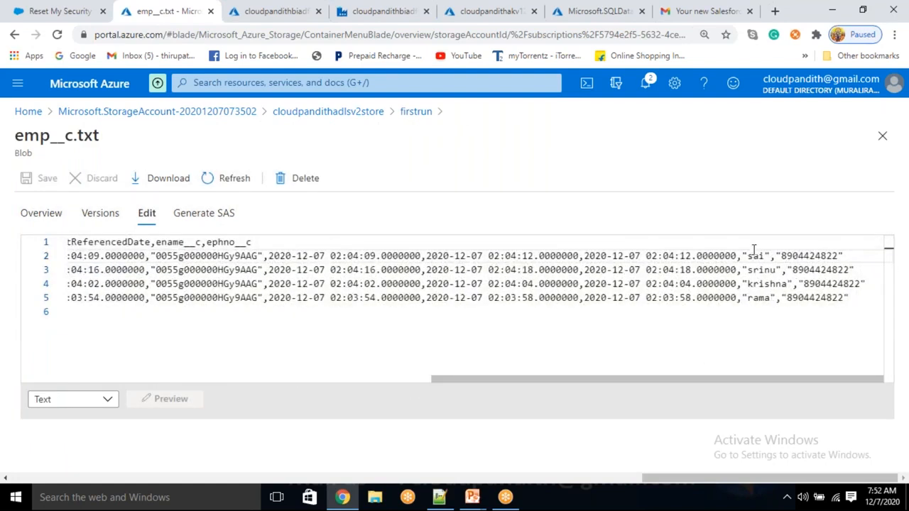
{"action": "left_click", "coordinate": [803, 270]}
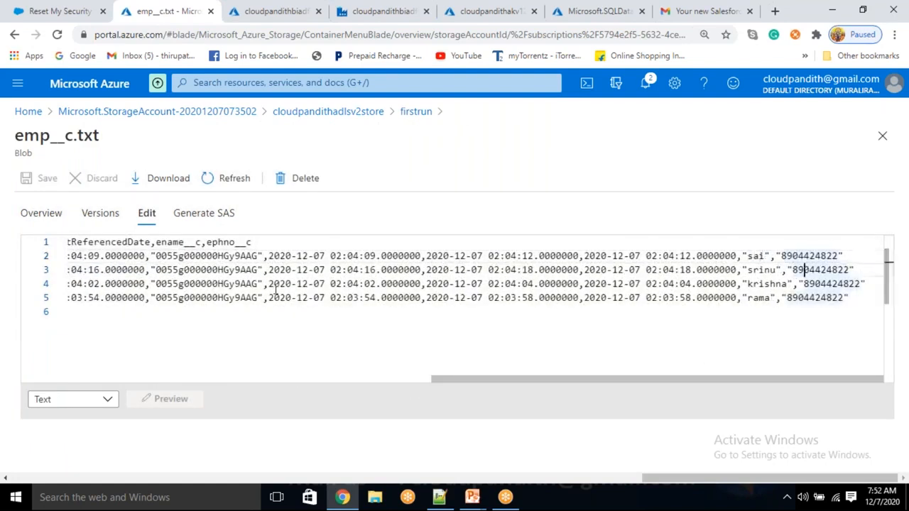
{"action": "left_click", "coordinate": [178, 243]}
{"action": "left_click", "coordinate": [234, 242]}
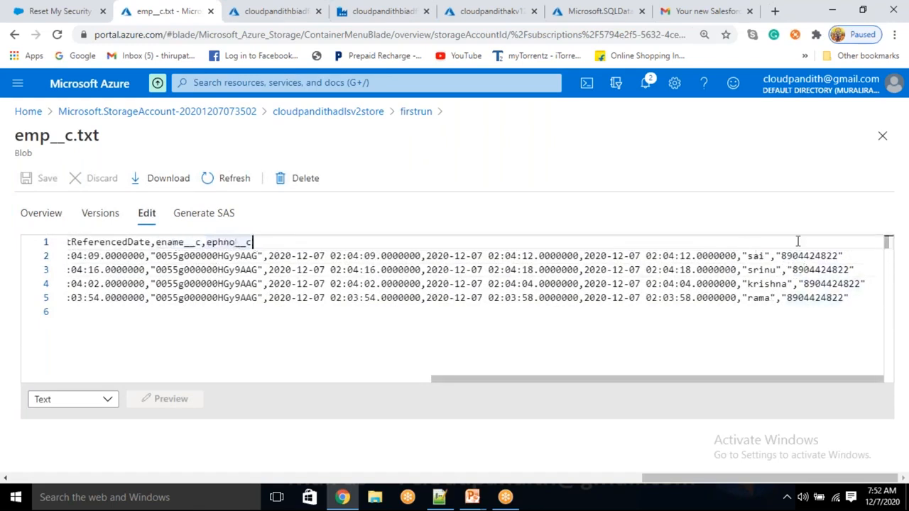
{"action": "left_click", "coordinate": [761, 284]}
{"action": "left_click", "coordinate": [810, 270]}
{"action": "left_click", "coordinate": [778, 297]}
{"action": "left_click", "coordinate": [815, 298]}
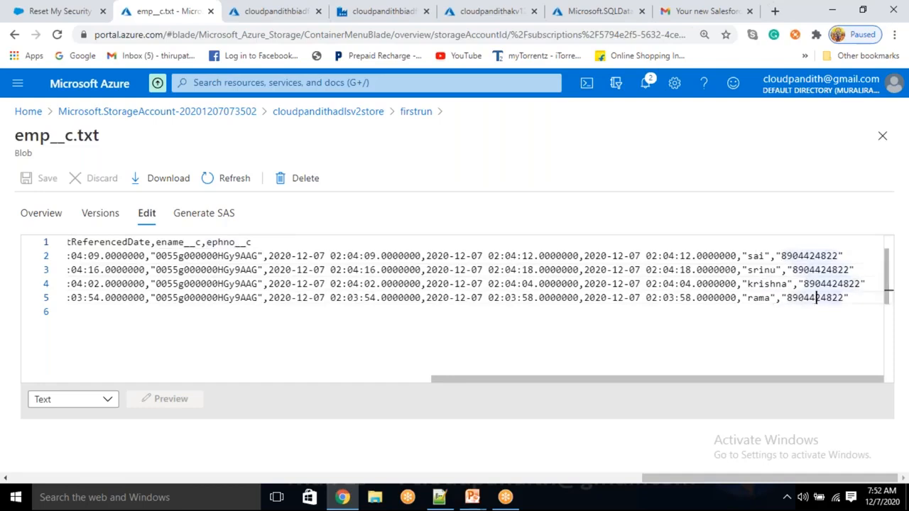
{"action": "left_click", "coordinate": [882, 136]}
{"action": "left_click", "coordinate": [258, 304]}
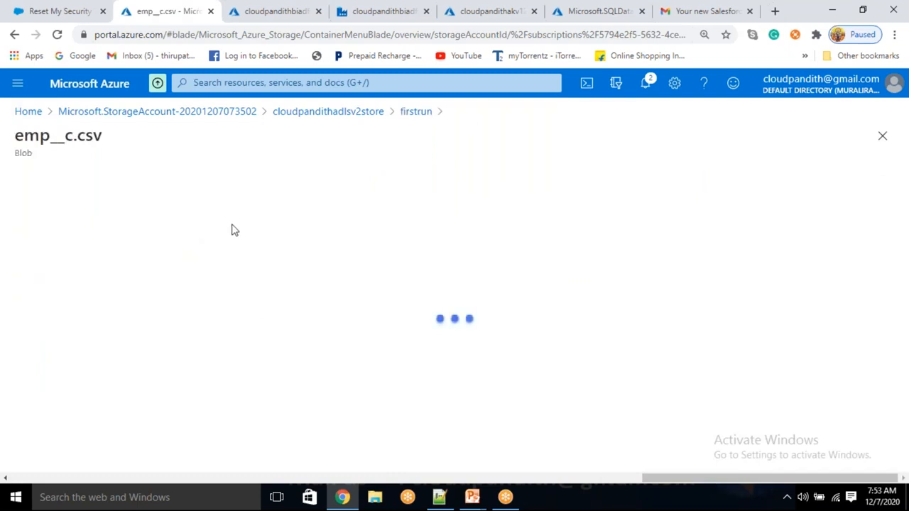
- View emp__c.csv's header and 4 records, then return to the Data Factory pipeline
{"action": "left_click", "coordinate": [152, 216]}
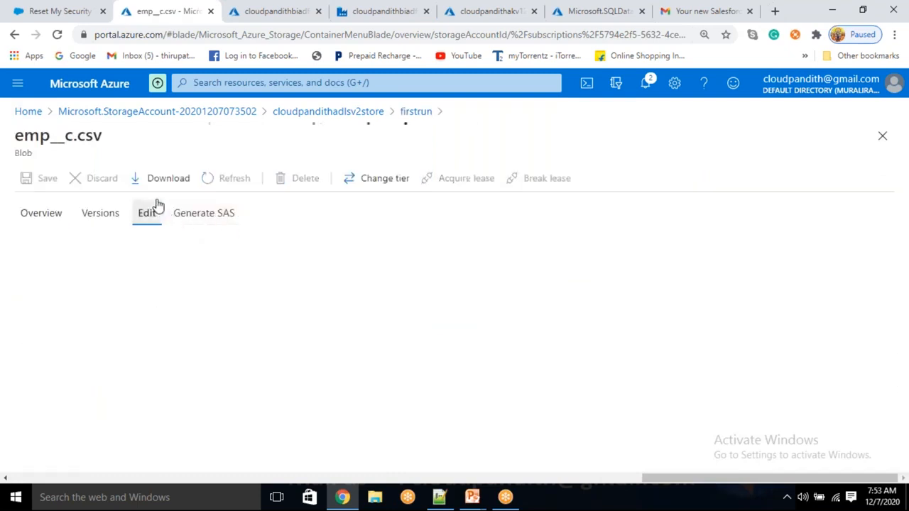
{"action": "left_click_drag", "start_coordinate": [159, 256], "coordinate": [855, 325]}
{"action": "left_click", "coordinate": [788, 315]}
{"action": "left_click_drag", "start_coordinate": [471, 384], "coordinate": [893, 305]}
{"action": "left_click", "coordinate": [868, 306]}
{"action": "left_click_drag", "start_coordinate": [781, 284], "coordinate": [434, 306]}
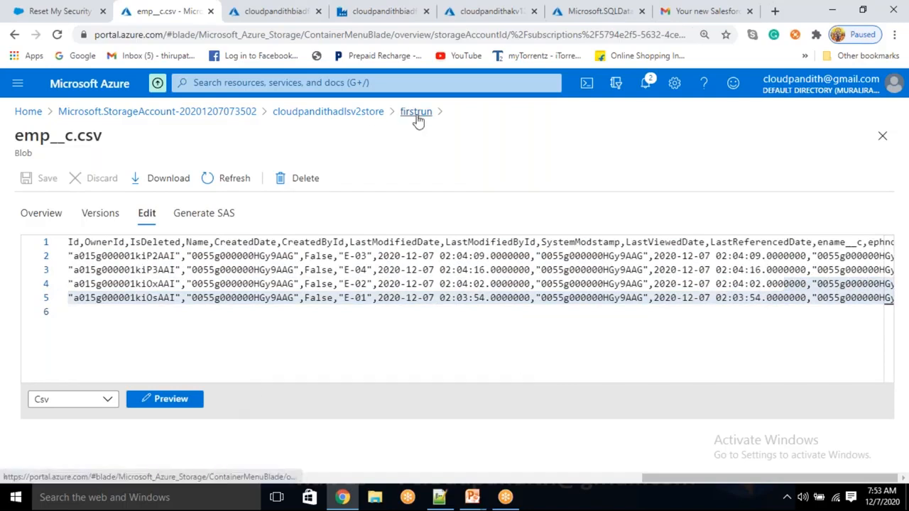
{"action": "left_click", "coordinate": [416, 114]}
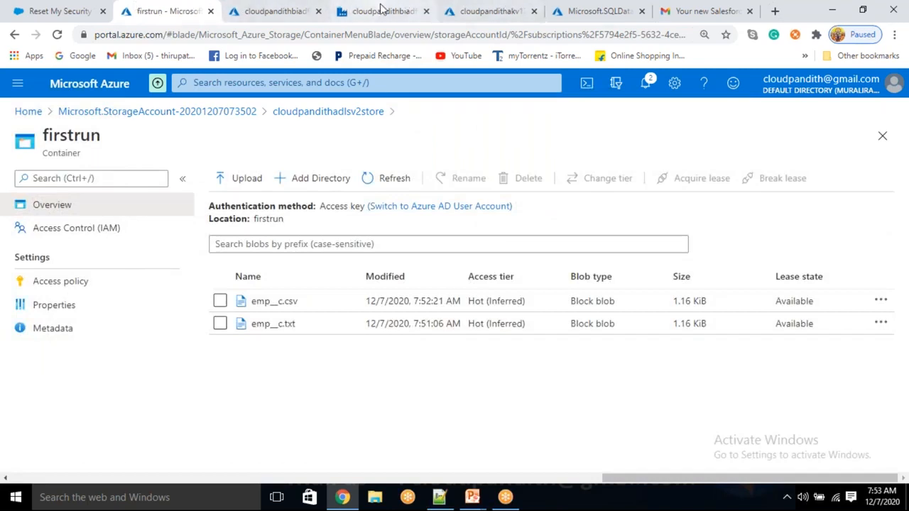
{"action": "left_click", "coordinate": [382, 11]}
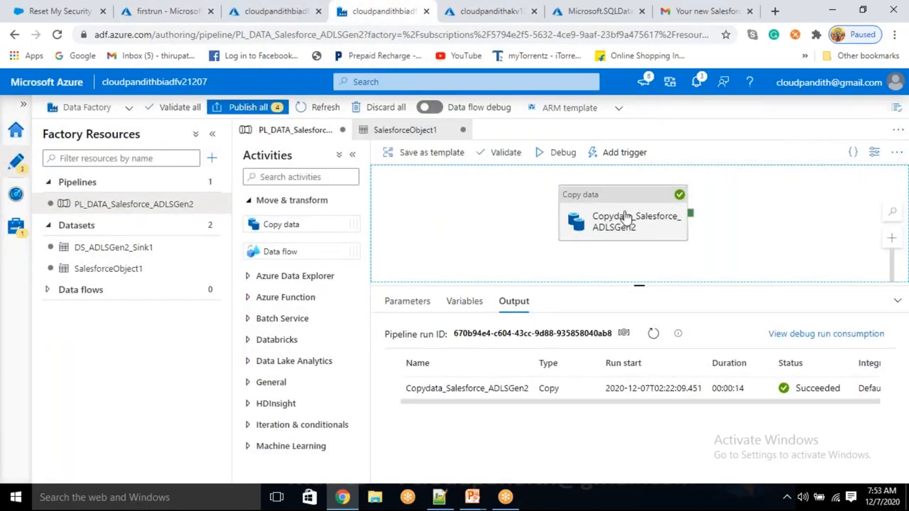
- Create a new empty pipeline, keeping its default name pipeline1
{"action": "left_click", "coordinate": [626, 217]}
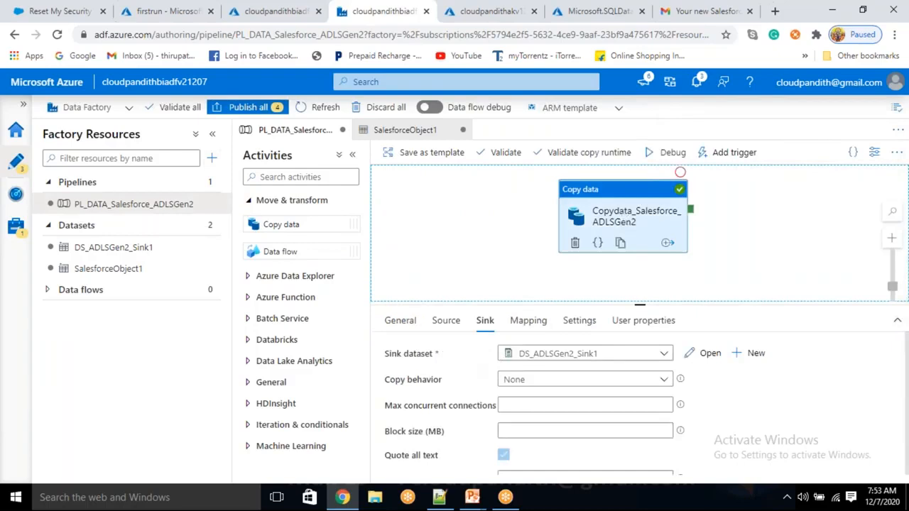
{"action": "left_click", "coordinate": [212, 157]}
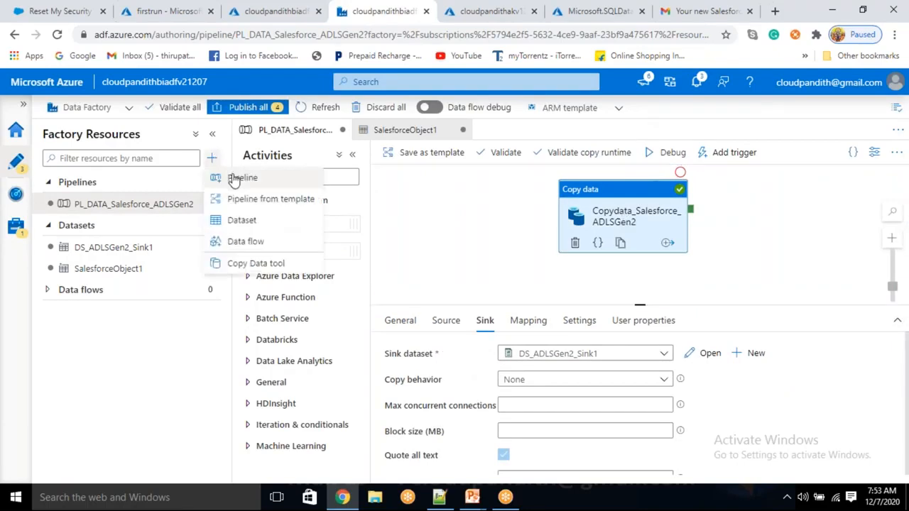
{"action": "left_click", "coordinate": [240, 179]}
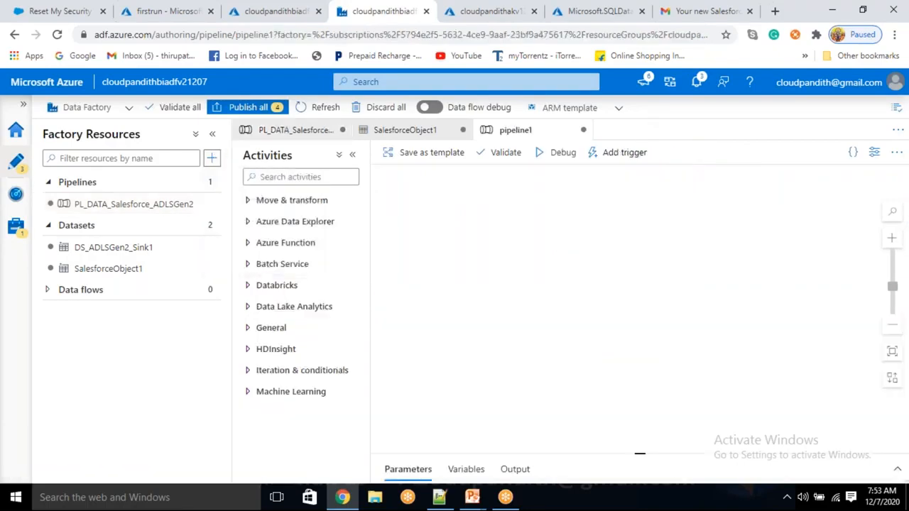
{"action": "left_click", "coordinate": [209, 204]}
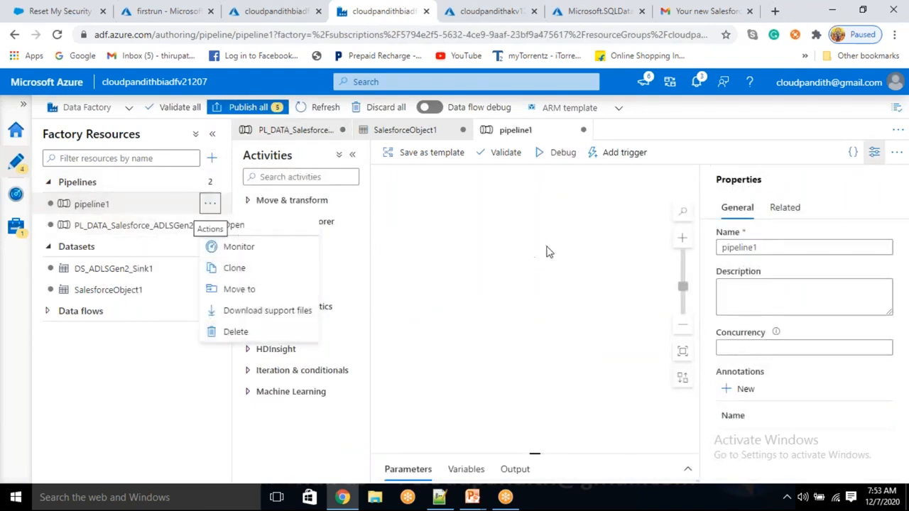
{"action": "left_click_drag", "start_coordinate": [773, 247], "coordinate": [701, 239]}
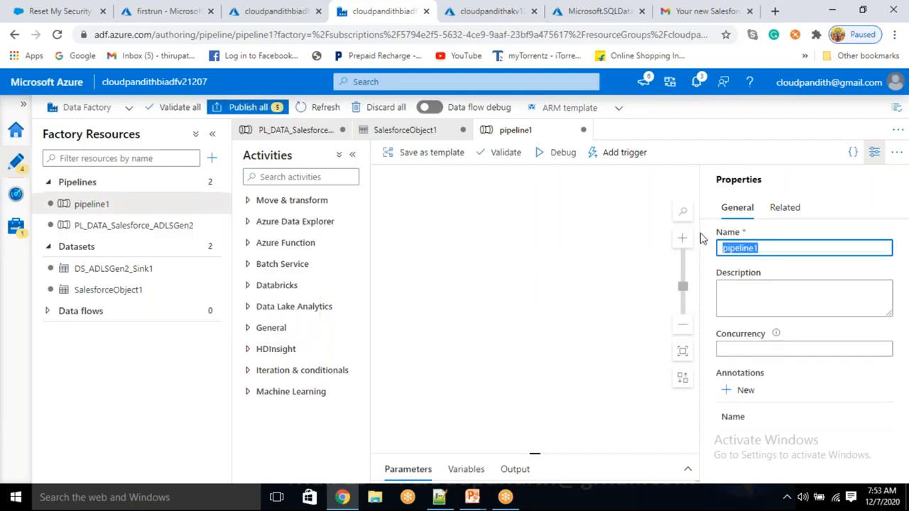
{"action": "key", "text": "Right"}
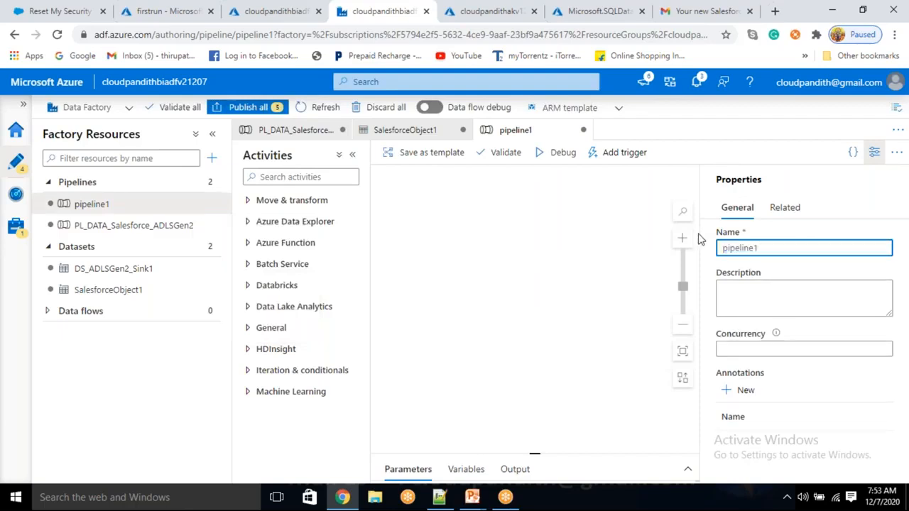
- Drag a Copy data activity from Move & transform onto the pipeline1 canvas
{"action": "left_click", "coordinate": [874, 152]}
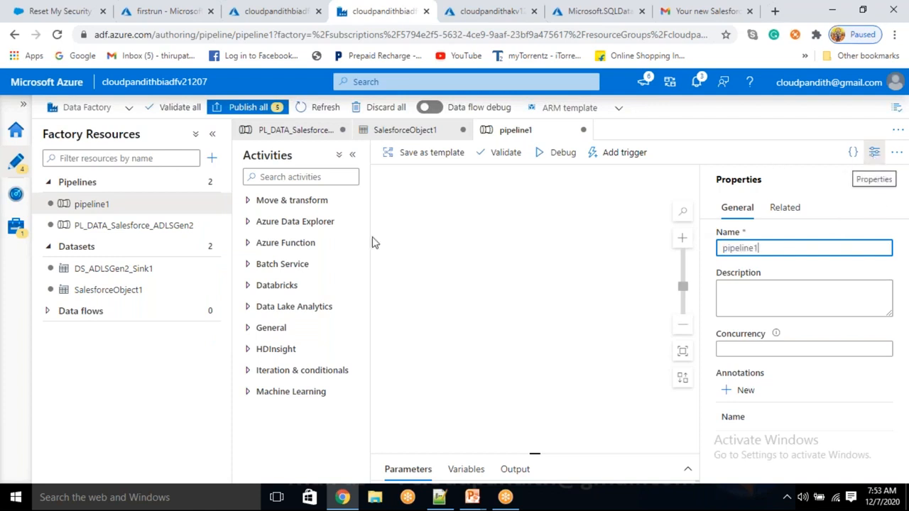
{"action": "left_click", "coordinate": [293, 200]}
{"action": "left_click_drag", "start_coordinate": [278, 224], "coordinate": [607, 252]}
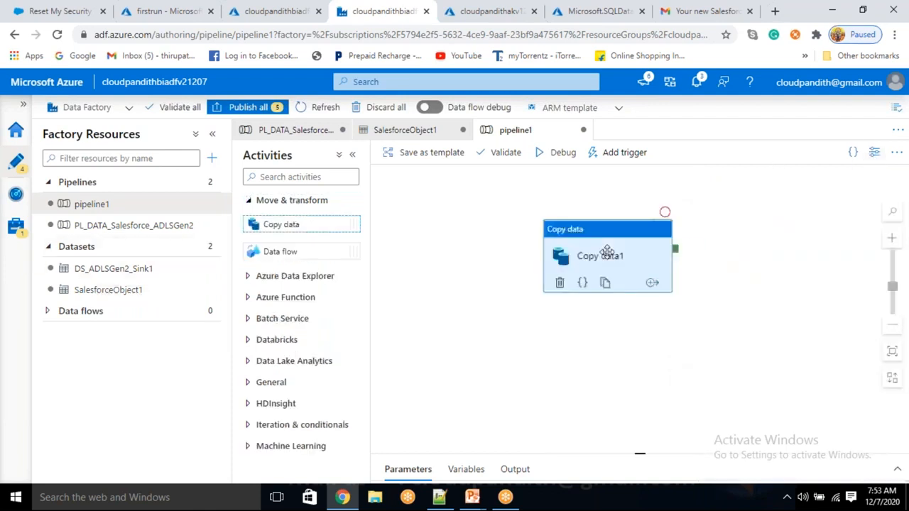
- Add a new Salesforce dataset as Copy data1's source
{"action": "left_click", "coordinate": [444, 301]}
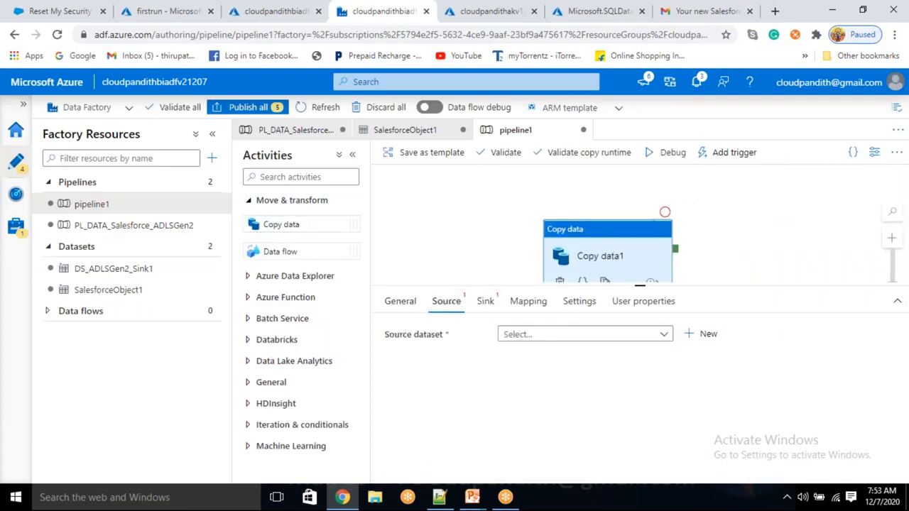
{"action": "left_click", "coordinate": [706, 334]}
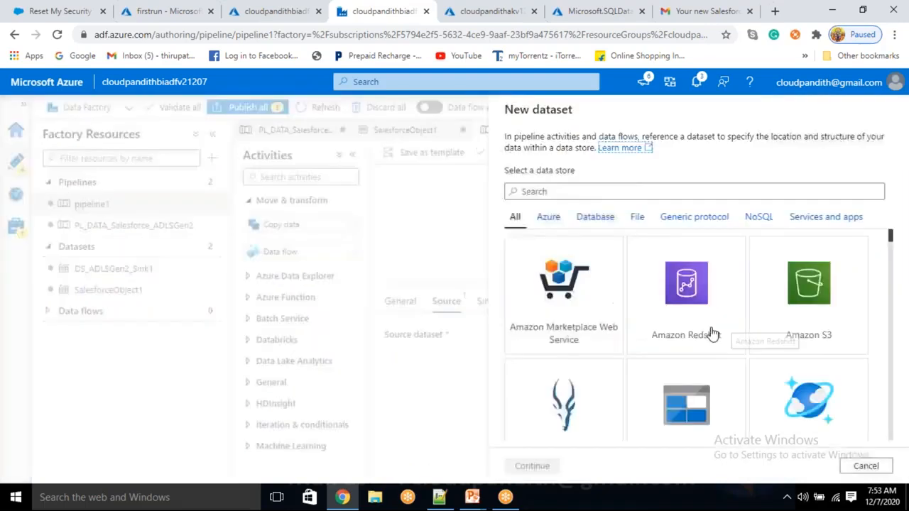
{"action": "type", "text": "sales"}
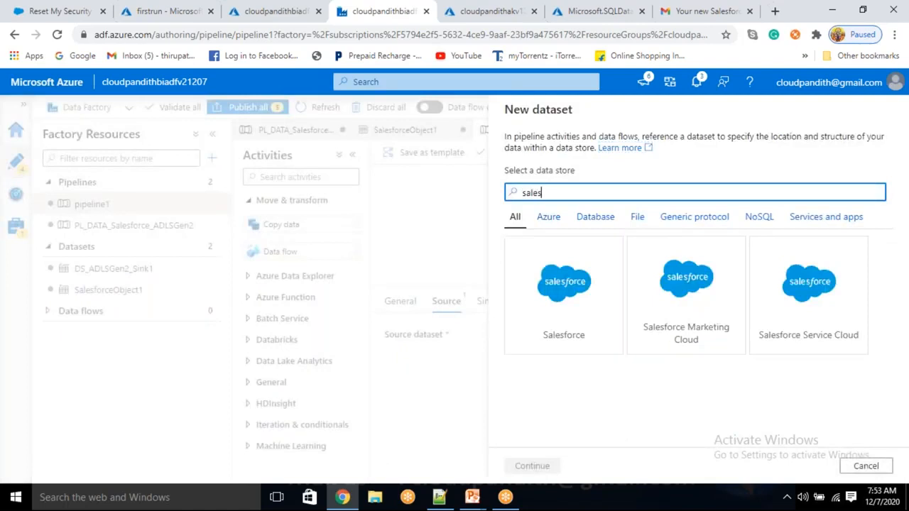
{"action": "left_click", "coordinate": [563, 306]}
{"action": "left_click", "coordinate": [534, 466]}
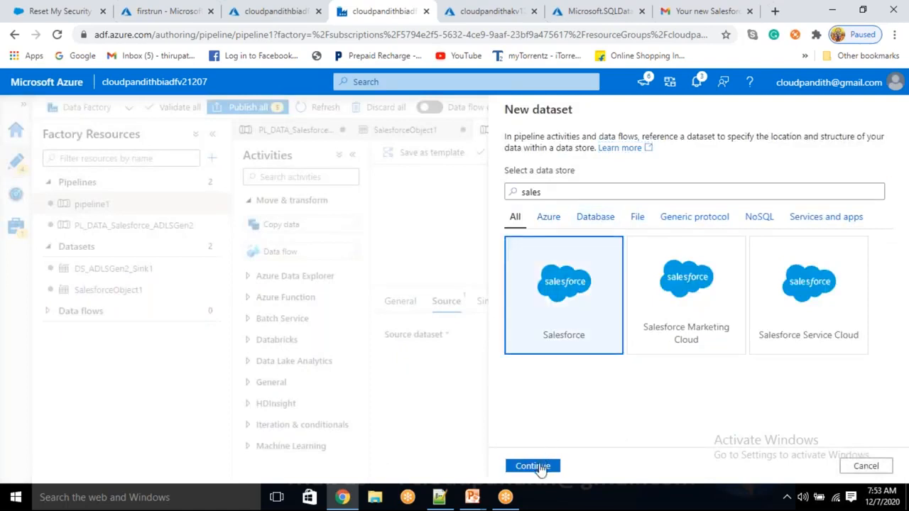
- Connect the SalesforceObject2 dataset to the LS_Salesforce linked service
{"action": "left_click", "coordinate": [704, 339]}
{"action": "left_click", "coordinate": [395, 218]}
{"action": "left_click", "coordinate": [400, 280]}
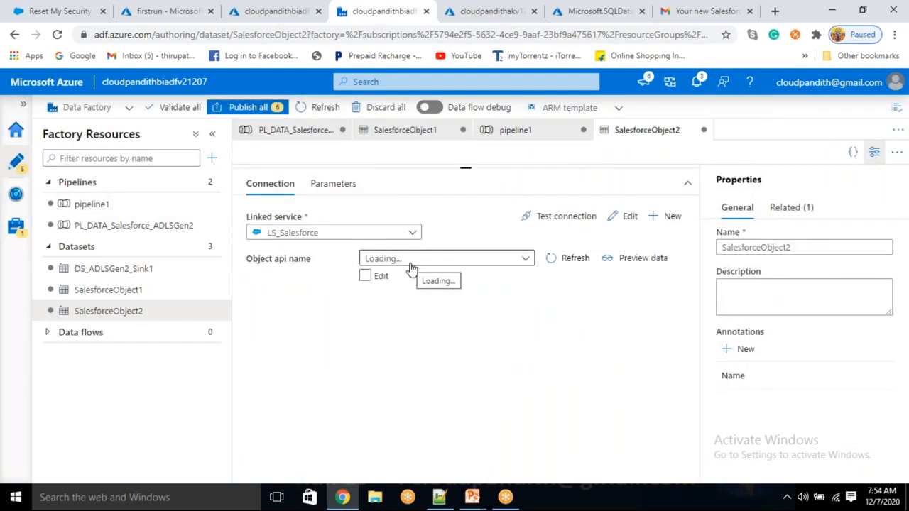
{"action": "left_click", "coordinate": [529, 135]}
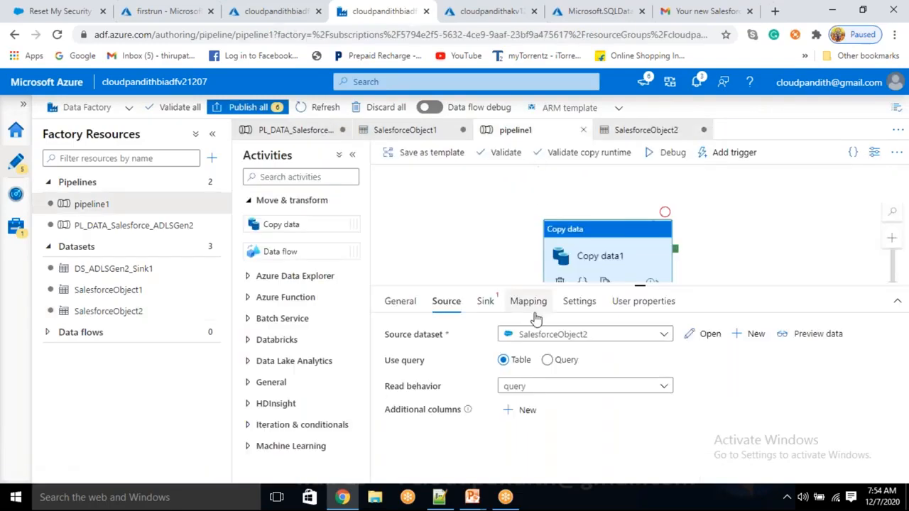
- Switch Copy data1's source to Query mode and enter 'select name' in the query box
{"action": "left_click", "coordinate": [558, 361]}
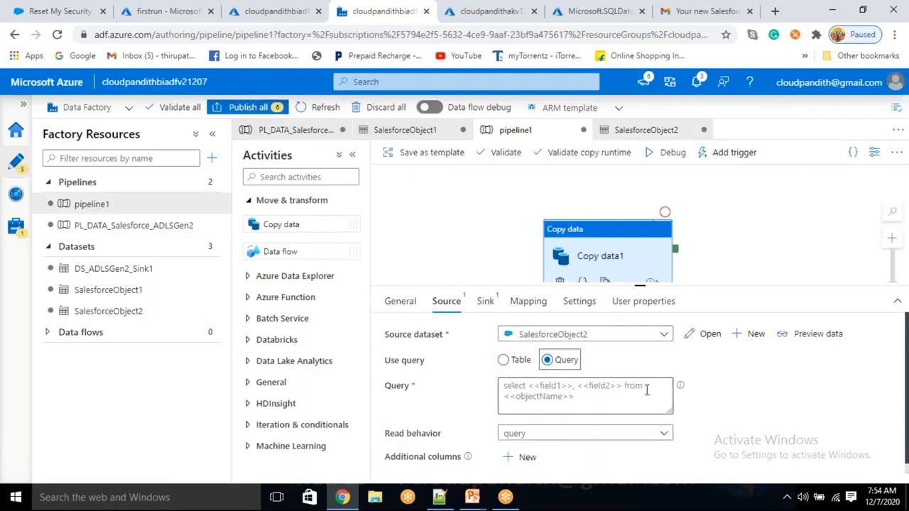
{"action": "left_click", "coordinate": [575, 395]}
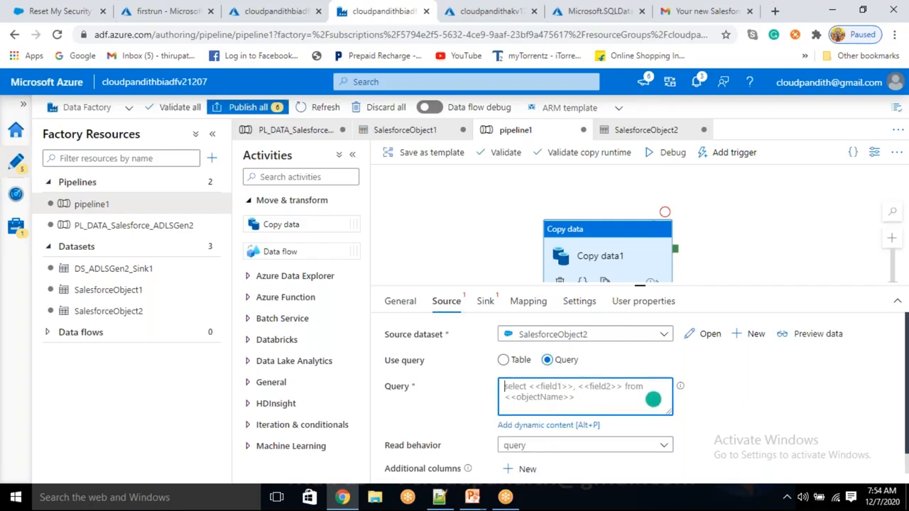
{"action": "type", "text": "select "}
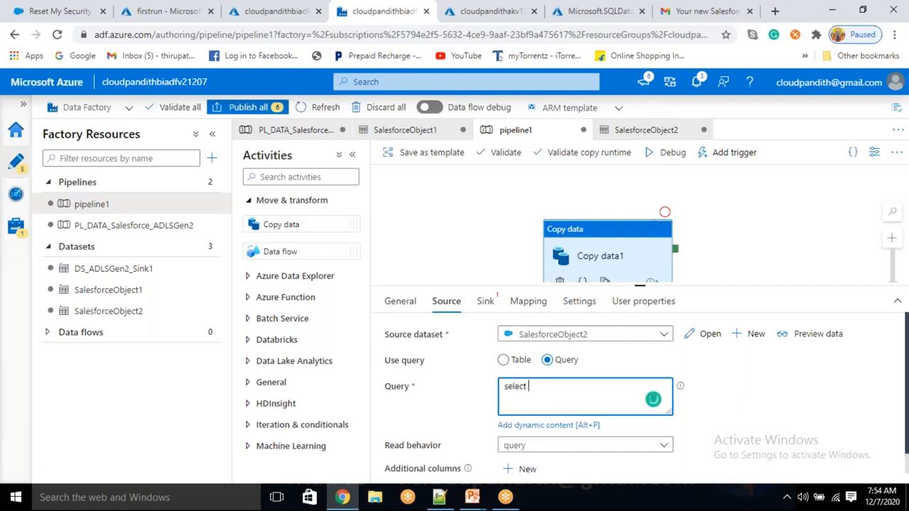
{"action": "type", "text": "name,"}
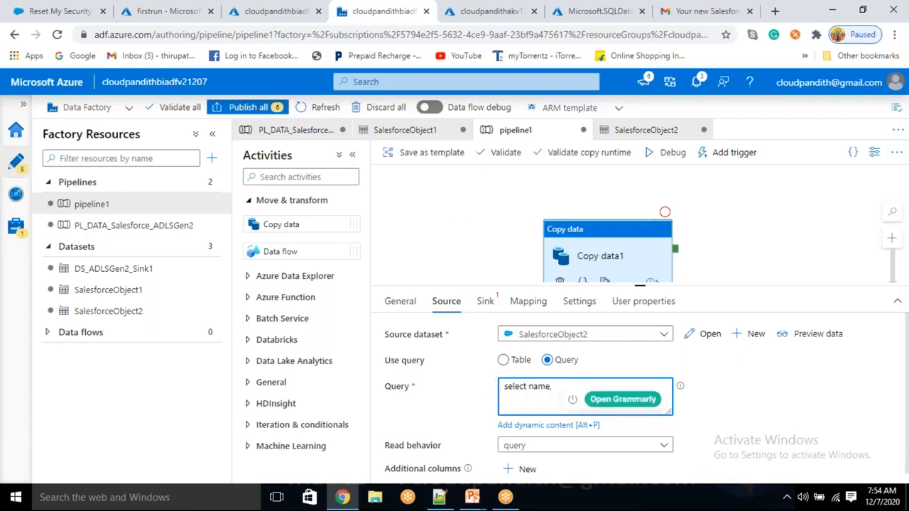
{"action": "left_click", "coordinate": [509, 364]}
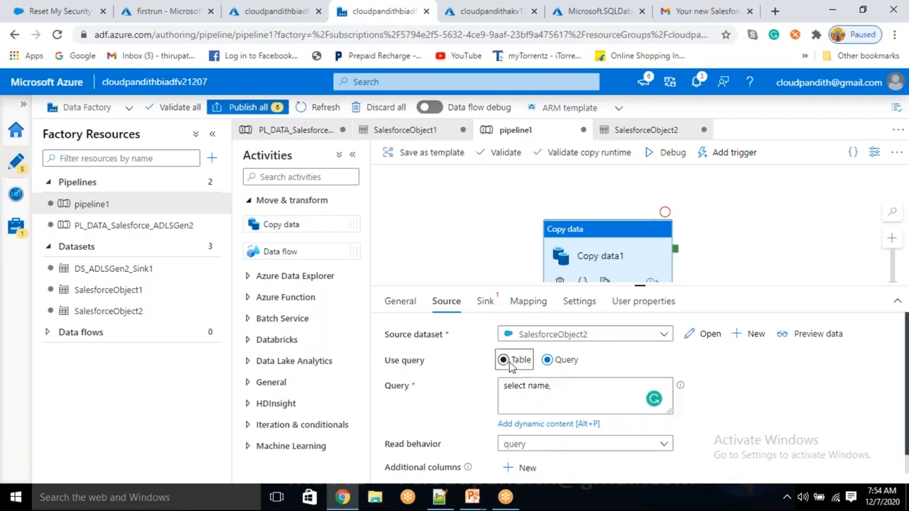
{"action": "left_click", "coordinate": [549, 360]}
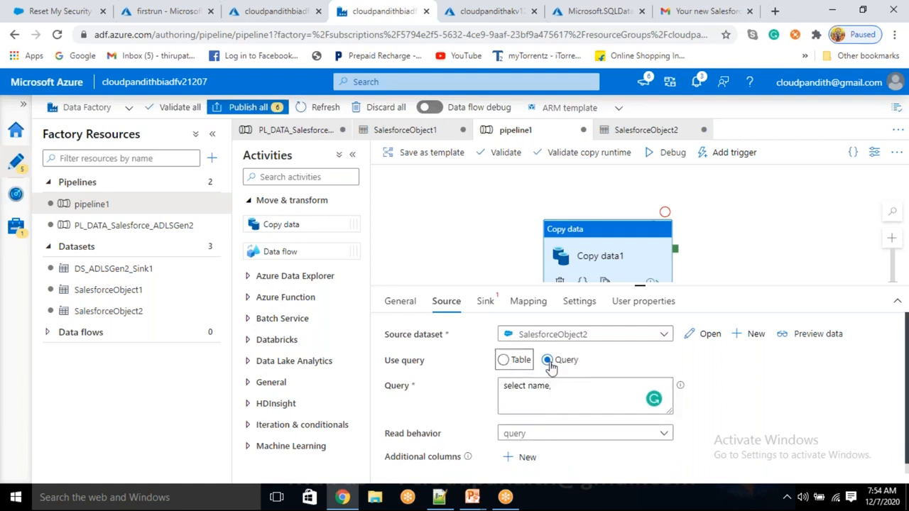
{"action": "left_click", "coordinate": [560, 387]}
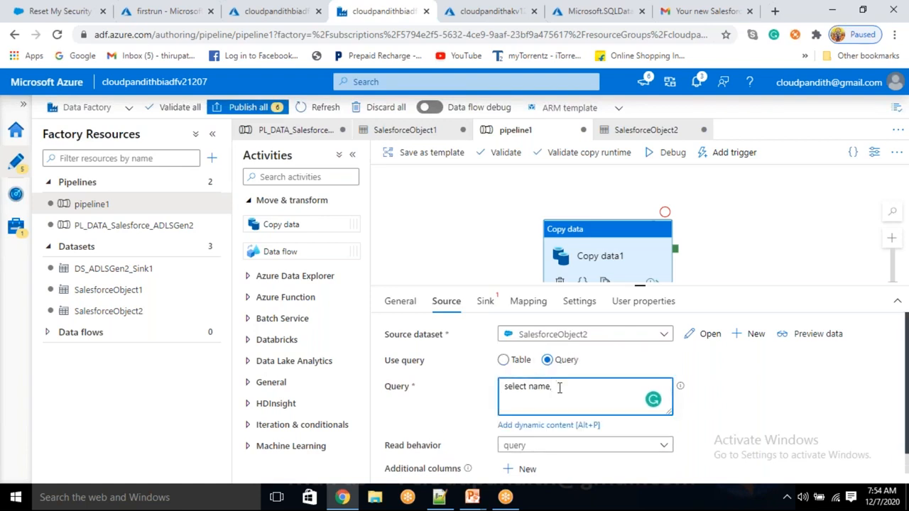
{"action": "left_click", "coordinate": [153, 9]}
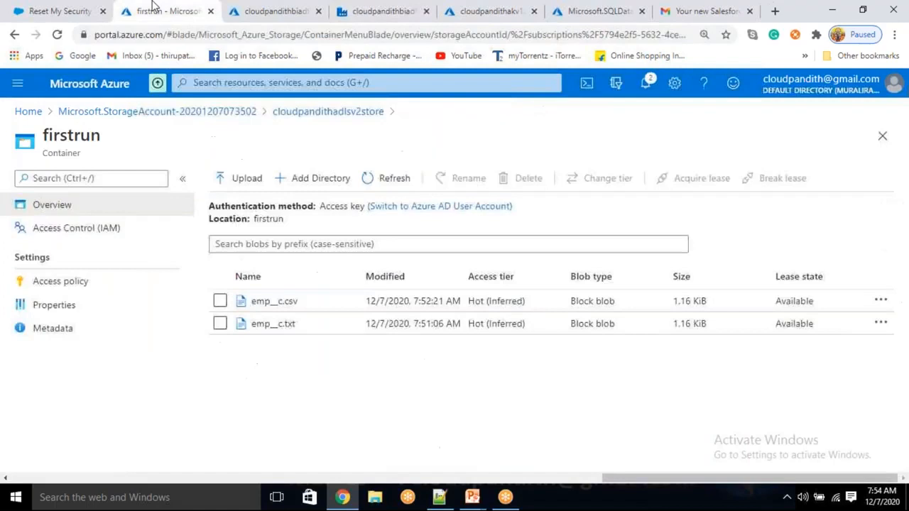
- Open emp__c.csv in the firstrun container and view its contents
{"action": "left_click", "coordinate": [275, 304]}
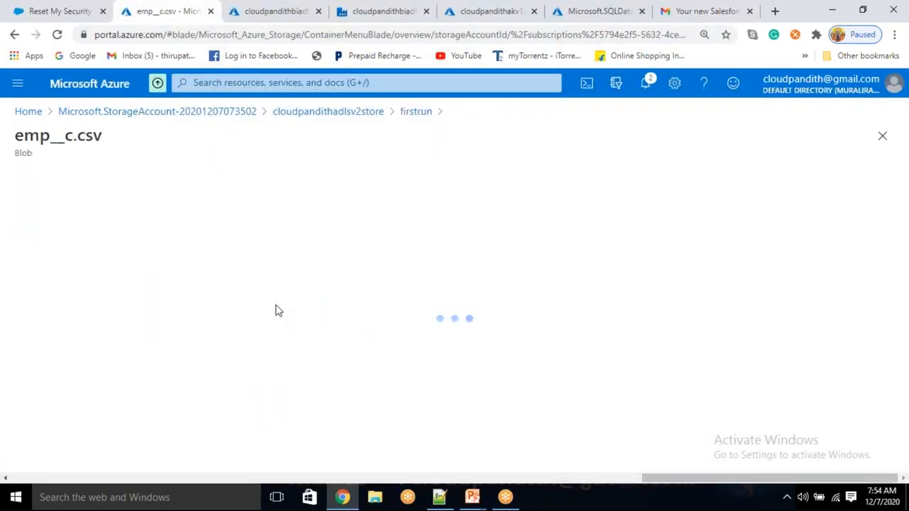
{"action": "left_click_drag", "start_coordinate": [16, 135], "coordinate": [67, 129]}
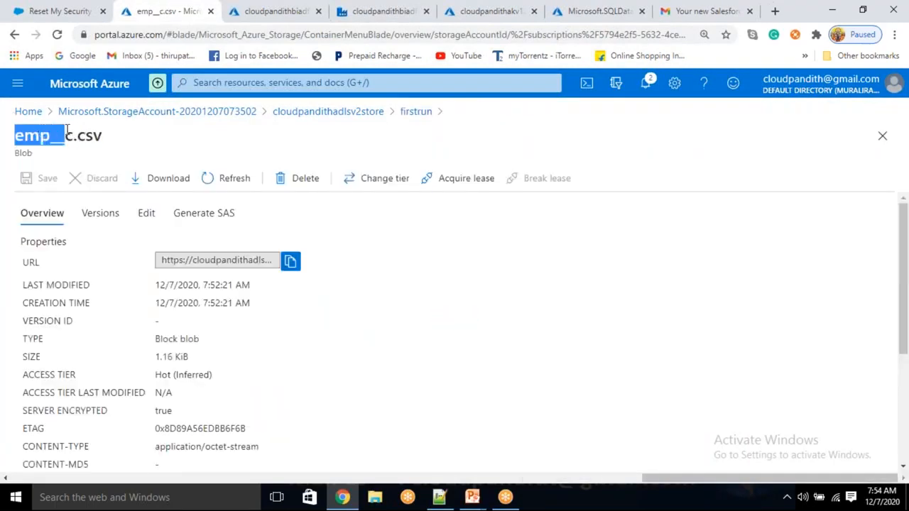
{"action": "left_click", "coordinate": [143, 213]}
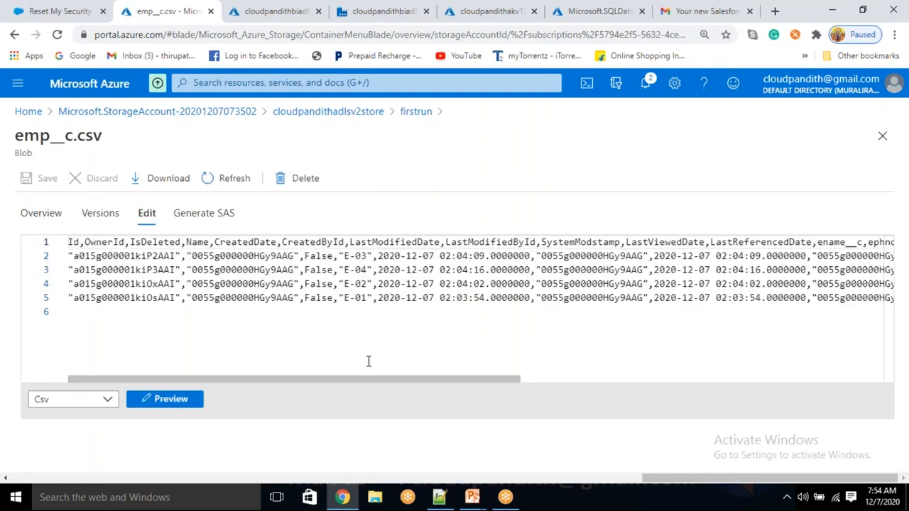
{"action": "left_click_drag", "start_coordinate": [402, 379], "coordinate": [588, 401]}
{"action": "scroll", "coordinate": [577, 397], "scroll_direction": "left", "scroll_amount": 2}
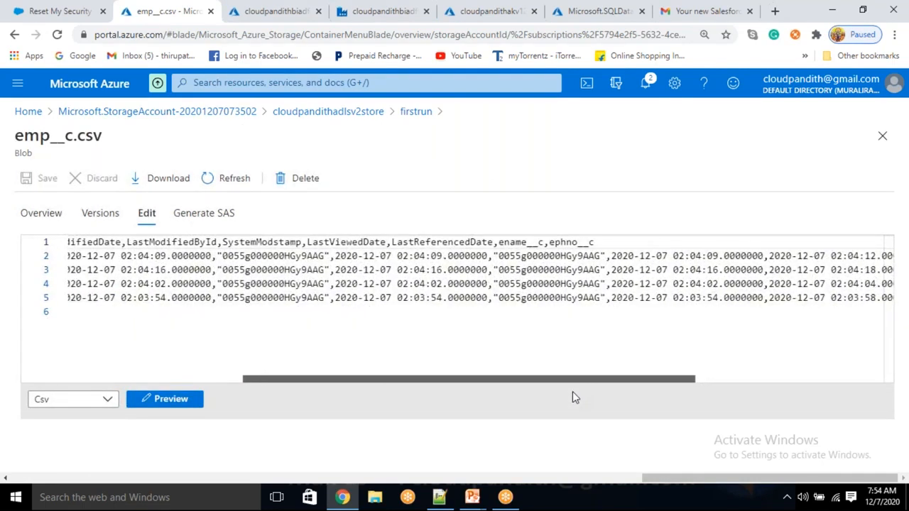
- Check the Name, ename__c and ephno__c column headers before returning to Data Factory
{"action": "double_click", "coordinate": [524, 242]}
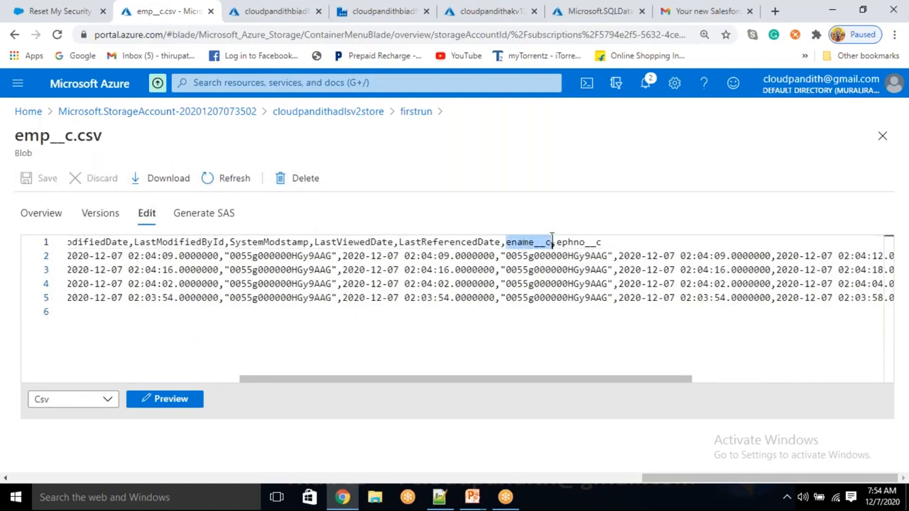
{"action": "double_click", "coordinate": [579, 242]}
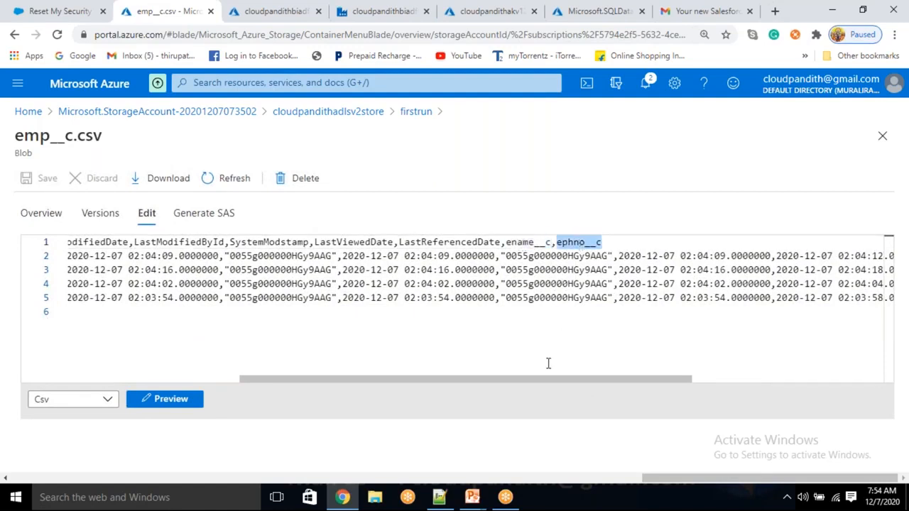
{"action": "left_click_drag", "start_coordinate": [518, 384], "coordinate": [368, 388]}
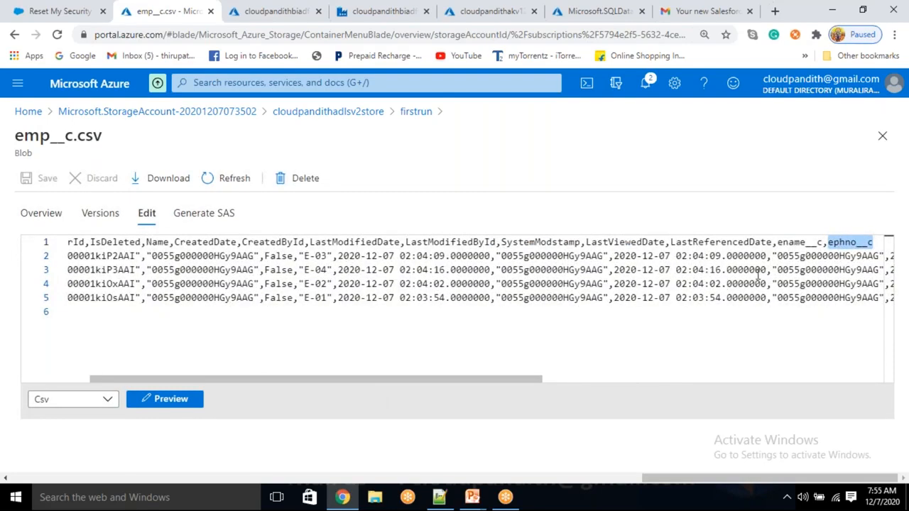
{"action": "double_click", "coordinate": [156, 242]}
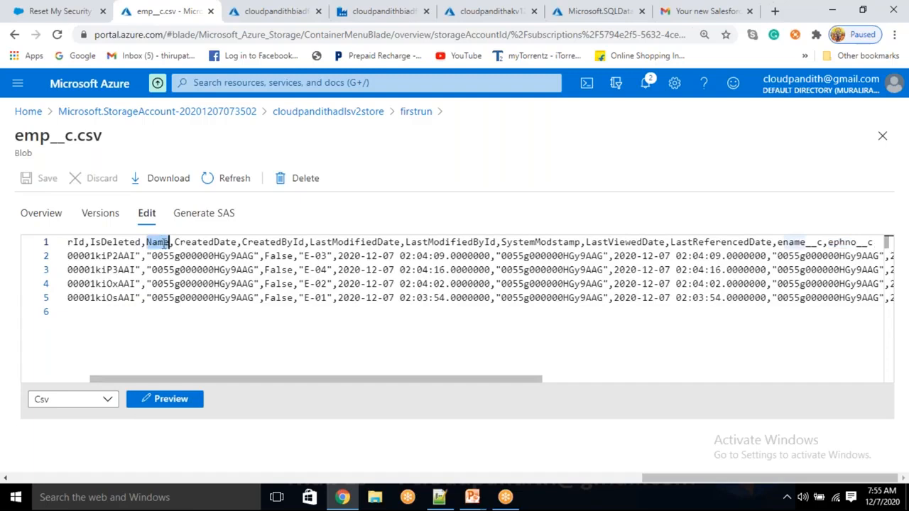
{"action": "left_click", "coordinate": [71, 10]}
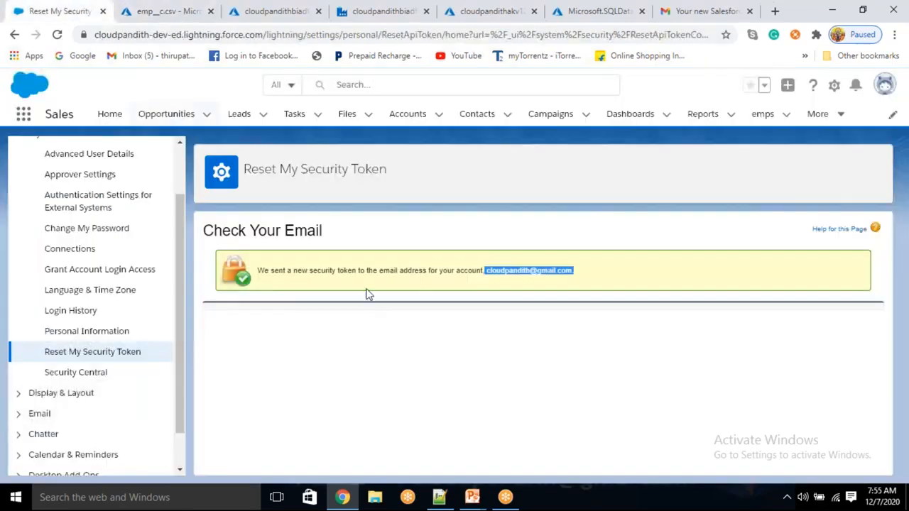
{"action": "left_click", "coordinate": [362, 11]}
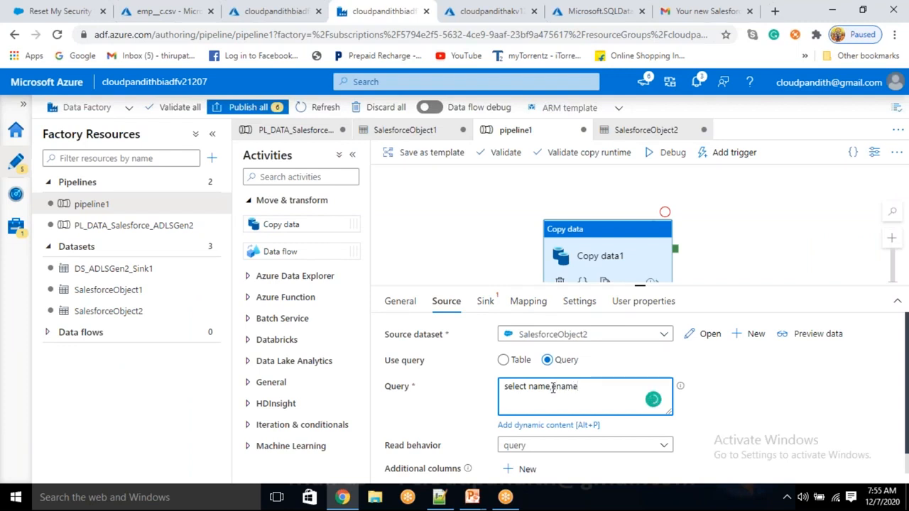
- Complete the query as 'select name,ename__c as ename,ephno__c as ephno from emp__c' and preview its 4 rows
{"action": "type", "text": "__c as ename"}
{"action": "type", "text": ",ephno__c as e"}
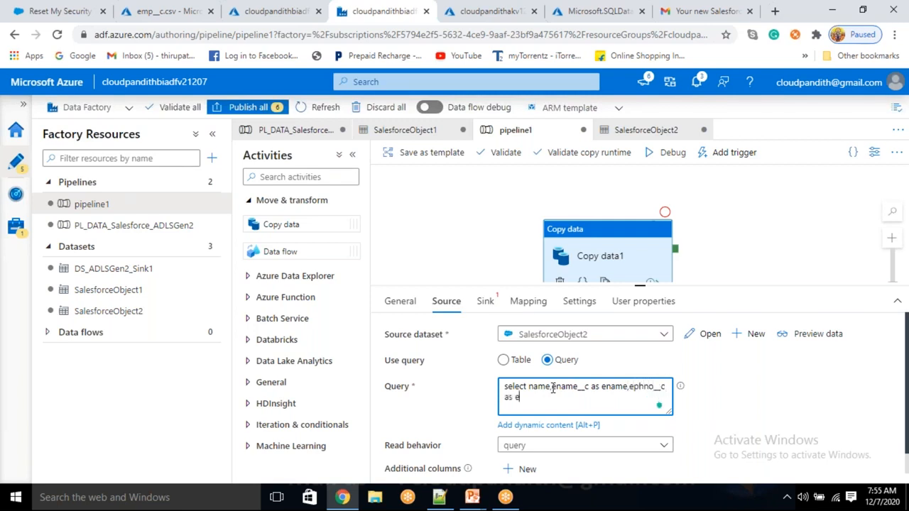
{"action": "type", "text": "phno from emp__c"}
{"action": "left_click", "coordinate": [812, 335]}
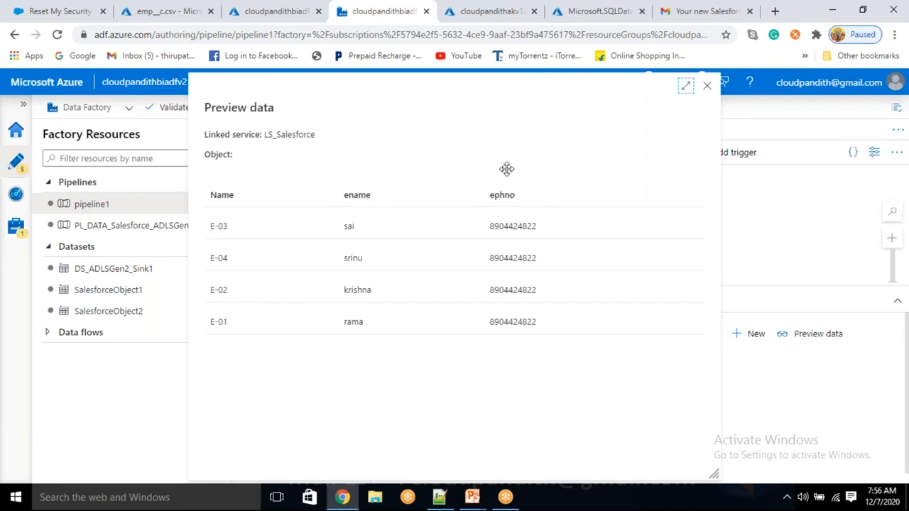
{"action": "left_click_drag", "start_coordinate": [706, 88], "coordinate": [705, 75]}
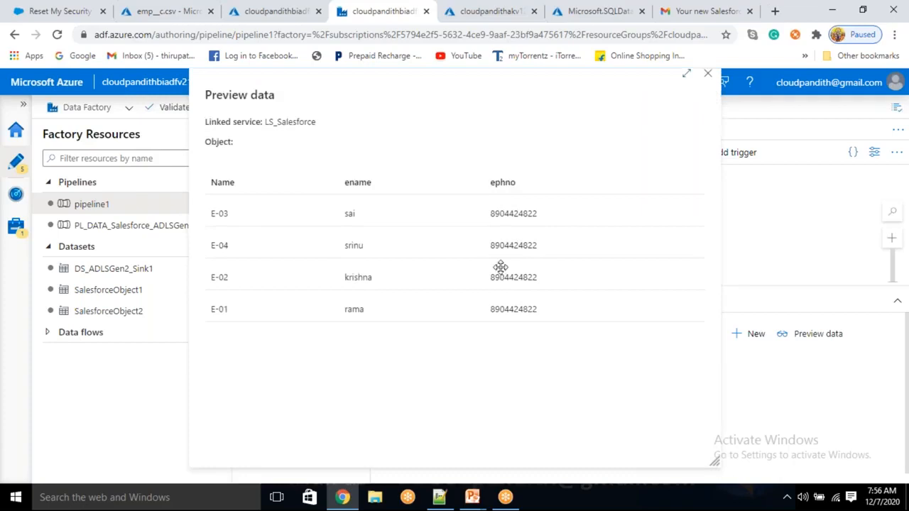
- Start a new sink dataset of type Azure Data Lake Storage Gen2 in DelimitedText format
{"action": "left_click", "coordinate": [708, 76]}
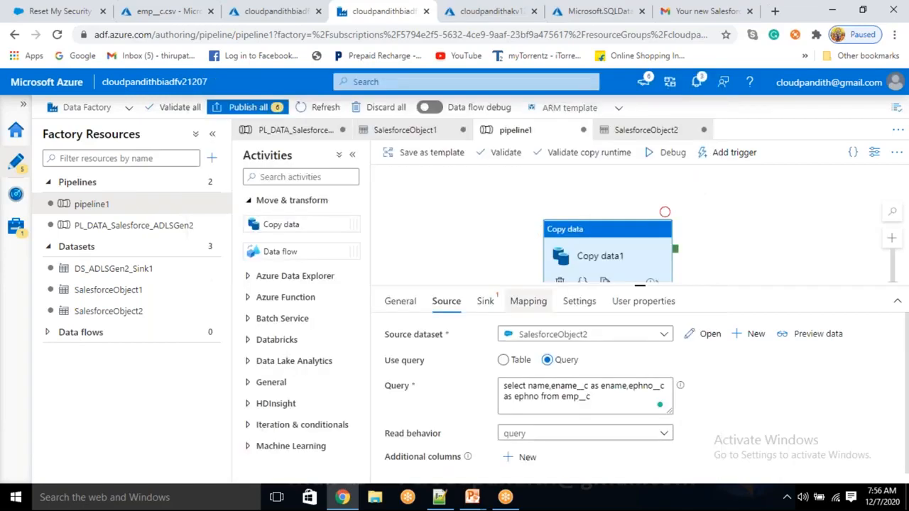
{"action": "left_click", "coordinate": [485, 301]}
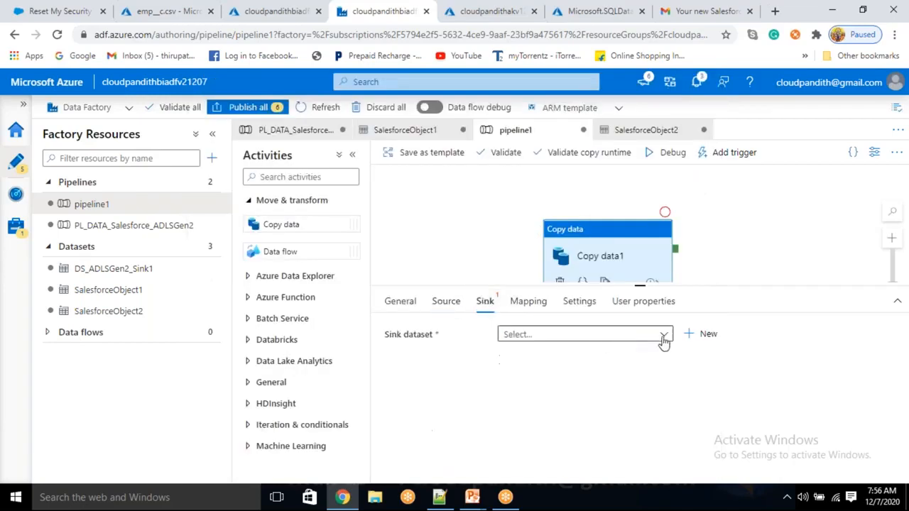
{"action": "left_click", "coordinate": [707, 335]}
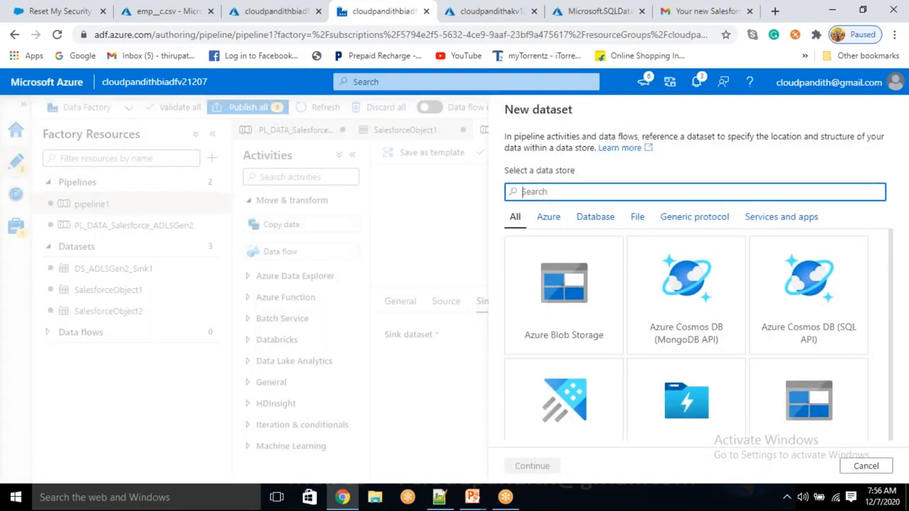
{"action": "type", "text": "gen2"}
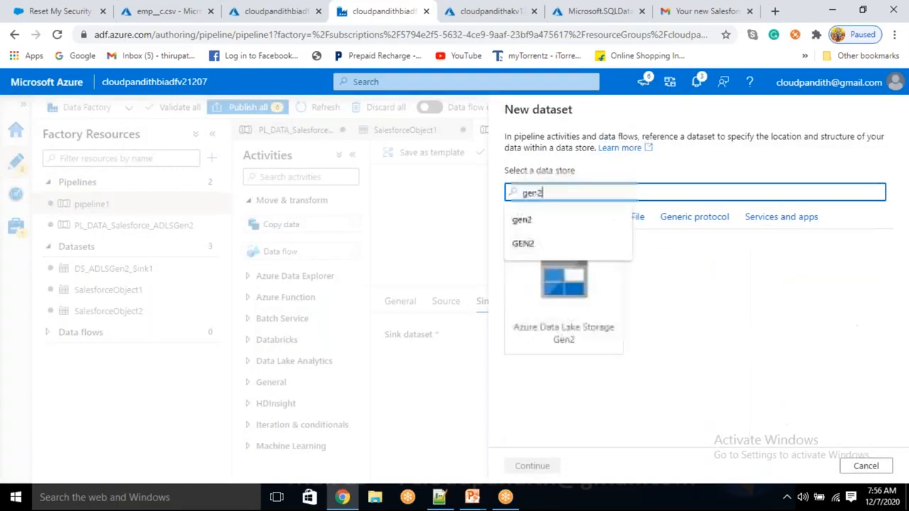
{"action": "left_click", "coordinate": [565, 340]}
{"action": "left_click", "coordinate": [533, 466]}
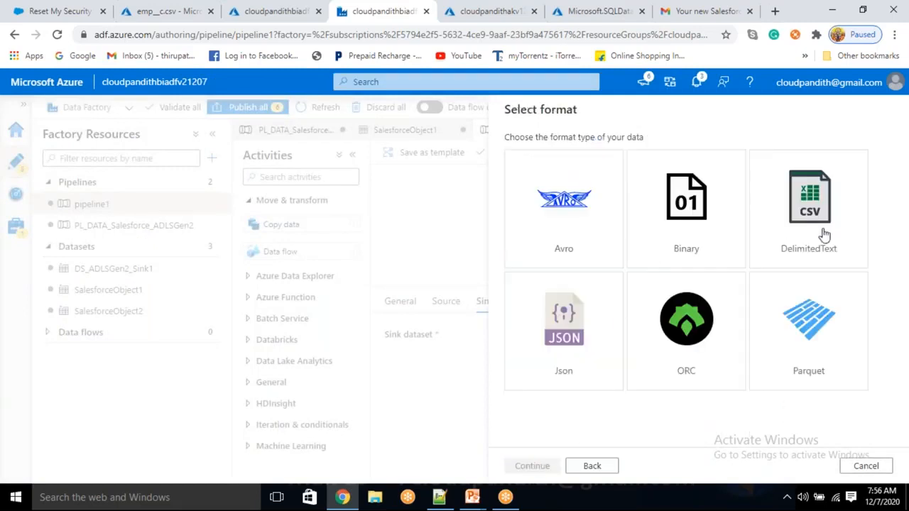
{"action": "left_click", "coordinate": [816, 243]}
{"action": "left_click", "coordinate": [532, 468]}
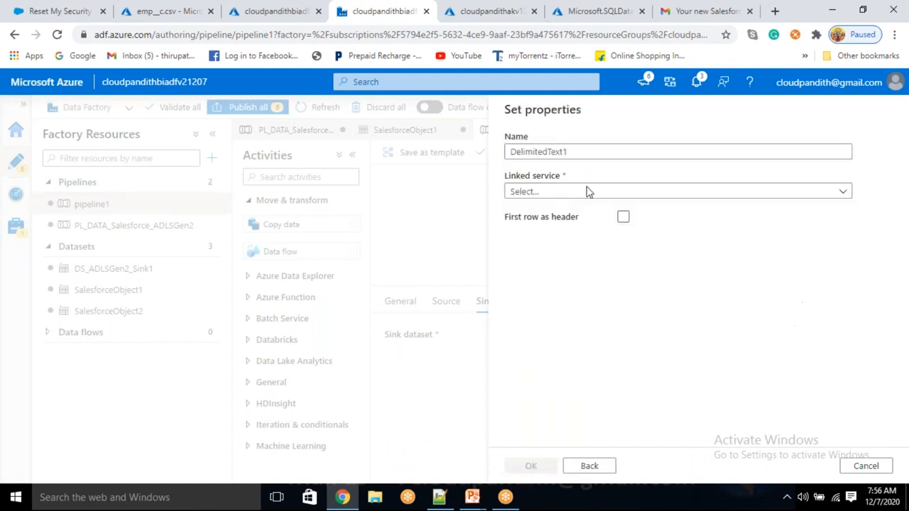
- Name it DS_ADLSGen2_Sink2 on LS_ADLSGen2, writing to secondrun with headers and no schema import
{"action": "left_click_drag", "start_coordinate": [568, 151], "coordinate": [462, 154]}
{"action": "key", "text": "BackSpace"}
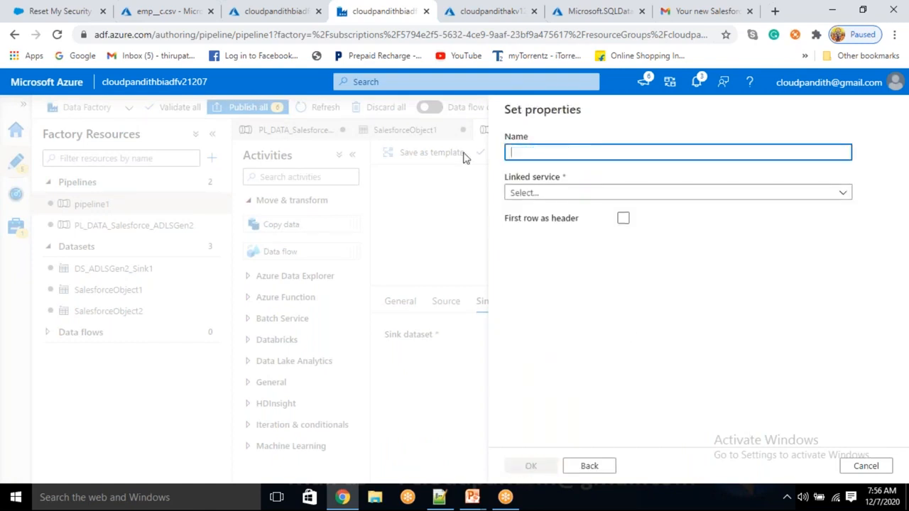
{"action": "type", "text": "DS_ADLSGen2_Sink2"}
{"action": "left_click", "coordinate": [578, 192]}
{"action": "left_click", "coordinate": [538, 277]}
{"action": "left_click", "coordinate": [623, 253]}
{"action": "left_click", "coordinate": [561, 228]}
{"action": "type", "text": "secondrun"}
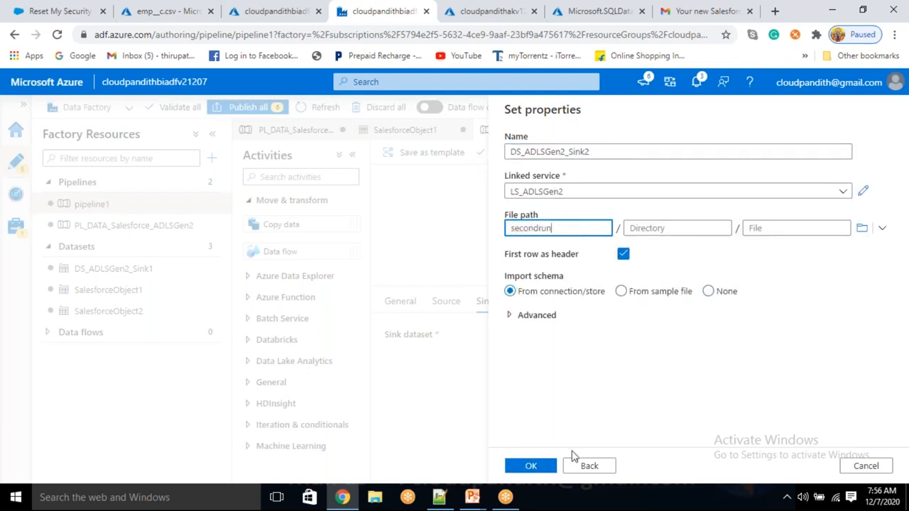
{"action": "left_click", "coordinate": [708, 291]}
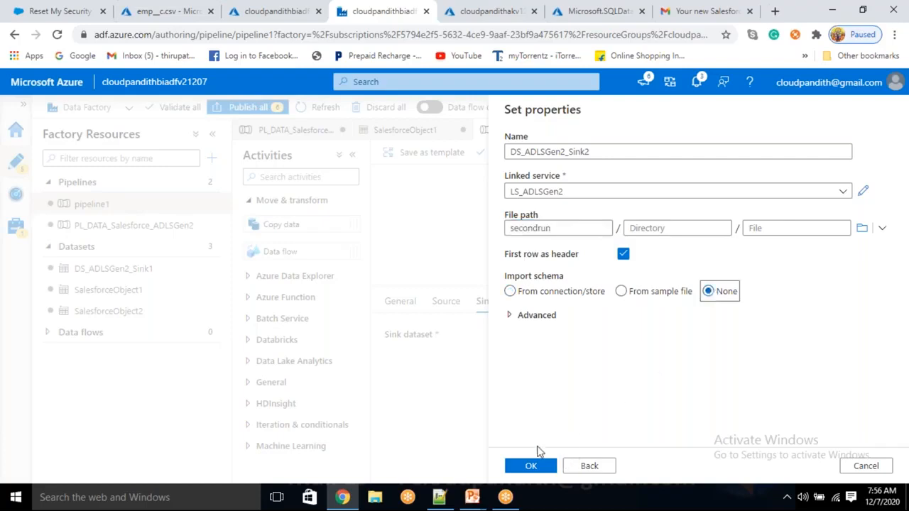
{"action": "left_click", "coordinate": [532, 467]}
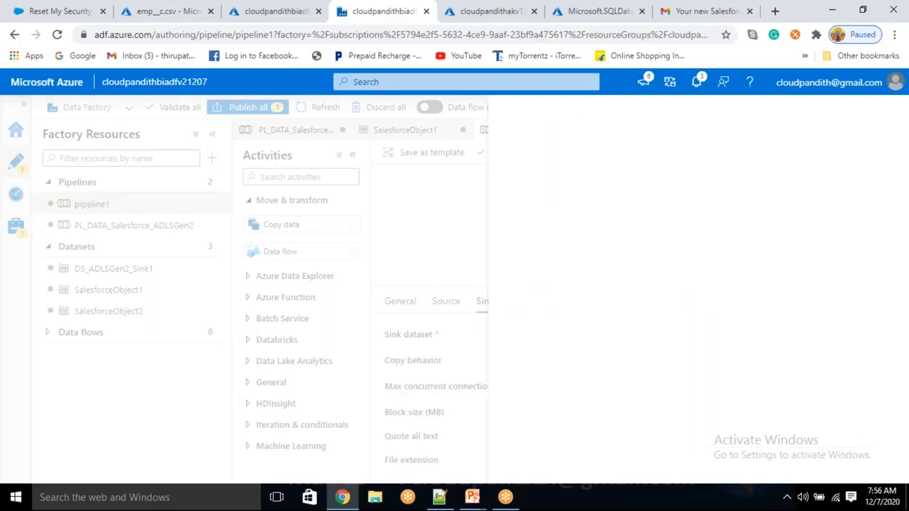
{"action": "scroll", "coordinate": [534, 450], "scroll_direction": "down", "scroll_amount": 2}
{"action": "left_click", "coordinate": [533, 420]}
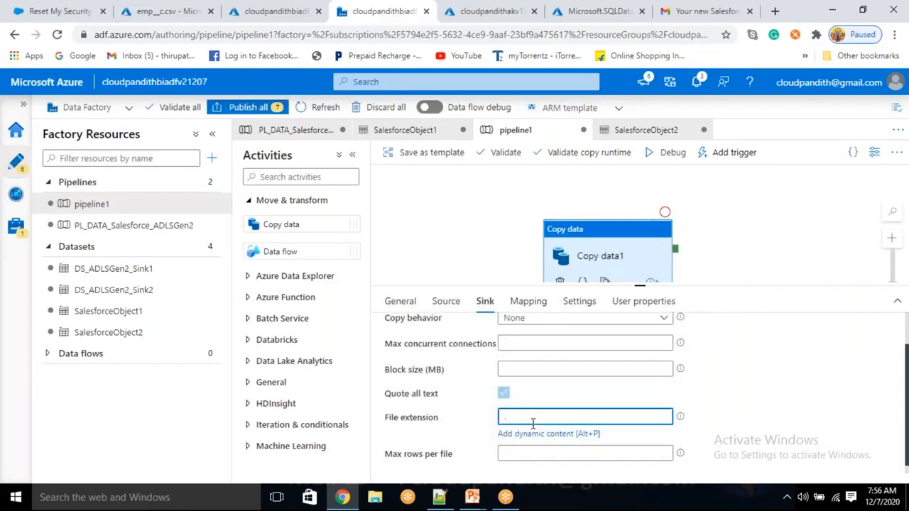
- Debug-run pipeline1 and refresh until Copy data1 succeeds in 00:00:13
{"action": "left_click", "coordinate": [652, 162]}
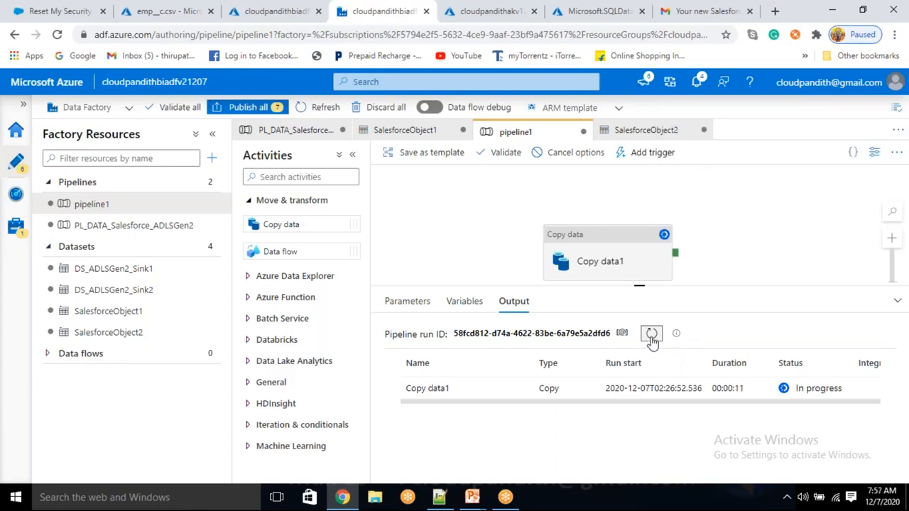
{"action": "left_click", "coordinate": [652, 335]}
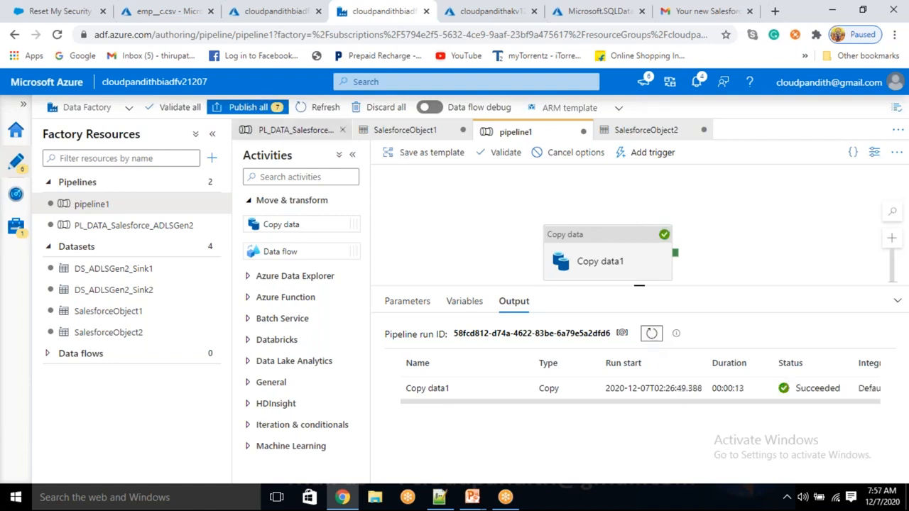
{"action": "left_click", "coordinate": [164, 11]}
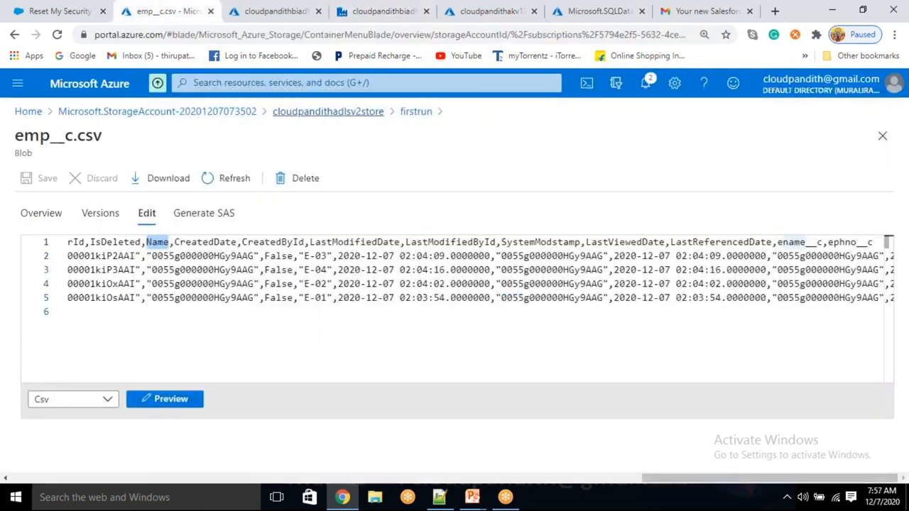
- Open the secondrun container and its newly written data_… .csv output file
{"action": "left_click", "coordinate": [355, 114]}
{"action": "left_click", "coordinate": [561, 182]}
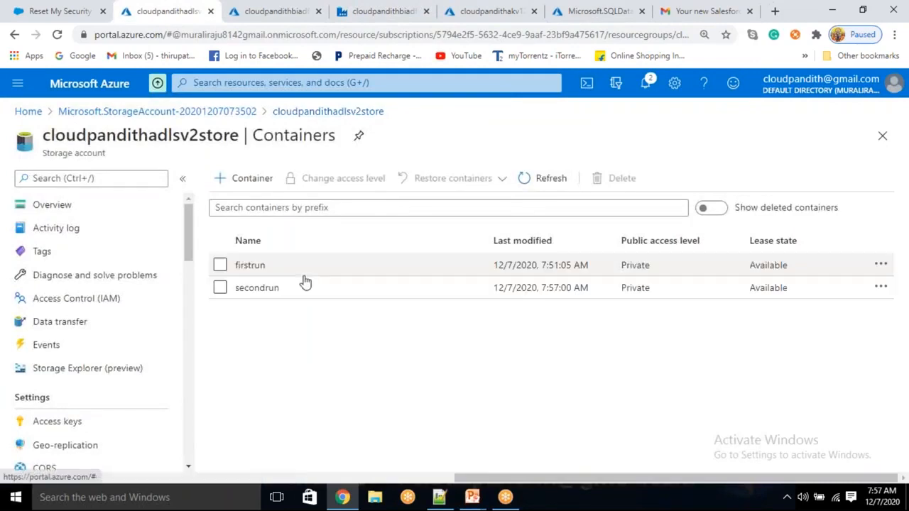
{"action": "left_click", "coordinate": [257, 289]}
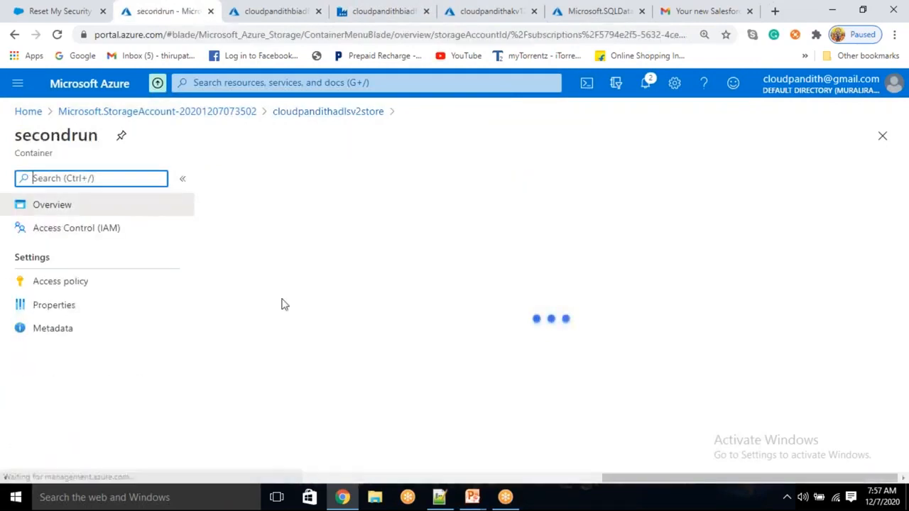
{"action": "left_click", "coordinate": [284, 301]}
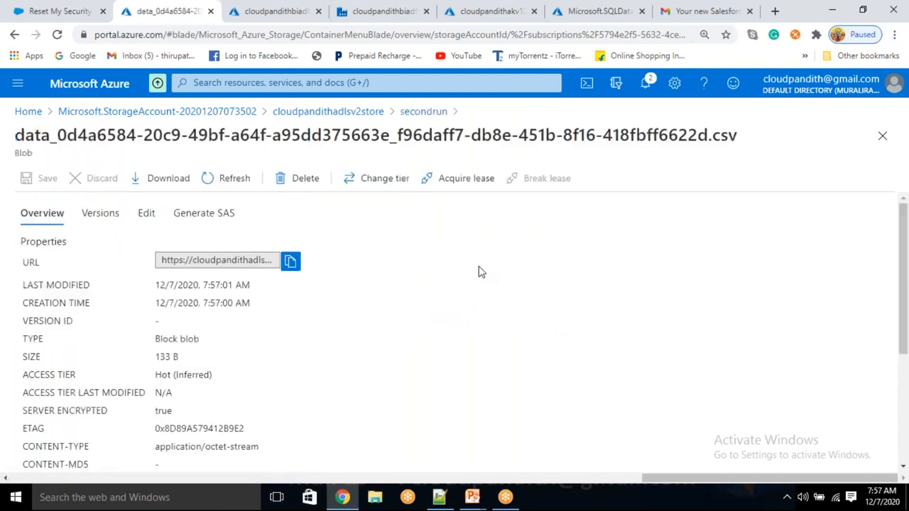
{"action": "left_click_drag", "start_coordinate": [708, 134], "coordinate": [629, 135]}
{"action": "left_click", "coordinate": [696, 162]}
{"action": "left_click_drag", "start_coordinate": [709, 133], "coordinate": [555, 151]}
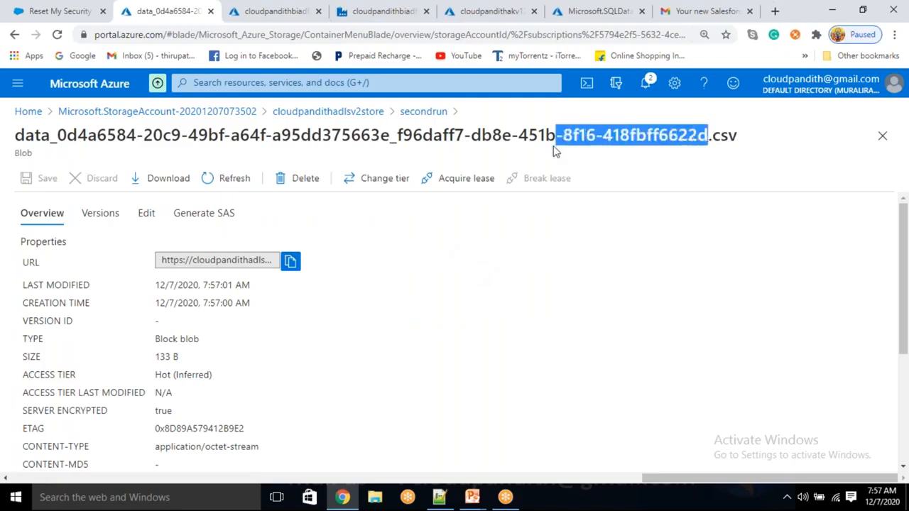
{"action": "left_click", "coordinate": [610, 162]}
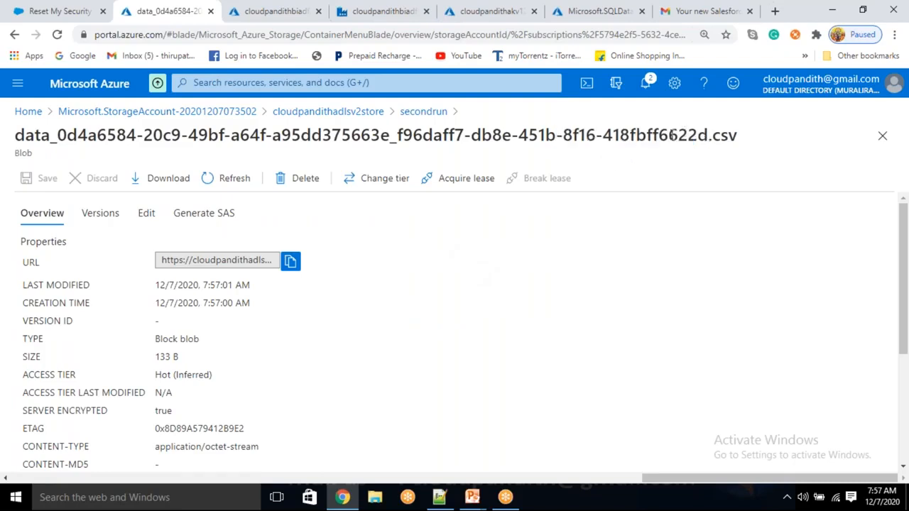
- View the CSV's Name, ename and ephno contents, then go back to the secondrun container
{"action": "left_click", "coordinate": [147, 214]}
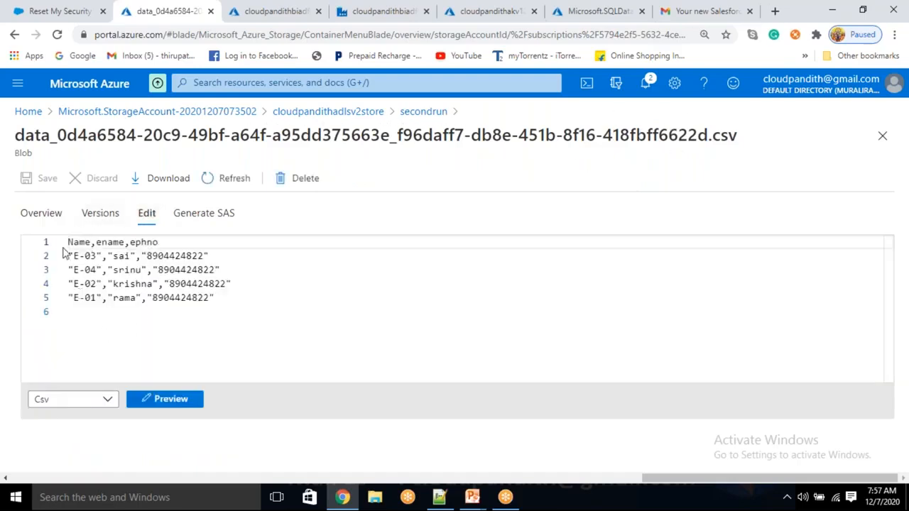
{"action": "left_click_drag", "start_coordinate": [67, 243], "coordinate": [33, 245]}
{"action": "left_click", "coordinate": [419, 337]}
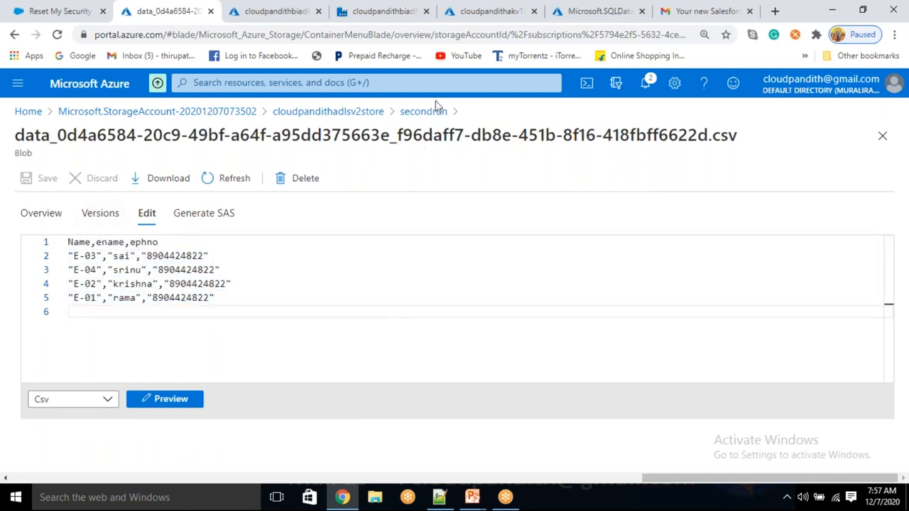
{"action": "left_click", "coordinate": [424, 112]}
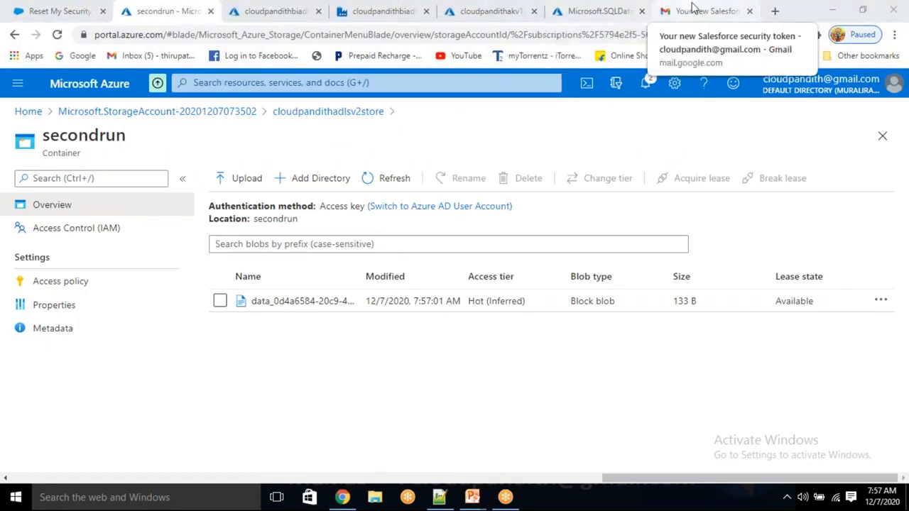
- Open the deployed cloudpandithsqldb database resource and launch Azure Data Studio
{"action": "left_click", "coordinate": [622, 9]}
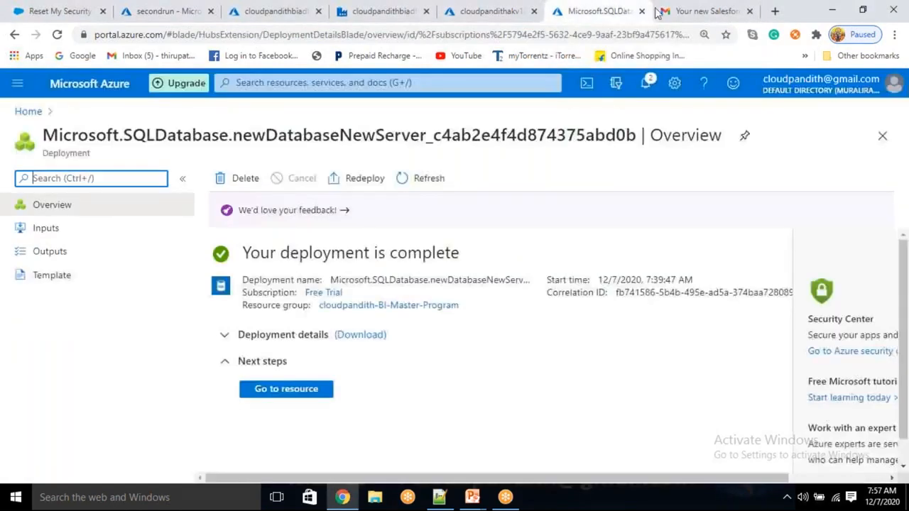
{"action": "left_click", "coordinate": [749, 11]}
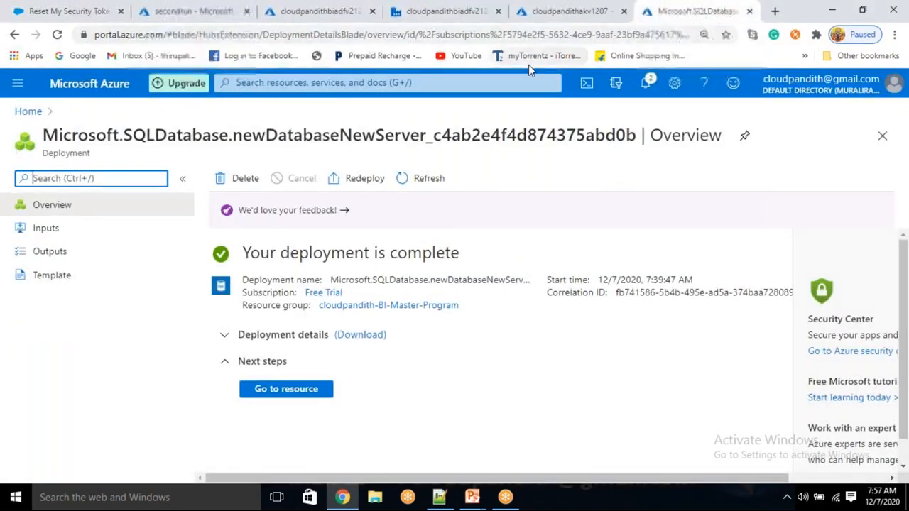
{"action": "left_click", "coordinate": [291, 392]}
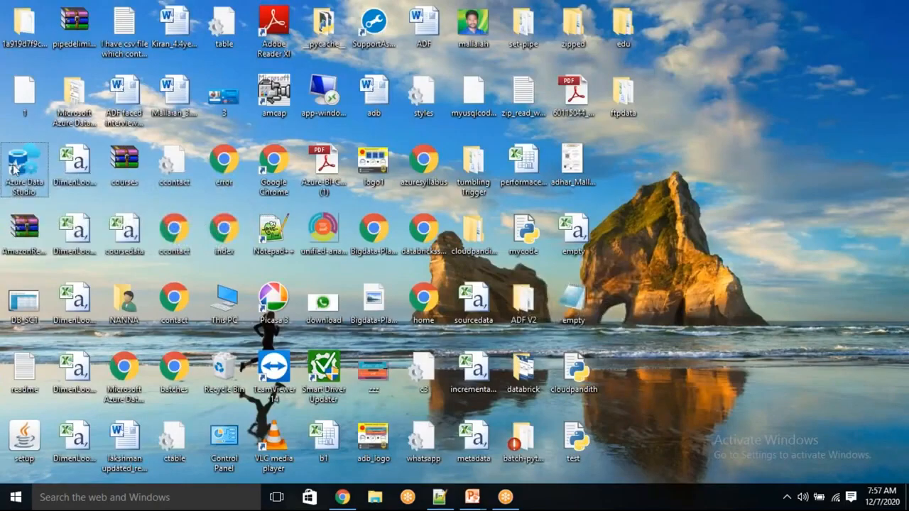
{"action": "double_click", "coordinate": [14, 169]}
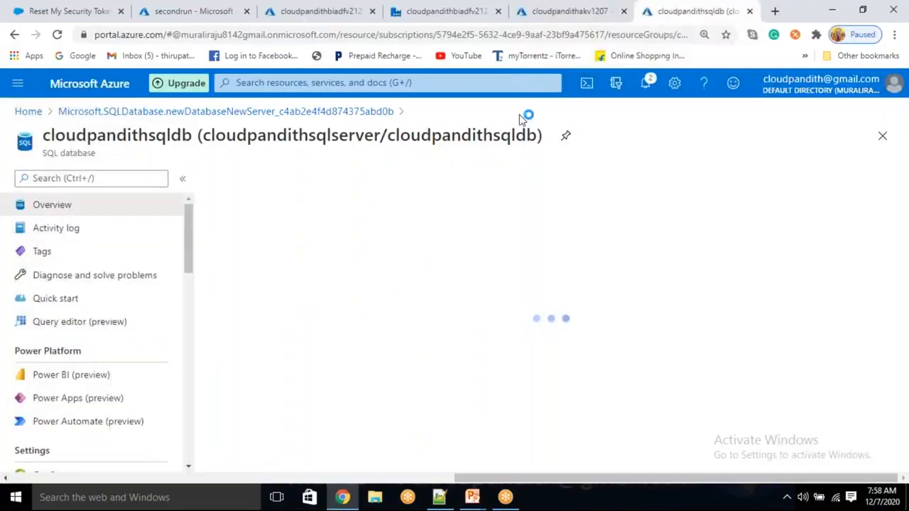
- Allow Azure services through the SQL server firewall, then copy the server name from the database overview
{"action": "left_click", "coordinate": [445, 189]}
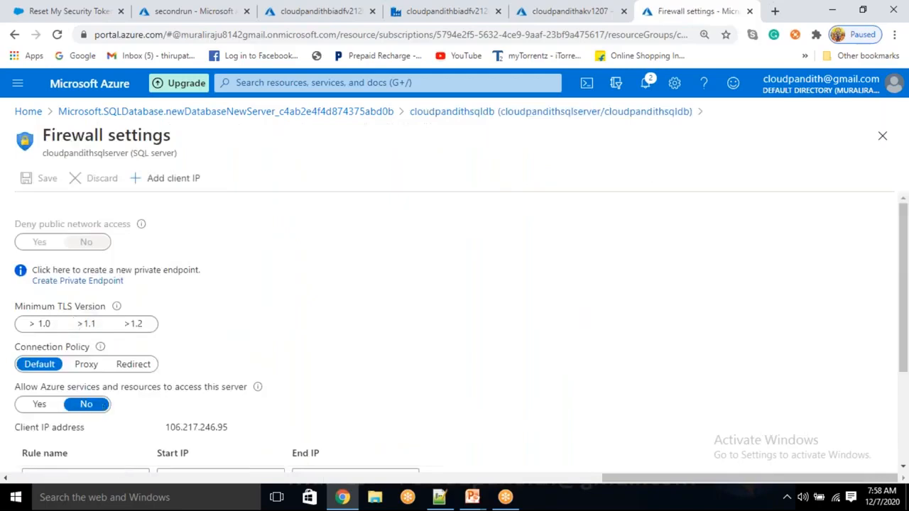
{"action": "scroll", "coordinate": [202, 334], "scroll_direction": "down", "scroll_amount": 2}
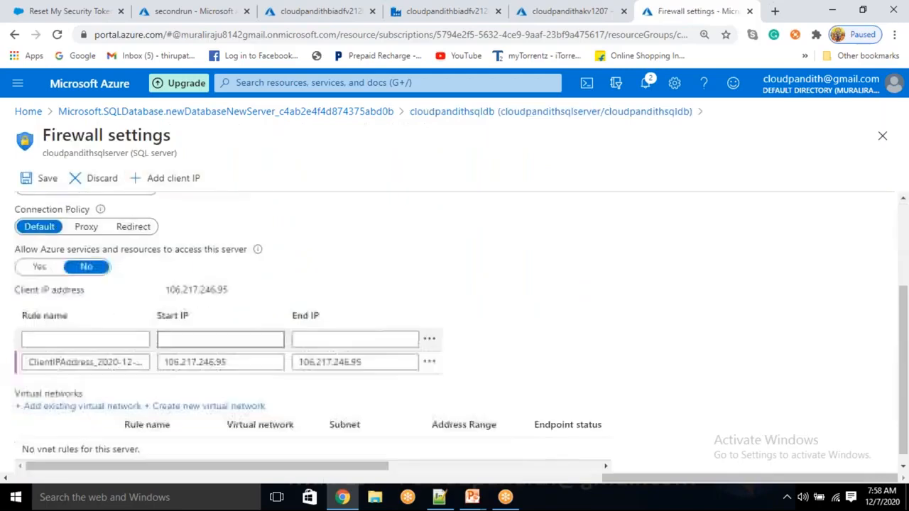
{"action": "left_click", "coordinate": [49, 260]}
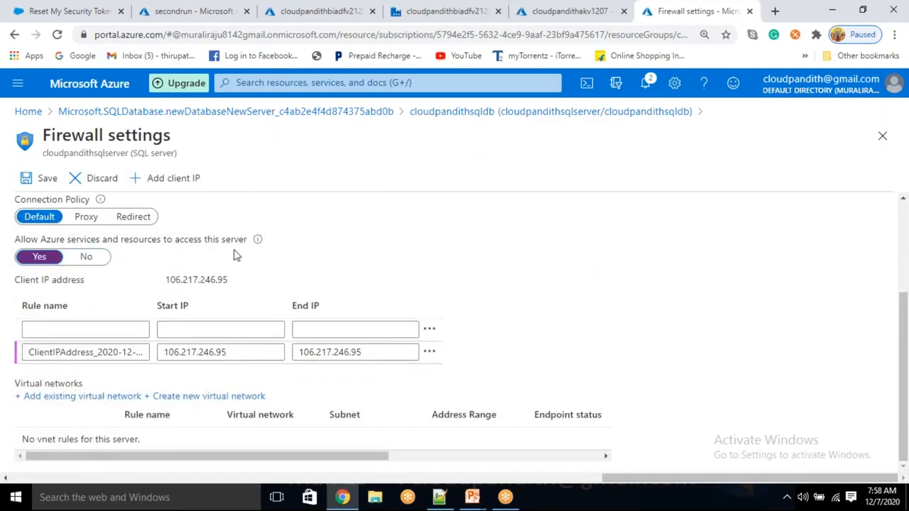
{"action": "left_click", "coordinate": [46, 179]}
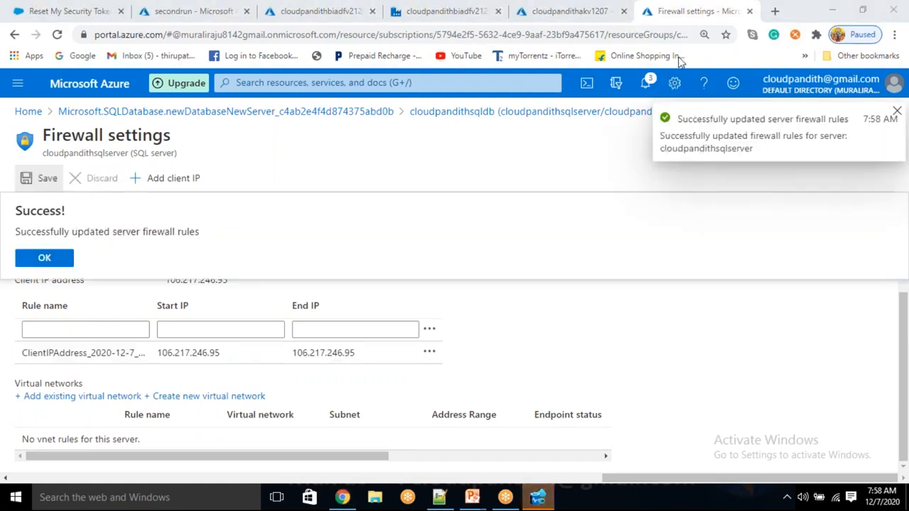
{"action": "left_click", "coordinate": [50, 258]}
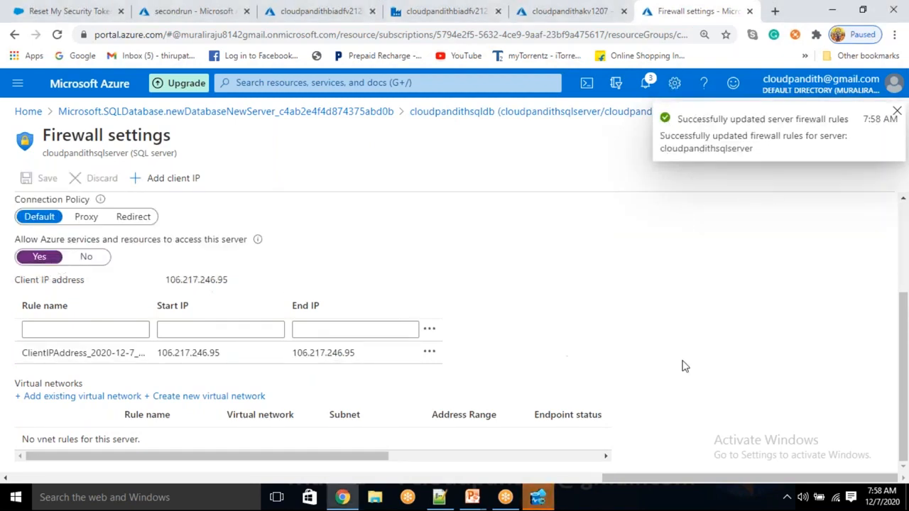
{"action": "left_click", "coordinate": [612, 113]}
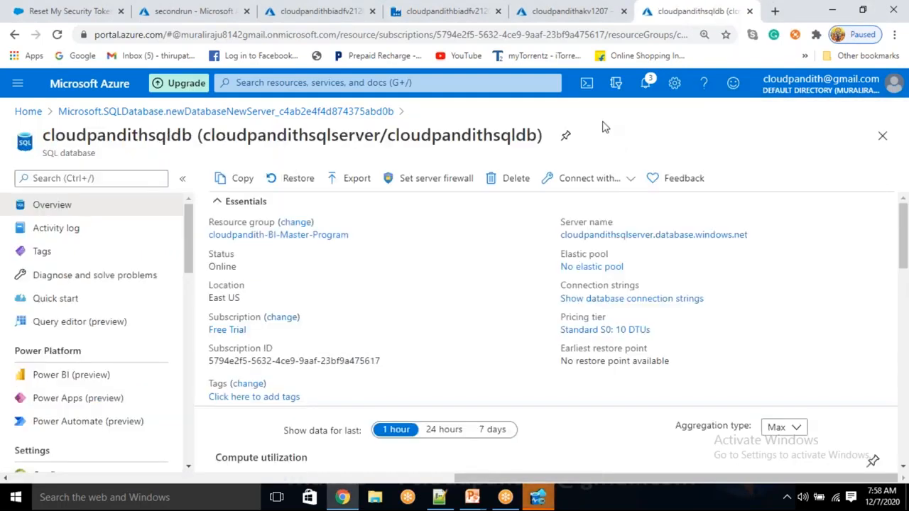
{"action": "left_click", "coordinate": [757, 235]}
- Start a new connection to the pasted cloudpandithsqlserver.database.windows.net server using SQL Login
{"action": "left_click", "coordinate": [538, 499]}
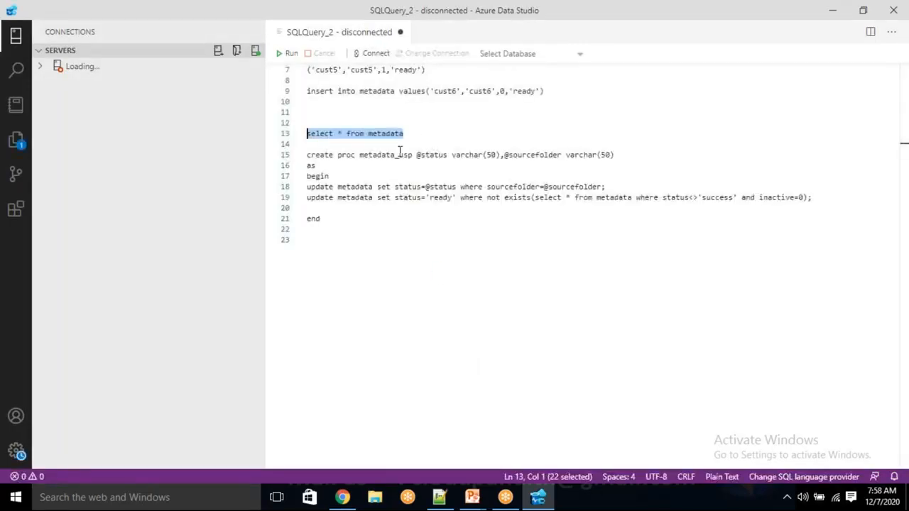
{"action": "left_click", "coordinate": [218, 53]}
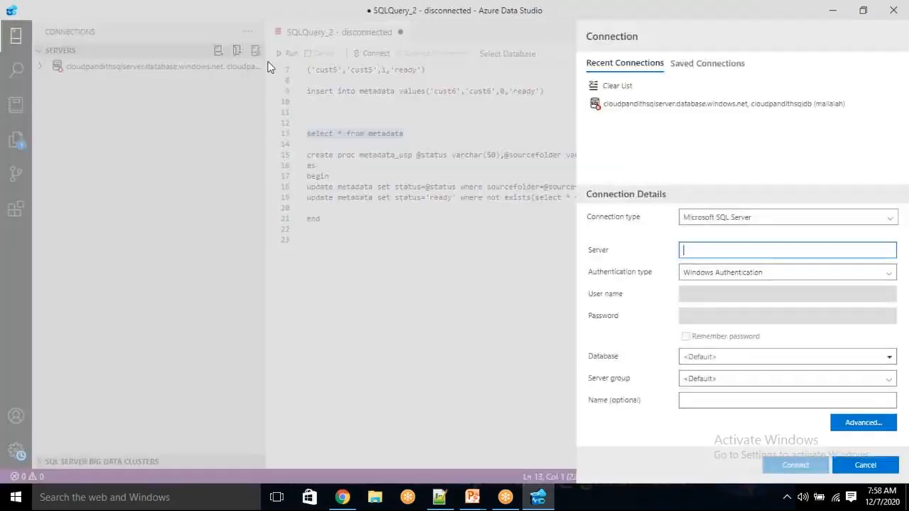
{"action": "key", "text": "ctrl+v"}
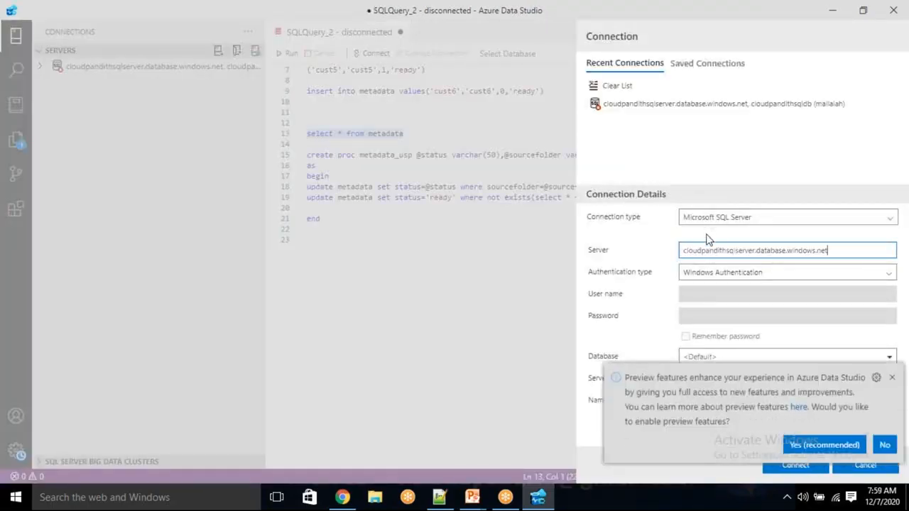
{"action": "left_click", "coordinate": [891, 377]}
{"action": "left_click", "coordinate": [736, 277]}
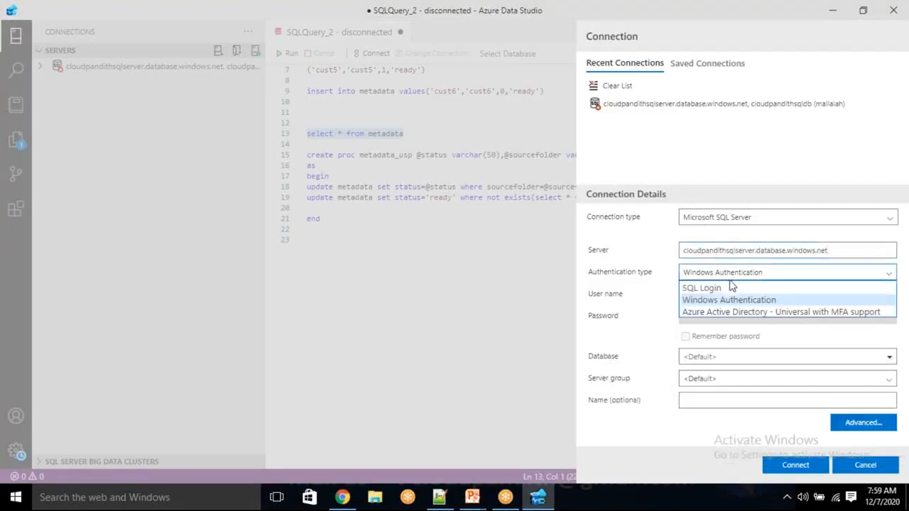
{"action": "left_click", "coordinate": [713, 288]}
- Enter the SQL login user name, password and the cloudpandithsqldb database, then connect
{"action": "left_click", "coordinate": [704, 298]}
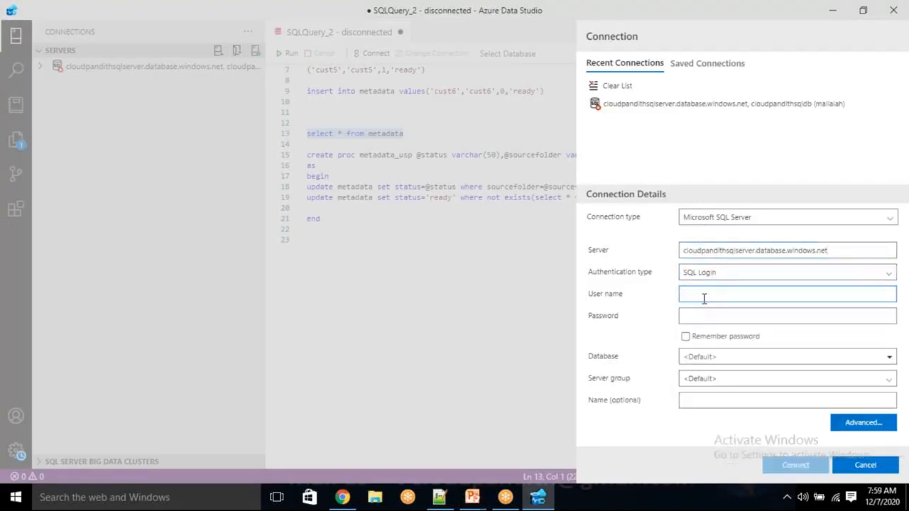
{"action": "type", "text": "mallaiah"}
{"action": "key", "text": "Tab"}
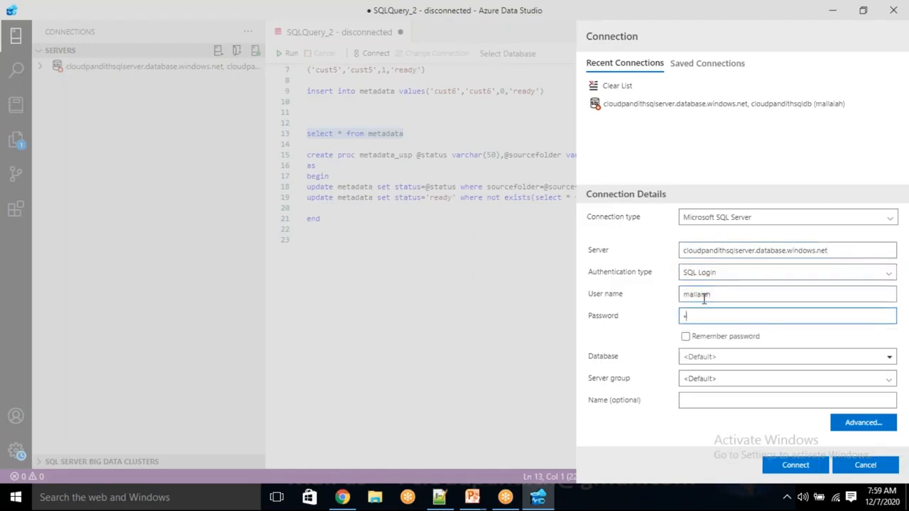
{"action": "type", "text": "••••••••••"}
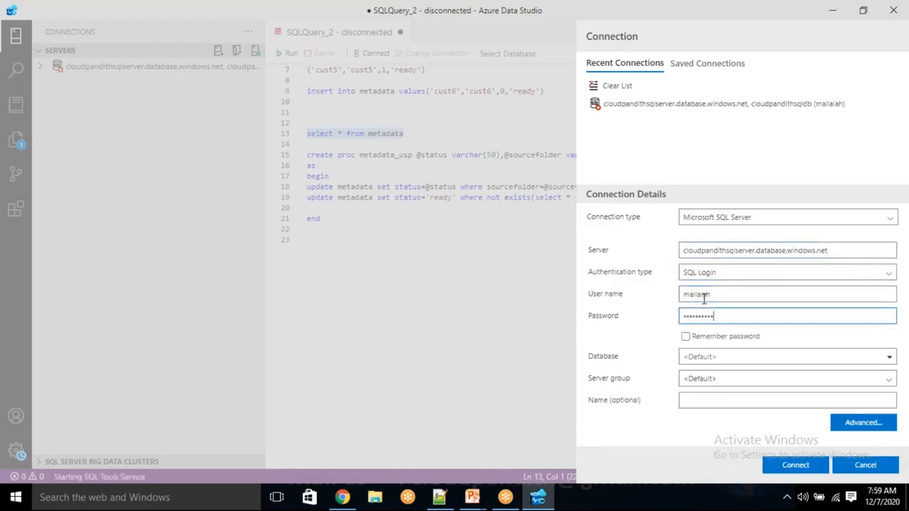
{"action": "left_click", "coordinate": [723, 355]}
{"action": "type", "text": "CLOUDPA"}
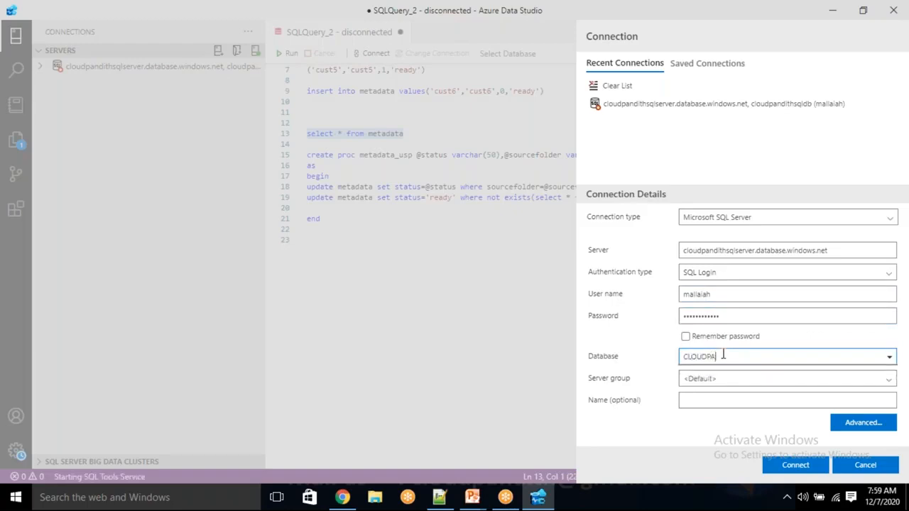
{"action": "key", "text": "BackSpace"}
{"action": "key", "text": "BackSpace"}
{"action": "key", "text": "BackSpace"}
{"action": "key", "text": "BackSpace"}
{"action": "key", "text": "BackSpace"}
{"action": "key", "text": "BackSpace"}
{"action": "type", "text": "clouyd"}
{"action": "left_click", "coordinate": [793, 465]}
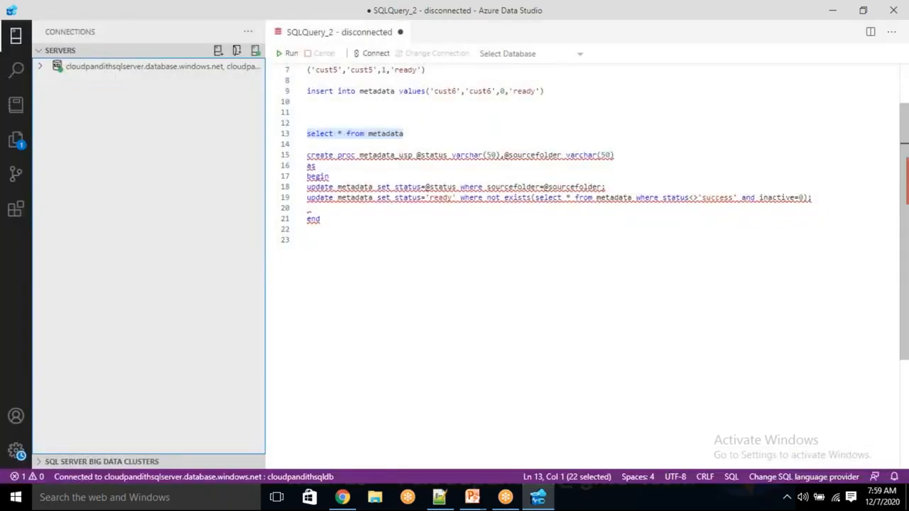
- Open a new query on the connected cloudpandithsqldb database
{"action": "left_click", "coordinate": [150, 68]}
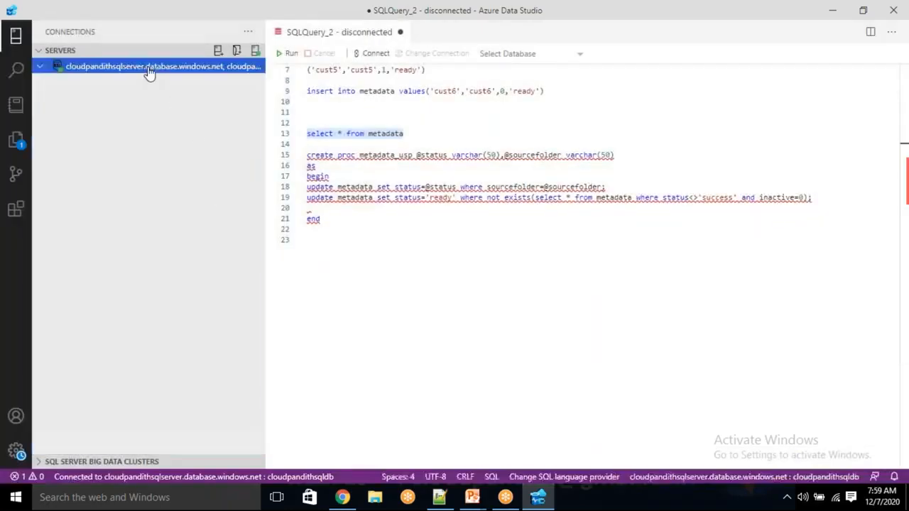
{"action": "double_click", "coordinate": [38, 68]}
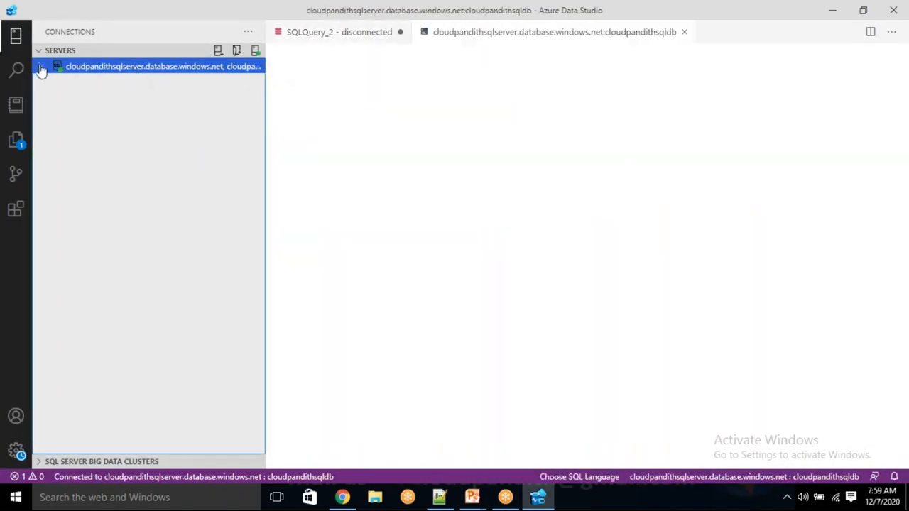
{"action": "right_click", "coordinate": [87, 73]}
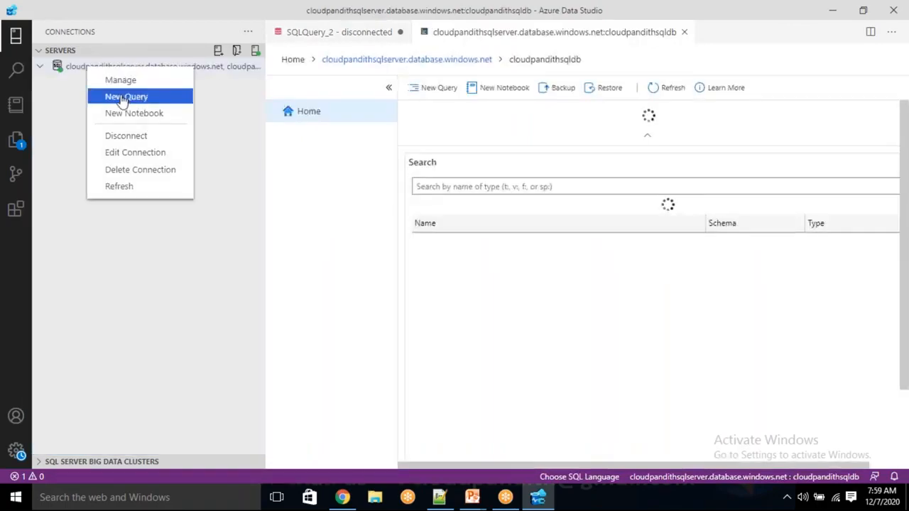
{"action": "left_click", "coordinate": [123, 95]}
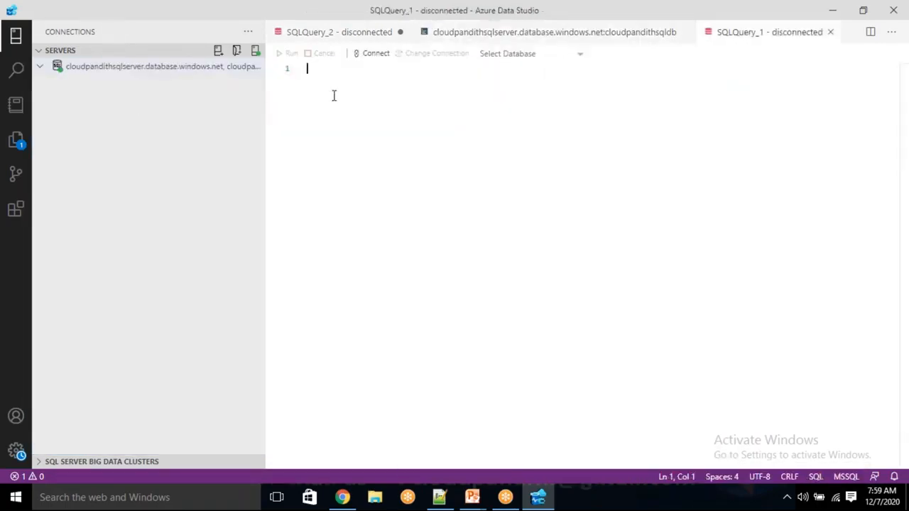
- Write the metadata table definition: sourcetable varchar(50), sinkfolder varchar(50), isactive int
{"action": "type", "text": "create table metadata"}
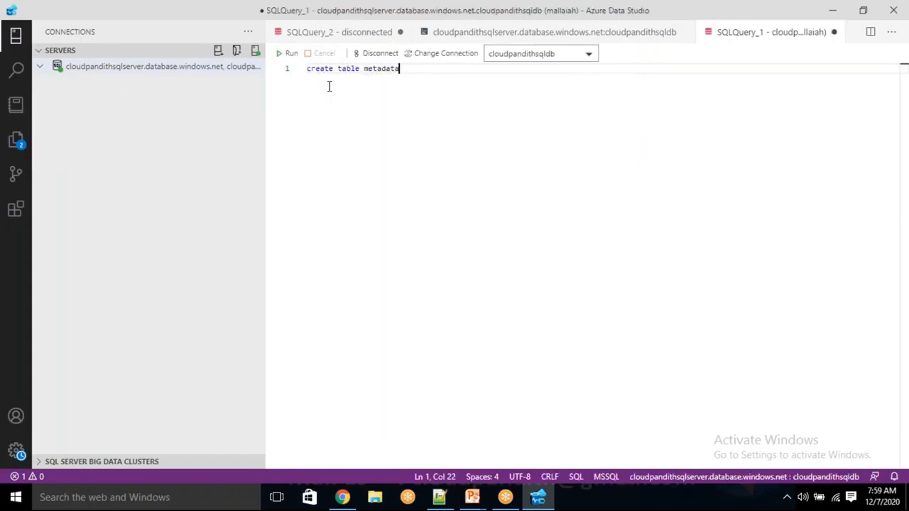
{"action": "type", "text": "("}
{"action": "type", "text": "sourcetable "}
{"action": "type", "text": "varchar(50"}
{"action": "type", "text": ")"}
{"action": "type", "text": ",sin"}
{"action": "key", "text": "BackSpace"}
{"action": "key", "text": "BackSpace"}
{"action": "key", "text": "BackSpace"}
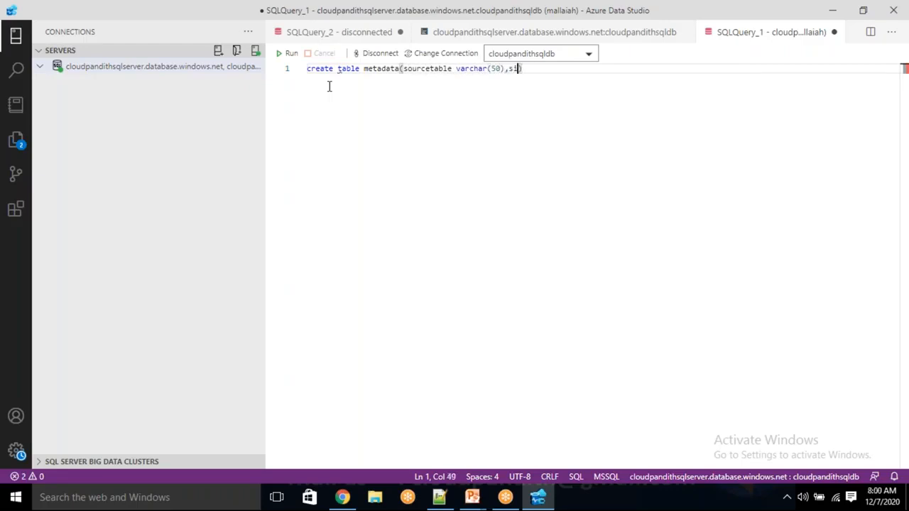
{"action": "type", "text": "foldername"}
{"action": "key", "text": "BackSpace"}
{"action": "key", "text": "BackSpace"}
{"action": "key", "text": "BackSpace"}
{"action": "key", "text": "BackSpace"}
{"action": "key", "text": "BackSpace"}
{"action": "key", "text": "BackSpace"}
{"action": "key", "text": "BackSpace"}
{"action": "key", "text": "BackSpace"}
{"action": "key", "text": "BackSpace"}
{"action": "key", "text": "BackSpace"}
{"action": "type", "text": "sinkfolder varchar"}
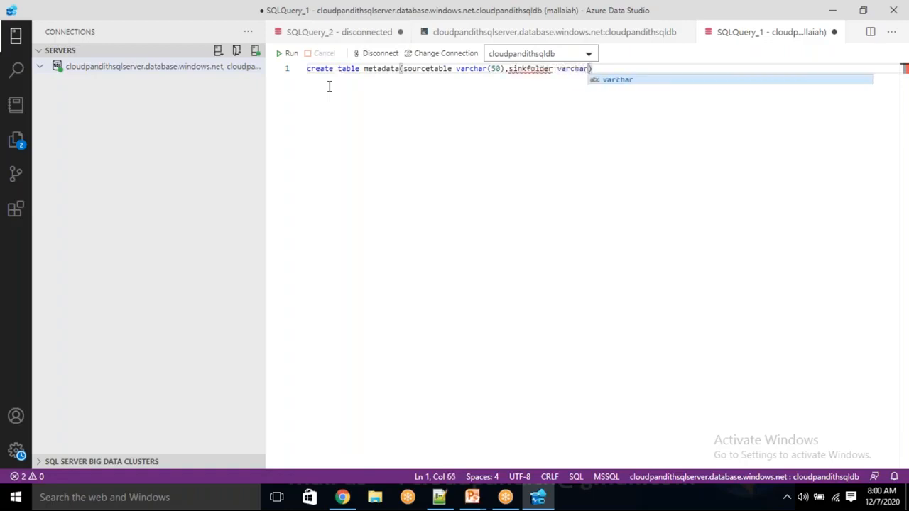
{"action": "type", "text": "()50"}
{"action": "key", "text": "BackSpace"}
{"action": "key", "text": "BackSpace"}
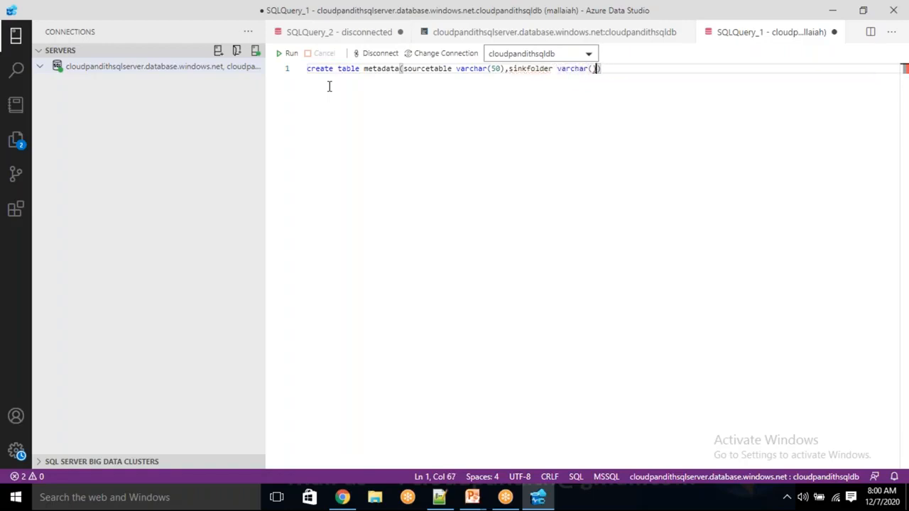
{"action": "type", "text": "50"}
{"action": "key", "text": "Right"}
{"action": "type", "text": ","}
{"action": "type", "text": "s"}
{"action": "type", "text": "sacti"}
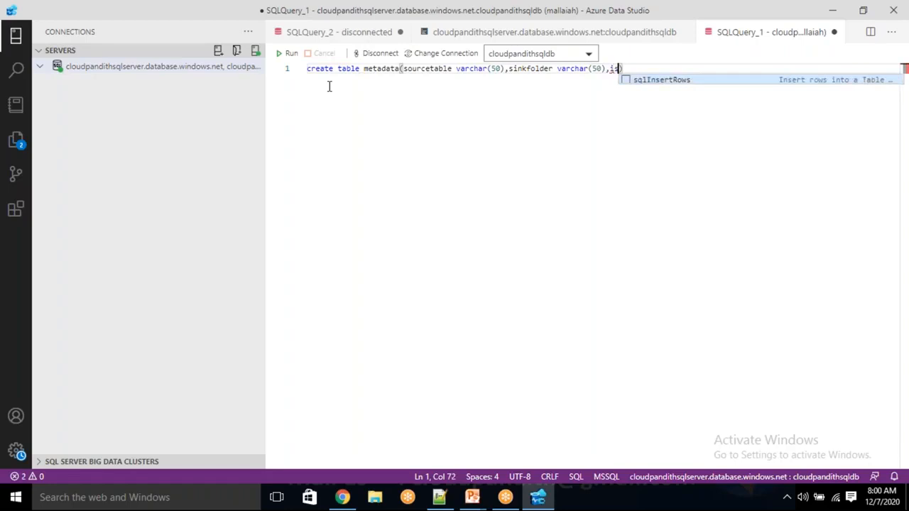
{"action": "type", "text": "ve int)"}
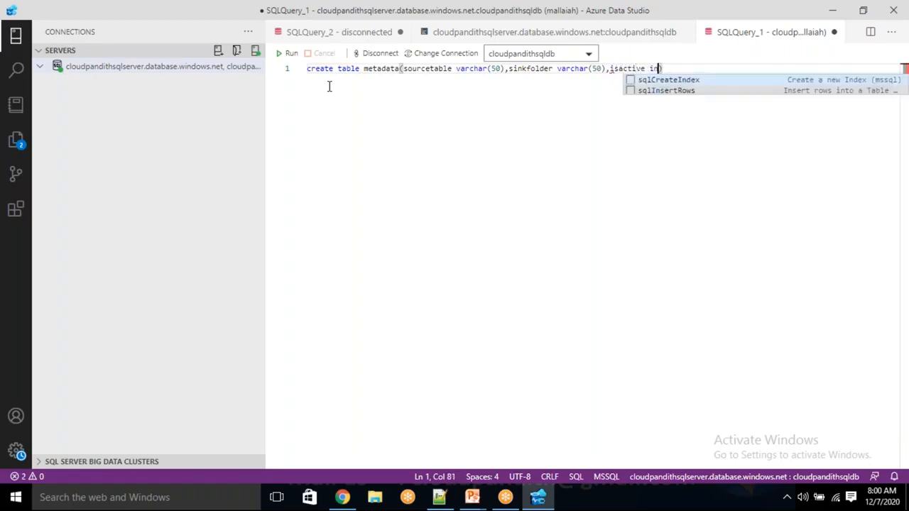
{"action": "key", "text": "Return"}
{"action": "key", "text": "Return"}
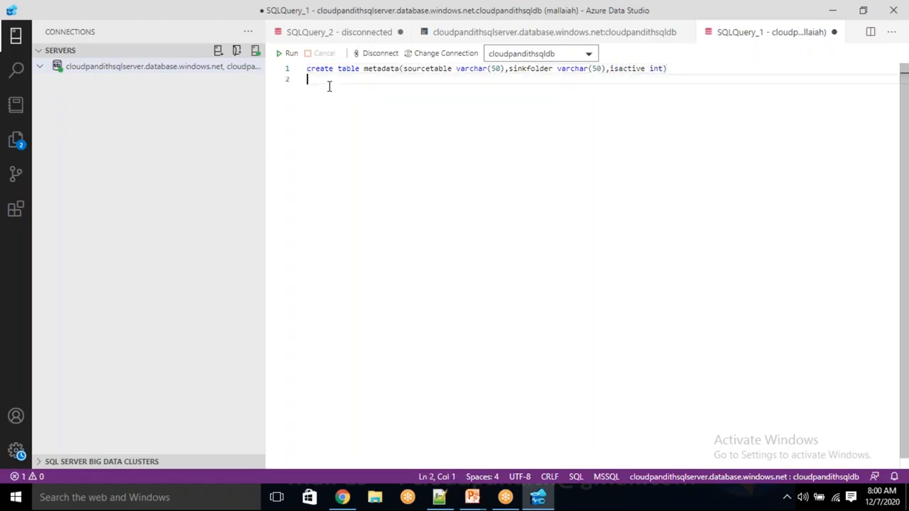
{"action": "type", "text": "insert into meyt"}
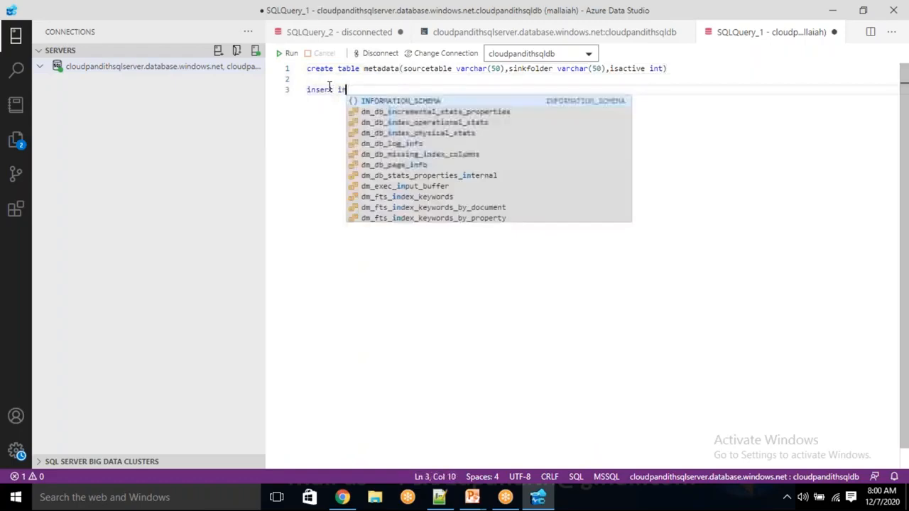
- Insert into metadata the rows ('emp','empoutput',0) and ('cust','custoutput',0)
{"action": "key", "text": "BackSpace"}
{"action": "key", "text": "BackSpace"}
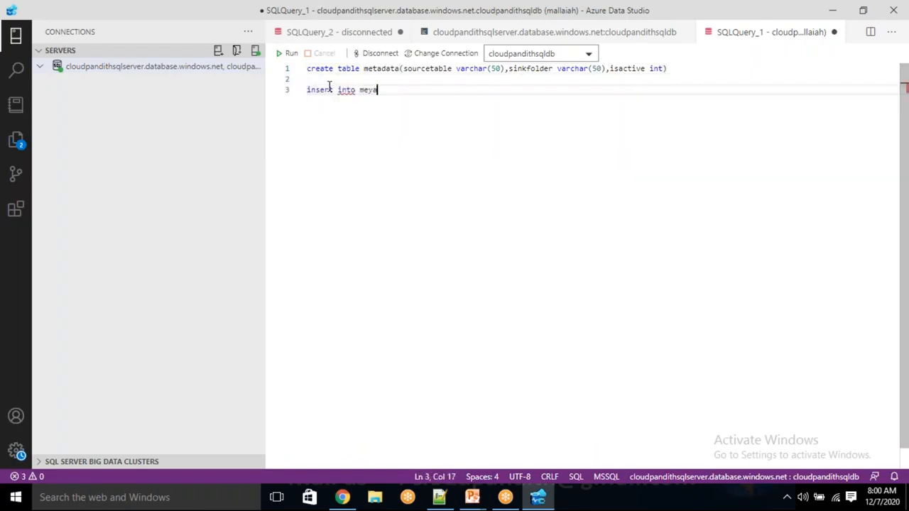
{"action": "type", "text": "tadata"}
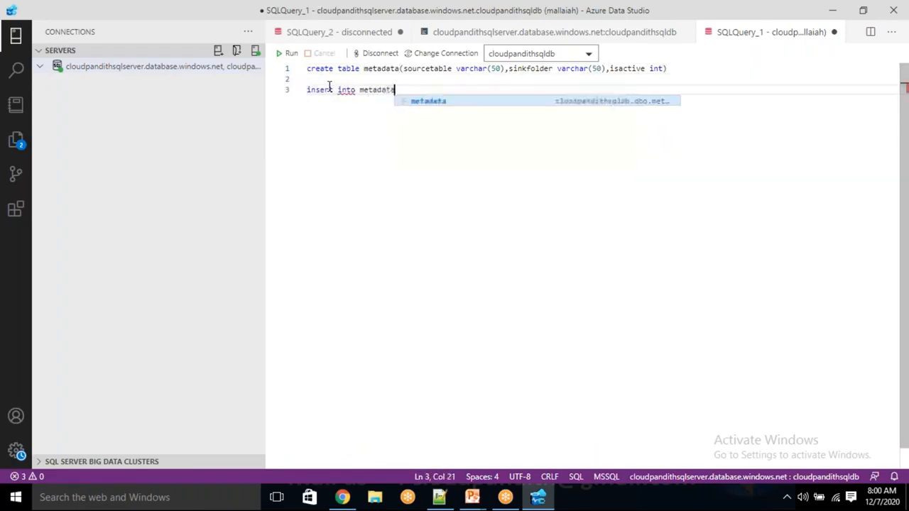
{"action": "type", "text": " values()"}
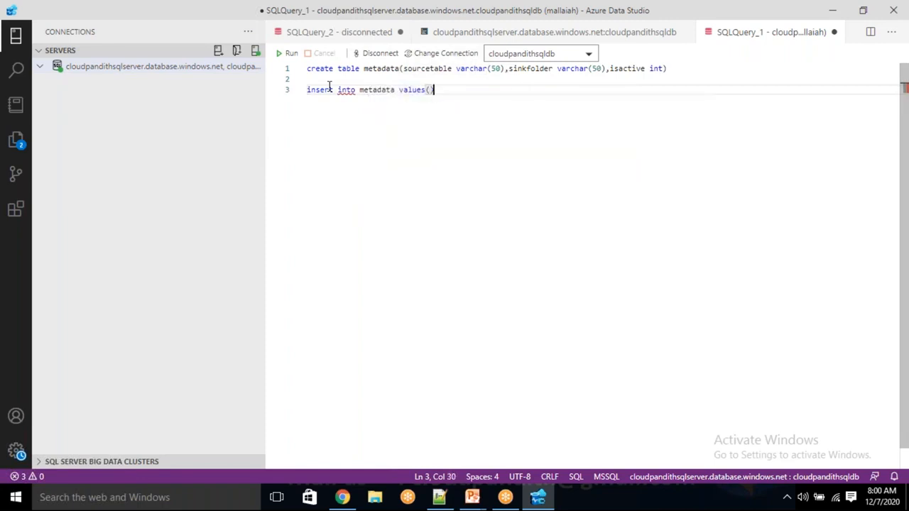
{"action": "type", "text": "'emp','empoutpo"}
{"action": "key", "text": "BackSpace"}
{"action": "type", "text": "ut')"}
{"action": "type", "text": ",0"}
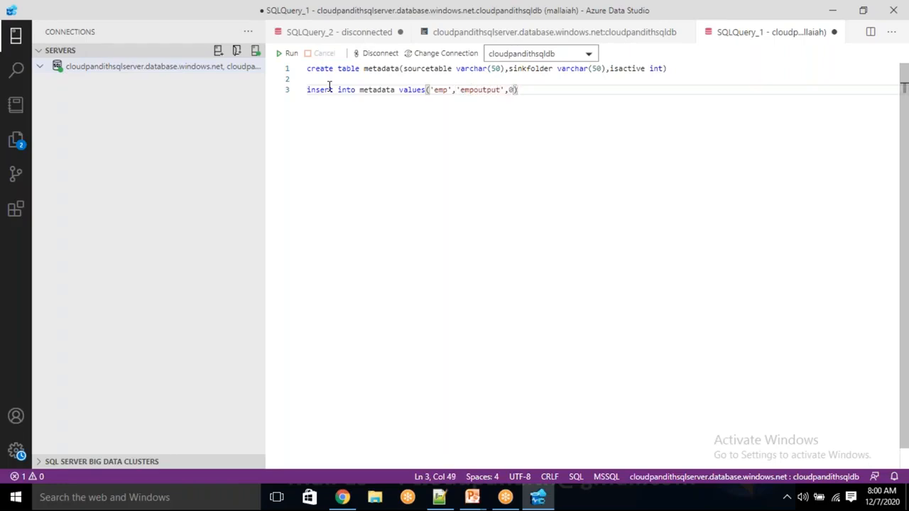
{"action": "type", "text": ","}
{"action": "key", "text": "Return"}
{"action": "type", "text": "('cit"}
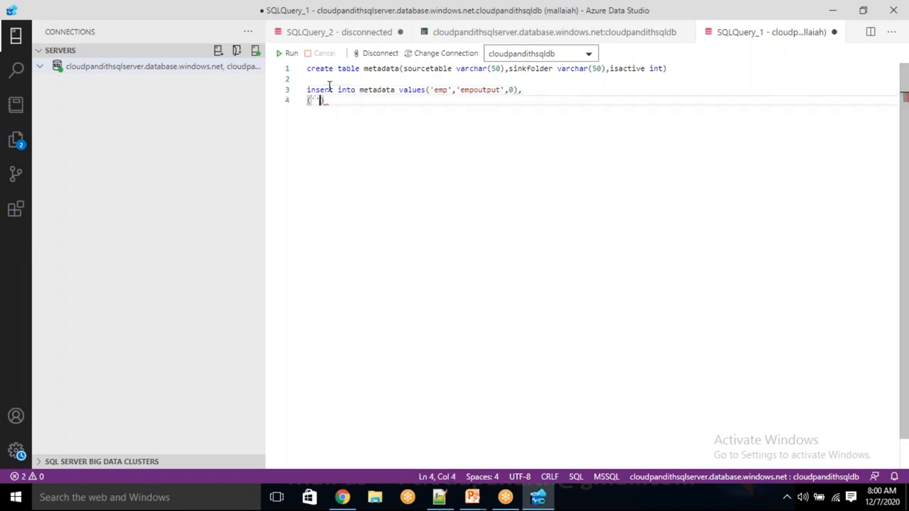
{"action": "key", "text": "BackSpace"}
{"action": "key", "text": "BackSpace"}
{"action": "type", "text": "ust'"}
{"action": "type", "text": ",'"}
{"action": "type", "text": "cuyst"}
{"action": "key", "text": "BackSpace"}
{"action": "key", "text": "BackSpace"}
{"action": "key", "text": "BackSpace"}
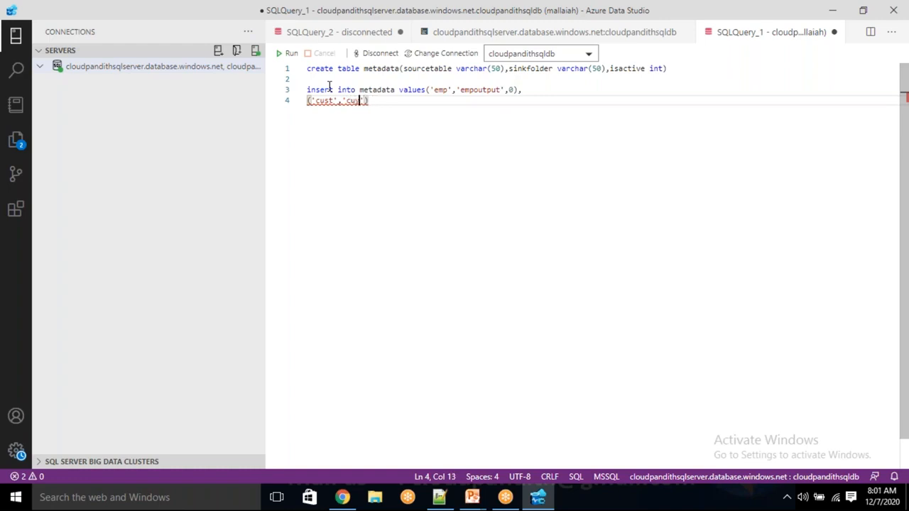
{"action": "type", "text": "stoutput',0)"}
- Duplicate the cust row twice and separate all value rows with commas
{"action": "key", "text": "shift+Home"}
{"action": "key", "text": "ctrl+c"}
{"action": "key", "text": "End"}
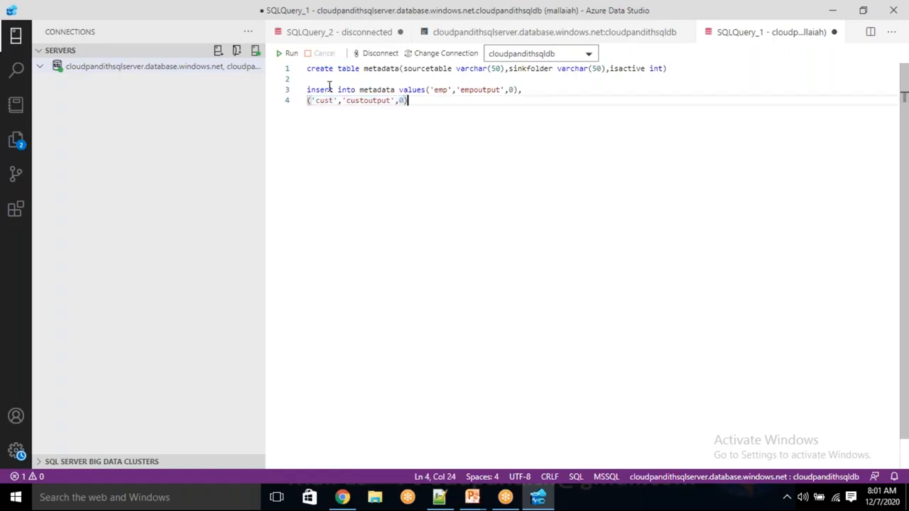
{"action": "key", "text": "Return"}
{"action": "key", "text": "ctrl+v"}
{"action": "key", "text": "Return"}
{"action": "key", "text": "ctrl+v"}
{"action": "type", "text": ","}
{"action": "key", "text": "Up"}
{"action": "type", "text": ","}
{"action": "key", "text": "Up"}
{"action": "type", "text": ","}
{"action": "key", "text": "Down"}
{"action": "key", "text": "Down"}
{"action": "key", "text": "BackSpace"}
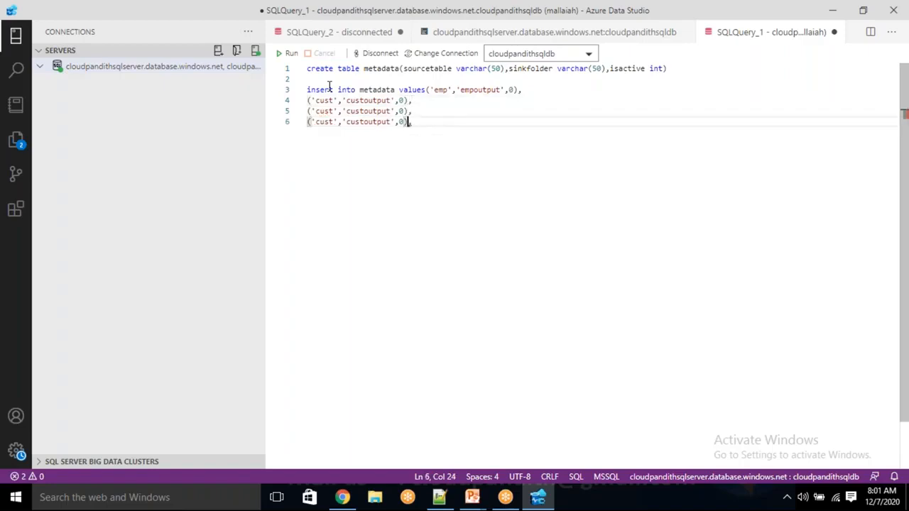
- Turn the last row into ('sales','salesoutput',1)
{"action": "key", "text": "BackSpace"}
{"action": "type", "text": "1"}
{"action": "key", "text": "Left"}
{"action": "key", "text": "Left"}
{"action": "key", "text": "Left"}
{"action": "key", "text": "Left"}
{"action": "key", "text": "Left"}
{"action": "key", "text": "Left"}
{"action": "key", "text": "BackSpace"}
{"action": "key", "text": "BackSpace"}
{"action": "key", "text": "BackSpace"}
{"action": "key", "text": "BackSpace"}
{"action": "type", "text": "sales"}
{"action": "key", "text": "Left"}
{"action": "key", "text": "Left"}
{"action": "key", "text": "Left"}
{"action": "key", "text": "Left"}
{"action": "key", "text": "Left"}
{"action": "key", "text": "Left"}
{"action": "key", "text": "Left"}
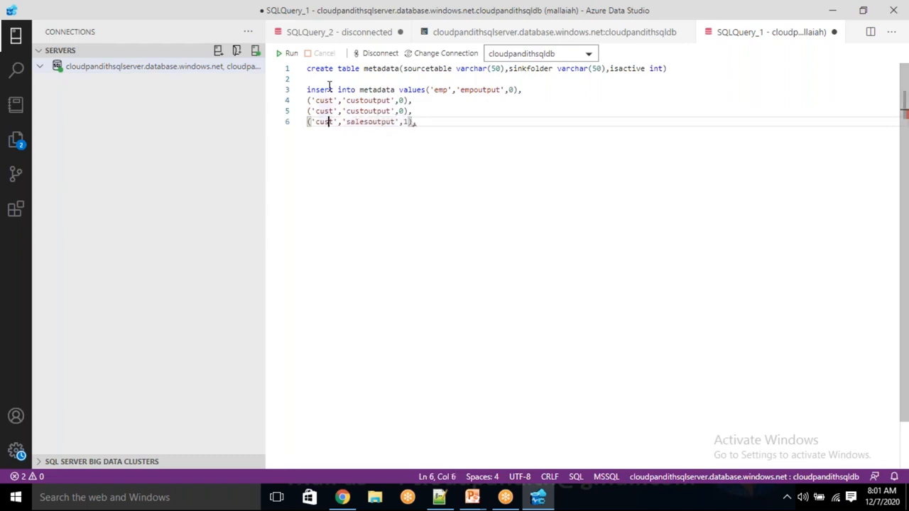
{"action": "key", "text": "BackSpace"}
{"action": "key", "text": "BackSpace"}
{"action": "key", "text": "BackSpace"}
{"action": "key", "text": "BackSpace"}
{"action": "type", "text": "sales"}
- Change the middle row to ('product','productoutput',0)
{"action": "key", "text": "Up"}
{"action": "key", "text": "BackSpace"}
{"action": "key", "text": "BackSpace"}
{"action": "key", "text": "BackSpace"}
{"action": "key", "text": "BackSpace"}
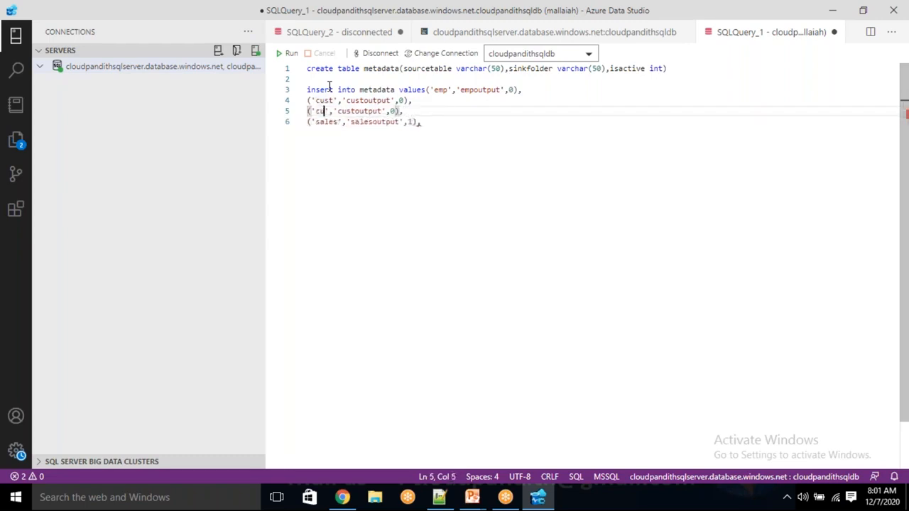
{"action": "type", "text": "em"}
{"action": "key", "text": "BackSpace"}
{"action": "type", "text": "roduct"}
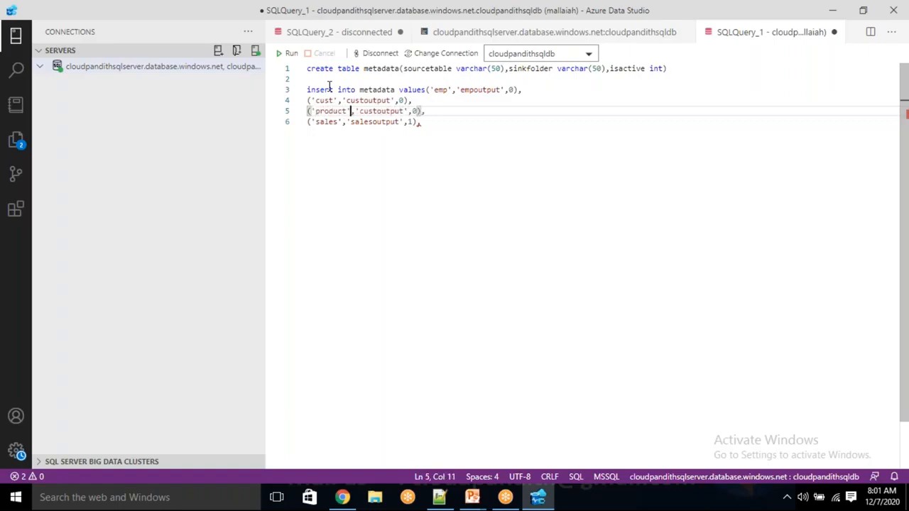
{"action": "key", "text": "BackSpace"}
{"action": "key", "text": "BackSpace"}
{"action": "key", "text": "BackSpace"}
{"action": "key", "text": "Delete"}
{"action": "type", "text": "pro"}
{"action": "left_click", "coordinate": [441, 126]}
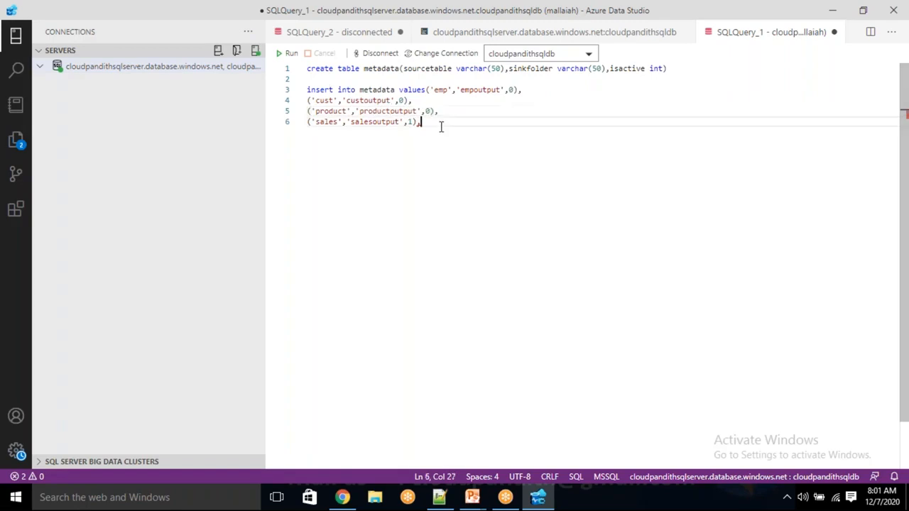
- Fix the trailing comma and run the metadata create-table and insert script, adding 4 rows
{"action": "key", "text": "BackSpace"}
{"action": "left_click_drag", "start_coordinate": [441, 125], "coordinate": [306, 68]}
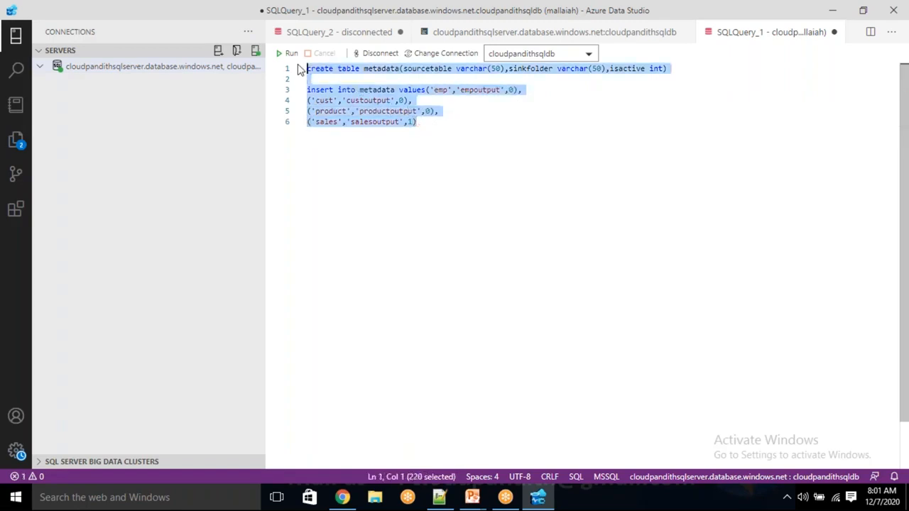
{"action": "left_click", "coordinate": [291, 54]}
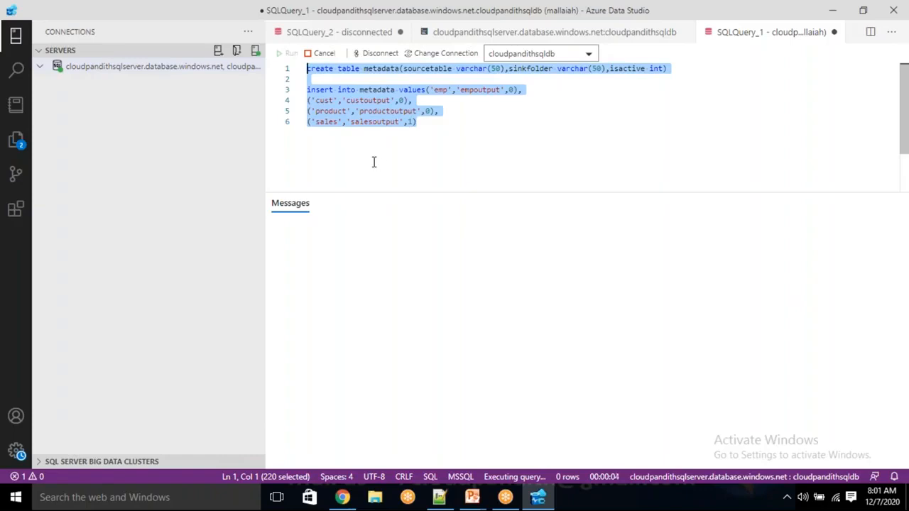
{"action": "left_click", "coordinate": [373, 162]}
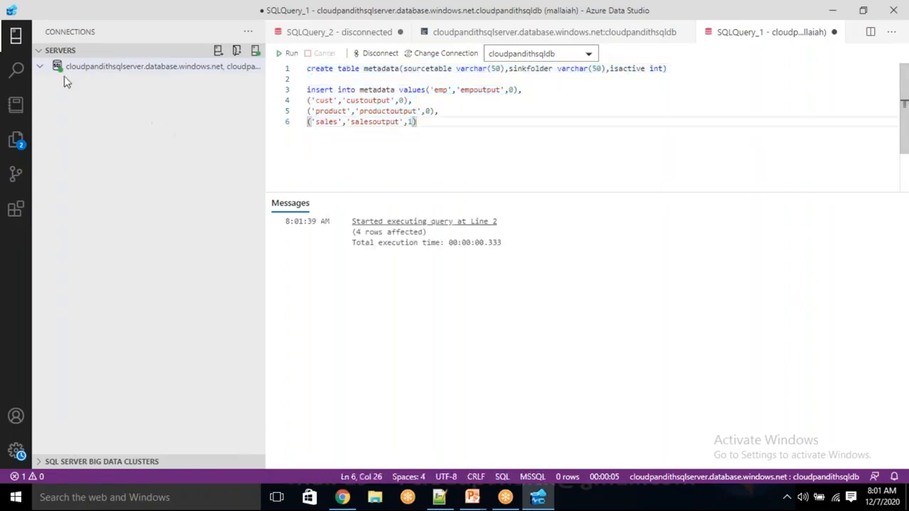
- Refresh the server connection and expand cloudpandithsqldb's Tables to show dbo.metadata
{"action": "left_click", "coordinate": [42, 71]}
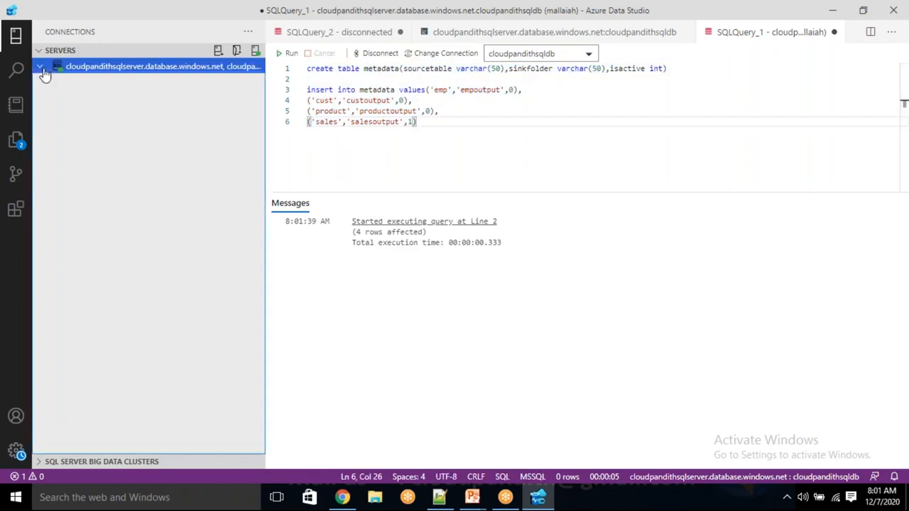
{"action": "double_click", "coordinate": [44, 71]}
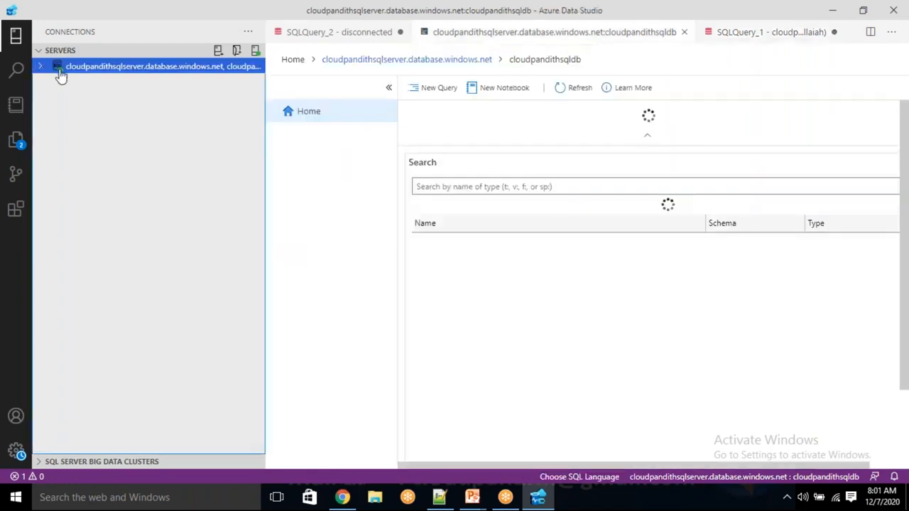
{"action": "right_click", "coordinate": [75, 68]}
{"action": "left_click", "coordinate": [114, 187]}
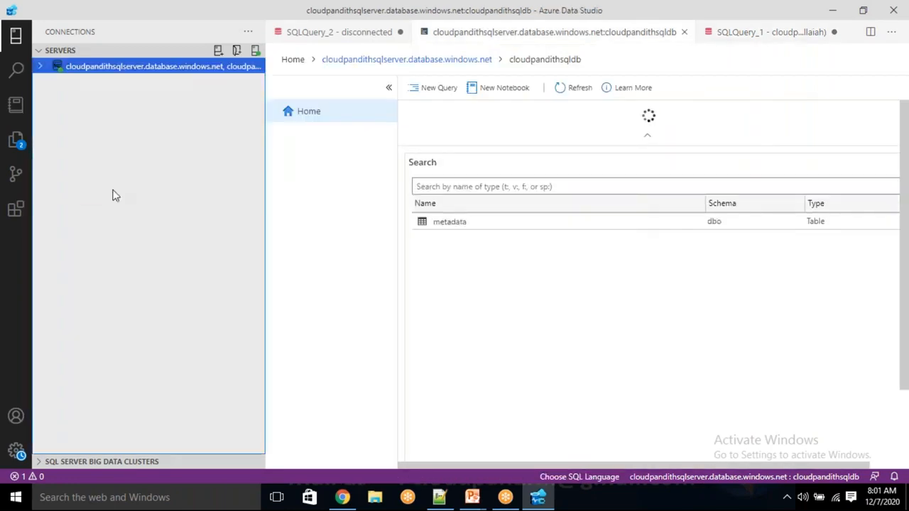
{"action": "left_click", "coordinate": [41, 66]}
{"action": "left_click", "coordinate": [48, 83]}
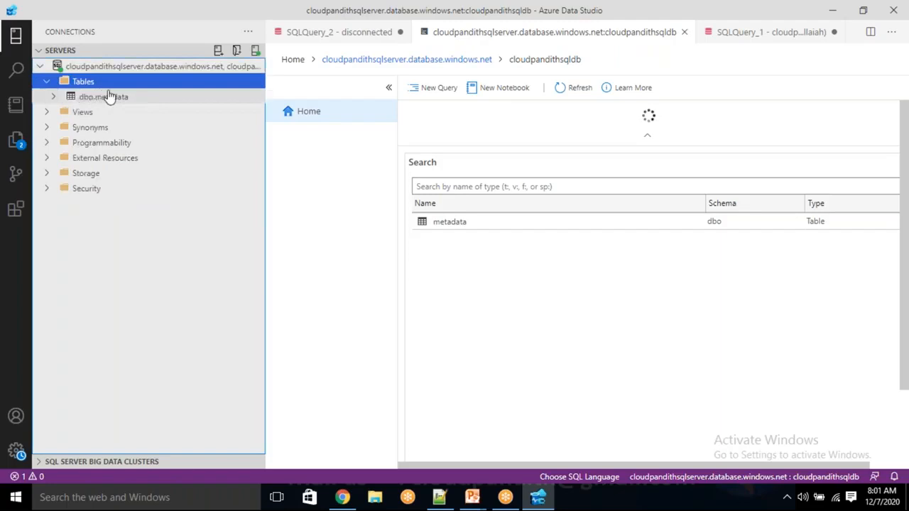
- Open cloudpandithsqldb's Connection strings page and select the full ADO.NET connection string
{"action": "left_click", "coordinate": [342, 497]}
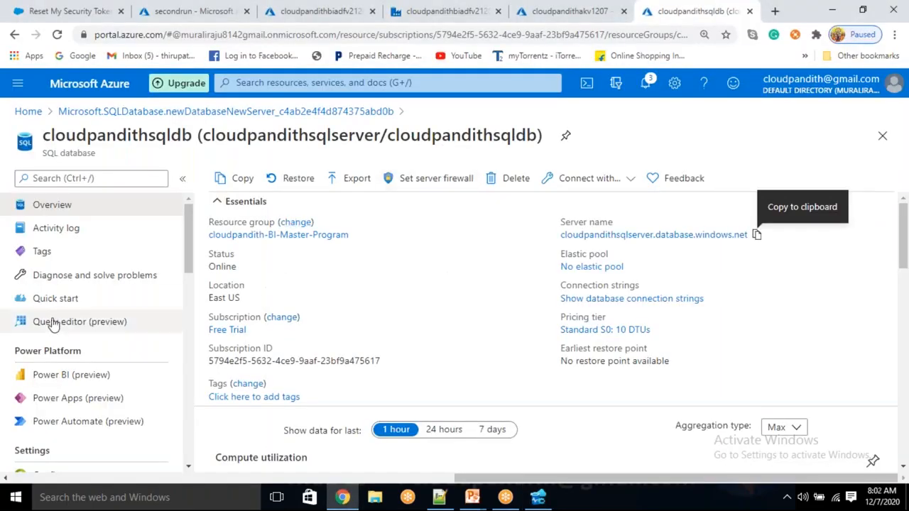
{"action": "scroll", "coordinate": [54, 323], "scroll_direction": "down", "scroll_amount": 3}
{"action": "left_click", "coordinate": [63, 323]}
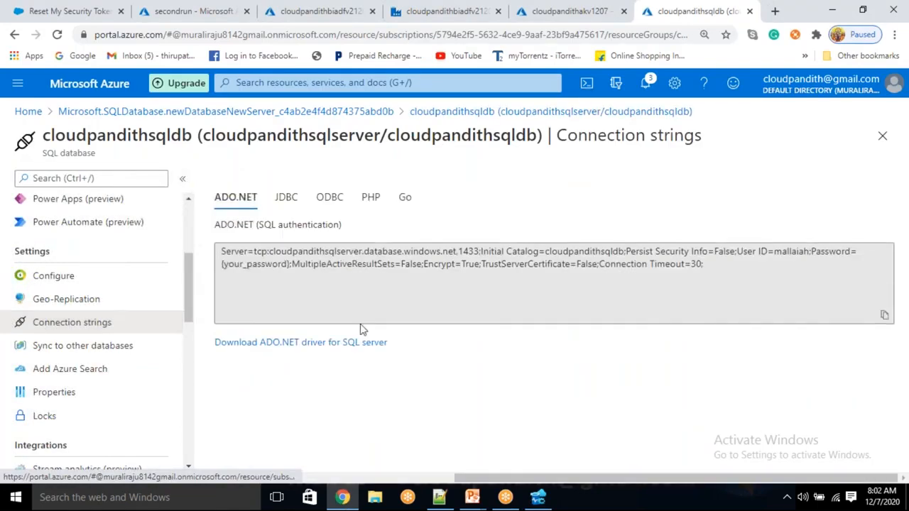
{"action": "left_click", "coordinate": [717, 264]}
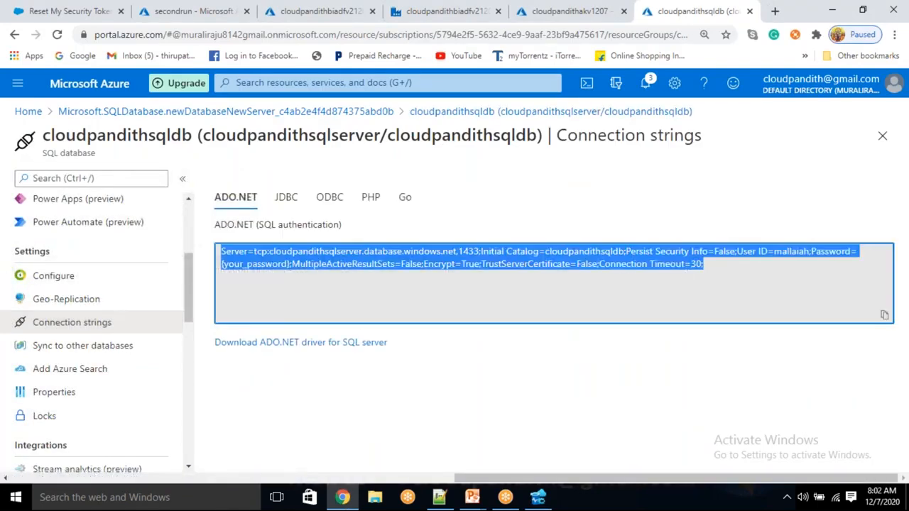
- Paste the ADO.NET connection string into Notepad++ tab new 8 and delete the {your_password} placeholder
{"action": "left_click", "coordinate": [438, 497]}
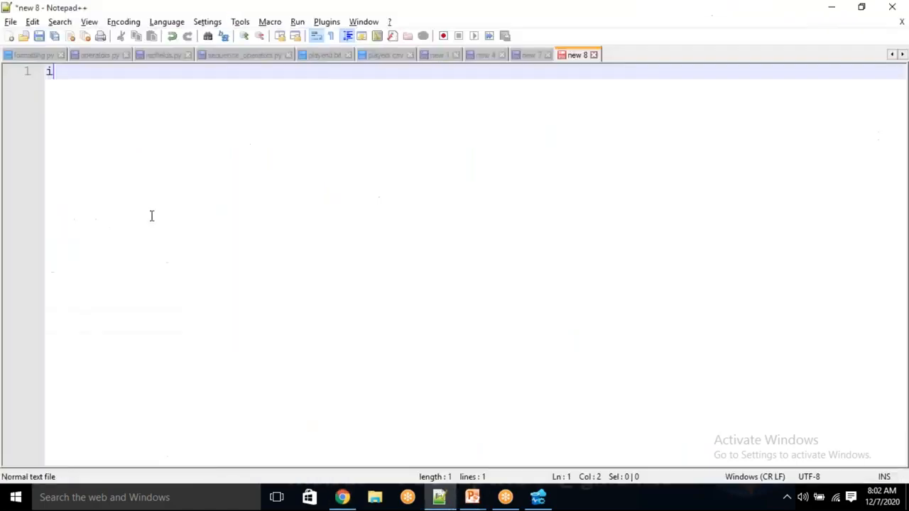
{"action": "key", "text": "BackSpace"}
{"action": "key", "text": "ctrl+v"}
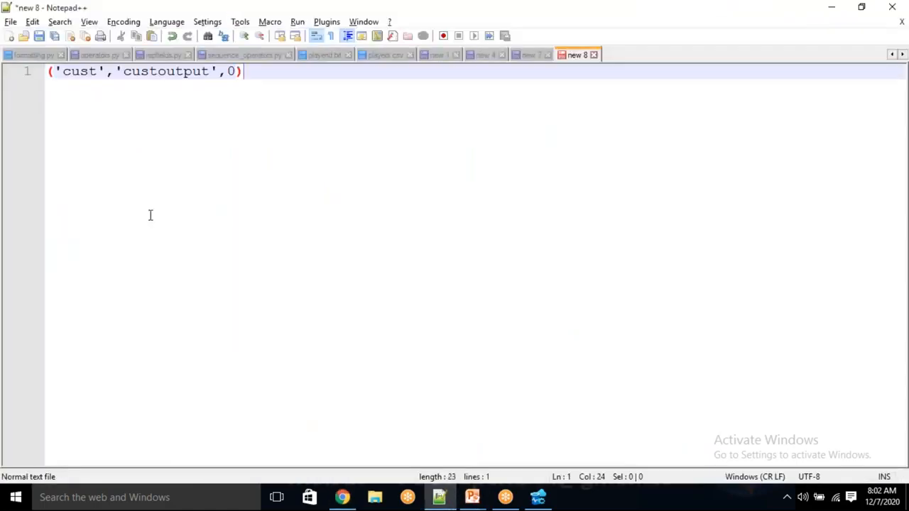
{"action": "key", "text": "ctrl+z"}
{"action": "key", "text": "alt+Tab"}
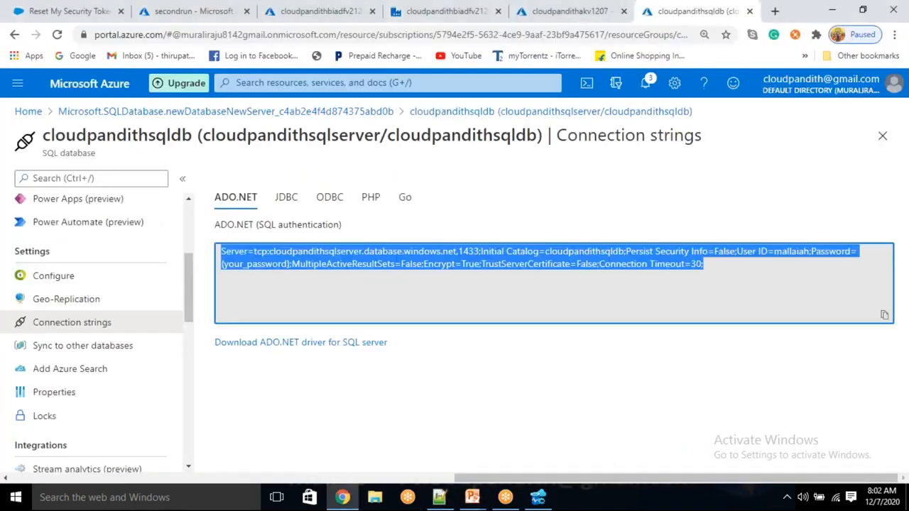
{"action": "key", "text": "ctrl+c"}
{"action": "key", "text": "alt+Tab"}
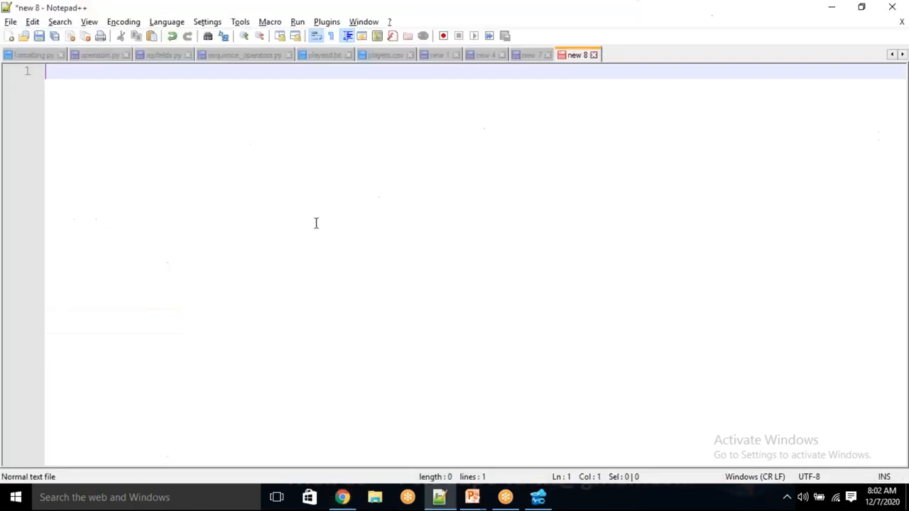
{"action": "key", "text": "ctrl+v"}
{"action": "left_click_drag", "start_coordinate": [228, 102], "coordinate": [355, 101]}
{"action": "key", "text": "Delete"}
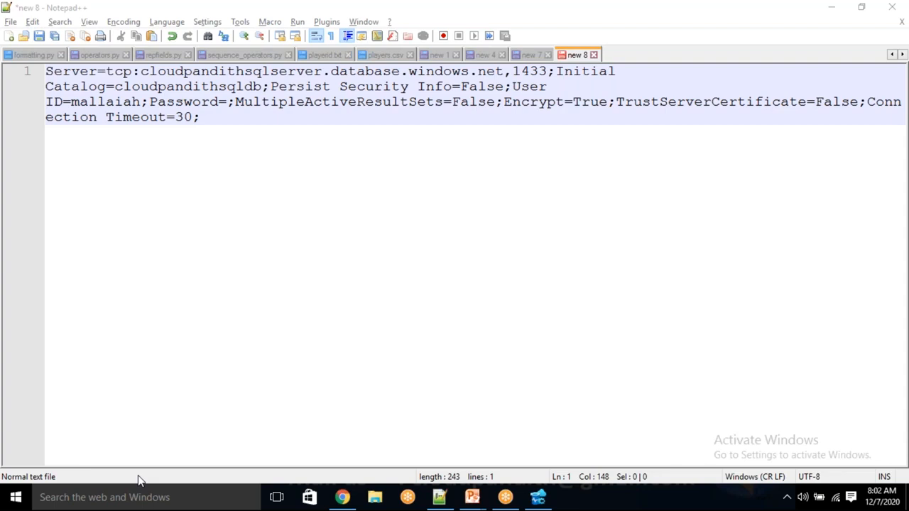
{"action": "key", "text": "alt+Tab"}
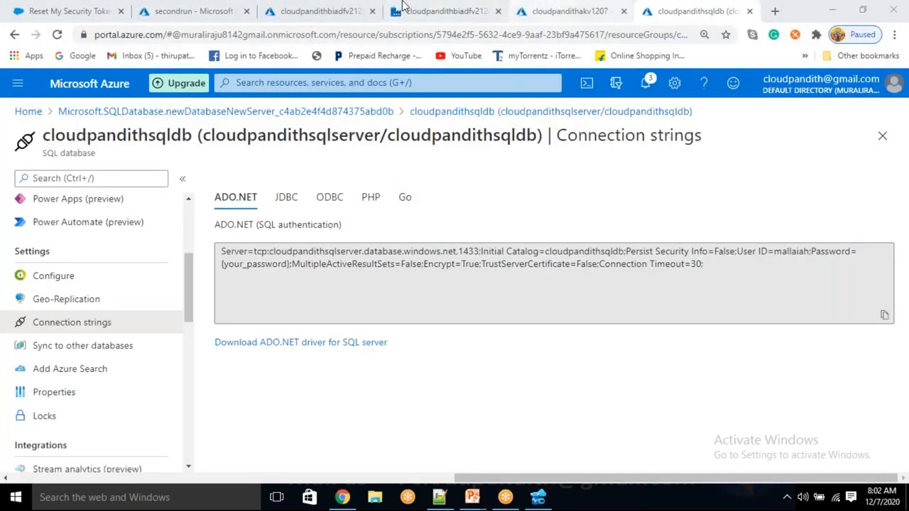
- Add secret sqlconnectionstring holding the pasted connection string to key vault cloudpandithkv1207
{"action": "left_click", "coordinate": [543, 10]}
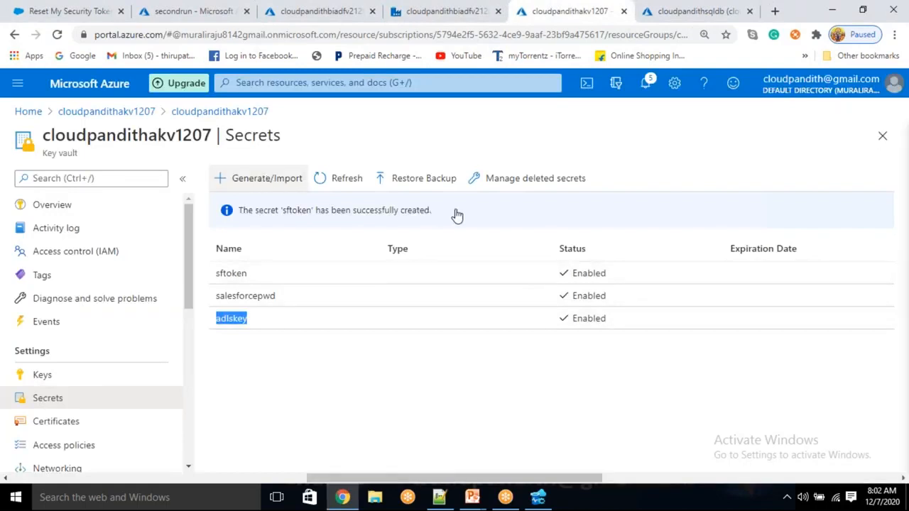
{"action": "left_click", "coordinate": [260, 178]}
{"action": "left_click", "coordinate": [246, 227]}
{"action": "type", "text": "SQLCONNEC"}
{"action": "key", "text": "BackSpace"}
{"action": "key", "text": "BackSpace"}
{"action": "key", "text": "BackSpace"}
{"action": "key", "text": "BackSpace"}
{"action": "key", "text": "BackSpace"}
{"action": "key", "text": "BackSpace"}
{"action": "key", "text": "BackSpace"}
{"action": "key", "text": "BackSpace"}
{"action": "type", "text": "sqlconnectionstring"}
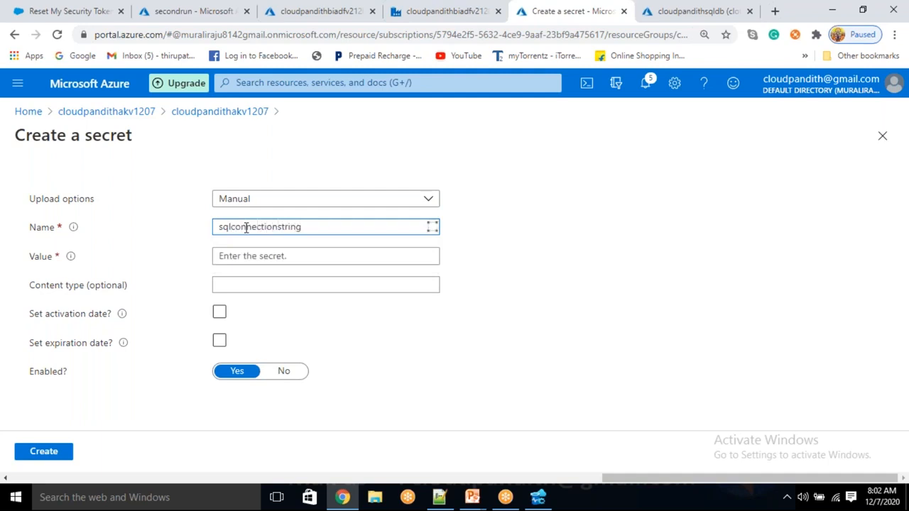
{"action": "left_click", "coordinate": [241, 257]}
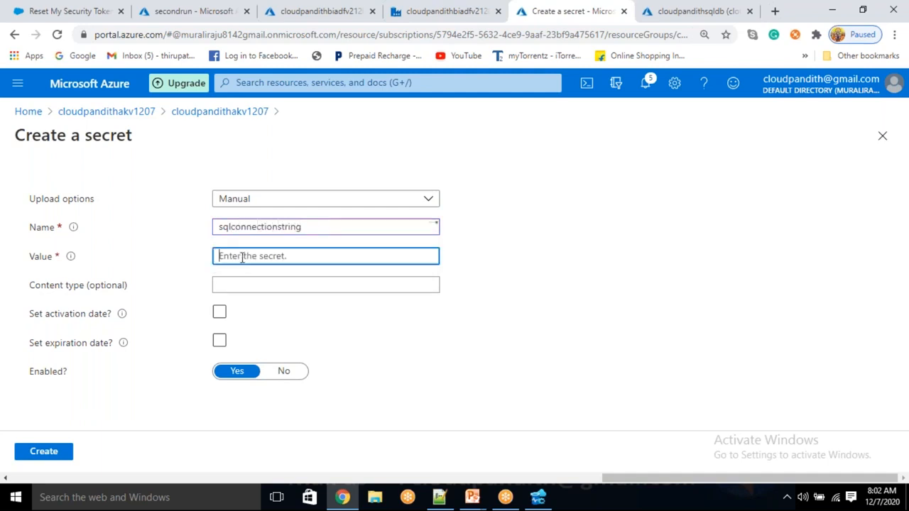
{"action": "key", "text": "ctrl+v"}
{"action": "left_click", "coordinate": [56, 452]}
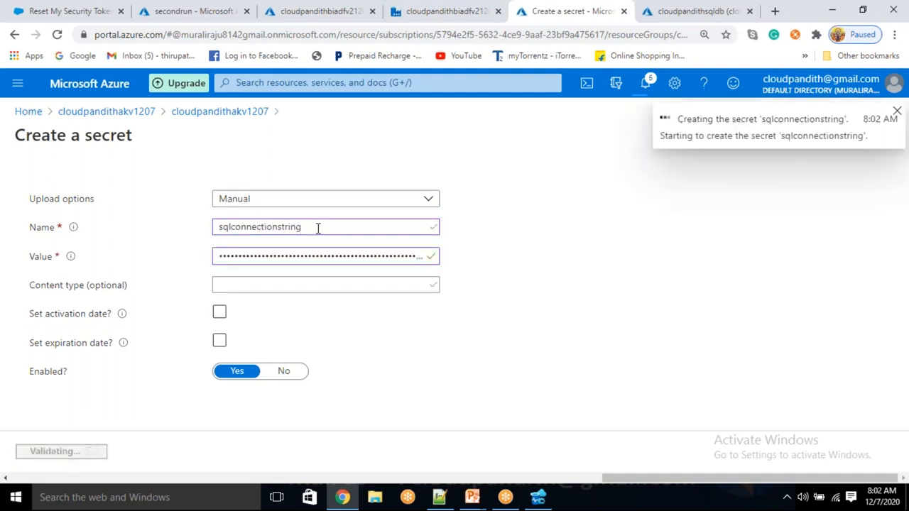
{"action": "left_click", "coordinate": [440, 8]}
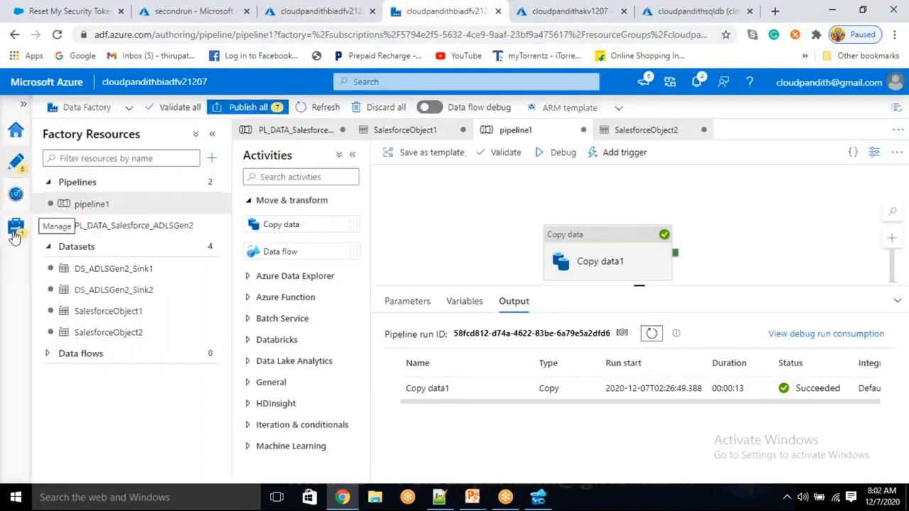
- Start a new Azure SQL Database linked service named LS_ASDB
{"action": "left_click", "coordinate": [15, 227]}
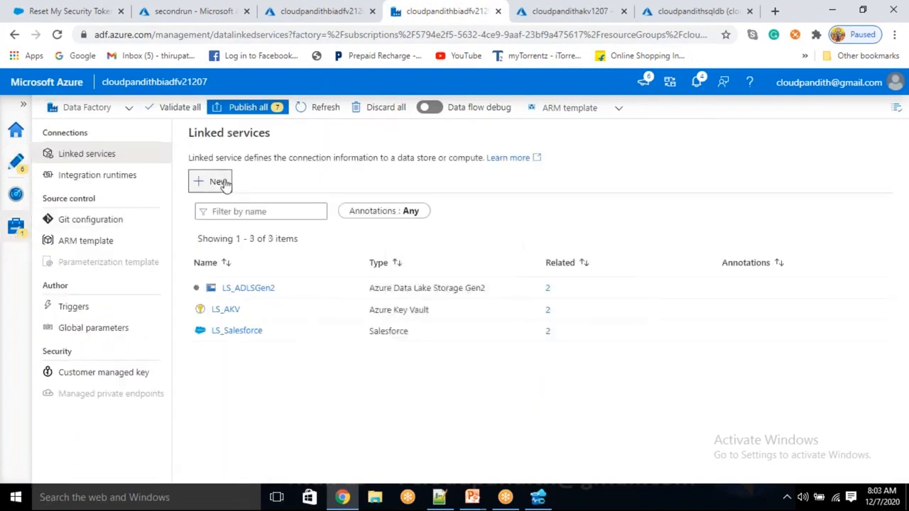
{"action": "left_click", "coordinate": [220, 183]}
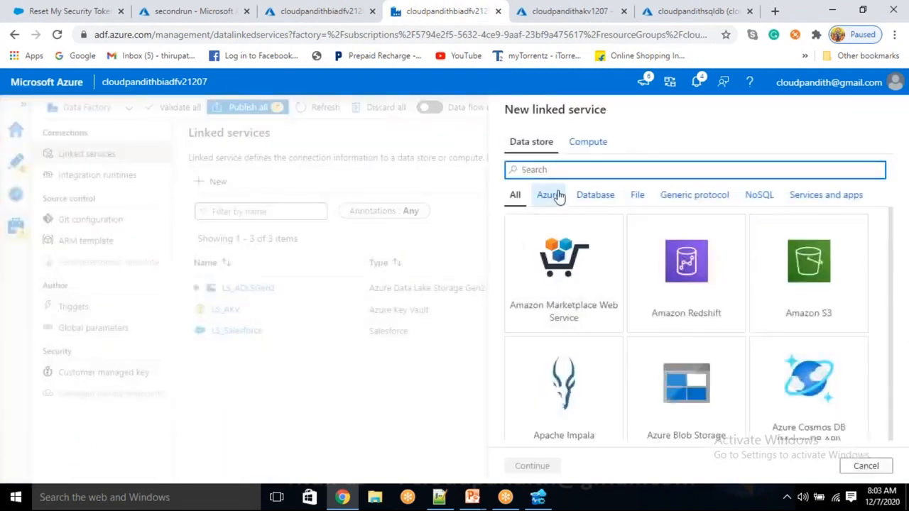
{"action": "type", "text": "sql db"}
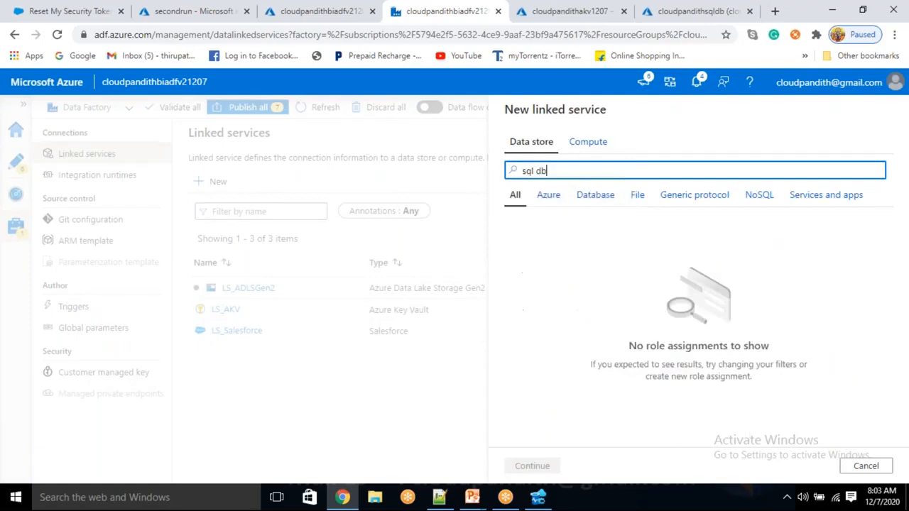
{"action": "key", "text": "BackSpace"}
{"action": "key", "text": "BackSpace"}
{"action": "key", "text": "BackSpace"}
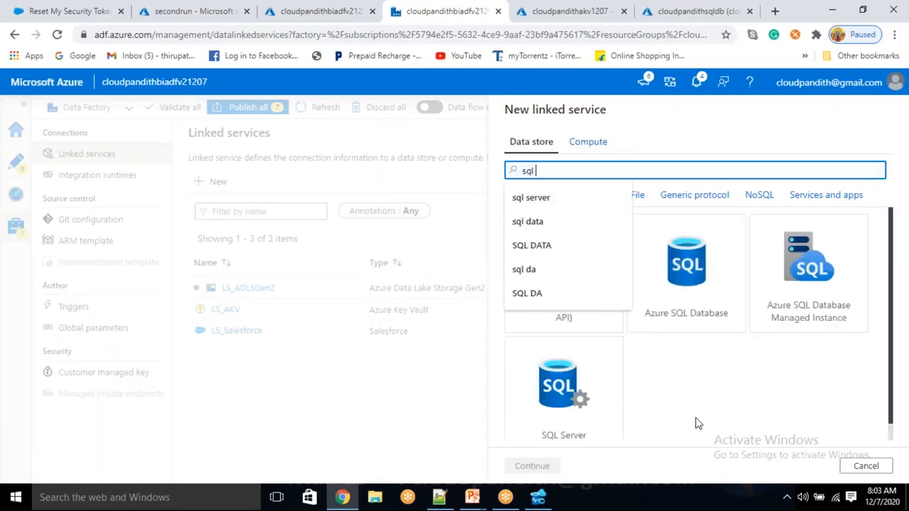
{"action": "left_click", "coordinate": [668, 280]}
{"action": "left_click", "coordinate": [548, 465]}
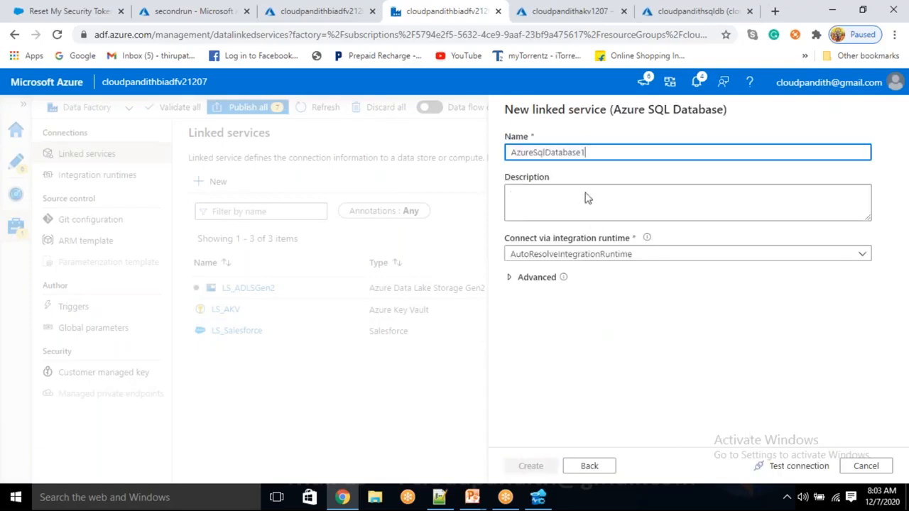
{"action": "key", "text": "BackSpace"}
{"action": "type", "text": "LS_ASDB"}
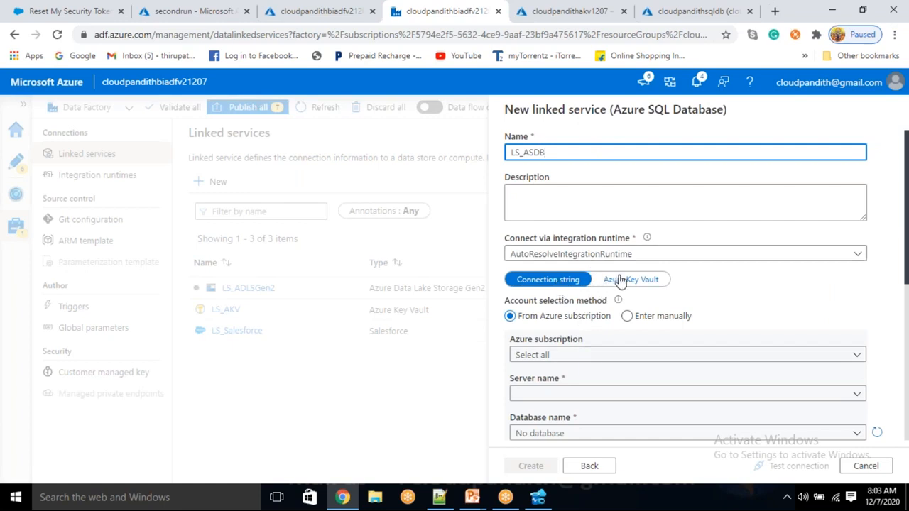
- Take its connection string from Key Vault LS_AKV, secret sqlconnectionstring
{"action": "left_click", "coordinate": [619, 280]}
{"action": "left_click", "coordinate": [604, 316]}
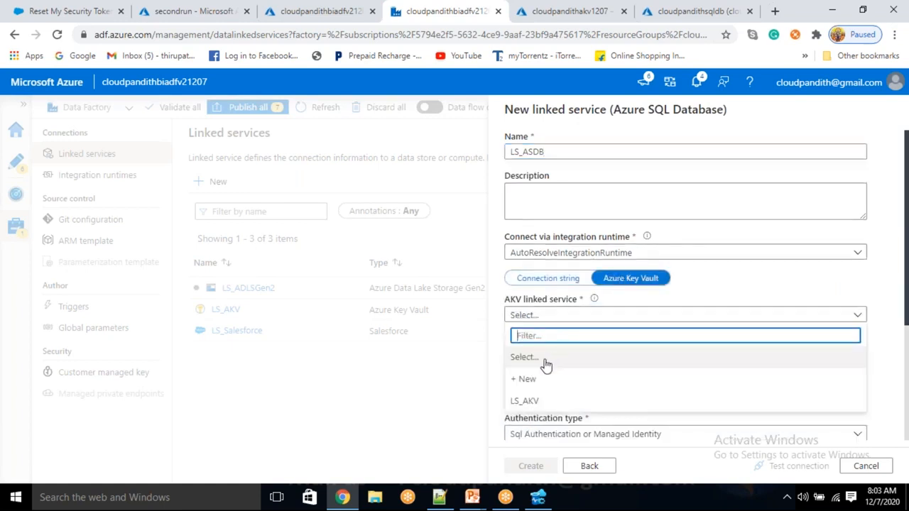
{"action": "left_click", "coordinate": [520, 402]}
{"action": "left_click", "coordinate": [535, 353]}
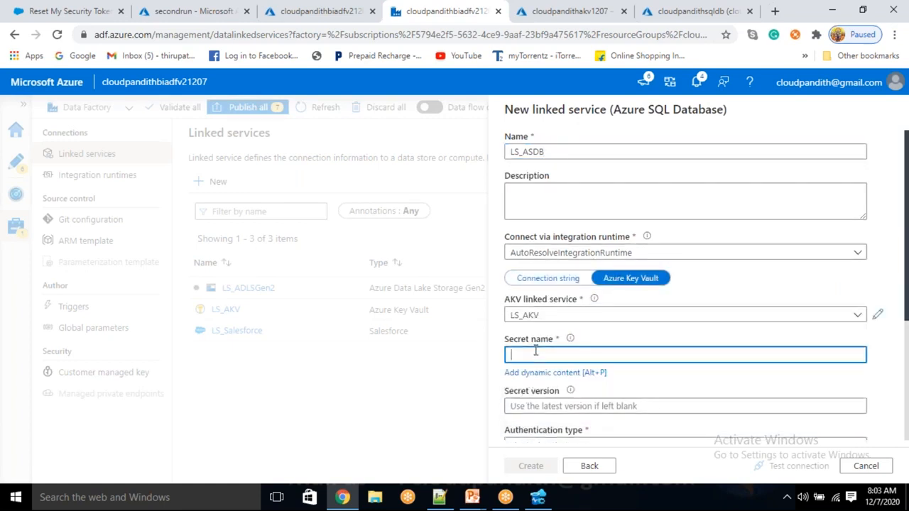
{"action": "key", "text": "ctrl+v"}
{"action": "key", "text": "ctrl+z"}
{"action": "type", "text": "SQLCON"}
{"action": "key", "text": "BackSpace"}
{"action": "key", "text": "BackSpace"}
{"action": "key", "text": "BackSpace"}
{"action": "key", "text": "BackSpace"}
{"action": "key", "text": "BackSpace"}
{"action": "key", "text": "BackSpace"}
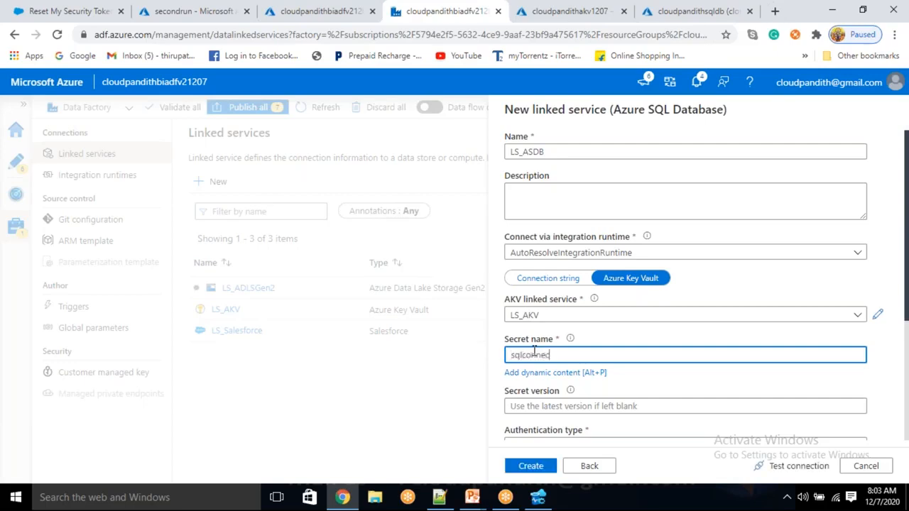
{"action": "type", "text": "sqlconnectionstring"}
- Test the connection and create the LS_ASDB linked service
{"action": "left_click", "coordinate": [794, 465]}
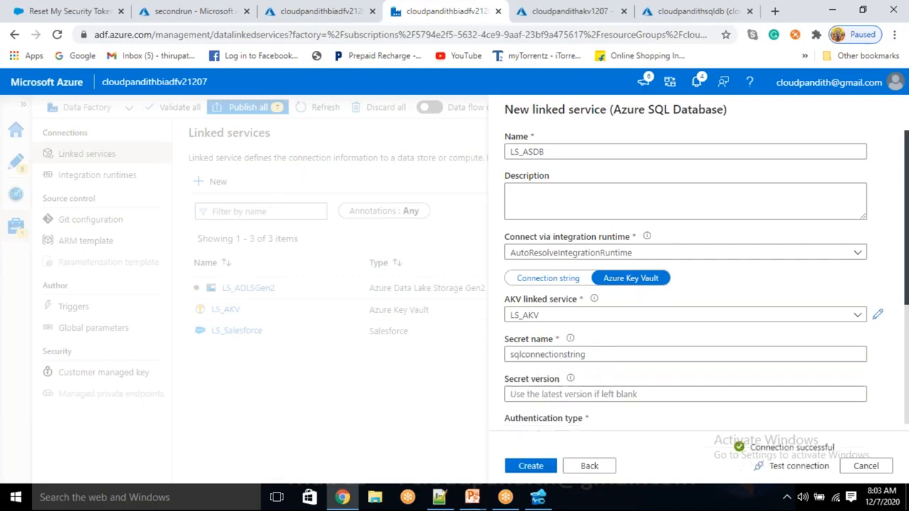
{"action": "scroll", "coordinate": [675, 404], "scroll_direction": "down", "scroll_amount": 1}
{"action": "left_click", "coordinate": [531, 469]}
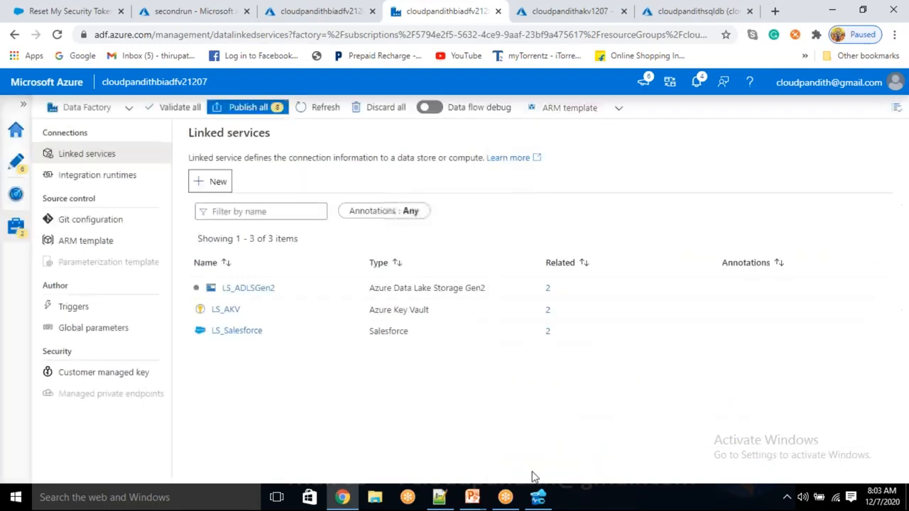
{"action": "left_click", "coordinate": [16, 162]}
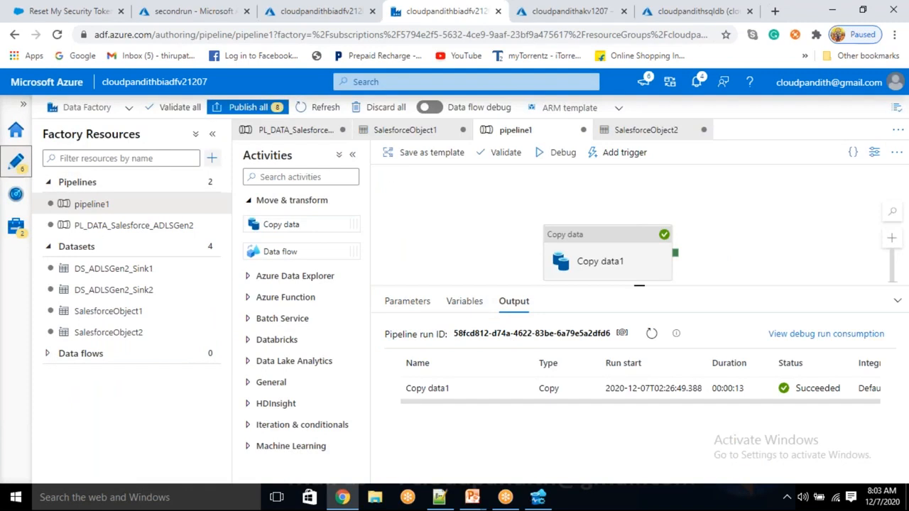
- Create a new empty pipeline and filter the activities list to Lookup
{"action": "left_click", "coordinate": [211, 158]}
{"action": "left_click", "coordinate": [241, 178]}
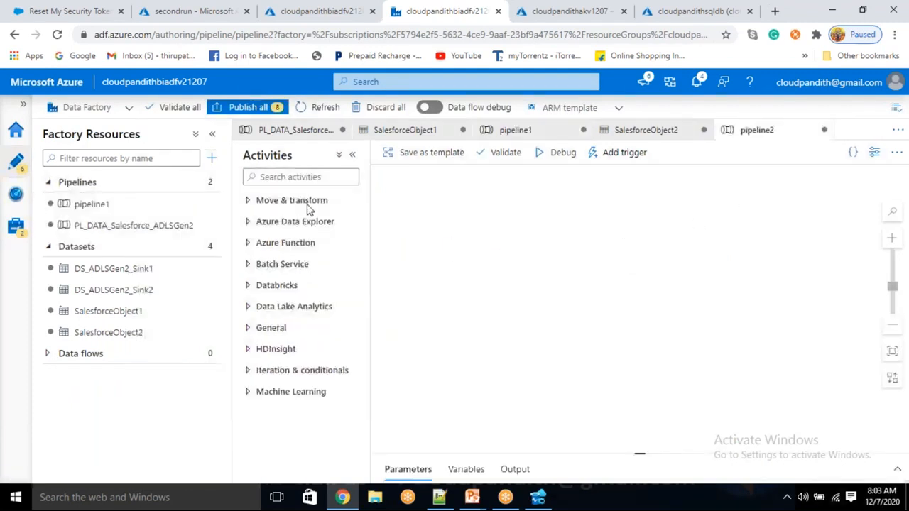
{"action": "left_click", "coordinate": [291, 177]}
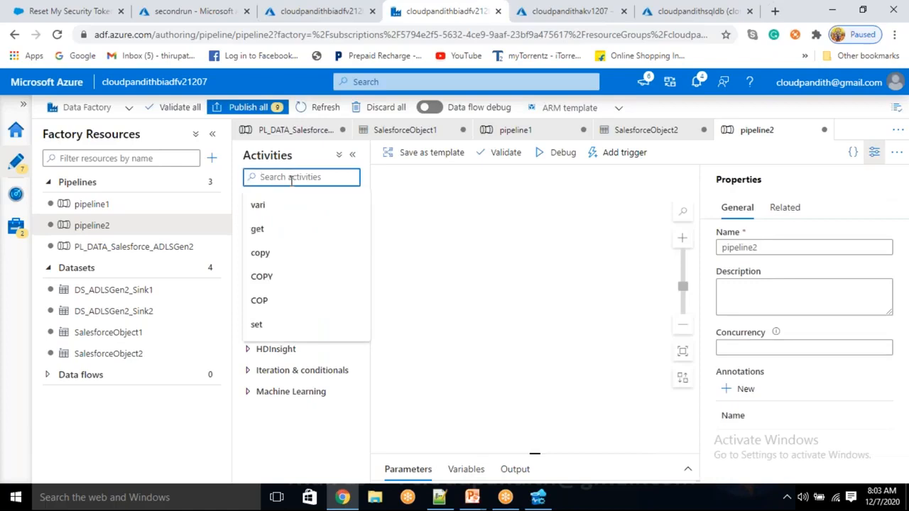
{"action": "type", "text": "lookup"}
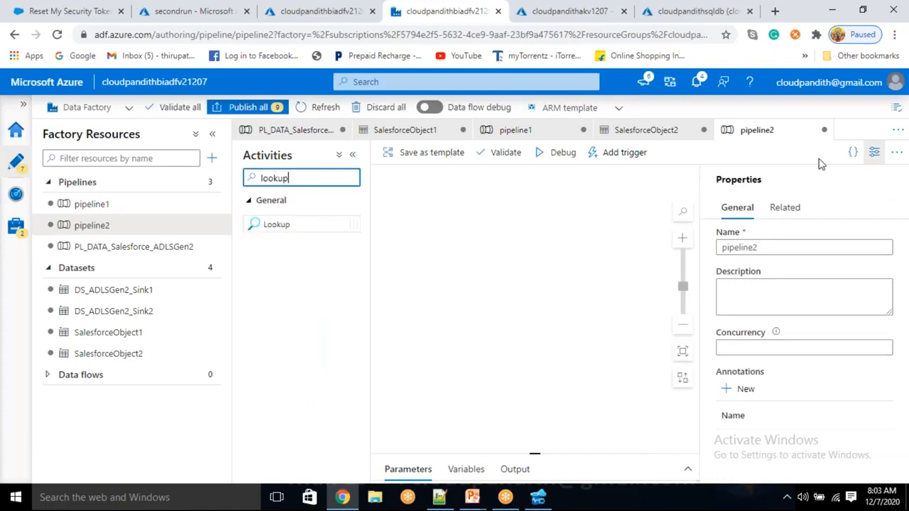
{"action": "left_click", "coordinate": [628, 287]}
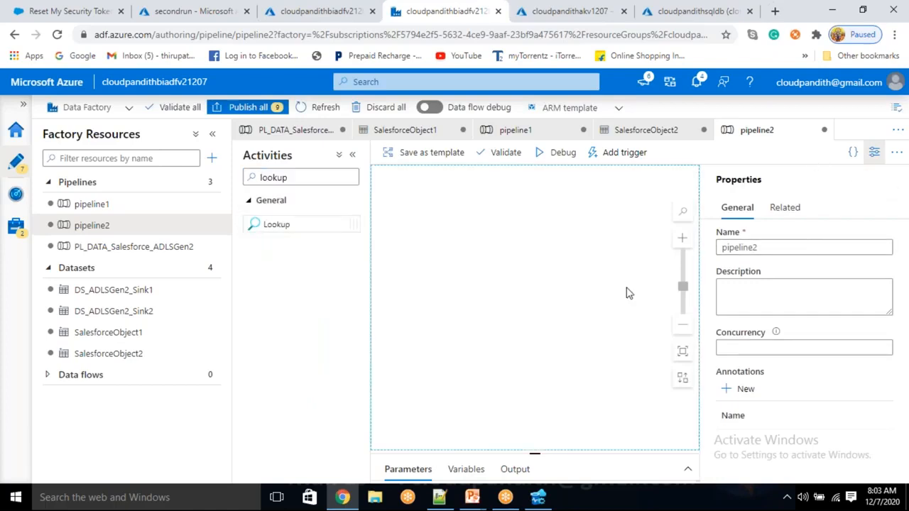
- Name the pipeline PL_DATA_MultiTable_salesforce_adlsgen2 and place Lookup1 on its canvas
{"action": "double_click", "coordinate": [775, 248]}
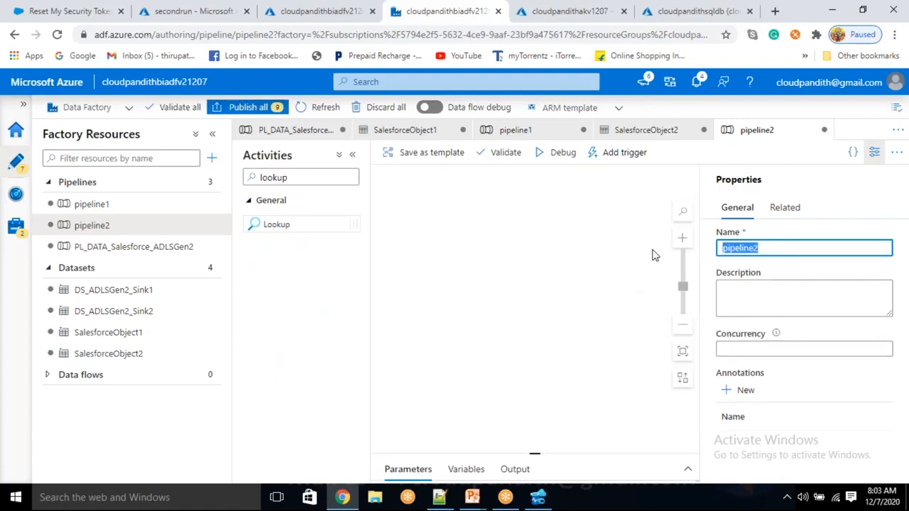
{"action": "type", "text": "PL"}
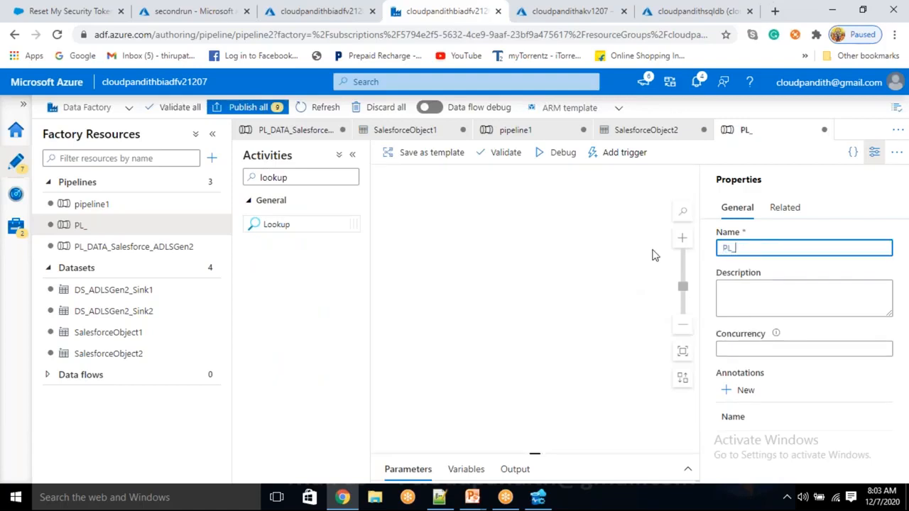
{"action": "type", "text": "_DATA_MU"}
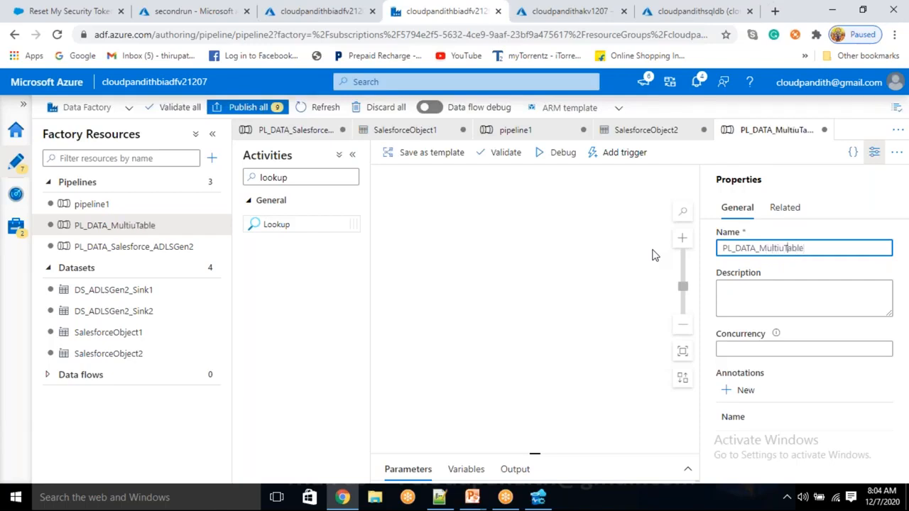
{"action": "key", "text": "BackSpace"}
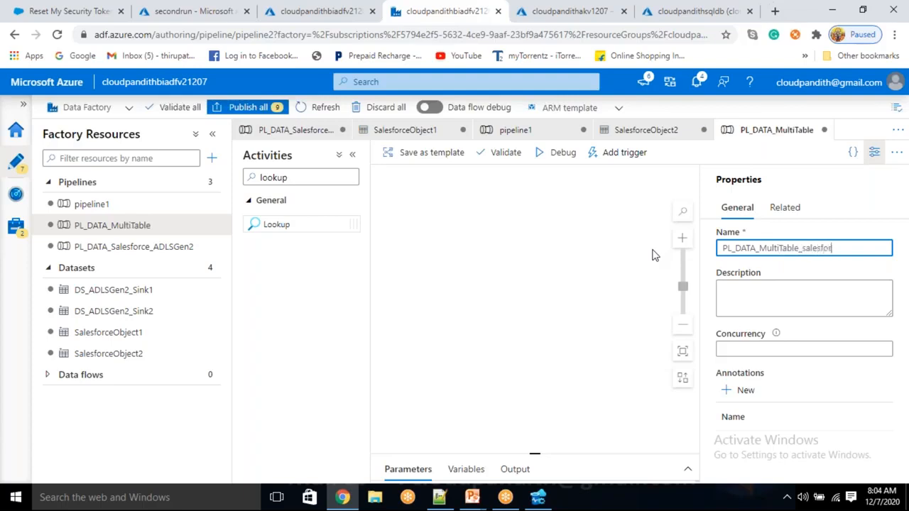
{"action": "type", "text": "_salesforce_adlsgen2"}
{"action": "left_click", "coordinate": [874, 152]}
{"action": "left_click_drag", "start_coordinate": [294, 231], "coordinate": [515, 249]}
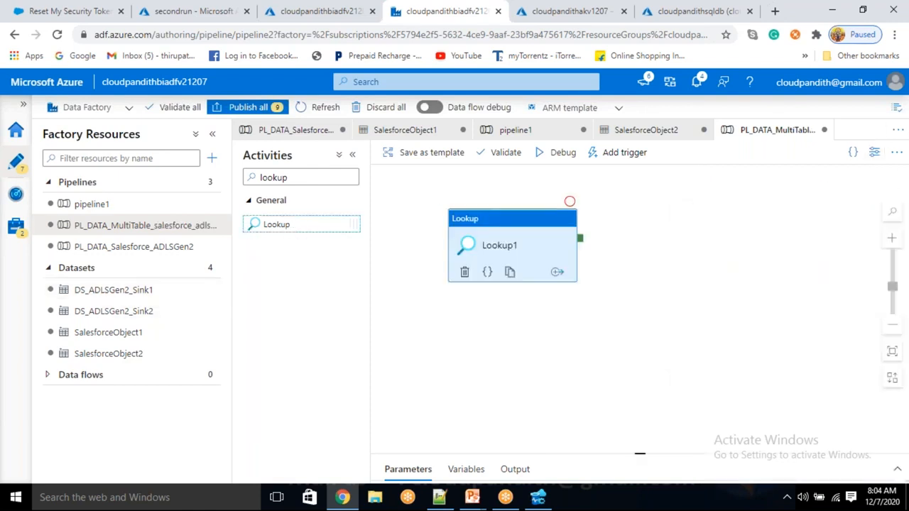
- In Lookup1's settings, clear First row only so all rows are returned
{"action": "left_click", "coordinate": [451, 303]}
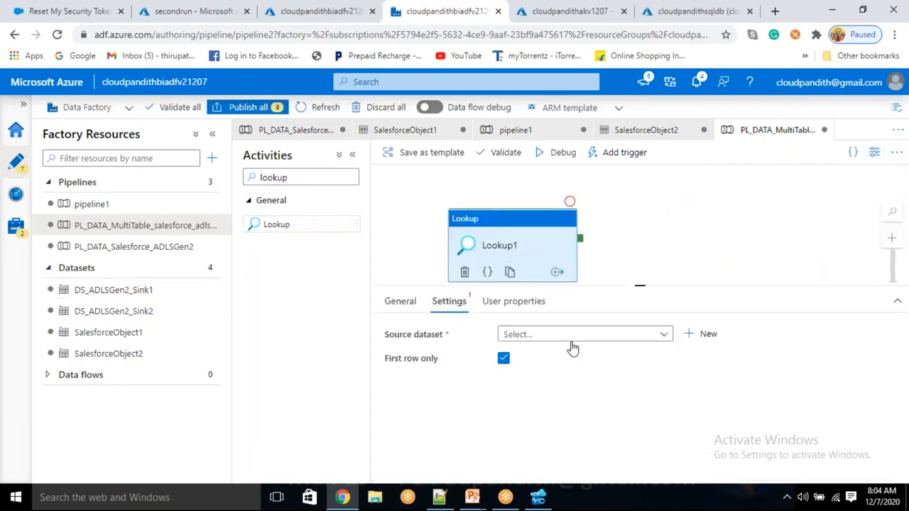
{"action": "left_click", "coordinate": [668, 335]}
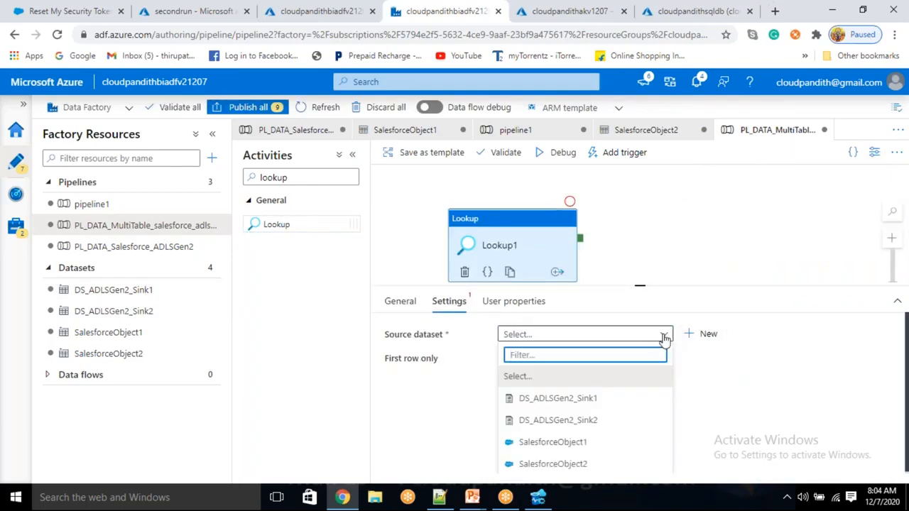
{"action": "left_click", "coordinate": [688, 390]}
{"action": "left_click", "coordinate": [503, 358]}
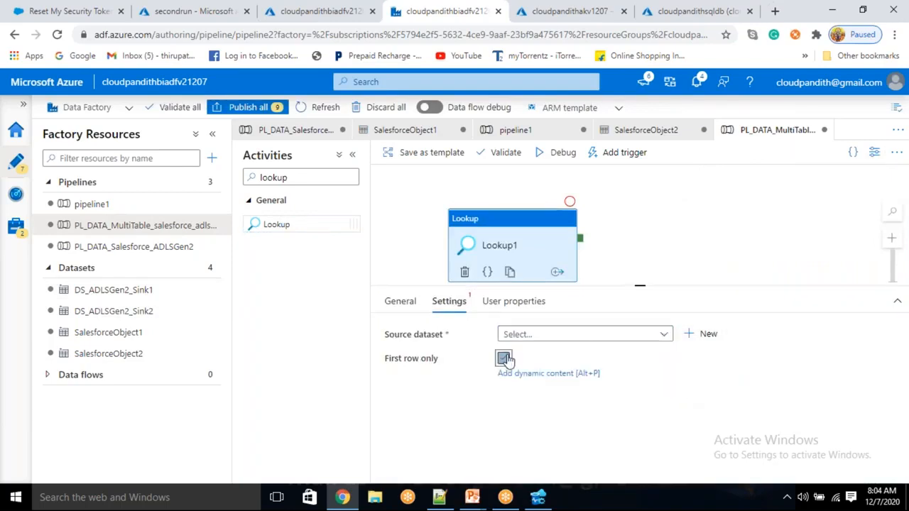
- Create Azure SQL Database dataset DS_ASDB on linked service LS_ASDB as the source
{"action": "left_click", "coordinate": [702, 334]}
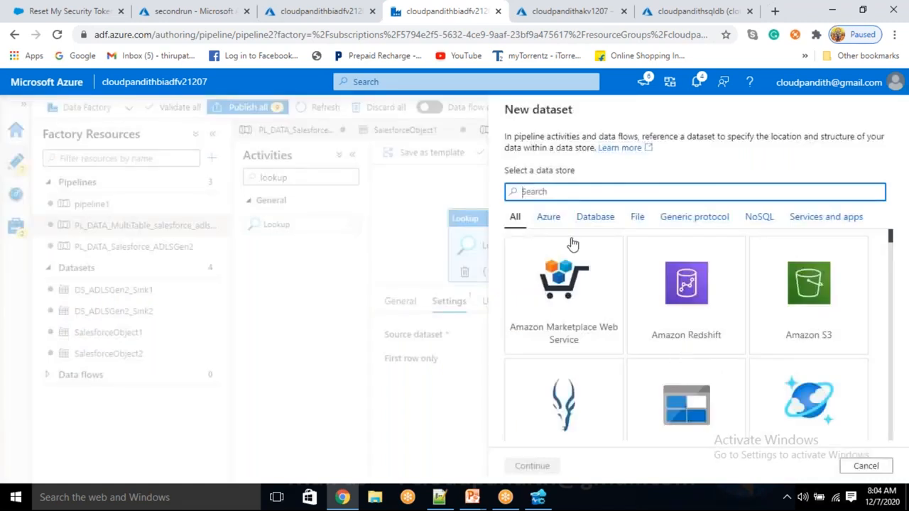
{"action": "type", "text": "data"}
{"action": "key", "text": "ctrl+a"}
{"action": "type", "text": "sql d"}
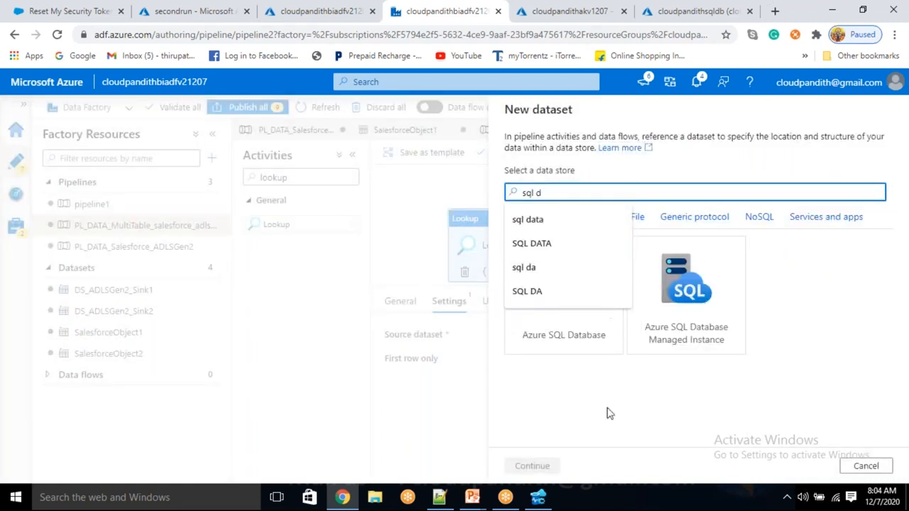
{"action": "left_click", "coordinate": [572, 305]}
{"action": "left_click", "coordinate": [546, 465]}
{"action": "left_click", "coordinate": [583, 150]}
{"action": "key", "text": "ctrl+a"}
{"action": "key", "text": "BackSpace"}
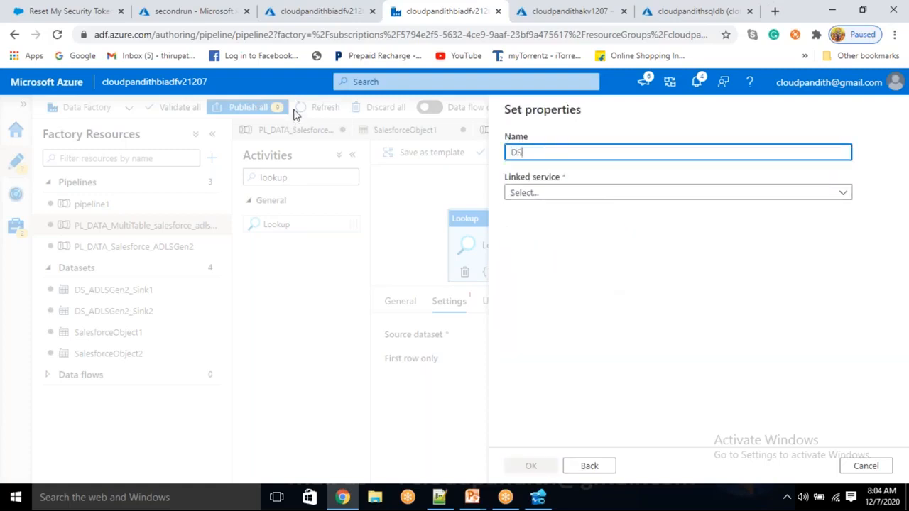
{"action": "left_click", "coordinate": [562, 193]}
{"action": "left_click", "coordinate": [539, 284]}
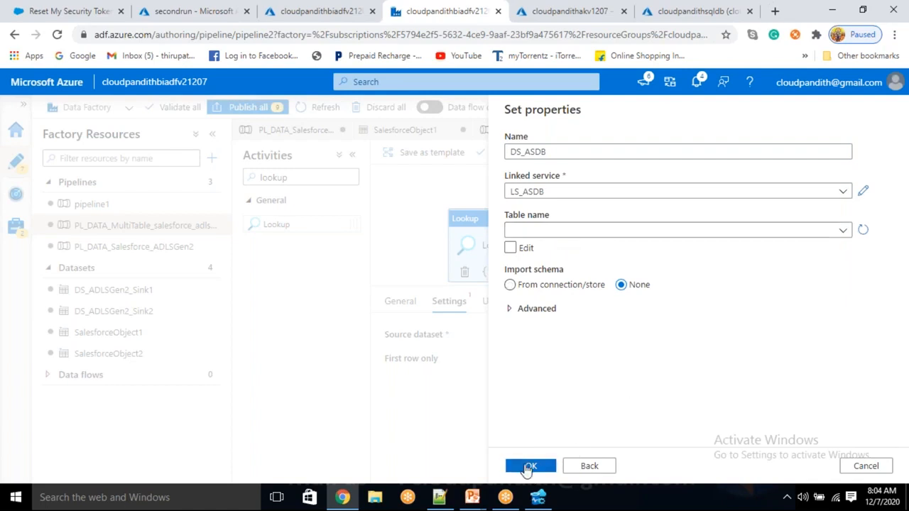
{"action": "left_click", "coordinate": [529, 467]}
- Use query SELECT * FROM METADATA WHERE ISACTIVE=0 and preview its three rows
{"action": "left_click", "coordinate": [548, 359]}
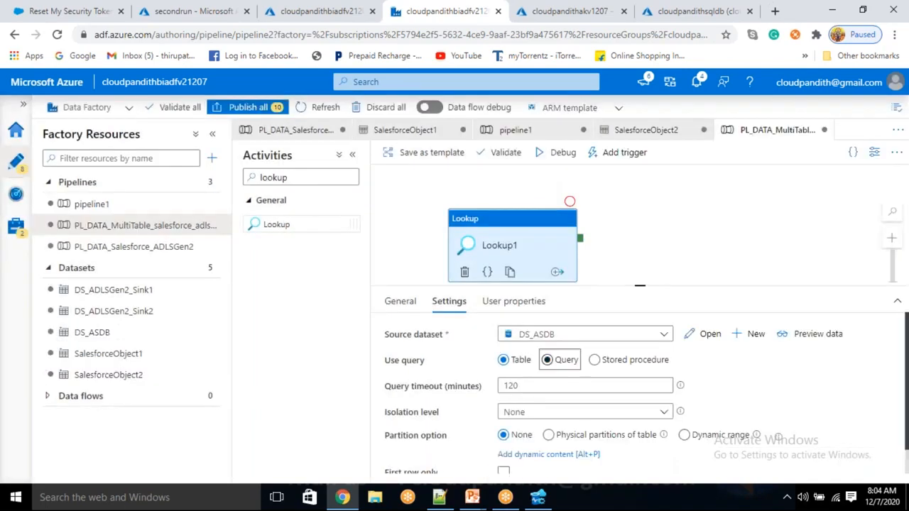
{"action": "left_click", "coordinate": [533, 394]}
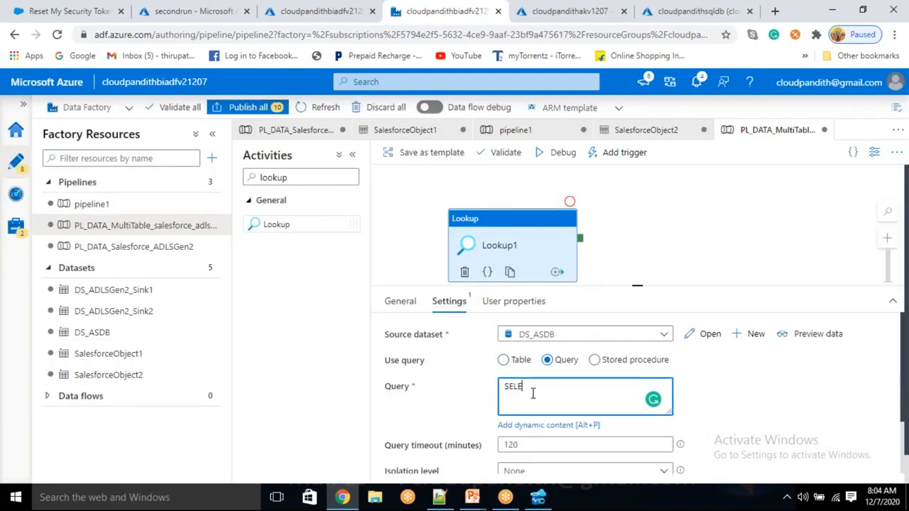
{"action": "type", "text": "SELECT * FROM METADATA WHERE "}
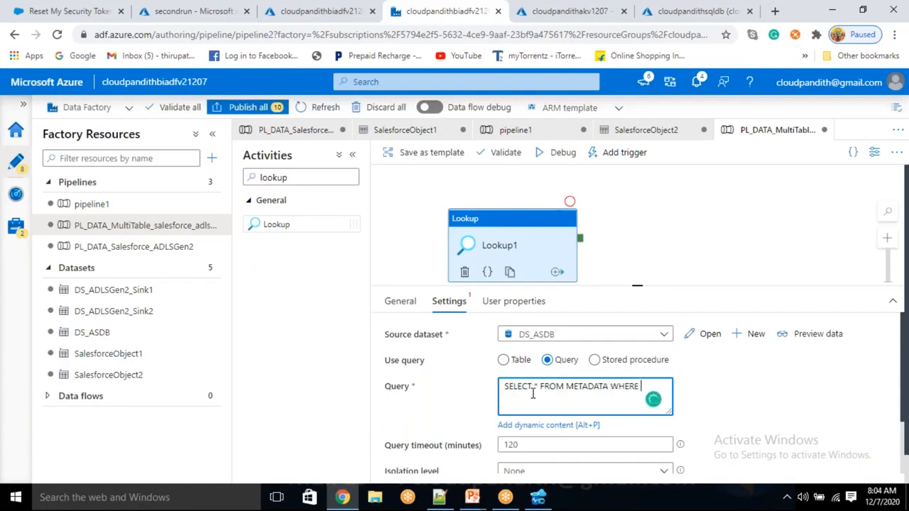
{"action": "type", "text": "ISACTIVE=0"}
{"action": "left_click", "coordinate": [789, 336]}
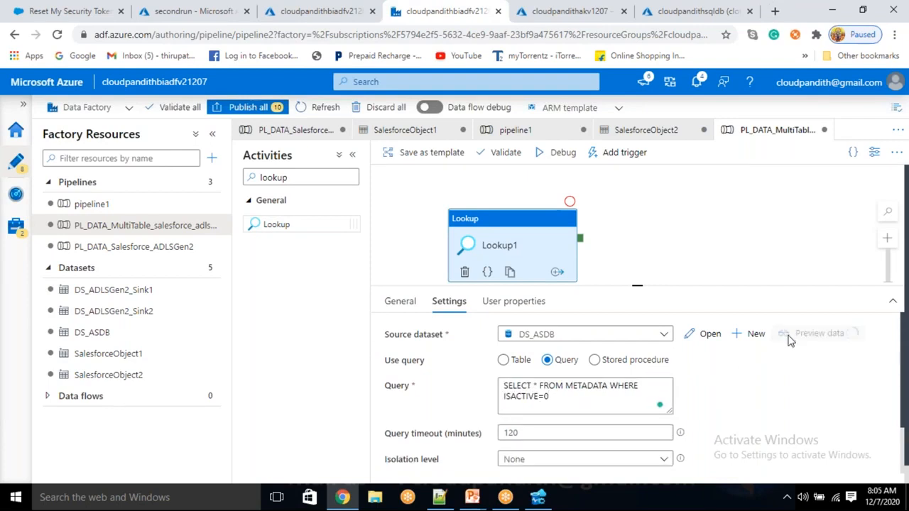
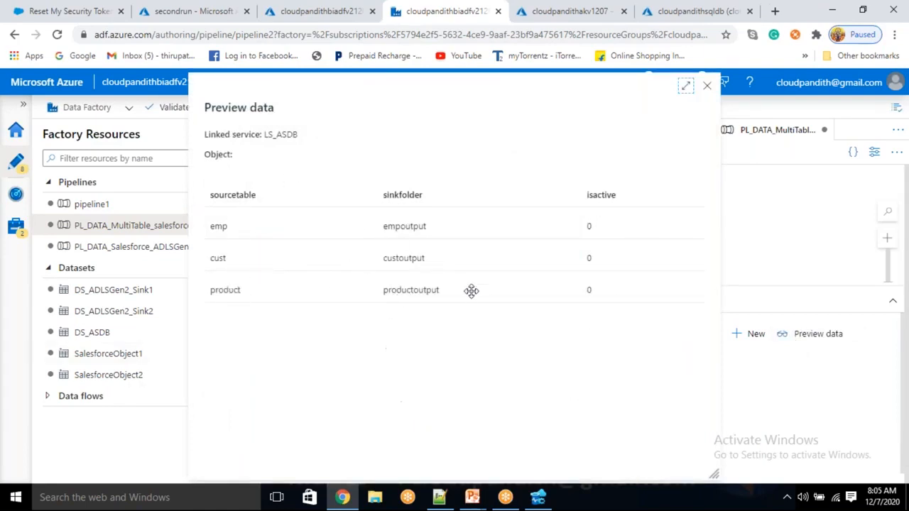
- Close the data preview and debug the pipeline until Lookup1 succeeds
{"action": "left_click", "coordinate": [707, 86]}
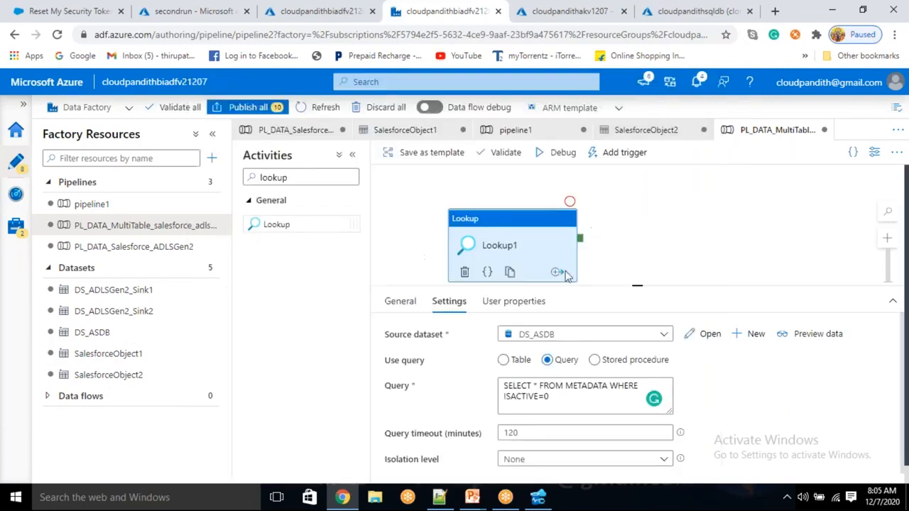
{"action": "left_click", "coordinate": [557, 152]}
{"action": "left_click_drag", "start_coordinate": [510, 234], "coordinate": [508, 224]}
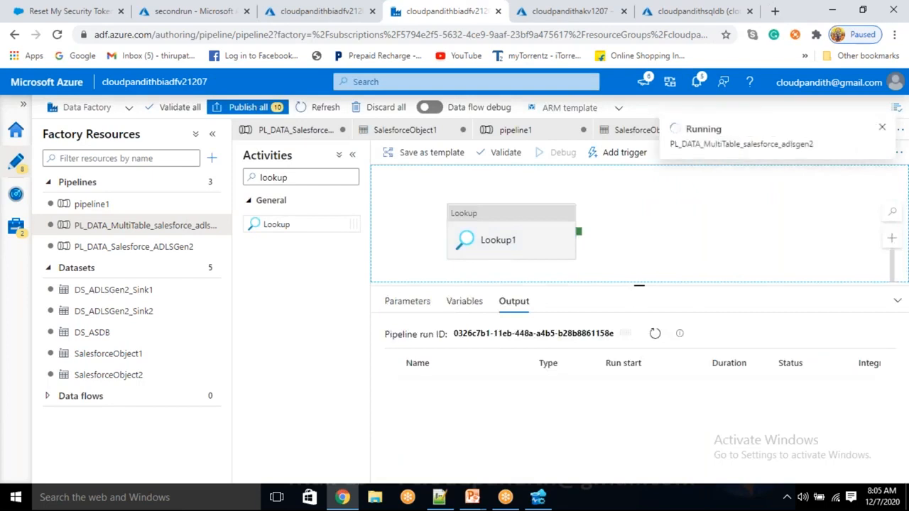
{"action": "left_click", "coordinate": [655, 335]}
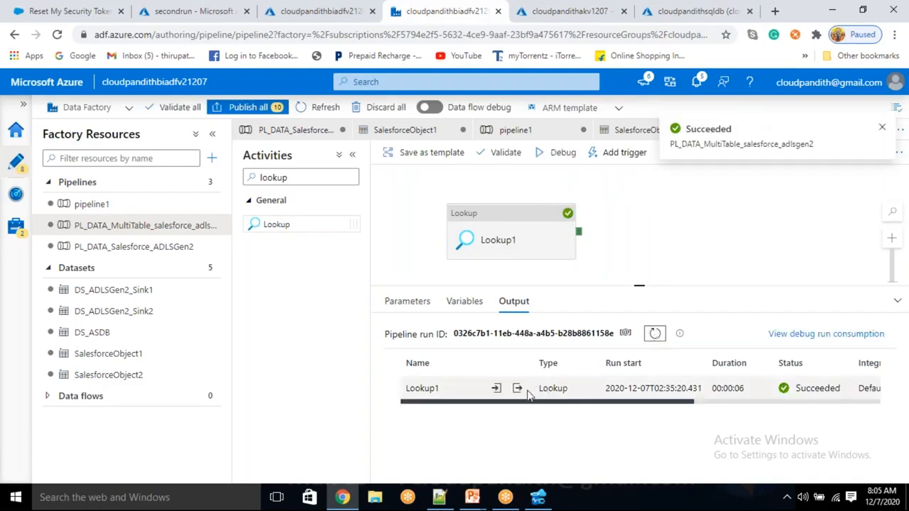
- Copy Lookup1's JSON output of emp, cust and product rows into a Notepad++ tab
{"action": "left_click", "coordinate": [518, 389]}
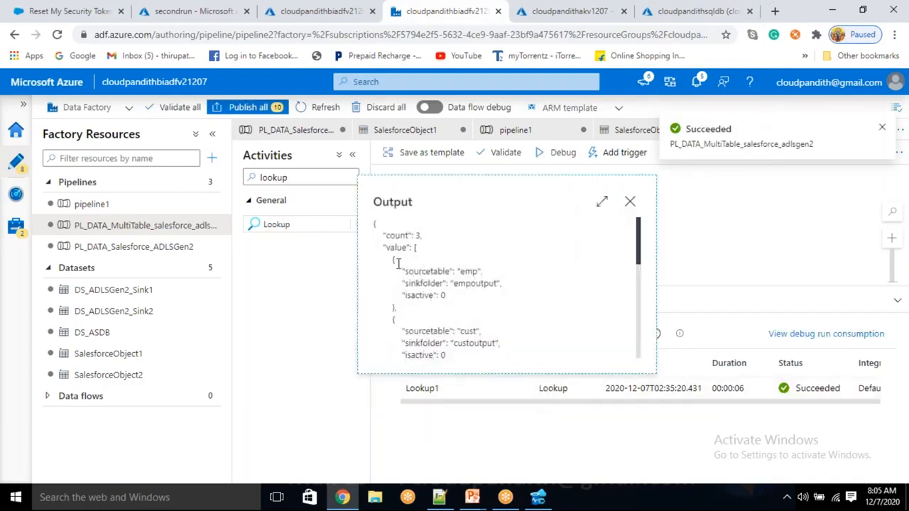
{"action": "left_click_drag", "start_coordinate": [394, 263], "coordinate": [420, 310]}
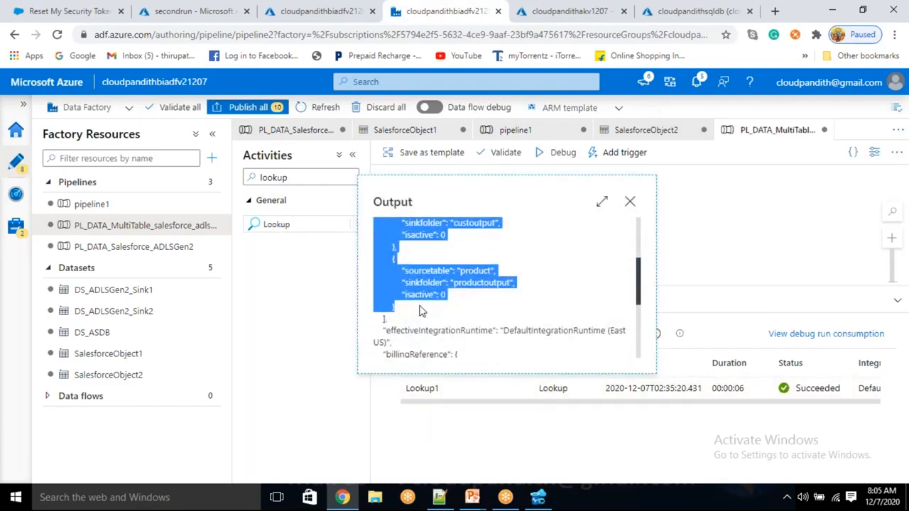
{"action": "left_click", "coordinate": [439, 497]}
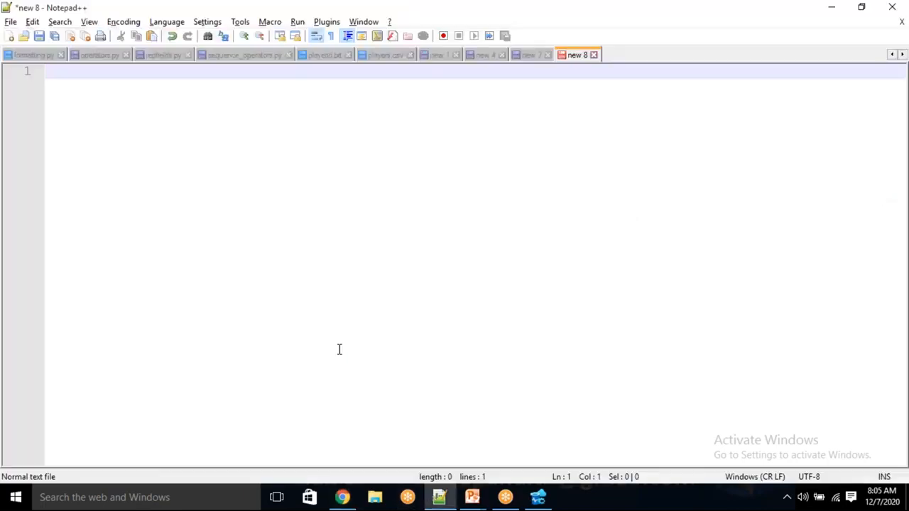
{"action": "key", "text": "ctrl+v"}
{"action": "key", "text": "Return"}
{"action": "key", "text": "Return"}
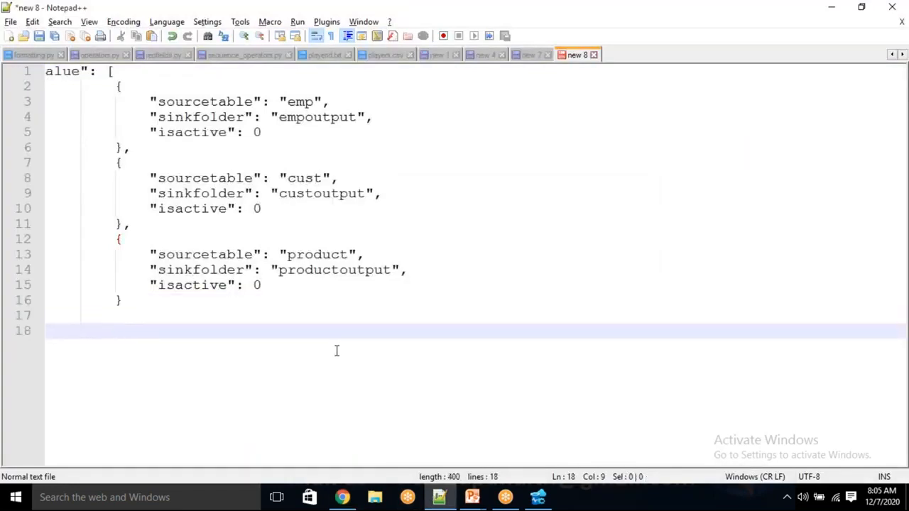
{"action": "key", "text": "alt+Tab"}
{"action": "left_click", "coordinate": [629, 203]}
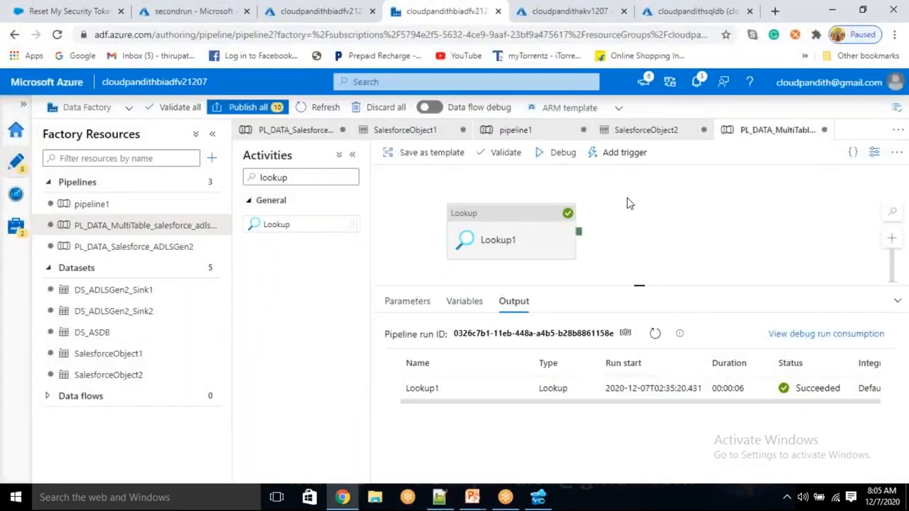
- Add a ForEach1 activity that runs after Lookup1 succeeds
{"action": "double_click", "coordinate": [274, 178]}
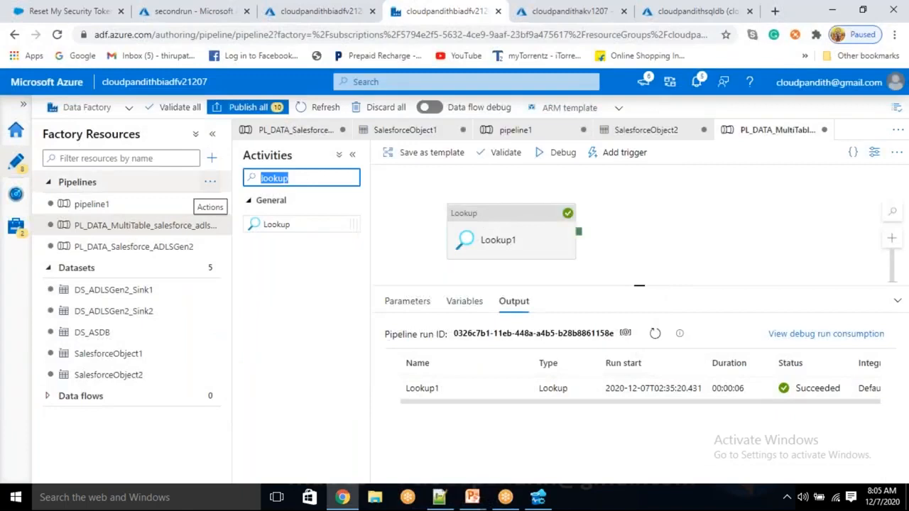
{"action": "type", "text": "FOREA"}
{"action": "left_click", "coordinate": [280, 205]}
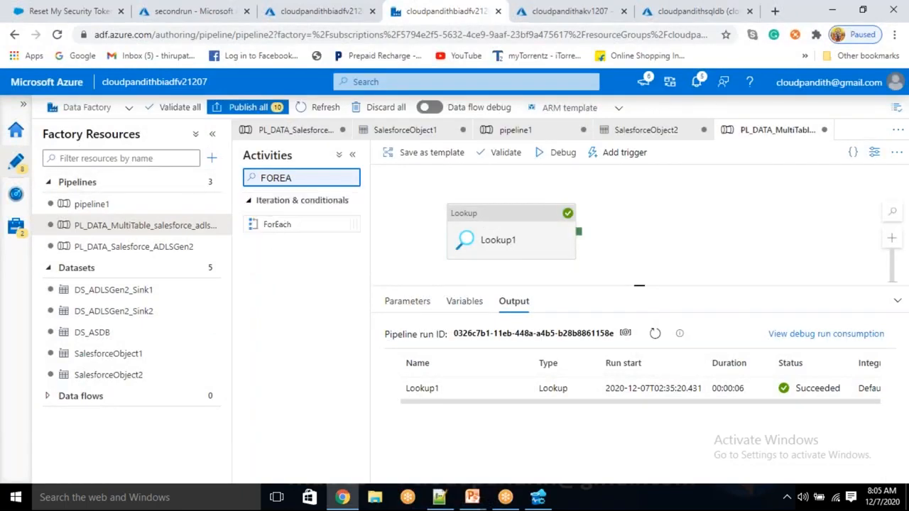
{"action": "left_click_drag", "start_coordinate": [275, 224], "coordinate": [652, 216]}
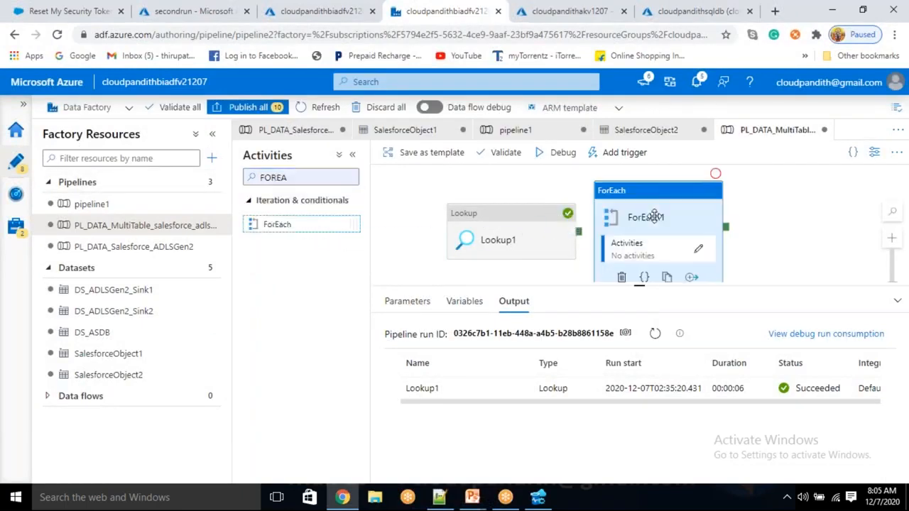
{"action": "left_click_drag", "start_coordinate": [579, 232], "coordinate": [650, 213]}
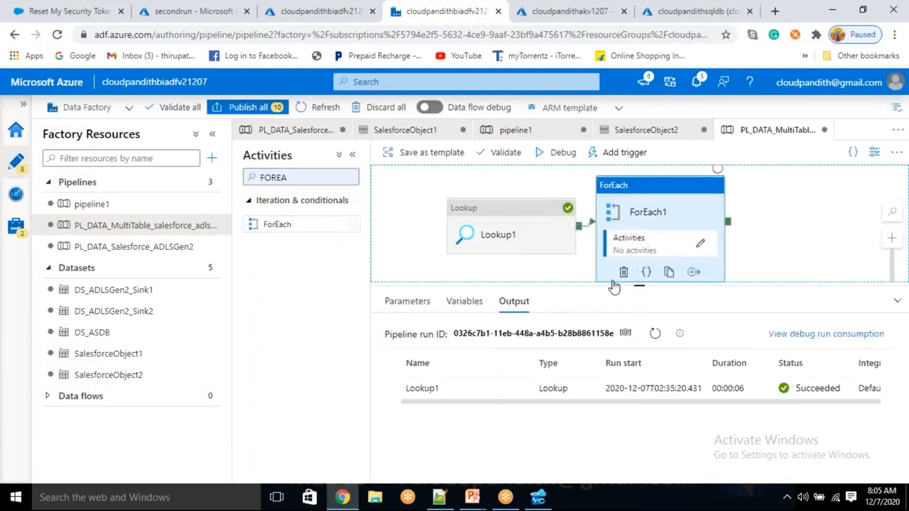
{"action": "left_click", "coordinate": [450, 302]}
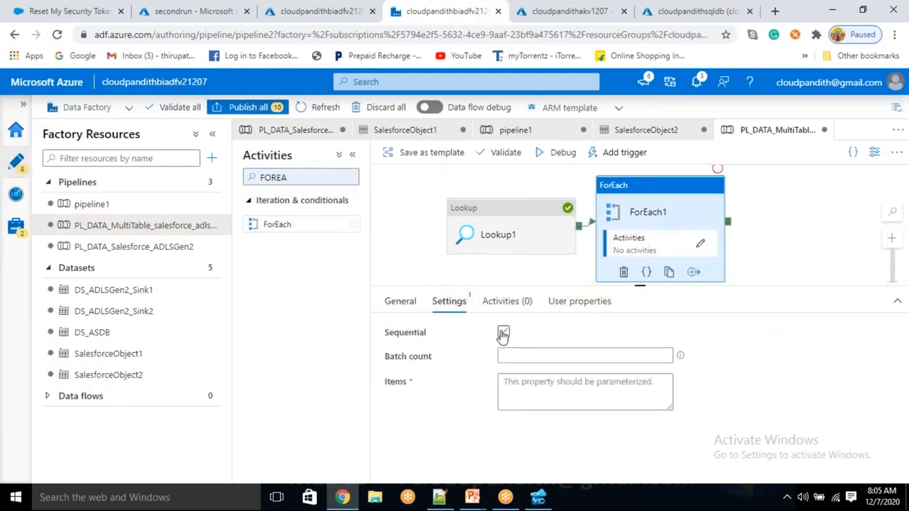
{"action": "left_click", "coordinate": [503, 334]}
{"action": "left_click", "coordinate": [531, 371]}
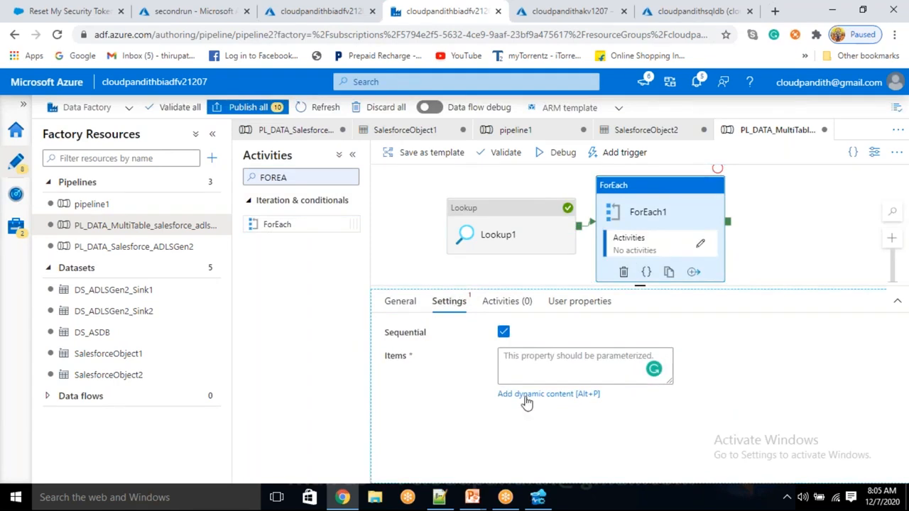
{"action": "left_click", "coordinate": [526, 394]}
{"action": "scroll", "coordinate": [568, 390], "scroll_direction": "down", "scroll_amount": 10}
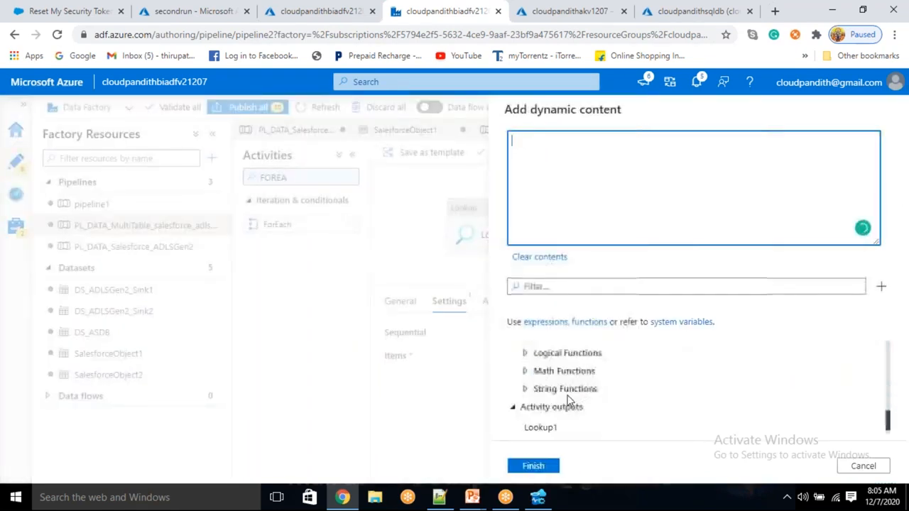
{"action": "left_click", "coordinate": [553, 429]}
{"action": "type", "text": ".VALU"}
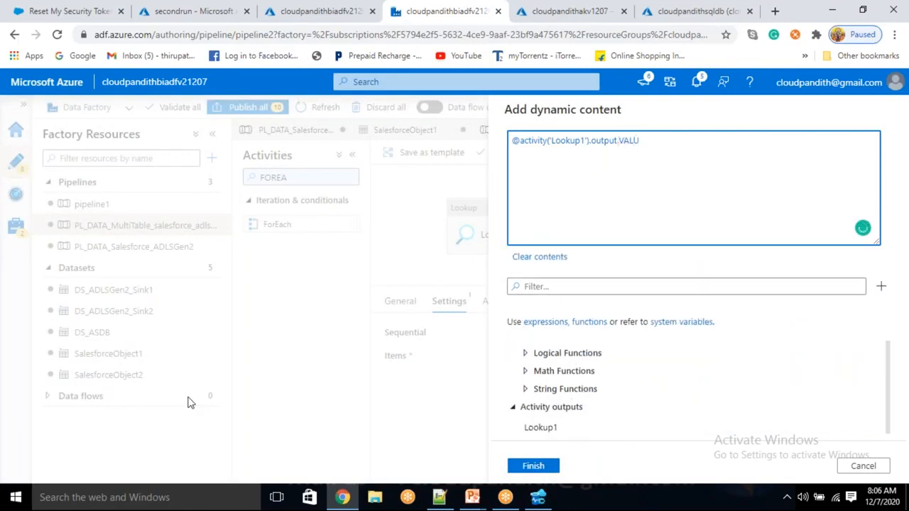
{"action": "type", "text": "E"}
{"action": "left_click", "coordinate": [537, 467]}
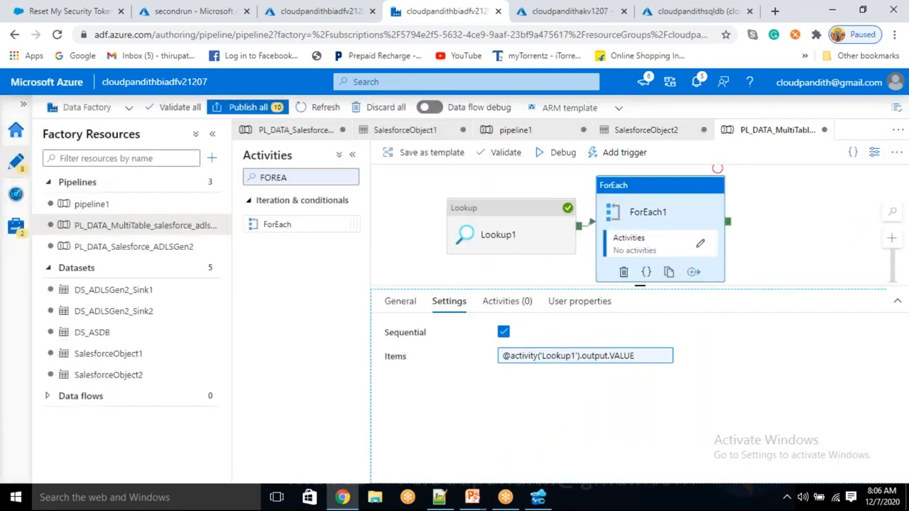
{"action": "left_click", "coordinate": [701, 246]}
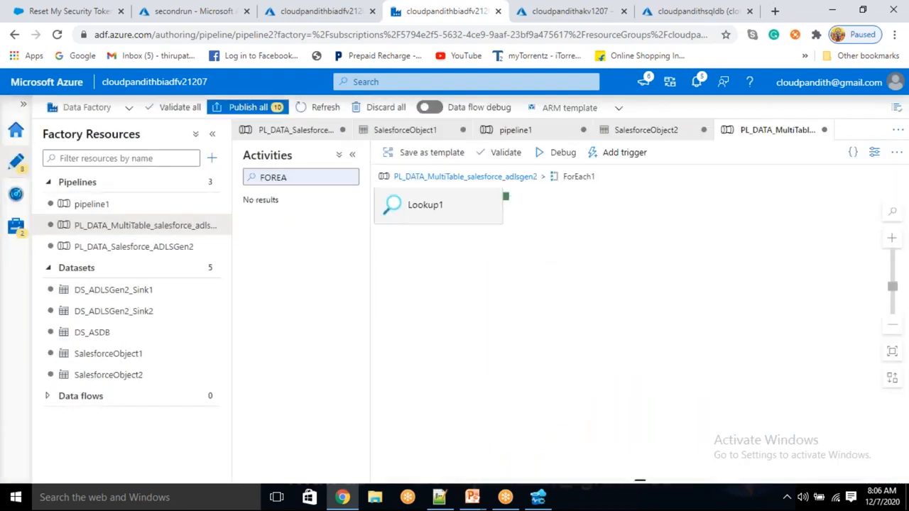
- Add a Copy data activity inside ForEach1
{"action": "double_click", "coordinate": [313, 179]}
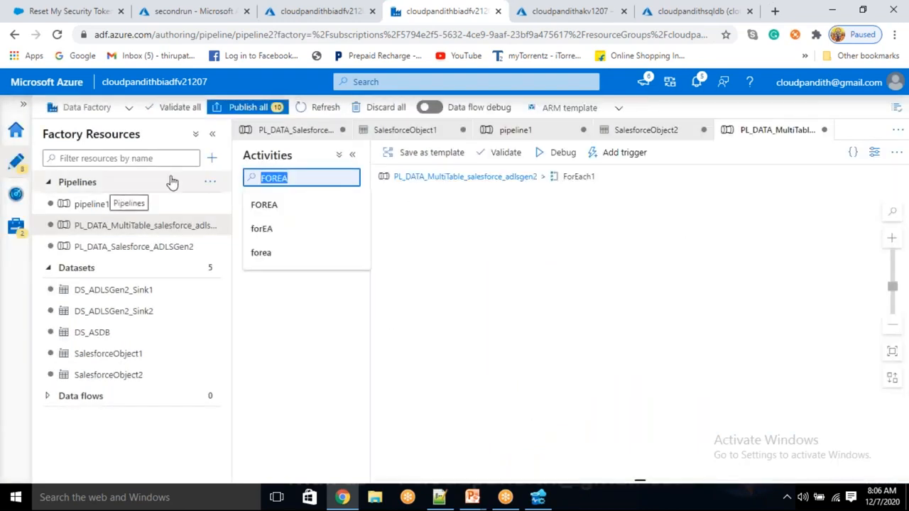
{"action": "type", "text": "copy"}
{"action": "left_click", "coordinate": [264, 207]}
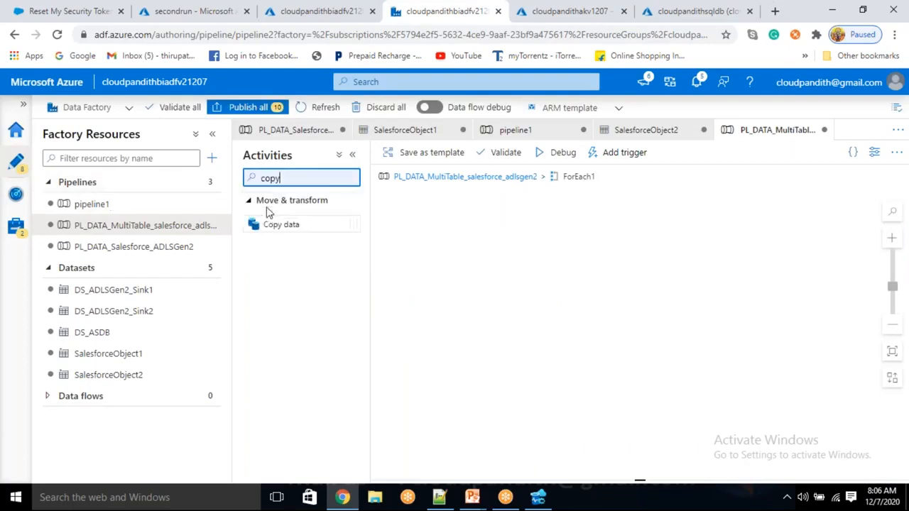
{"action": "left_click_drag", "start_coordinate": [293, 226], "coordinate": [572, 241]}
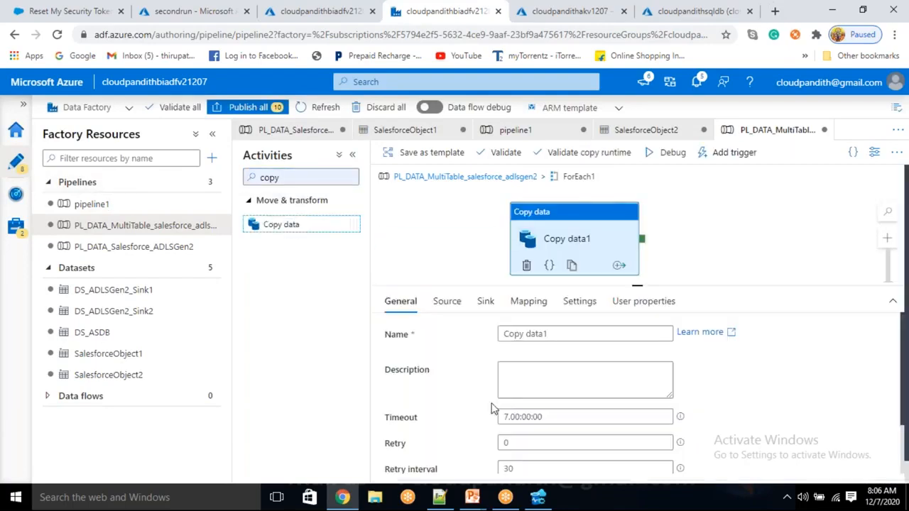
- Create a new Salesforce dataset as Copy data1's source
{"action": "left_click", "coordinate": [449, 304]}
{"action": "left_click", "coordinate": [707, 331]}
{"action": "type", "text": "SALES"}
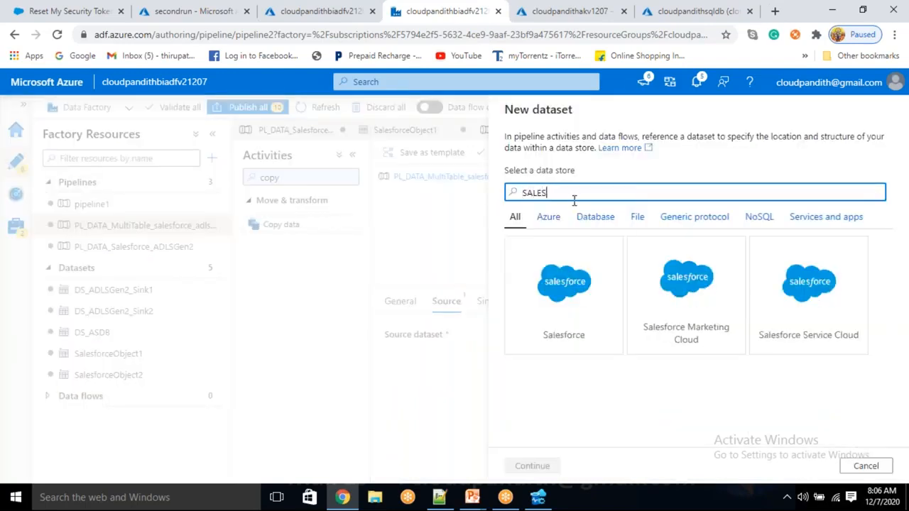
{"action": "left_click", "coordinate": [542, 323]}
{"action": "left_click", "coordinate": [533, 466]}
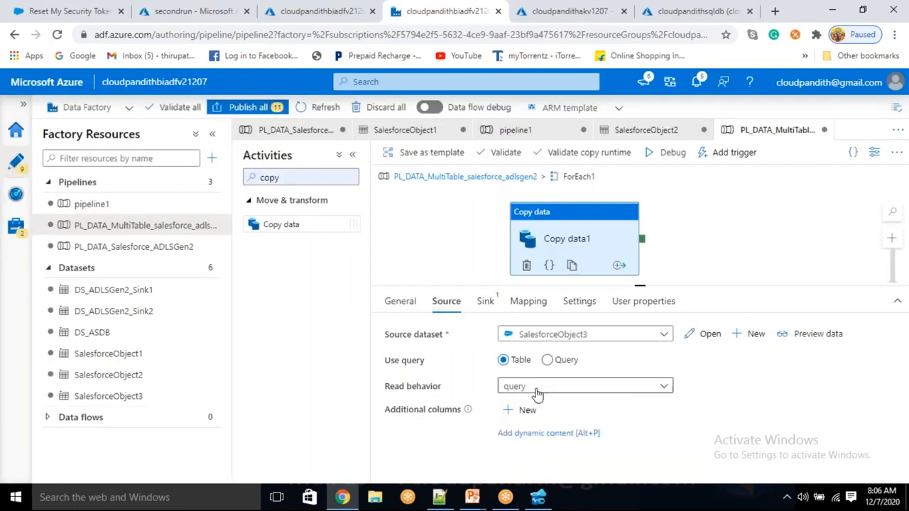
- Link SalesforceObject3 to LS_Salesforce and add a sourcetable dataset parameter
{"action": "left_click", "coordinate": [704, 339]}
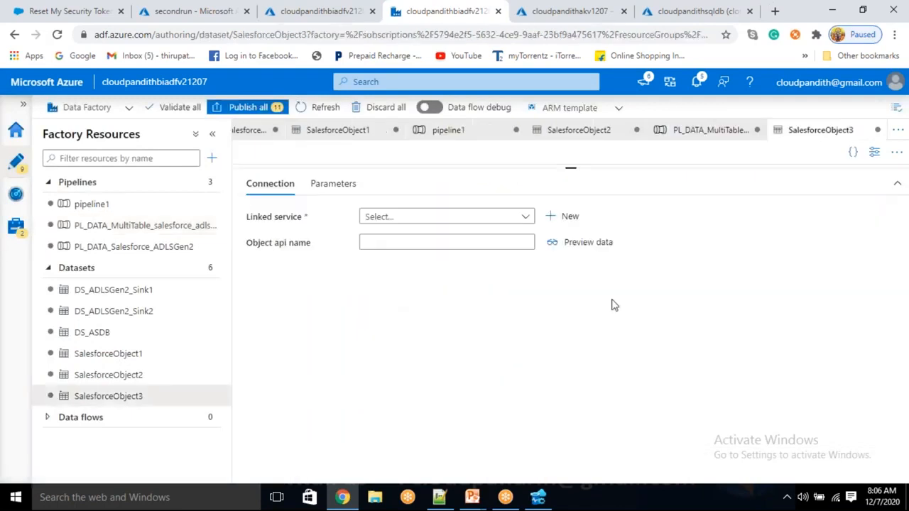
{"action": "left_click", "coordinate": [417, 221]}
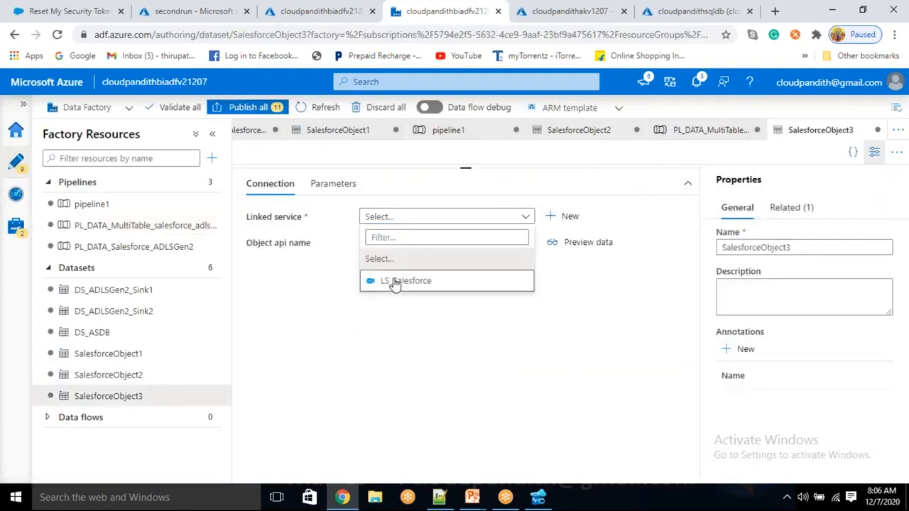
{"action": "left_click", "coordinate": [394, 281]}
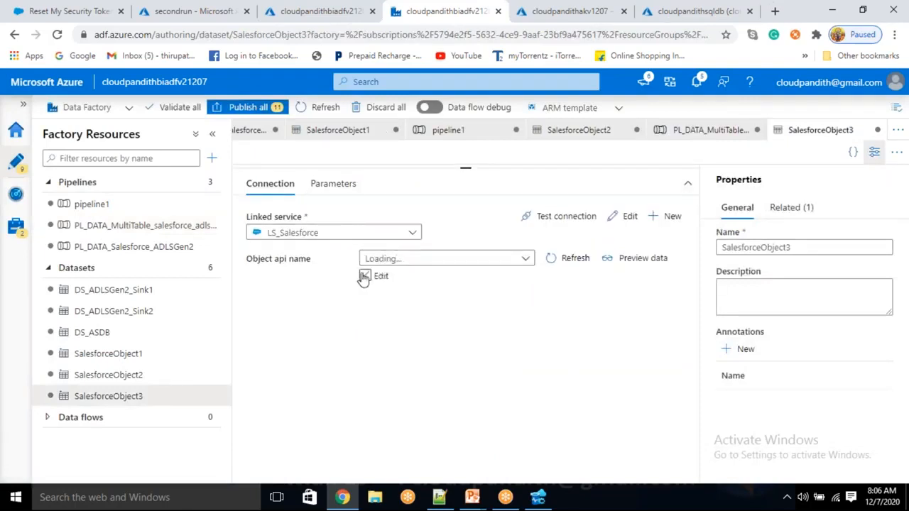
{"action": "left_click", "coordinate": [364, 277]}
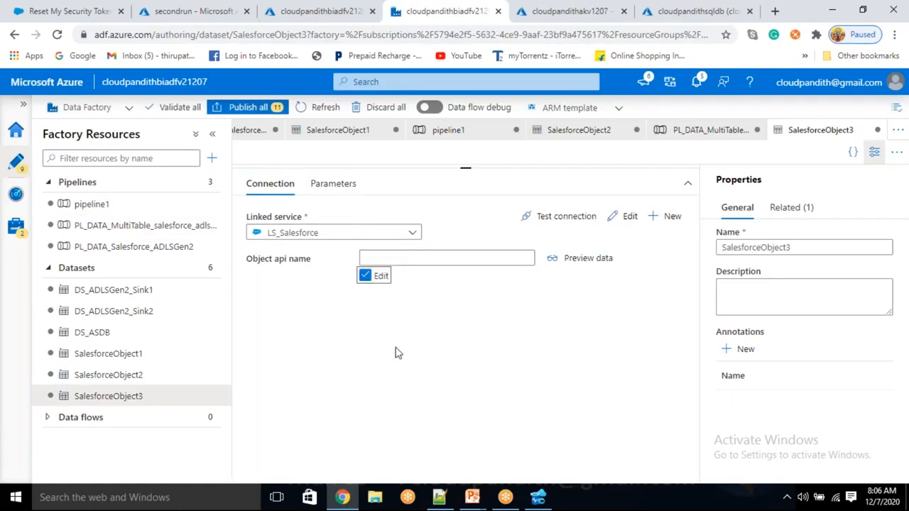
{"action": "left_click", "coordinate": [365, 277]}
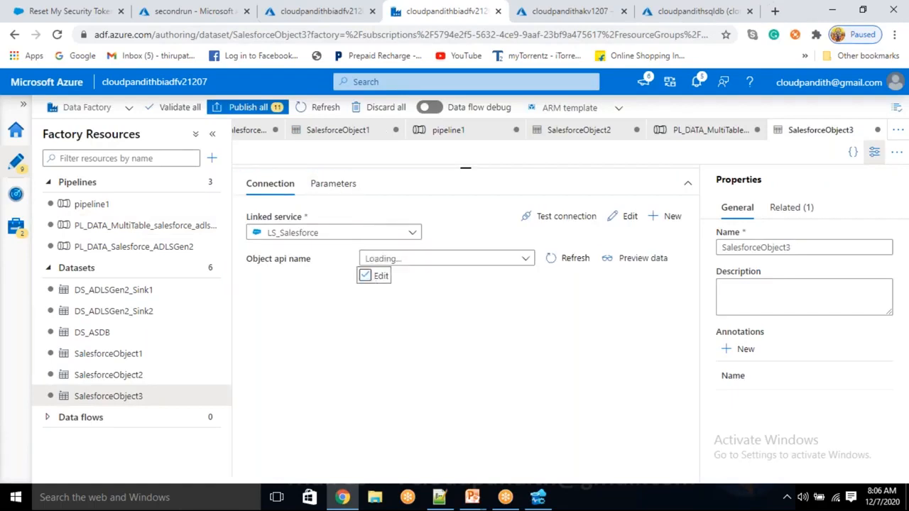
{"action": "left_click", "coordinate": [331, 183]}
{"action": "left_click", "coordinate": [275, 215]}
{"action": "left_click", "coordinate": [305, 267]}
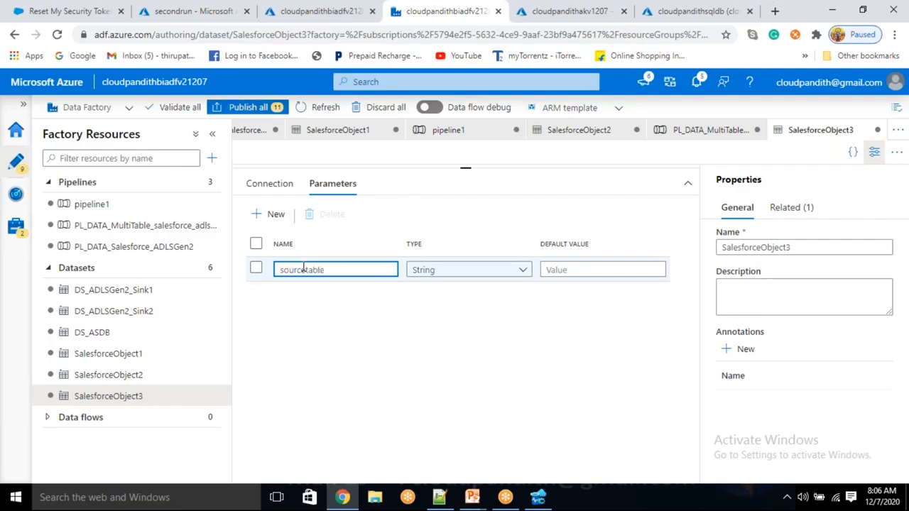
{"action": "left_click", "coordinate": [269, 183]}
{"action": "left_click", "coordinate": [365, 276]}
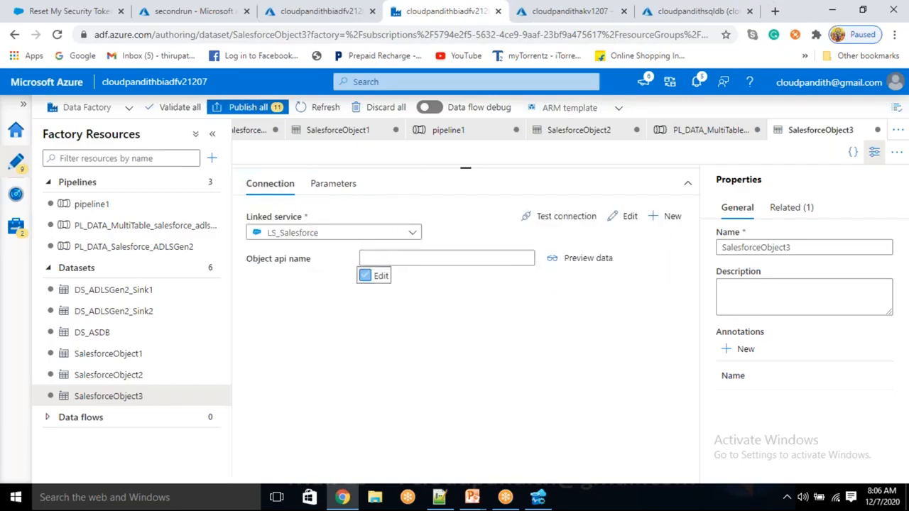
{"action": "left_click", "coordinate": [397, 260]}
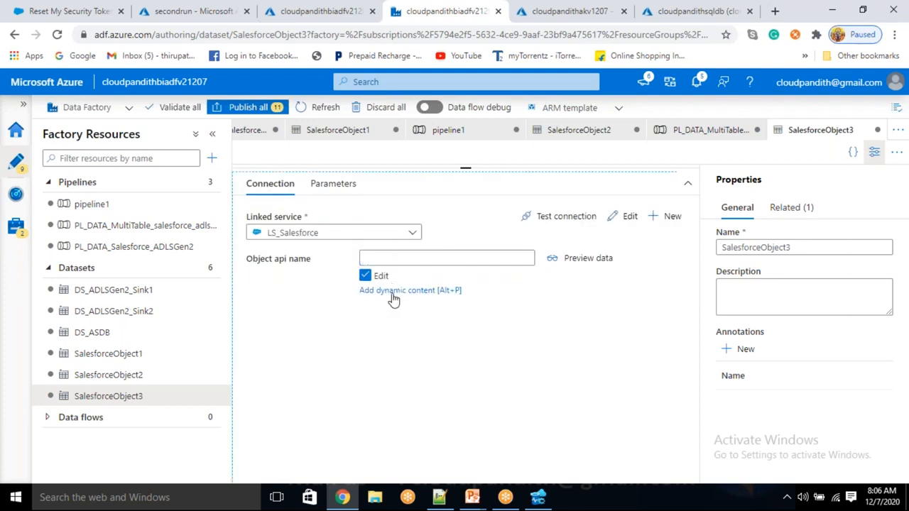
{"action": "left_click", "coordinate": [392, 291]}
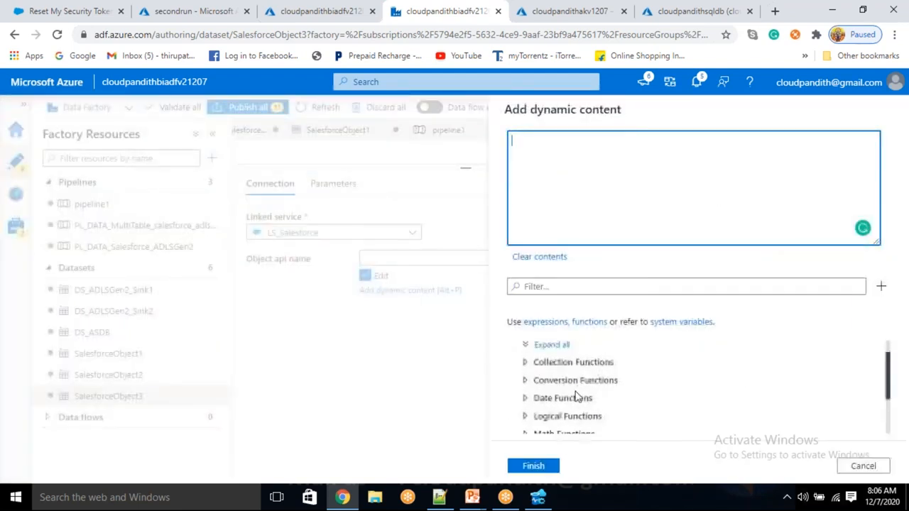
{"action": "left_click", "coordinate": [551, 426]}
{"action": "left_click", "coordinate": [534, 468]}
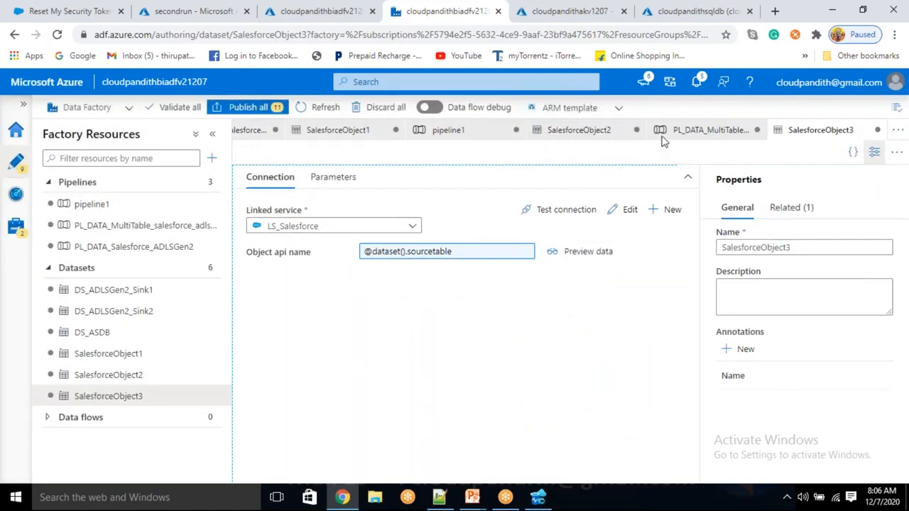
{"action": "left_click", "coordinate": [115, 227]}
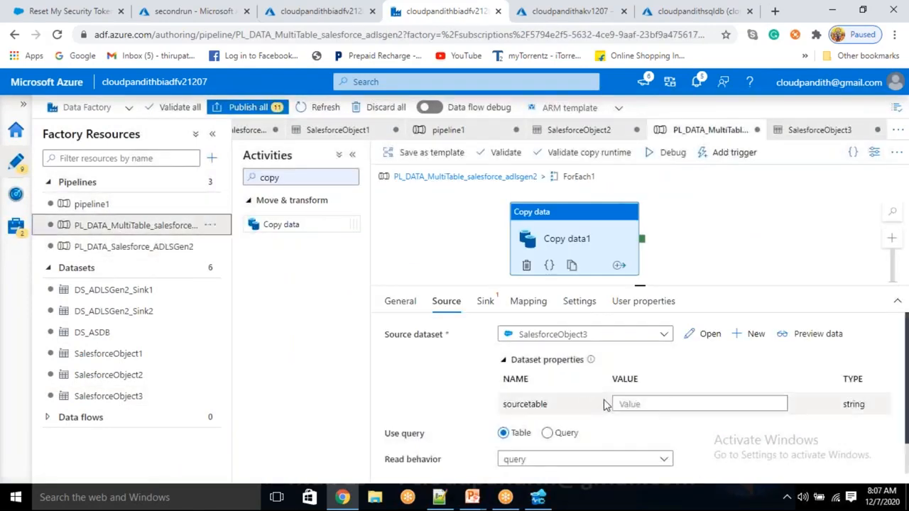
{"action": "left_click", "coordinate": [626, 403]}
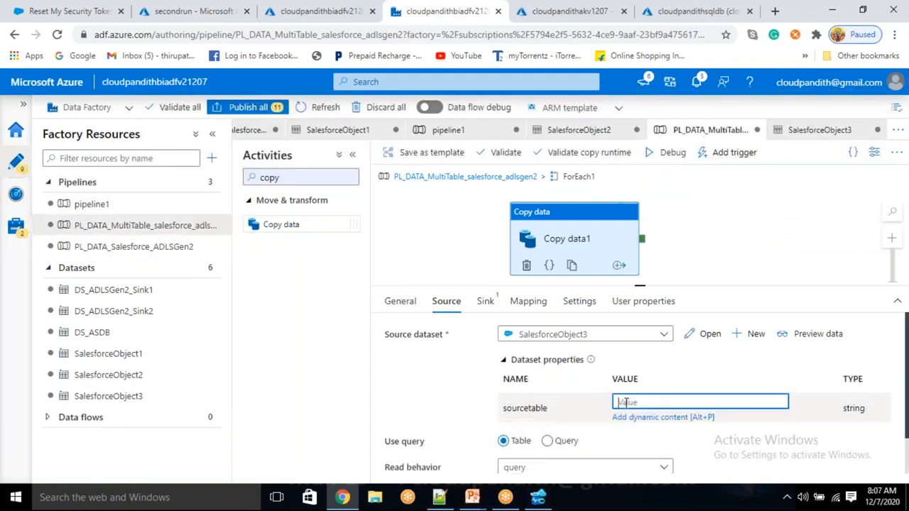
{"action": "left_click", "coordinate": [439, 497]}
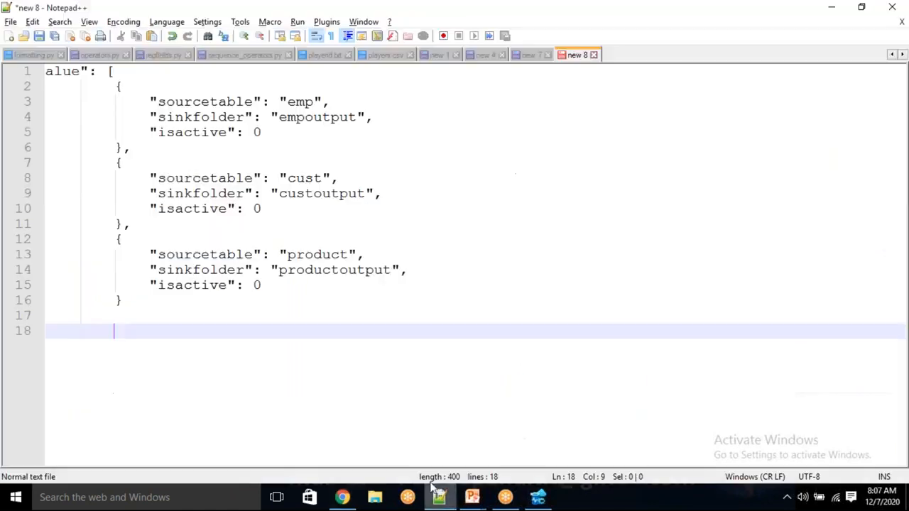
- Review the emp table entry in the Notepad++ JSON, then return to the pipeline
{"action": "double_click", "coordinate": [299, 102]}
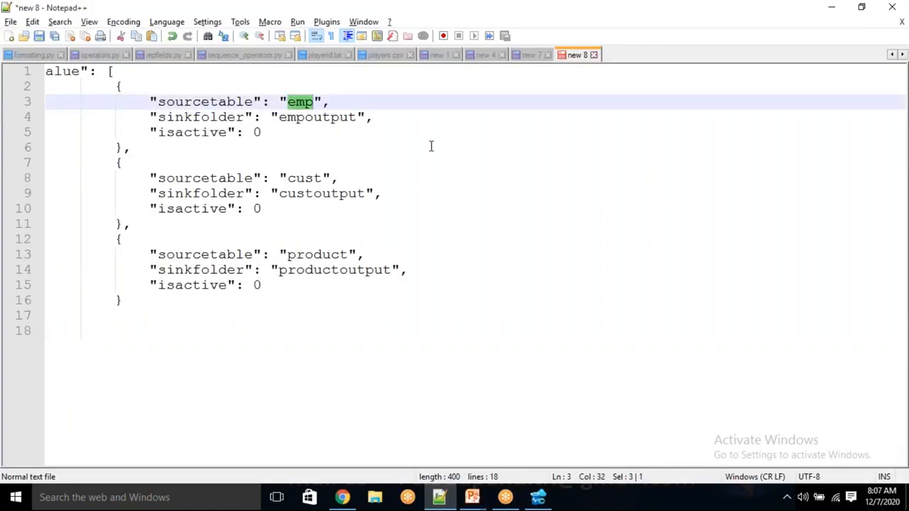
{"action": "left_click", "coordinate": [632, 20]}
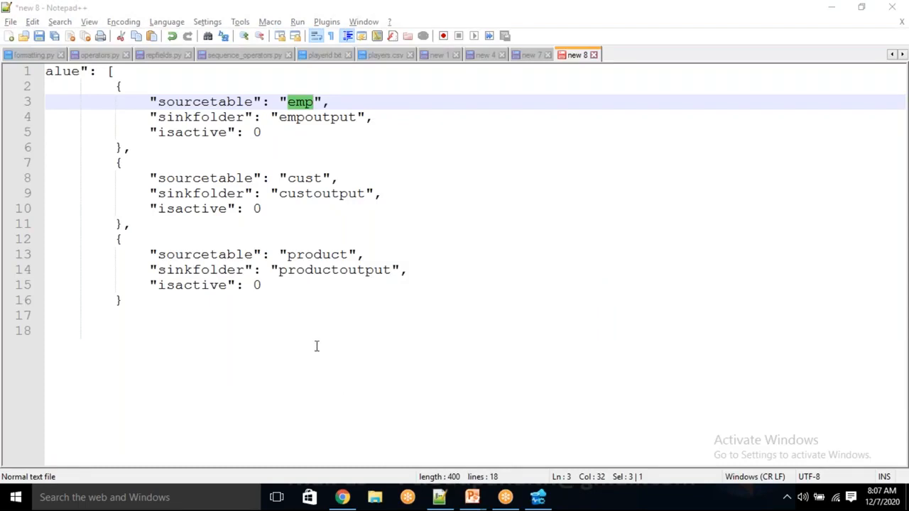
{"action": "key", "text": "alt+Tab"}
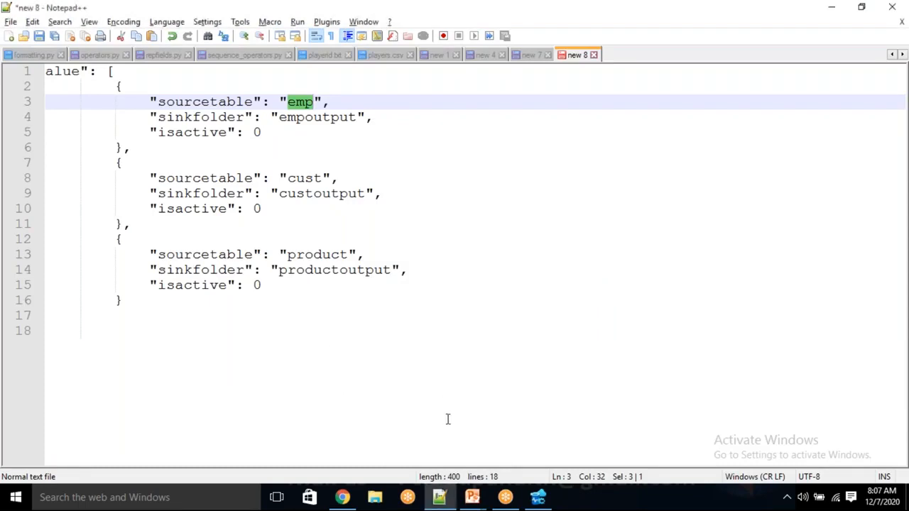
{"action": "left_click", "coordinate": [346, 501]}
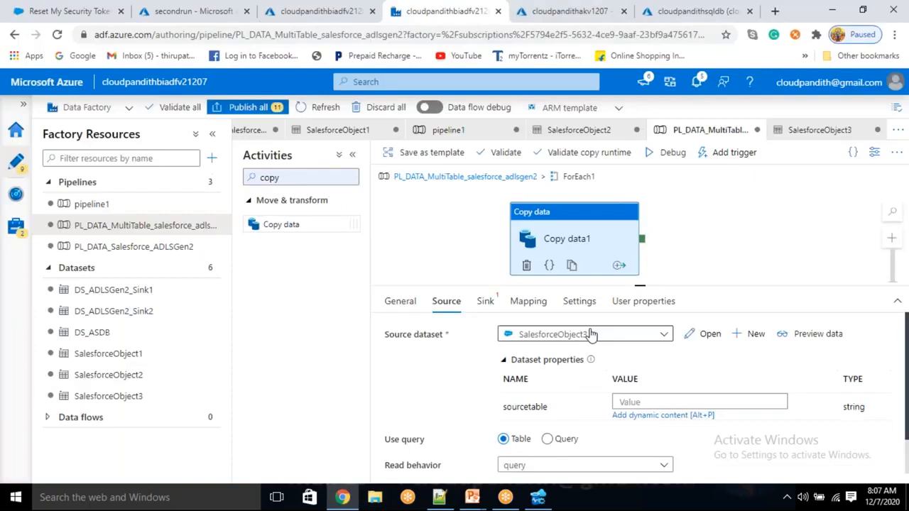
{"action": "left_click", "coordinate": [625, 402]}
{"action": "left_click", "coordinate": [635, 418]}
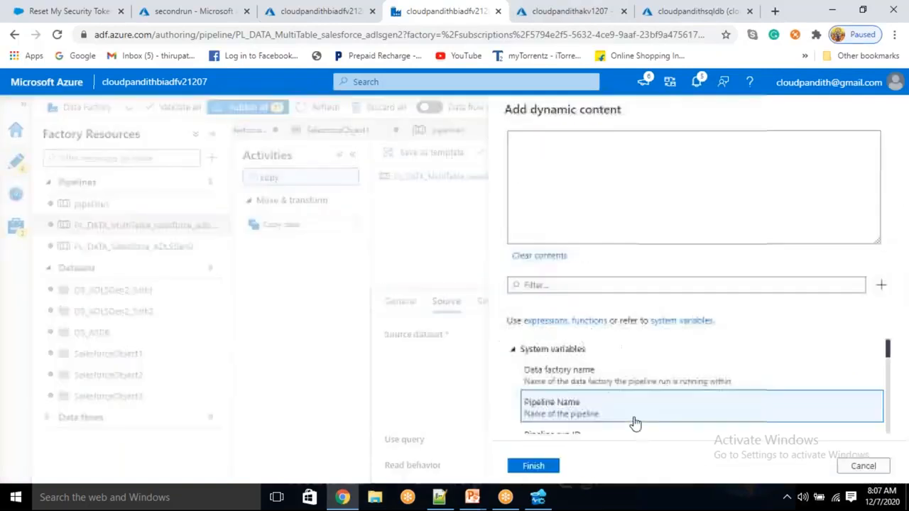
{"action": "scroll", "coordinate": [561, 398], "scroll_direction": "down", "scroll_amount": 5}
{"action": "left_click", "coordinate": [566, 420]}
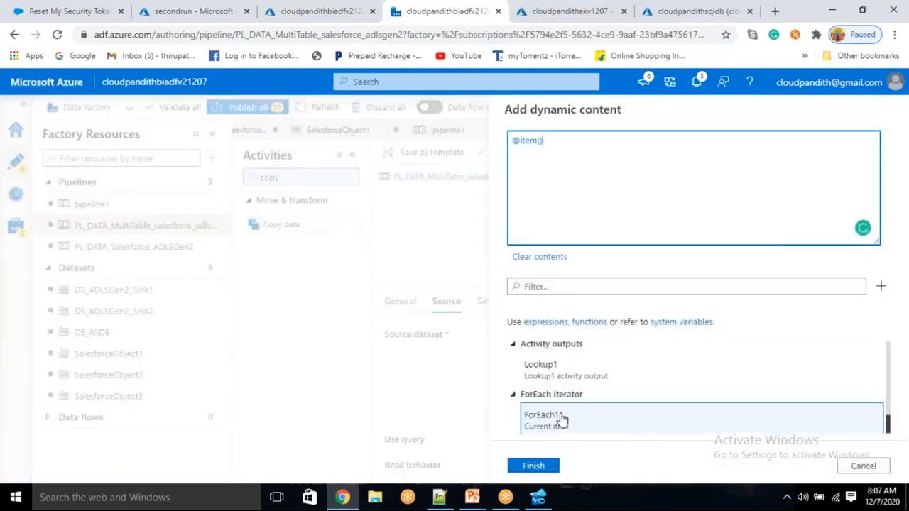
{"action": "type", "text": ".sa"}
{"action": "key", "text": "BackSpace"}
{"action": "key", "text": "BackSpace"}
{"action": "key", "text": "alt+Tab"}
{"action": "left_click", "coordinate": [202, 104]}
{"action": "double_click", "coordinate": [202, 105]}
{"action": "key", "text": "ctrl+c"}
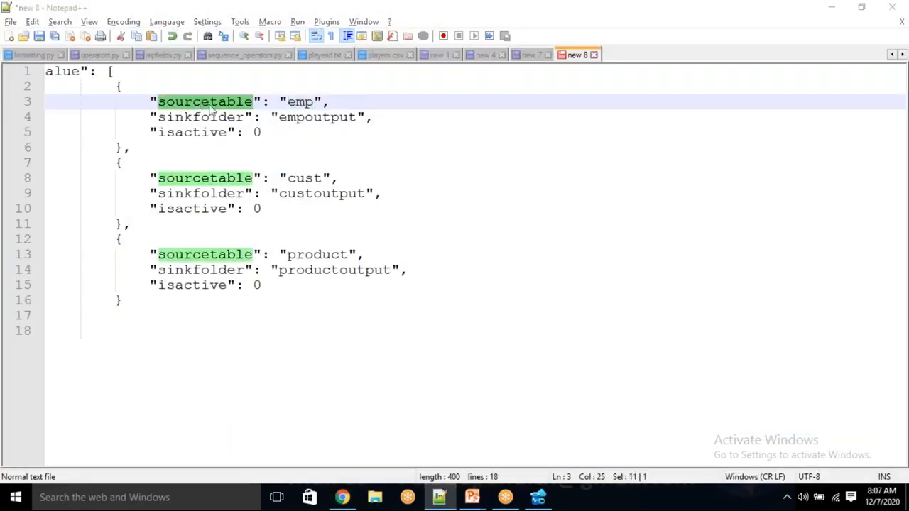
{"action": "key", "text": "alt+Tab"}
{"action": "key", "text": "ctrl+v"}
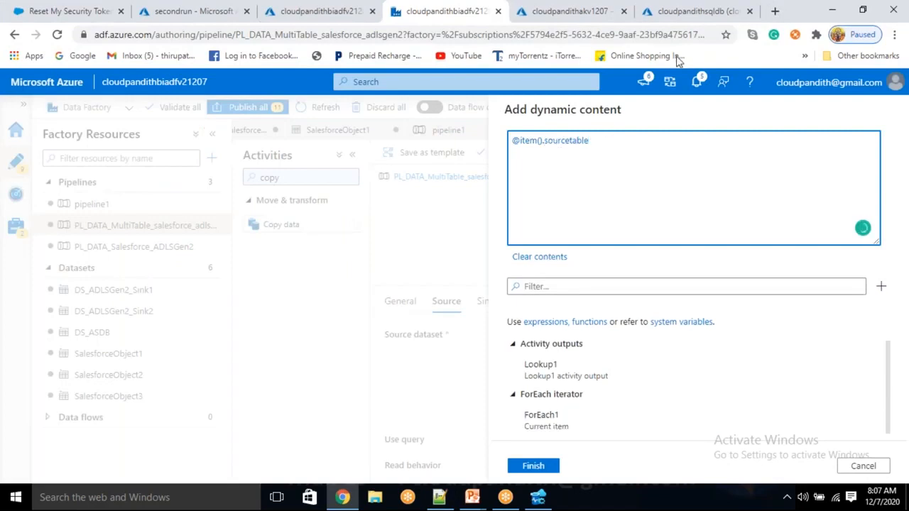
{"action": "left_click", "coordinate": [543, 472]}
{"action": "left_click", "coordinate": [541, 467]}
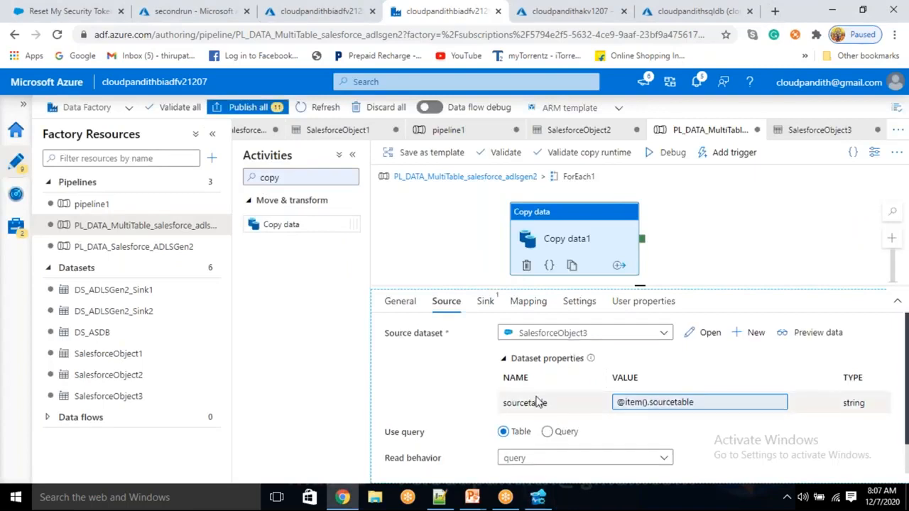
- Start a new Azure Data Lake Storage Gen2 DelimitedText dataset for the sink
{"action": "left_click", "coordinate": [486, 302]}
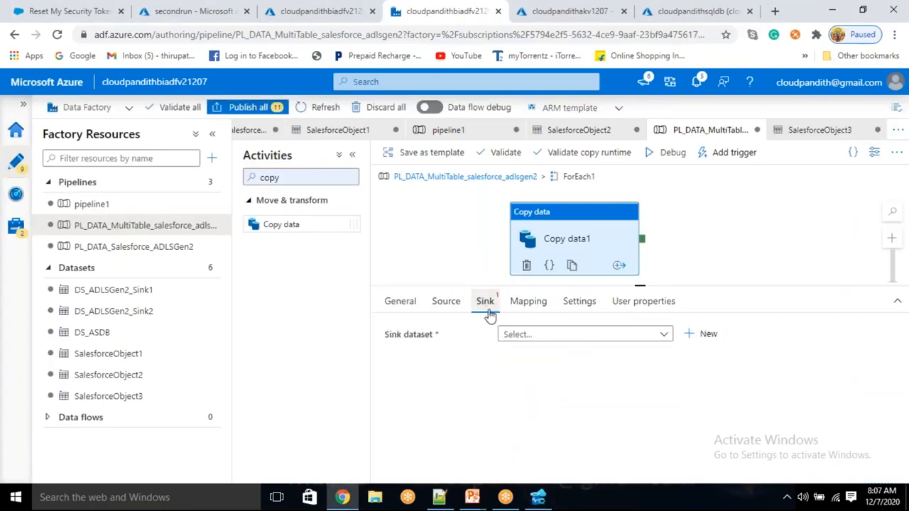
{"action": "left_click", "coordinate": [699, 336]}
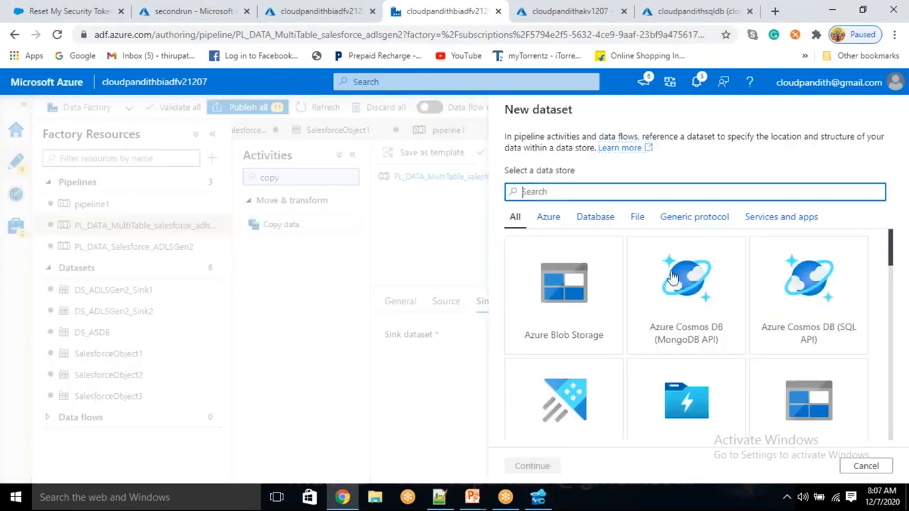
{"action": "type", "text": "gen2"}
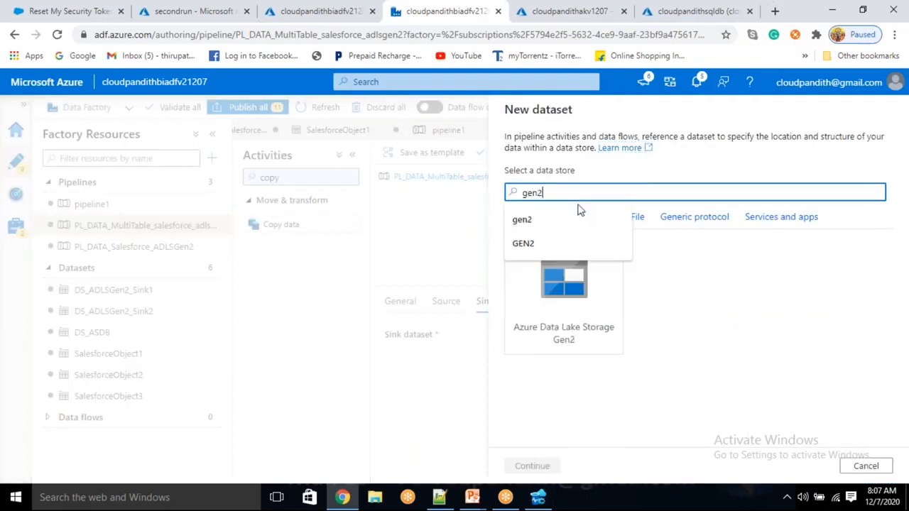
{"action": "left_click", "coordinate": [578, 314]}
{"action": "left_click", "coordinate": [533, 466]}
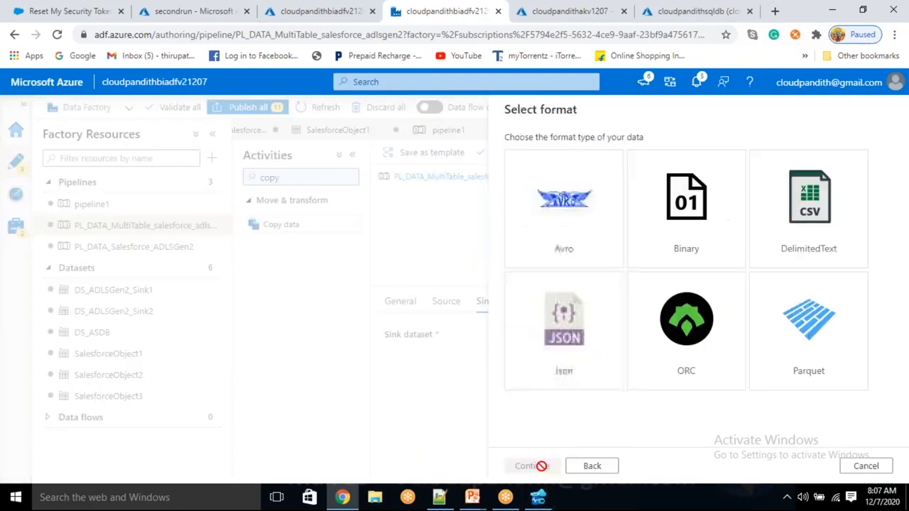
{"action": "left_click", "coordinate": [823, 206]}
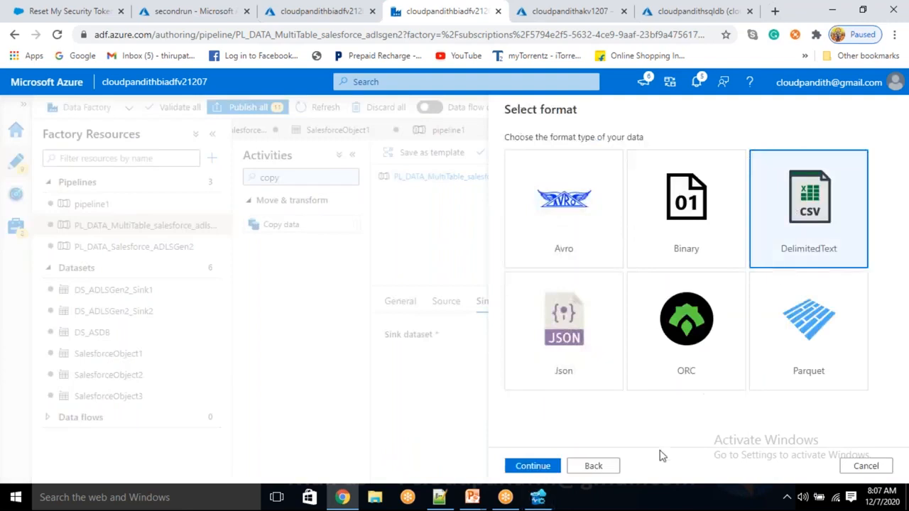
{"action": "left_click", "coordinate": [538, 466]}
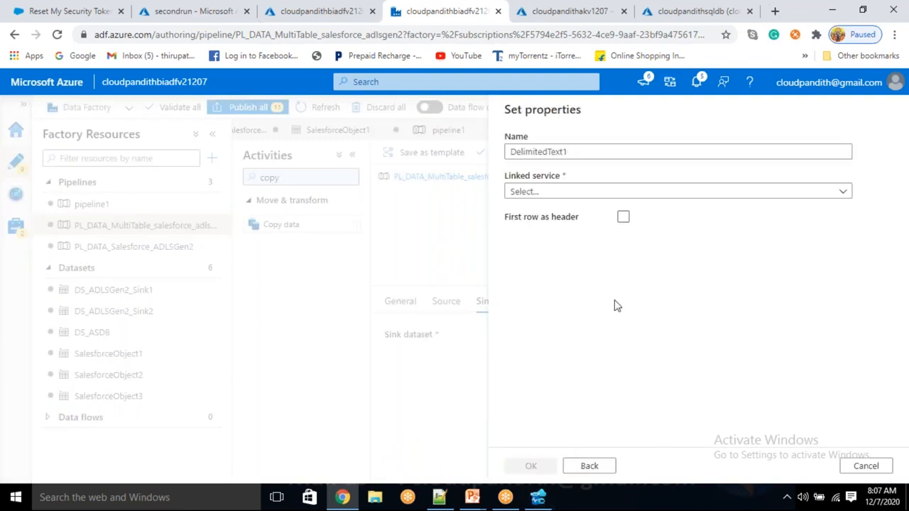
- Name it DS_ADLSGen2_Sink3 on LS_ADLSGen2 with first row as header
{"action": "left_click", "coordinate": [563, 197]}
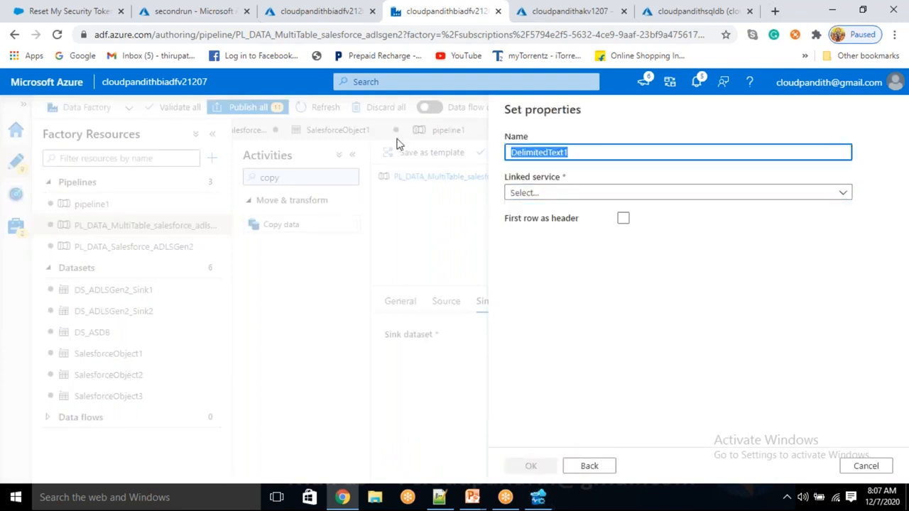
{"action": "key", "text": "BackSpace"}
{"action": "type", "text": "DS_ADLSGen2_Sink3"}
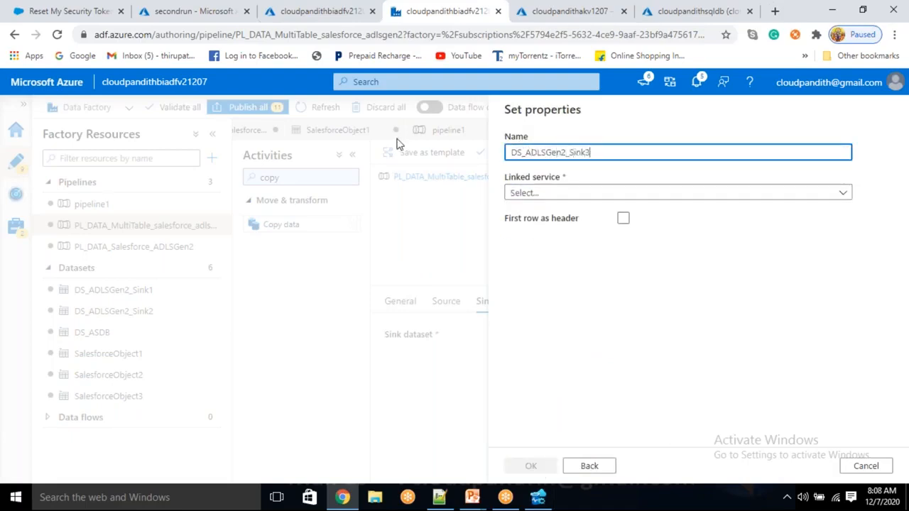
{"action": "left_click", "coordinate": [526, 194]}
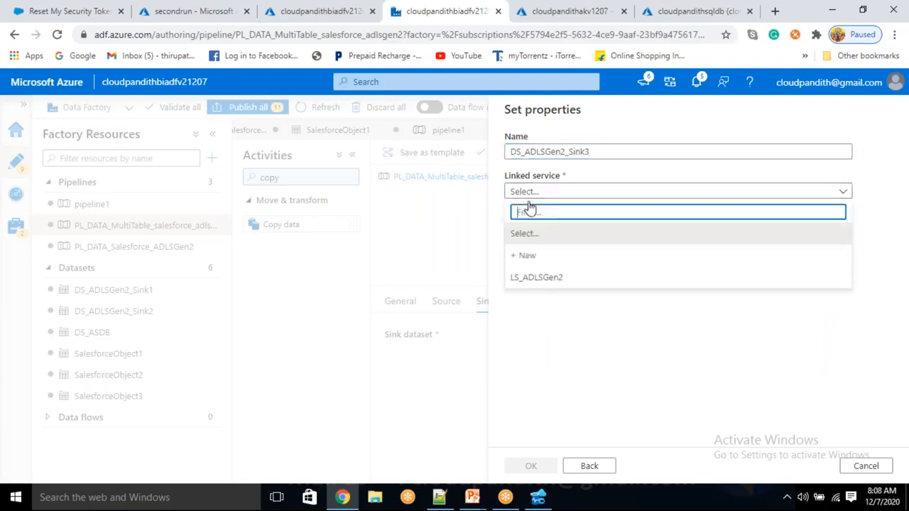
{"action": "left_click", "coordinate": [553, 275]}
{"action": "left_click", "coordinate": [623, 254]}
{"action": "left_click", "coordinate": [558, 229]}
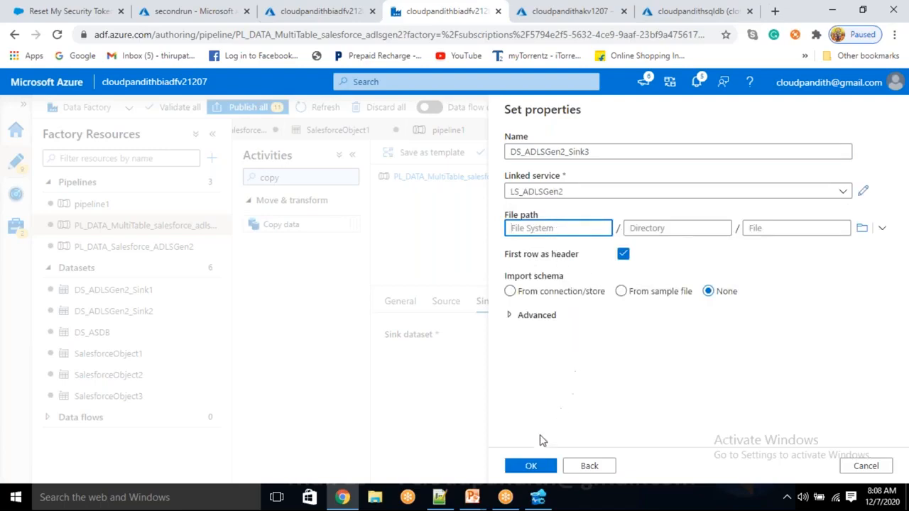
{"action": "left_click", "coordinate": [532, 469]}
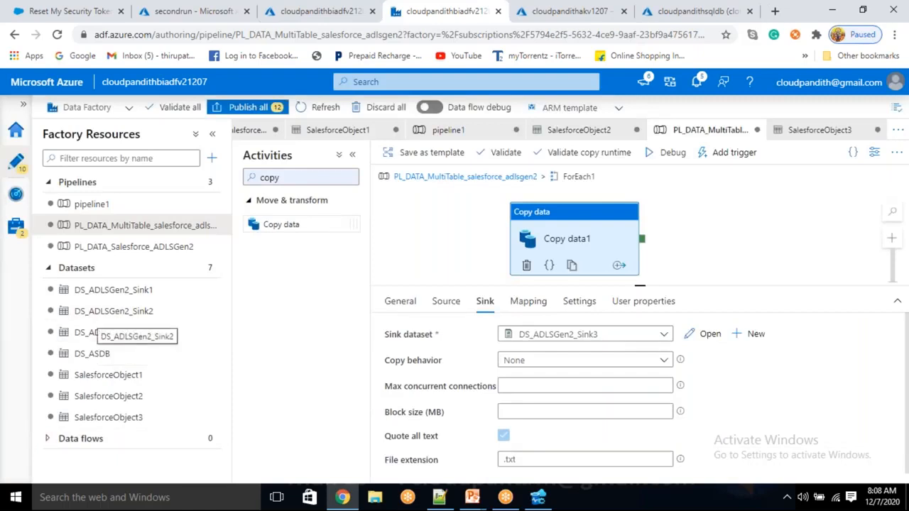
- Add a sinkfn parameter to the DS_ADLSGen2_Sink3 dataset
{"action": "left_click", "coordinate": [82, 338]}
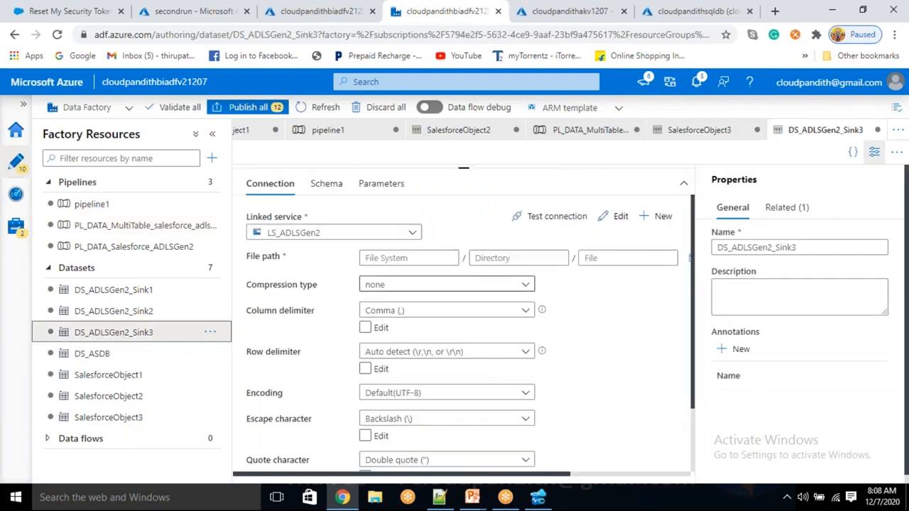
{"action": "left_click", "coordinate": [382, 185]}
{"action": "left_click", "coordinate": [272, 214]}
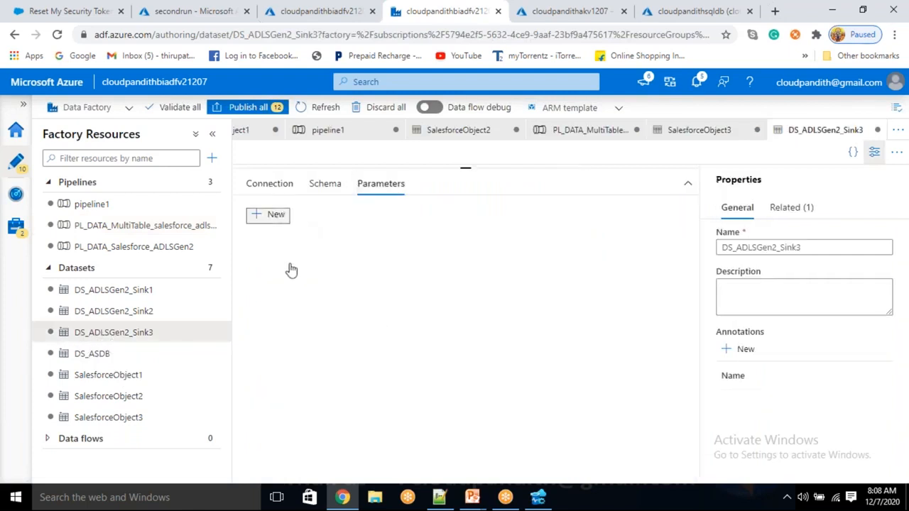
{"action": "left_click", "coordinate": [289, 272]}
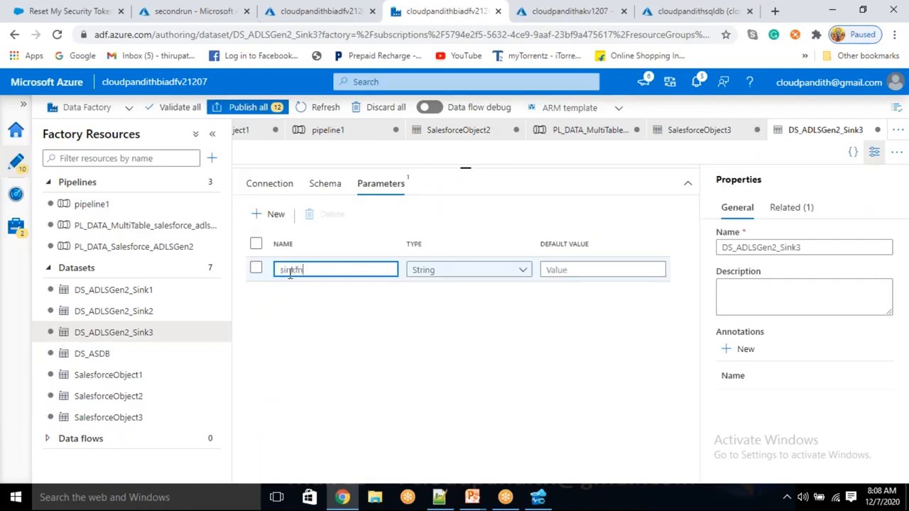
{"action": "left_click", "coordinate": [262, 186]}
{"action": "left_click", "coordinate": [387, 258]}
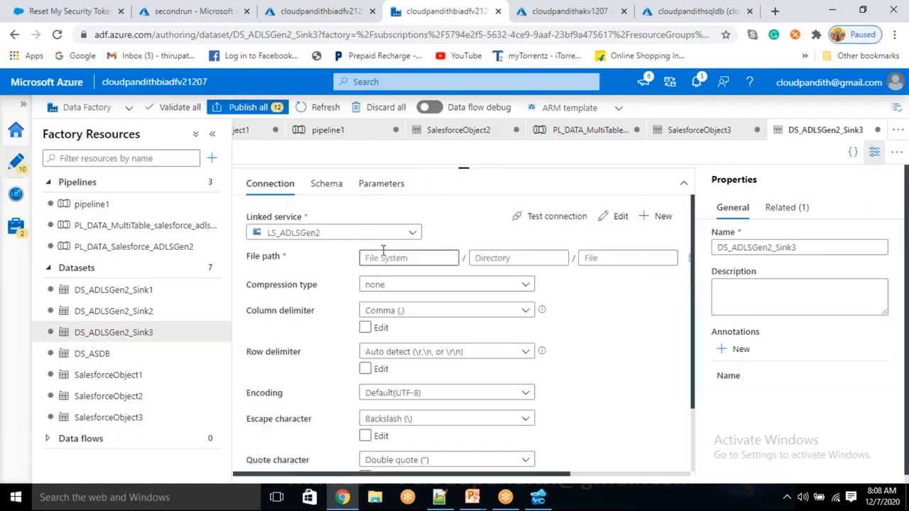
{"action": "left_click", "coordinate": [383, 275]}
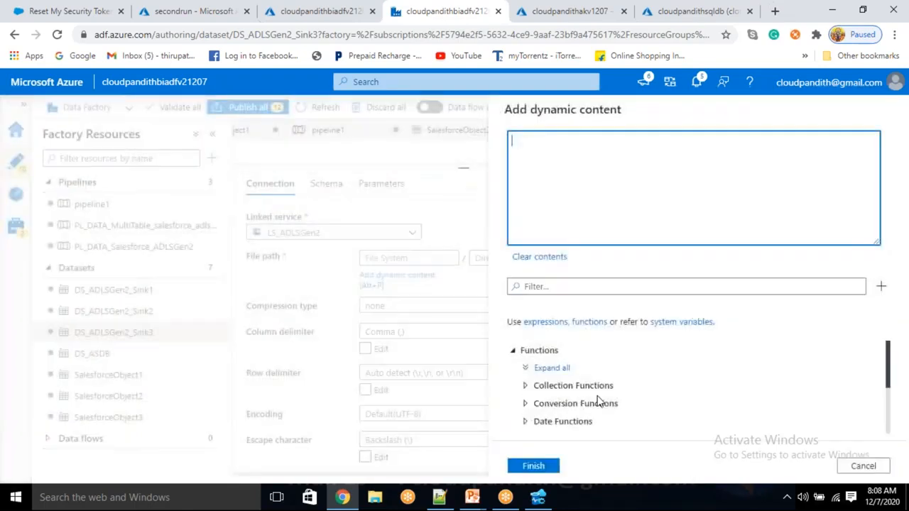
{"action": "scroll", "coordinate": [589, 412], "scroll_direction": "down", "scroll_amount": 3}
{"action": "left_click", "coordinate": [568, 426]}
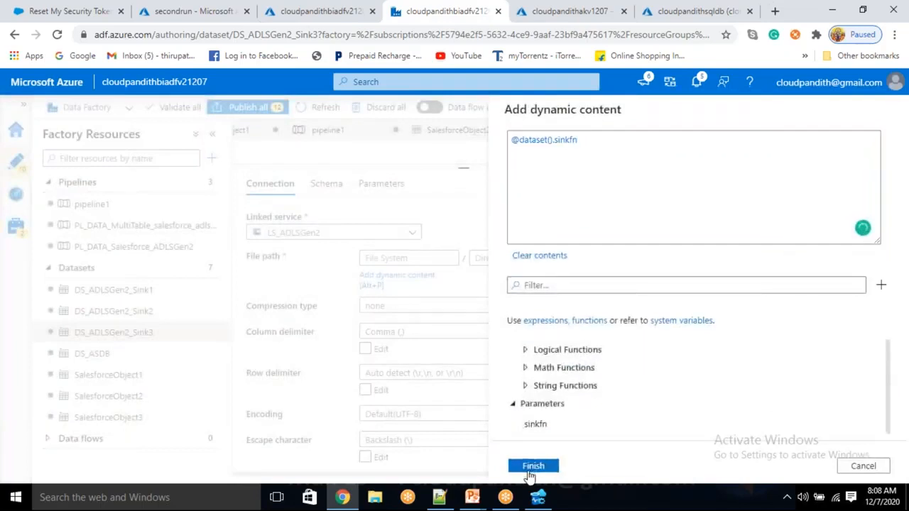
{"action": "left_click", "coordinate": [533, 466]}
{"action": "scroll", "coordinate": [483, 386], "scroll_direction": "down", "scroll_amount": 2}
{"action": "scroll", "coordinate": [483, 386], "scroll_direction": "up", "scroll_amount": 2}
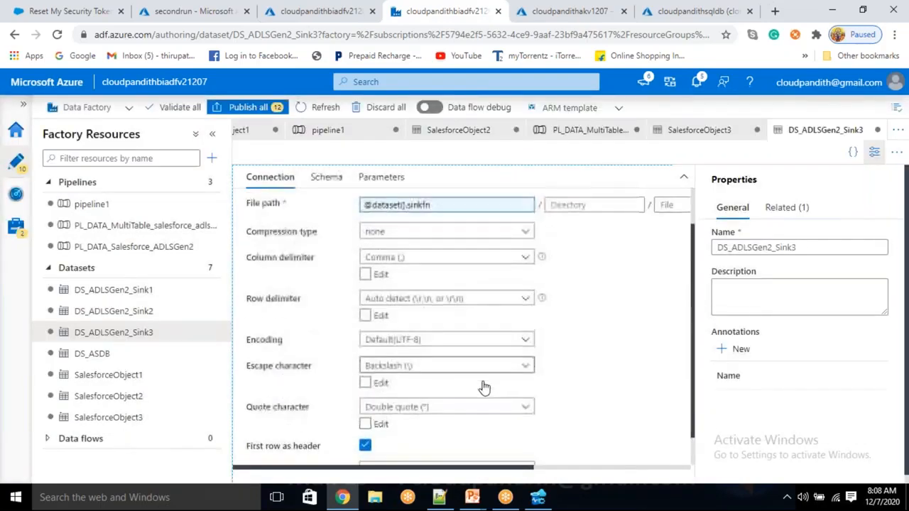
{"action": "left_click", "coordinate": [122, 224]}
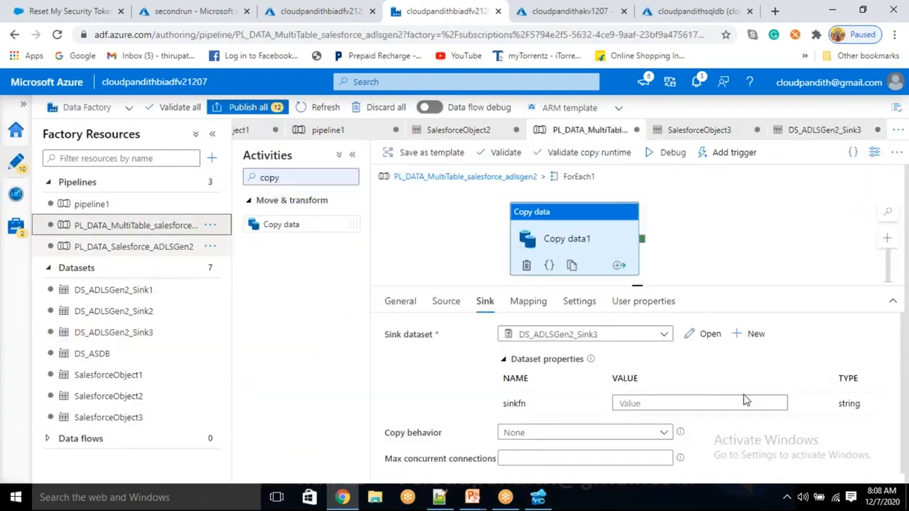
- Check the sink's file extension and review the JSON table list in Notepad++
{"action": "scroll", "coordinate": [610, 383], "scroll_direction": "down", "scroll_amount": 3}
{"action": "left_click", "coordinate": [562, 423]}
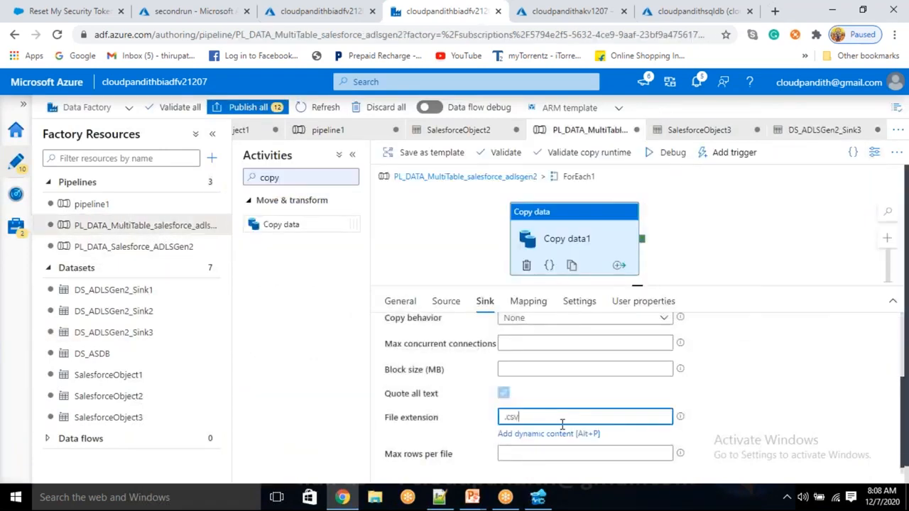
{"action": "scroll", "coordinate": [781, 394], "scroll_direction": "up", "scroll_amount": 3}
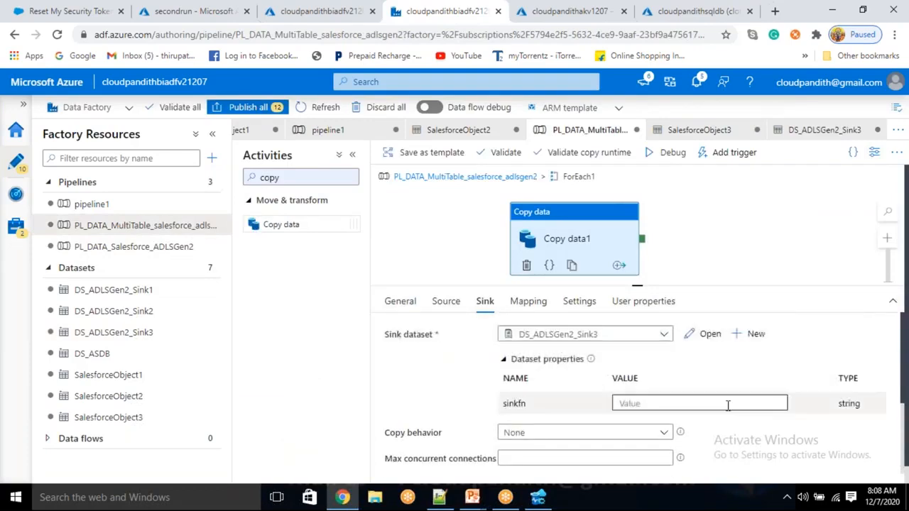
{"action": "left_click", "coordinate": [647, 402]}
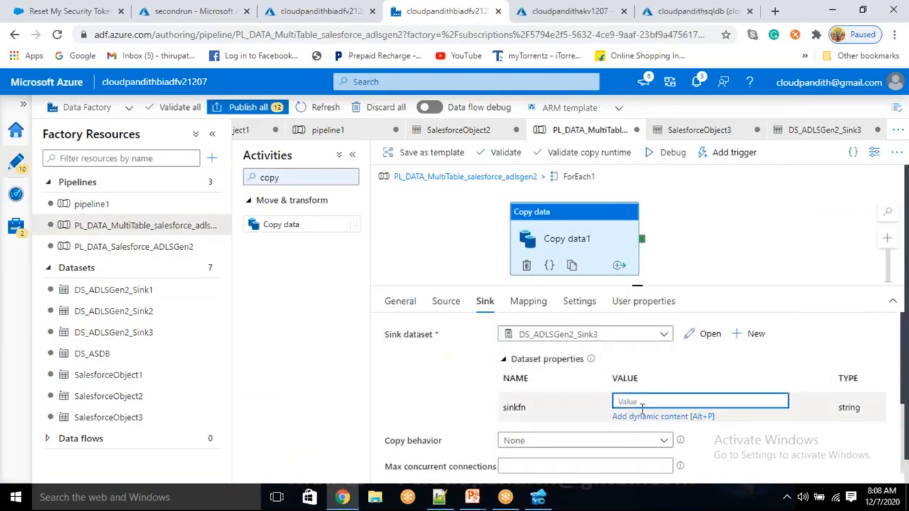
{"action": "left_click", "coordinate": [438, 497]}
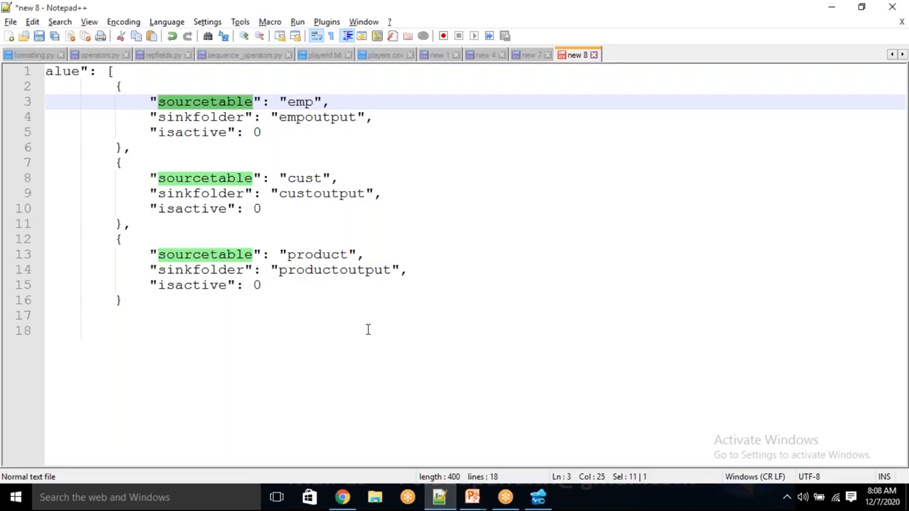
{"action": "key", "text": "alt+Tab"}
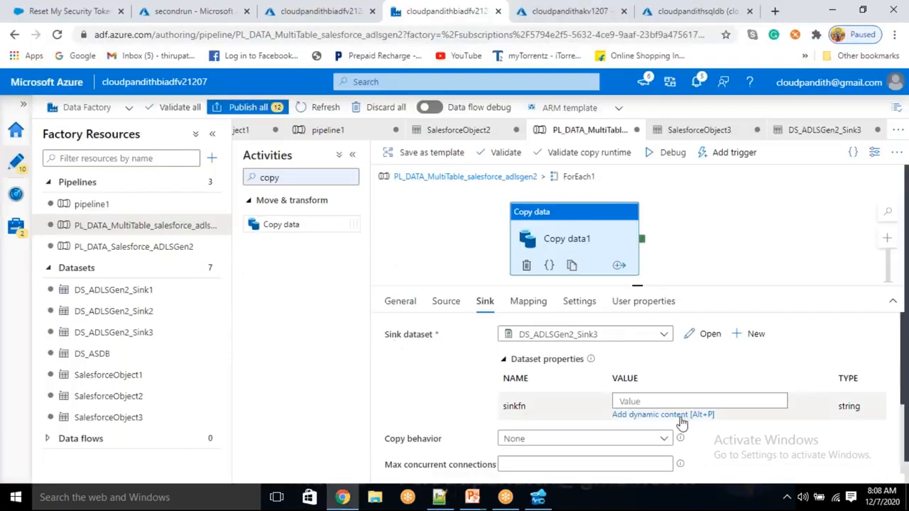
{"action": "scroll", "coordinate": [604, 384], "scroll_direction": "down", "scroll_amount": 10}
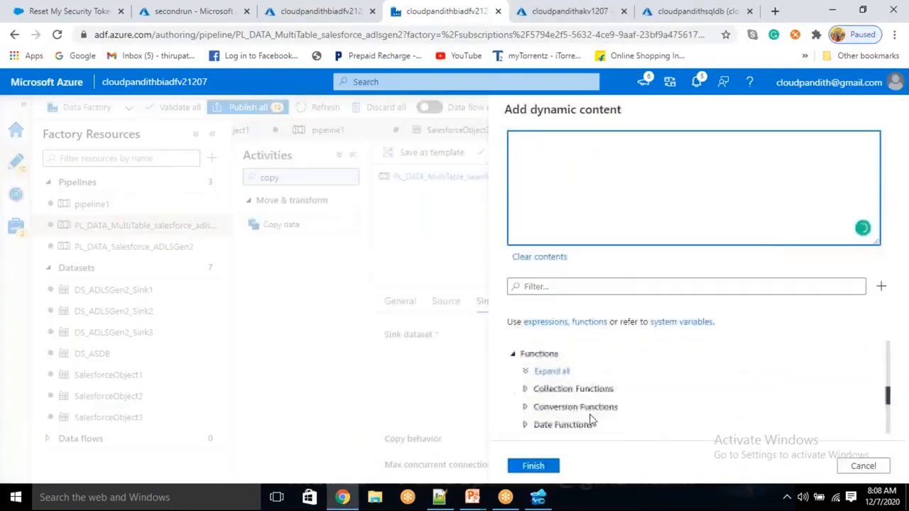
{"action": "left_click", "coordinate": [580, 424]}
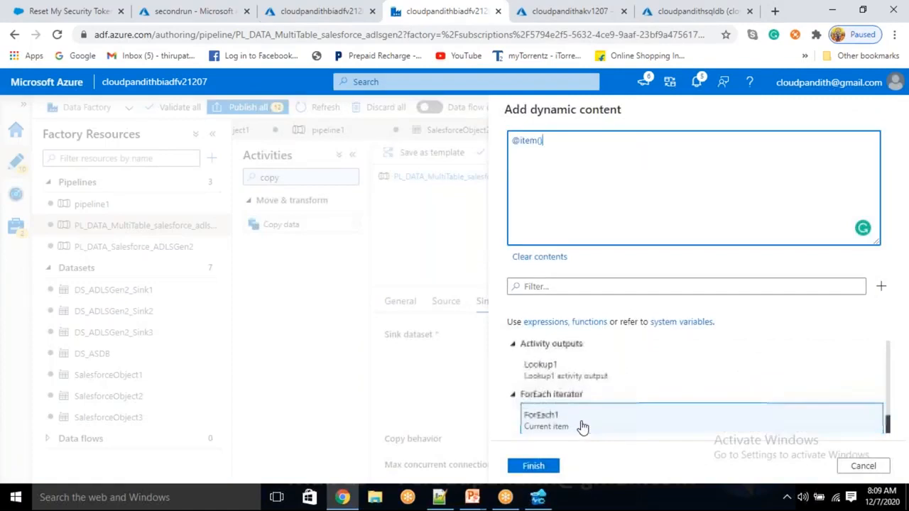
{"action": "type", "text": "."}
{"action": "key", "text": "alt+Tab"}
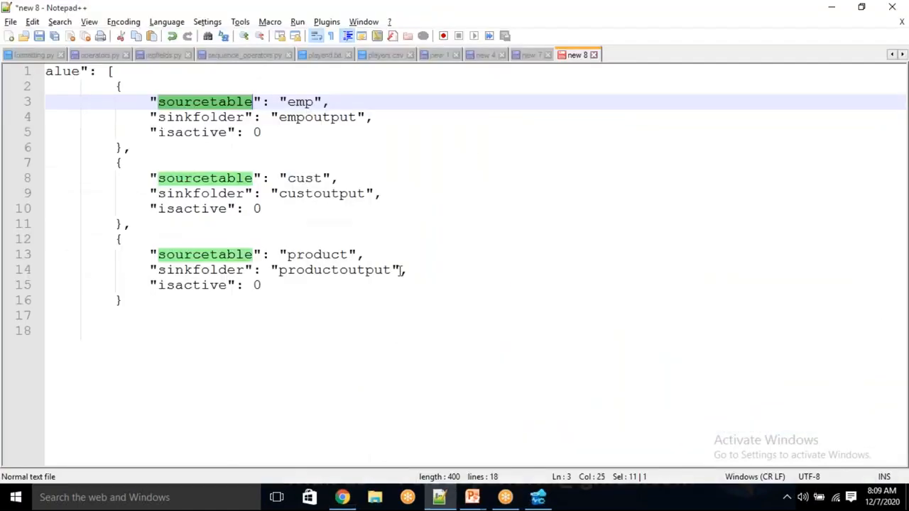
{"action": "left_click_drag", "start_coordinate": [125, 86], "coordinate": [193, 132]}
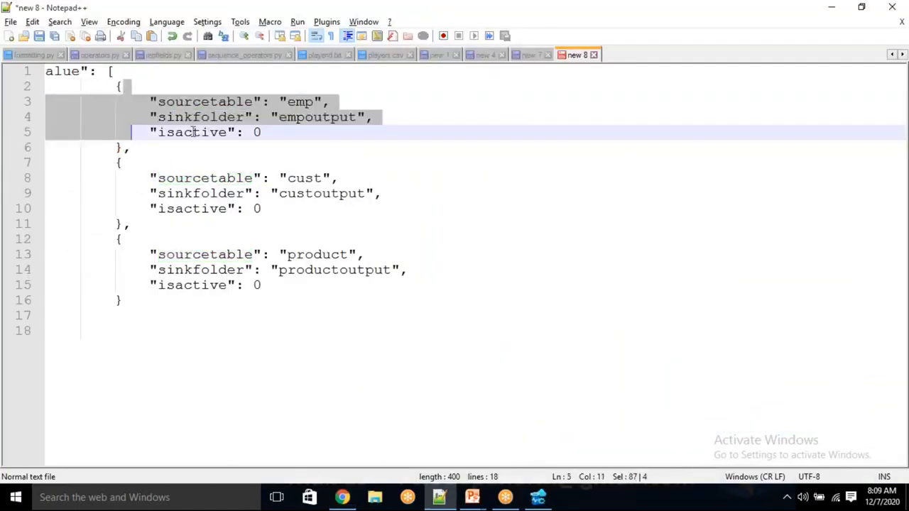
{"action": "double_click", "coordinate": [218, 119]}
{"action": "key", "text": "alt+Tab"}
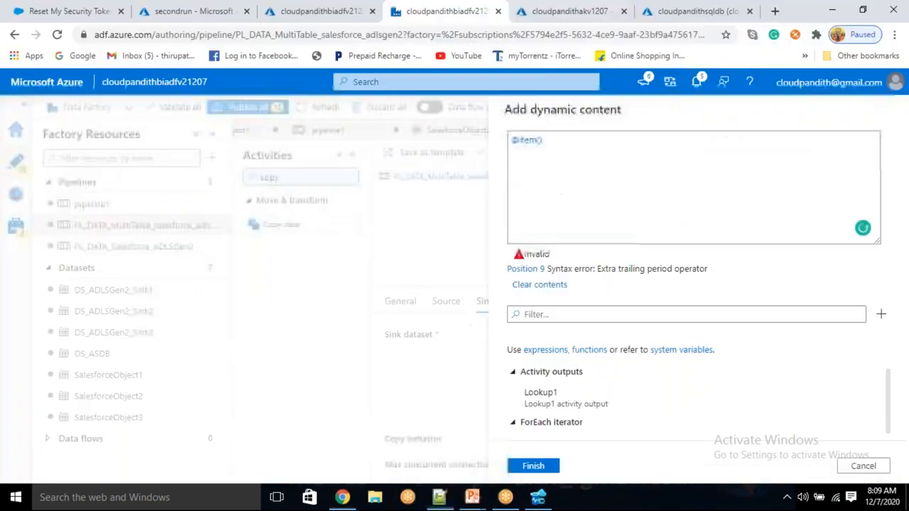
{"action": "type", "text": "sinkfolder"}
{"action": "left_click", "coordinate": [543, 466]}
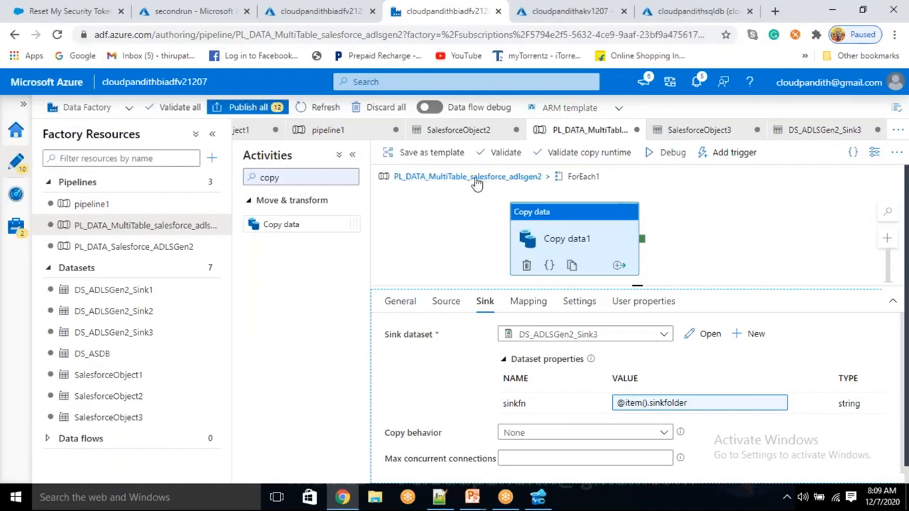
- Debug the pipeline and refresh until Lookup1 succeeds and the first Copy data1 fails
{"action": "left_click", "coordinate": [673, 154]}
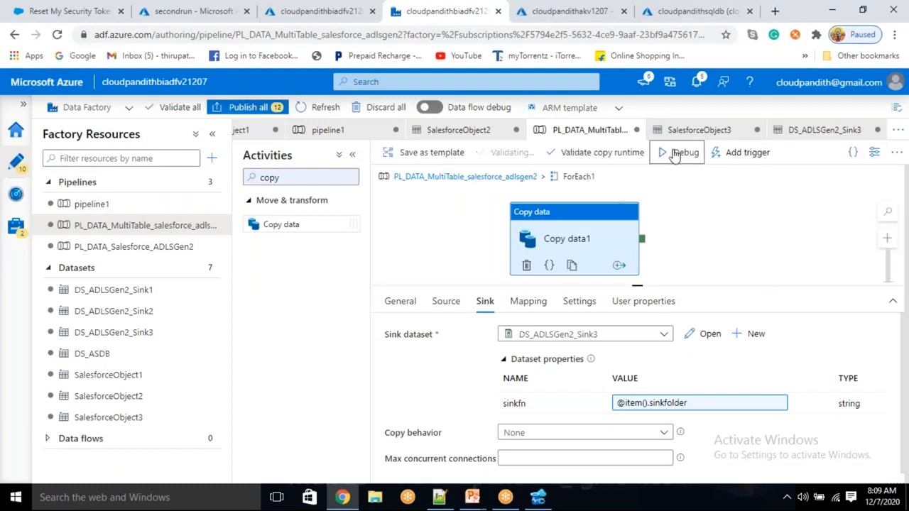
{"action": "left_click_drag", "start_coordinate": [636, 282], "coordinate": [637, 267]}
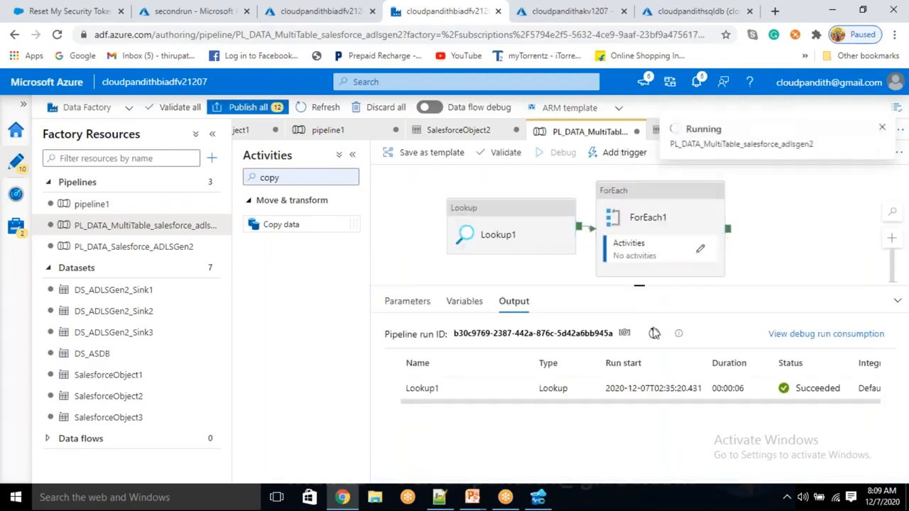
{"action": "left_click", "coordinate": [654, 339]}
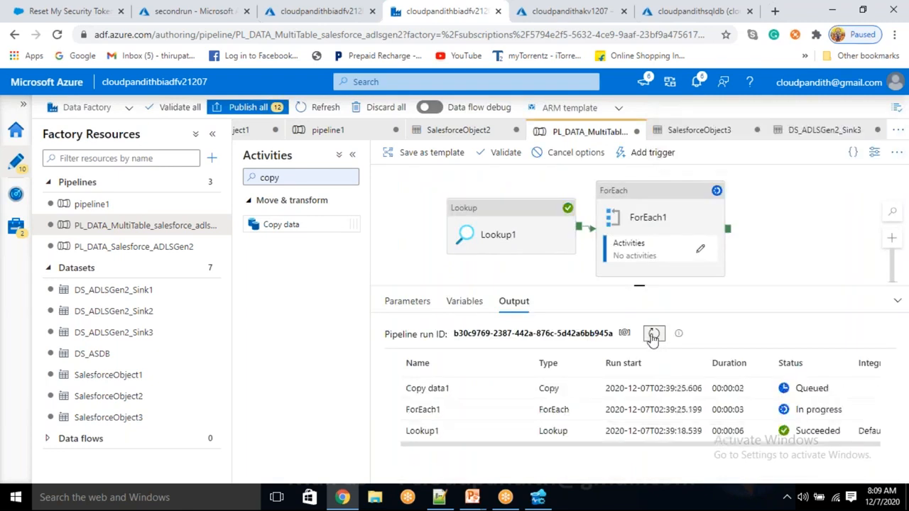
{"action": "left_click", "coordinate": [653, 335]}
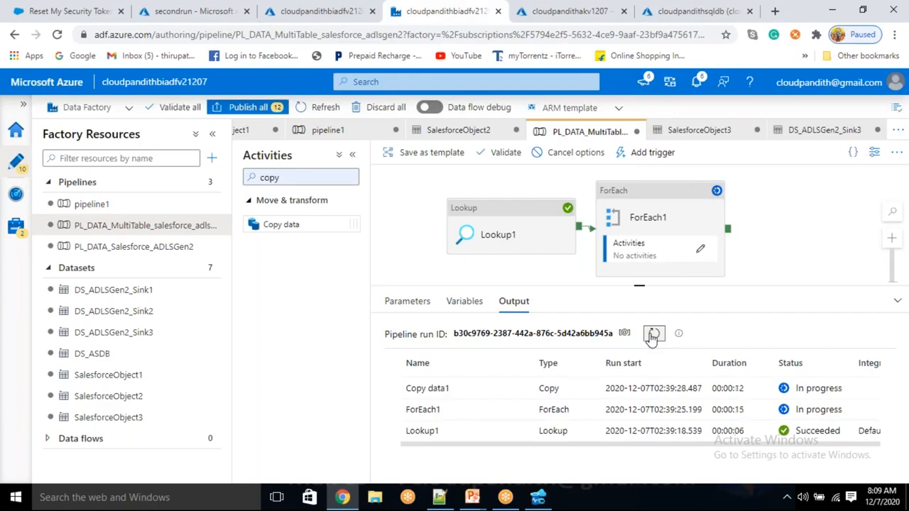
{"action": "left_click", "coordinate": [651, 336]}
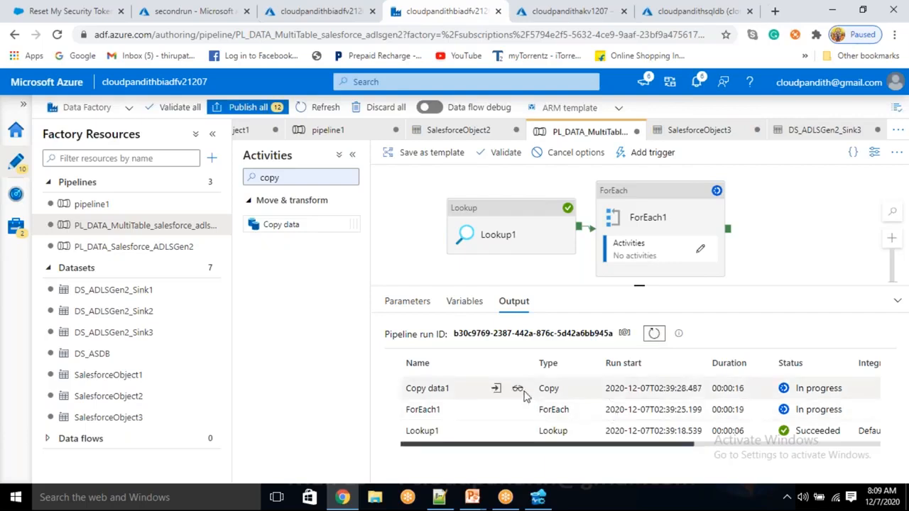
{"action": "left_click", "coordinate": [514, 389]}
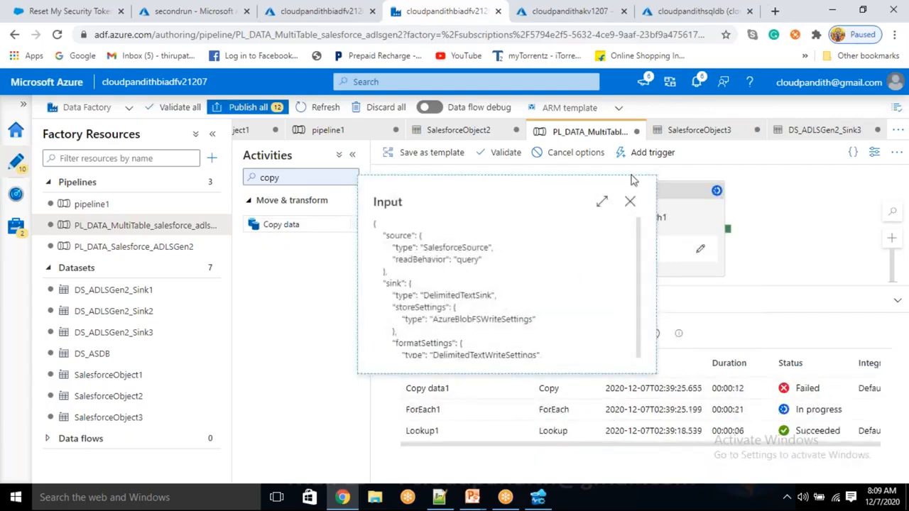
{"action": "left_click", "coordinate": [629, 202]}
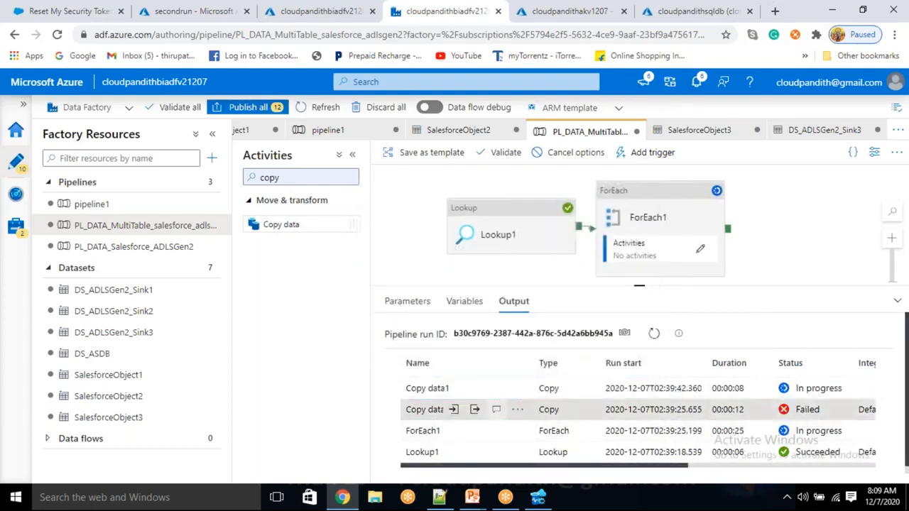
{"action": "left_click", "coordinate": [495, 408]}
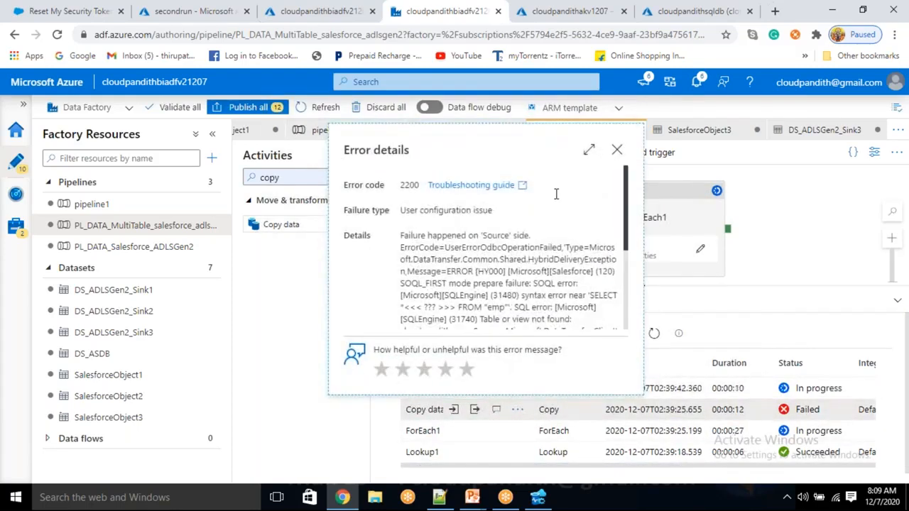
{"action": "left_click", "coordinate": [590, 155]}
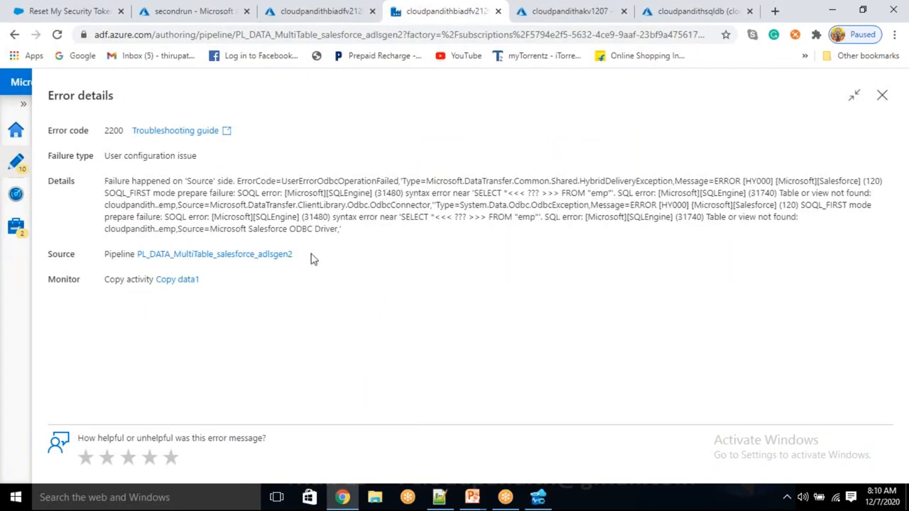
{"action": "left_click", "coordinate": [663, 20]}
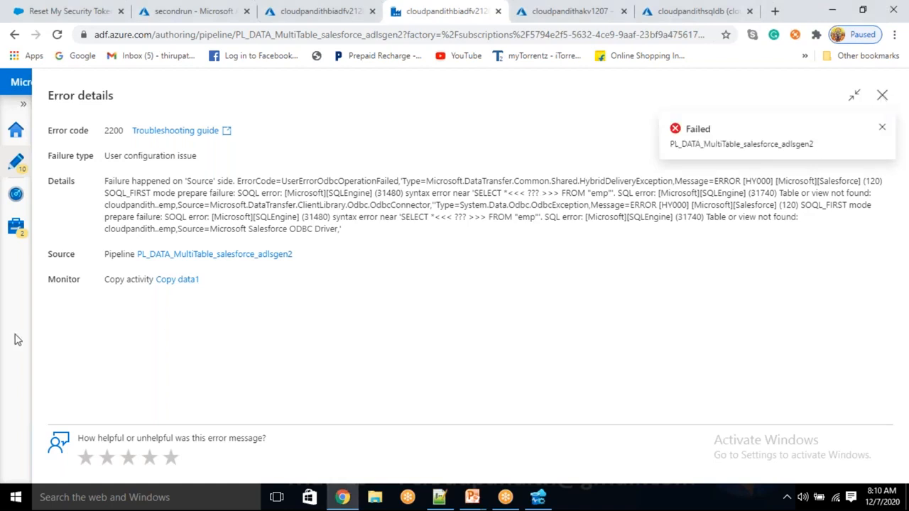
{"action": "left_click", "coordinate": [882, 96]}
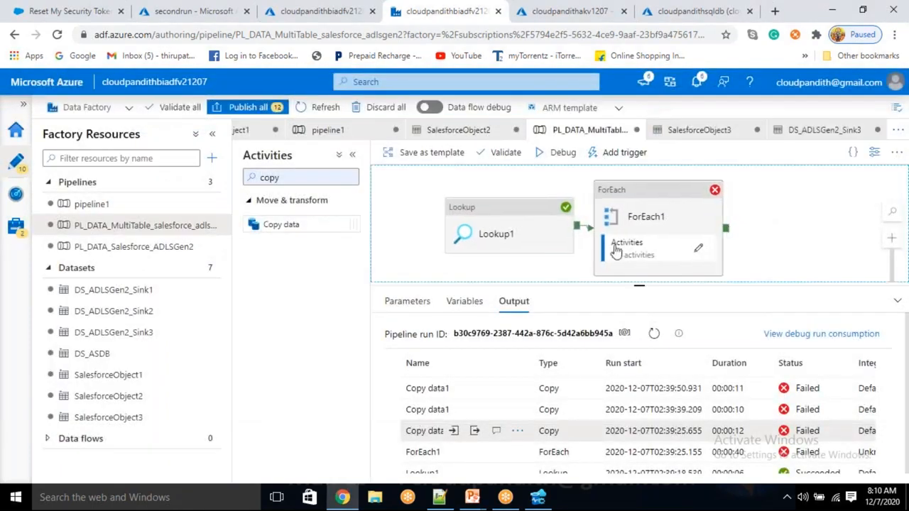
- Paste Copy data1 into the ForEach1 loop and open its SalesforceObject3 source dataset
{"action": "left_click", "coordinate": [699, 250]}
{"action": "key", "text": "ctrl+v"}
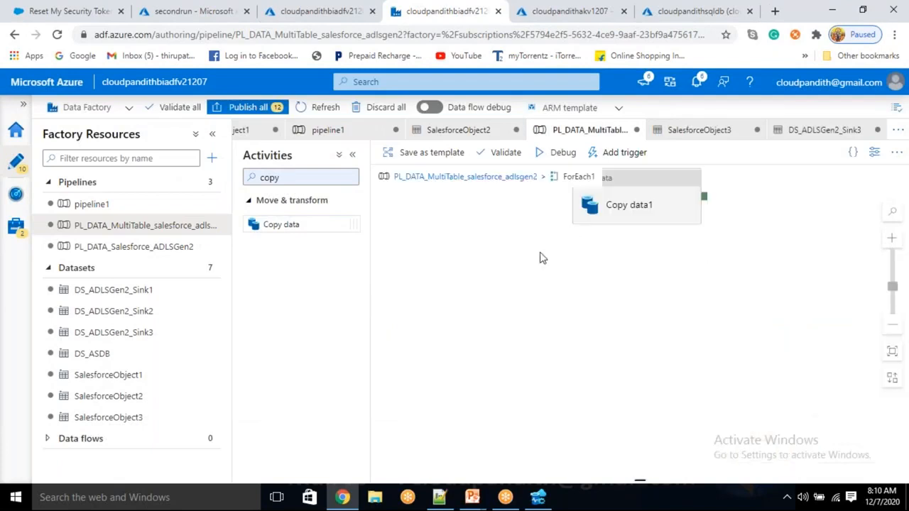
{"action": "left_click", "coordinate": [660, 200]}
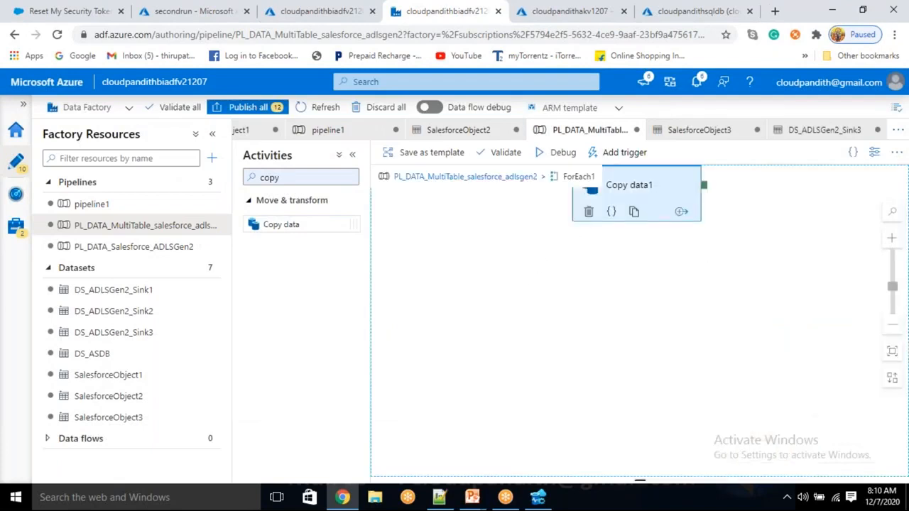
{"action": "left_click", "coordinate": [448, 284]}
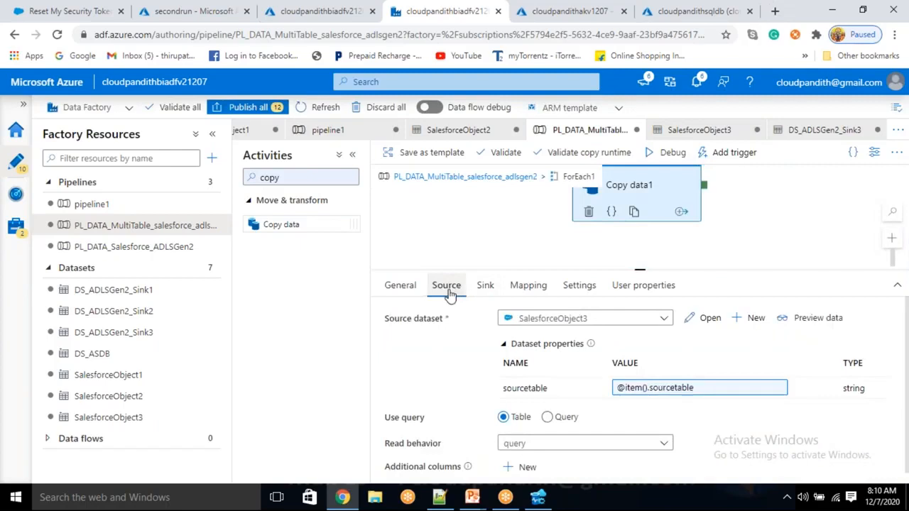
{"action": "left_click", "coordinate": [698, 319]}
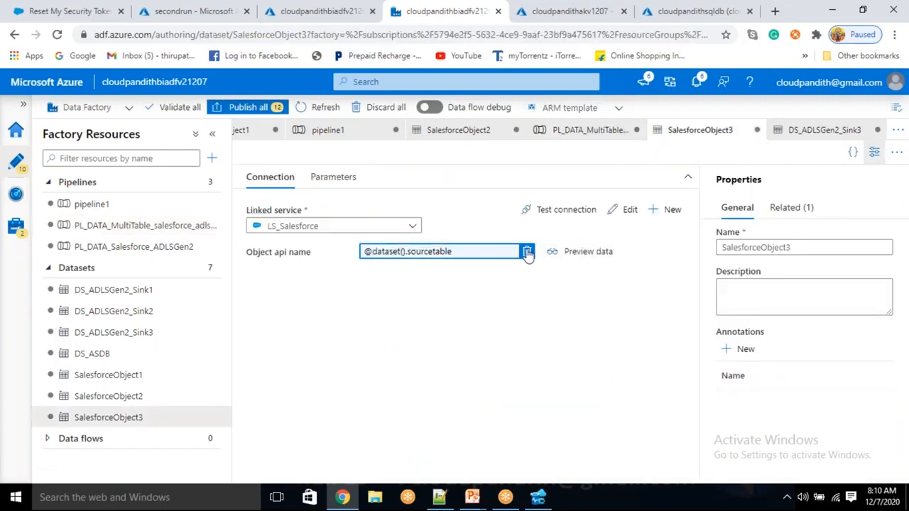
- Switch the object name to the Salesforce object list and pick the cust object
{"action": "left_click", "coordinate": [526, 251]}
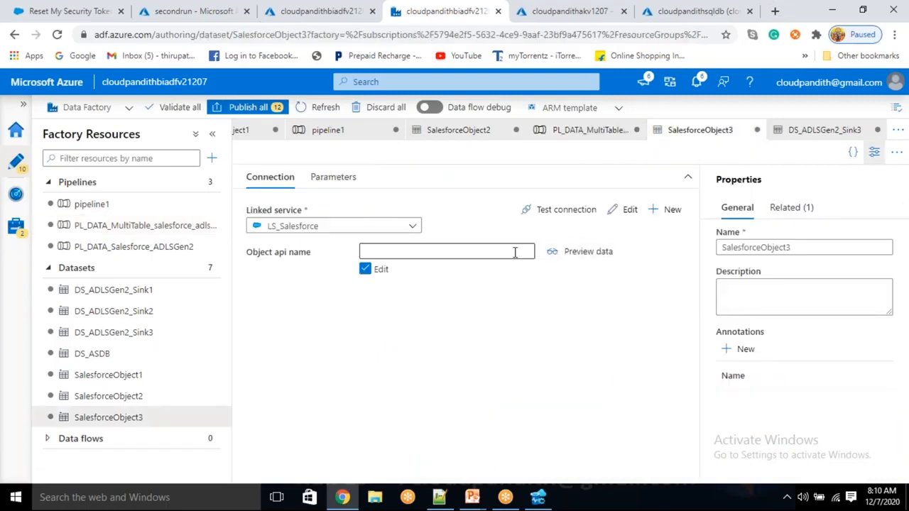
{"action": "left_click", "coordinate": [365, 269]}
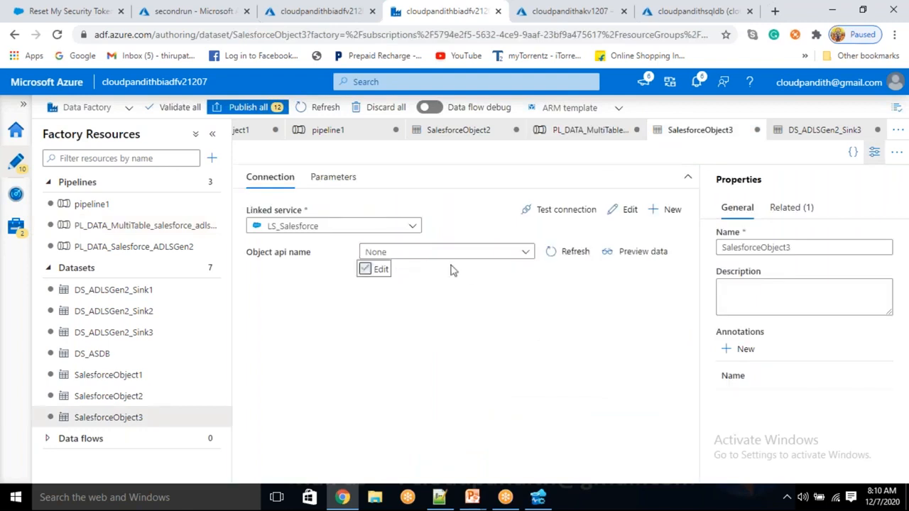
{"action": "left_click", "coordinate": [525, 252]}
{"action": "type", "text": "cust"}
{"action": "scroll", "coordinate": [463, 341], "scroll_direction": "down", "scroll_amount": 3}
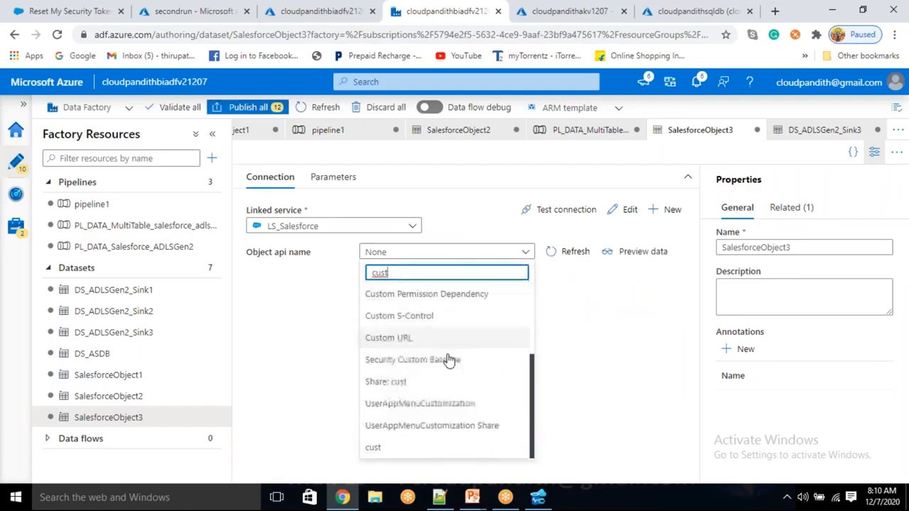
{"action": "left_click", "coordinate": [374, 447]}
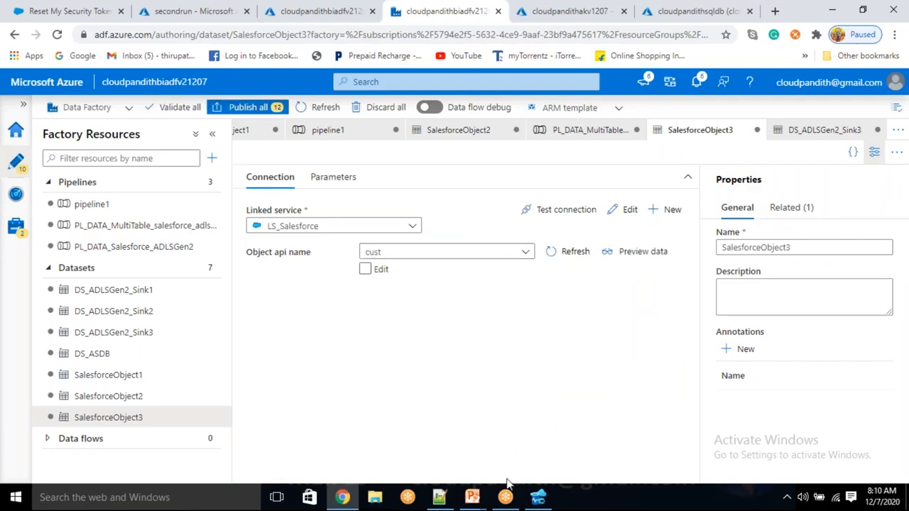
- Check the cust, emp and product source-table entries in the JSON list, then keep cust
{"action": "left_click", "coordinate": [438, 497]}
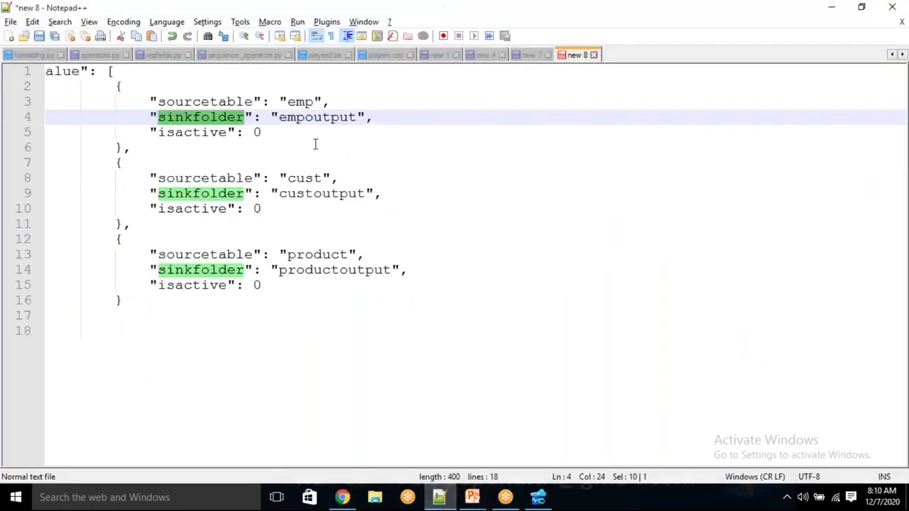
{"action": "double_click", "coordinate": [306, 177]}
{"action": "double_click", "coordinate": [298, 102]}
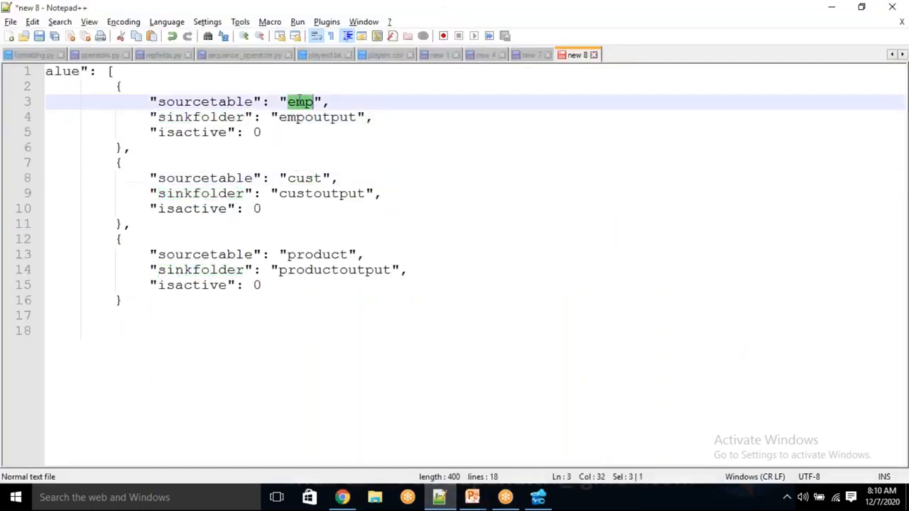
{"action": "double_click", "coordinate": [304, 254]}
{"action": "key", "text": "alt+Tab"}
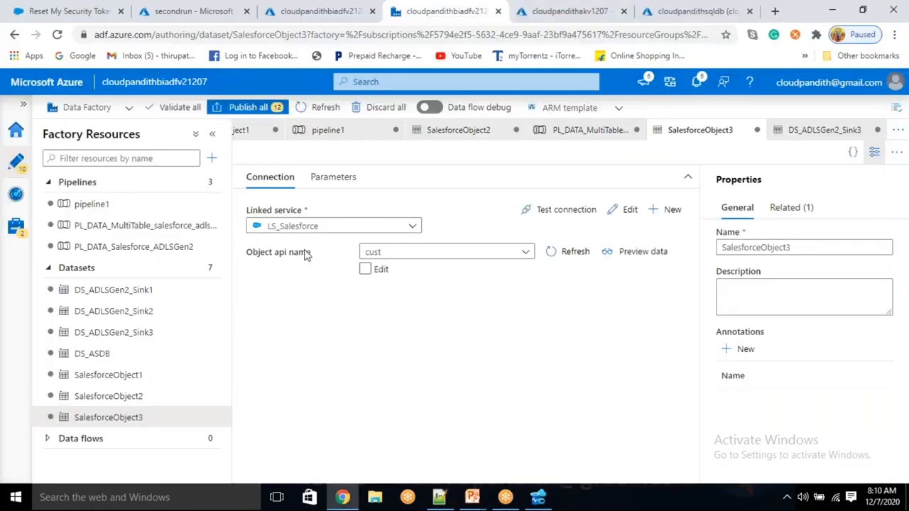
{"action": "left_click", "coordinate": [467, 257]}
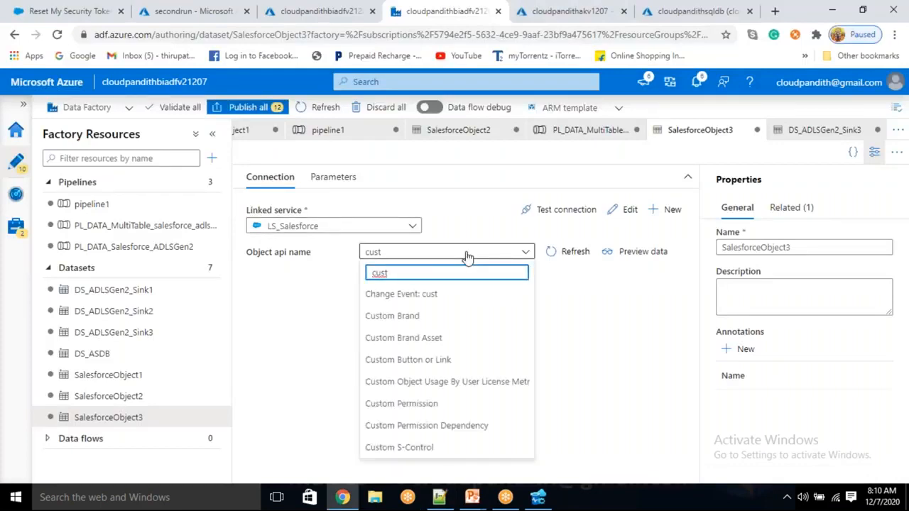
{"action": "left_click", "coordinate": [601, 341]}
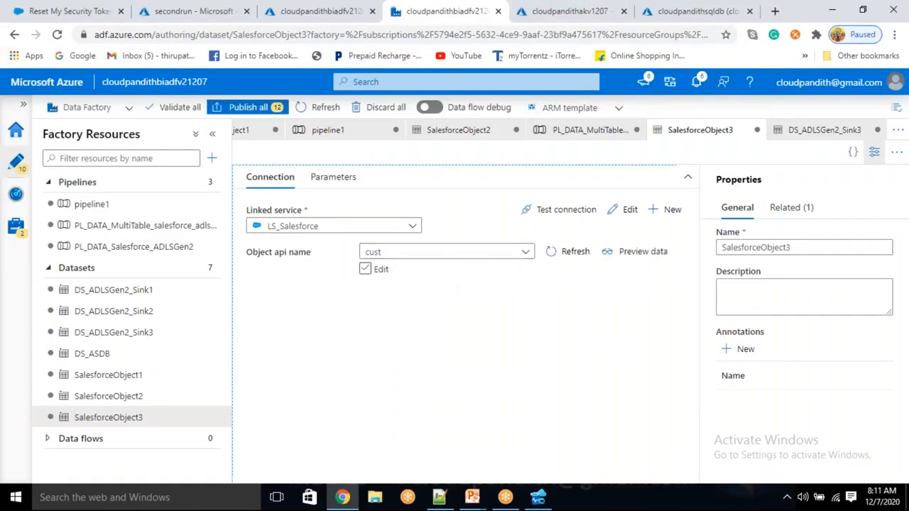
{"action": "left_click", "coordinate": [365, 270]}
{"action": "left_click", "coordinate": [458, 251]}
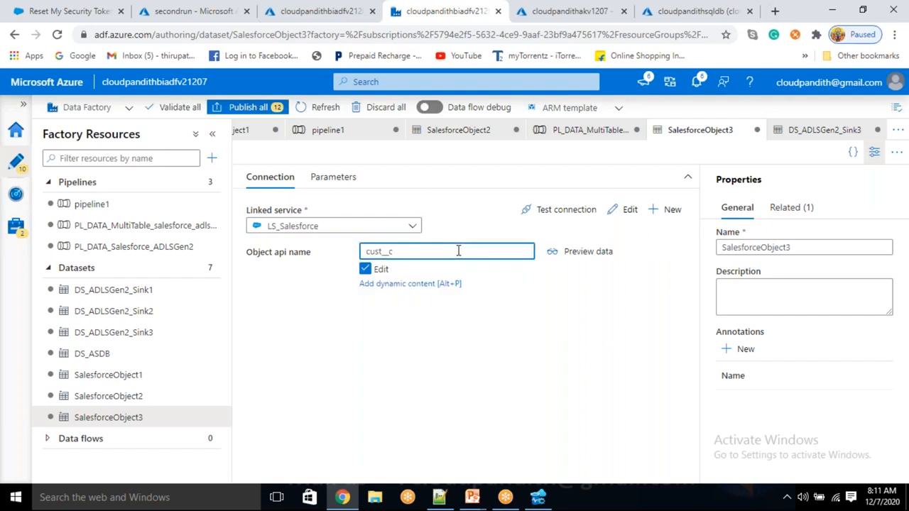
{"action": "key", "text": "ctrl+a"}
{"action": "key", "text": "BackSpace"}
{"action": "left_click", "coordinate": [409, 283]}
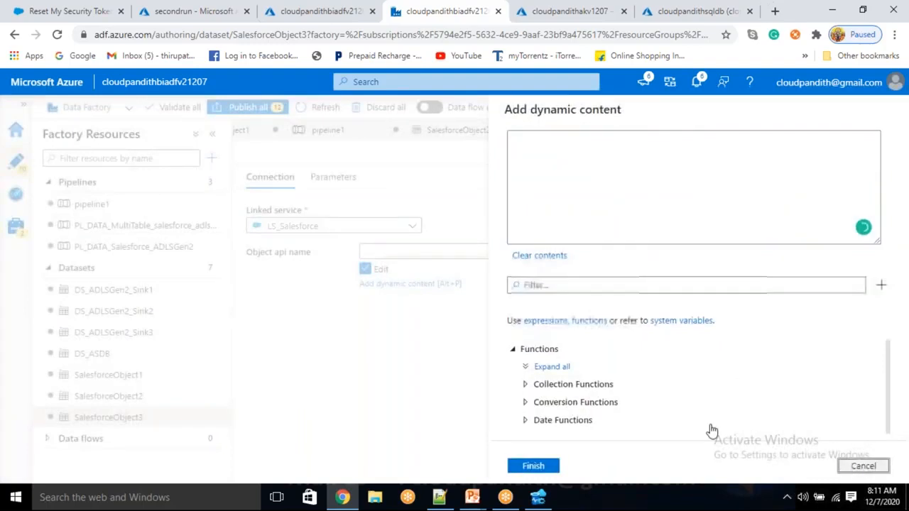
{"action": "key", "text": "Escape"}
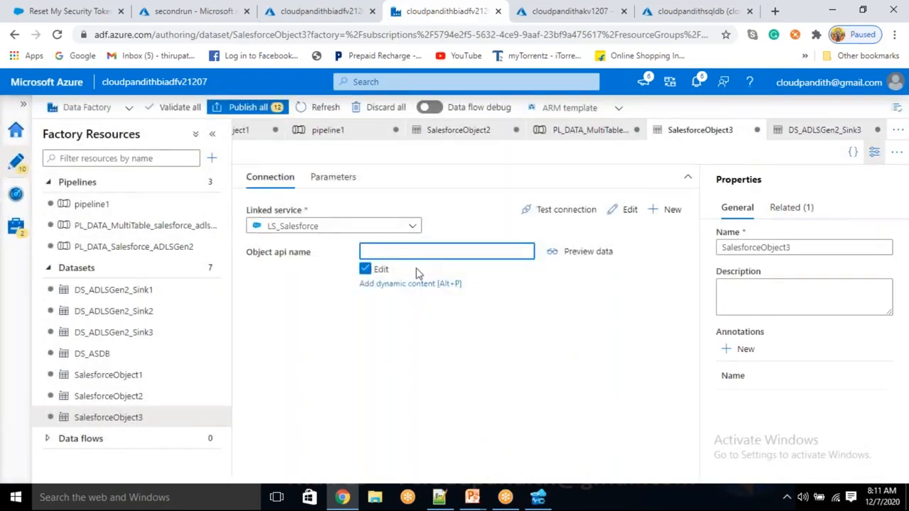
{"action": "left_click", "coordinate": [402, 284]}
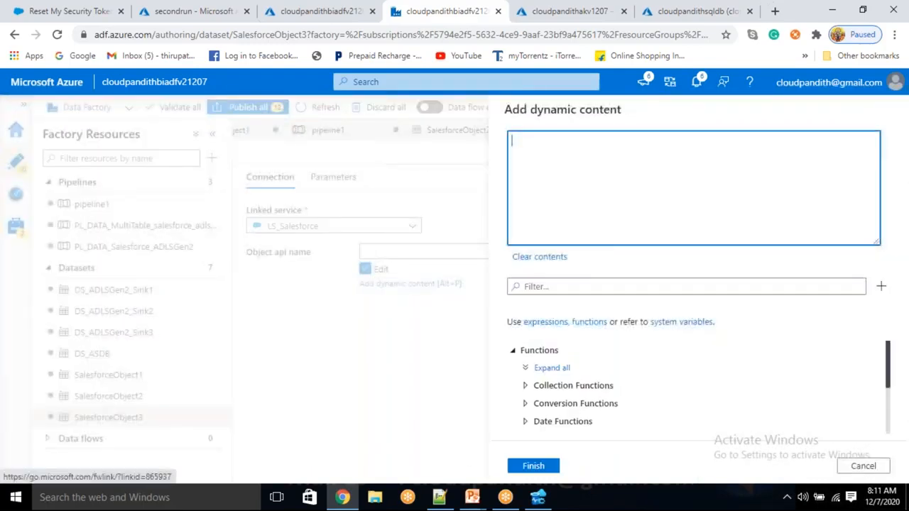
{"action": "scroll", "coordinate": [602, 395], "scroll_direction": "down", "scroll_amount": 5}
{"action": "left_click", "coordinate": [562, 426]}
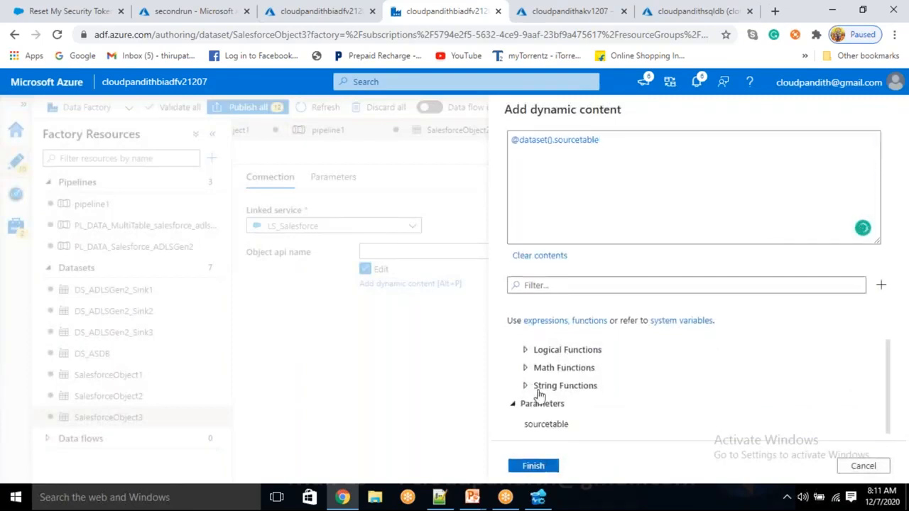
{"action": "left_click", "coordinate": [539, 467]}
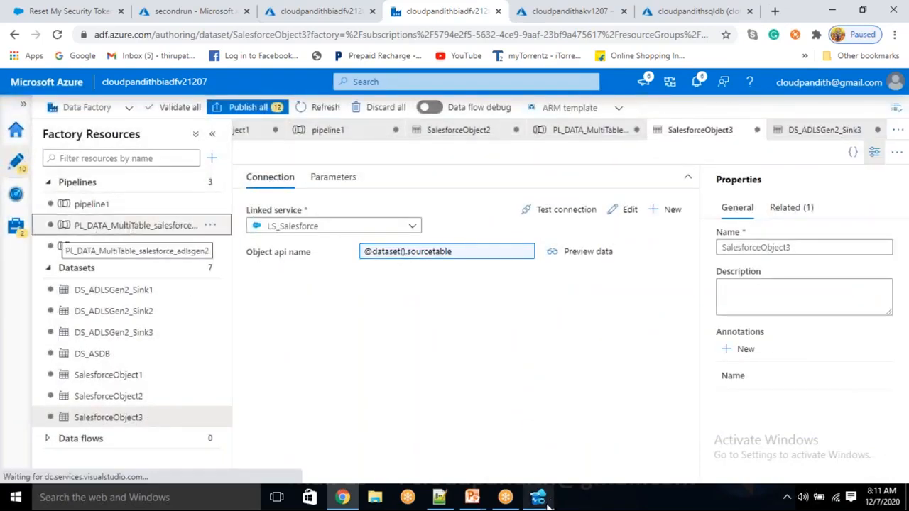
{"action": "left_click", "coordinate": [545, 500]}
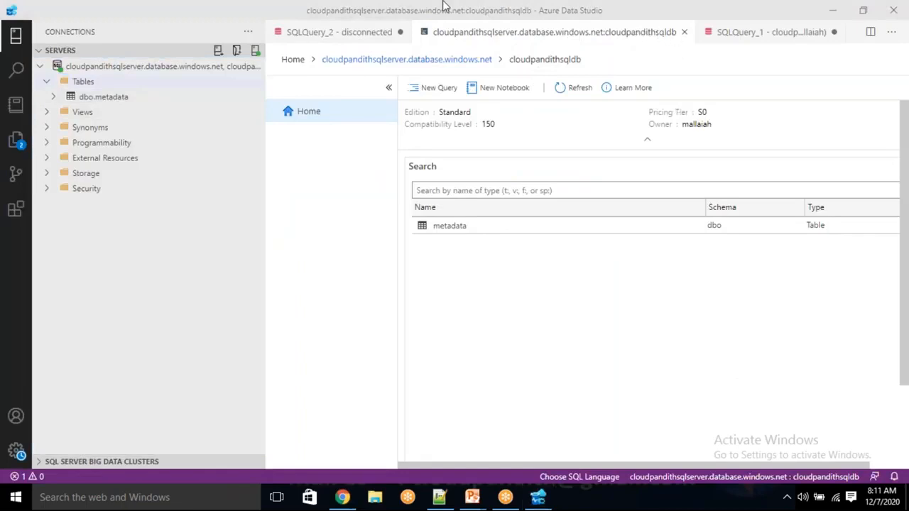
- Open the metadata table's rows for editing from the connections tree
{"action": "left_click", "coordinate": [796, 15]}
{"action": "left_click", "coordinate": [382, 177]}
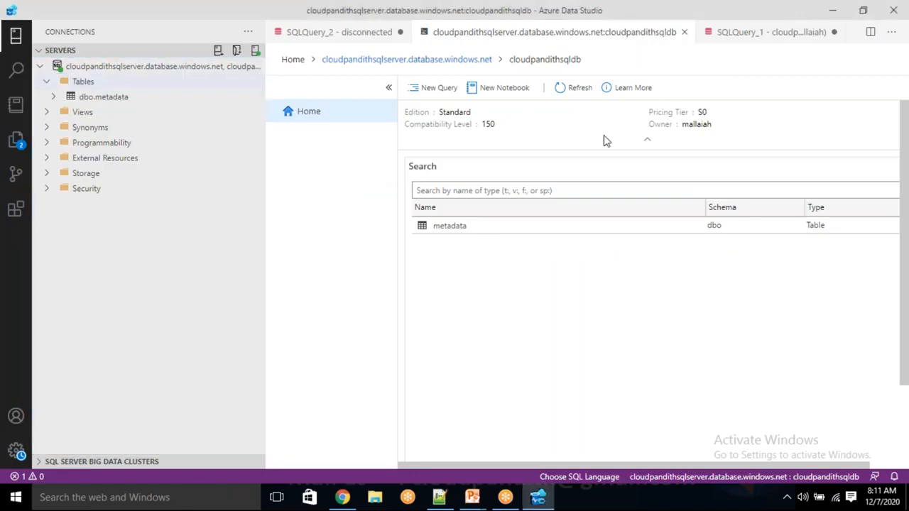
{"action": "left_click", "coordinate": [342, 36]}
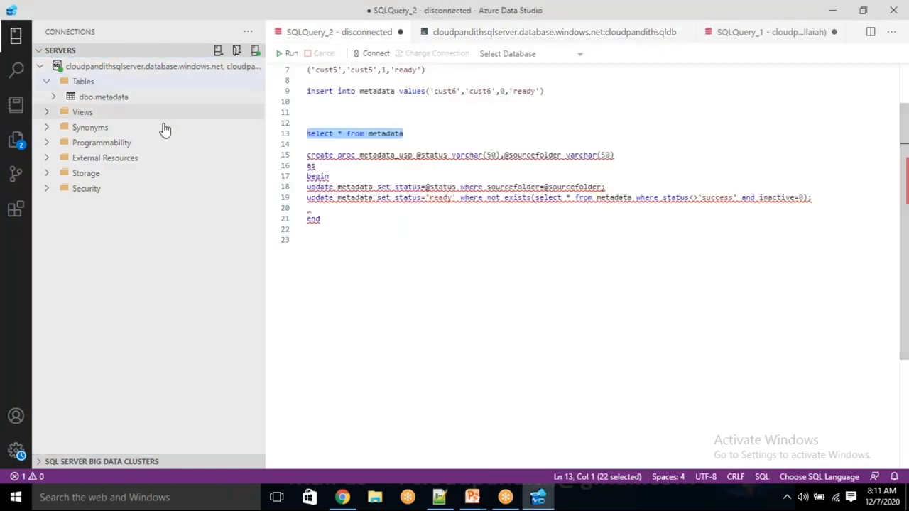
{"action": "left_click", "coordinate": [413, 135]}
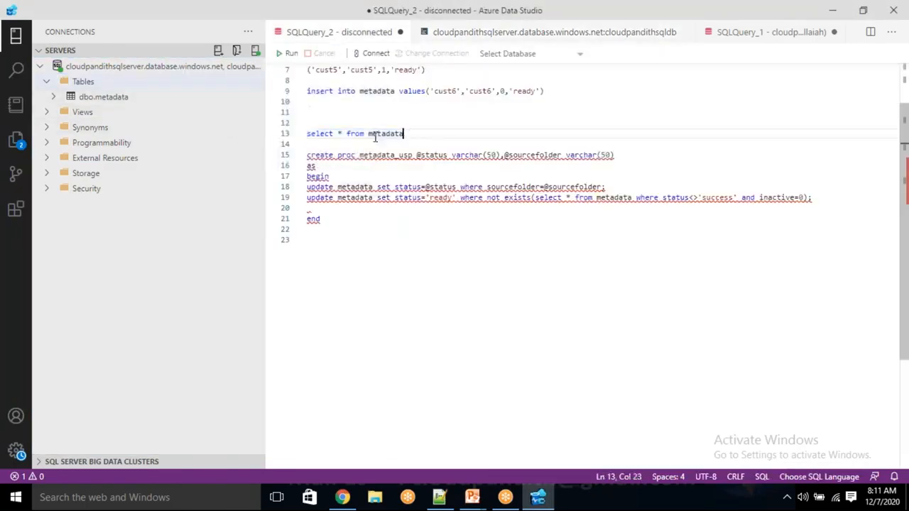
{"action": "scroll", "coordinate": [403, 133], "scroll_direction": "up", "scroll_amount": 2}
{"action": "right_click", "coordinate": [105, 99]}
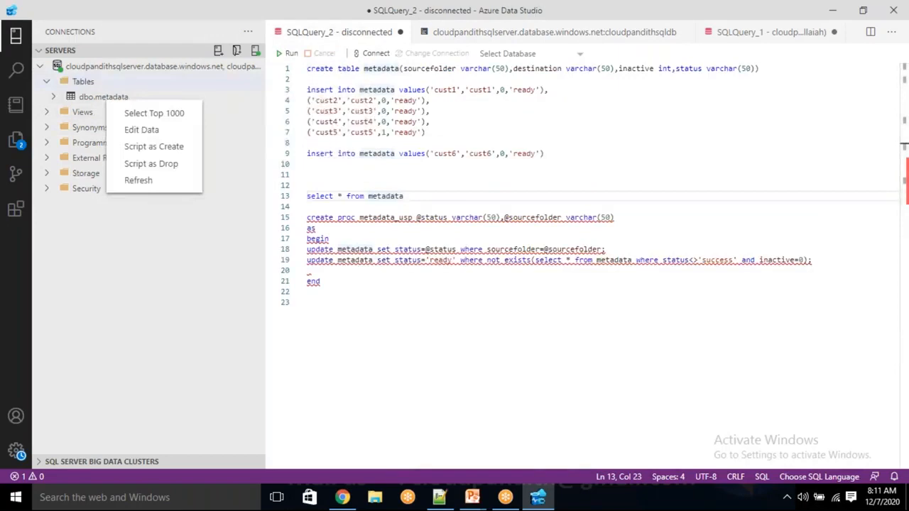
{"action": "left_click", "coordinate": [132, 129]}
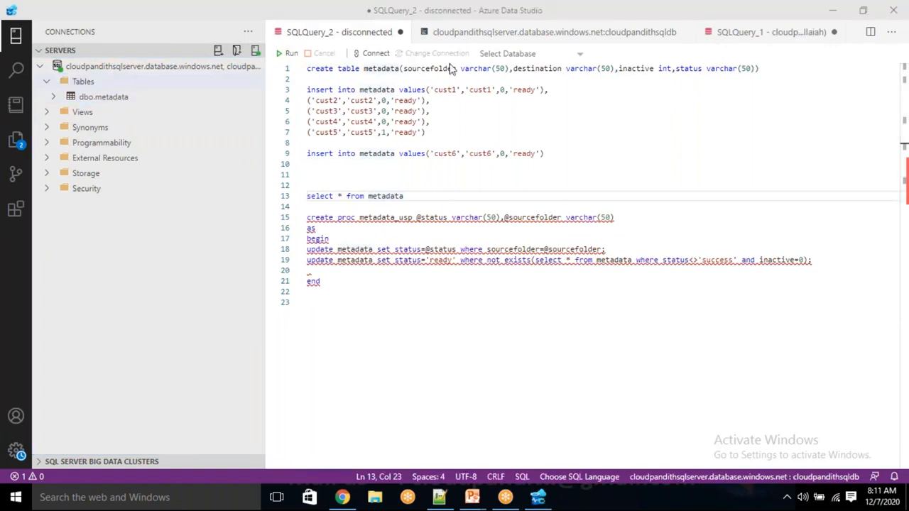
- Write and run DROP TABLE metadata in the SQLQuery_1 script
{"action": "left_click", "coordinate": [777, 32]}
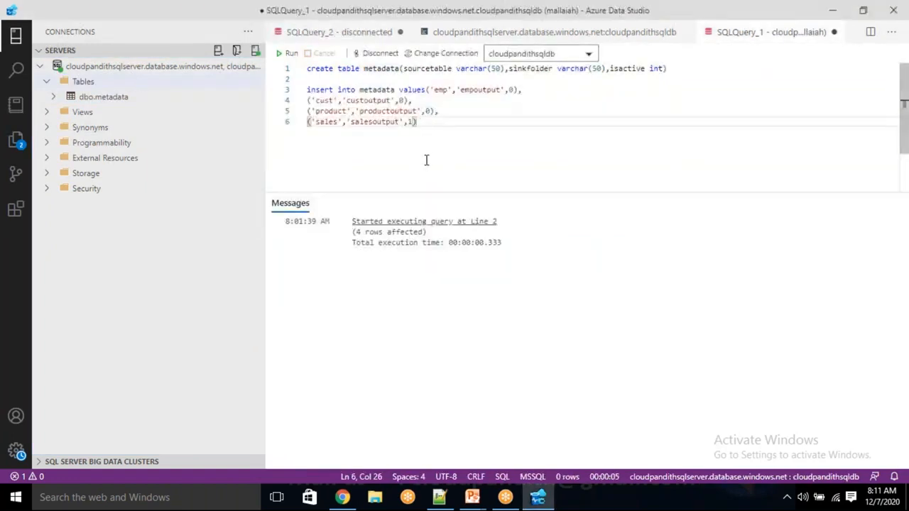
{"action": "left_click", "coordinate": [385, 78]}
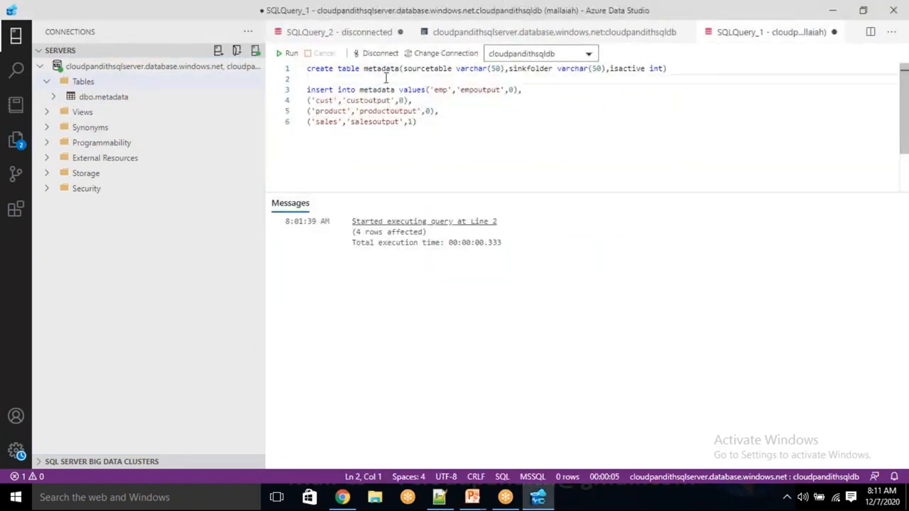
{"action": "key", "text": "Return"}
{"action": "type", "text": "dro"}
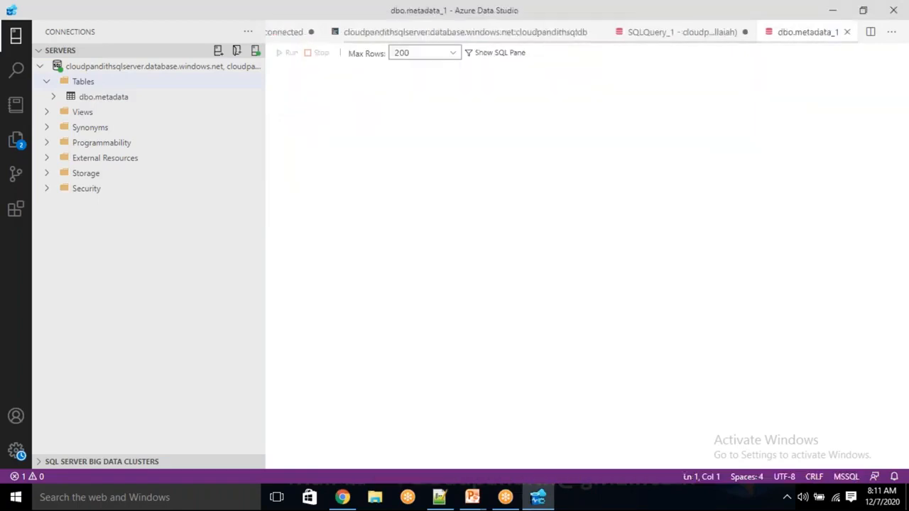
{"action": "left_click", "coordinate": [654, 35]}
{"action": "left_click", "coordinate": [812, 33]}
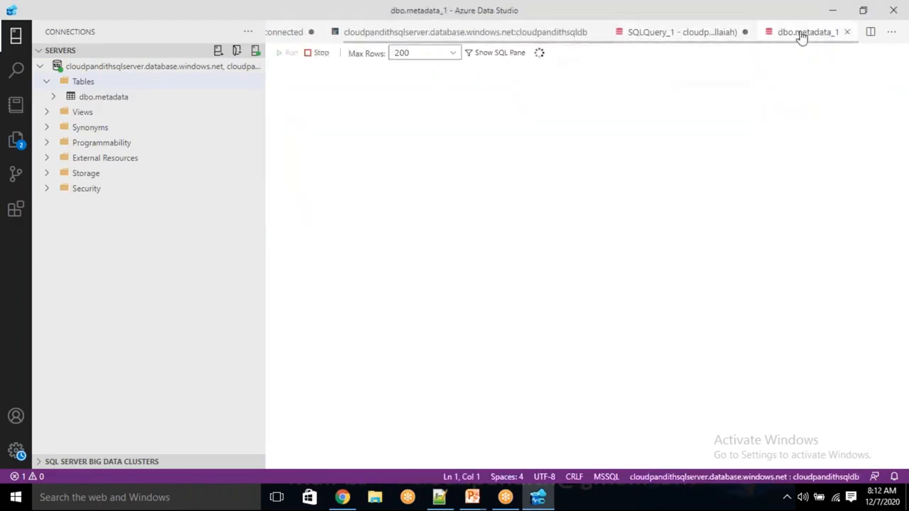
{"action": "left_click", "coordinate": [686, 34]}
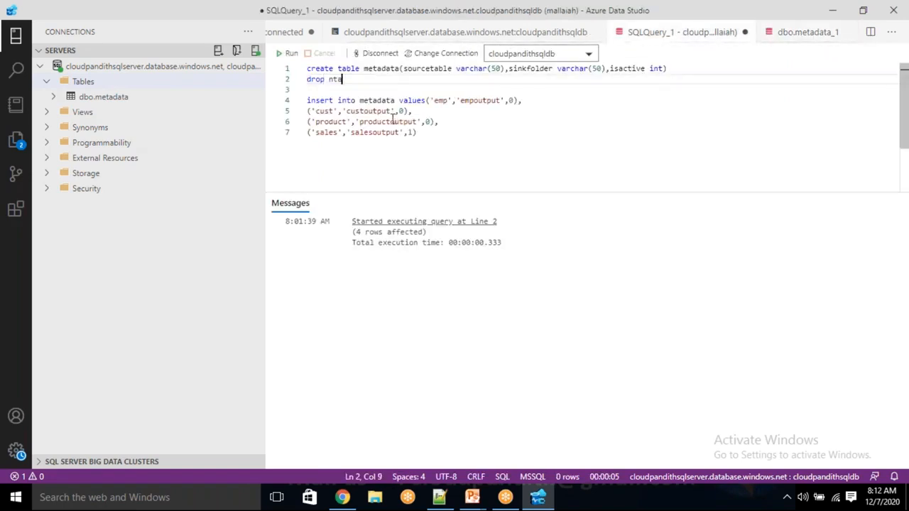
{"action": "type", "text": "table metadata"}
{"action": "key", "text": "shift+Home"}
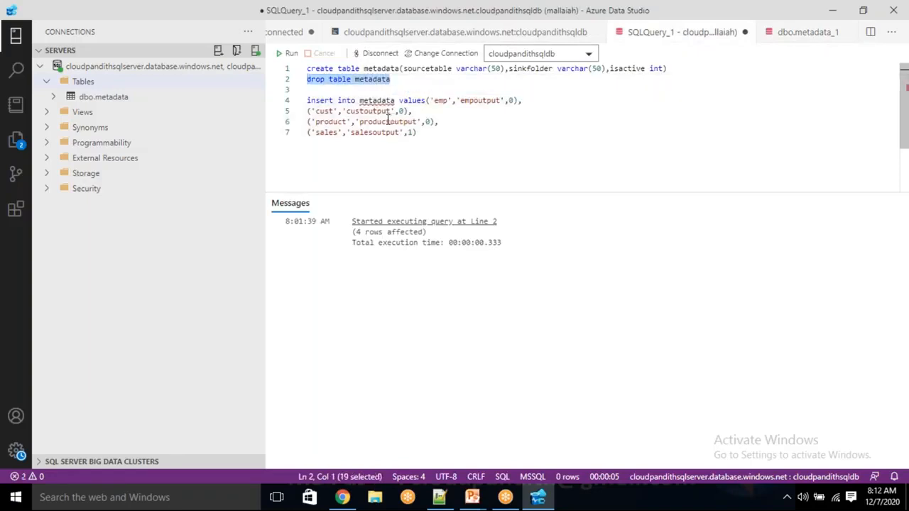
{"action": "left_click", "coordinate": [290, 53]}
- Remove the drop line and rerun the CREATE TABLE metadata statement
{"action": "double_click", "coordinate": [324, 112]}
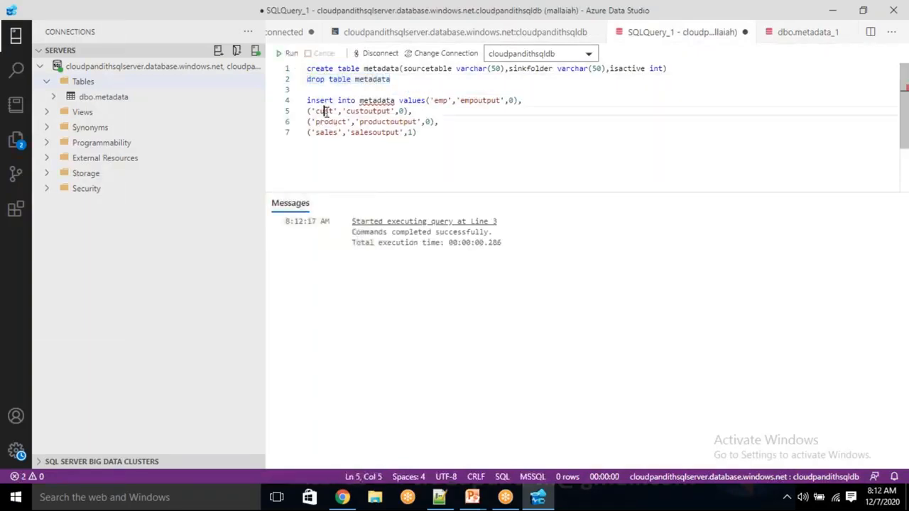
{"action": "double_click", "coordinate": [328, 122]}
{"action": "double_click", "coordinate": [326, 133]}
{"action": "left_click", "coordinate": [411, 80]}
{"action": "key", "text": "shift+Home"}
{"action": "key", "text": "BackSpace"}
{"action": "key", "text": "shift+End"}
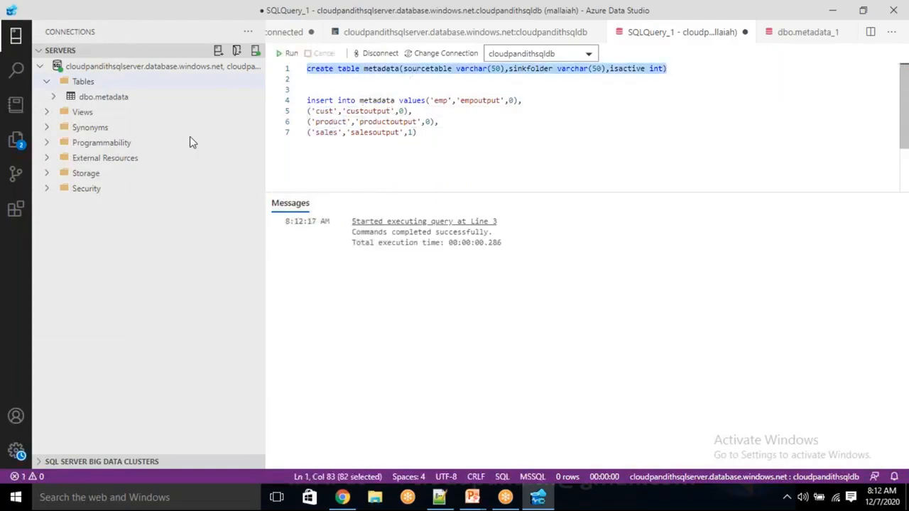
{"action": "left_click", "coordinate": [287, 53]}
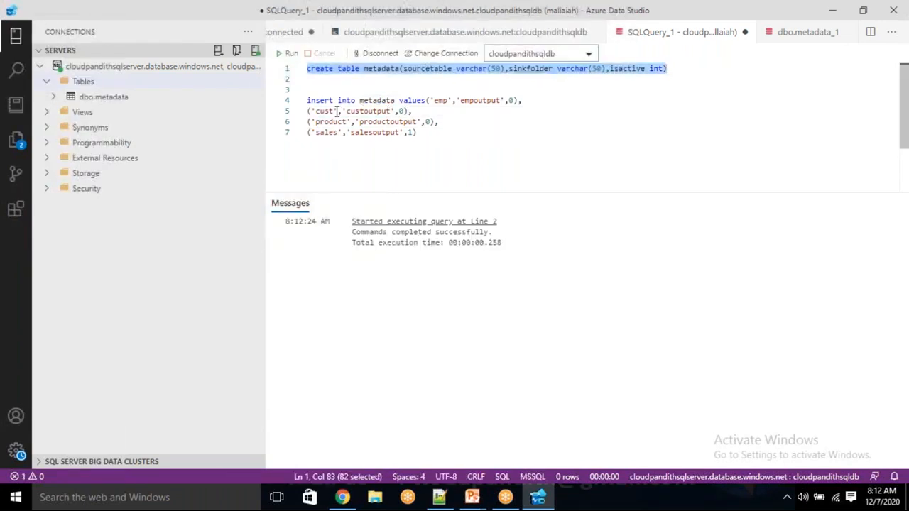
- Rename the sources to cust__c, product__c and sales__c and run the INSERT block
{"action": "left_click", "coordinate": [334, 111]}
{"action": "type", "text": "__c"}
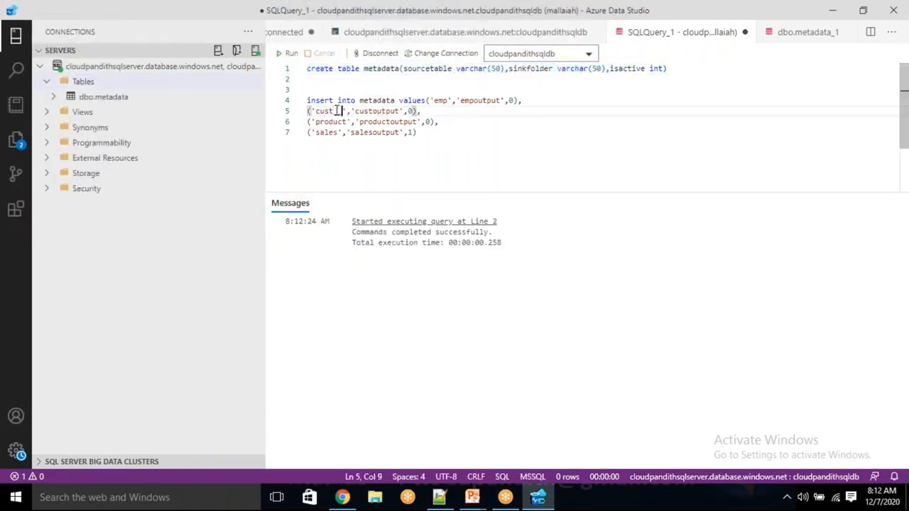
{"action": "left_click", "coordinate": [347, 121]}
{"action": "type", "text": "__c"}
{"action": "left_click", "coordinate": [338, 133]}
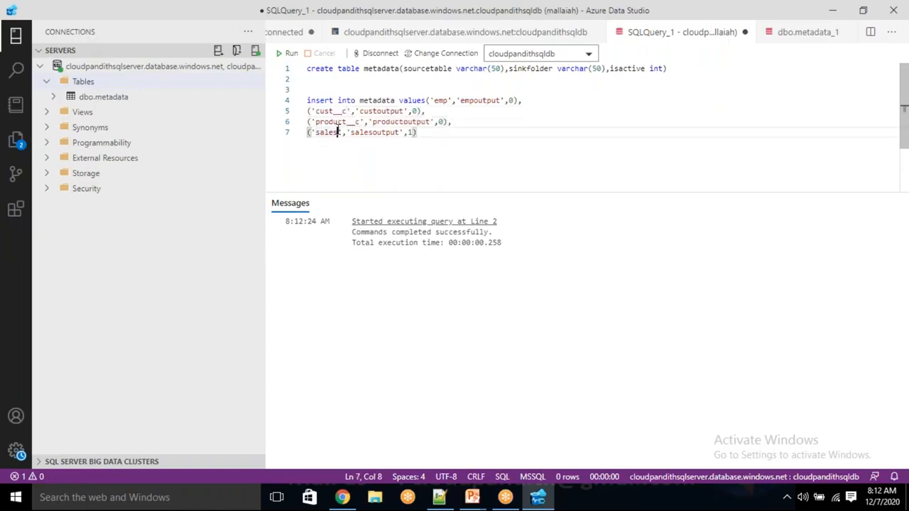
{"action": "type", "text": "__c"}
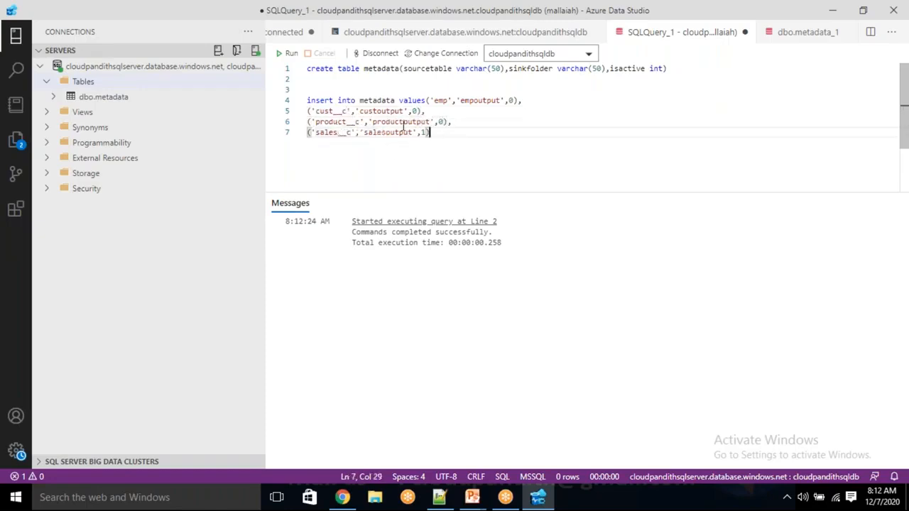
{"action": "left_click_drag", "start_coordinate": [440, 135], "coordinate": [272, 102]}
{"action": "left_click", "coordinate": [288, 53]}
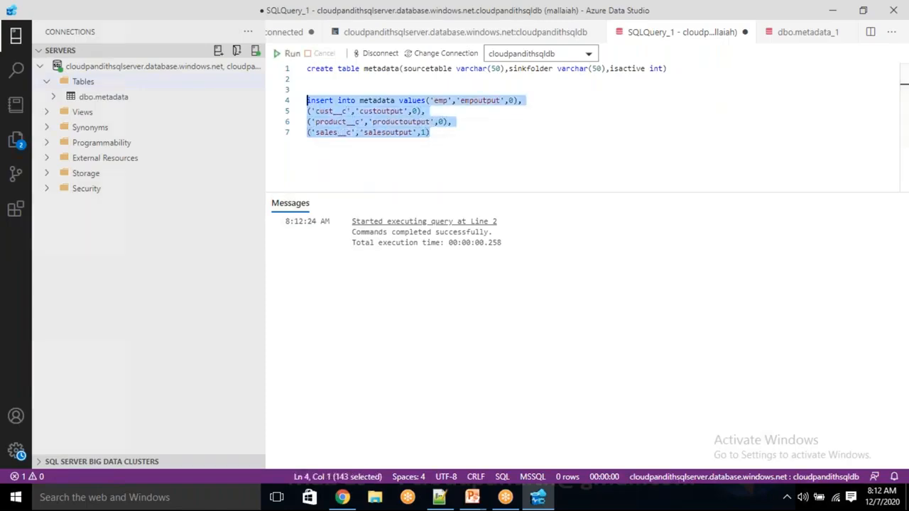
{"action": "left_click", "coordinate": [452, 140]}
{"action": "key", "text": "alt+Tab"}
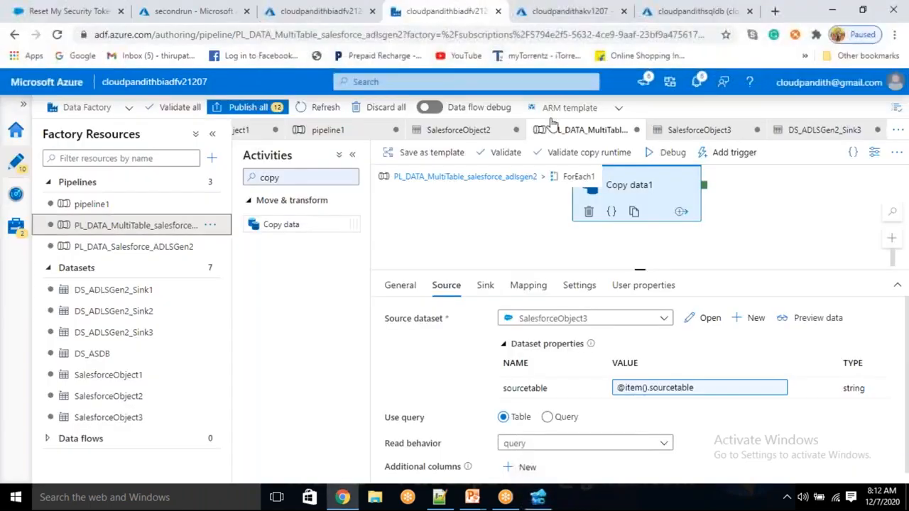
- Debug the multi-table pipeline and open Lookup1's output after refreshing statuses
{"action": "left_click", "coordinate": [671, 152]}
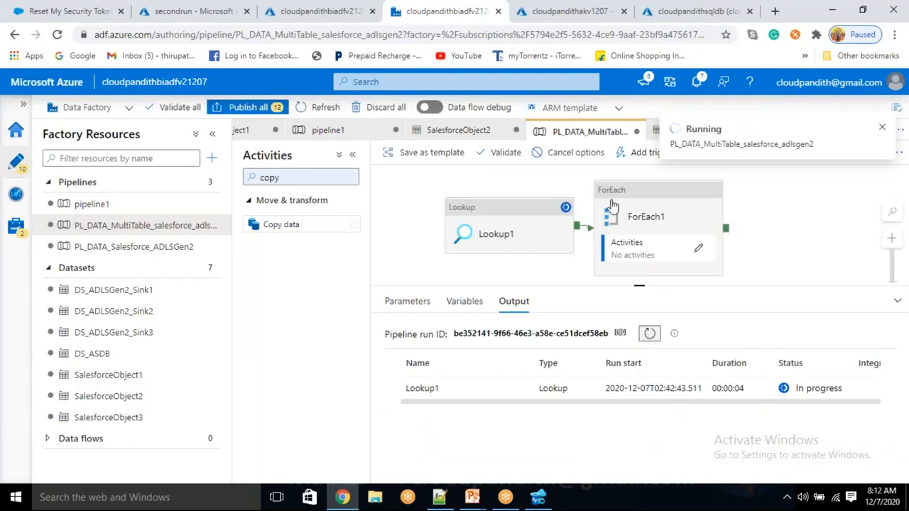
{"action": "left_click", "coordinate": [650, 338]}
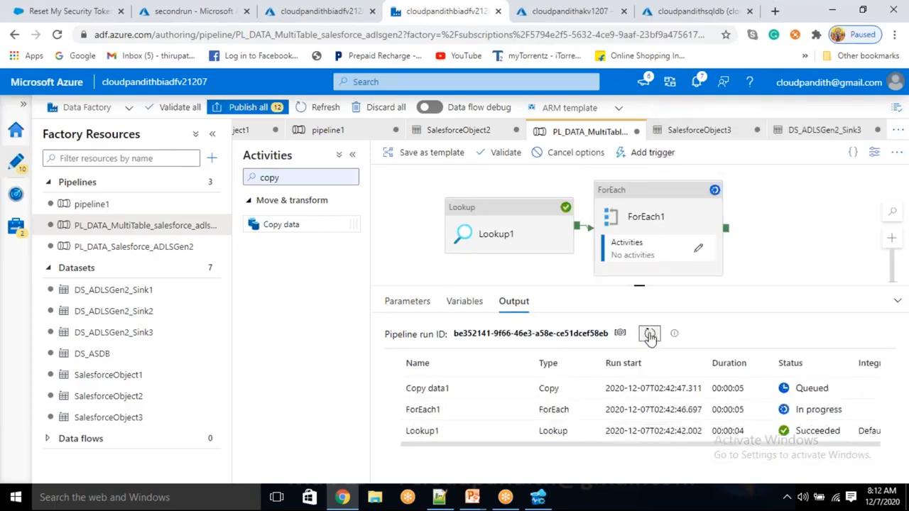
{"action": "left_click", "coordinate": [517, 431]}
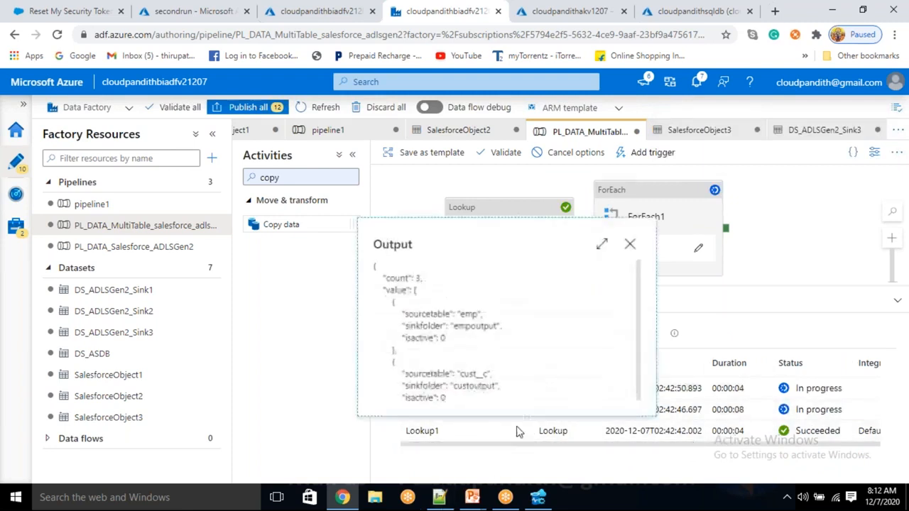
- Inspect Lookup1's output JSON, including the cust__c source table value
{"action": "left_click_drag", "start_coordinate": [462, 372], "coordinate": [470, 309]}
{"action": "left_click", "coordinate": [469, 310]}
{"action": "scroll", "coordinate": [475, 364], "scroll_direction": "down", "scroll_amount": 5}
{"action": "scroll", "coordinate": [468, 351], "scroll_direction": "up", "scroll_amount": 5}
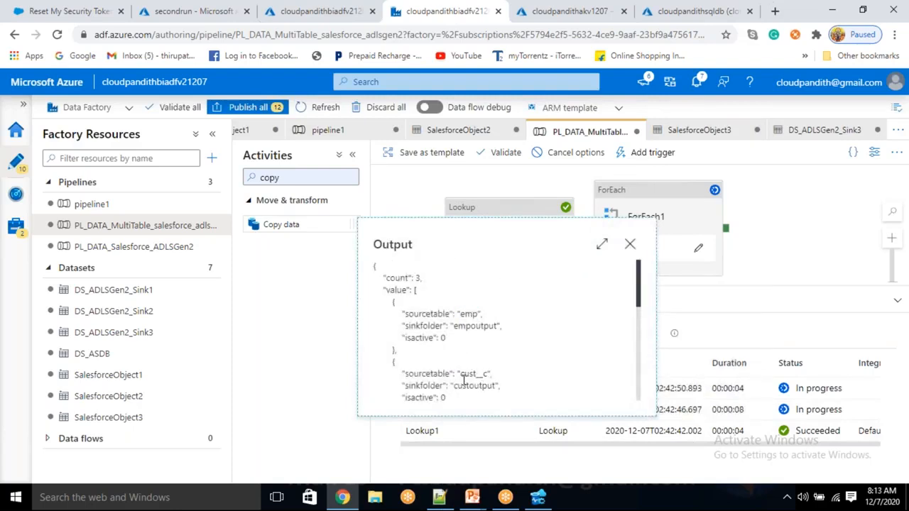
{"action": "left_click_drag", "start_coordinate": [476, 376], "coordinate": [375, 266]}
{"action": "left_click_drag", "start_coordinate": [490, 374], "coordinate": [465, 375]}
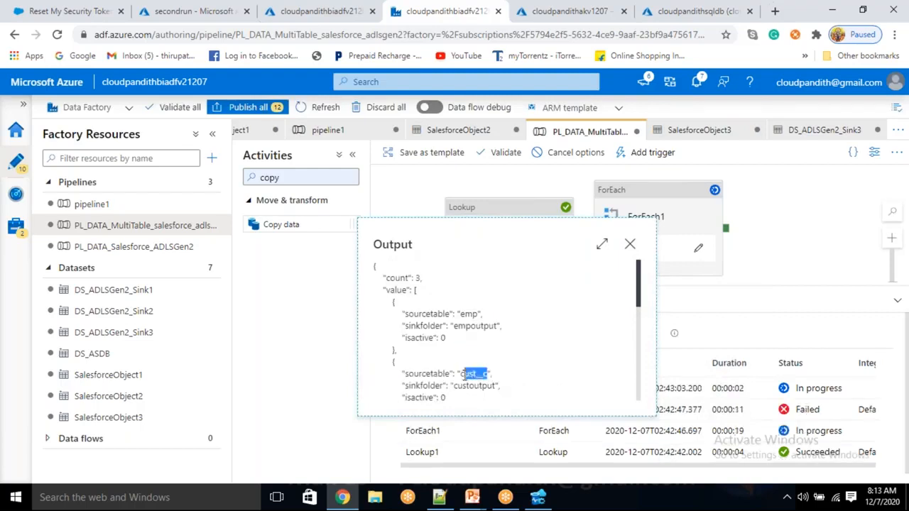
{"action": "left_click", "coordinate": [495, 367]}
- Close the lookup output and refresh the run statuses, revealing the failed copy
{"action": "left_click", "coordinate": [630, 244]}
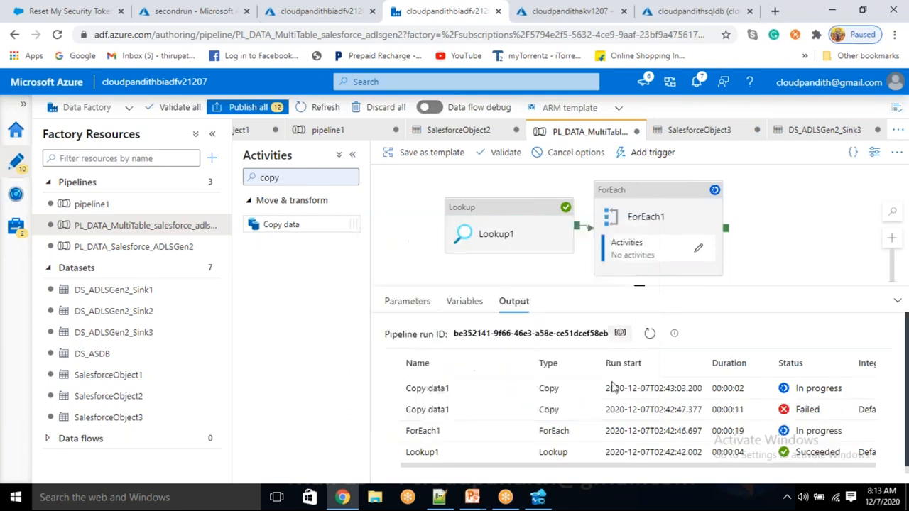
{"action": "left_click", "coordinate": [647, 335]}
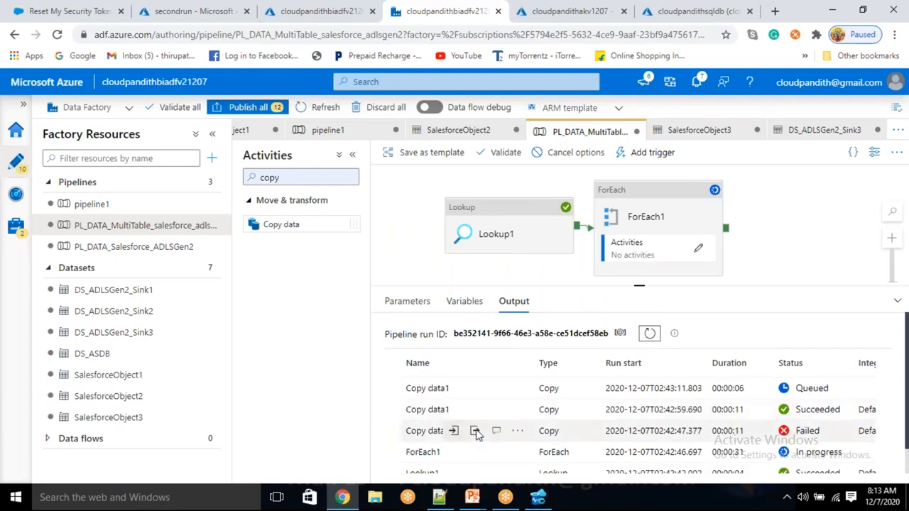
{"action": "left_click", "coordinate": [537, 497]}
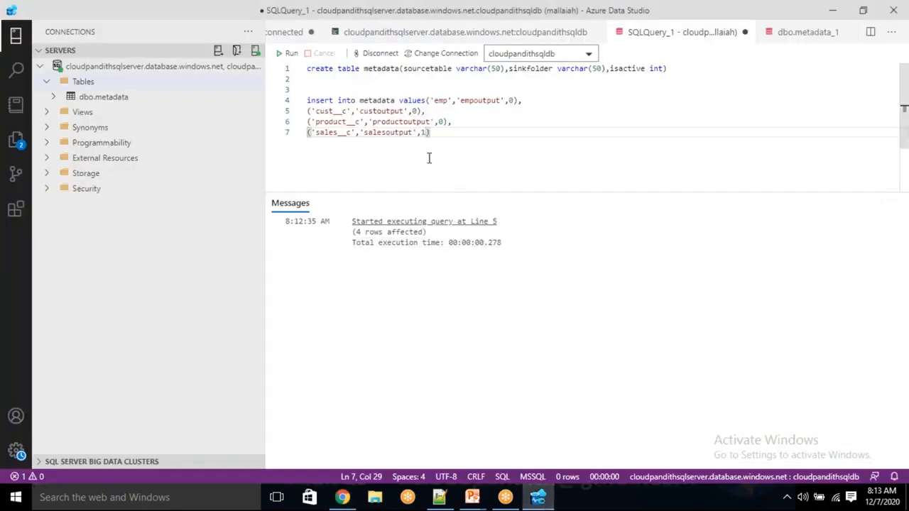
- Change emp to emp__c on line 4 of the metadata script
{"action": "left_click", "coordinate": [446, 100]}
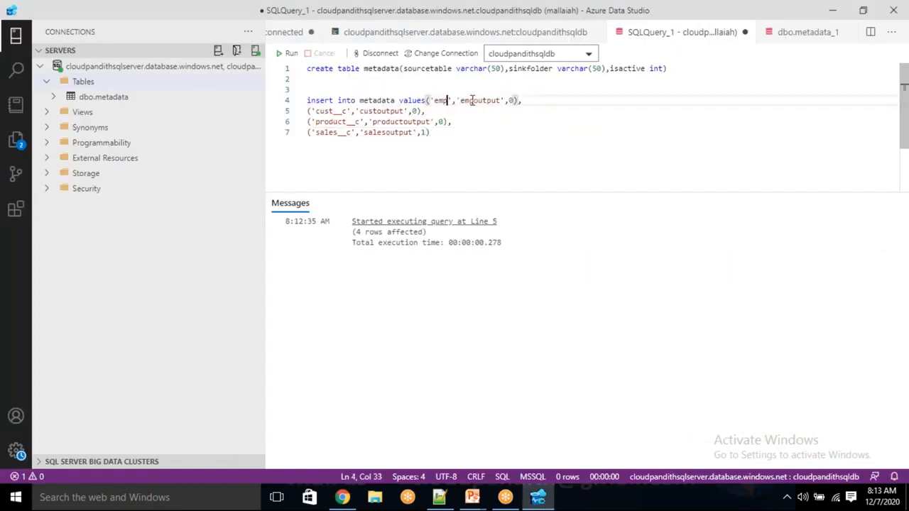
{"action": "type", "text": "__c"}
{"action": "left_click", "coordinate": [440, 132]}
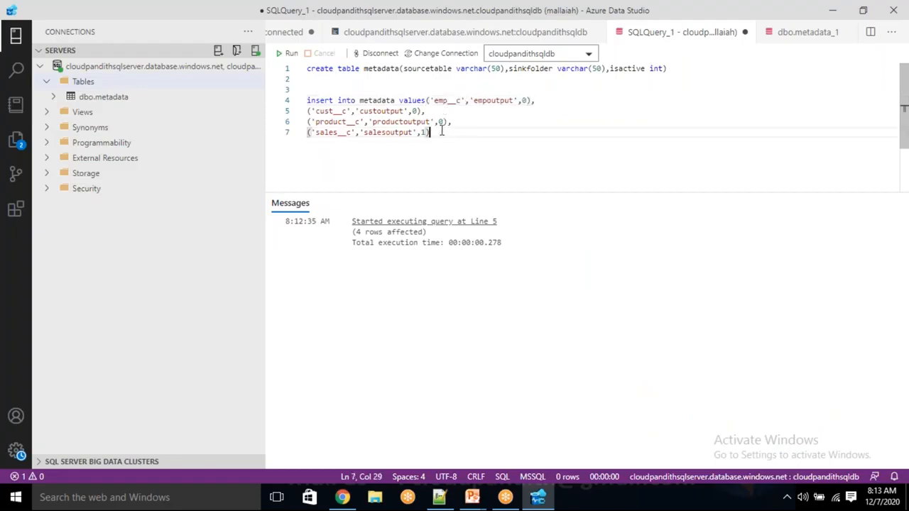
- Run DROP TABLE metadata on line 2, then delete that line
{"action": "left_click", "coordinate": [401, 88]}
{"action": "key", "text": "Up"}
{"action": "type", "text": "drop table metadata"}
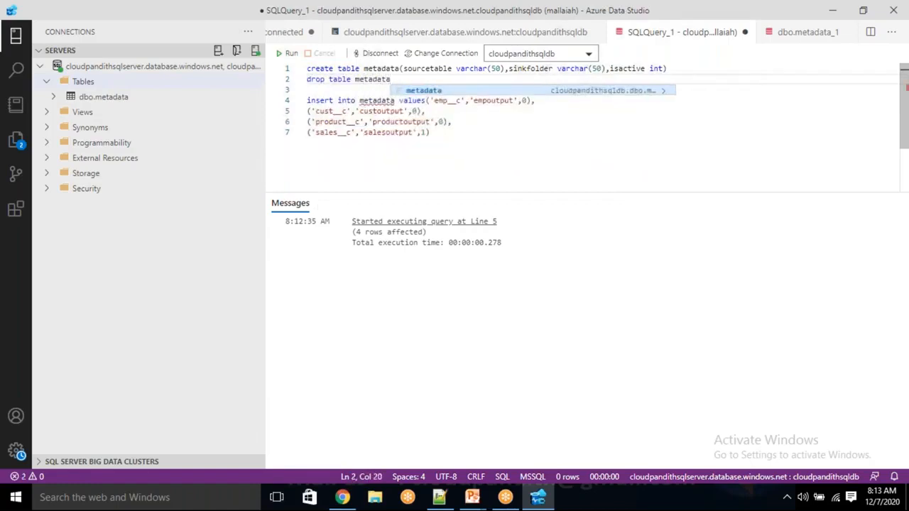
{"action": "key", "text": "shift+Home"}
{"action": "left_click", "coordinate": [288, 54]}
{"action": "key", "text": "BackSpace"}
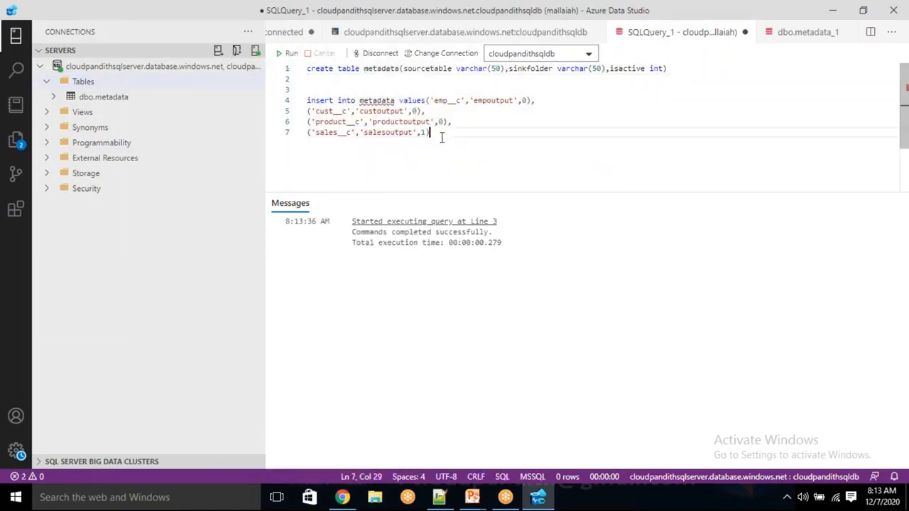
- Run the whole create-and-insert script for the metadata table
{"action": "left_click_drag", "start_coordinate": [448, 143], "coordinate": [297, 73]}
{"action": "left_click", "coordinate": [290, 54]}
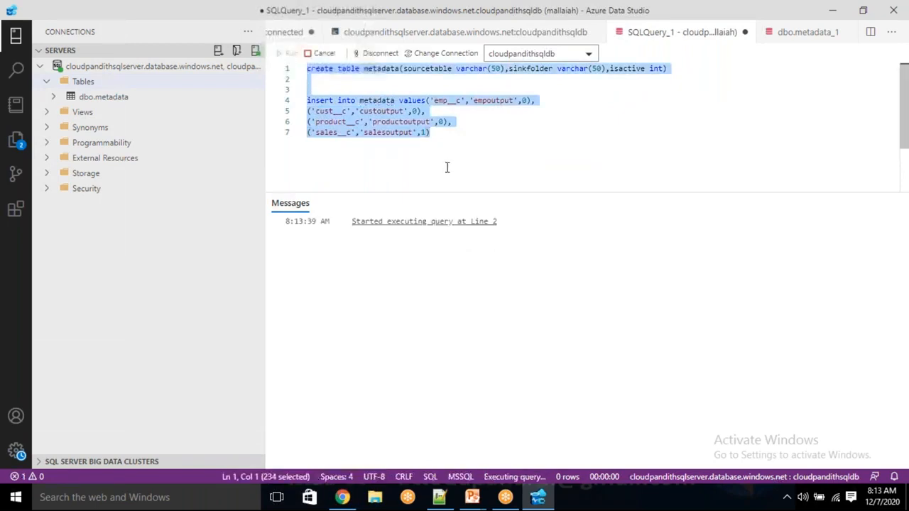
{"action": "left_click", "coordinate": [446, 168]}
{"action": "key", "text": "alt+Tab"}
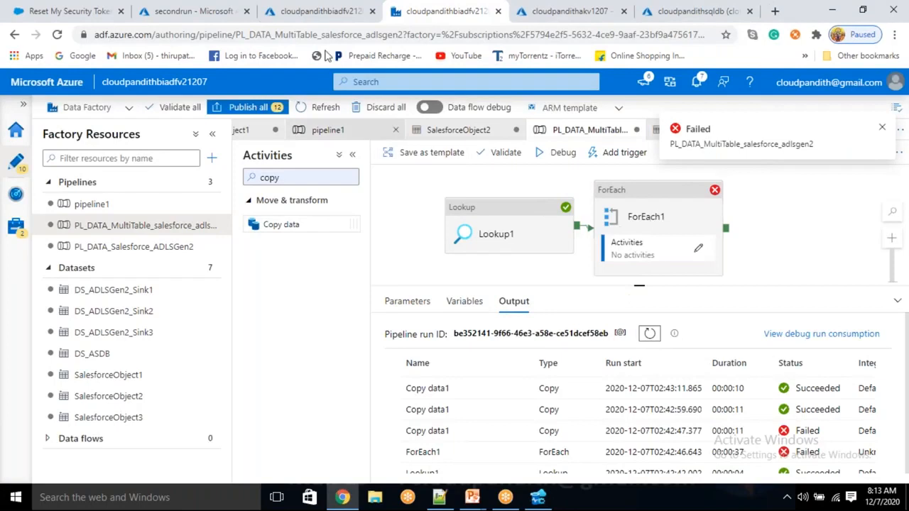
- Refresh the storage account's containers and delete custoutput and productoutput
{"action": "left_click", "coordinate": [192, 11]}
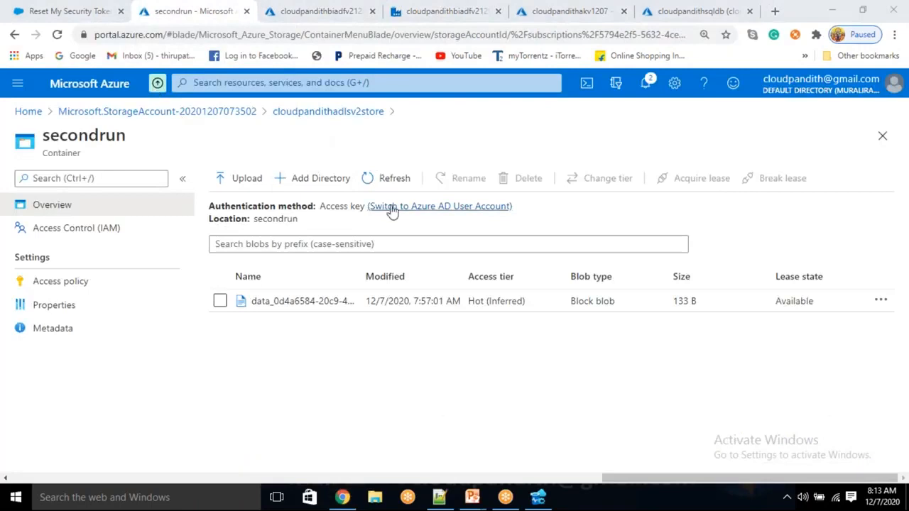
{"action": "left_click", "coordinate": [324, 120]}
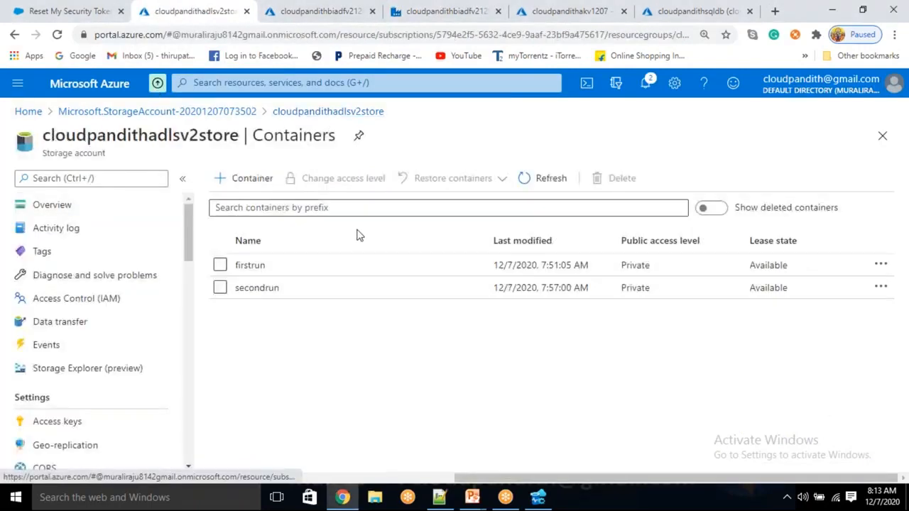
{"action": "left_click", "coordinate": [547, 186]}
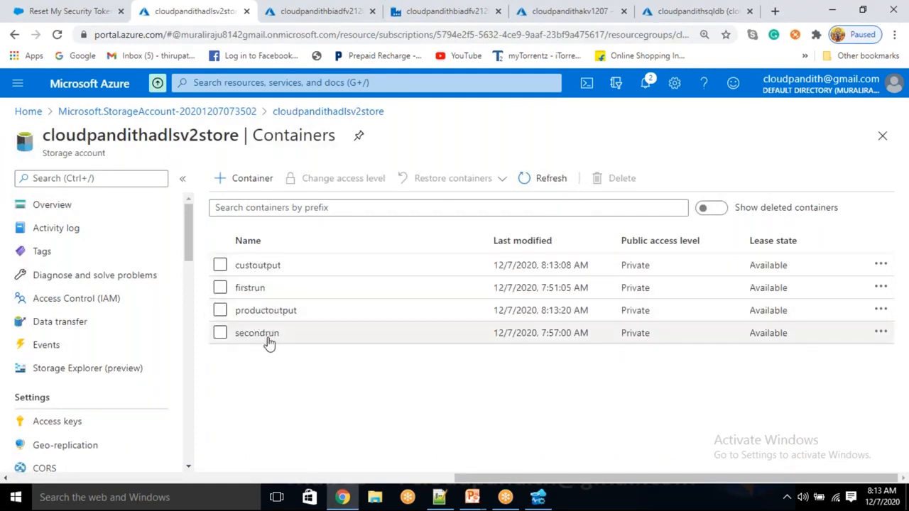
{"action": "left_click", "coordinate": [220, 310]}
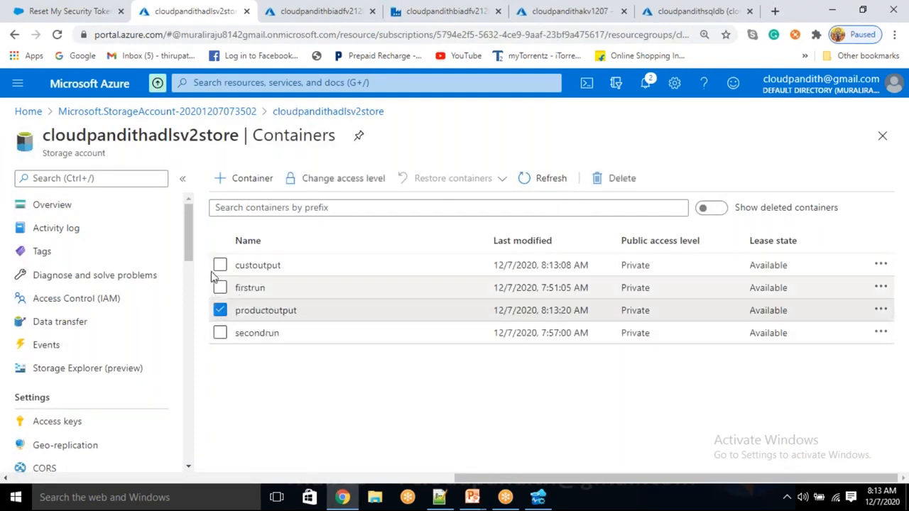
{"action": "left_click", "coordinate": [220, 265]}
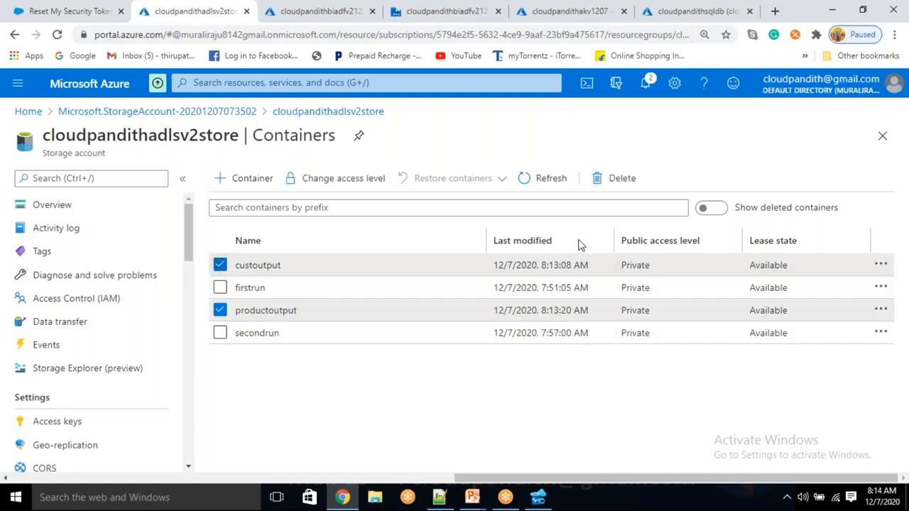
{"action": "left_click", "coordinate": [618, 186]}
{"action": "left_click", "coordinate": [260, 397]}
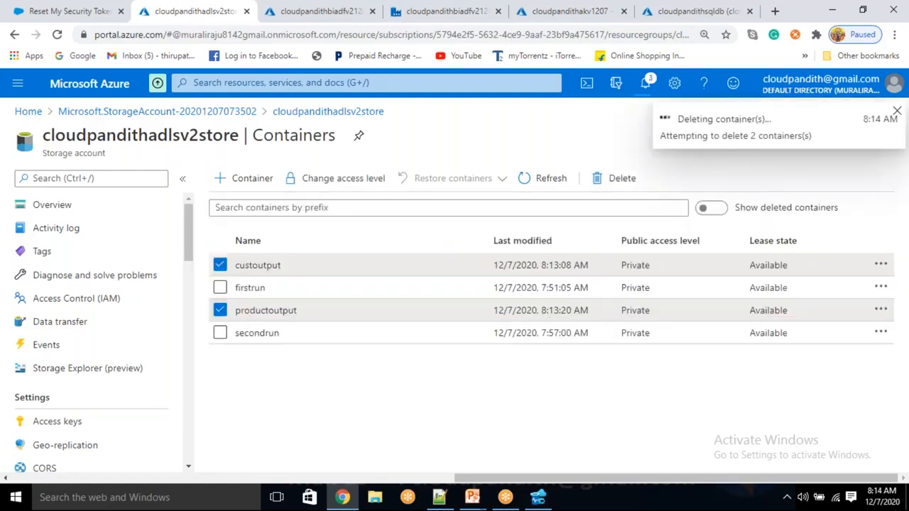
{"action": "left_click", "coordinate": [479, 8]}
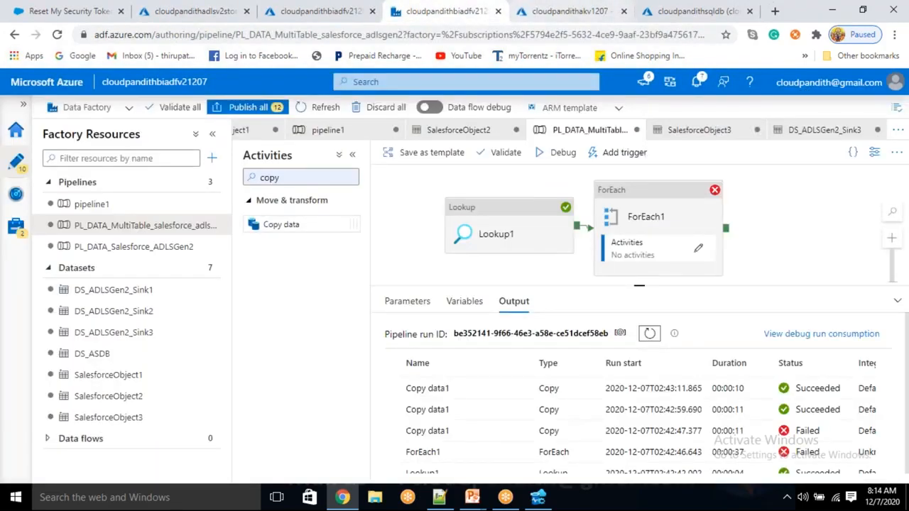
- Publish all 12 pending changes and choose New/Edit under Add trigger
{"action": "left_click", "coordinate": [247, 107]}
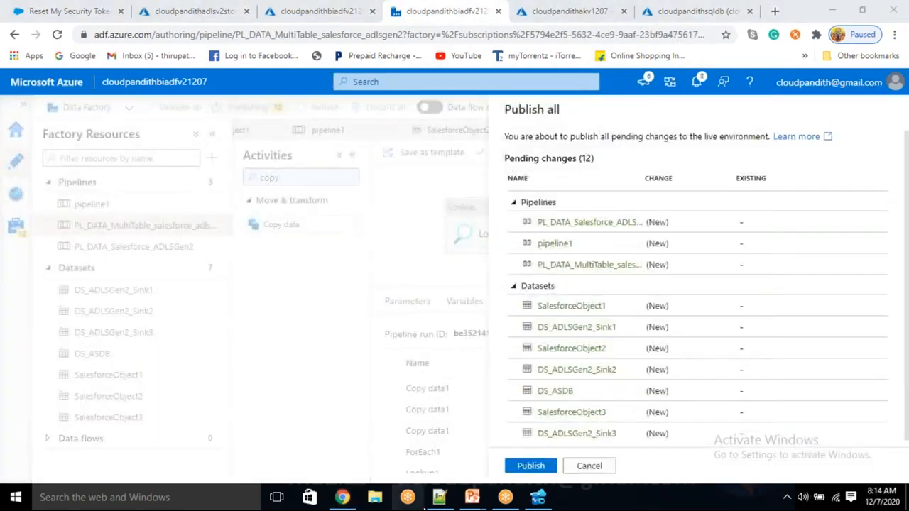
{"action": "left_click", "coordinate": [531, 466]}
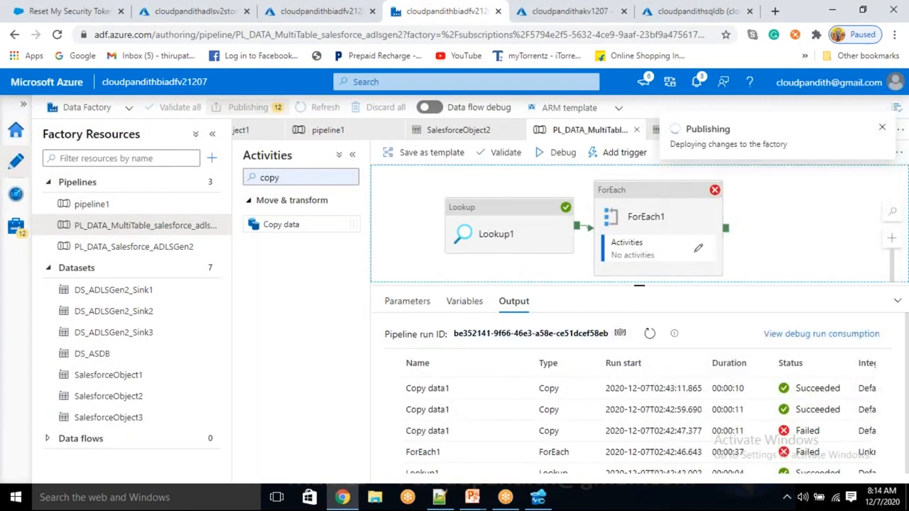
{"action": "left_click", "coordinate": [615, 153]}
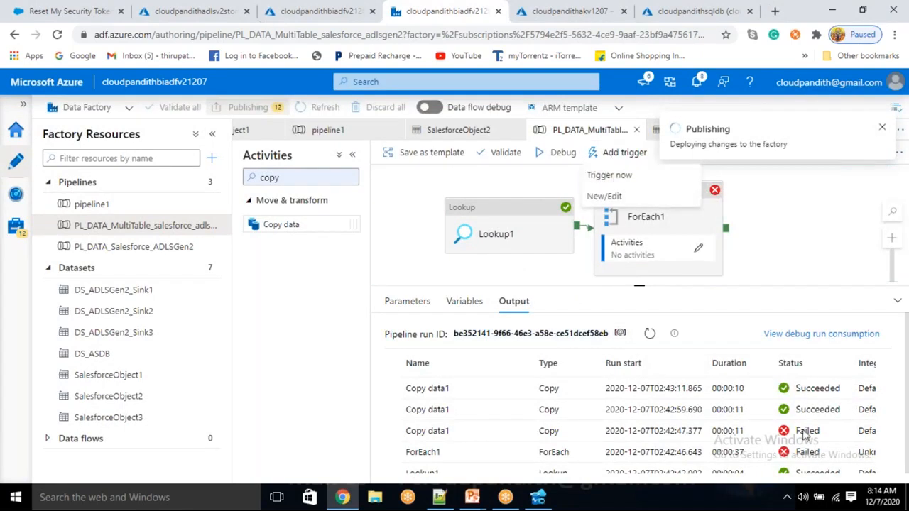
{"action": "left_click", "coordinate": [619, 200]}
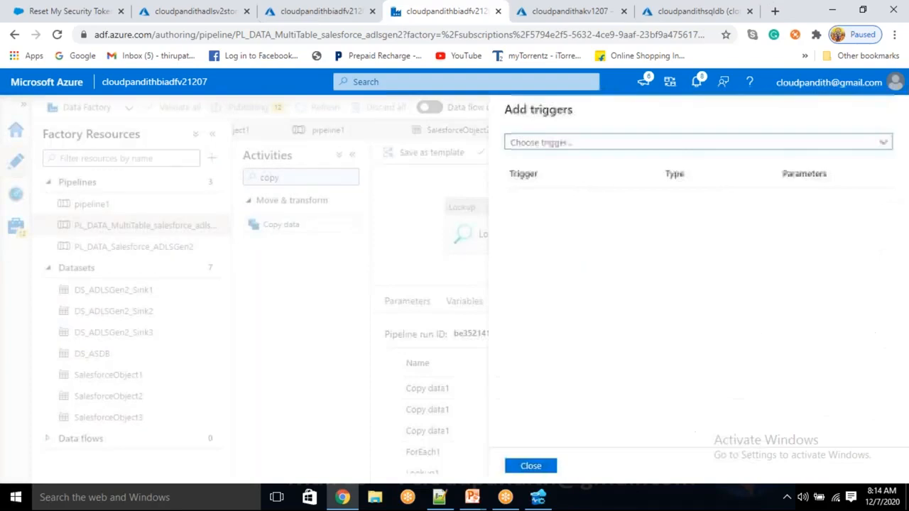
- Create a new Schedule trigger named scheduleTrigger
{"action": "left_click", "coordinate": [554, 144]}
{"action": "left_click", "coordinate": [543, 186]}
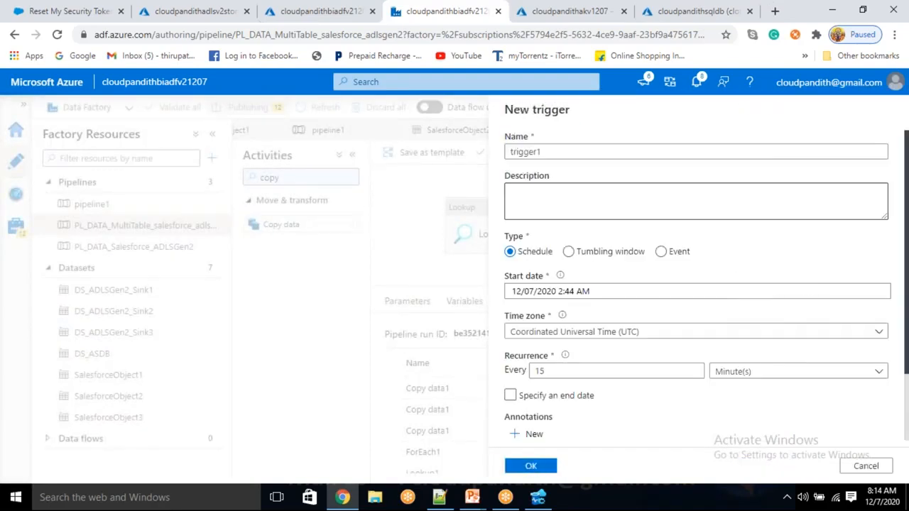
{"action": "type", "text": "schedu"}
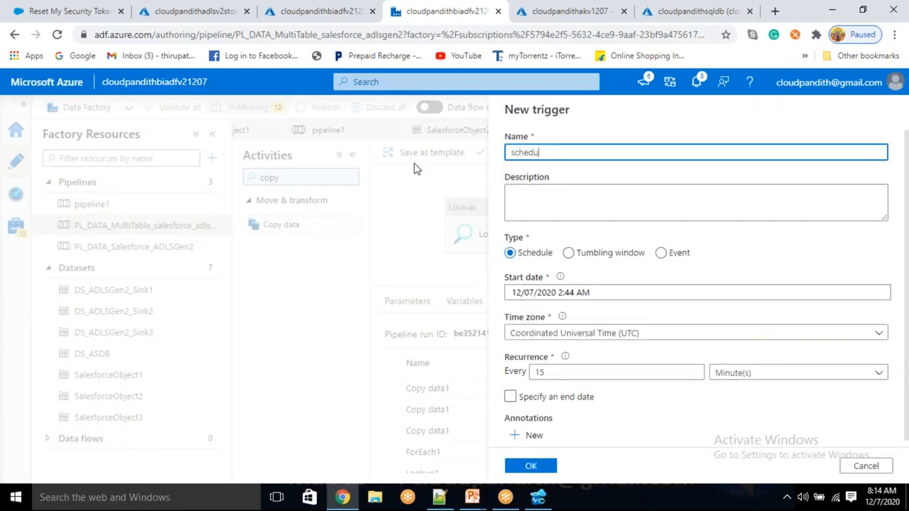
{"action": "type", "text": "leTrigger"}
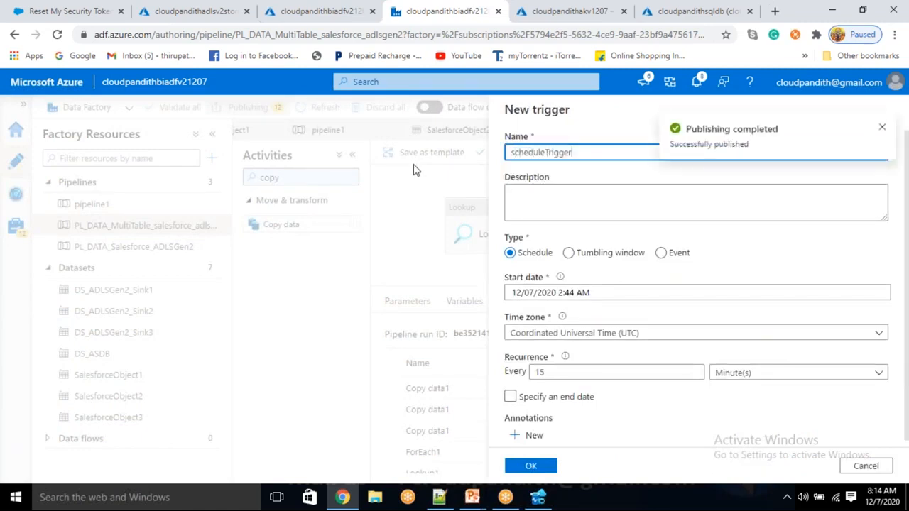
{"action": "left_click", "coordinate": [569, 254]}
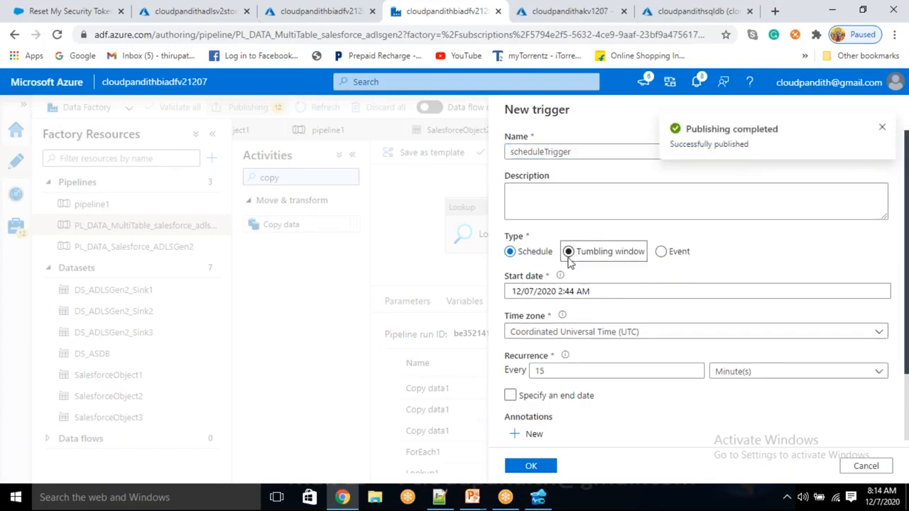
- Set the trigger time zone to Chennai (UTC+5:30) and start time to 8:16 AM
{"action": "left_click", "coordinate": [566, 292]}
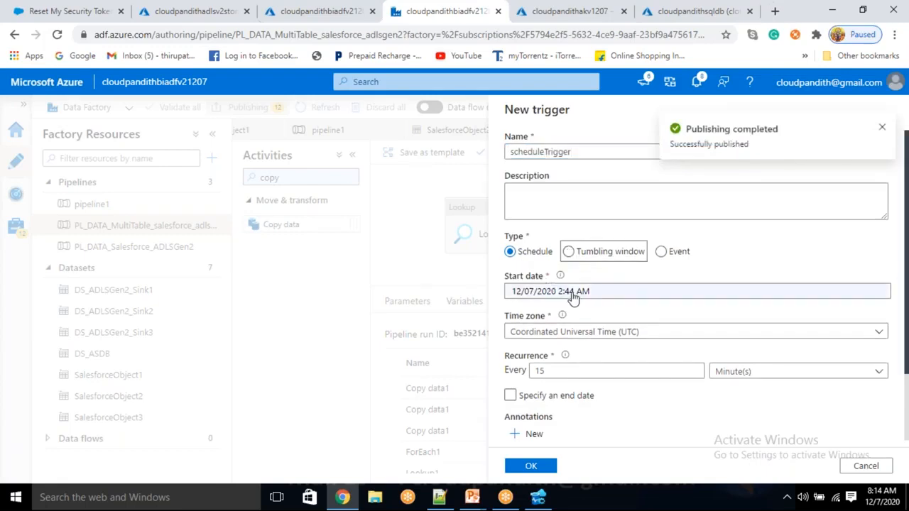
{"action": "left_click", "coordinate": [757, 333]}
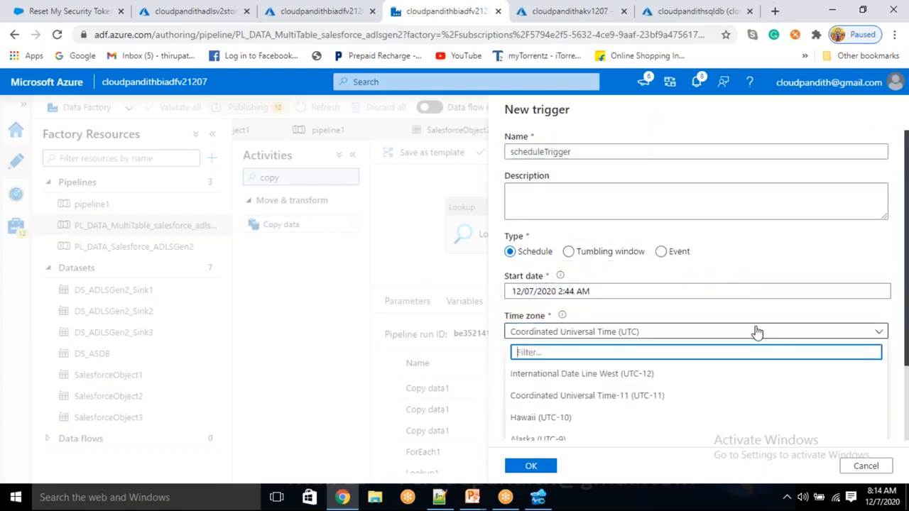
{"action": "type", "text": "chenn"}
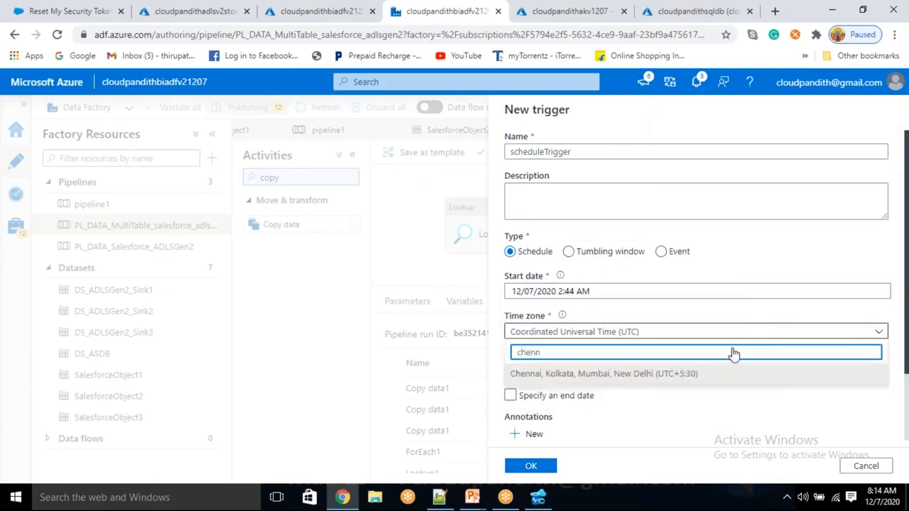
{"action": "left_click", "coordinate": [680, 376]}
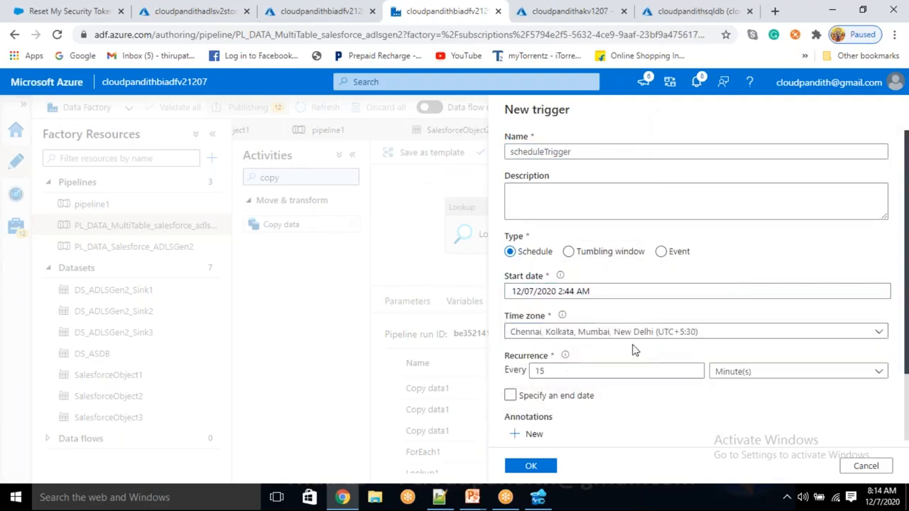
{"action": "left_click", "coordinate": [561, 297]}
{"action": "scroll", "coordinate": [578, 342], "scroll_direction": "down", "scroll_amount": 2}
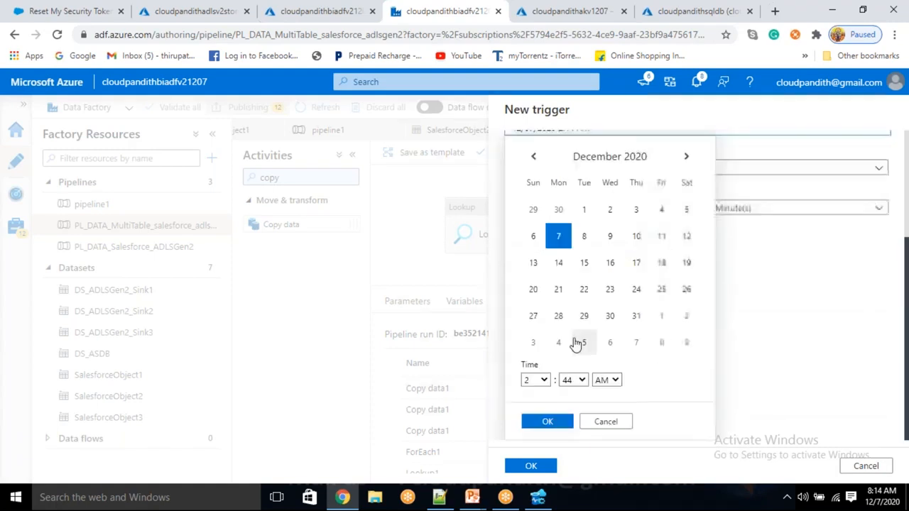
{"action": "left_click", "coordinate": [543, 382]}
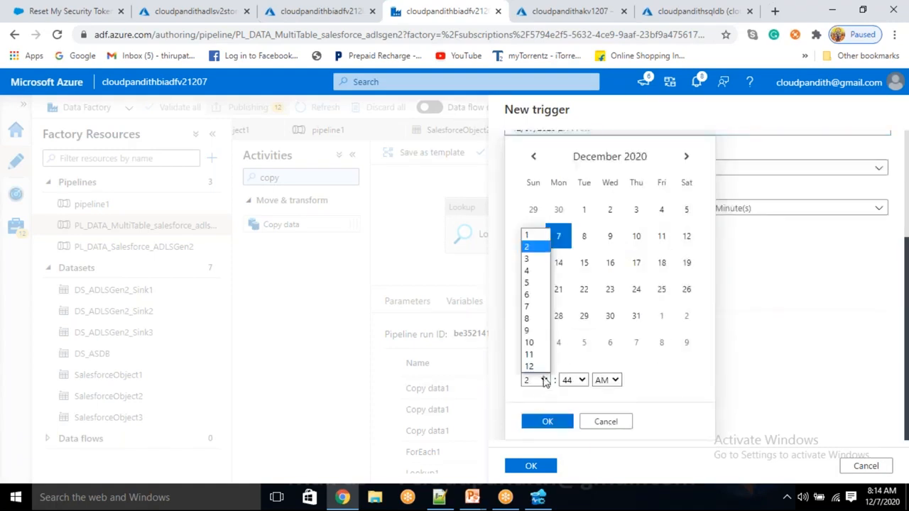
{"action": "left_click", "coordinate": [527, 319]}
{"action": "left_click", "coordinate": [898, 494]}
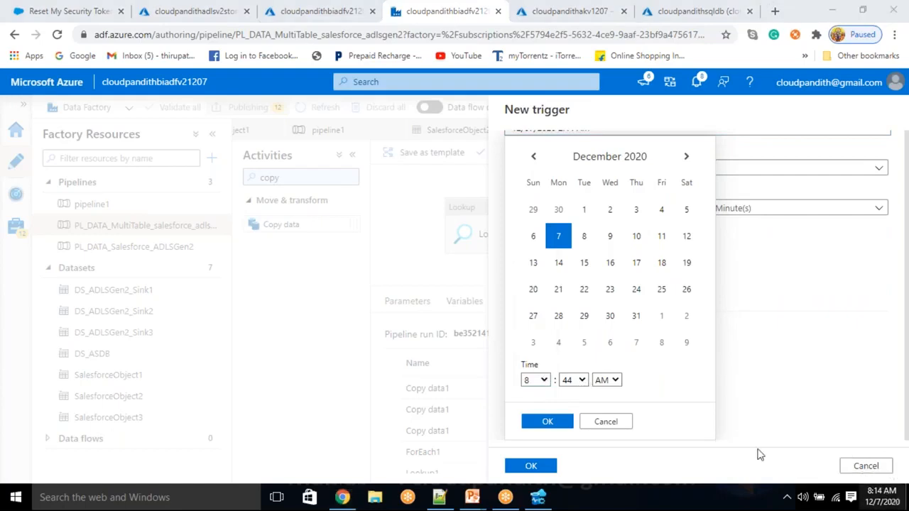
{"action": "left_click", "coordinate": [585, 379]}
{"action": "left_click", "coordinate": [574, 380]}
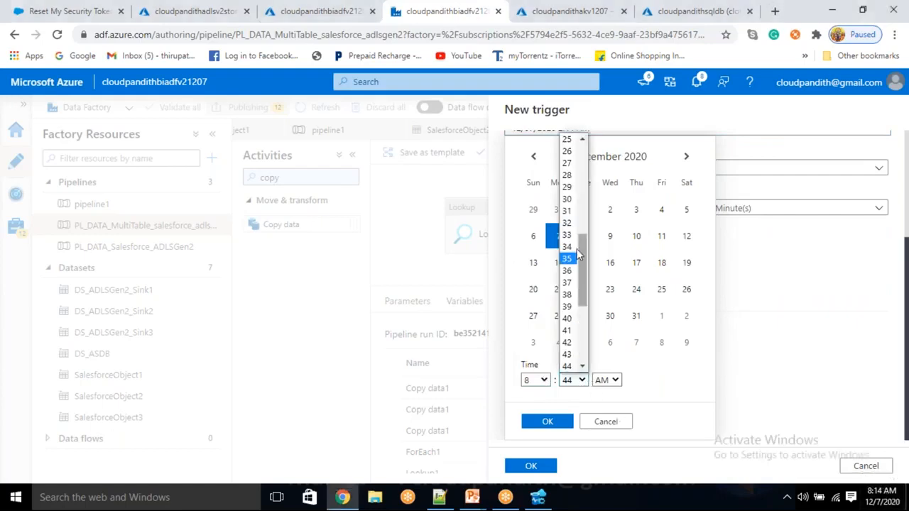
{"action": "scroll", "coordinate": [573, 243], "scroll_direction": "up", "scroll_amount": 4}
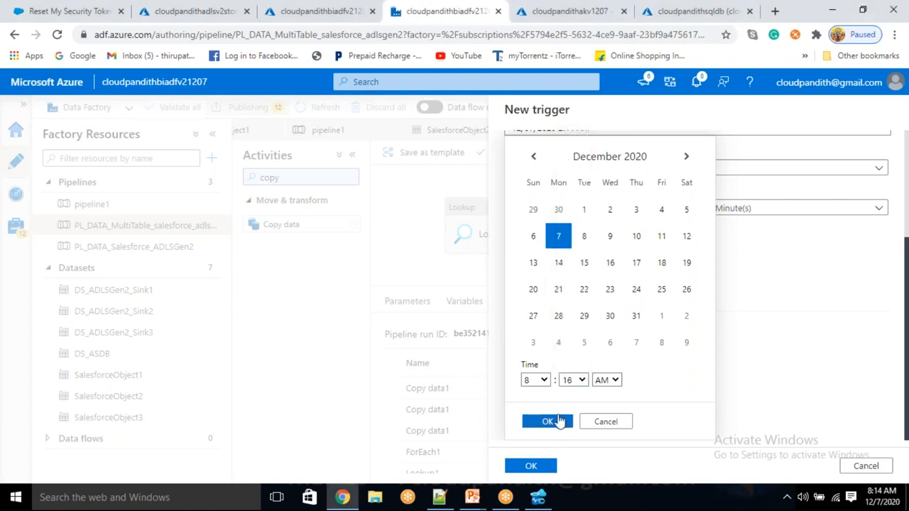
{"action": "left_click", "coordinate": [558, 420]}
- Add an end date of December 7 at 9:44 AM
{"action": "left_click", "coordinate": [602, 285]}
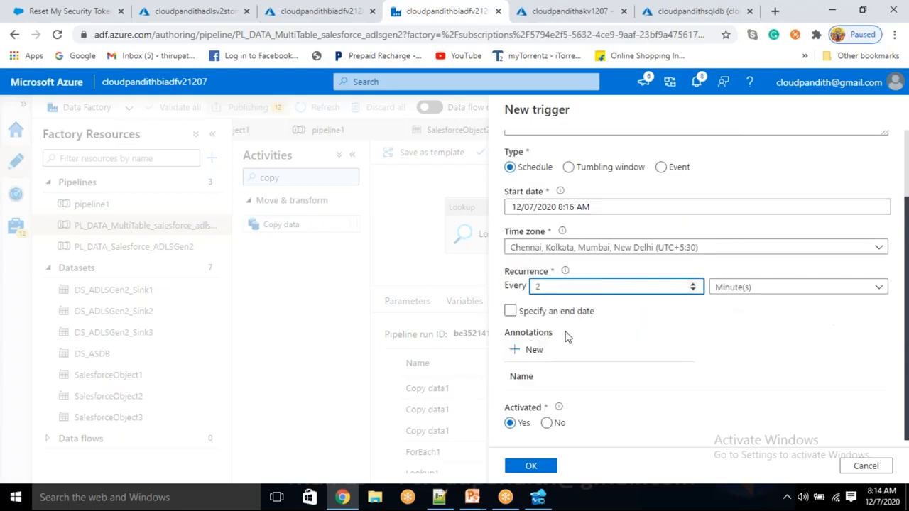
{"action": "left_click", "coordinate": [510, 311]}
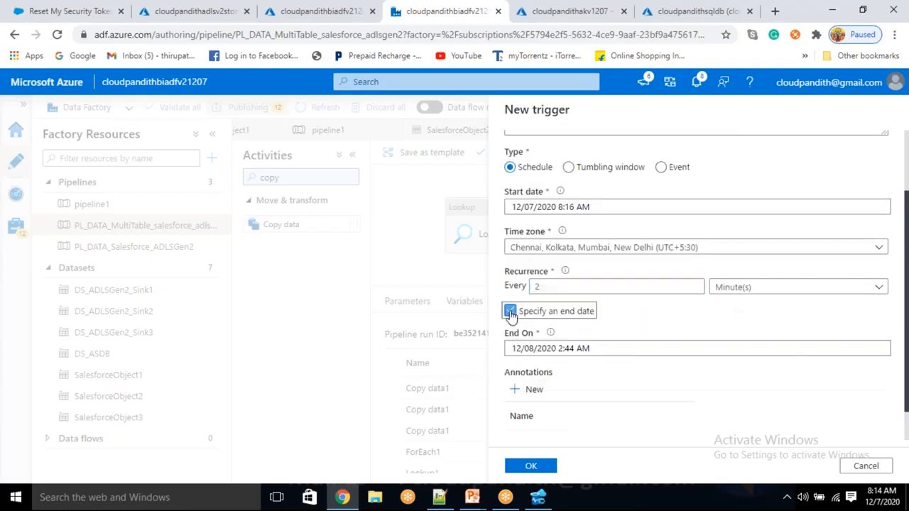
{"action": "left_click", "coordinate": [553, 353]}
{"action": "left_click", "coordinate": [558, 132]}
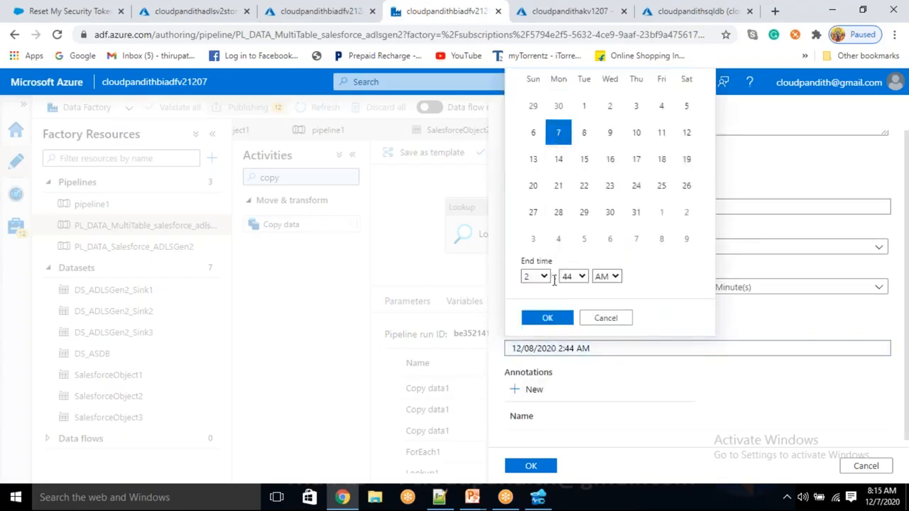
{"action": "left_click", "coordinate": [545, 279]}
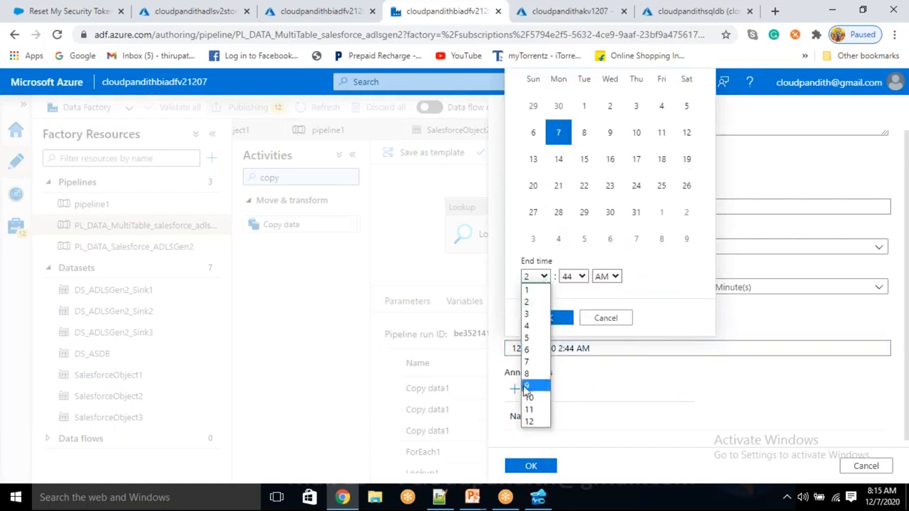
{"action": "left_click", "coordinate": [526, 386]}
{"action": "left_click", "coordinate": [550, 319]}
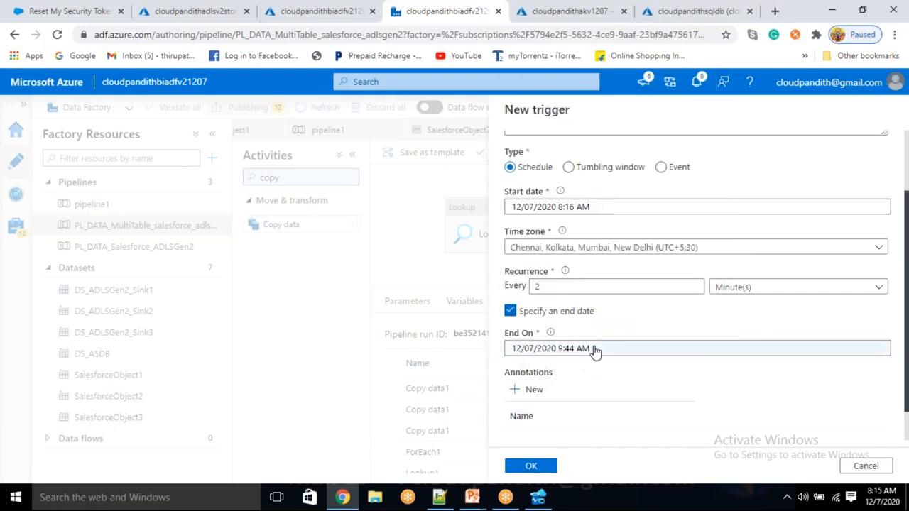
- Set recurrence to every 30 minutes and save the trigger with no run parameters
{"action": "left_click", "coordinate": [606, 287]}
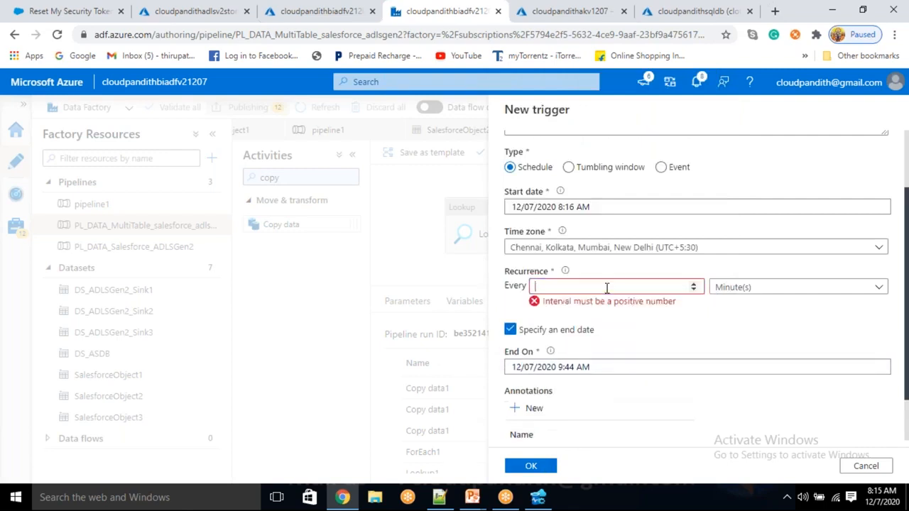
{"action": "type", "text": "30"}
{"action": "left_click", "coordinate": [544, 465]}
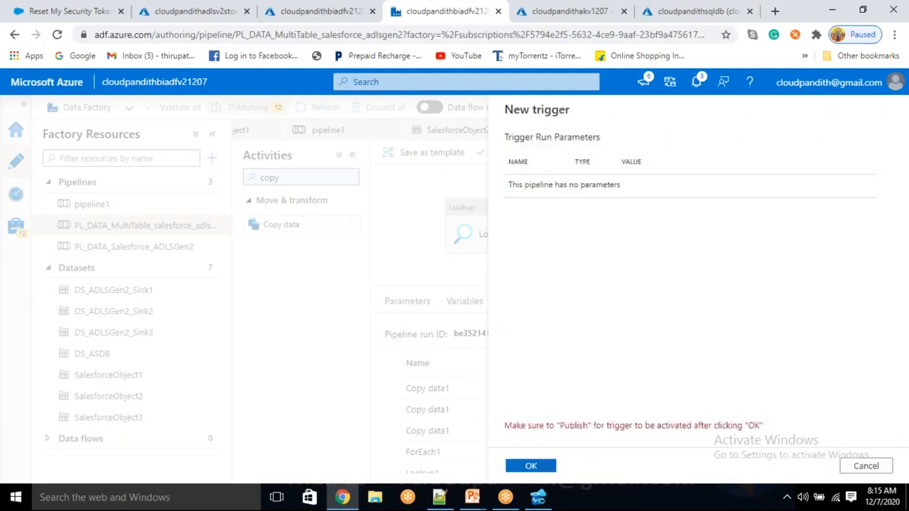
{"action": "left_click", "coordinate": [529, 465]}
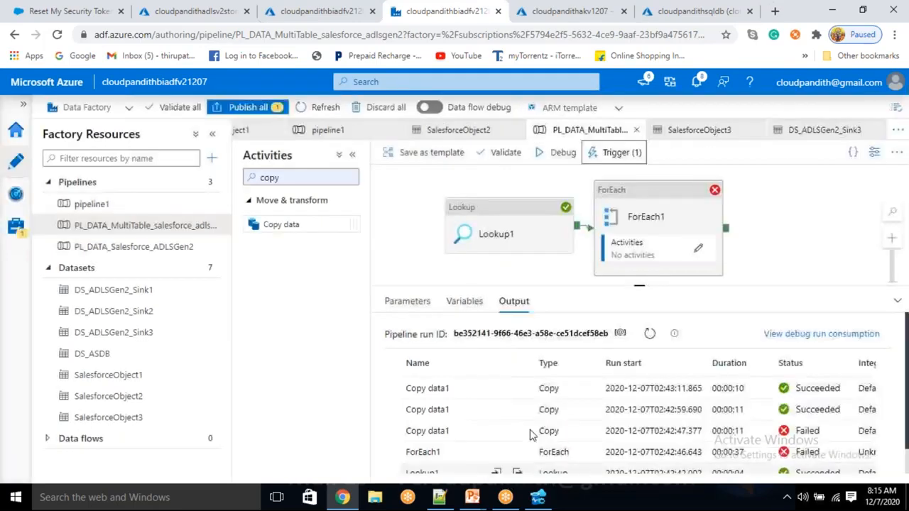
- Publish scheduleTrigger, then open the Monitor's Pipeline runs list
{"action": "left_click", "coordinate": [263, 107]}
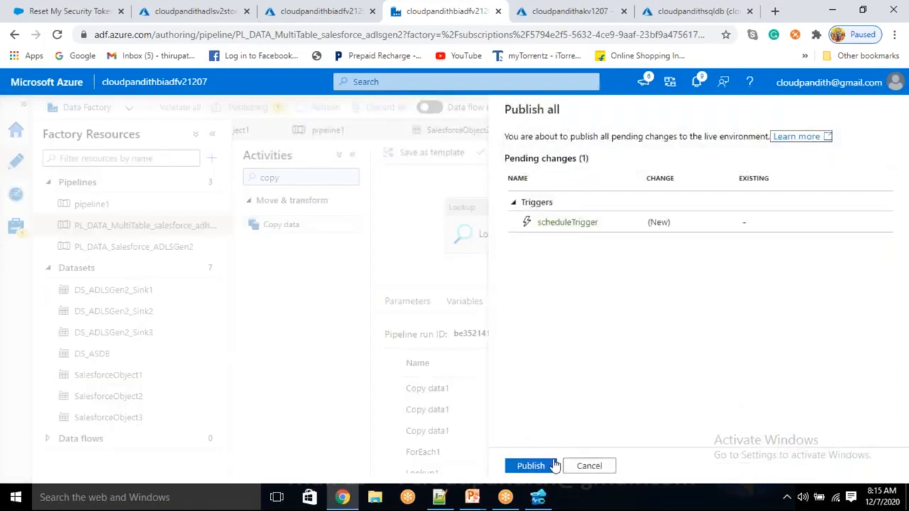
{"action": "left_click", "coordinate": [548, 466]}
{"action": "left_click", "coordinate": [907, 497]}
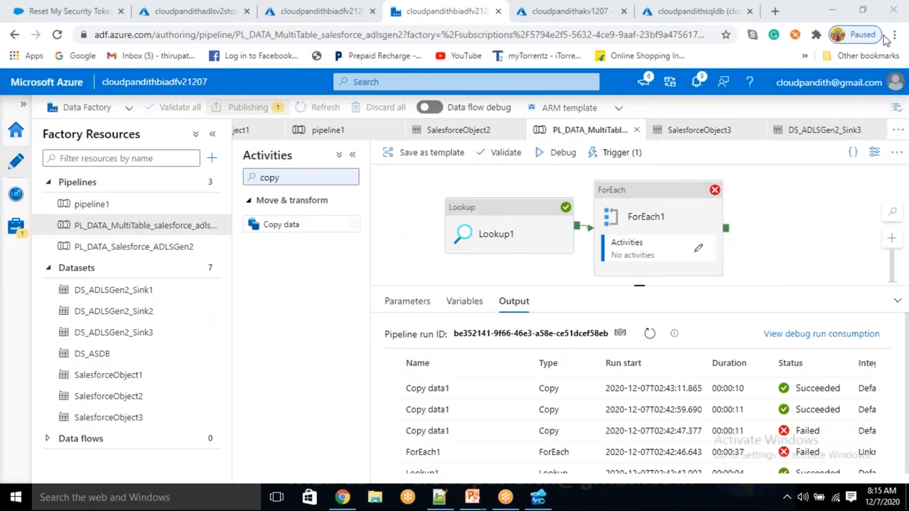
{"action": "left_click", "coordinate": [412, 257]}
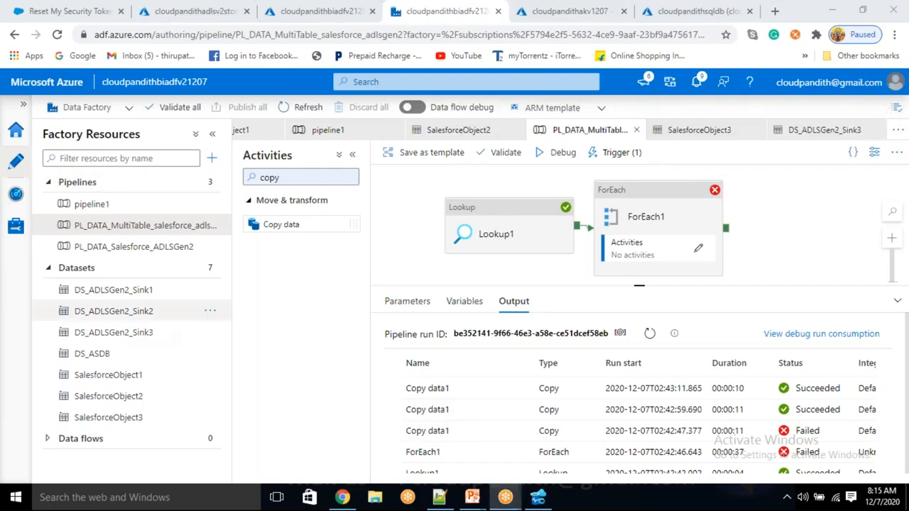
{"action": "left_click", "coordinate": [16, 201]}
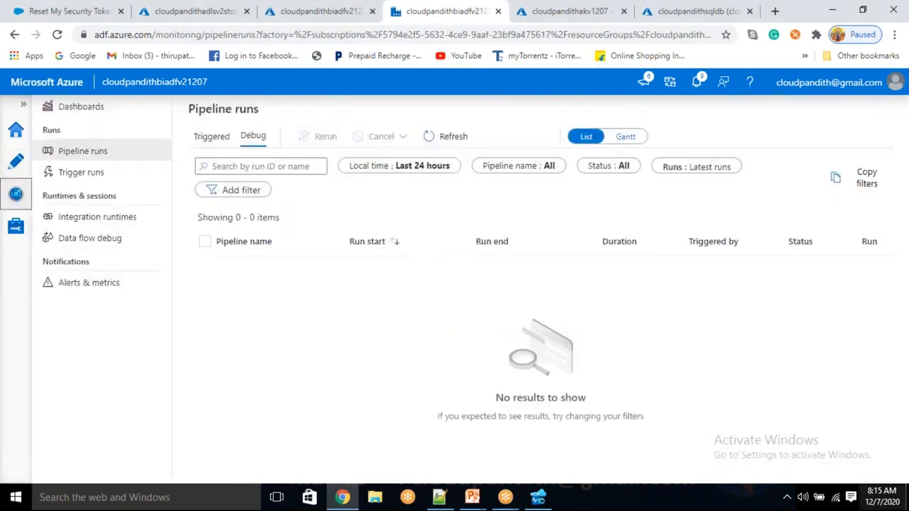
- Refresh until the 8:16:01 AM scheduleTrigger run appears, then open its activity runs
{"action": "left_click", "coordinate": [876, 505]}
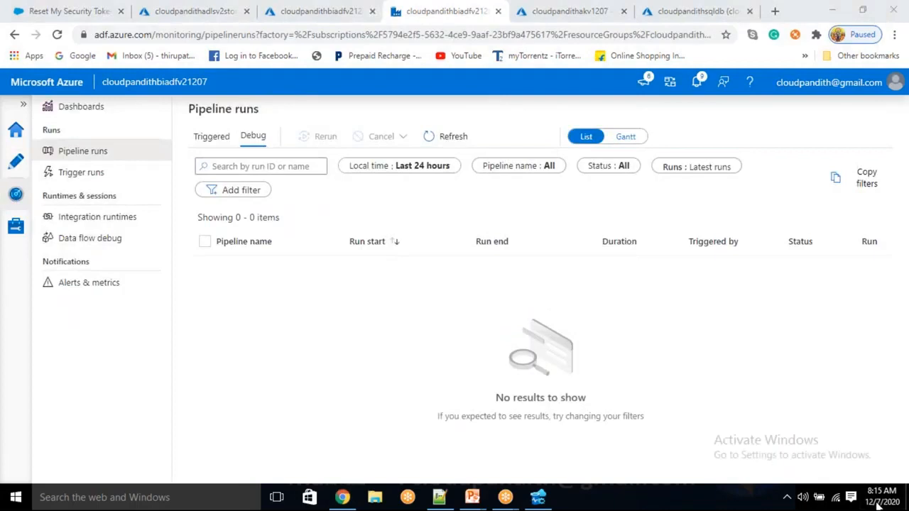
{"action": "left_click", "coordinate": [455, 137]}
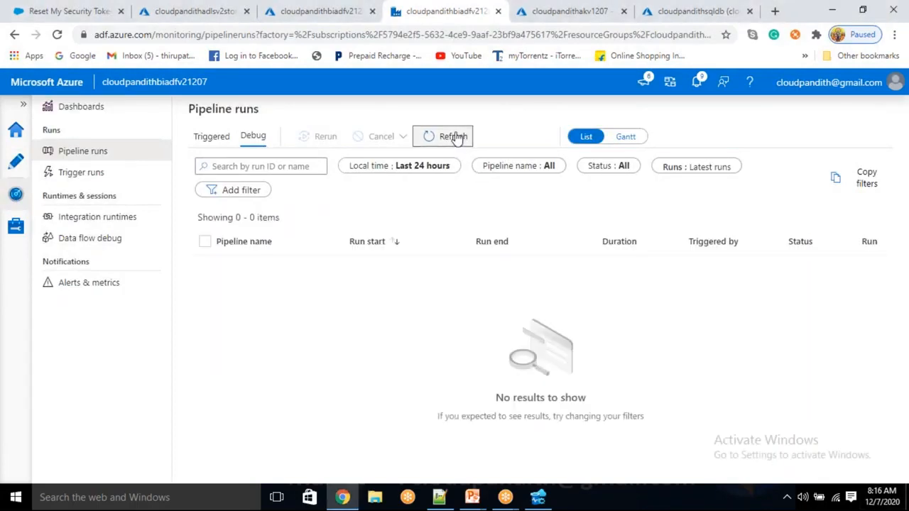
{"action": "left_click", "coordinate": [455, 137]}
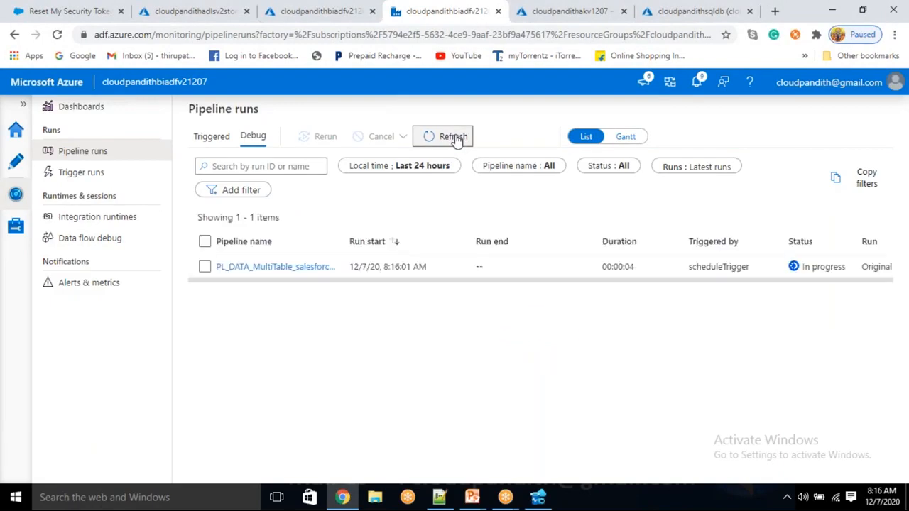
{"action": "left_click", "coordinate": [254, 267]}
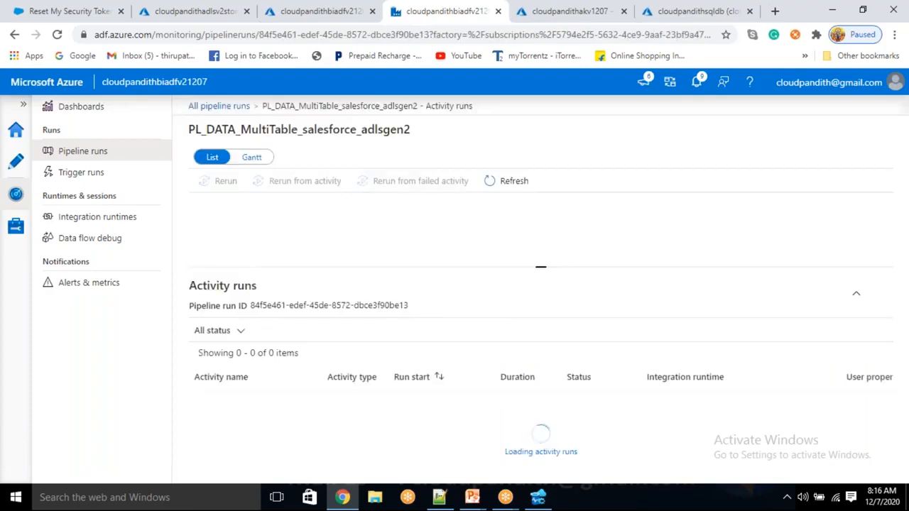
- Review Lookup1's output to see the source table names it returned
{"action": "left_click_drag", "start_coordinate": [540, 264], "coordinate": [540, 242]}
{"action": "mouse_move", "coordinate": [257, 422]}
{"action": "left_click", "coordinate": [306, 421]}
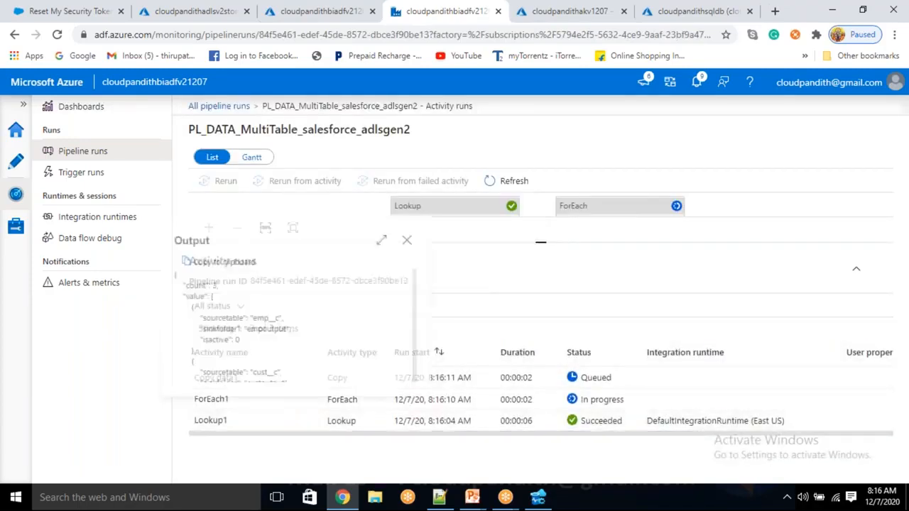
{"action": "left_click_drag", "start_coordinate": [254, 320], "coordinate": [282, 323]}
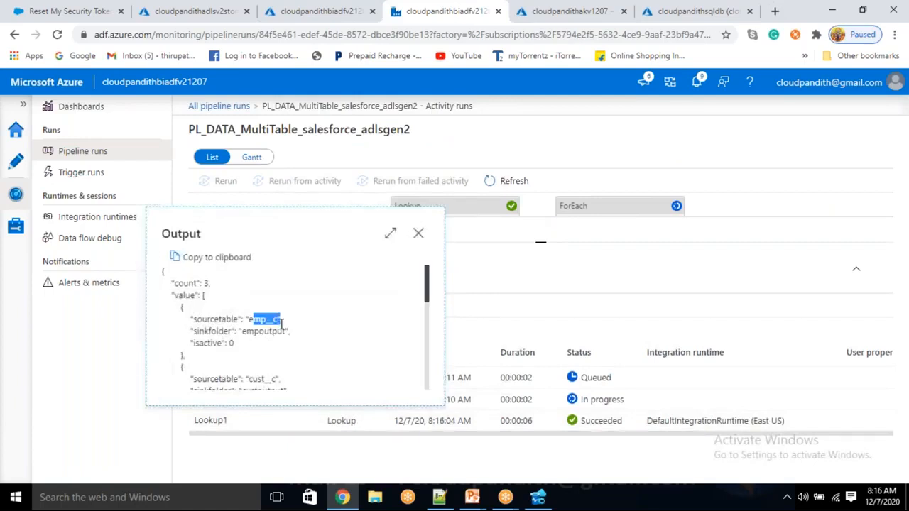
{"action": "scroll", "coordinate": [286, 351], "scroll_direction": "down", "scroll_amount": 2}
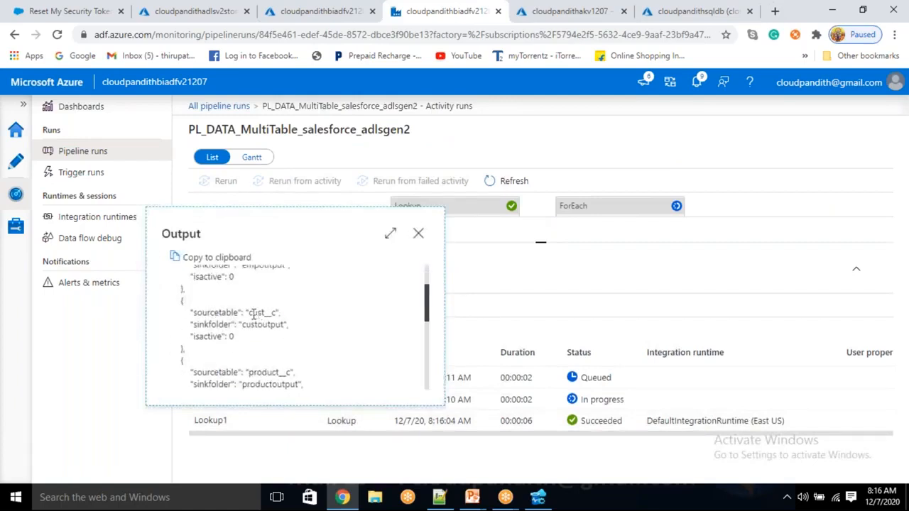
{"action": "left_click_drag", "start_coordinate": [252, 314], "coordinate": [280, 316]}
{"action": "scroll", "coordinate": [277, 346], "scroll_direction": "down", "scroll_amount": 2}
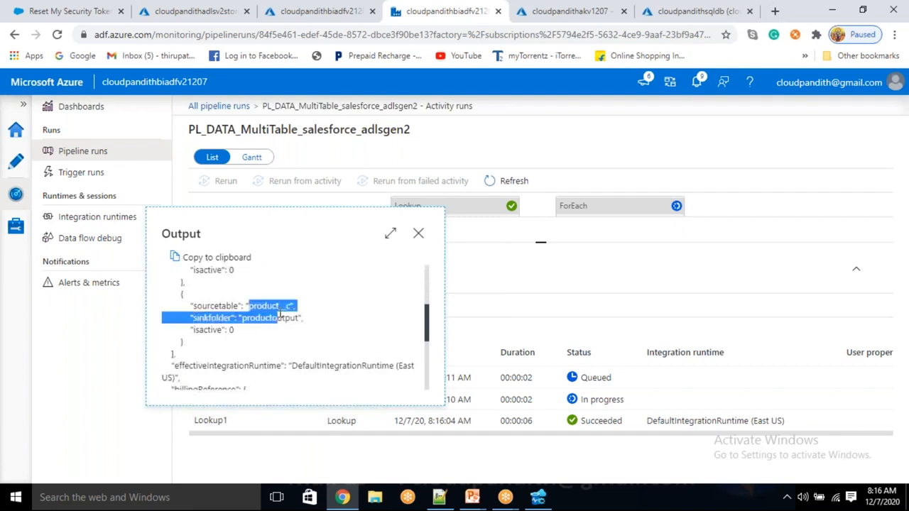
{"action": "left_click", "coordinate": [418, 233]}
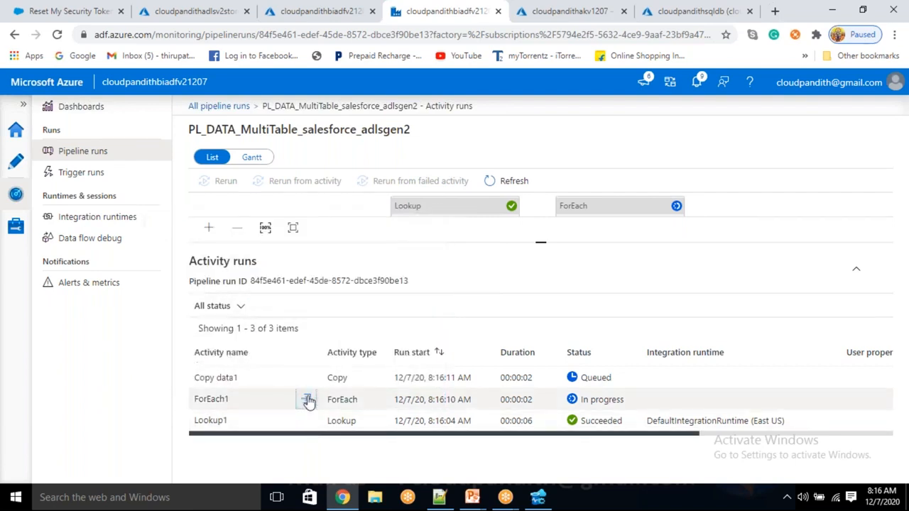
- Check the ForEach1 input, which shows an ItemsCount of 3
{"action": "left_click", "coordinate": [305, 399]}
{"action": "left_click_drag", "start_coordinate": [223, 261], "coordinate": [238, 262]}
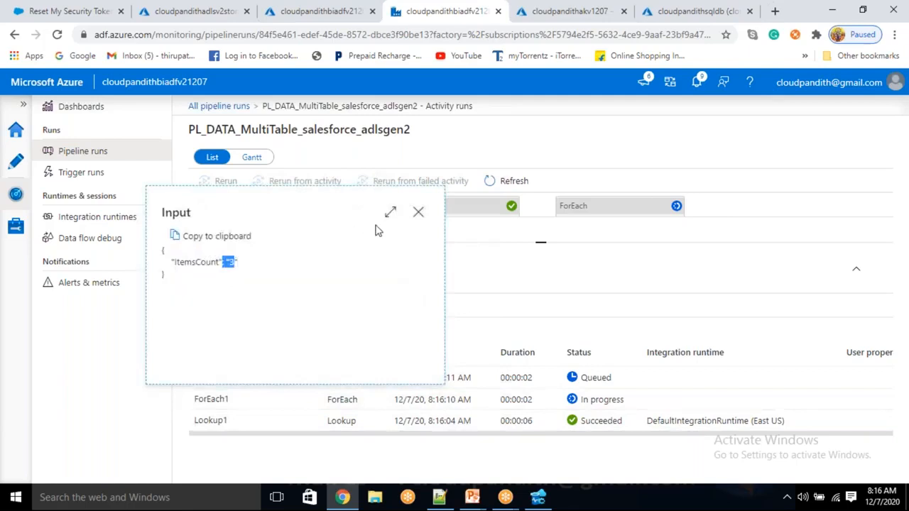
{"action": "left_click", "coordinate": [418, 213]}
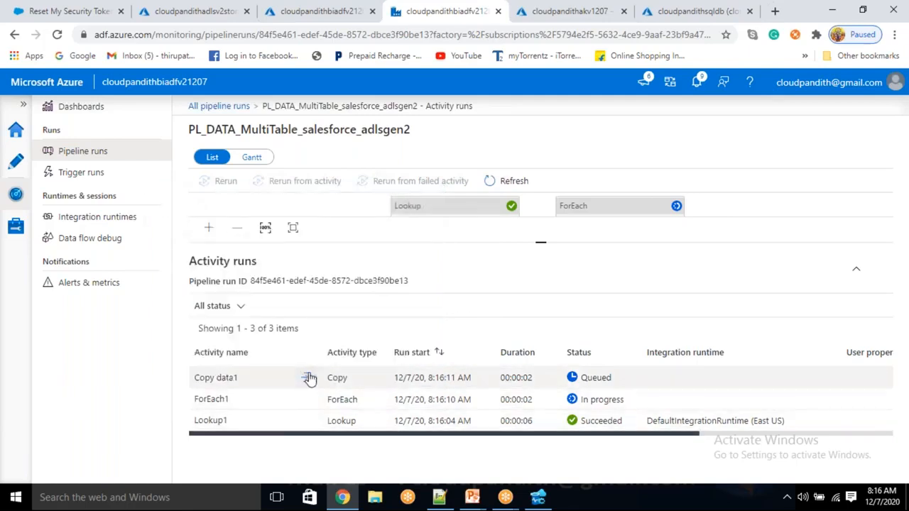
- Refresh the activity runs and confirm the first Copy data1 run Succeeded in its details
{"action": "left_click", "coordinate": [490, 182]}
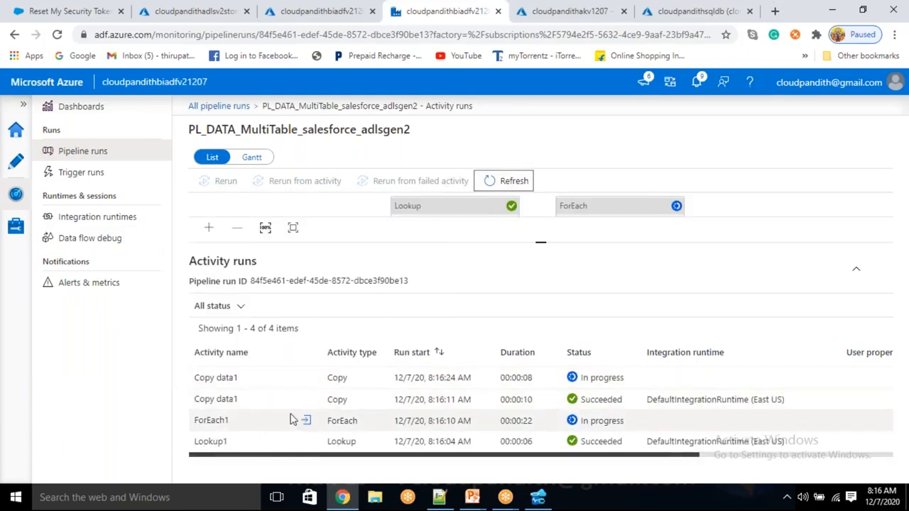
{"action": "left_click", "coordinate": [306, 401]}
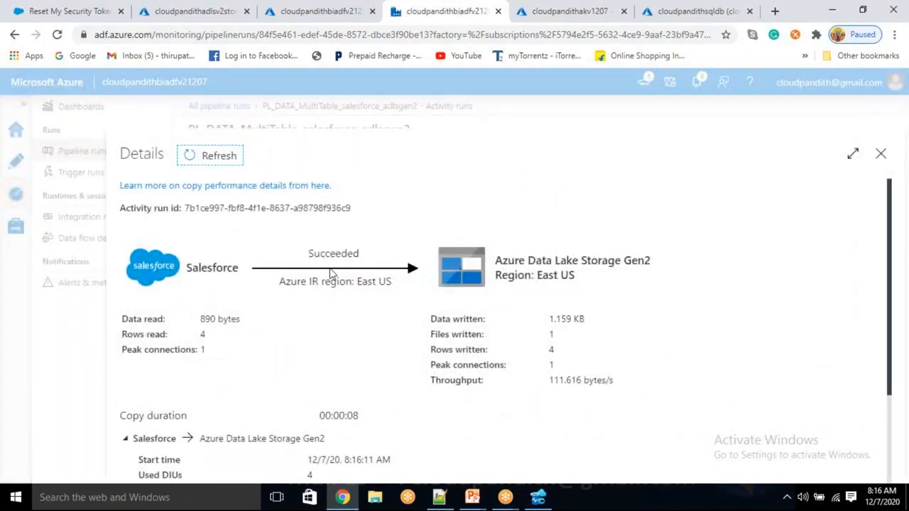
{"action": "left_click_drag", "start_coordinate": [397, 284], "coordinate": [323, 261]}
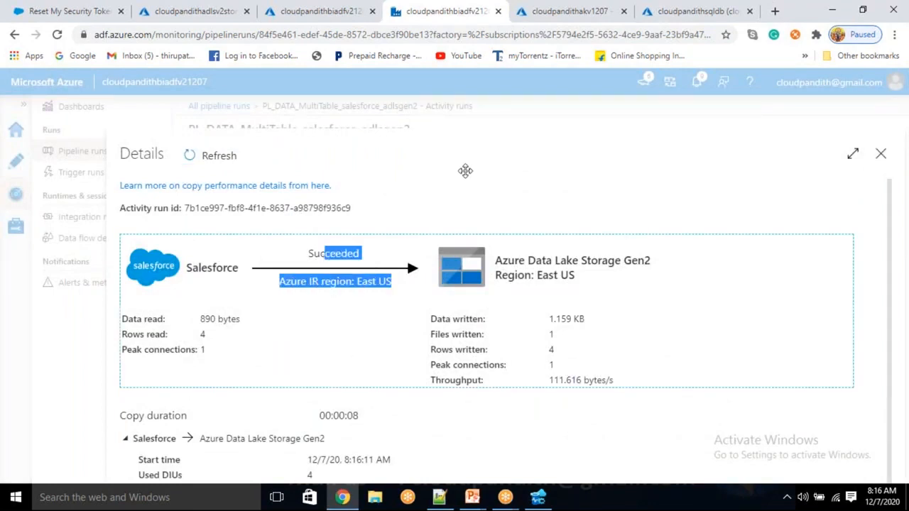
{"action": "left_click_drag", "start_coordinate": [465, 170], "coordinate": [231, 259]}
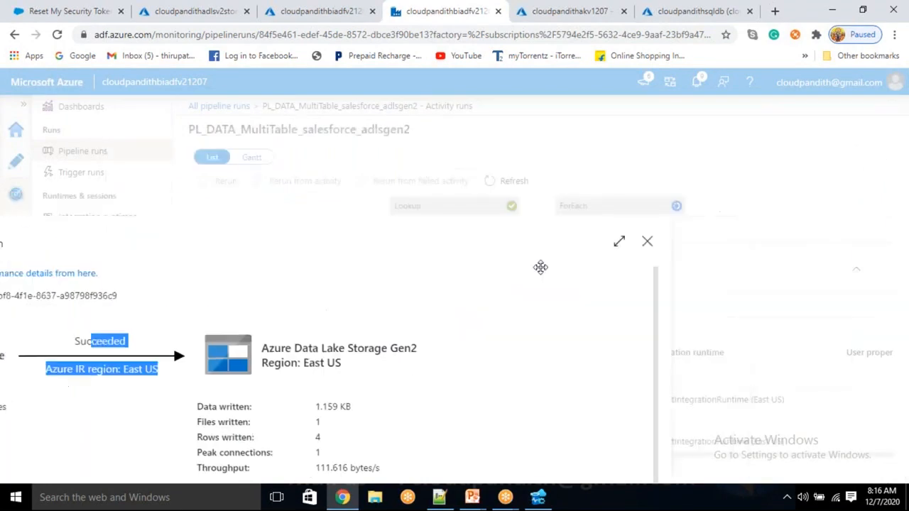
{"action": "left_click", "coordinate": [647, 242]}
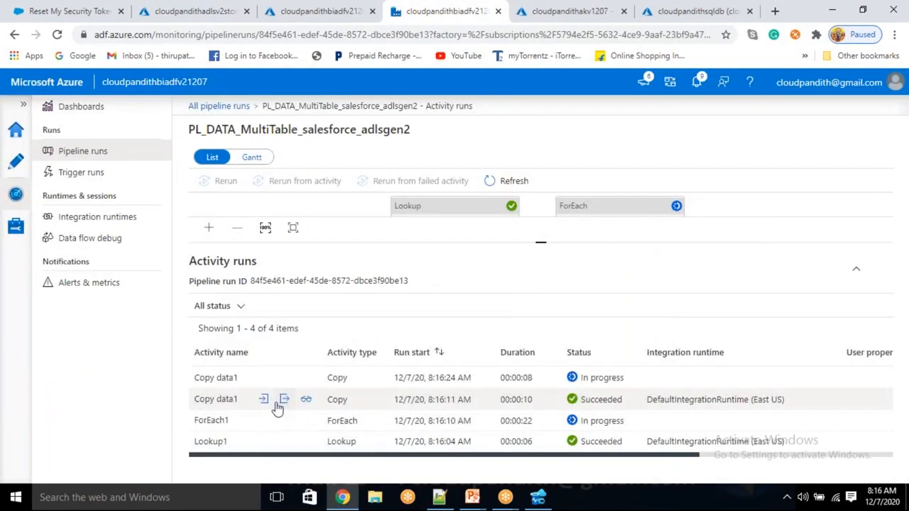
- Inspect the finished copy activity's input, including its source and sink settings
{"action": "left_click", "coordinate": [254, 399]}
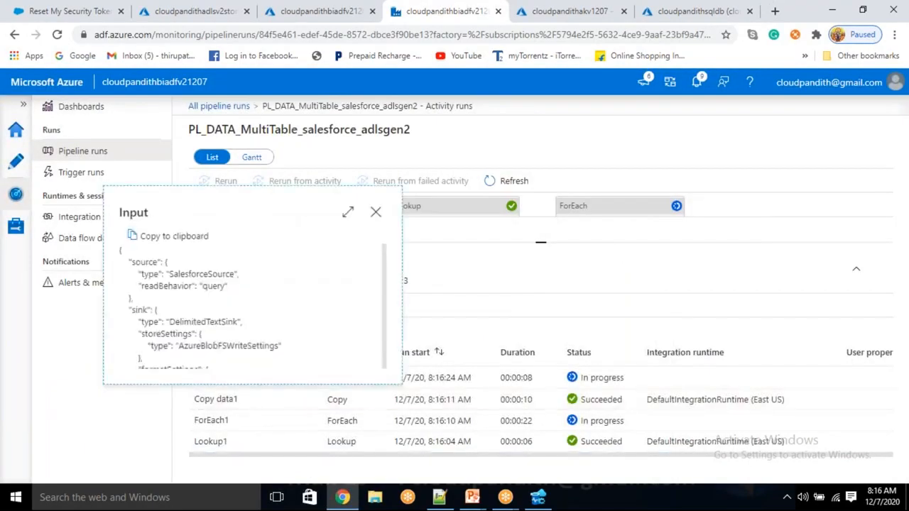
{"action": "left_click_drag", "start_coordinate": [204, 277], "coordinate": [239, 275]}
{"action": "scroll", "coordinate": [249, 302], "scroll_direction": "down", "scroll_amount": 2}
{"action": "scroll", "coordinate": [250, 307], "scroll_direction": "up", "scroll_amount": 2}
{"action": "left_click", "coordinate": [376, 212]}
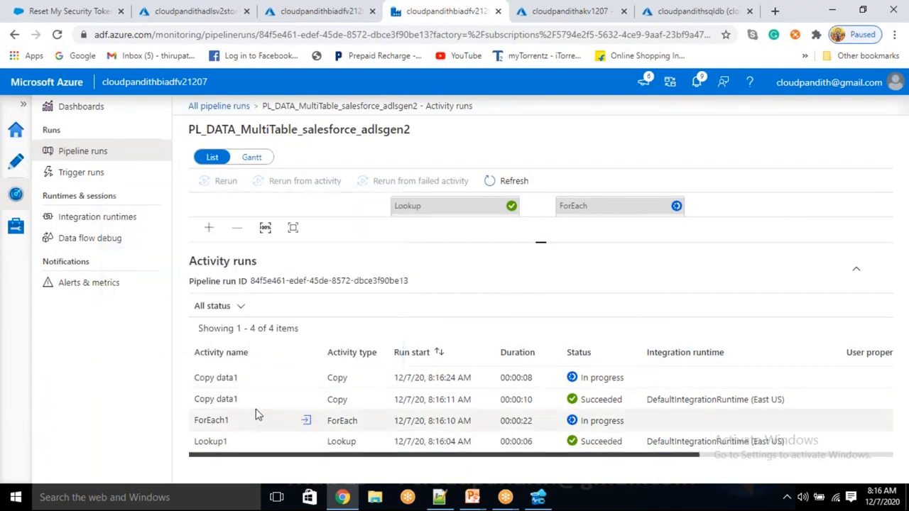
{"action": "left_click", "coordinate": [286, 378]}
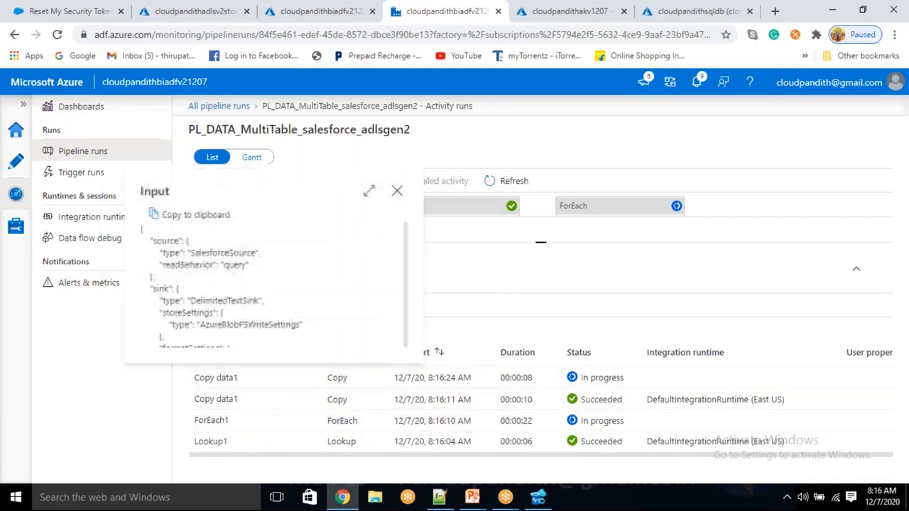
{"action": "left_click_drag", "start_coordinate": [189, 241], "coordinate": [291, 327]}
{"action": "left_click", "coordinate": [325, 292]}
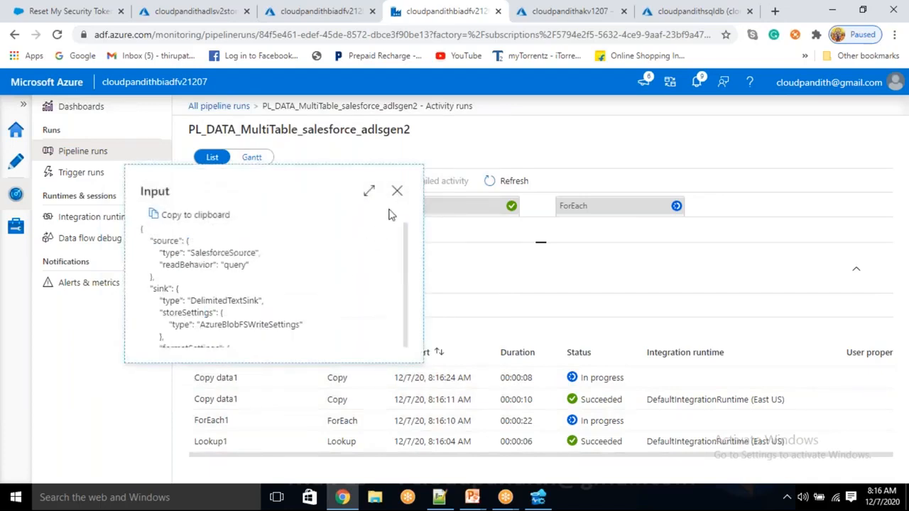
{"action": "left_click", "coordinate": [397, 191]}
- Refresh the containers to find custoutput, empoutput and productoutput, and recheck that all activity runs succeeded
{"action": "left_click", "coordinate": [203, 9]}
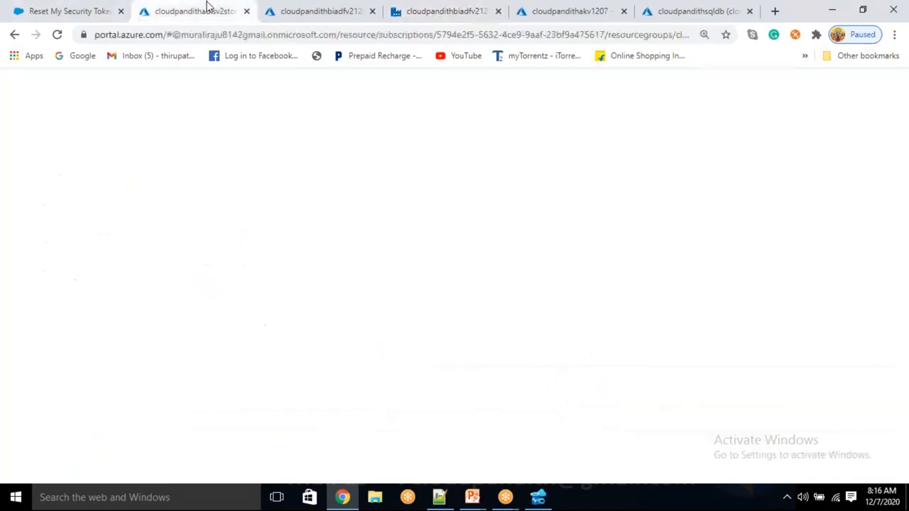
{"action": "left_click", "coordinate": [550, 179]}
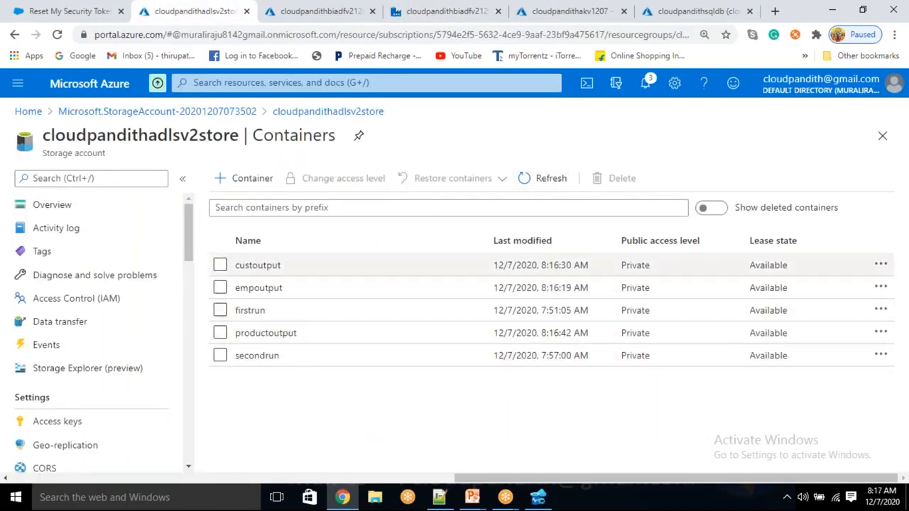
{"action": "left_click", "coordinate": [436, 11]}
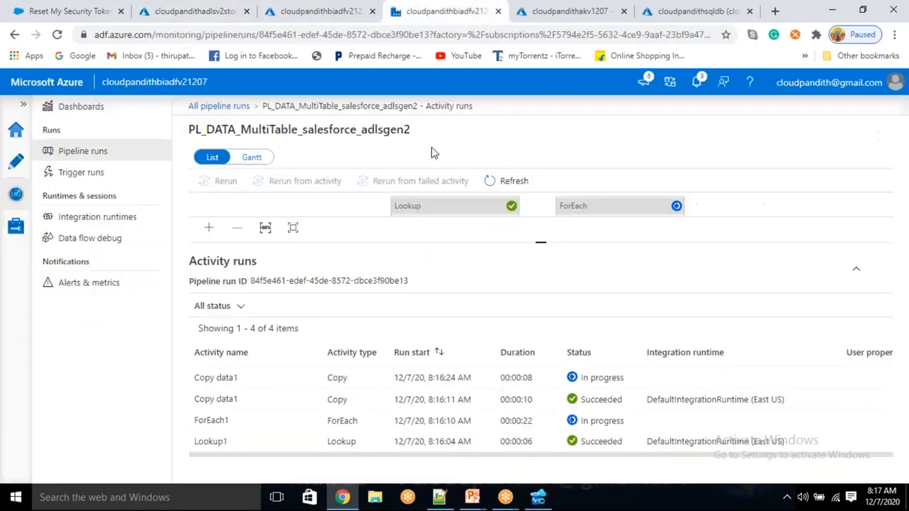
{"action": "left_click", "coordinate": [504, 183]}
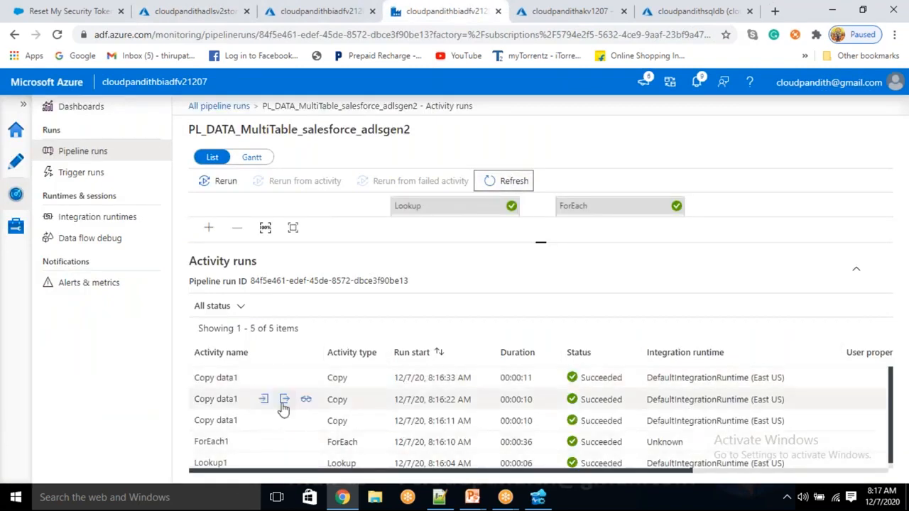
{"action": "left_click", "coordinate": [209, 10]}
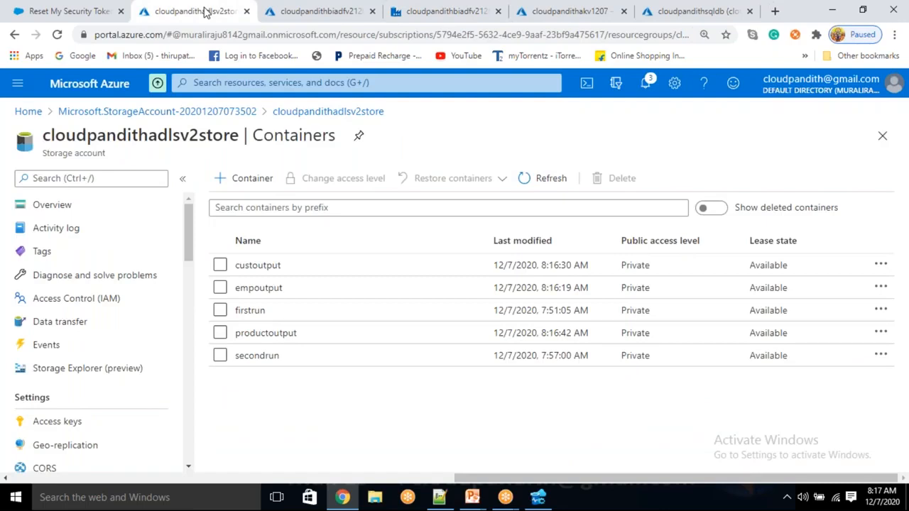
{"action": "left_click", "coordinate": [432, 8]}
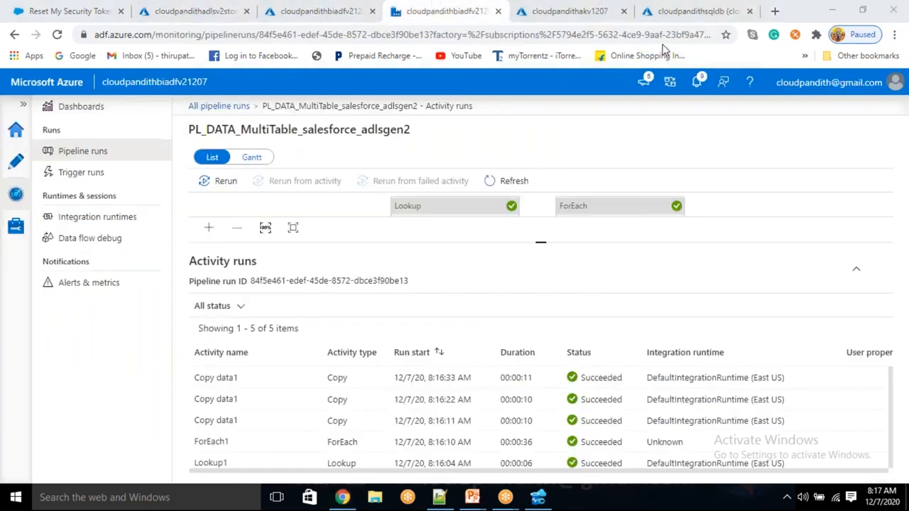